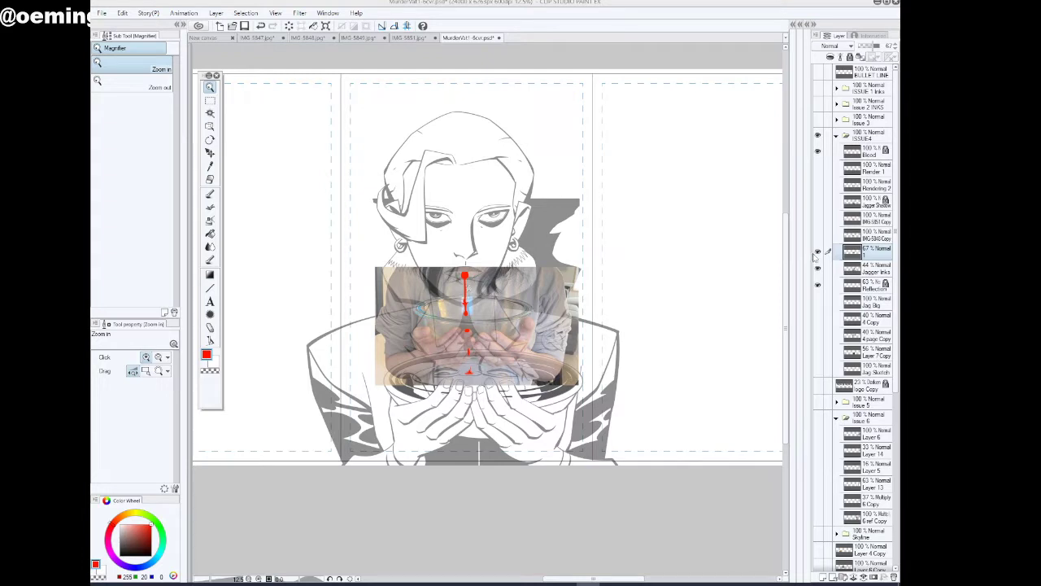
Hide the photo reference on layer 1 and the Reflection layer in the ISSUE4 folder, keeping Jagger Inks visible
left_click(818, 253)
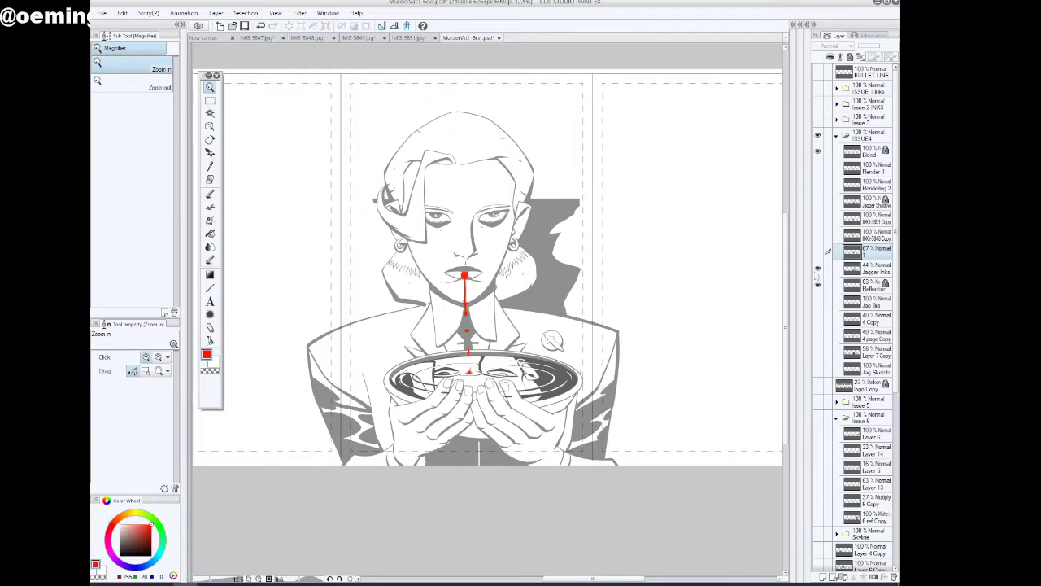
left_click(818, 269)
left_click(818, 269)
left_click(818, 285)
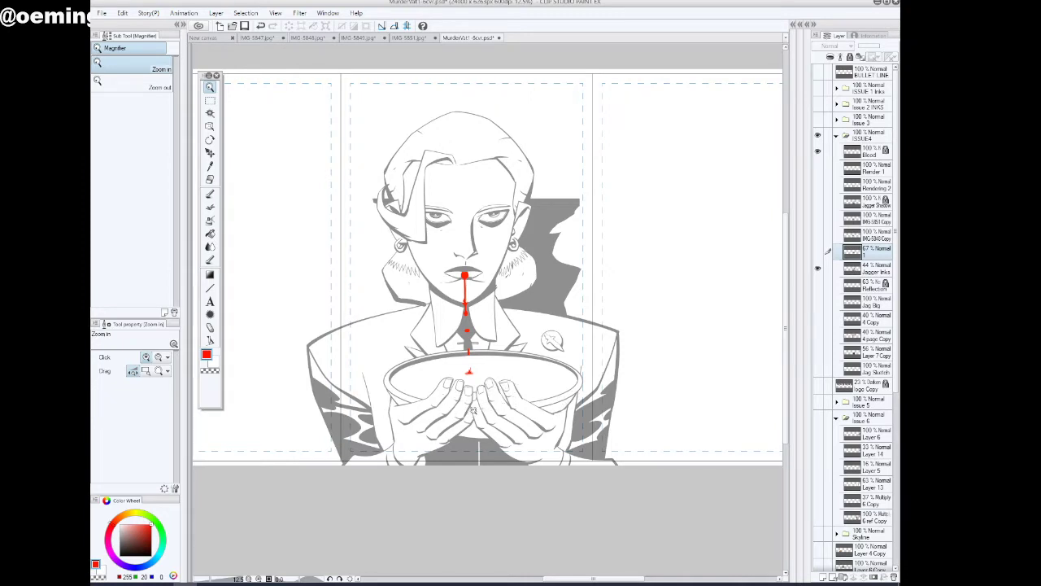
Preview the Render 1 and Rendering 2 layers over the inked figure, and hide them again
left_click(487, 406)
left_click_drag(489, 402, 488, 400)
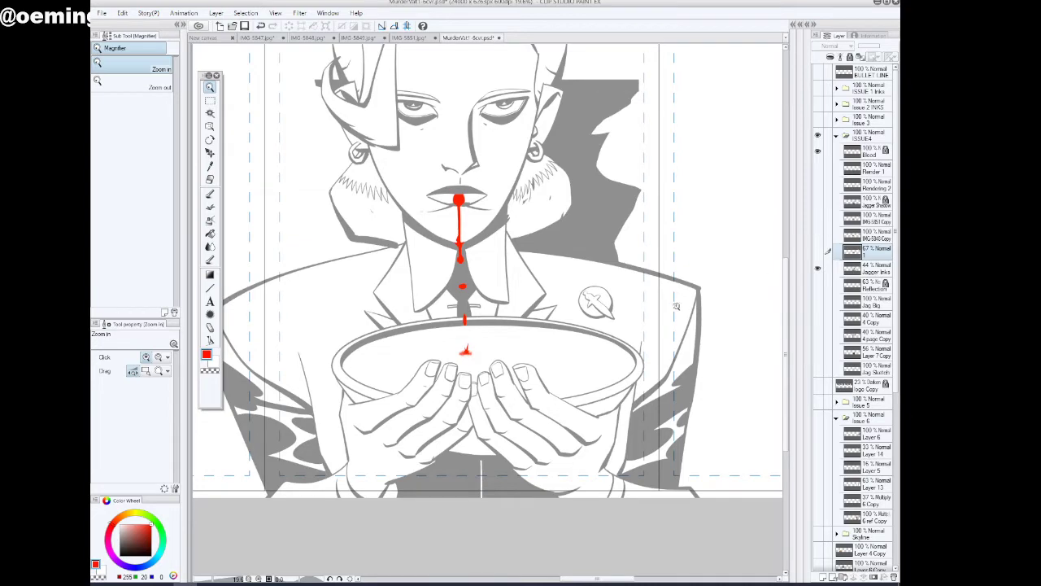
left_click_drag(677, 305, 663, 306)
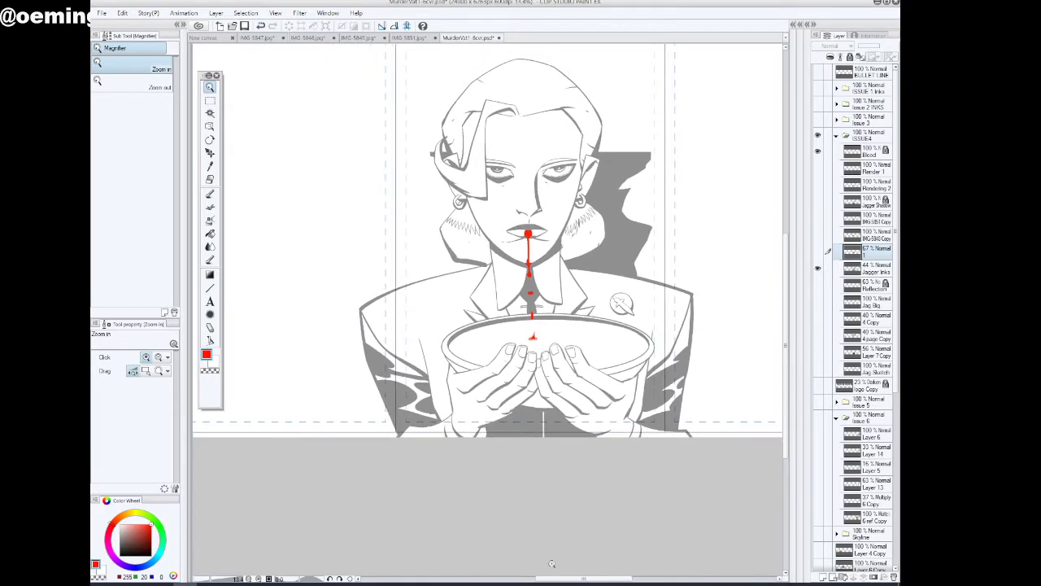
left_click_drag(569, 578, 579, 581)
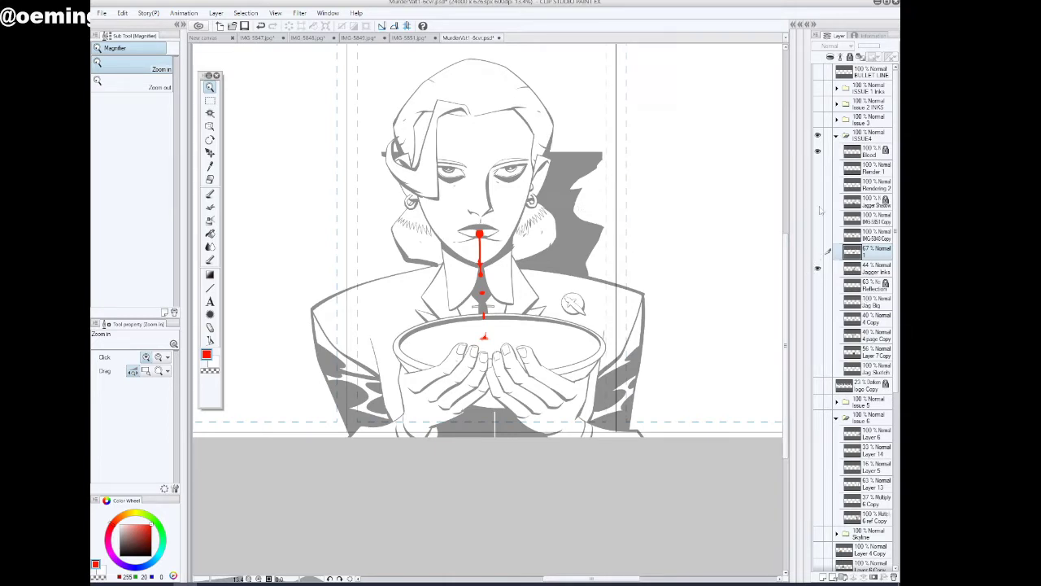
left_click(819, 168)
left_click(819, 185)
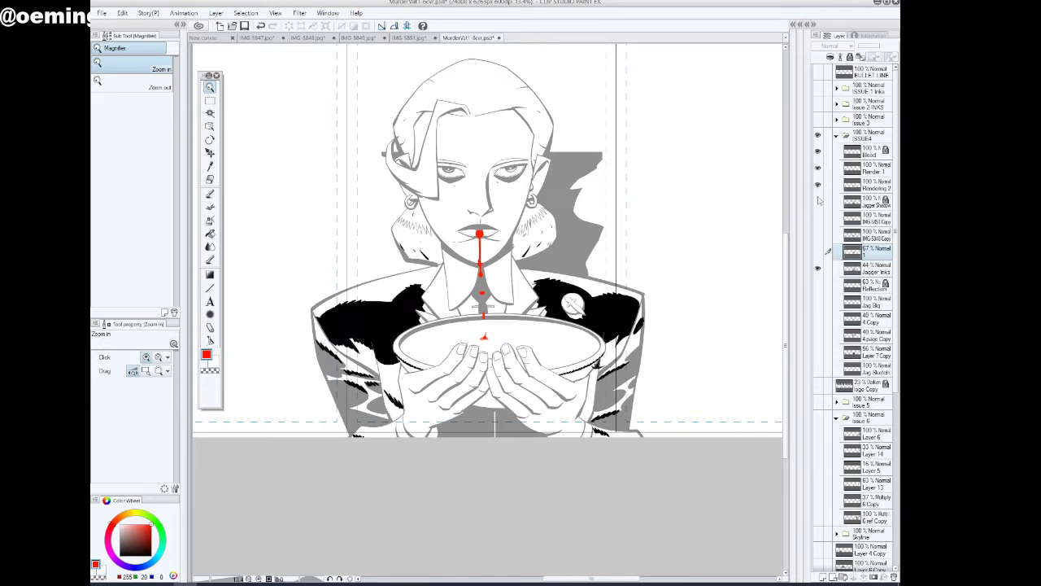
left_click(819, 202)
left_click(818, 186)
left_click(818, 169)
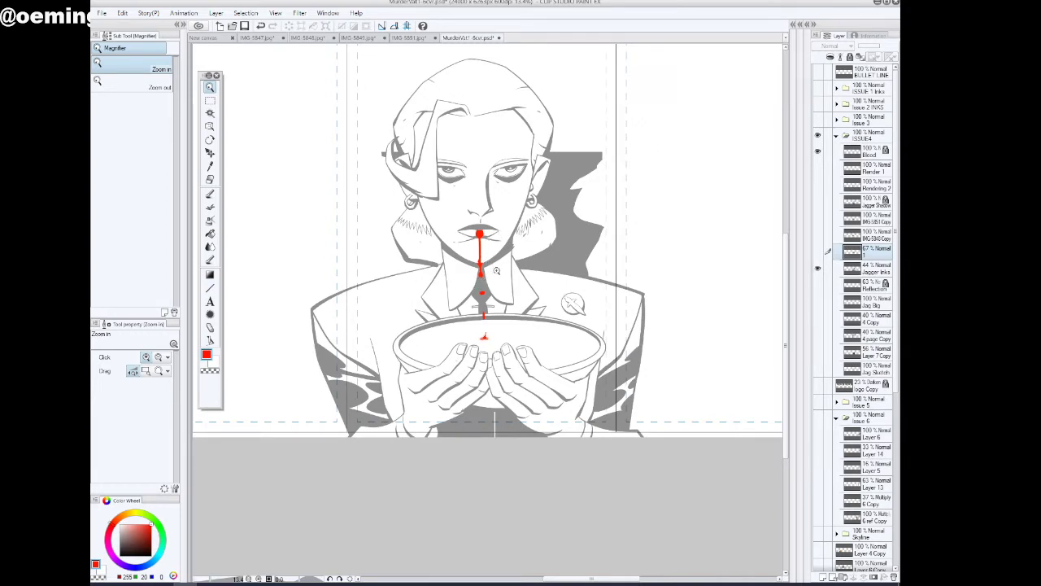
Switch the layer 1 reference photo on and off to compare it with the inked hands and bowl
left_click(817, 252)
left_click(819, 252)
left_click(818, 252)
left_click(819, 252)
Show the IMG-5851 Copy photo and compare it with layer 1, the IMG-5848 Copy photo and Jagger Inks
left_click(818, 220)
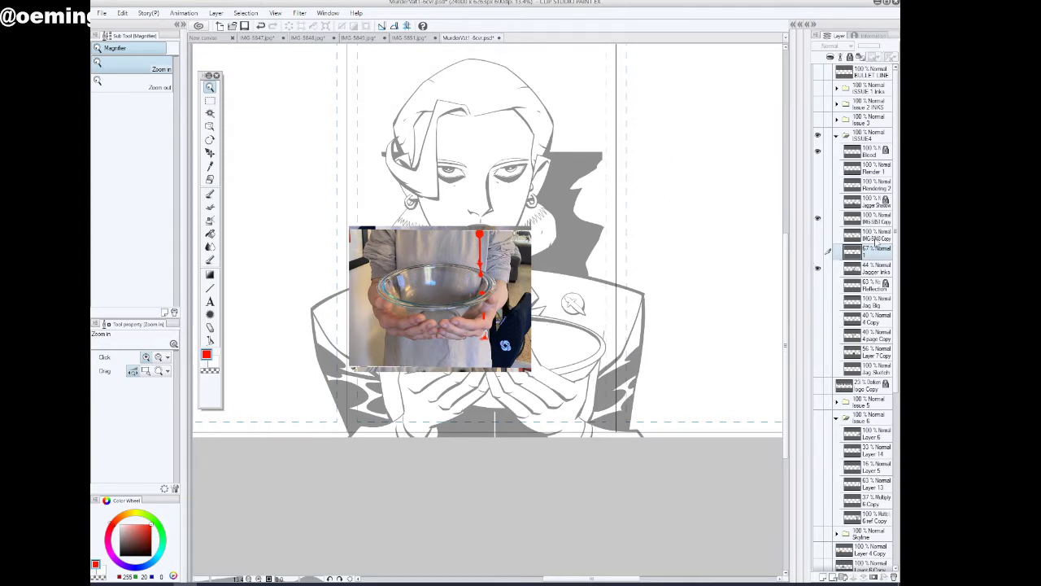
left_click(818, 252)
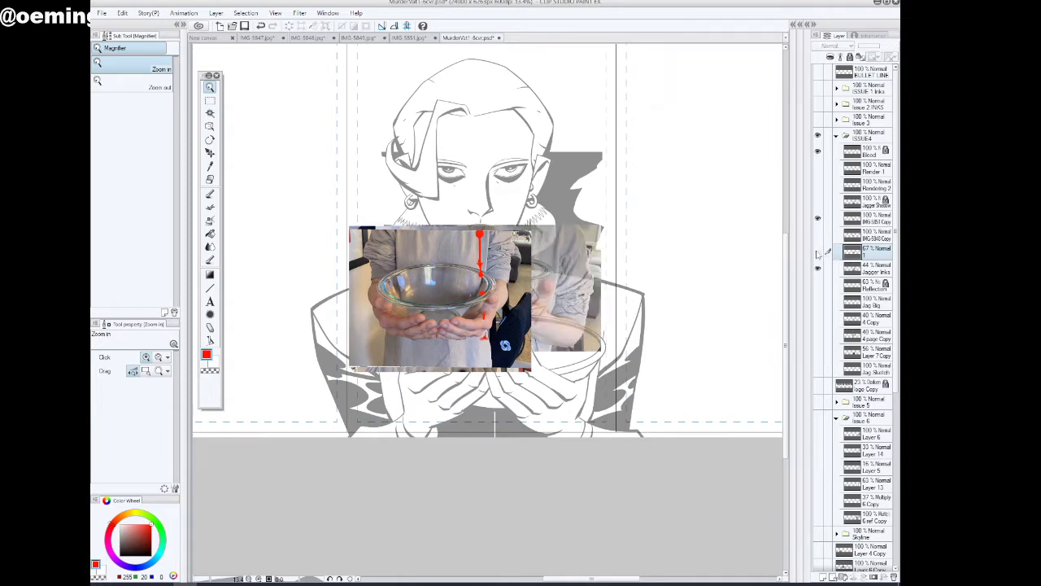
left_click(817, 252)
left_click(817, 236)
left_click(818, 252)
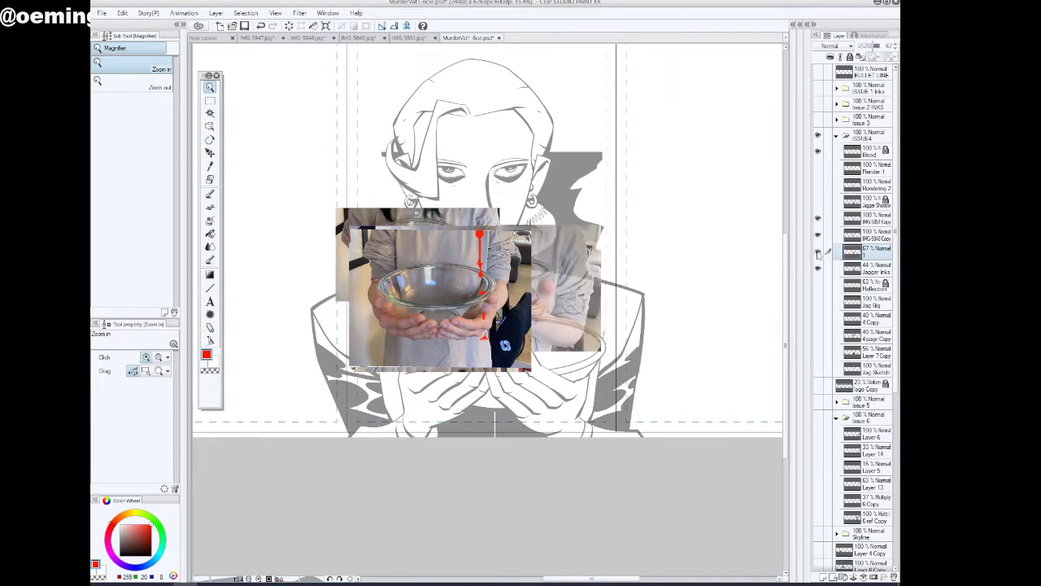
left_click(818, 253)
left_click(817, 235)
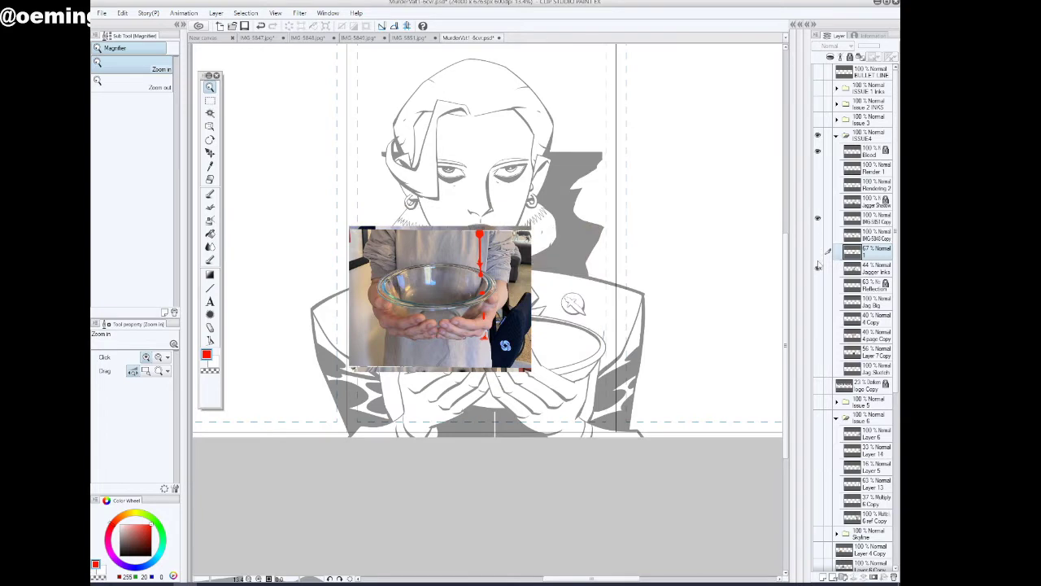
left_click(817, 268)
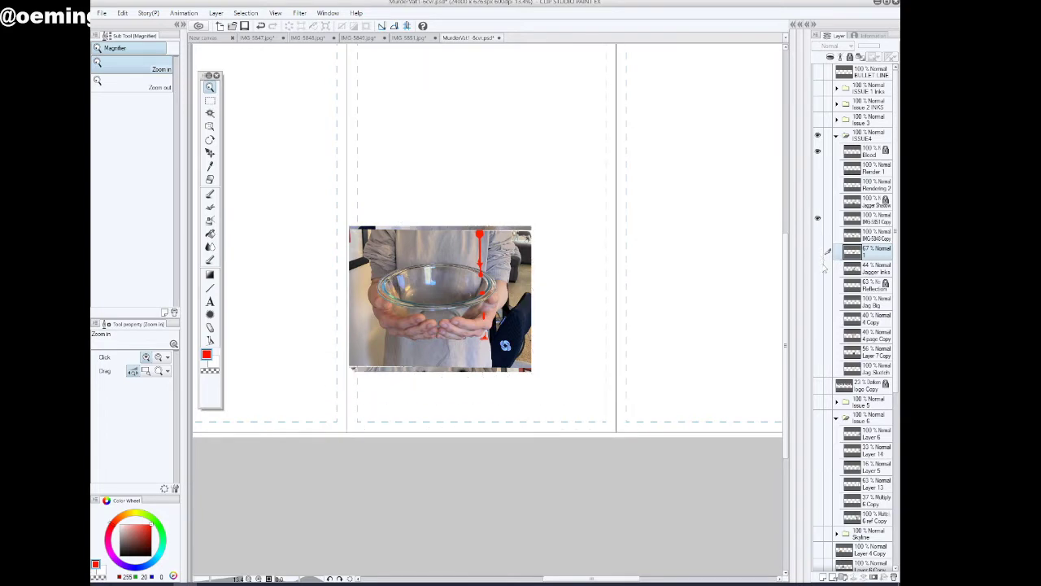
left_click(818, 268)
Set the IMG-5851 Copy photo's opacity to 51% and enlarge it to 174% to match the drawn bowl's size
left_click(868, 219)
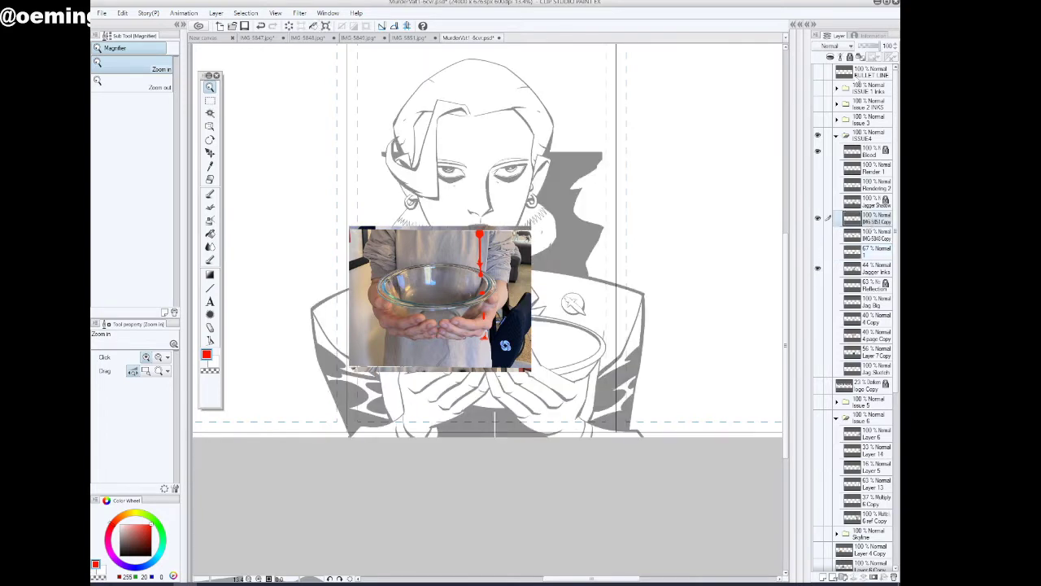
left_click(869, 47)
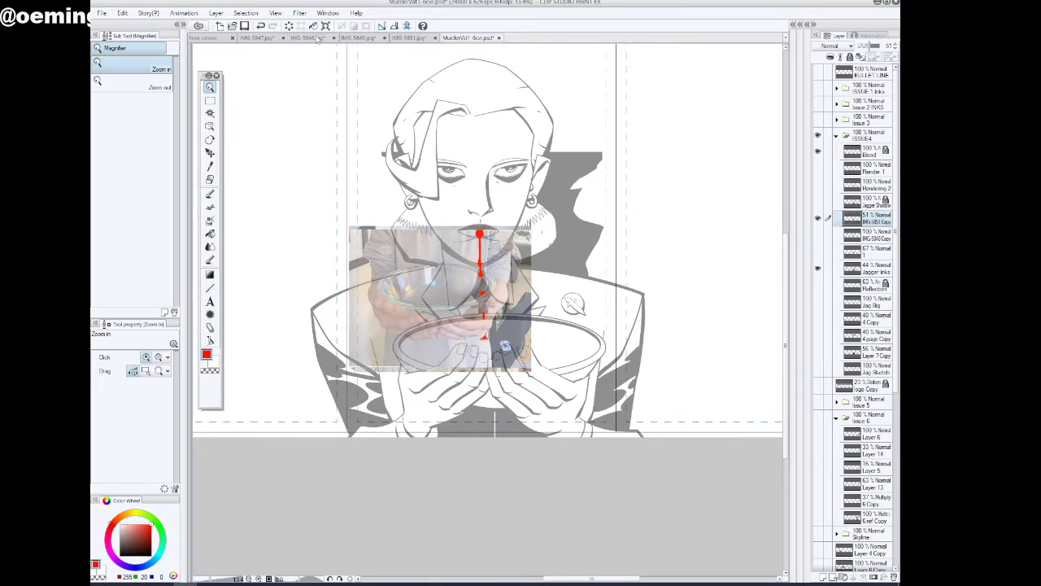
key("ctrl+t")
left_click_drag(530, 371, 666, 482)
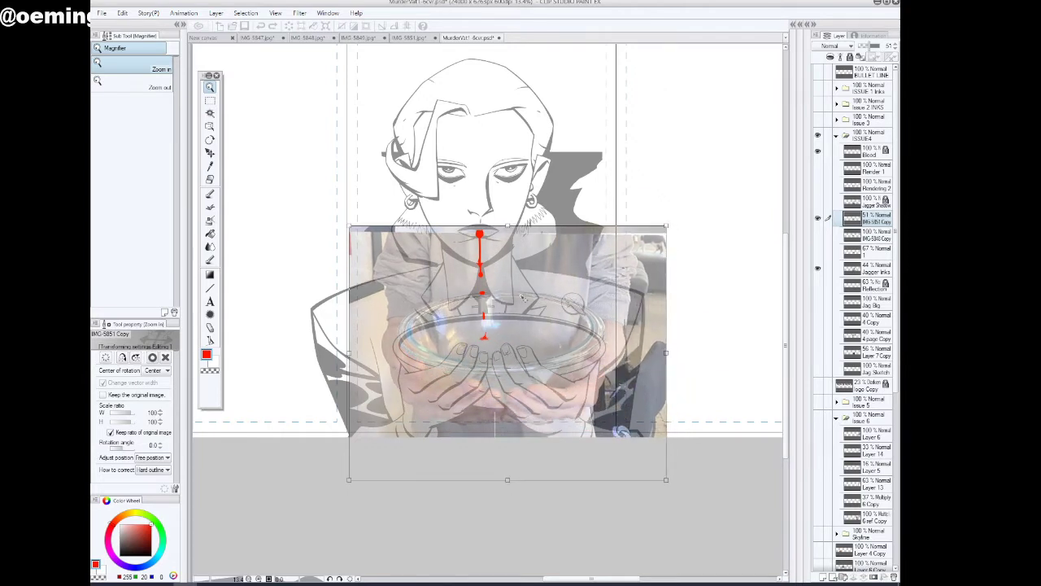
left_click(211, 98)
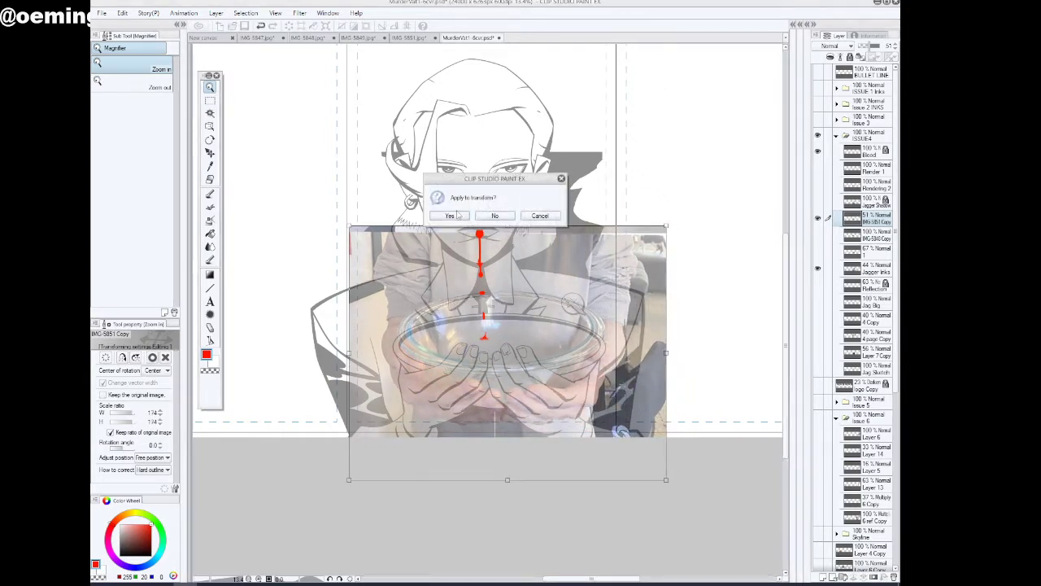
left_click(450, 216)
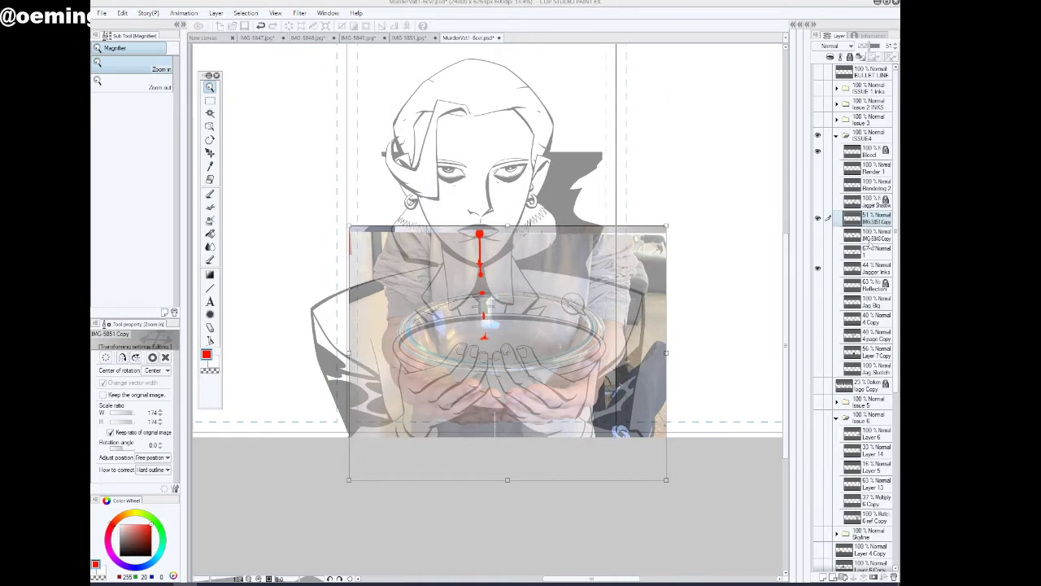
Fade Jagger Inks to 30% opacity and set the IMG-5851 Copy photo to 100% opacity with Multiply blending
left_click(885, 272)
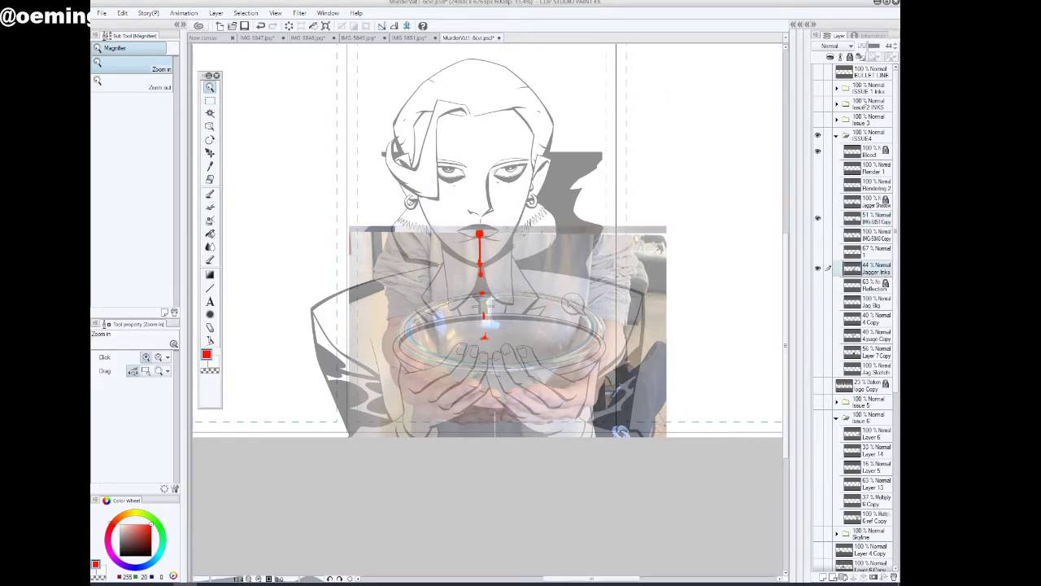
left_click(876, 47)
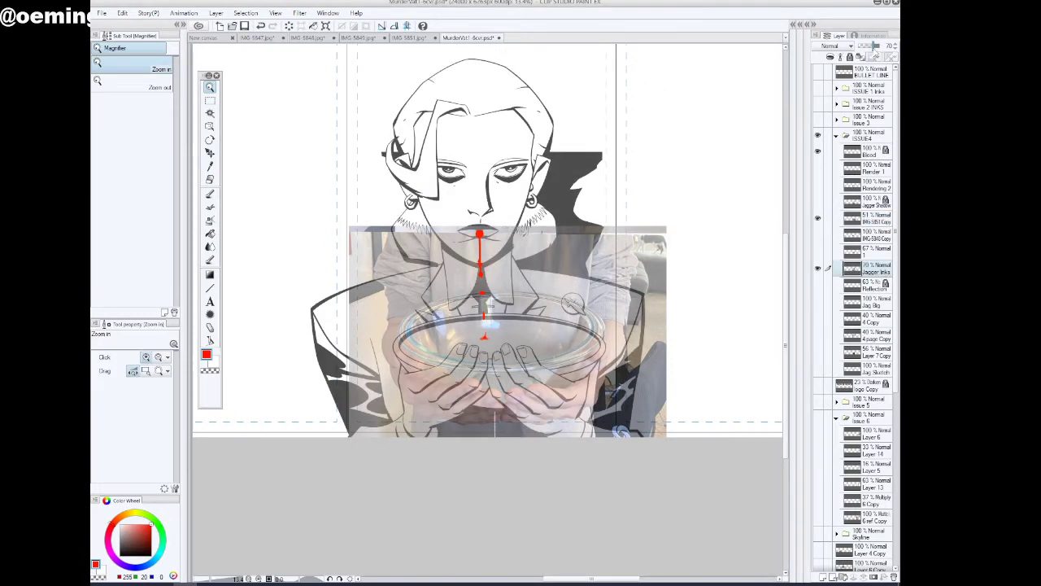
mouse_move(875, 46)
left_mouse_down()
mouse_move(860, 48)
mouse_move(890, 46)
left_mouse_up()
left_click(874, 218)
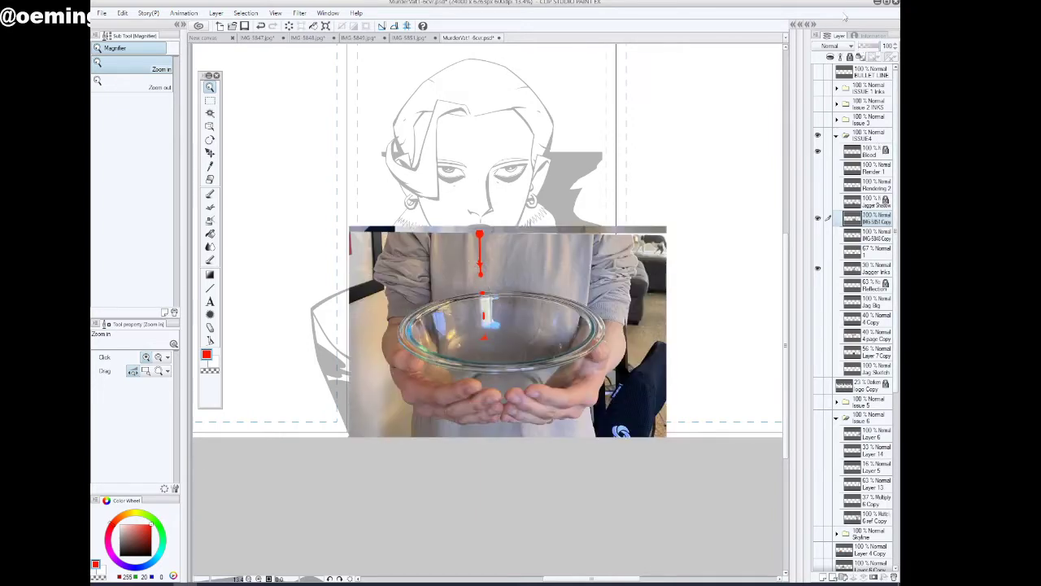
left_click(829, 45)
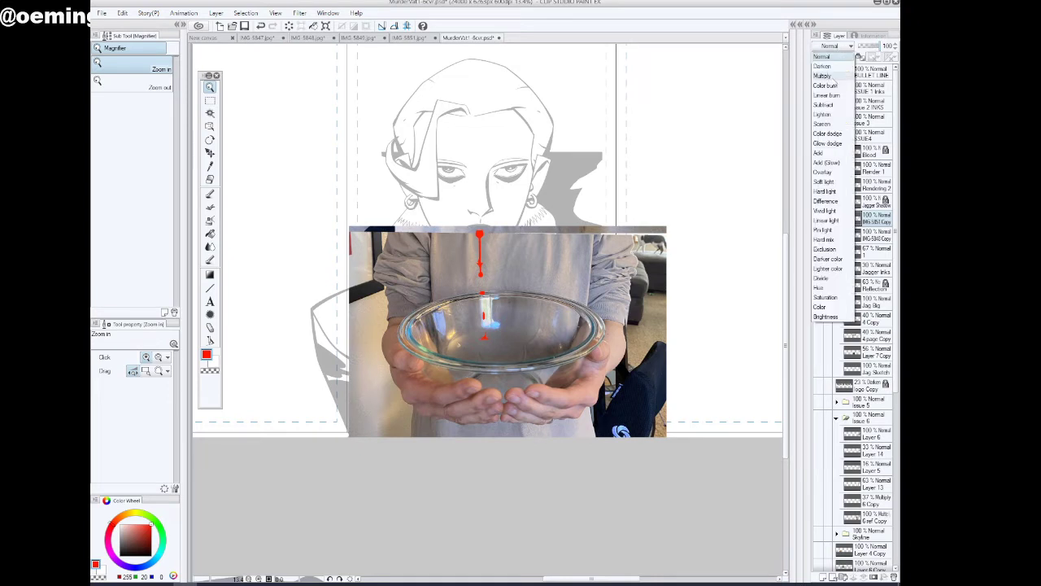
left_click(834, 81)
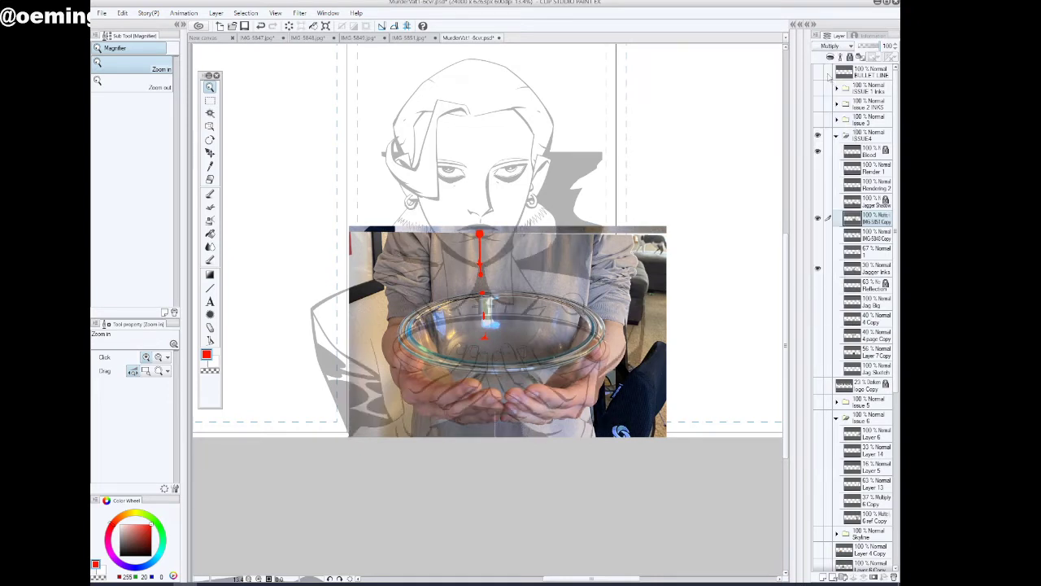
Move the IMG-5851 Copy photo slightly down so its glass bowl lines up with the drawn bowl, and apply the transformation
left_click(325, 25)
left_click_drag(549, 403, 542, 422)
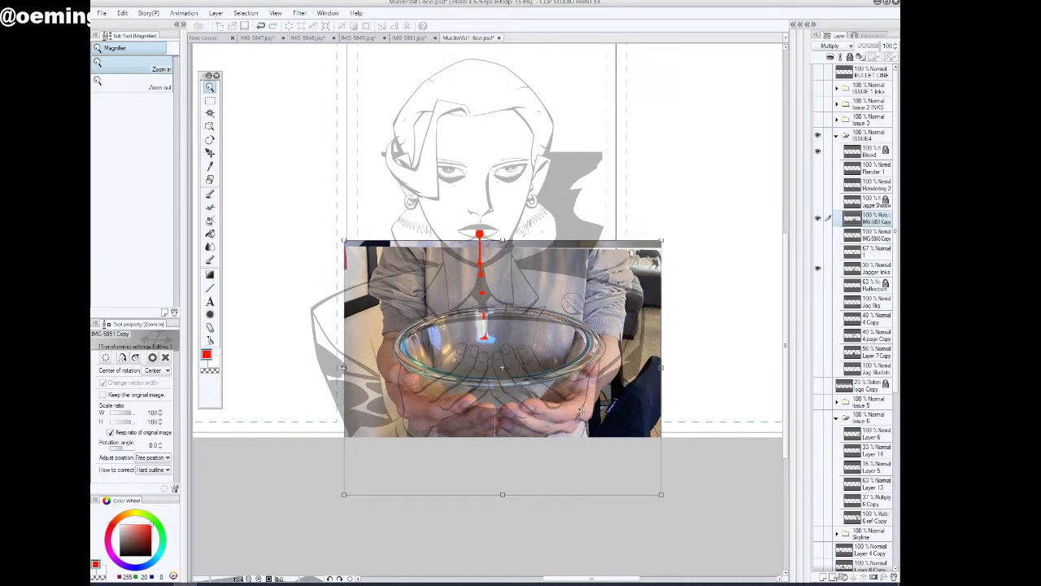
left_click(211, 103)
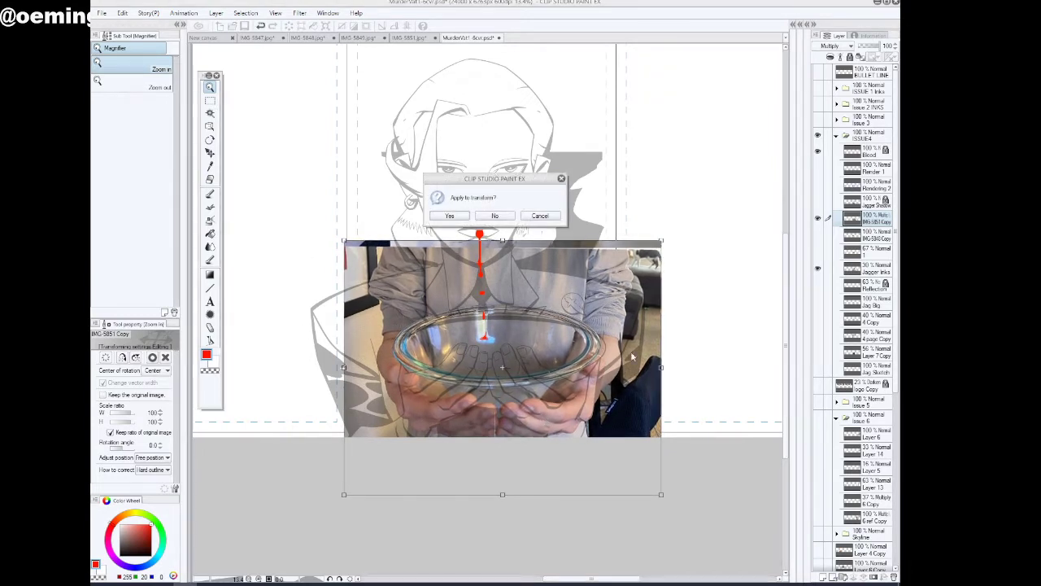
left_click(455, 216)
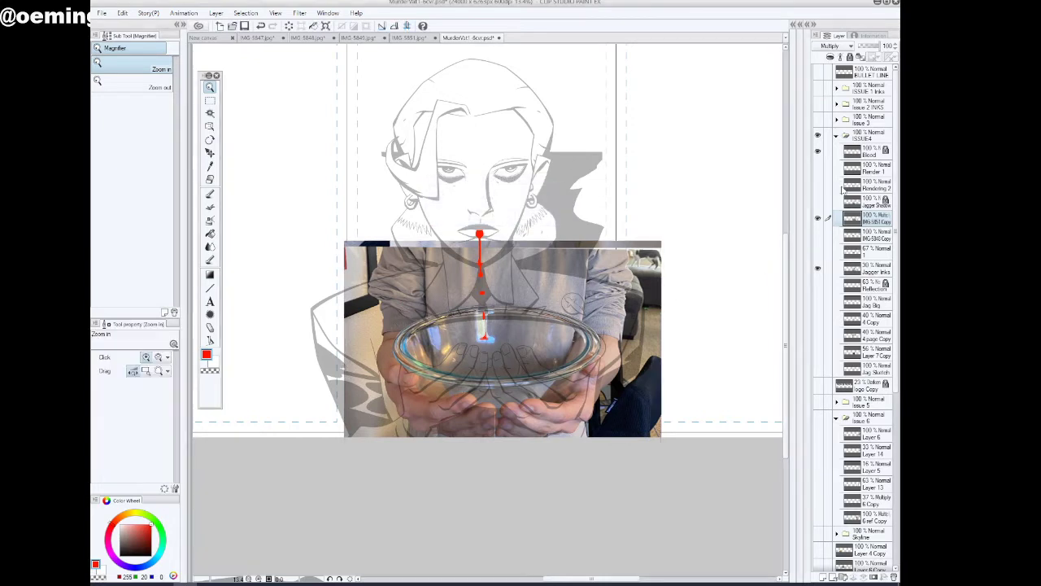
Switch the IMG-5851 Copy photo and Jagger Inks off and on to compare the photographed and drawn hands
left_click(838, 46)
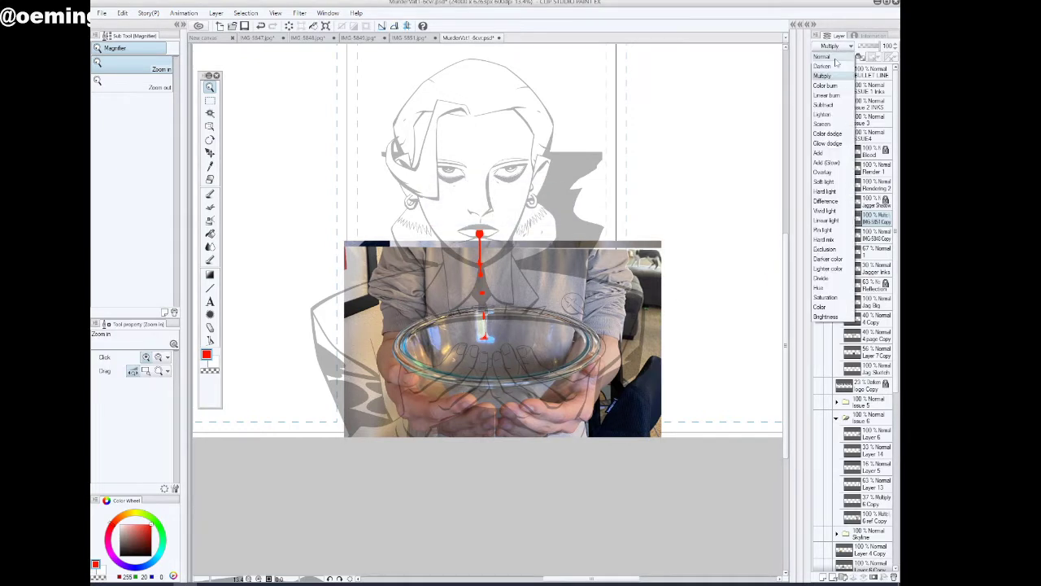
left_click(880, 224)
left_click(818, 220)
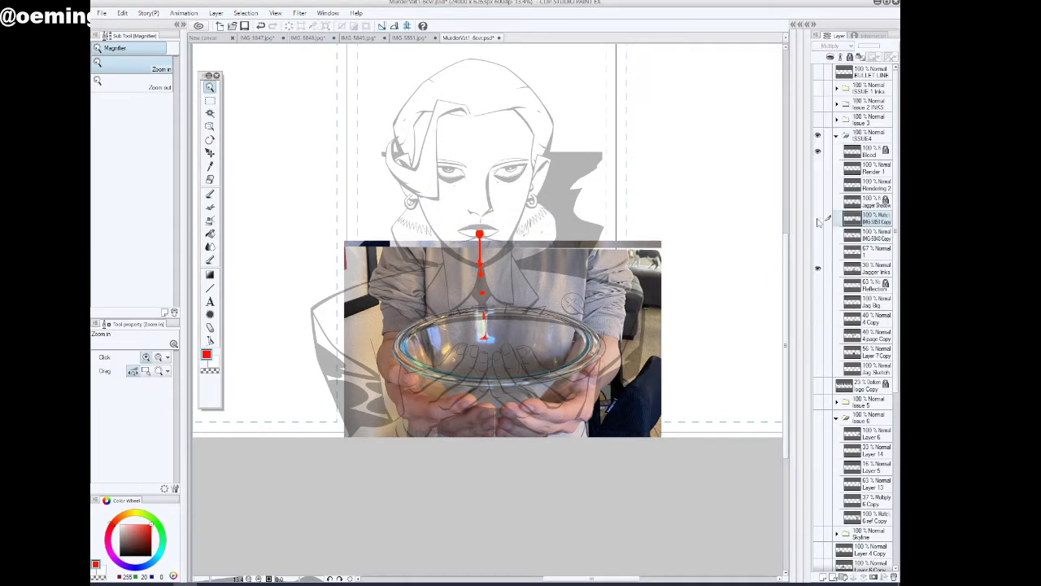
left_click(818, 220)
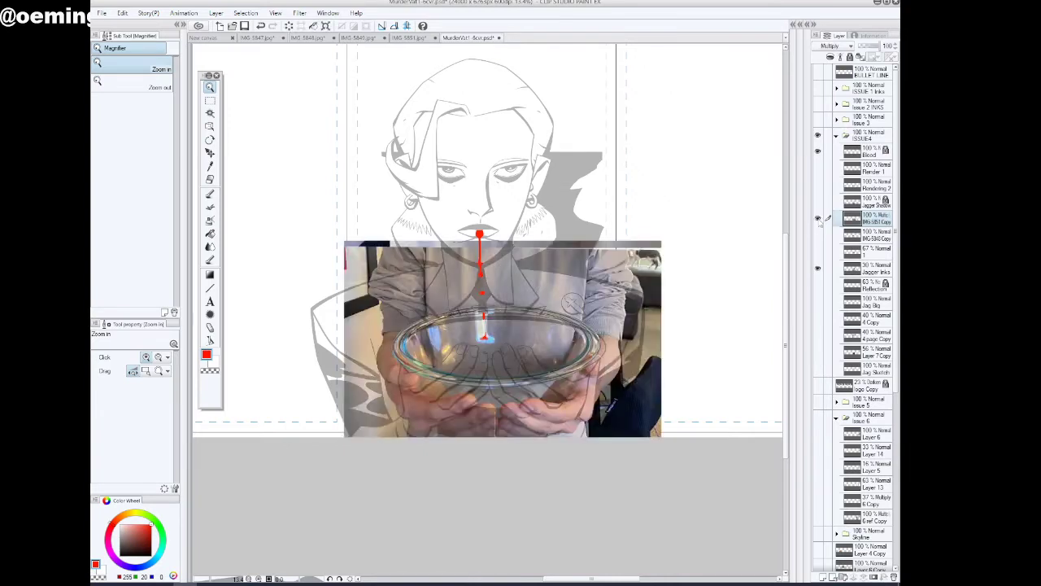
left_click(819, 220)
left_click(818, 220)
left_click(818, 268)
left_click(818, 268)
Set the Jagger Inks layer's opacity to 79%
left_click(870, 269)
left_click(887, 48)
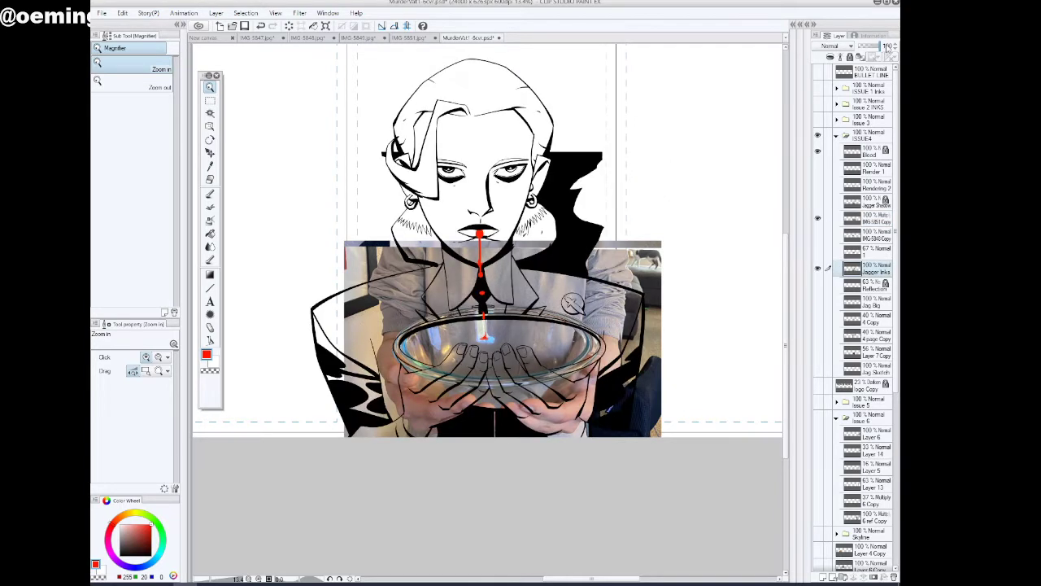
left_click_drag(883, 47, 876, 46)
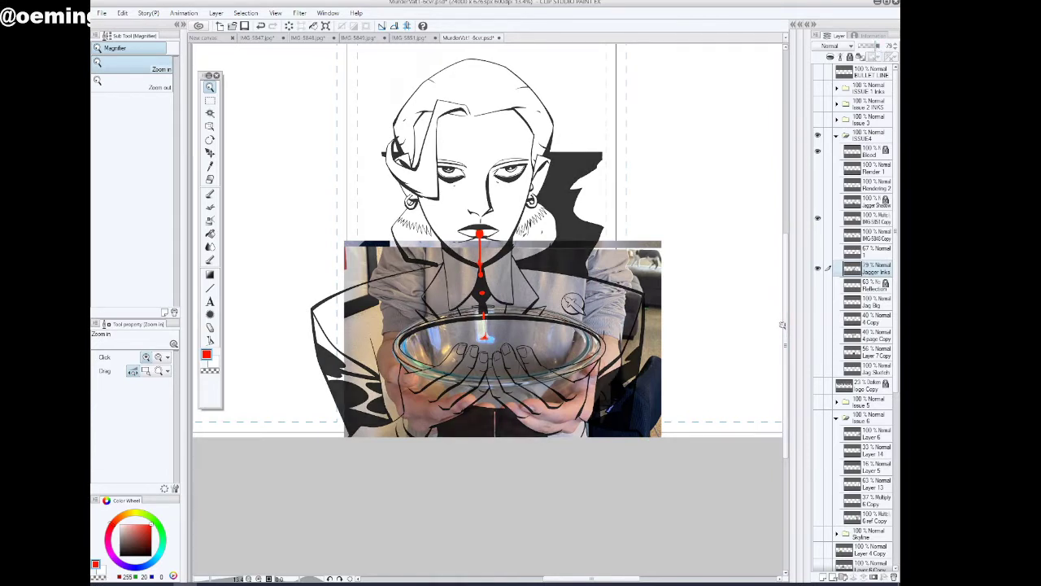
Hide the IMG-5851 Copy photo and show the IMG-5848 Copy photo at 47% opacity instead
left_click(817, 221)
left_click(819, 237)
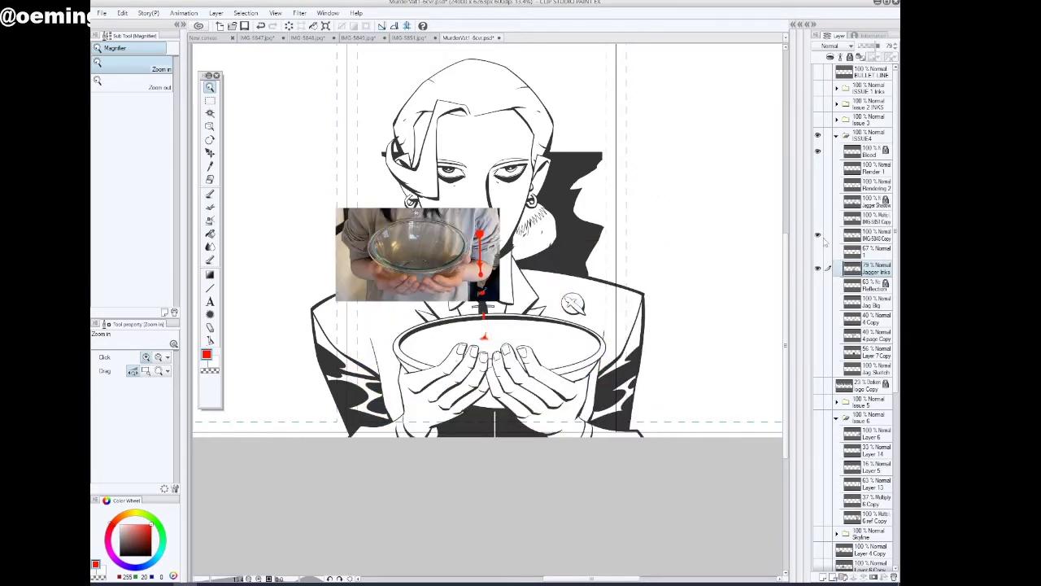
left_click(866, 236)
left_click_drag(880, 45, 862, 46)
Enlarge the IMG-5848 Copy photo to about 238%, center its glass bowl over the drawn bowl, and apply the transformation
key("ctrl+t")
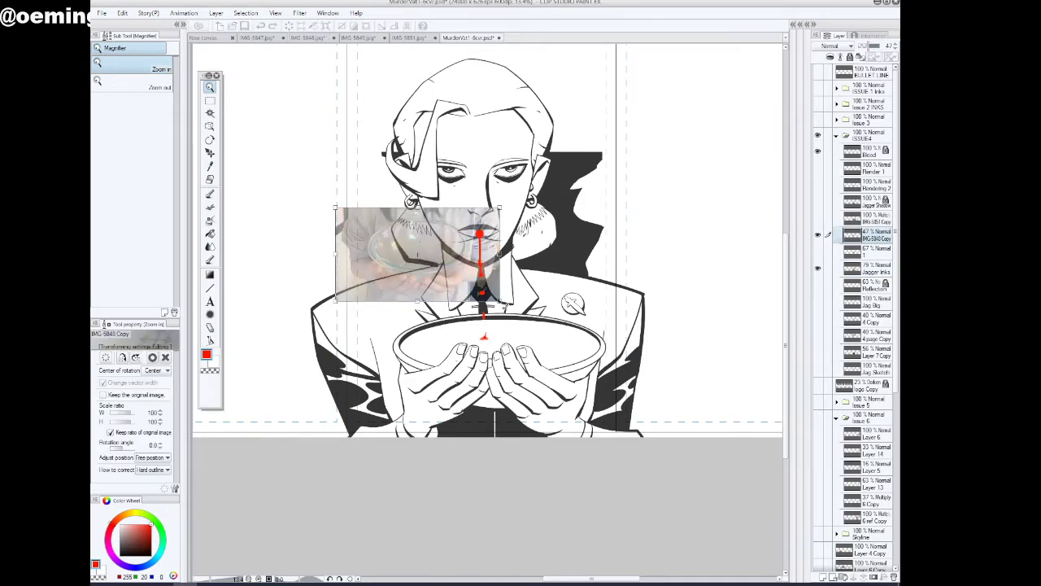
left_click_drag(500, 301, 701, 443)
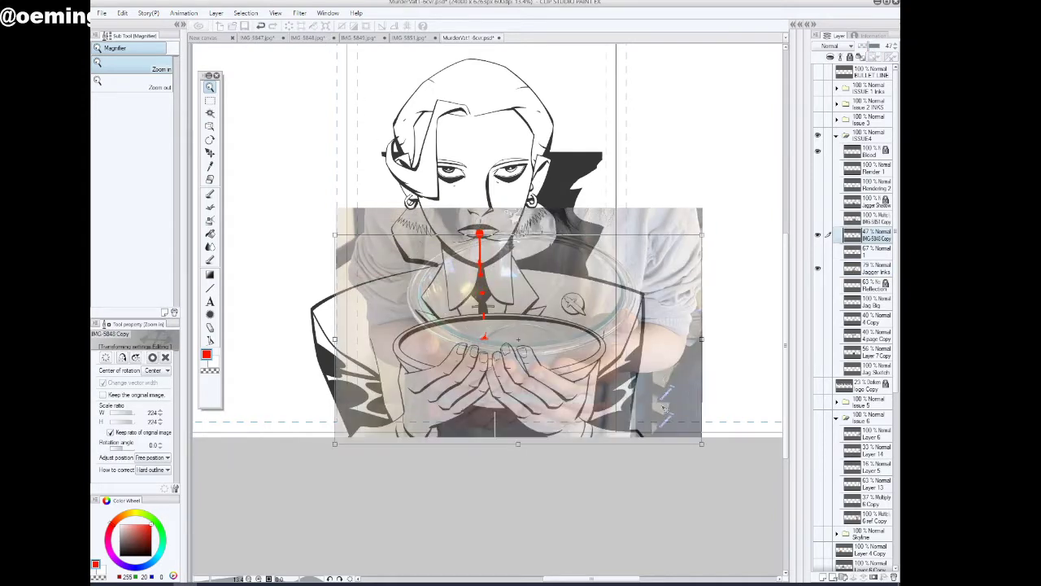
left_click_drag(665, 409, 654, 410)
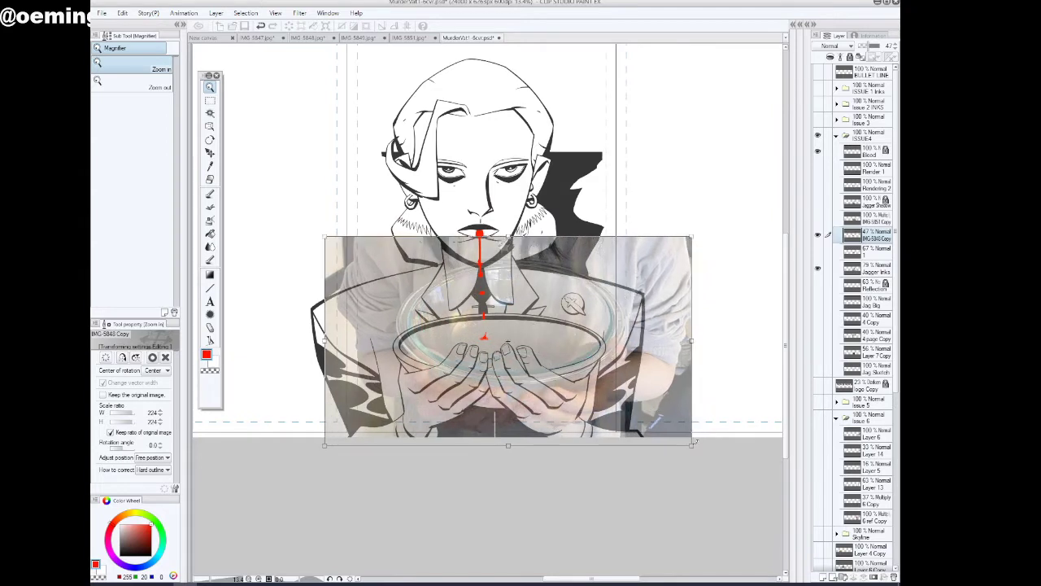
left_click_drag(694, 442, 726, 475)
left_click_drag(731, 481, 715, 461)
left_click_drag(675, 423, 662, 415)
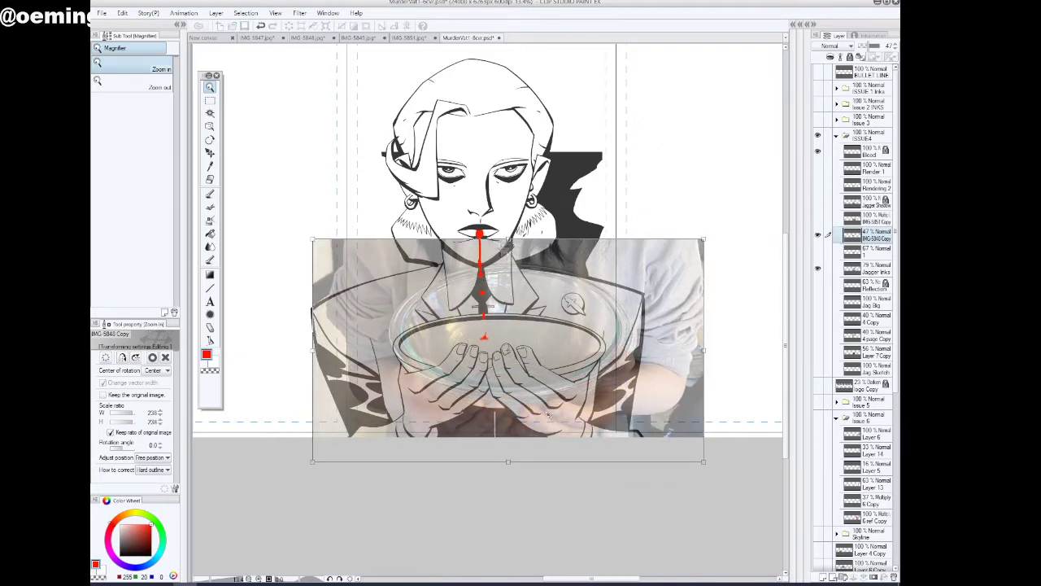
left_click(818, 271)
left_click(456, 218)
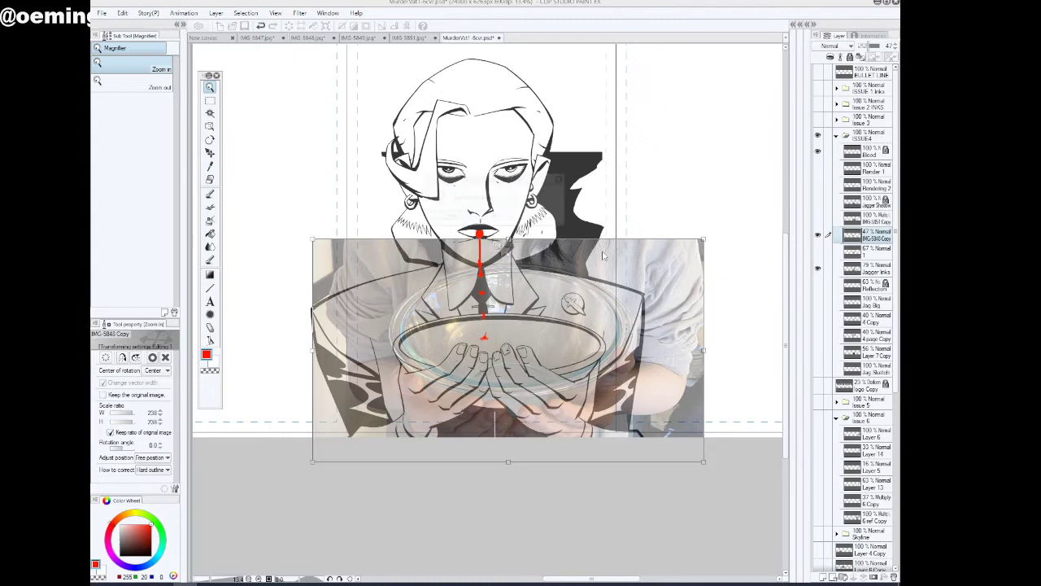
left_click(818, 270)
left_click(818, 270)
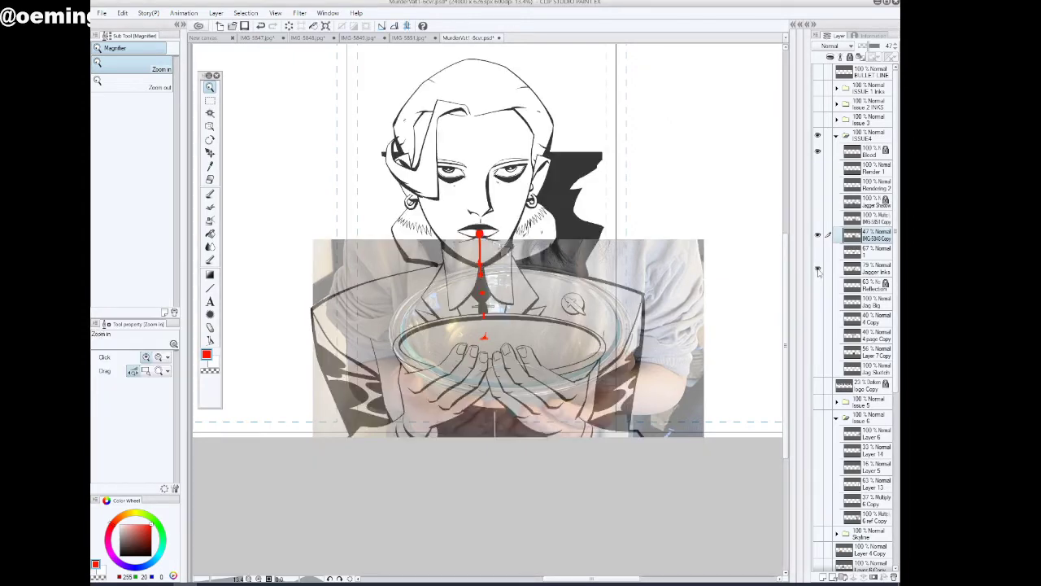
Switch Jagger Inks off and on to compare the drawn bowl and hands with the IMG-5848 Copy photo
left_click(818, 270)
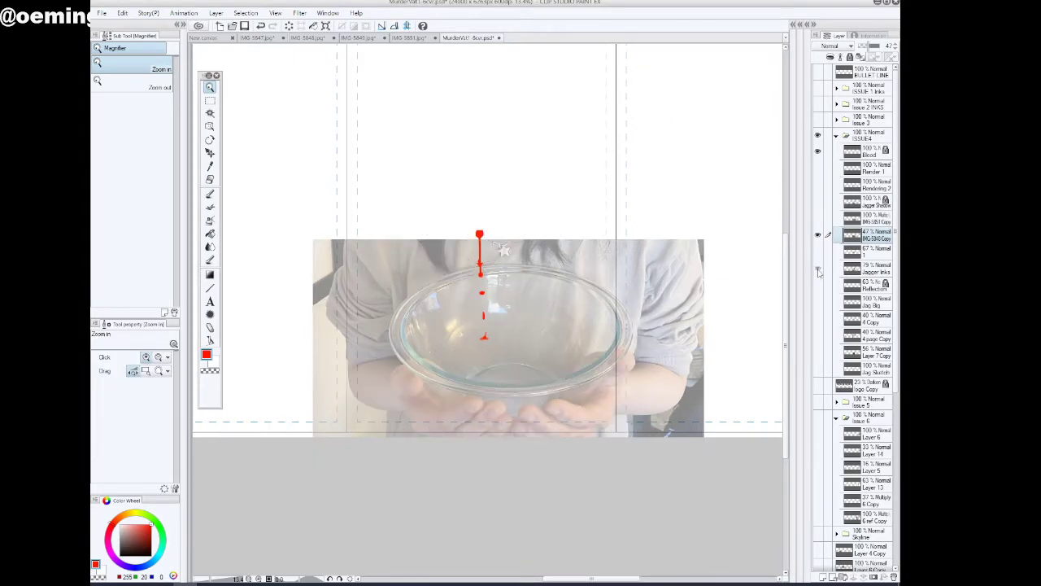
left_click(818, 270)
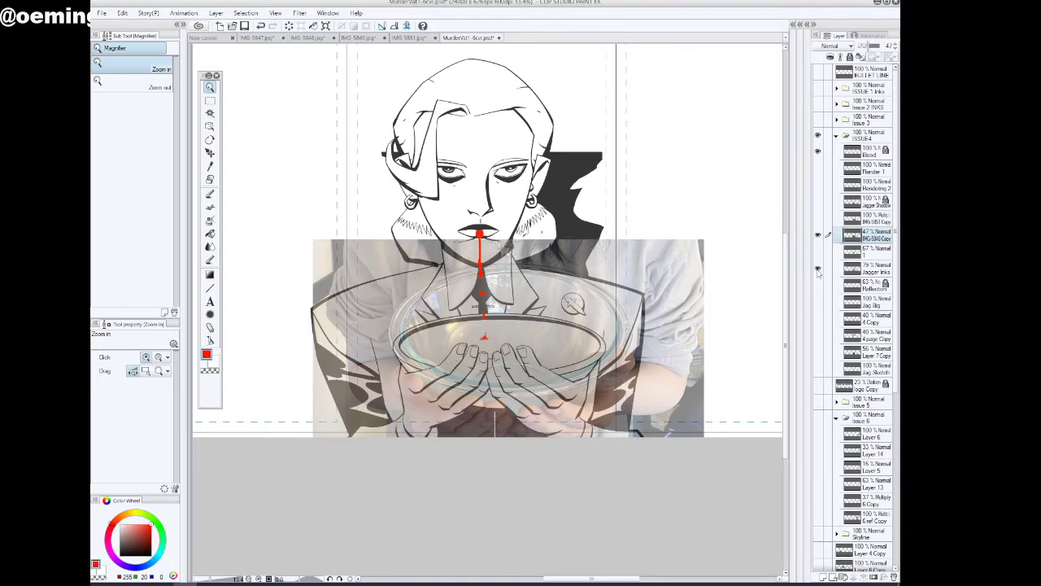
left_click(818, 271)
Hide the IMG-5848 Copy photo and show and select the layer 1 photo instead
left_click(818, 235)
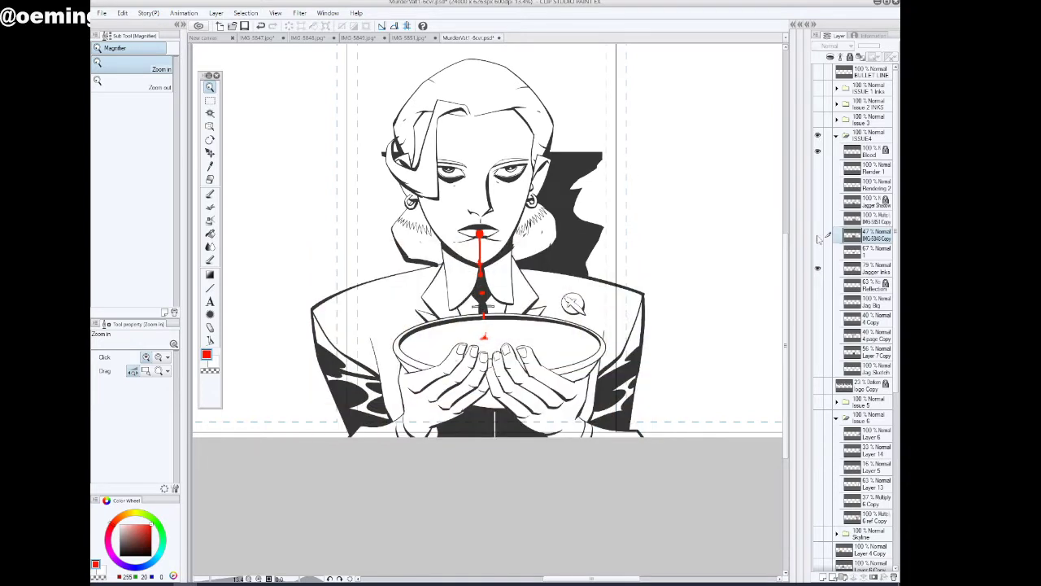
left_click(818, 253)
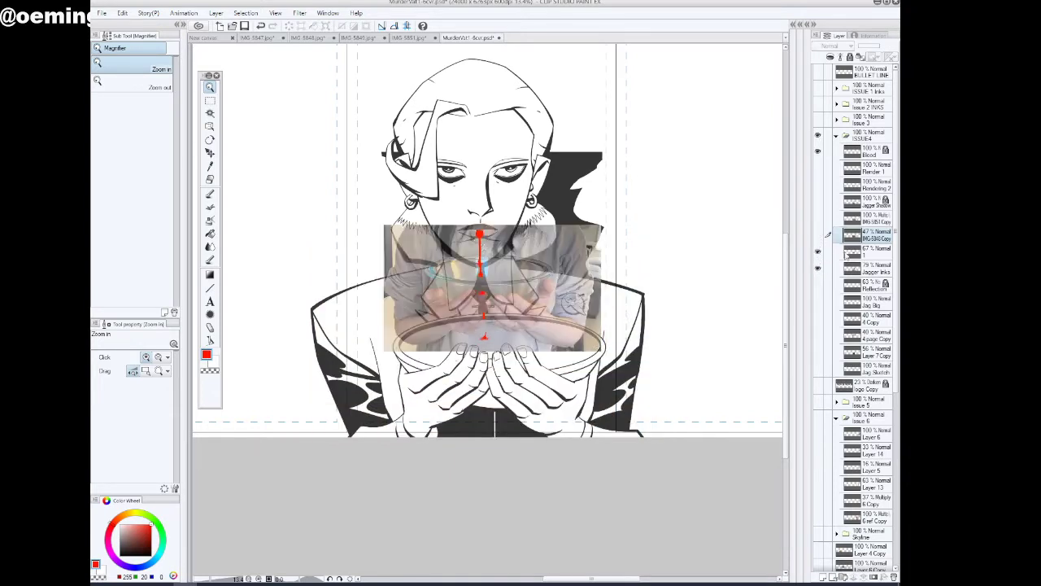
left_click(868, 253)
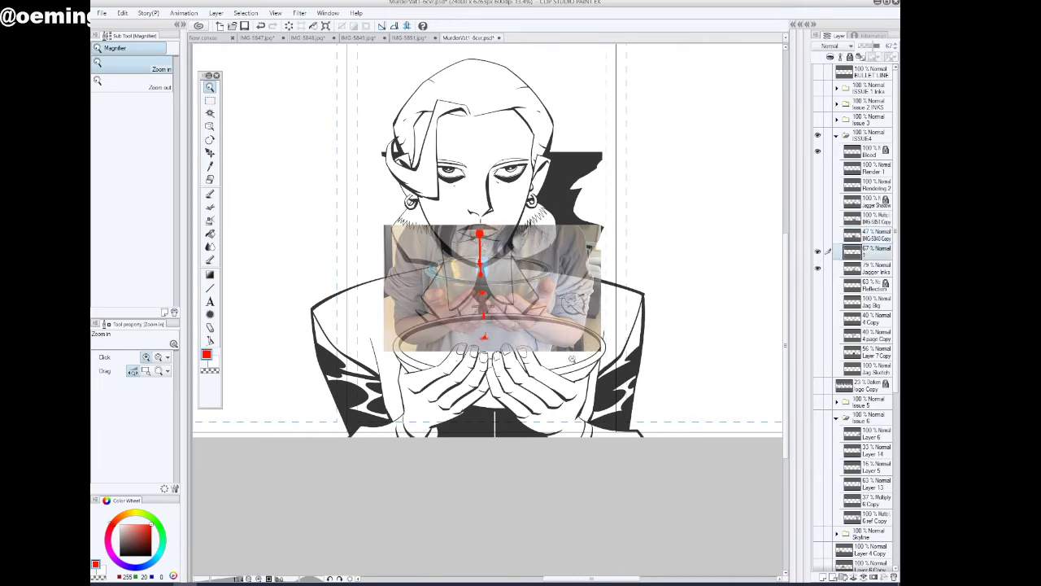
Enlarge the layer 1 photo to about 151%, line its bowl up with the drawn bowl, and apply the transformation
key("ctrl+t")
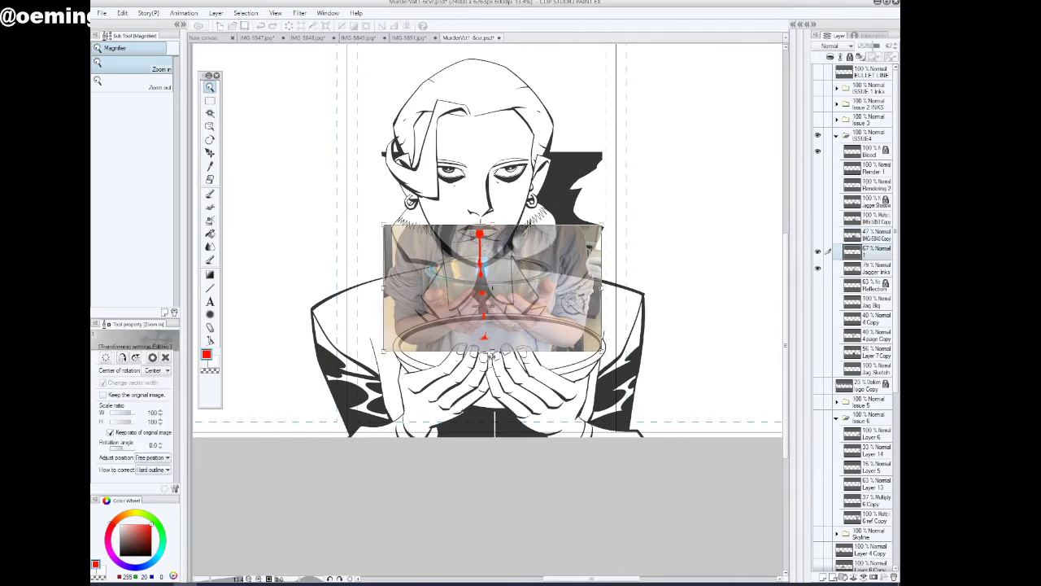
left_click_drag(491, 355, 492, 417)
left_click_drag(574, 372, 585, 416)
left_click_drag(503, 462, 501, 461)
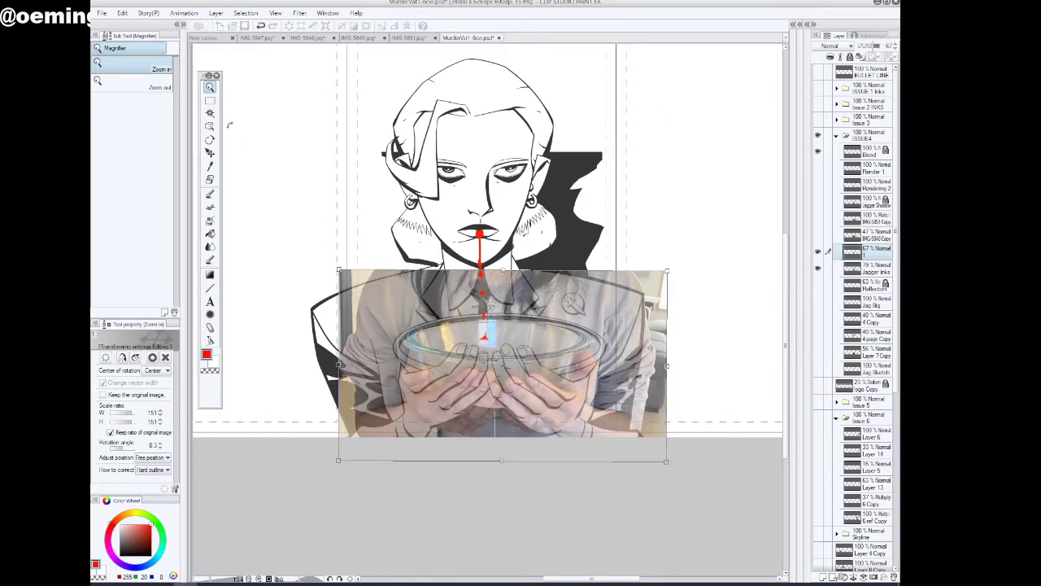
left_click(211, 101)
left_click(450, 216)
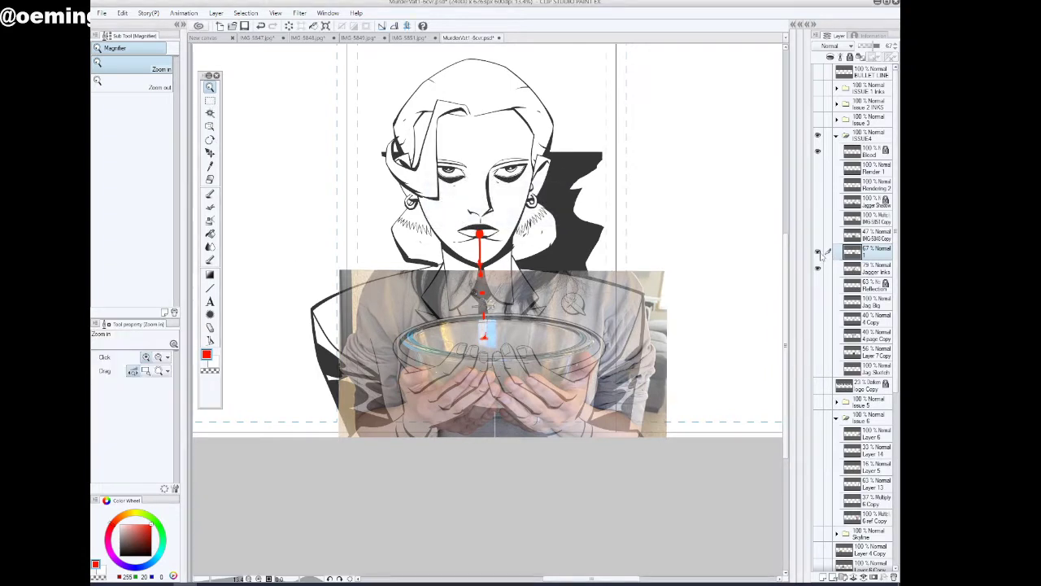
Switch the layer 1 photo and Jagger Inks off and on to compare the photographed and drawn hands
left_click(819, 252)
left_click(819, 268)
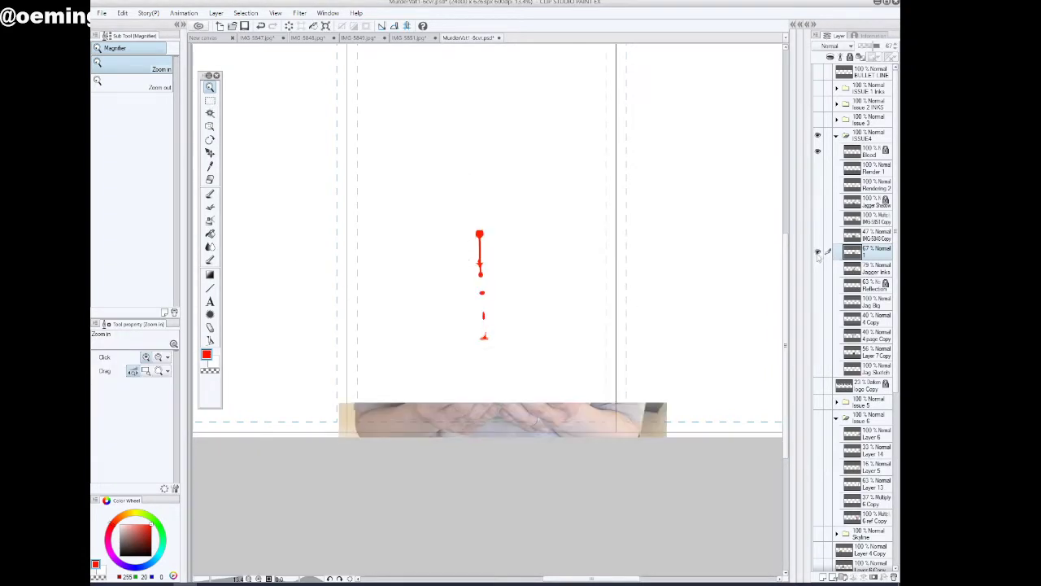
left_click(818, 251)
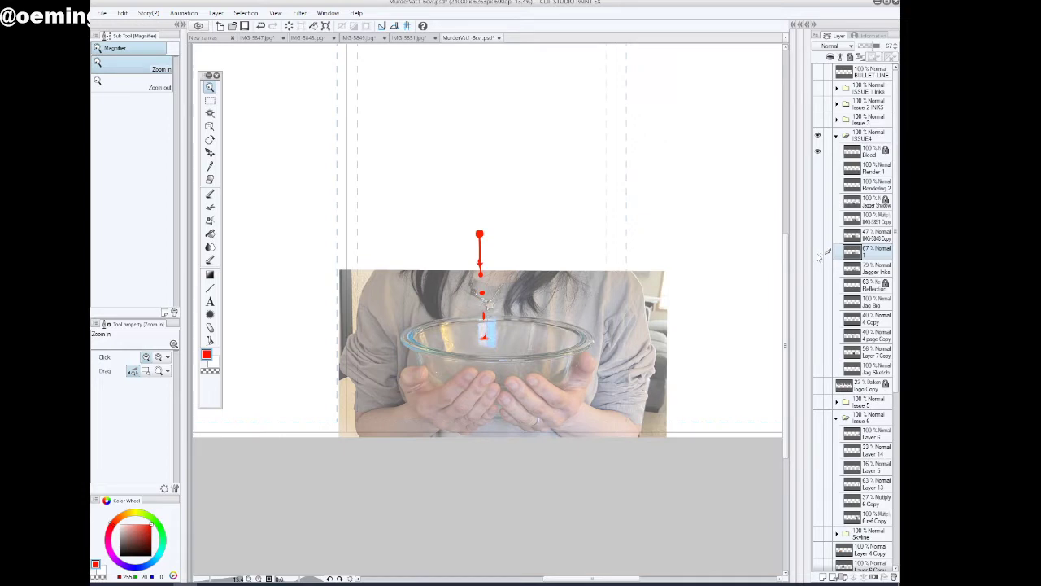
left_click(818, 252)
left_click(819, 269)
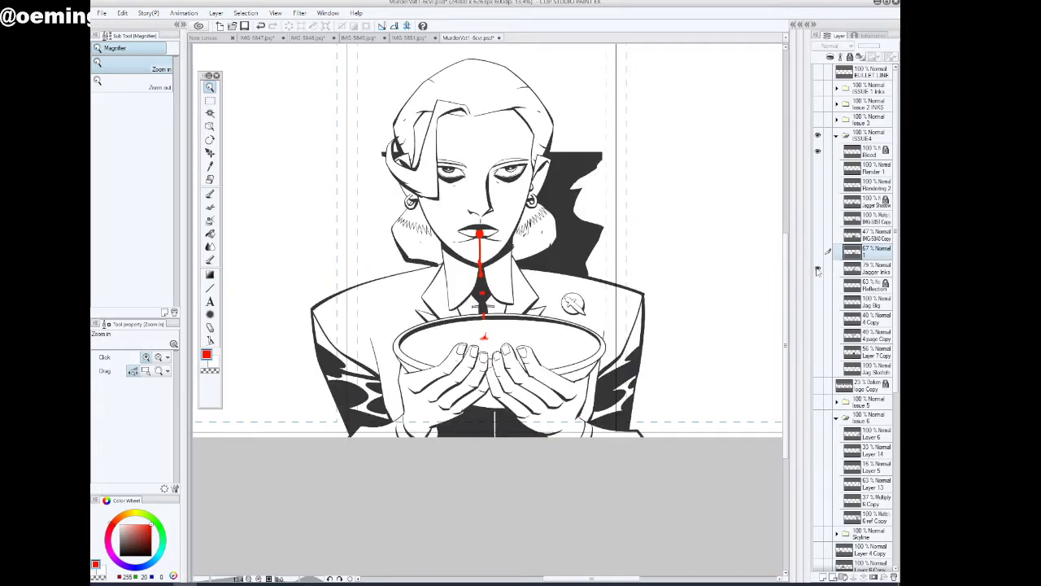
Set the Jagger Inks opacity to 37% and the visible layer 1 photo's opacity to 74%
left_click(866, 268)
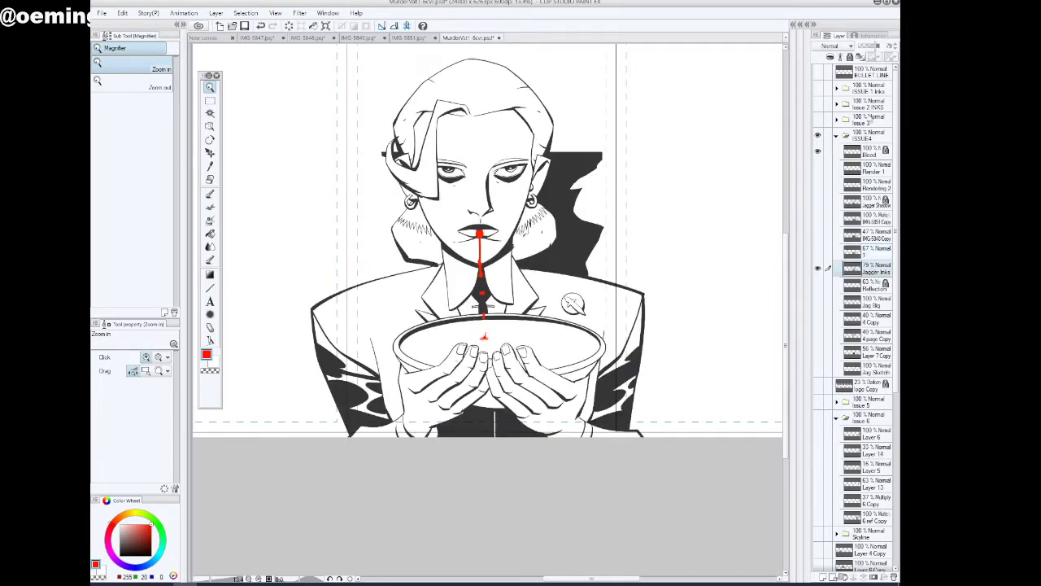
left_click_drag(877, 46, 871, 47)
left_click(819, 252)
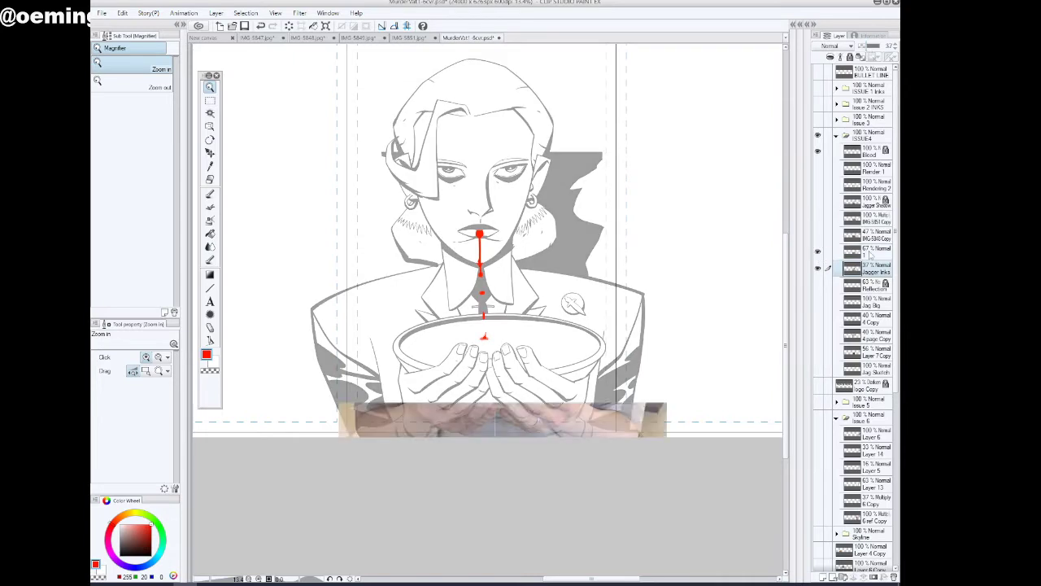
left_click(866, 251)
left_click_drag(872, 47, 876, 45)
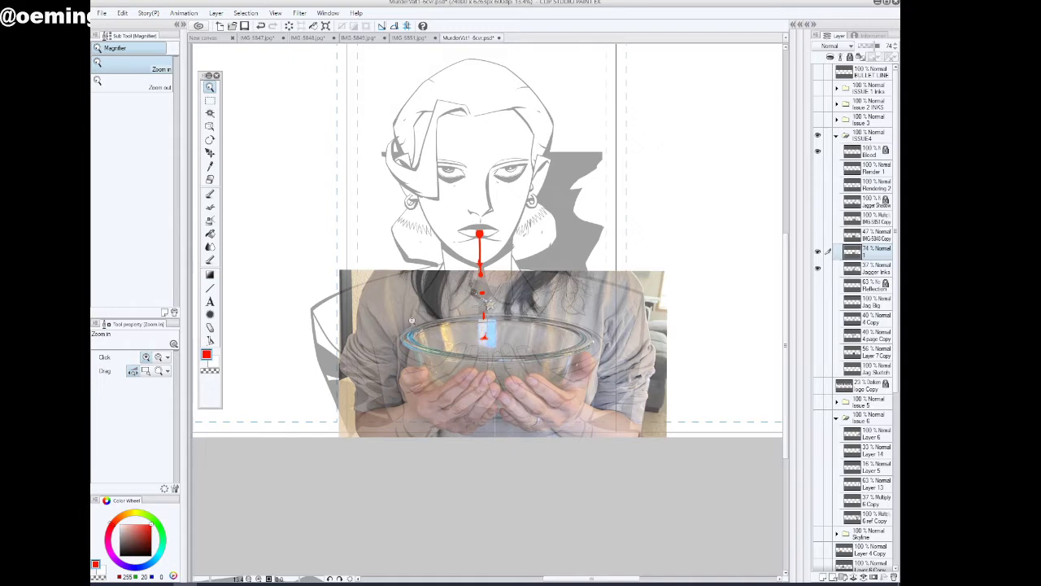
Hide the layer 1 photo and start a lasso selection along the outer left edge of the drawn hands
left_click_drag(467, 458, 619, 435)
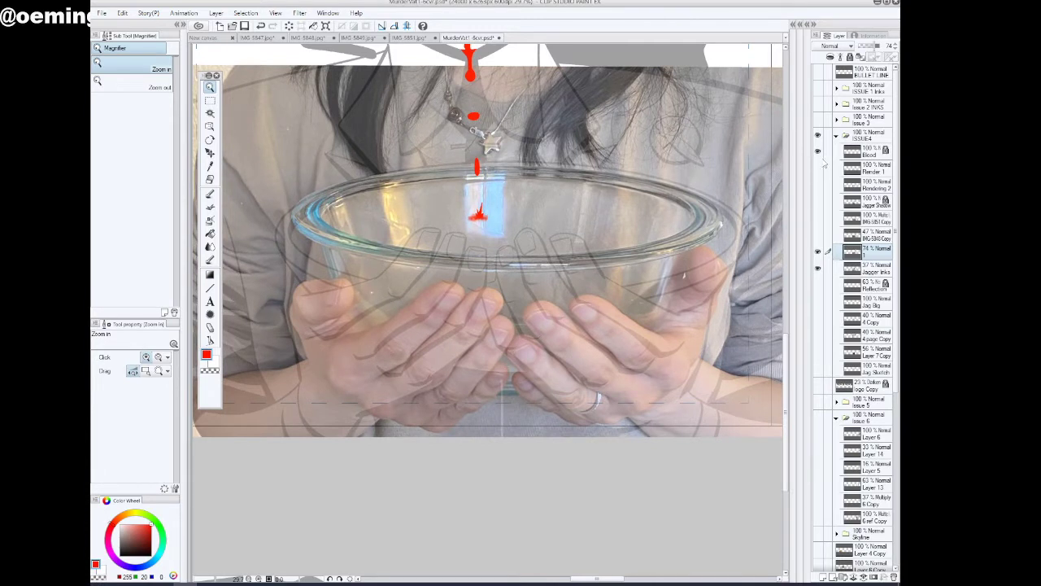
left_click(819, 254)
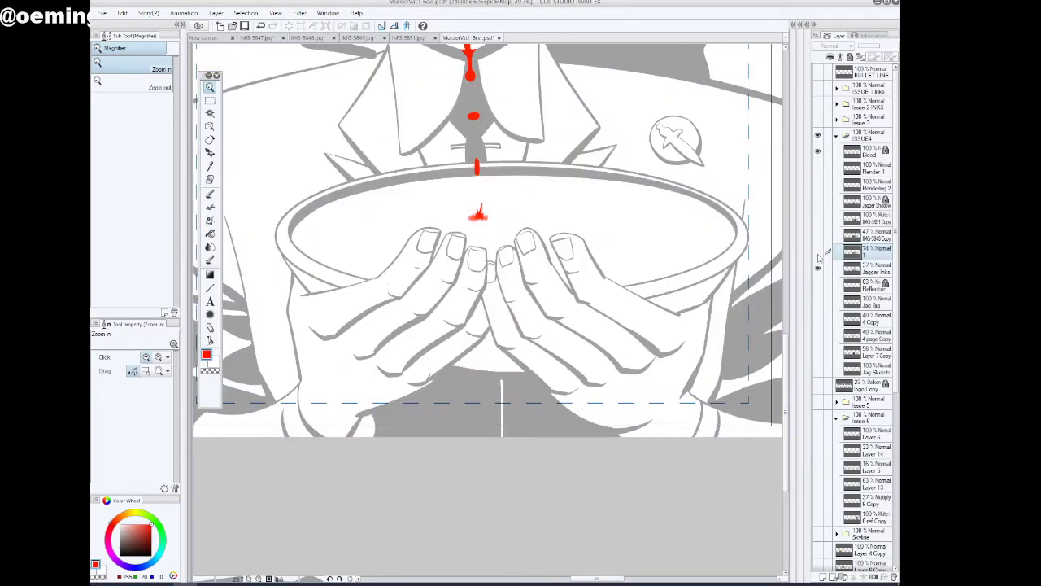
left_click(210, 101)
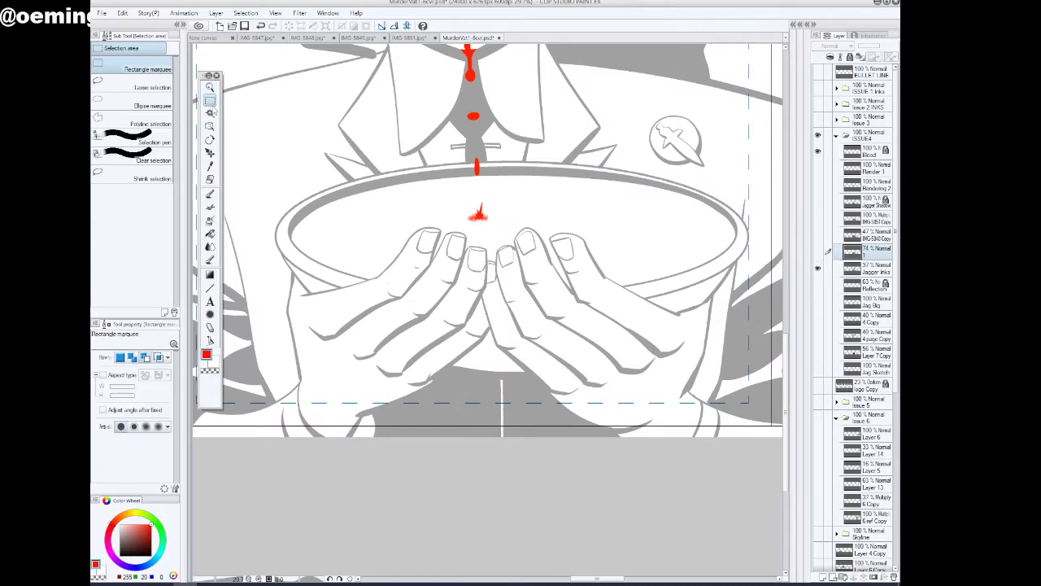
left_click(142, 85)
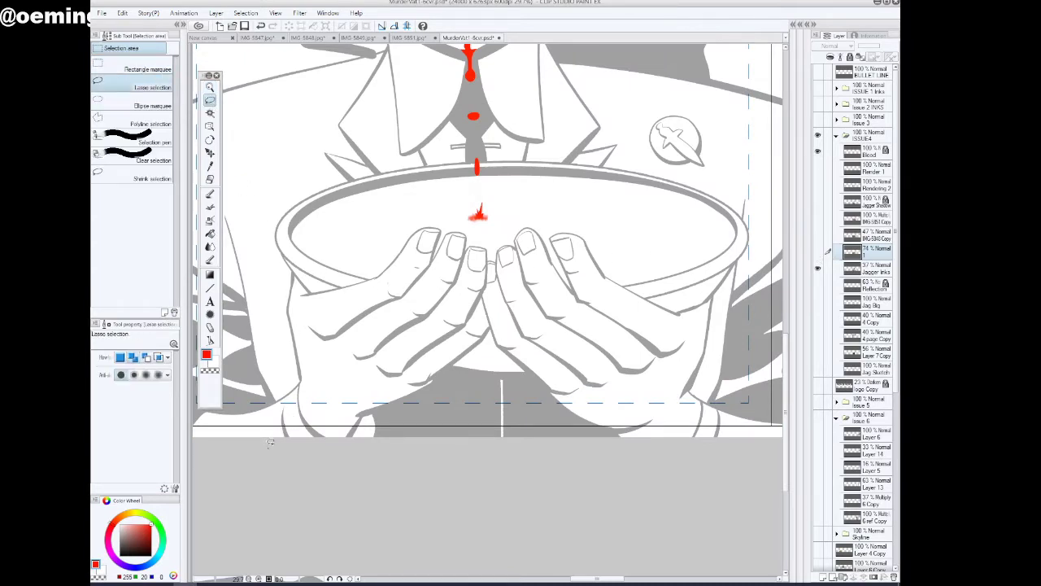
mouse_move(271, 445)
left_mouse_down()
mouse_move(279, 399)
mouse_move(261, 262)
mouse_move(266, 290)
left_mouse_up()
left_click_drag(266, 289, 265, 291)
Switch the layer 1 photo on and off to compare its hand placement with the inked hands up close
left_click(817, 253)
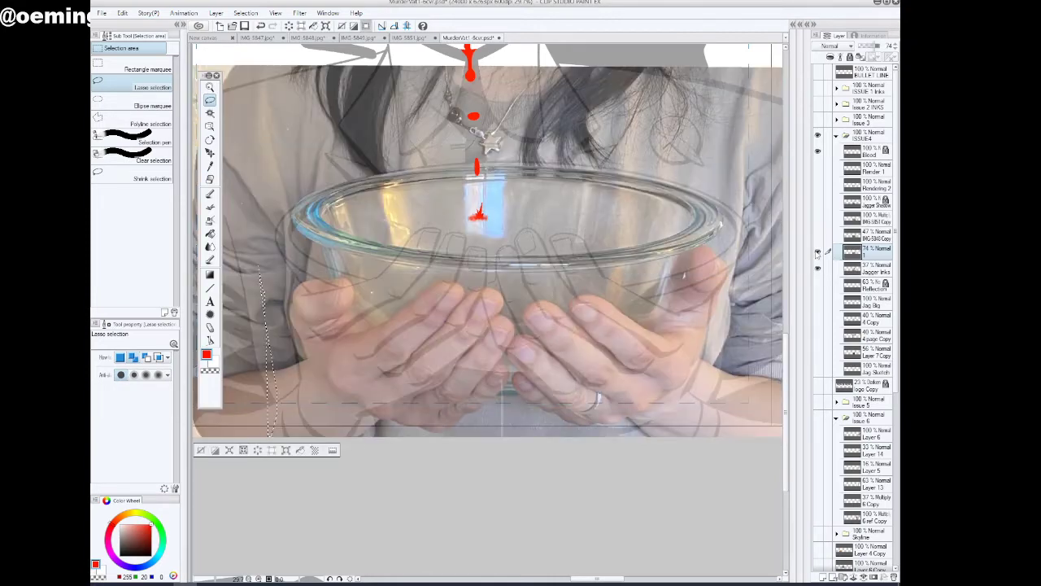
left_click(818, 253)
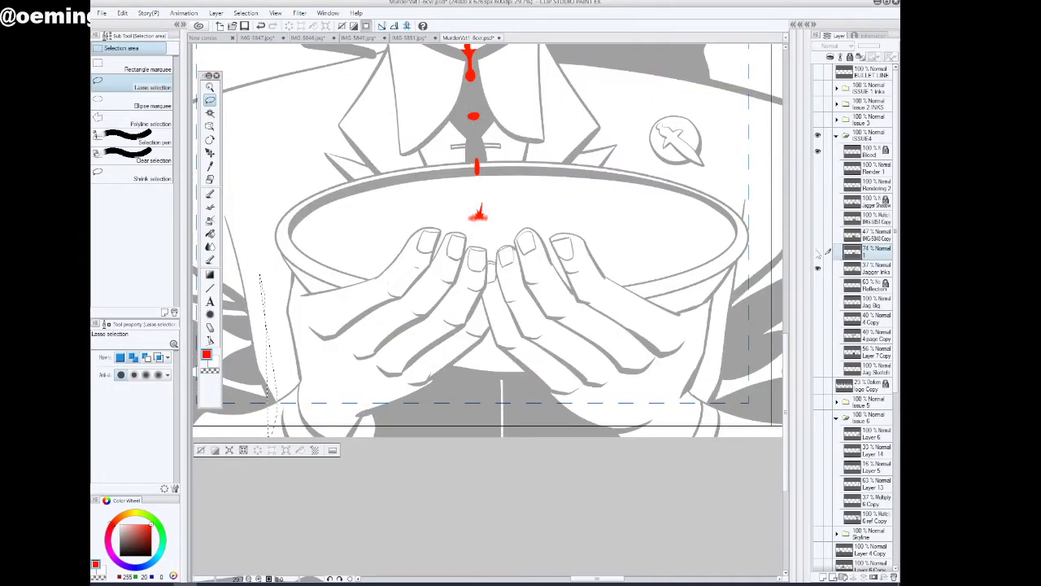
left_click(817, 253)
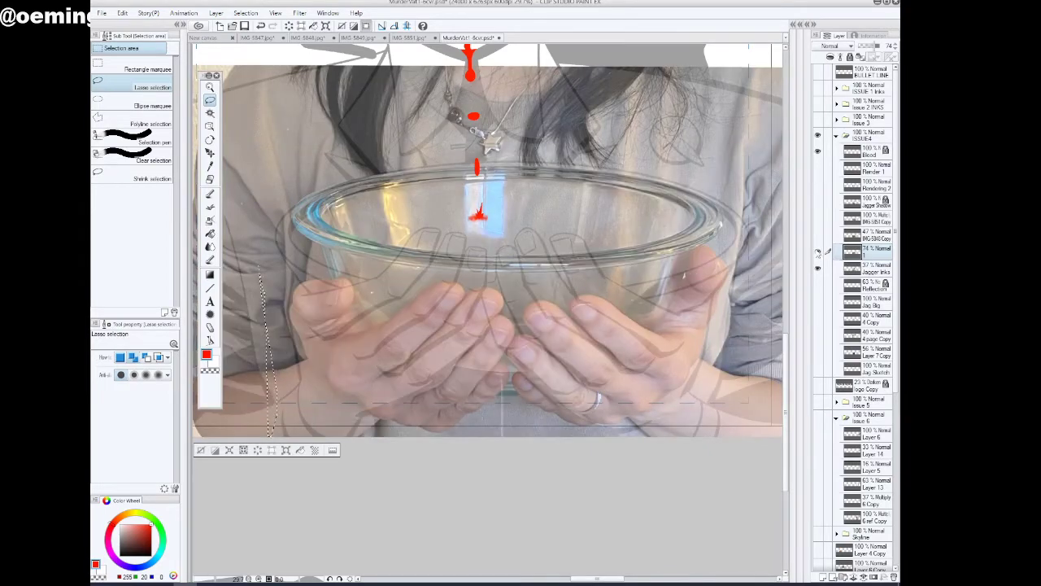
left_click(818, 253)
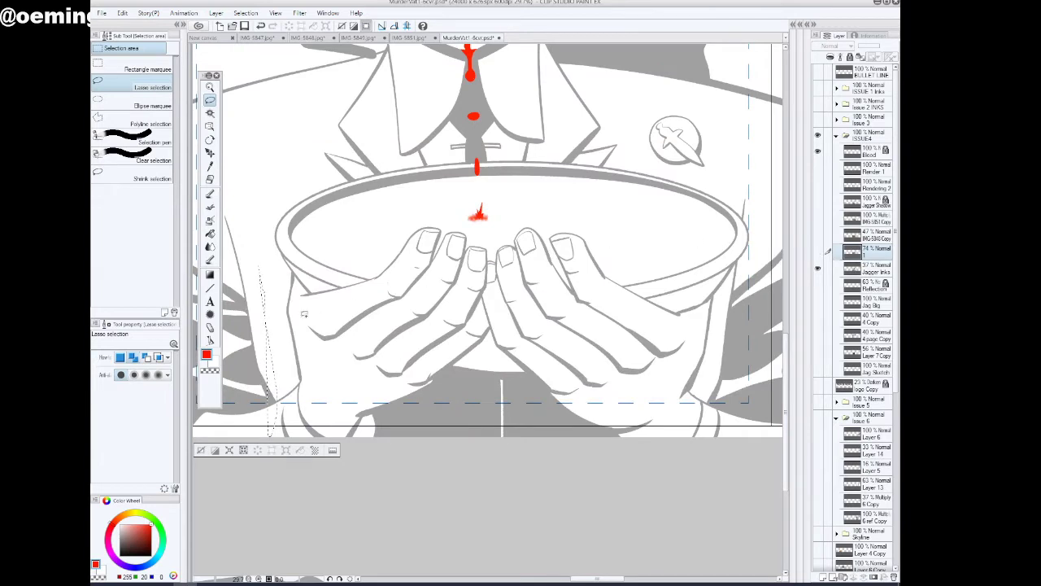
Lasso the whole drawn bowl and hands, cut and paste them from Jagger Inks onto their own layer, and place it beneath Jagger Inks
mouse_move(266, 238)
left_mouse_down()
mouse_move(286, 205)
mouse_move(318, 186)
mouse_move(472, 156)
mouse_move(605, 161)
mouse_move(736, 196)
mouse_move(749, 210)
mouse_move(751, 252)
mouse_move(729, 388)
mouse_move(764, 443)
mouse_move(689, 505)
mouse_move(650, 496)
left_mouse_up()
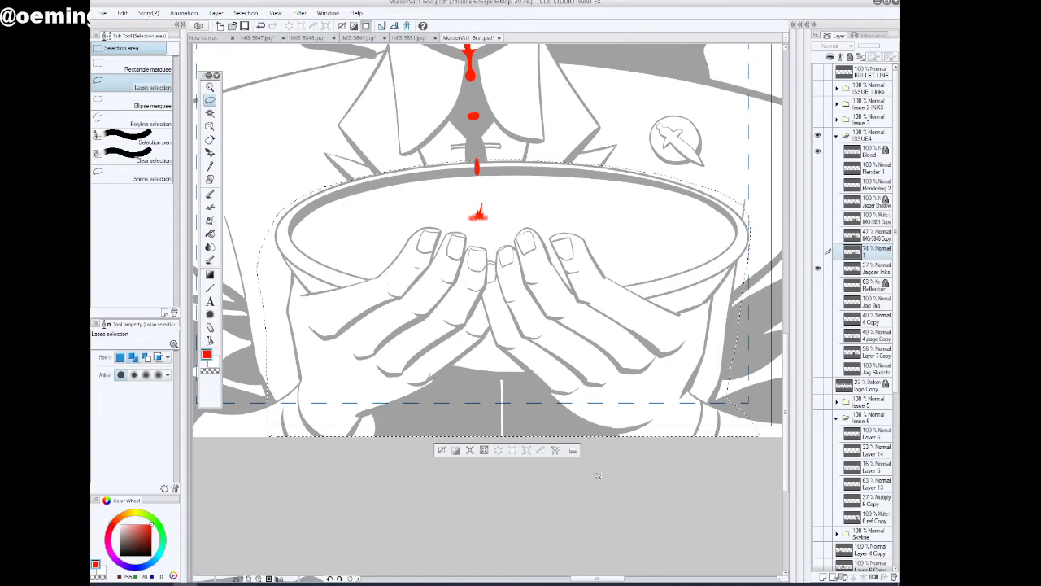
left_click(123, 17)
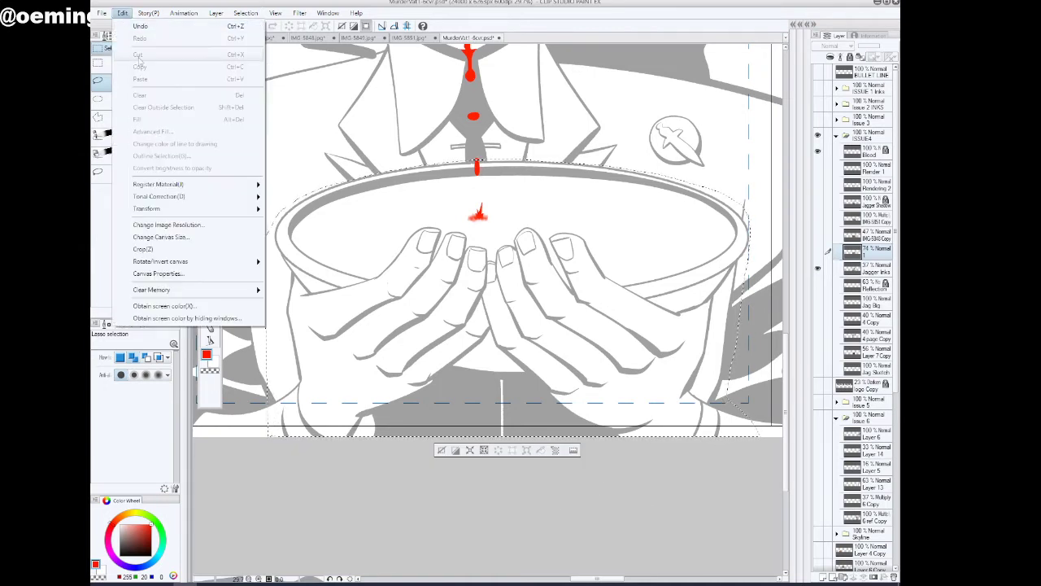
left_click(875, 270)
left_click(875, 271)
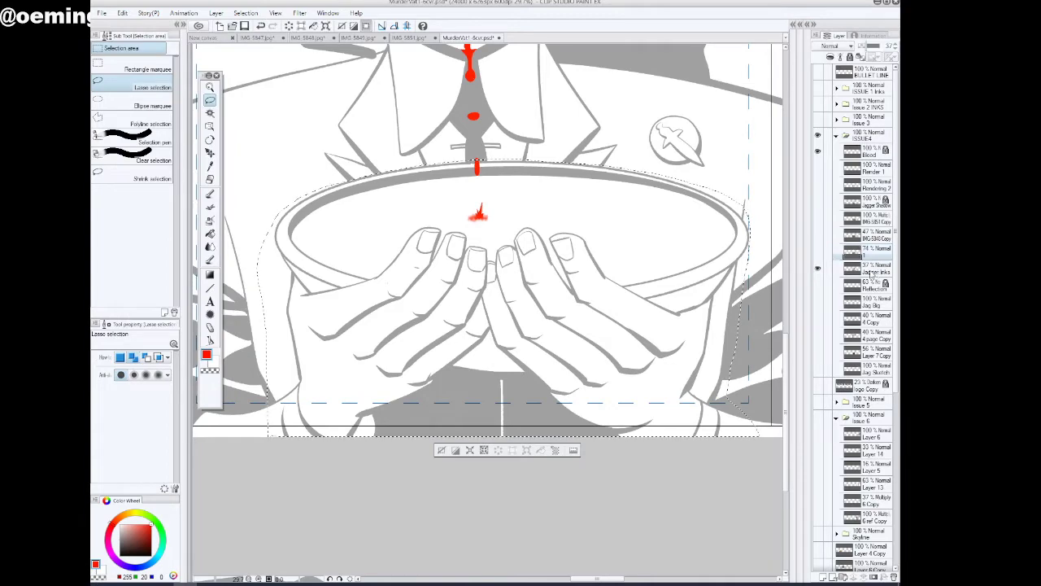
left_click(123, 13)
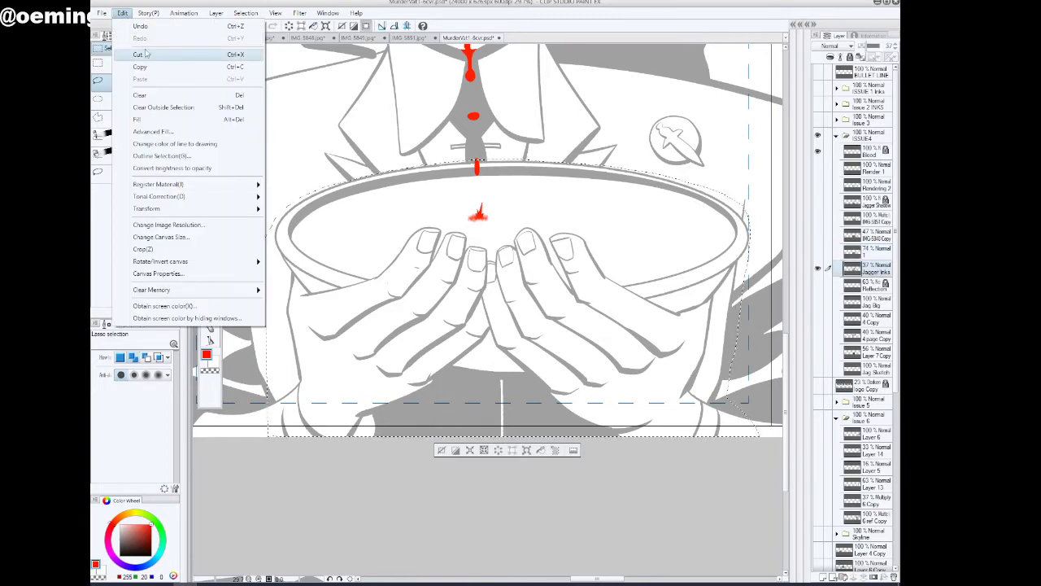
left_click(147, 55)
left_click(123, 13)
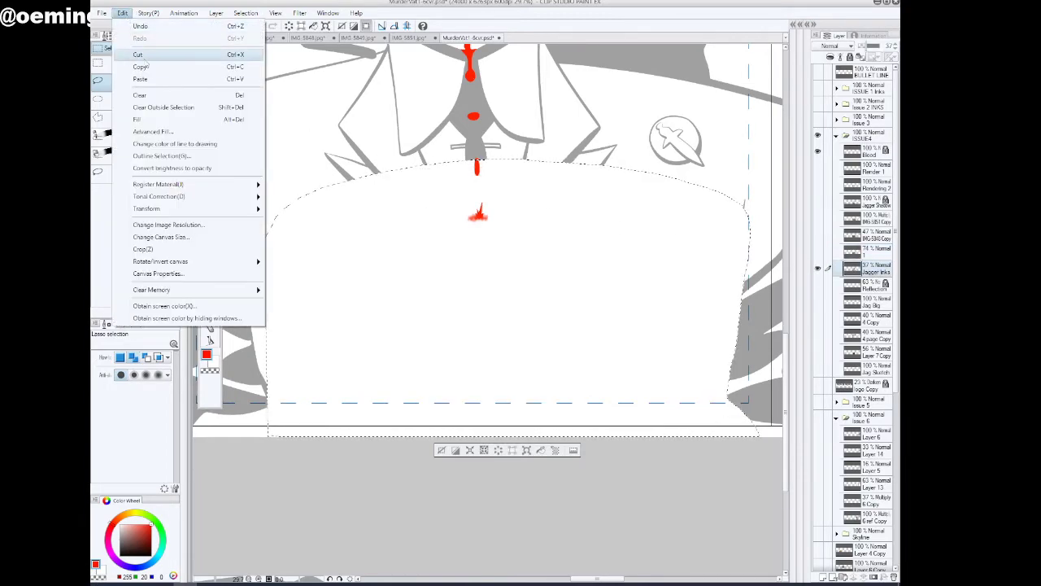
left_click(147, 78)
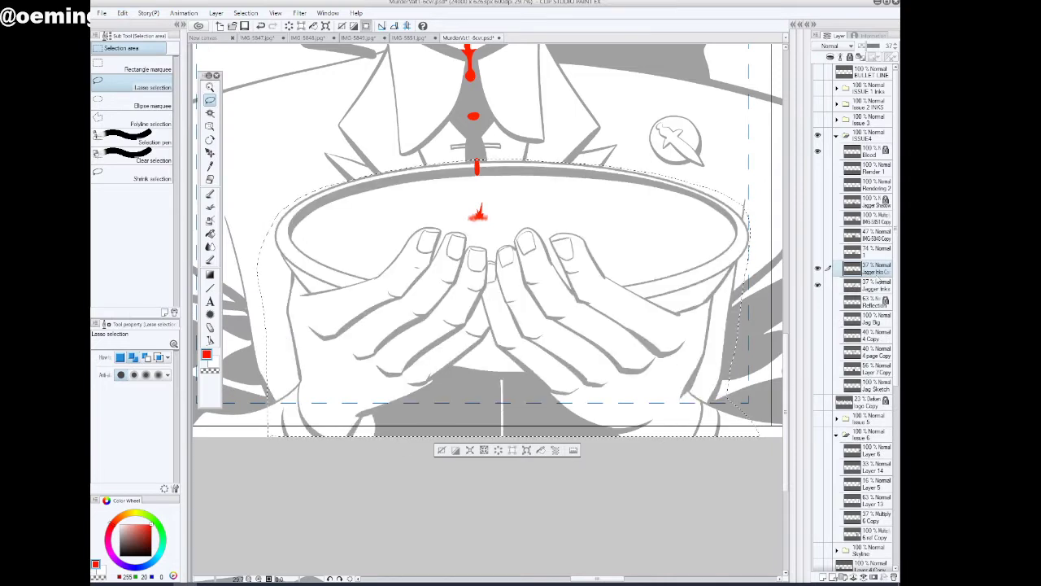
left_click_drag(878, 272, 873, 299)
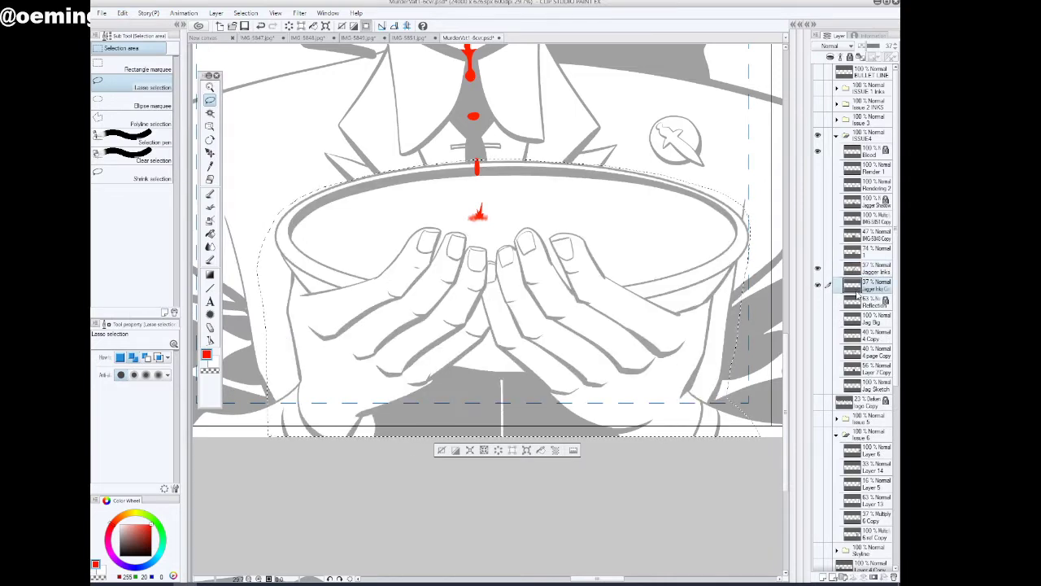
Hide the cut-out bowl-and-hands layer and bring back the layer 1 photo at 44% opacity
key("Delete")
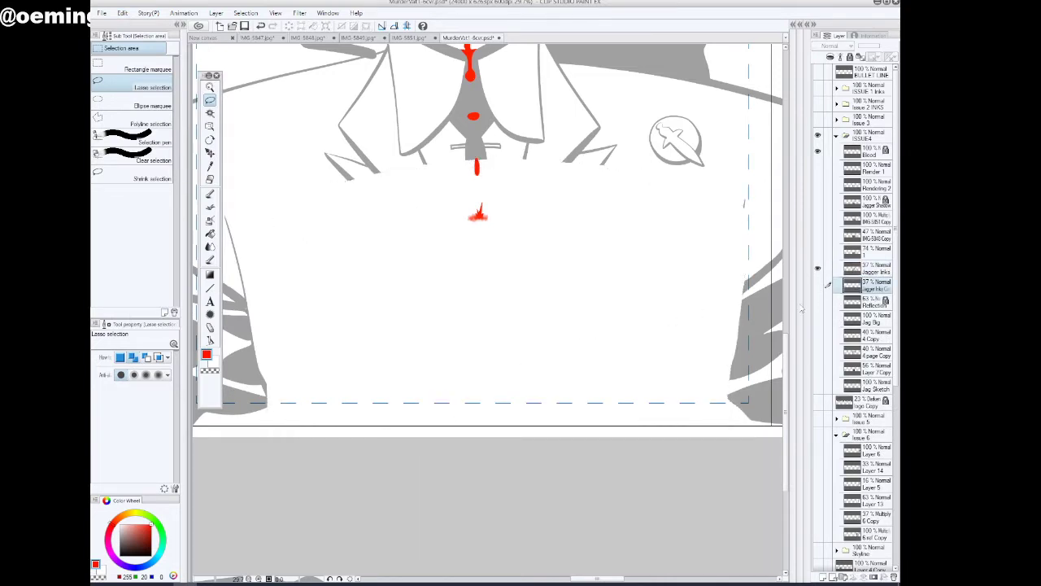
left_click(818, 252)
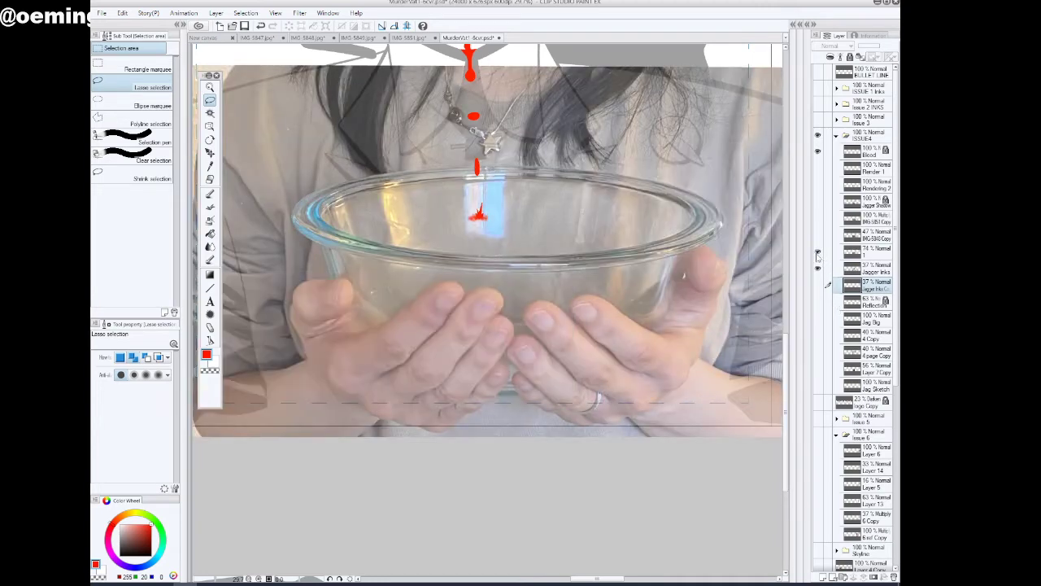
left_click(210, 87)
left_click_drag(555, 371, 529, 380)
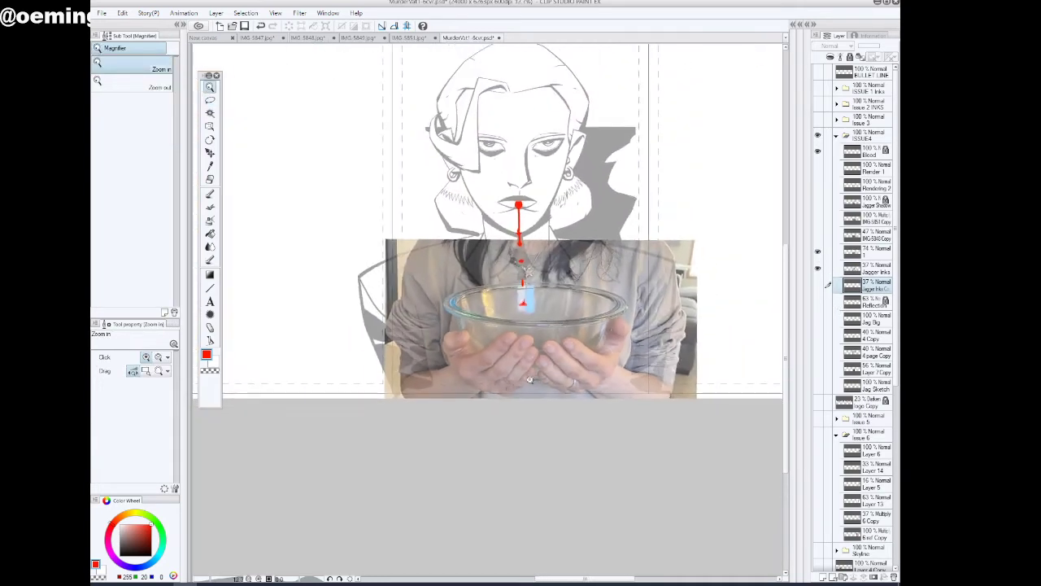
left_click_drag(606, 381, 611, 371)
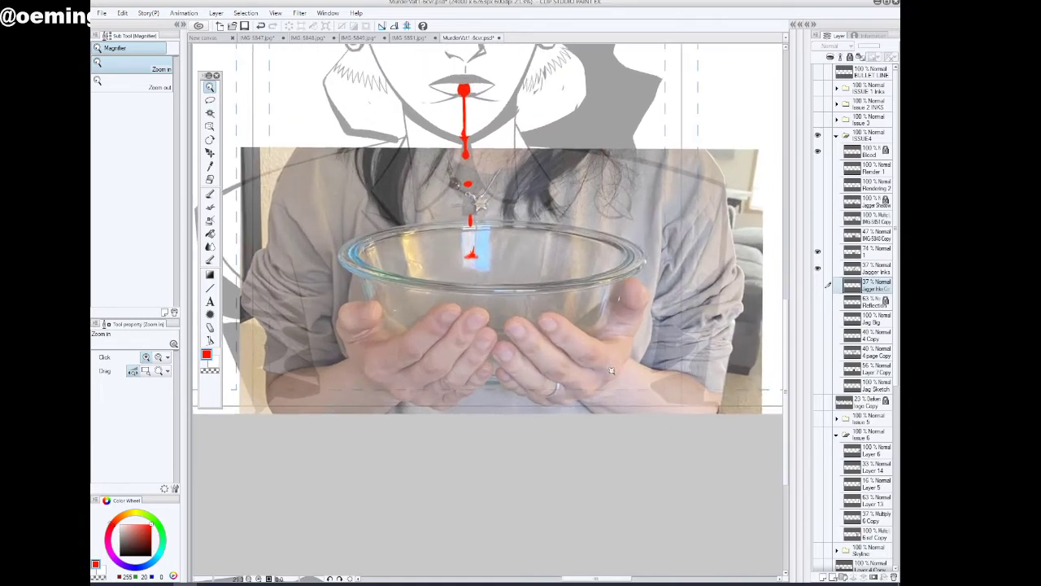
left_click(864, 251)
left_click_drag(880, 46, 870, 47)
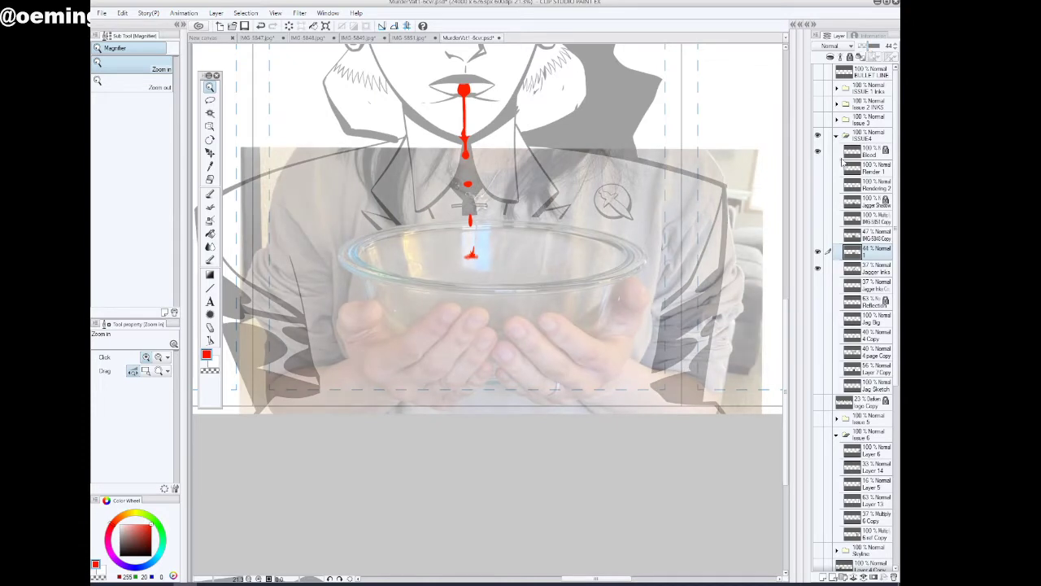
Place the cut-out bowl-and-hands layer above the layer 1 photo and switch it on and off to compare both hand positions
left_click(870, 286)
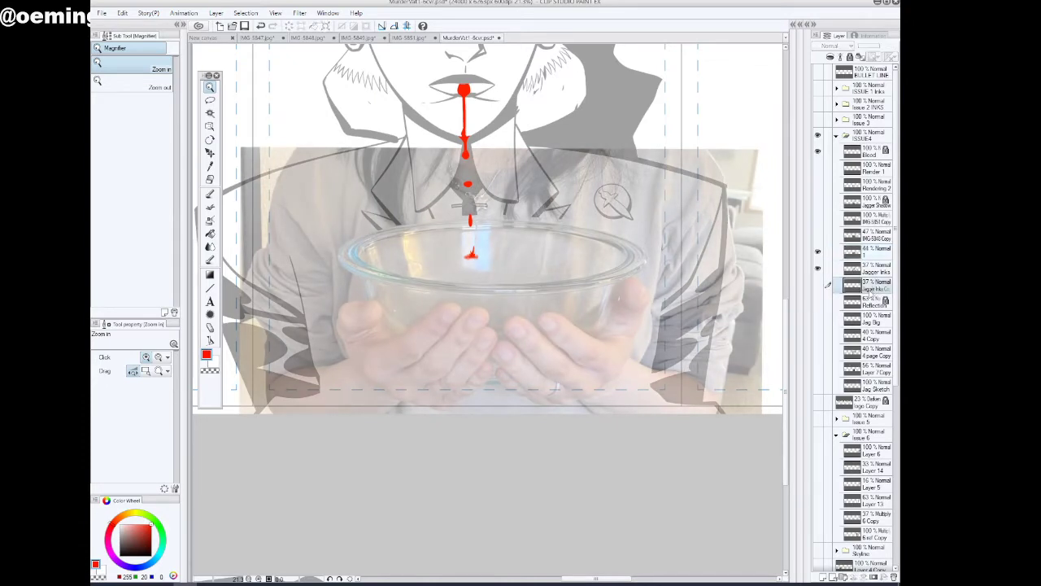
left_click_drag(872, 290, 871, 254)
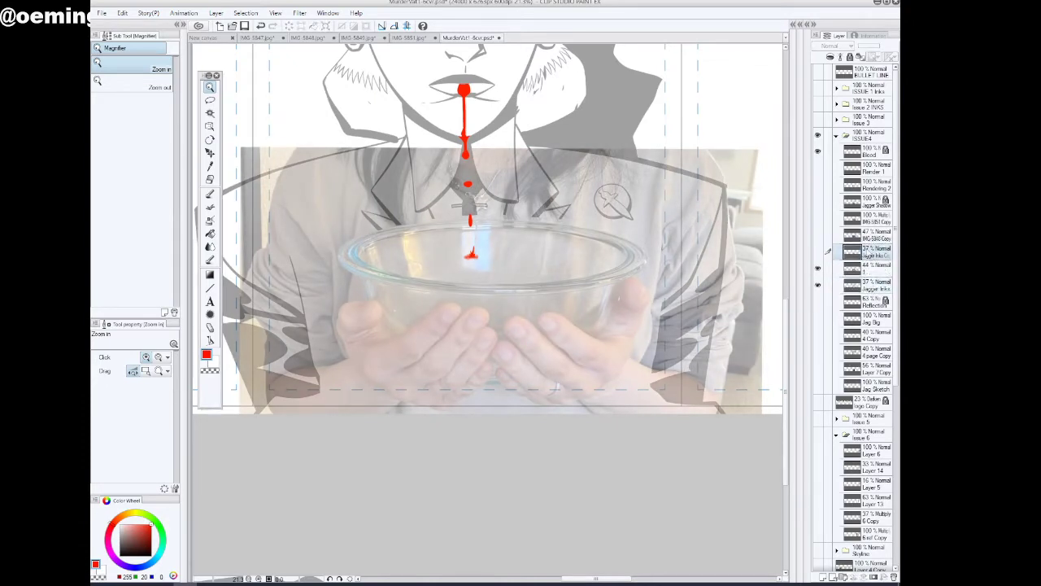
left_click(819, 253)
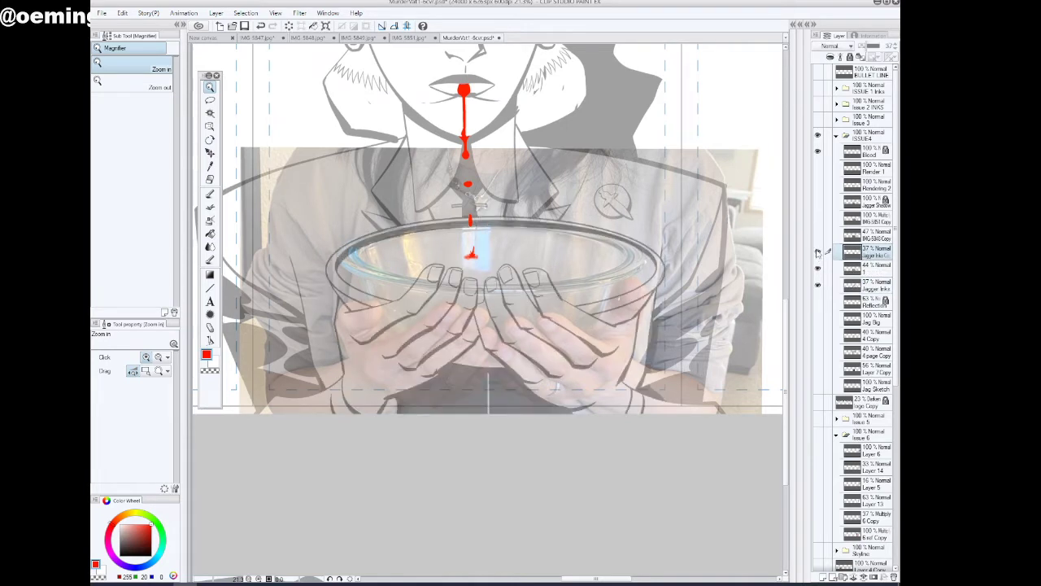
left_click(818, 253)
left_click(818, 253)
left_click(818, 253)
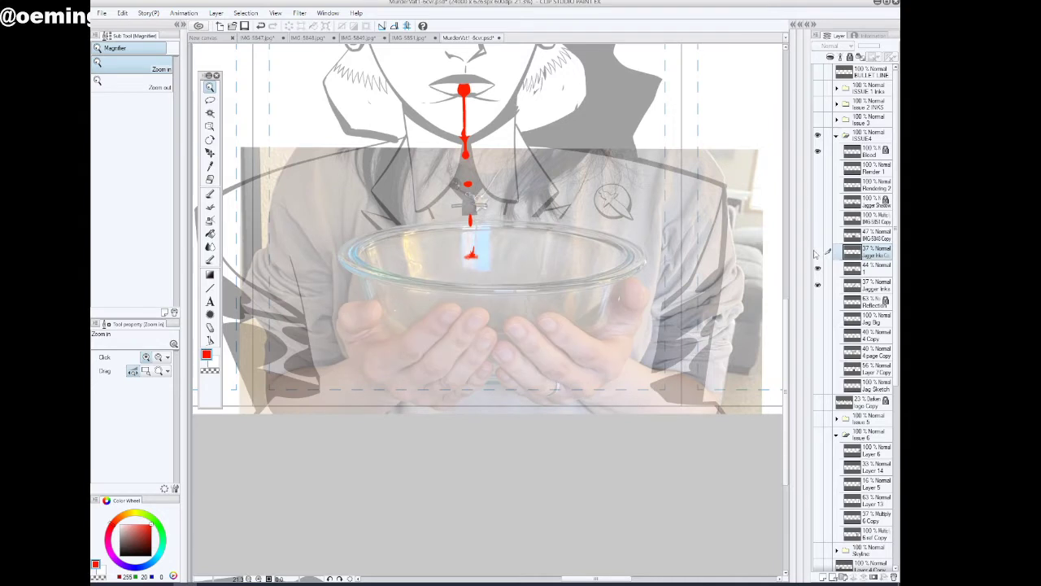
left_click(818, 253)
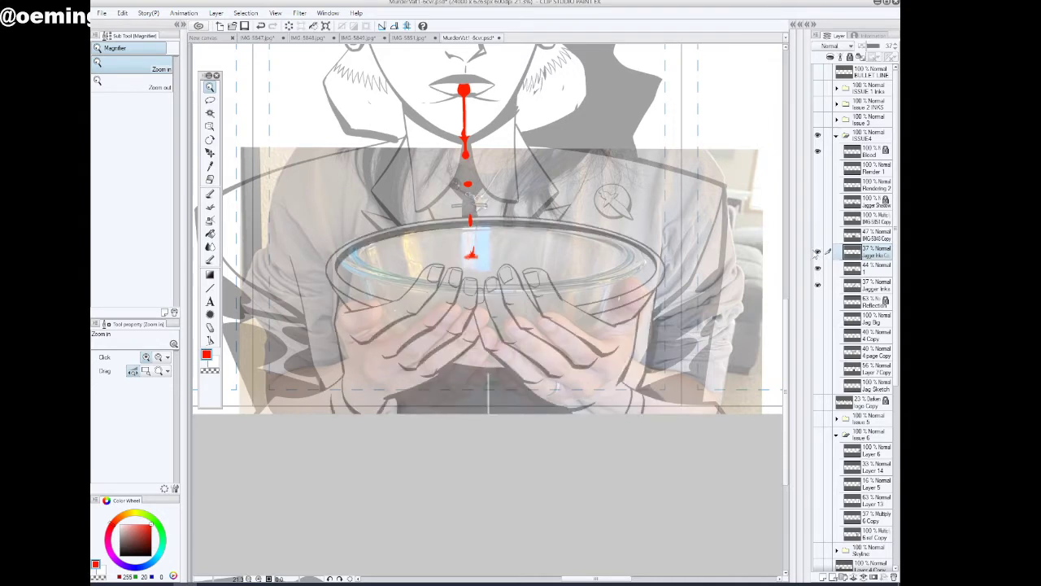
left_click(819, 253)
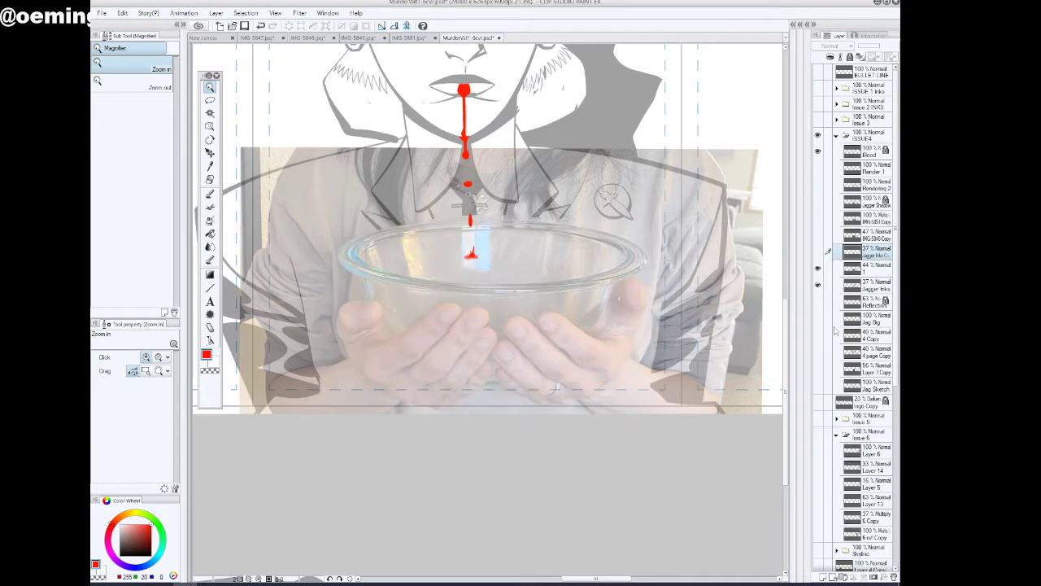
key("m")
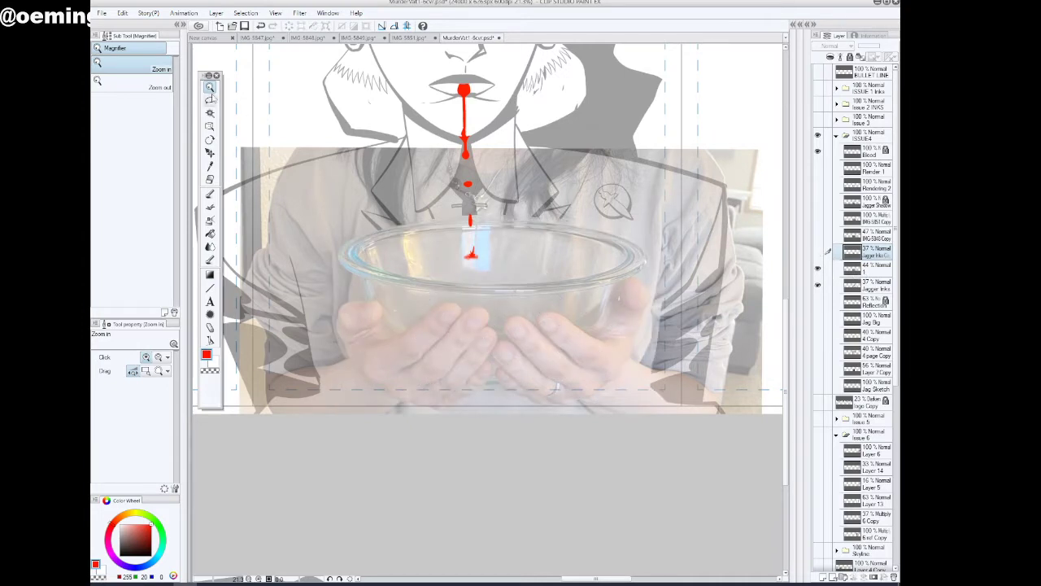
left_click(615, 346)
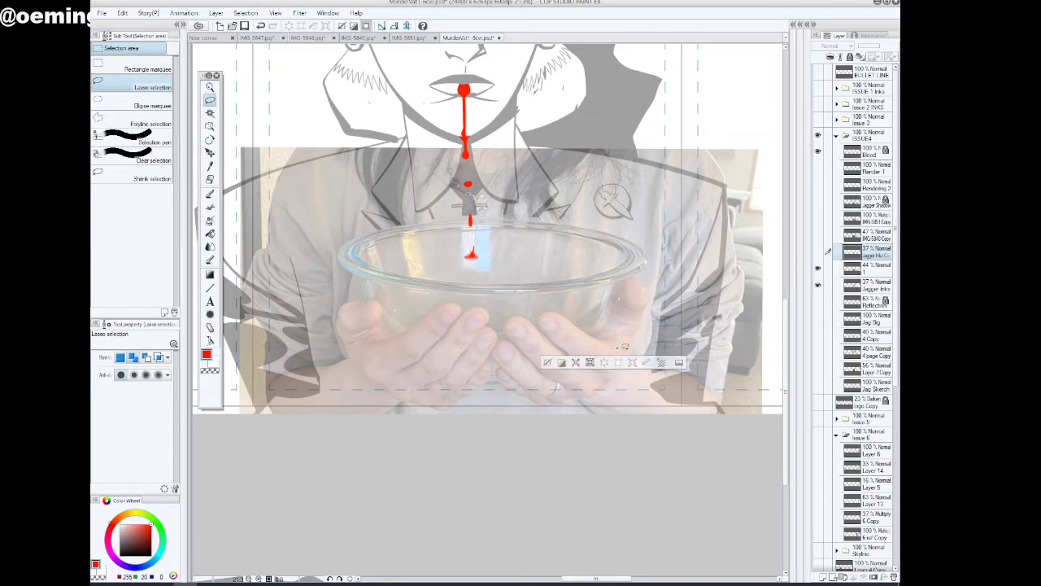
left_click(558, 361)
left_click(211, 87)
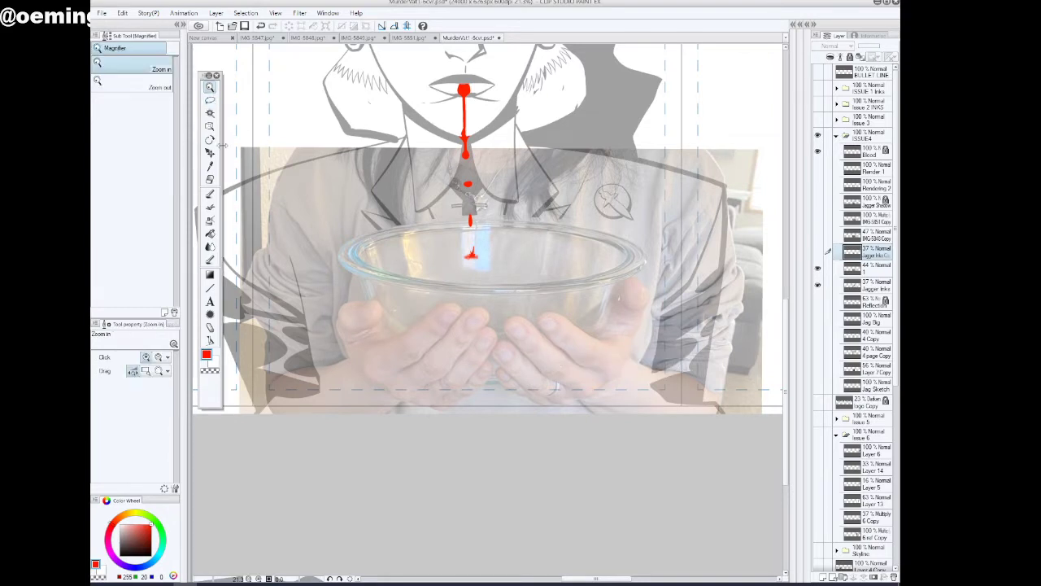
Check the cut-out bowl and hands against the whole figure and return their hidden layer to beneath Jagger Inks
left_click_drag(636, 367, 572, 367)
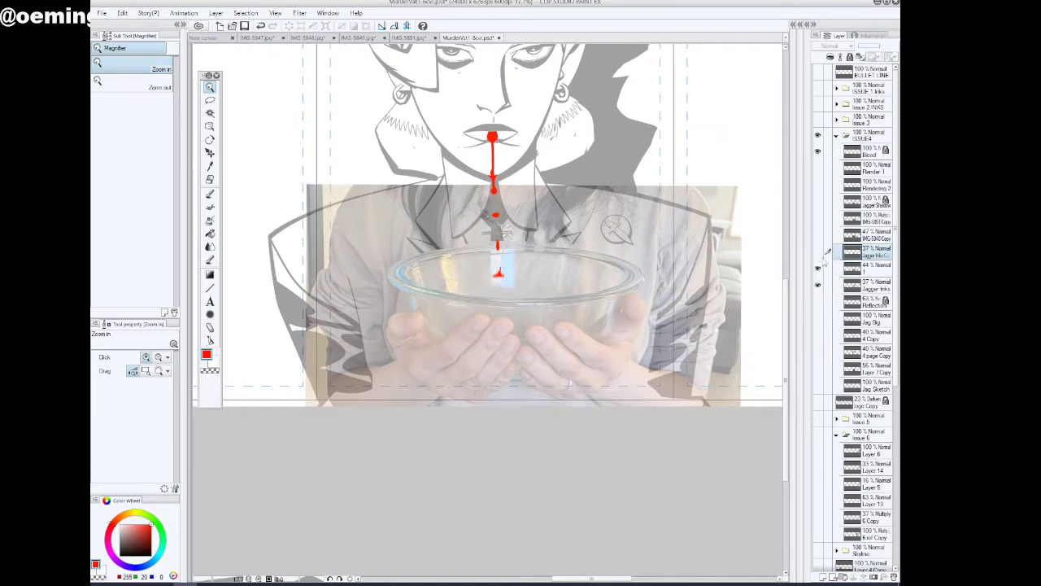
left_click(818, 254)
left_click(817, 255)
left_click_drag(872, 255, 867, 295)
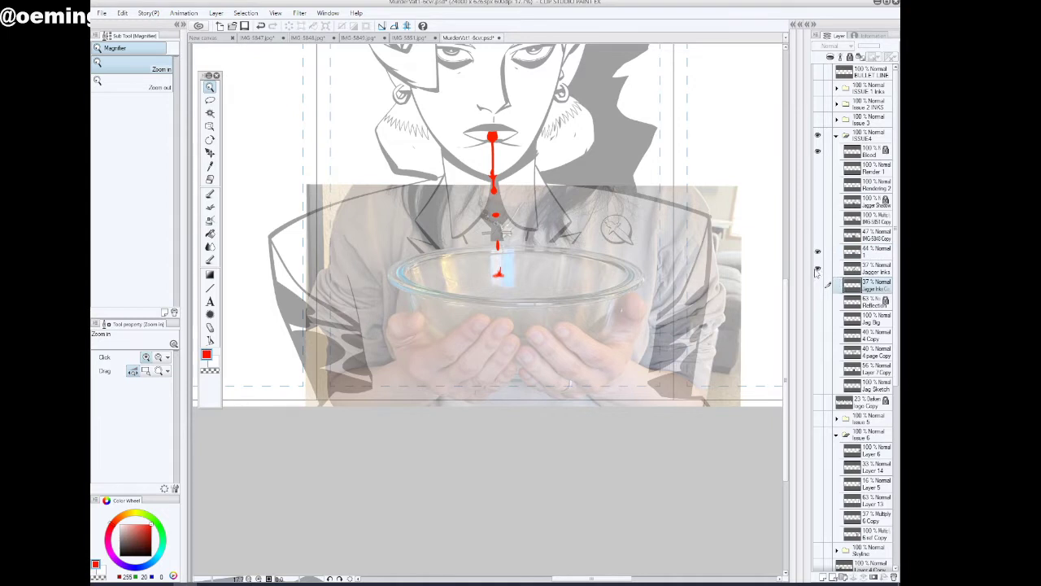
Move the layer 1 photo slightly up and to the left, apply the transform, and toggle the photo to check its placement
left_click(867, 254)
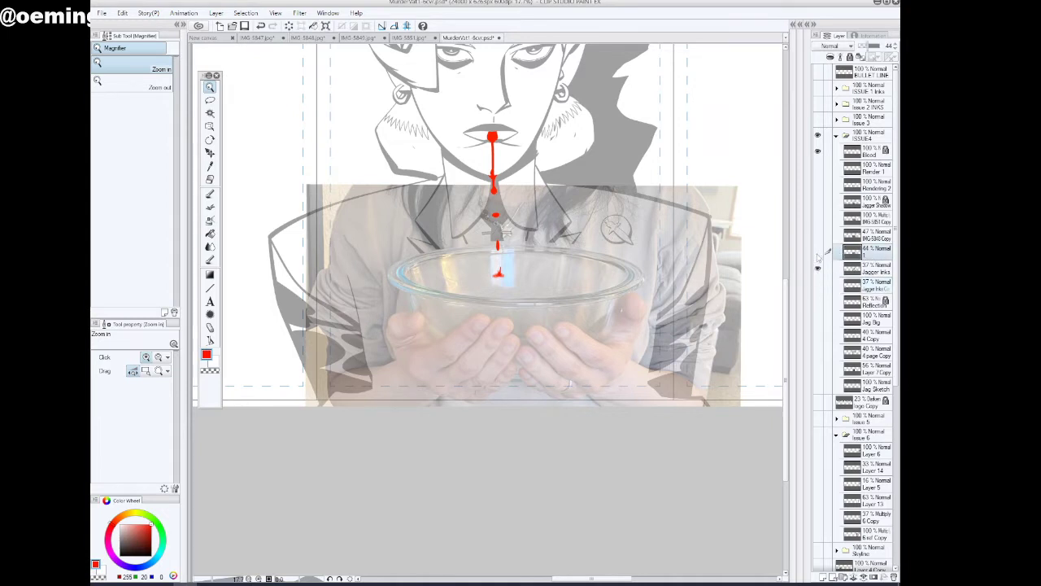
left_click(818, 252)
left_click(818, 252)
key("ctrl+t")
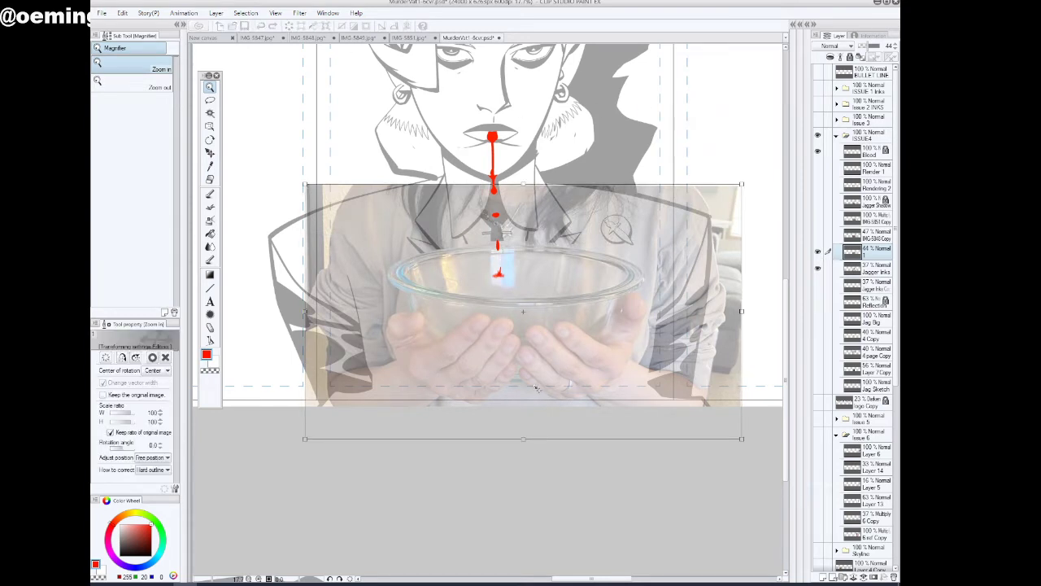
left_click_drag(536, 389, 528, 387)
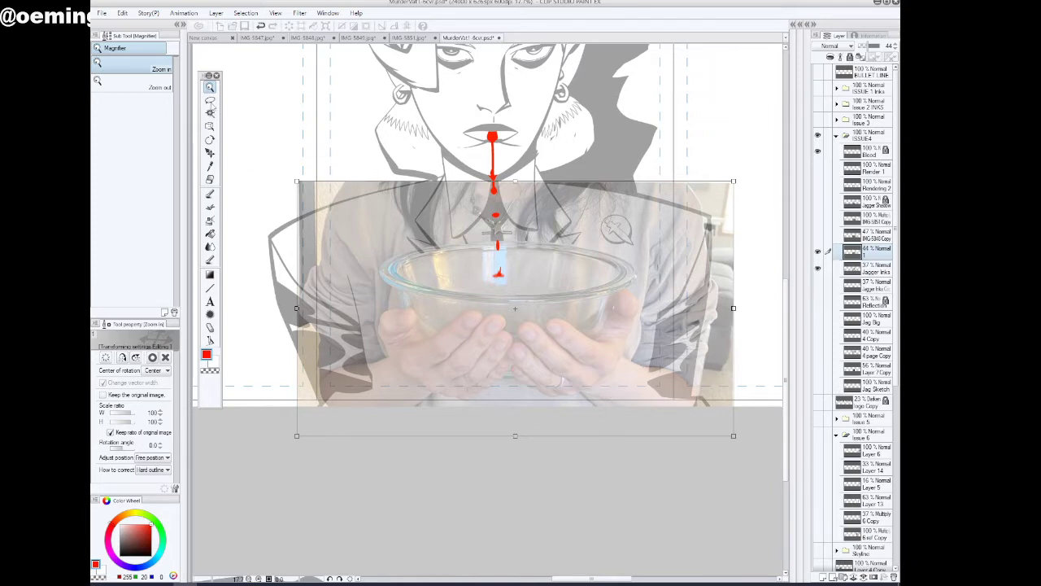
left_click(211, 108)
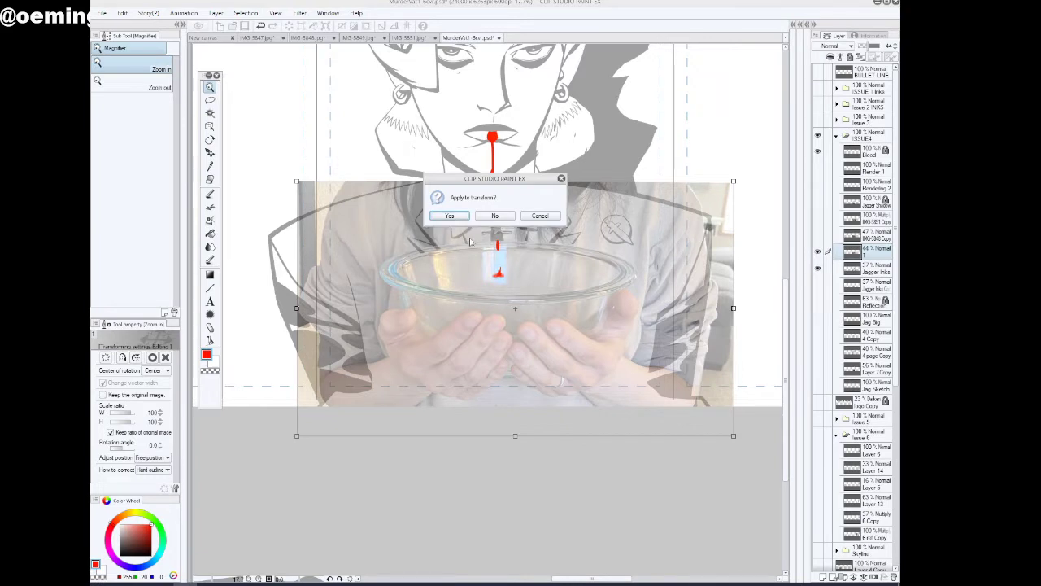
left_click(450, 216)
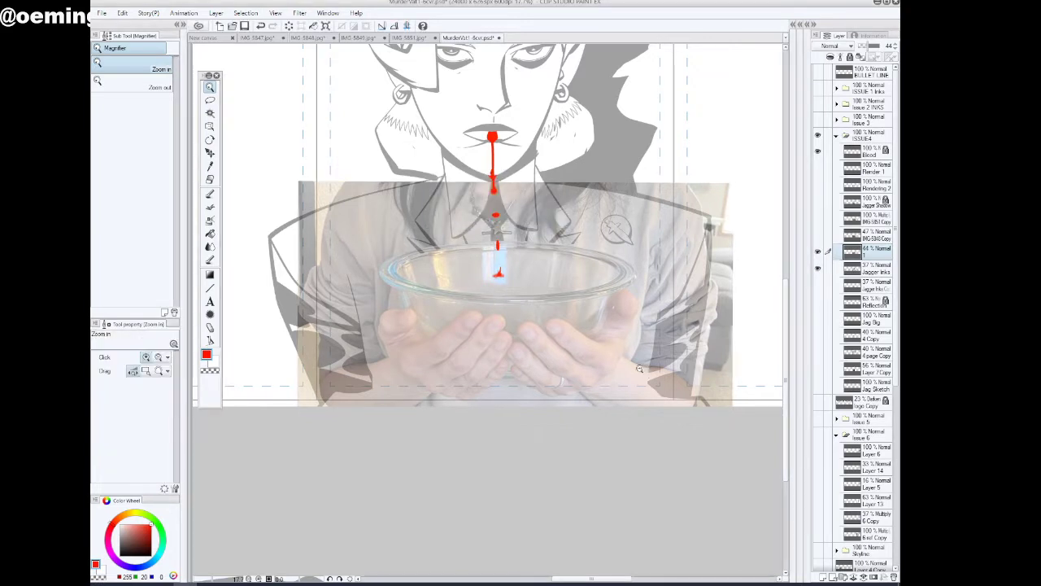
left_click(818, 252)
left_click(819, 252)
Choose a dark blue drawing colour (RGB 0, 42, 109) and the stiff-nib Inker pen
left_click_drag(139, 537, 158, 544)
left_click(146, 564)
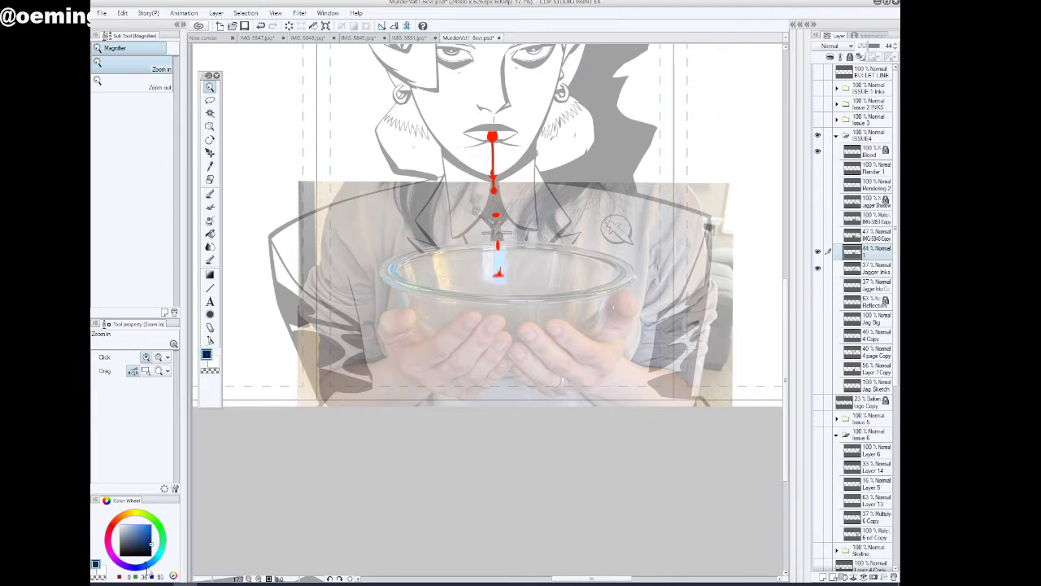
left_click(152, 543)
left_click(211, 195)
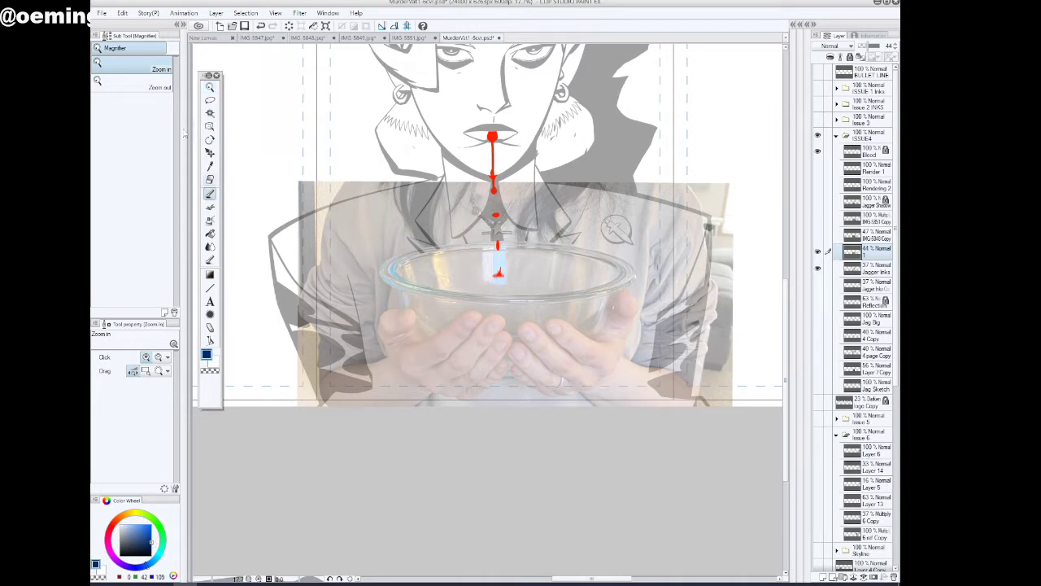
left_click(211, 195)
left_click(160, 66)
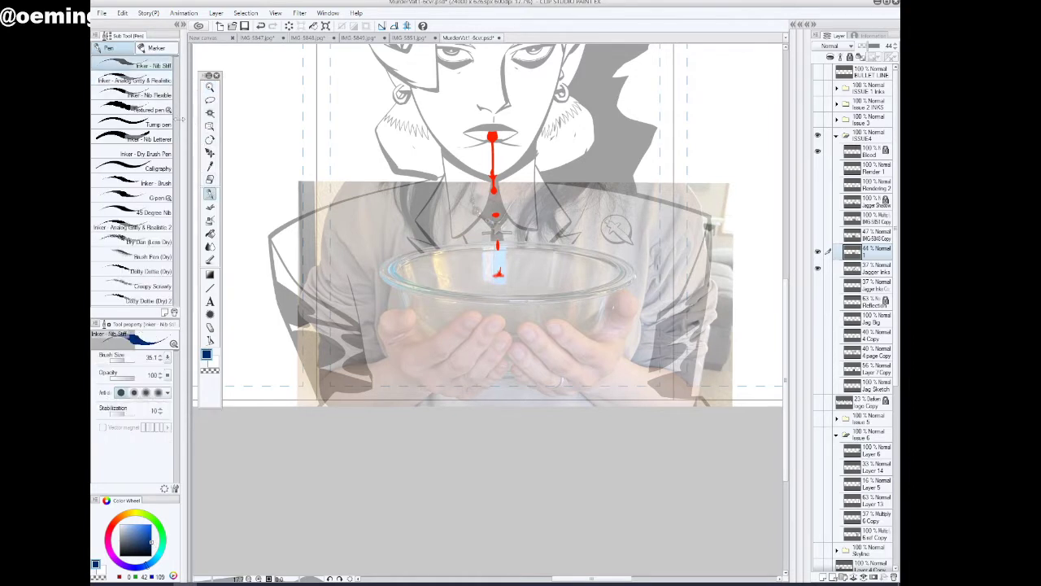
Set the pen's opacity to 72 and its brush size to 18.4
left_click(131, 376)
left_click_drag(131, 375, 128, 375)
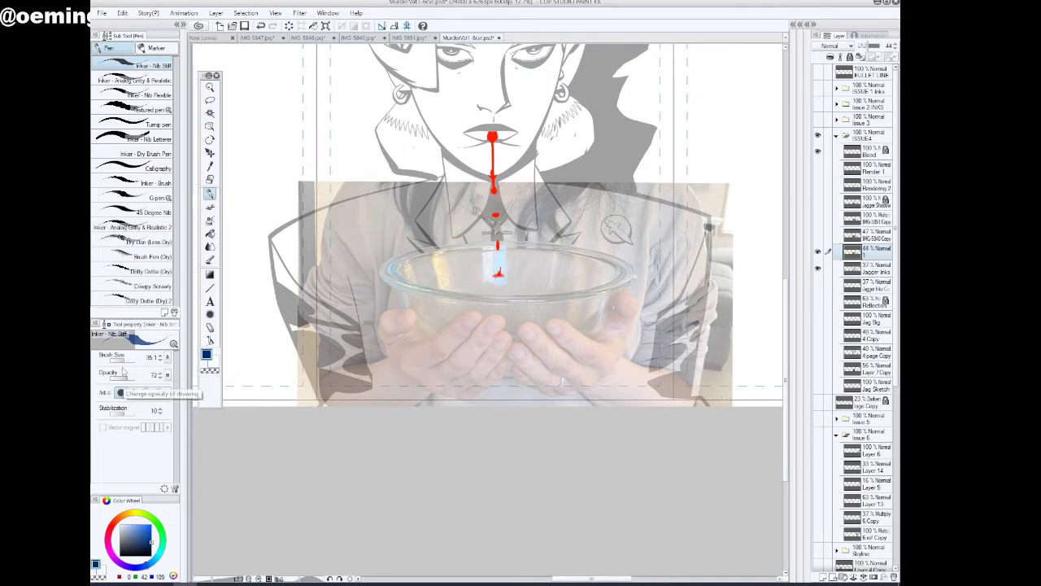
left_click_drag(124, 359, 123, 362)
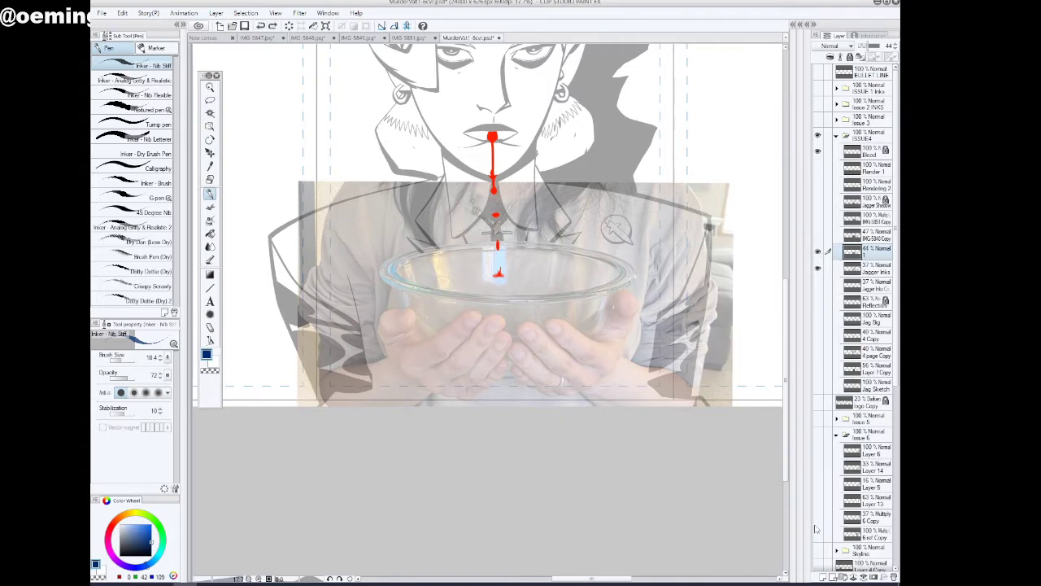
Try a first finger stroke on a new layer above the layer 1 photo and undo it
left_click(824, 577)
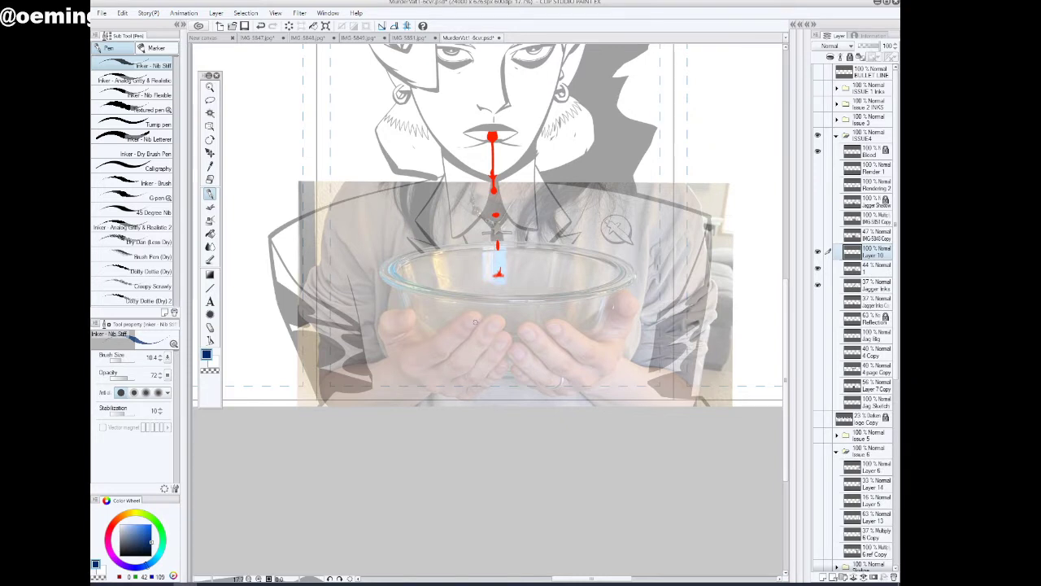
mouse_move(480, 318)
left_mouse_down()
mouse_move(452, 354)
mouse_move(480, 319)
mouse_move(455, 318)
mouse_move(480, 315)
left_mouse_up()
left_click(261, 27)
left_click(262, 28)
Raise the pen's stabilization to 31, test it with a stroke along the left hand's fingers, and undo the stroke
left_click_drag(127, 415, 129, 414)
left_click_drag(452, 351, 427, 367)
left_click(261, 26)
left_click(260, 26)
left_click(260, 26)
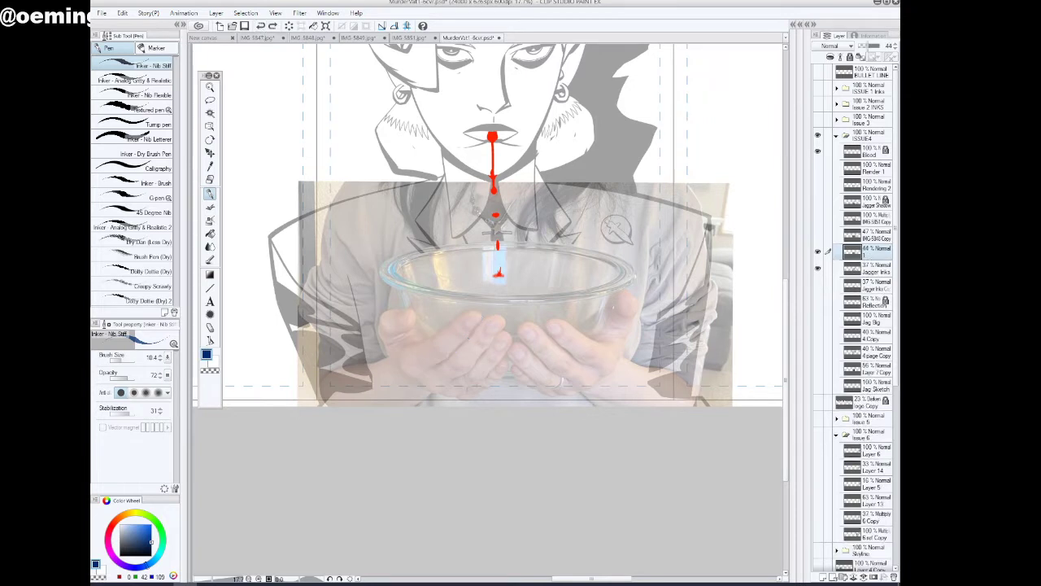
Add a new layer above the layer 1 photo and try several outlines of the left hand's upper finger, undoing each attempt
left_click(825, 577)
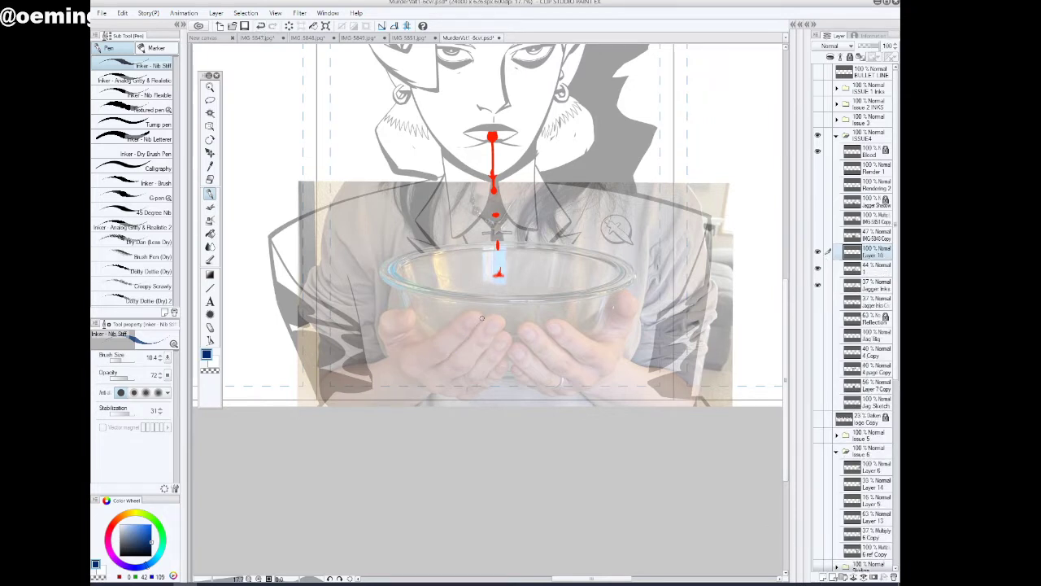
mouse_move(481, 318)
left_mouse_down()
mouse_move(421, 372)
mouse_move(443, 358)
left_mouse_up()
mouse_move(476, 325)
left_mouse_down()
mouse_move(481, 318)
mouse_move(458, 319)
mouse_move(483, 320)
left_mouse_up()
left_click(260, 25)
mouse_move(432, 335)
left_mouse_down()
mouse_move(479, 309)
mouse_move(480, 318)
left_mouse_up()
left_click(261, 25)
mouse_move(446, 329)
left_mouse_down()
mouse_move(478, 310)
mouse_move(480, 324)
left_mouse_up()
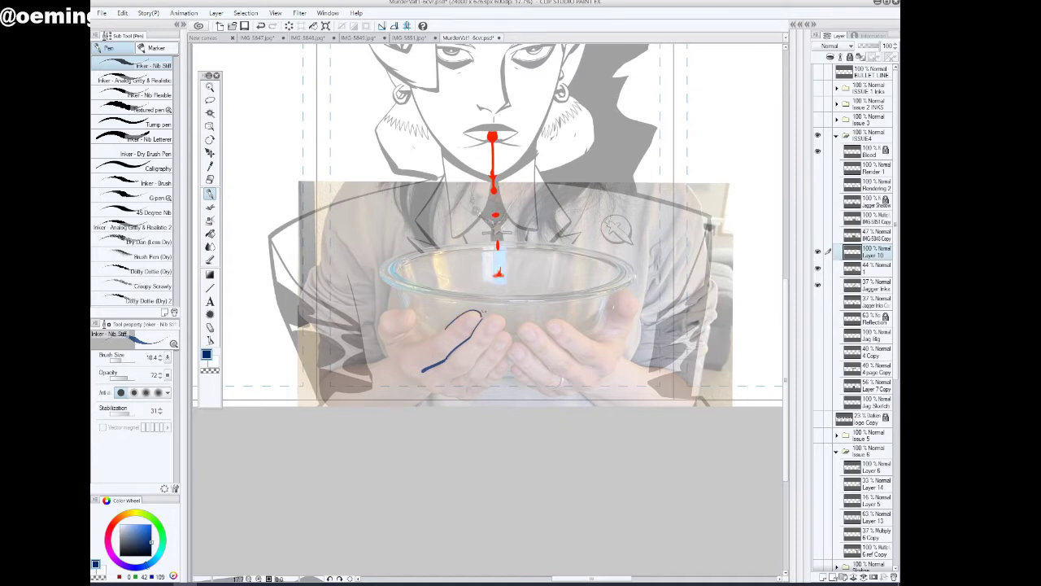
left_click(260, 25)
left_click(261, 25)
Trace the photographed left hand in dark blue on the new layer, outlining the fingers, palm edge, knuckle creases and fingernails
left_click_drag(480, 320, 425, 371)
left_click_drag(478, 322, 428, 368)
mouse_move(482, 318)
left_mouse_down()
mouse_move(470, 309)
mouse_move(410, 342)
left_mouse_up()
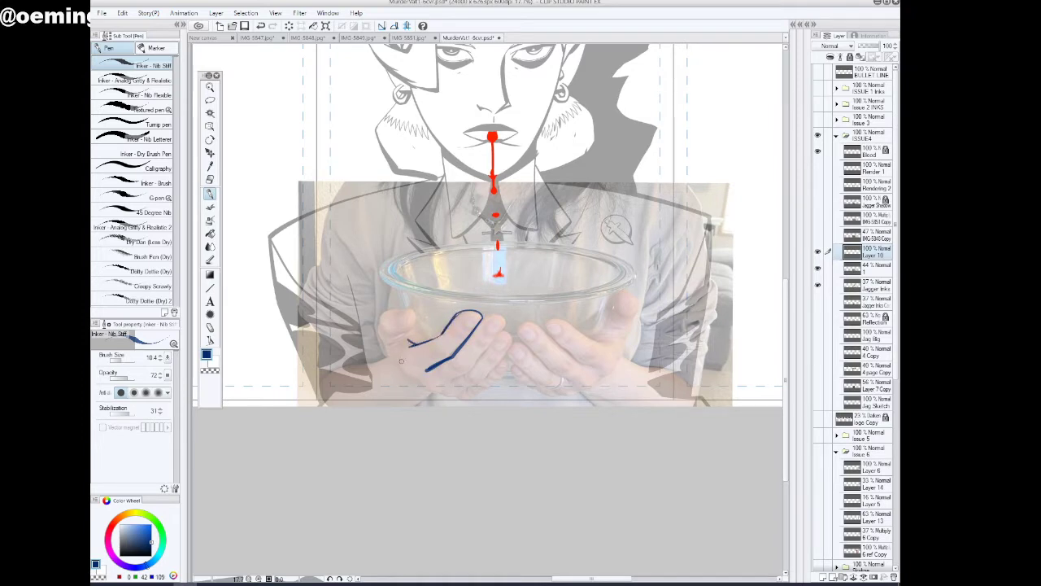
mouse_move(401, 360)
left_mouse_down()
mouse_move(416, 388)
mouse_move(461, 398)
left_mouse_up()
mouse_move(444, 383)
left_mouse_down()
mouse_move(476, 366)
mouse_move(465, 375)
mouse_move(504, 322)
mouse_move(478, 322)
mouse_move(501, 326)
mouse_move(458, 398)
mouse_move(511, 340)
left_mouse_up()
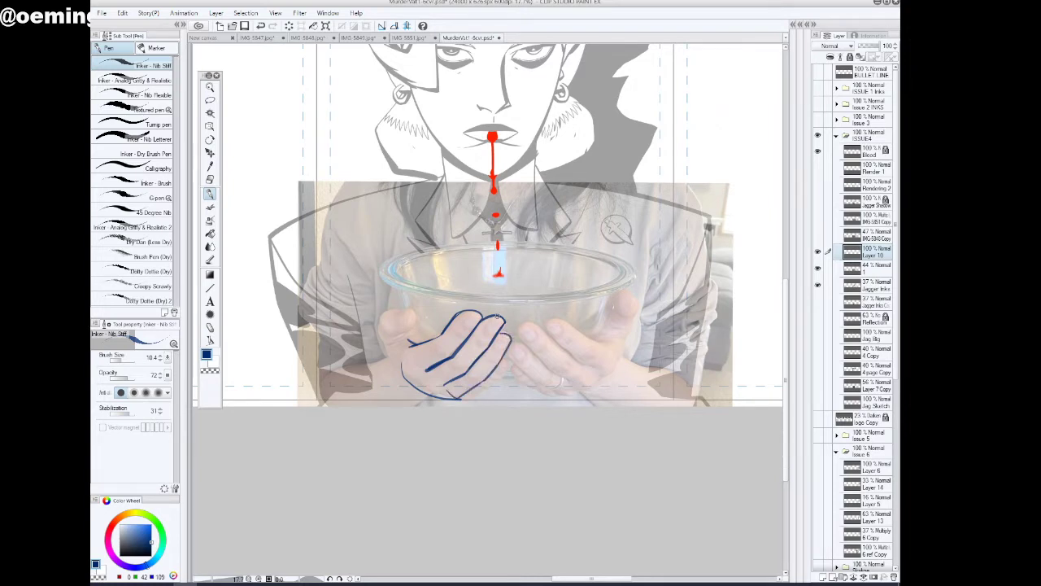
mouse_move(491, 326)
left_mouse_down()
mouse_move(469, 314)
mouse_move(464, 325)
mouse_move(511, 337)
mouse_move(494, 349)
mouse_move(467, 340)
mouse_move(500, 361)
left_mouse_up()
left_click_drag(460, 399, 507, 365)
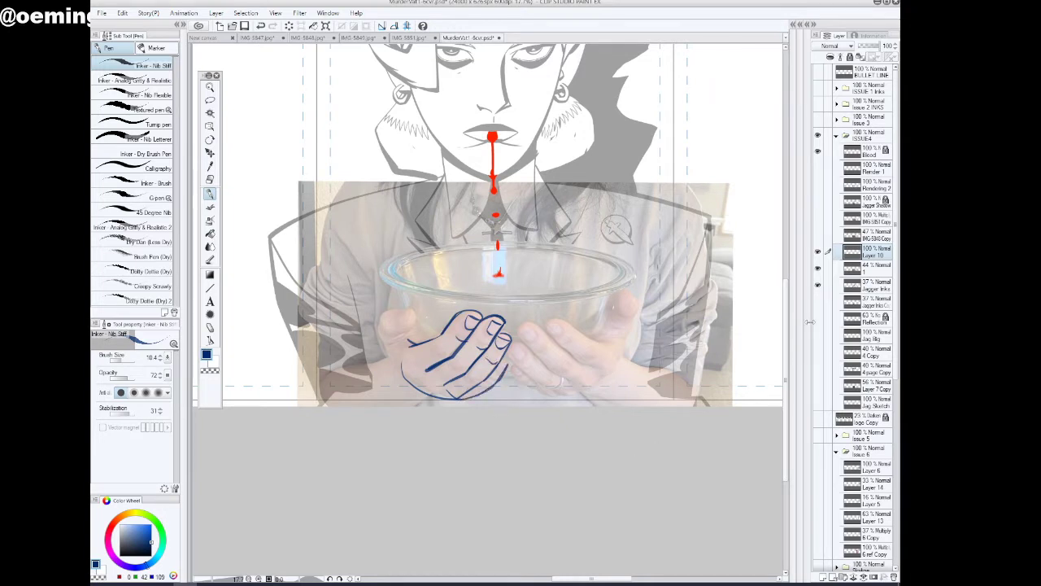
Duplicate the traced hand layer, delete both the copy and the original, and add a new layer above the layer 1 photo
left_click_drag(882, 253, 823, 577)
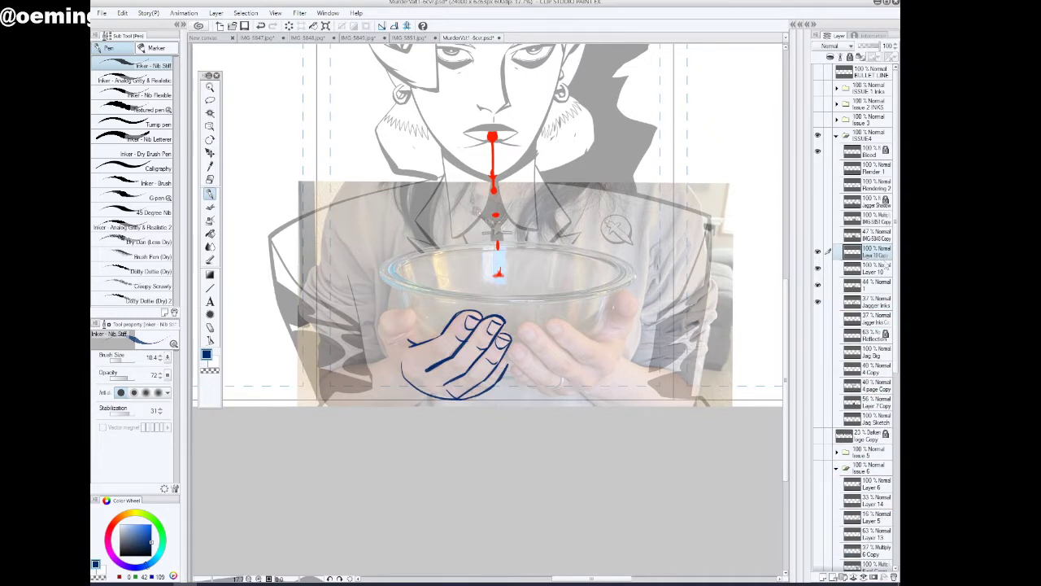
right_click(882, 255)
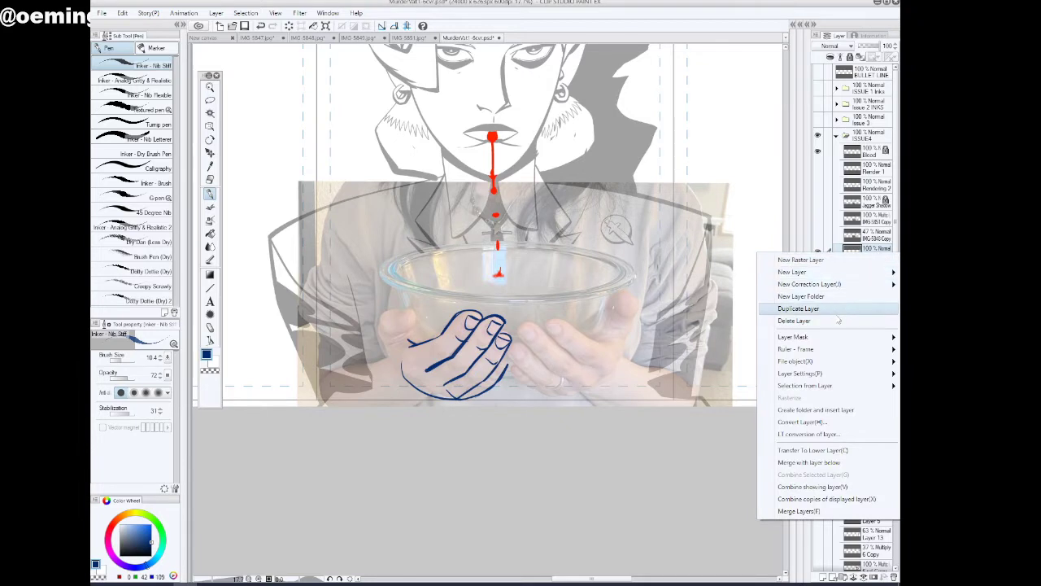
left_click(870, 314)
right_click(865, 255)
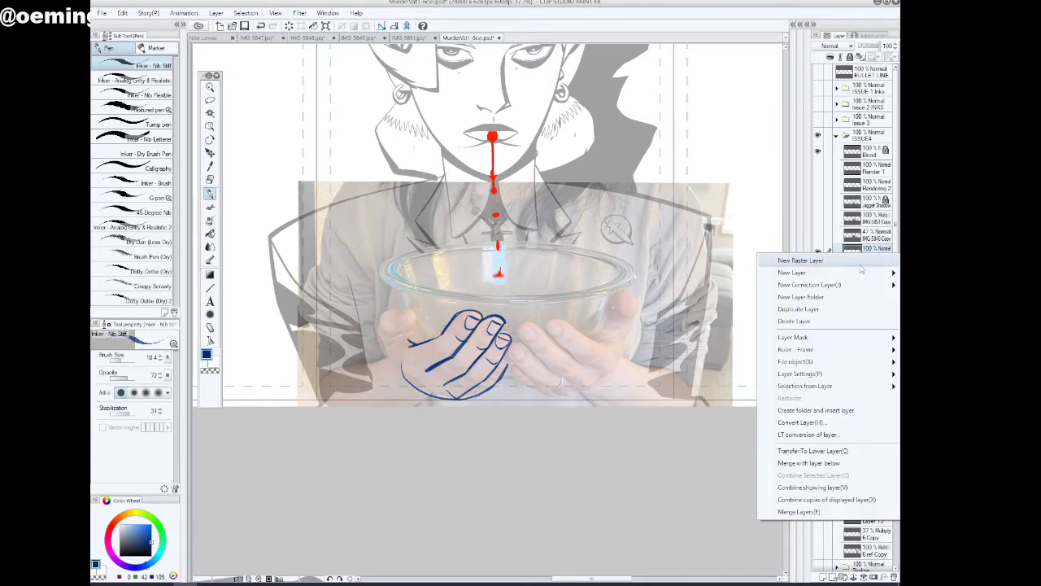
left_click(822, 323)
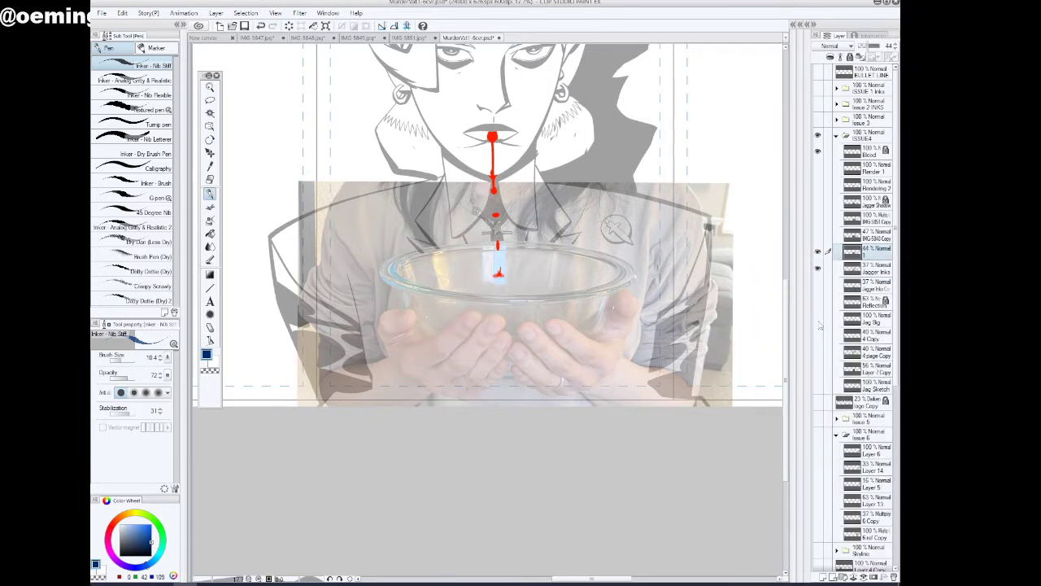
left_click(824, 579)
Trace the photographed left hand's outer edge, index finger and middle finger in dark blue on the new layer, including their fingernails
left_click(341, 578)
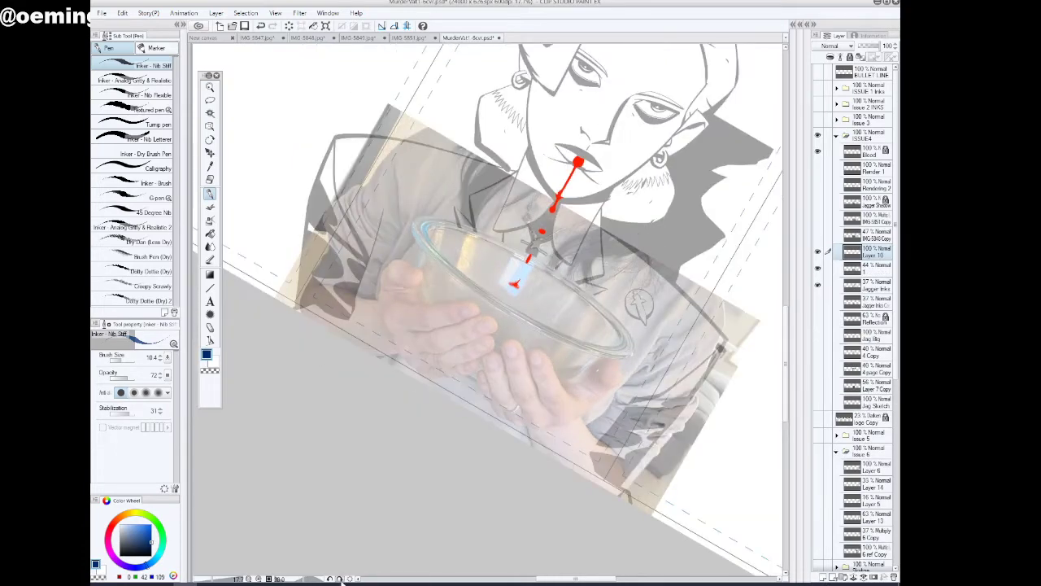
left_click(340, 579)
left_click(340, 579)
left_click(340, 579)
left_click(340, 579)
left_click(340, 579)
left_click(340, 579)
left_click(340, 579)
left_click(340, 579)
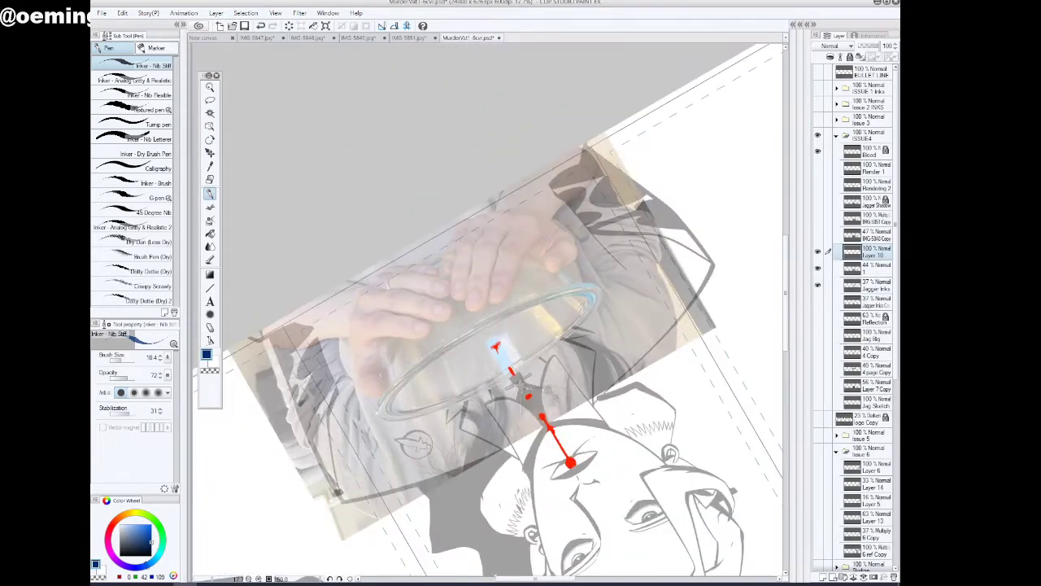
left_click(210, 87)
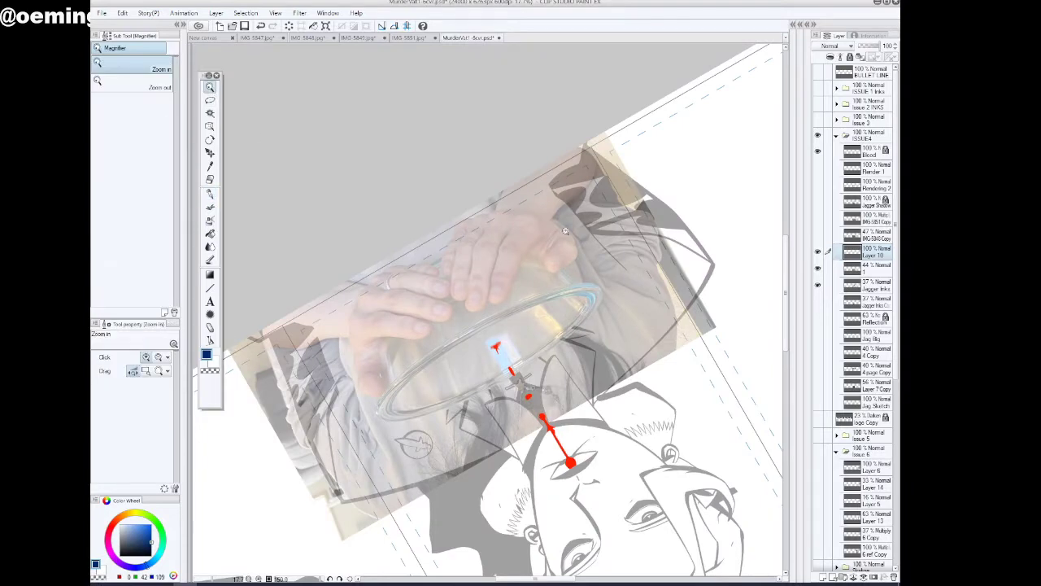
left_click(419, 261)
left_click(210, 194)
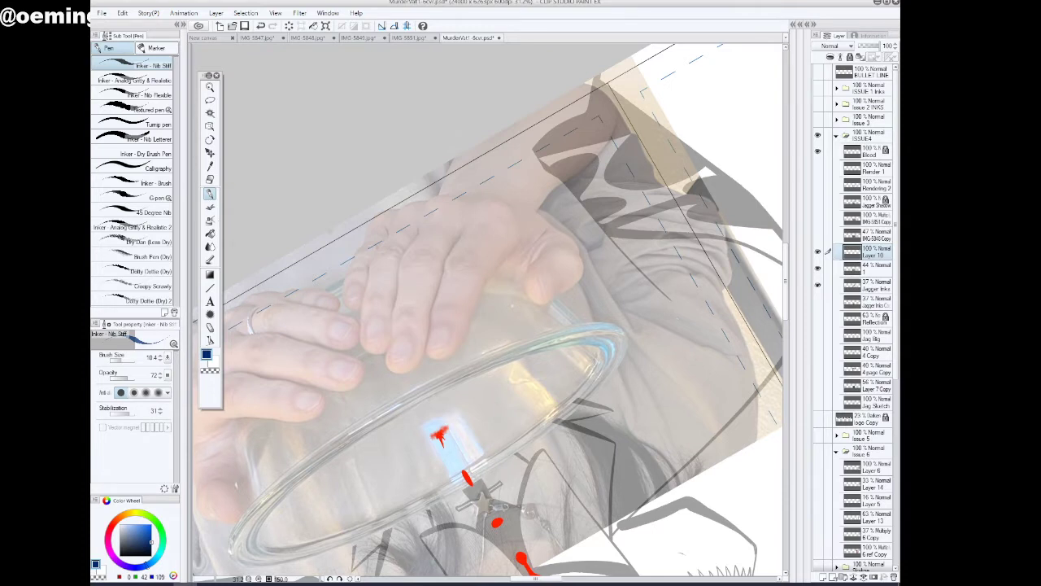
mouse_move(516, 207)
left_mouse_down()
mouse_move(441, 198)
mouse_move(384, 210)
left_mouse_up()
mouse_move(390, 209)
left_mouse_down()
mouse_move(431, 200)
mouse_move(530, 215)
mouse_move(480, 203)
mouse_move(453, 252)
left_mouse_up()
mouse_move(482, 203)
left_mouse_down()
mouse_move(444, 269)
mouse_move(429, 357)
mouse_move(428, 345)
left_mouse_up()
mouse_move(524, 238)
left_mouse_down()
mouse_move(480, 291)
mouse_move(481, 282)
mouse_move(473, 322)
mouse_move(430, 356)
mouse_move(461, 350)
mouse_move(430, 358)
left_mouse_up()
mouse_move(439, 208)
left_mouse_down()
mouse_move(394, 264)
mouse_move(388, 360)
mouse_move(403, 370)
mouse_move(430, 353)
mouse_move(413, 368)
mouse_move(429, 356)
mouse_move(390, 361)
mouse_move(414, 340)
mouse_move(417, 356)
mouse_move(414, 339)
left_mouse_up()
mouse_move(393, 345)
left_mouse_down()
mouse_move(406, 332)
mouse_move(454, 344)
mouse_move(436, 324)
mouse_move(450, 322)
left_mouse_up()
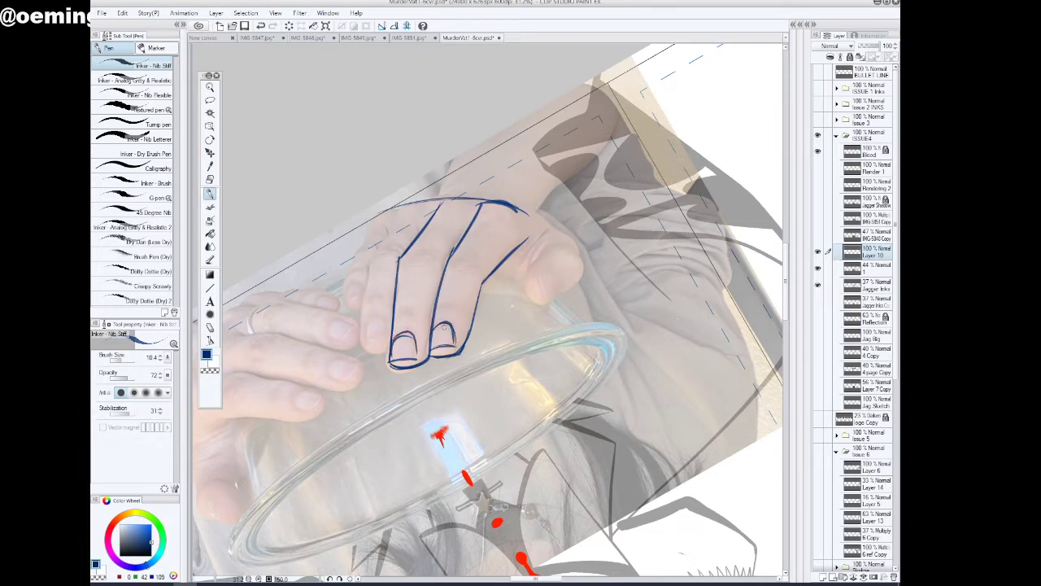
Trace the left hand's ring finger beside the middle finger, outlining its sides, fingertip and nail
mouse_move(411, 203)
left_mouse_down()
mouse_move(375, 252)
mouse_move(379, 242)
left_mouse_up()
mouse_move(409, 201)
left_mouse_down()
mouse_move(370, 265)
mouse_move(364, 330)
left_mouse_up()
mouse_move(366, 294)
left_mouse_down()
mouse_move(370, 350)
mouse_move(367, 339)
left_mouse_up()
mouse_move(372, 259)
left_mouse_down()
mouse_move(369, 350)
mouse_move(391, 351)
mouse_move(381, 351)
mouse_move(392, 346)
mouse_move(389, 325)
left_mouse_up()
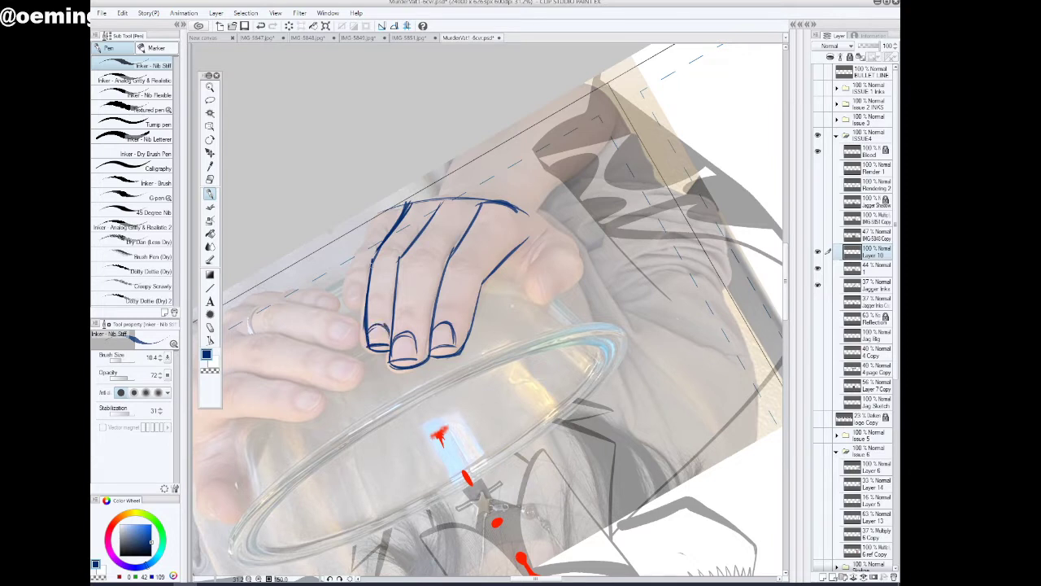
left_click_drag(375, 268, 371, 345)
Select the left ring finger's tip and nail with the Lasso, delete those lines, and deselect
left_click(212, 371)
mouse_move(363, 309)
left_mouse_down()
mouse_move(362, 354)
mouse_move(374, 309)
mouse_move(367, 331)
mouse_move(388, 356)
mouse_move(381, 302)
left_mouse_up()
key("m")
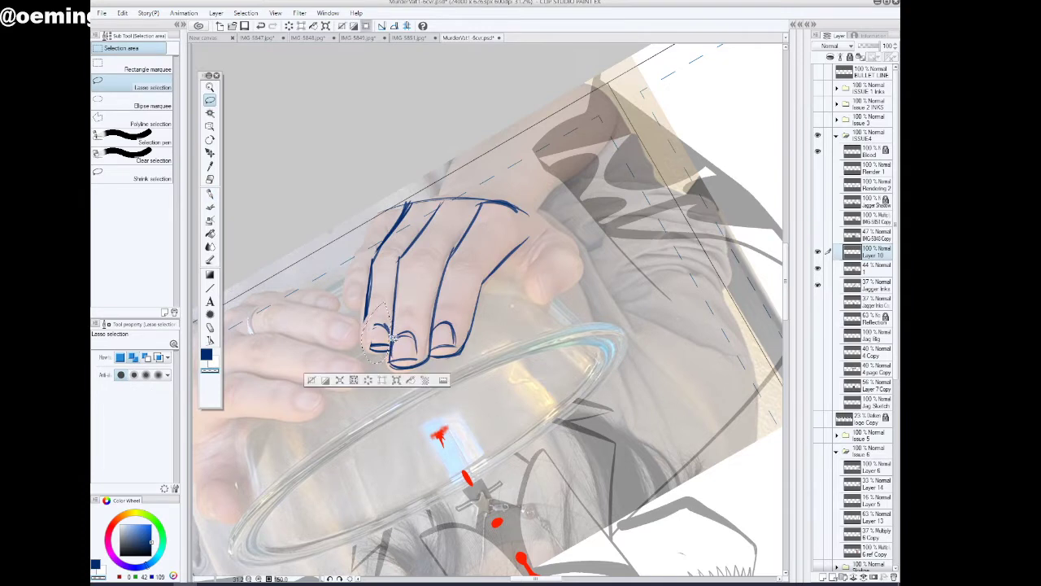
left_click(369, 382)
left_click(313, 382)
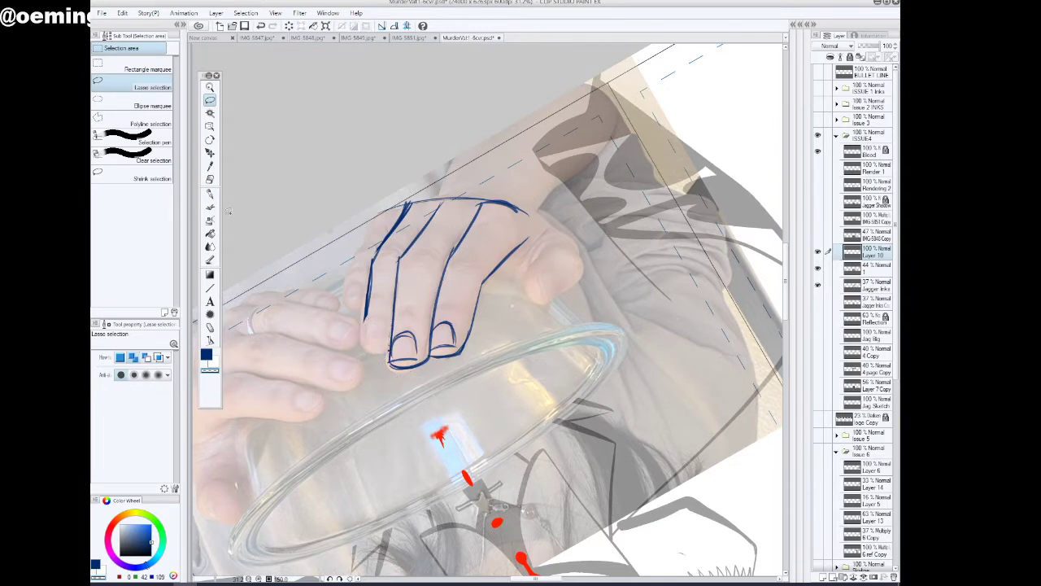
Redraw the left ring finger's tip and fingernail with the inking pen in dark blue
left_click(210, 193)
mouse_move(367, 304)
left_mouse_down()
mouse_move(361, 351)
mouse_move(391, 355)
mouse_move(383, 338)
mouse_move(408, 357)
left_mouse_up()
left_click(205, 356)
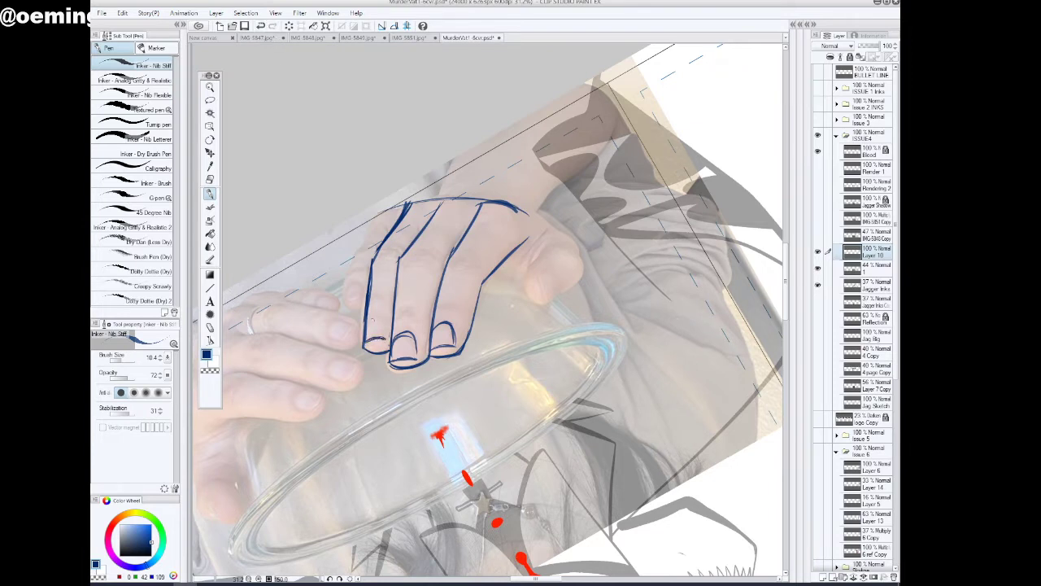
mouse_move(366, 330)
left_mouse_down()
mouse_move(372, 319)
mouse_move(387, 323)
mouse_move(388, 340)
left_mouse_up()
Outline the left hand's little finger and add the knuckle creases across all four fingers
mouse_move(389, 206)
left_mouse_down()
mouse_move(355, 250)
mouse_move(375, 217)
left_mouse_up()
mouse_move(380, 212)
left_mouse_down()
mouse_move(350, 262)
mouse_move(348, 296)
left_mouse_up()
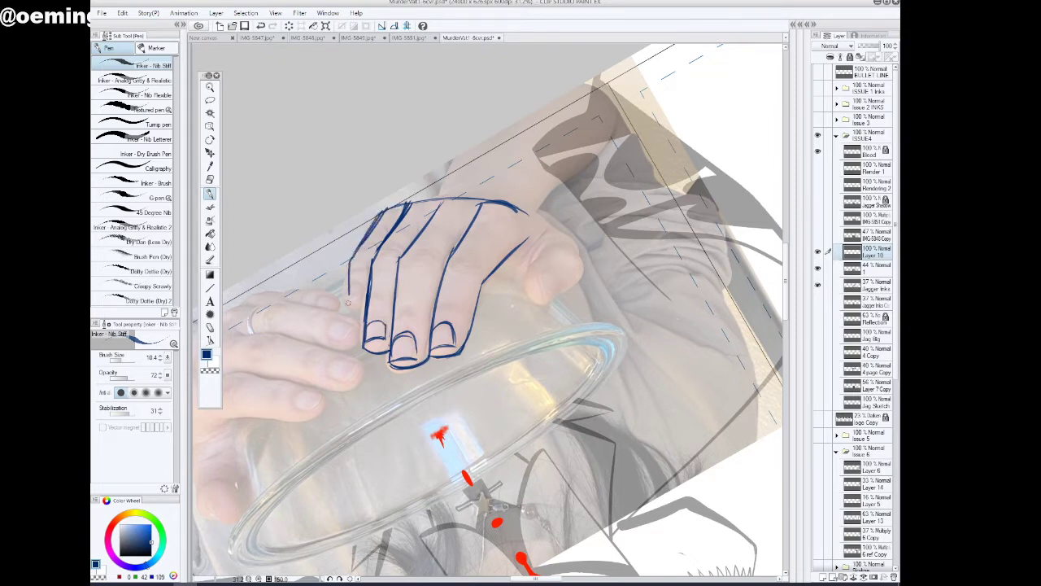
mouse_move(353, 253)
left_mouse_down()
mouse_move(349, 319)
mouse_move(353, 307)
mouse_move(365, 313)
mouse_move(351, 307)
left_mouse_up()
mouse_move(402, 257)
left_mouse_down()
mouse_move(422, 251)
mouse_move(436, 263)
mouse_move(399, 250)
mouse_move(374, 259)
left_mouse_up()
left_click_drag(375, 257, 353, 262)
left_click_drag(447, 265, 474, 267)
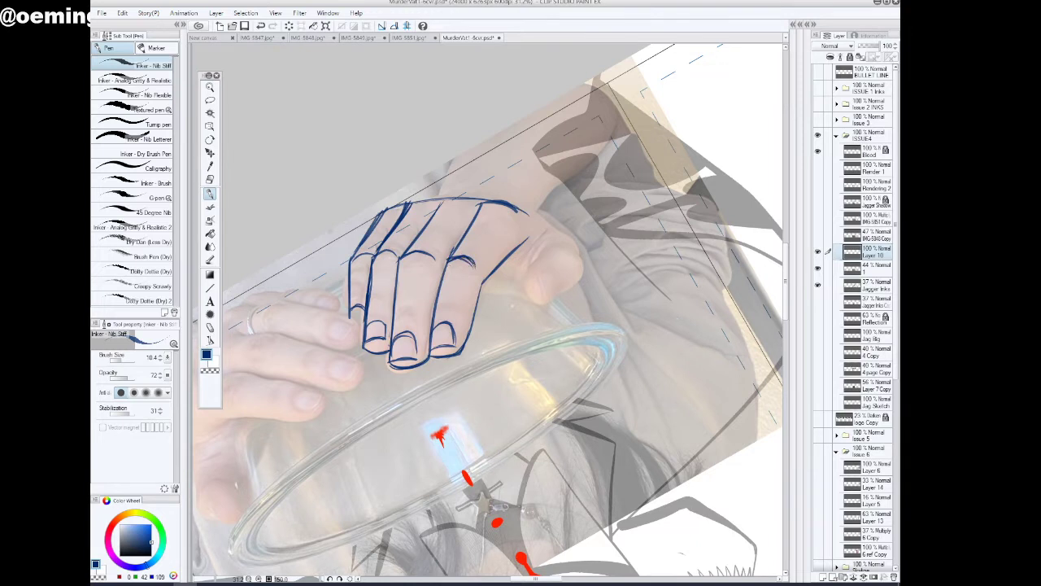
Trace the left hand's thumb, joining it to the palm and adding the thumbnail and crease lines
left_click_drag(549, 227, 527, 250)
mouse_move(511, 205)
left_mouse_down()
mouse_move(550, 216)
mouse_move(570, 244)
mouse_move(532, 262)
mouse_move(576, 233)
mouse_move(594, 271)
mouse_move(547, 302)
left_mouse_up()
mouse_move(525, 261)
left_mouse_down()
mouse_move(542, 300)
mouse_move(559, 297)
mouse_move(534, 301)
left_mouse_up()
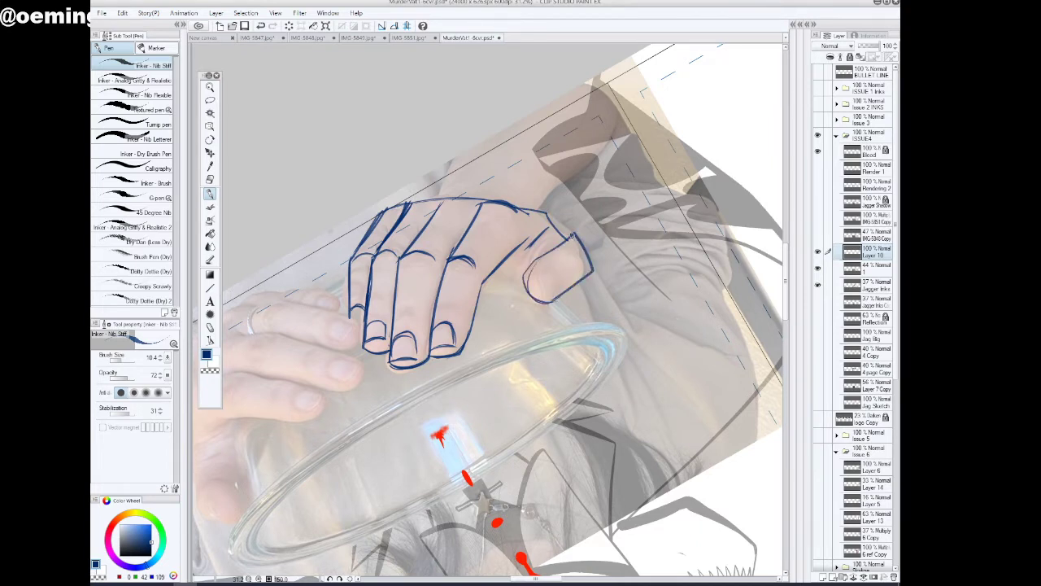
left_click_drag(575, 233, 541, 257)
left_click_drag(526, 259, 545, 299)
mouse_move(554, 229)
left_mouse_down()
mouse_move(571, 237)
mouse_move(535, 260)
mouse_move(548, 295)
mouse_move(557, 270)
mouse_move(547, 295)
mouse_move(557, 285)
left_mouse_up()
mouse_move(540, 271)
left_mouse_down()
mouse_move(559, 269)
mouse_move(553, 289)
left_mouse_up()
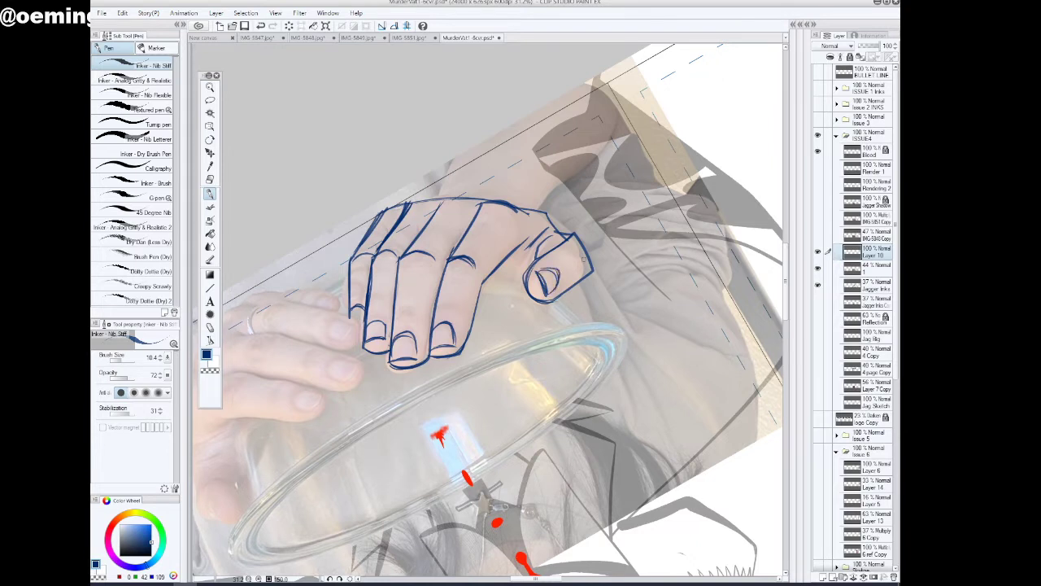
left_click_drag(580, 256, 583, 271)
Trace the right hand's outer edge and index finger, including the finger's knuckle crease and rounded tip
scroll(488, 310, "down", 1)
scroll(488, 310, "down", 1)
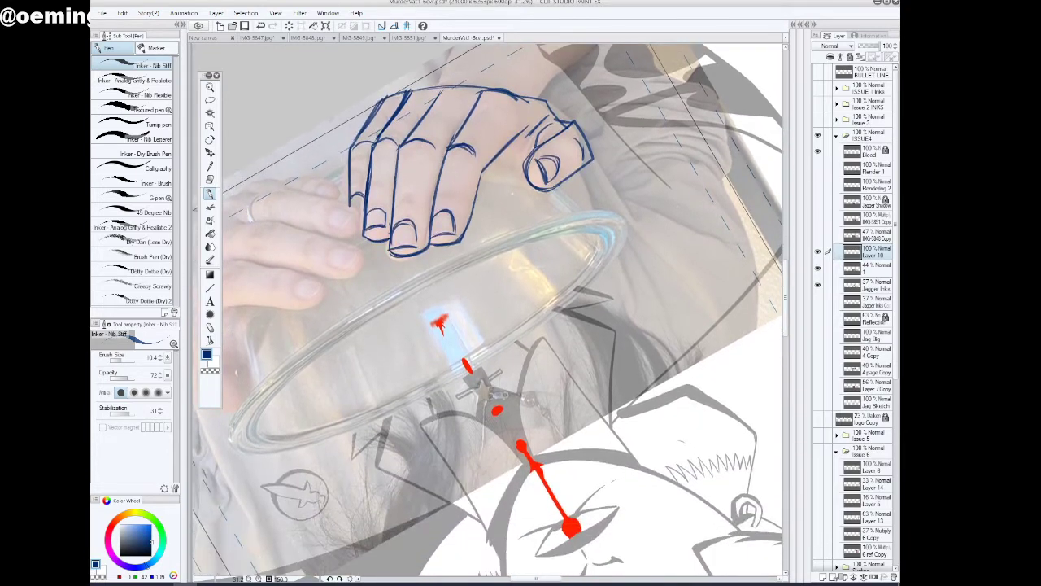
left_click(340, 579)
left_click(340, 579)
left_click(340, 580)
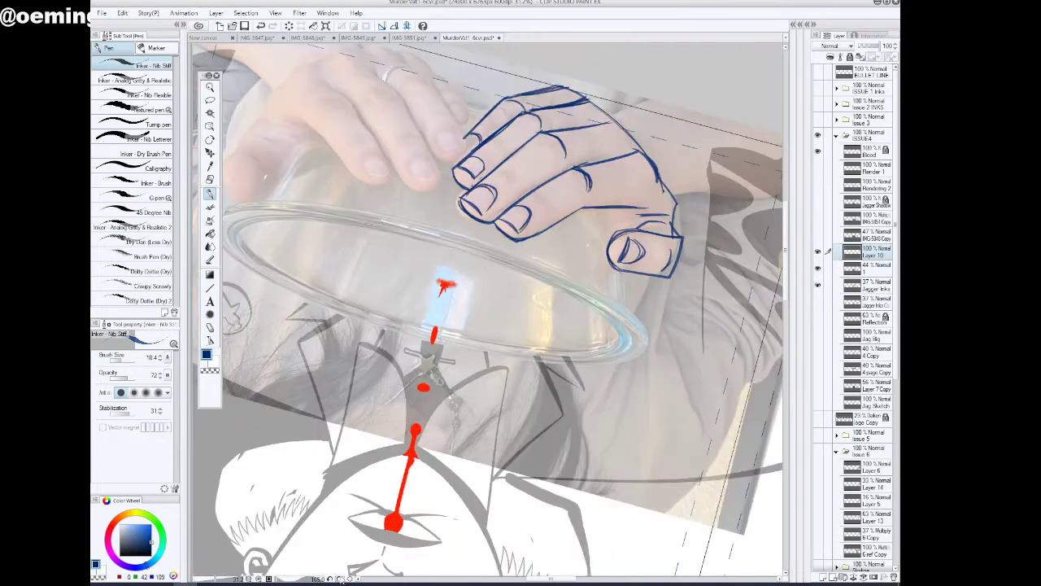
left_click(340, 579)
left_click(340, 579)
left_click(340, 579)
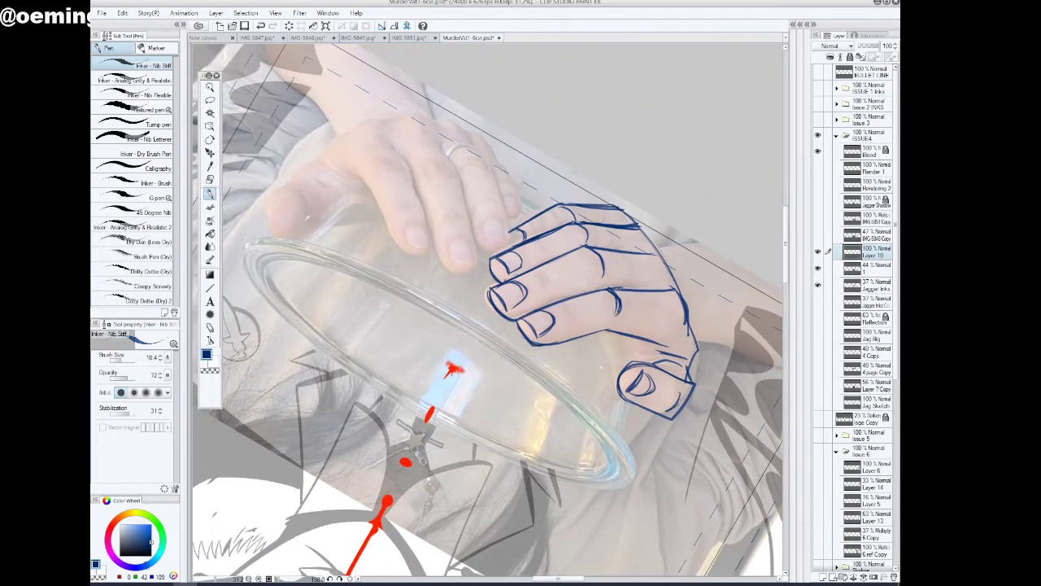
left_click(340, 579)
left_click_drag(787, 276, 787, 270)
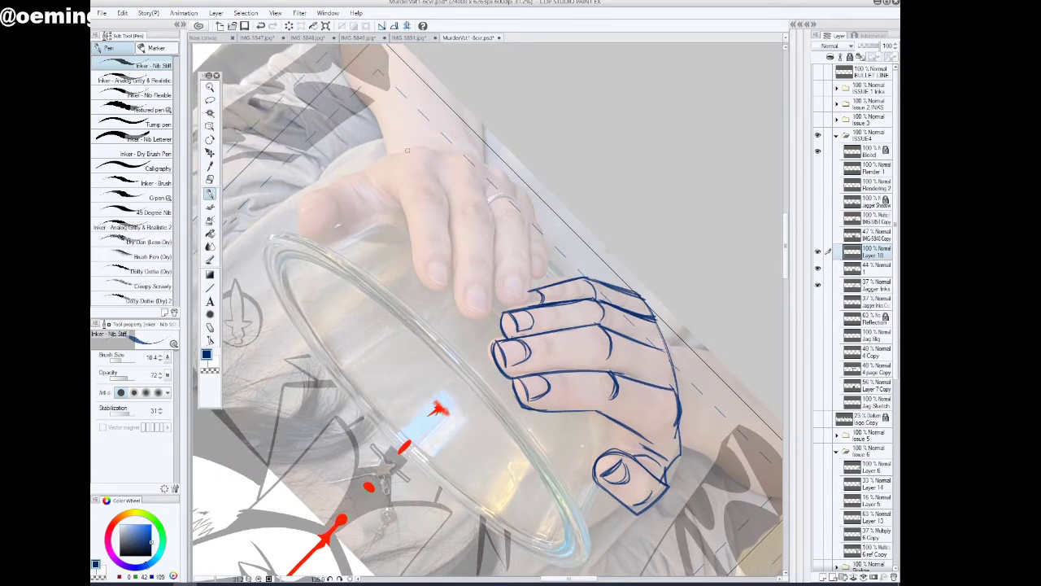
mouse_move(400, 153)
left_mouse_down()
mouse_move(433, 147)
mouse_move(439, 159)
mouse_move(415, 146)
mouse_move(475, 156)
mouse_move(531, 206)
left_mouse_up()
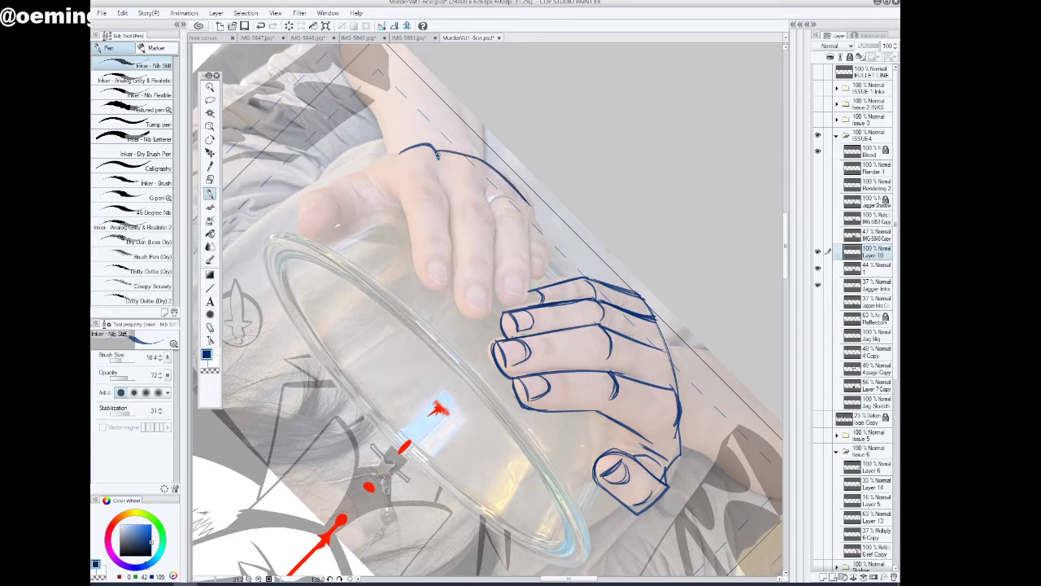
left_click_drag(438, 154, 450, 274)
left_click_drag(450, 218, 450, 285)
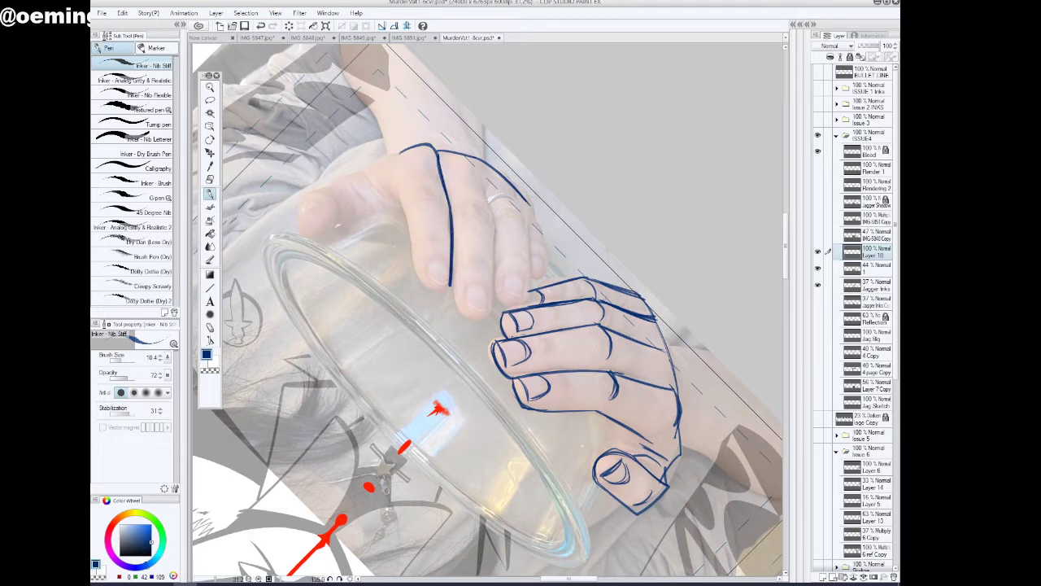
left_click_drag(396, 177, 416, 280)
left_click_drag(405, 213, 419, 283)
left_click_drag(422, 211, 449, 220)
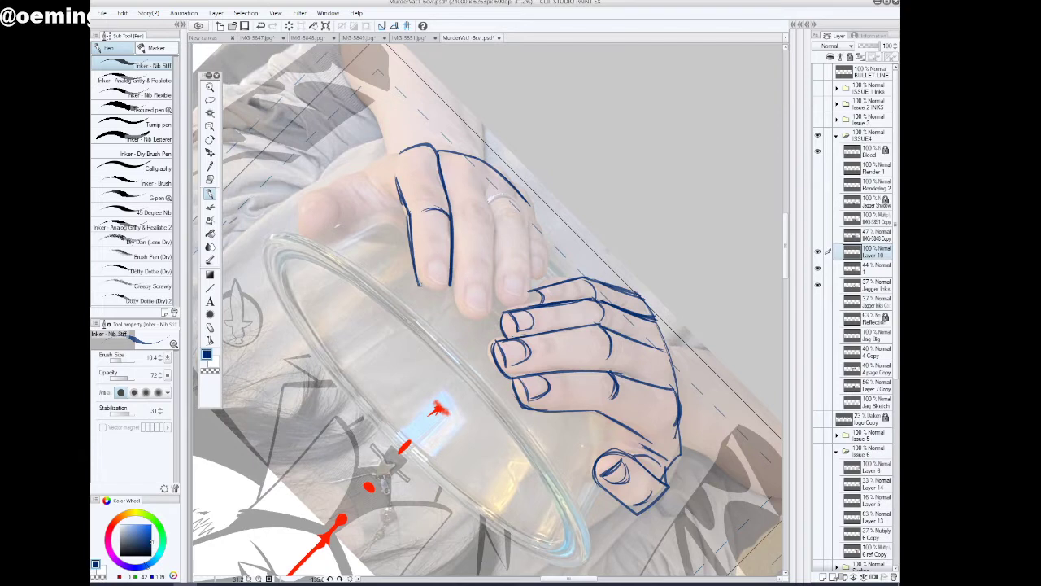
left_click_drag(416, 284, 452, 283)
Lower the layer 1 photo's opacity to about 40 and outline the right index fingernail on the tracing layer
left_click(877, 268)
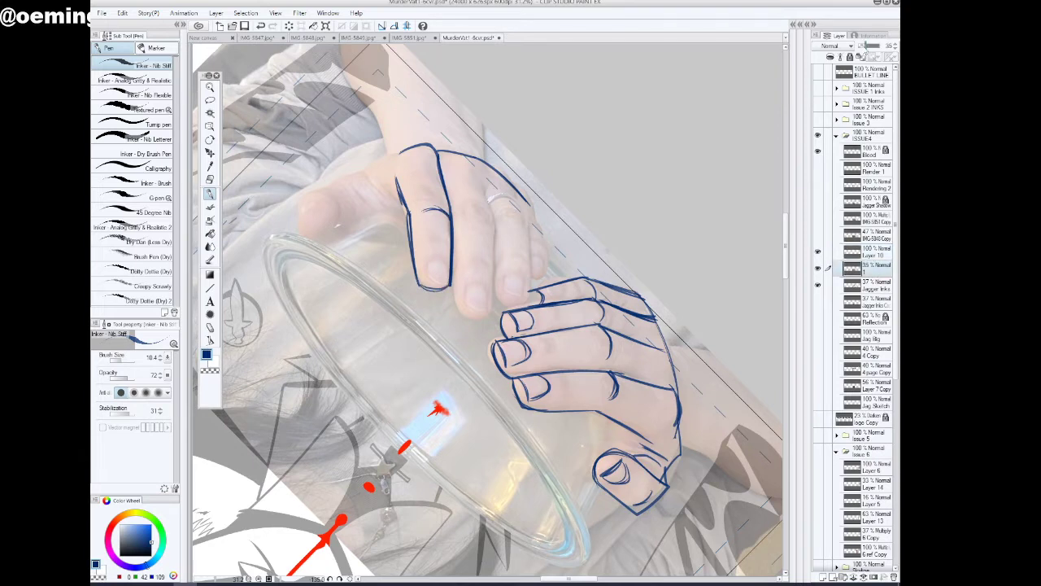
left_click_drag(869, 46, 871, 47)
mouse_move(426, 279)
left_mouse_down()
mouse_move(449, 283)
mouse_move(426, 282)
left_mouse_up()
left_click(877, 252)
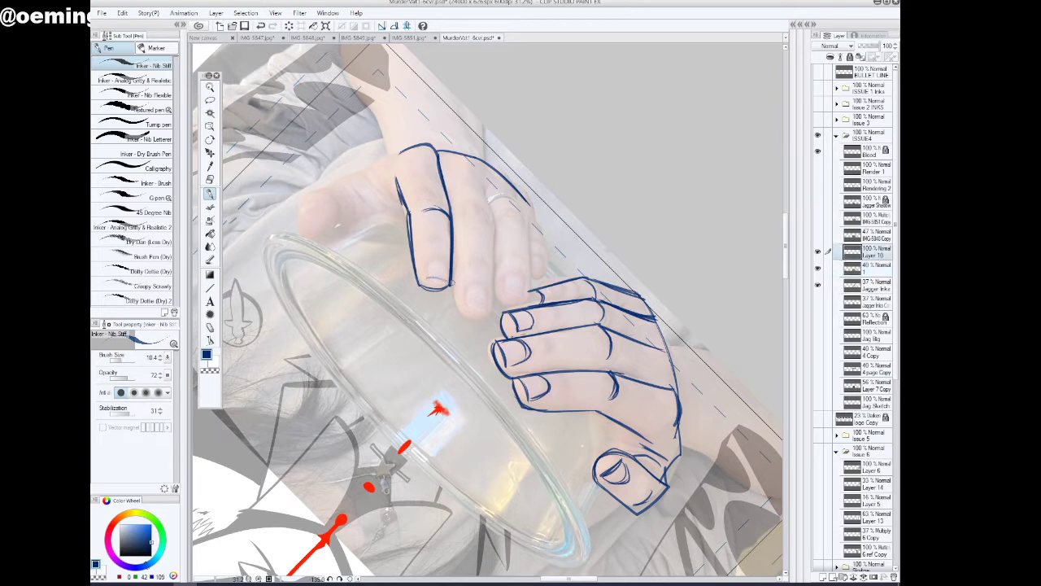
mouse_move(437, 280)
left_mouse_down()
mouse_move(427, 264)
mouse_move(447, 274)
left_mouse_up()
Trace the right hand's middle finger with its rounded tip and fingernail
key("ctrl+space")
left_click_drag(372, 245, 365, 248)
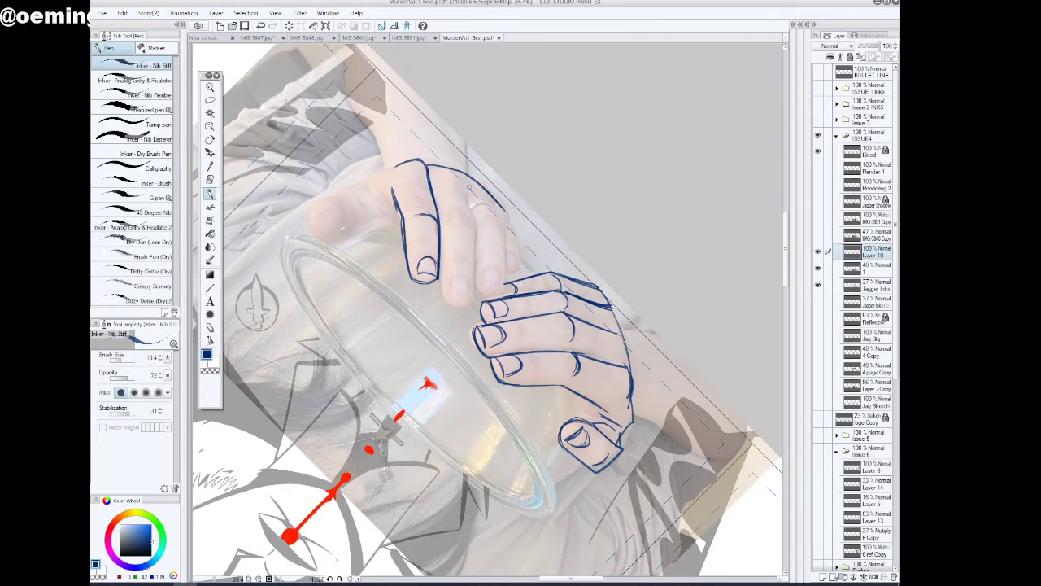
left_click_drag(468, 187, 472, 287)
left_click_drag(473, 236, 469, 305)
mouse_move(439, 261)
left_mouse_down()
mouse_move(447, 299)
mouse_move(469, 303)
mouse_move(457, 305)
mouse_move(444, 293)
mouse_move(460, 305)
mouse_move(448, 293)
mouse_move(461, 278)
left_mouse_up()
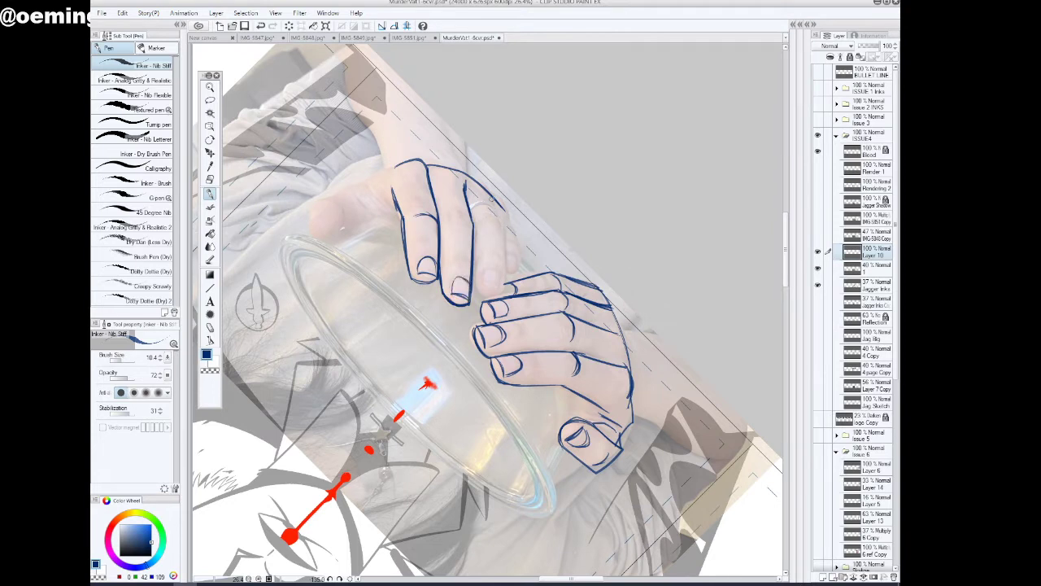
Trace the right hand's ring and little fingers with their nails, and add the remaining knuckle creases
mouse_move(489, 192)
left_mouse_down()
mouse_move(504, 230)
mouse_move(501, 218)
mouse_move(499, 282)
left_mouse_up()
left_click_drag(504, 243, 496, 295)
mouse_move(474, 232)
left_mouse_down()
mouse_move(475, 288)
mouse_move(496, 293)
mouse_move(499, 272)
left_mouse_up()
left_click_drag(486, 221, 502, 233)
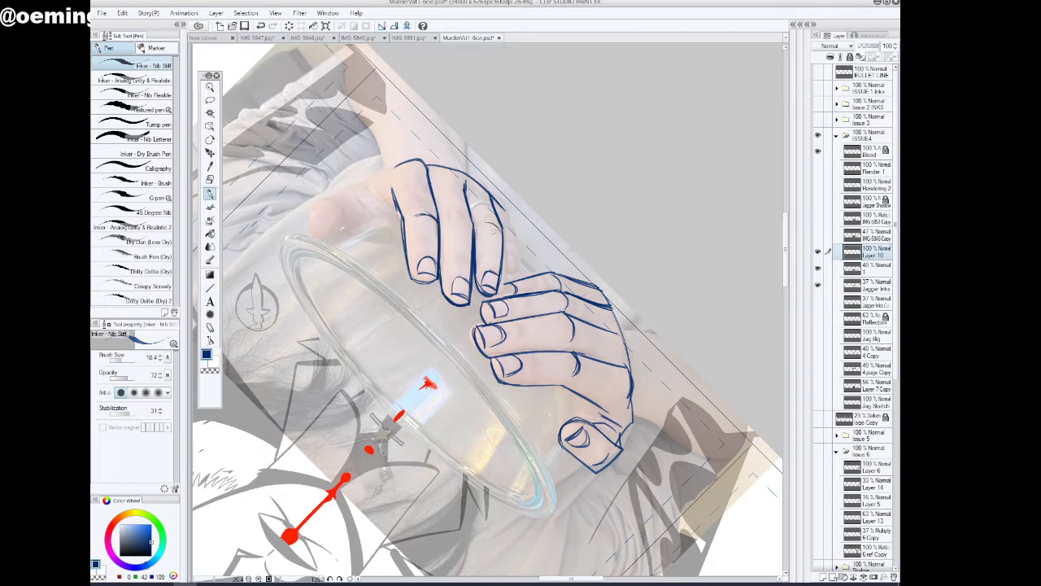
mouse_move(448, 213)
left_mouse_down()
mouse_move(517, 239)
mouse_move(511, 284)
mouse_move(500, 284)
mouse_move(516, 276)
mouse_move(511, 265)
left_mouse_up()
left_click_drag(511, 265, 514, 273)
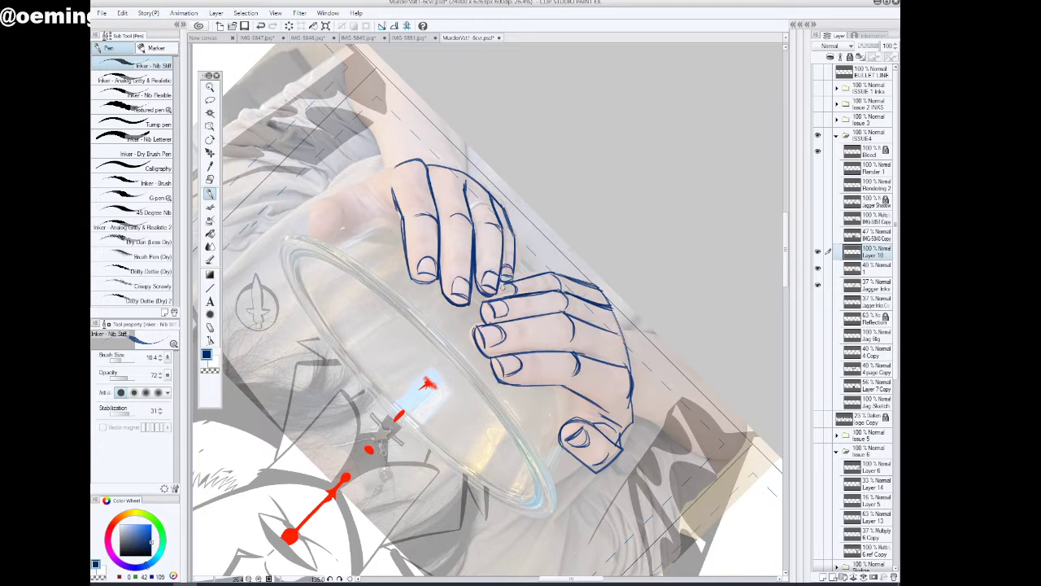
Trace the right hand's thumb from the base of the index finger, adding its thumbnail and the crease lines near the palm
left_click_drag(381, 176, 387, 203)
left_click_drag(411, 160, 339, 192)
left_click_drag(342, 192, 409, 160)
mouse_move(340, 193)
left_mouse_down()
mouse_move(341, 234)
mouse_move(313, 229)
mouse_move(334, 214)
mouse_move(311, 206)
mouse_move(327, 196)
mouse_move(310, 207)
mouse_move(316, 238)
mouse_move(340, 233)
mouse_move(347, 205)
mouse_move(340, 233)
left_mouse_up()
left_click_drag(350, 185, 371, 205)
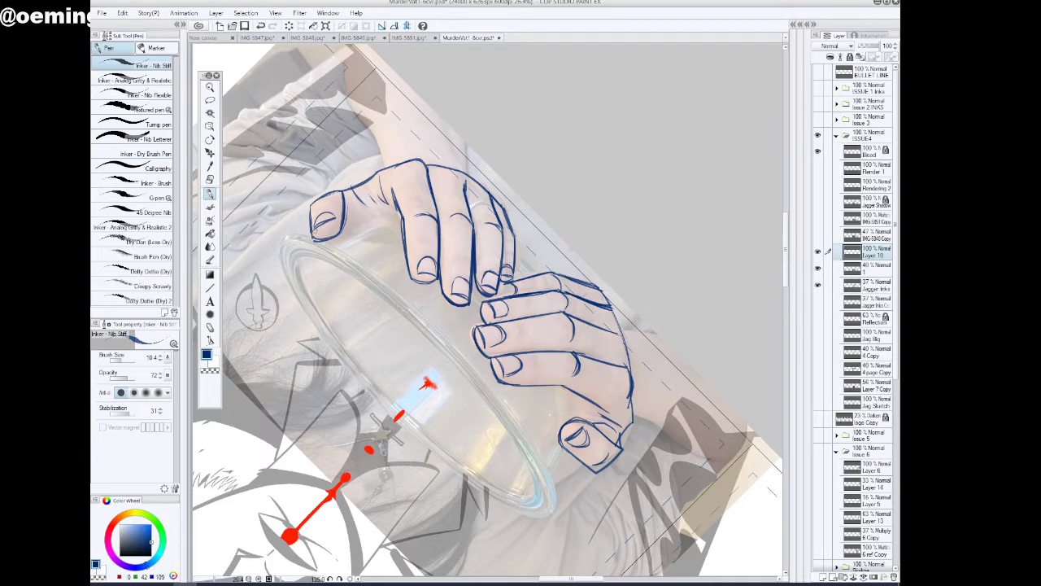
left_click_drag(312, 234, 341, 214)
mouse_move(312, 232)
left_mouse_down()
mouse_move(331, 212)
mouse_move(336, 223)
left_mouse_up()
mouse_move(311, 209)
left_mouse_down()
mouse_move(312, 196)
mouse_move(345, 193)
left_mouse_up()
Examine both traced hands with the whole bowl and torso shown upright
left_click(210, 87)
left_click_drag(535, 315, 492, 346)
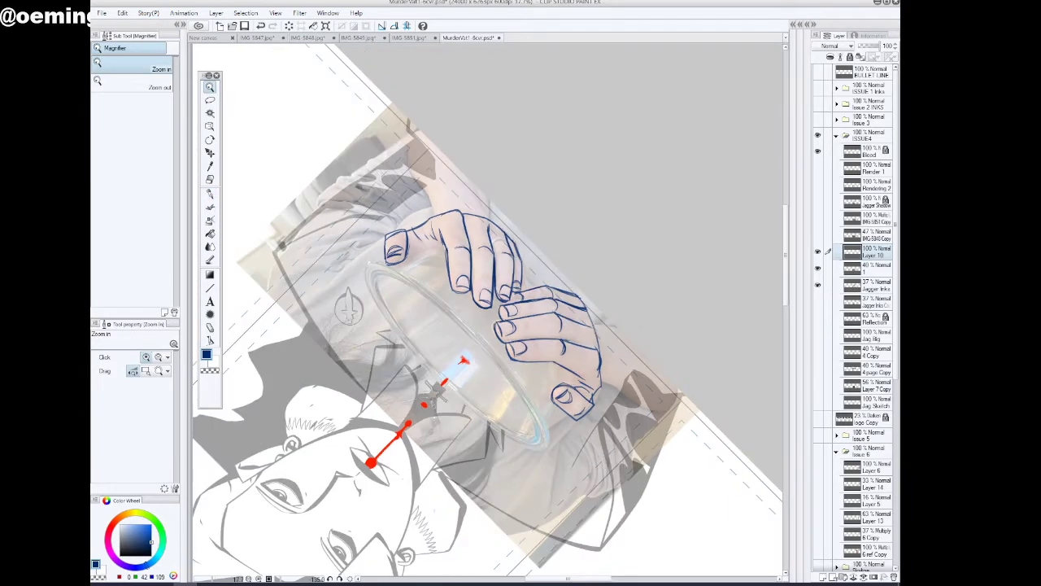
left_click(340, 578)
left_click(340, 580)
left_click(340, 579)
left_click(340, 579)
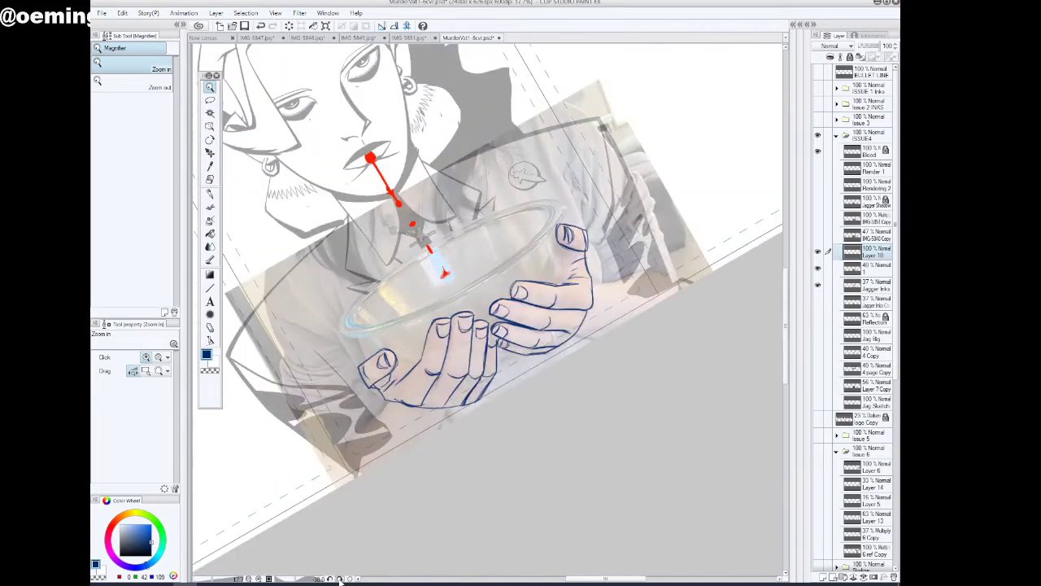
left_click(340, 579)
left_click(340, 579)
left_click(341, 579)
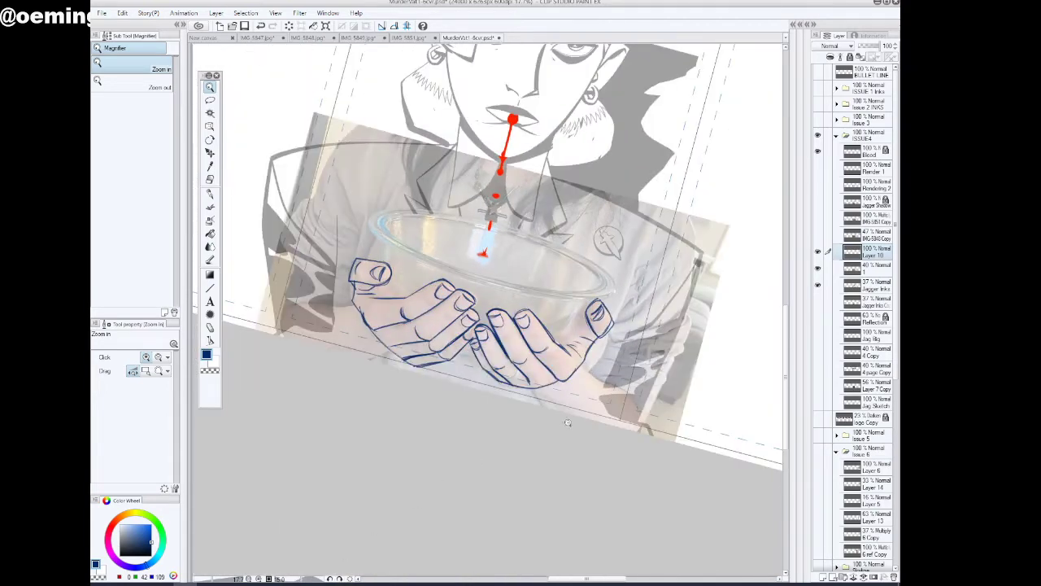
left_click(329, 579)
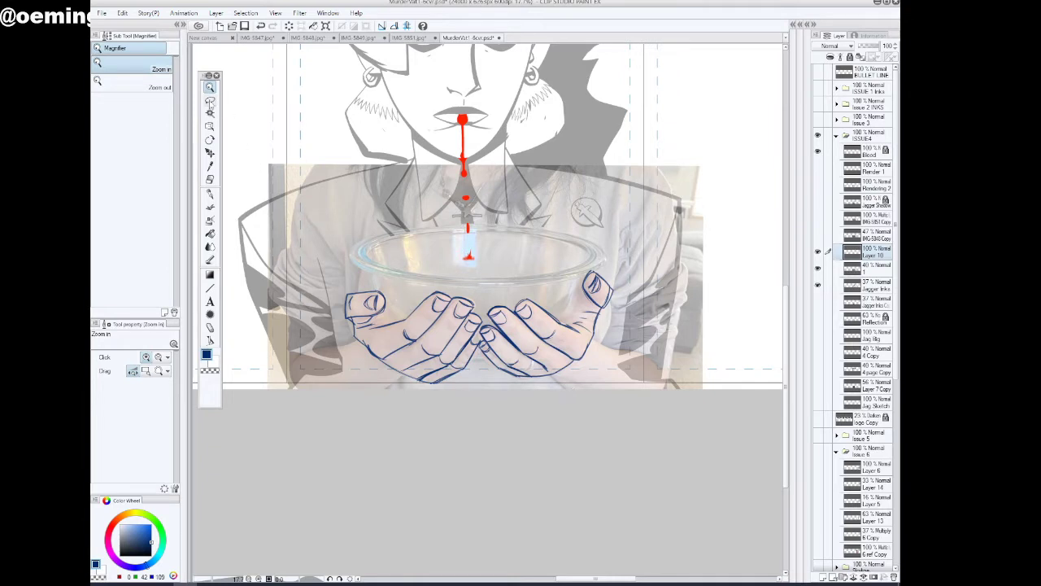
Hide the reference photo, lasso the right hand's upper fingers, rotate them slightly counterclockwise, and clear the selection
left_click(210, 99)
left_click(818, 266)
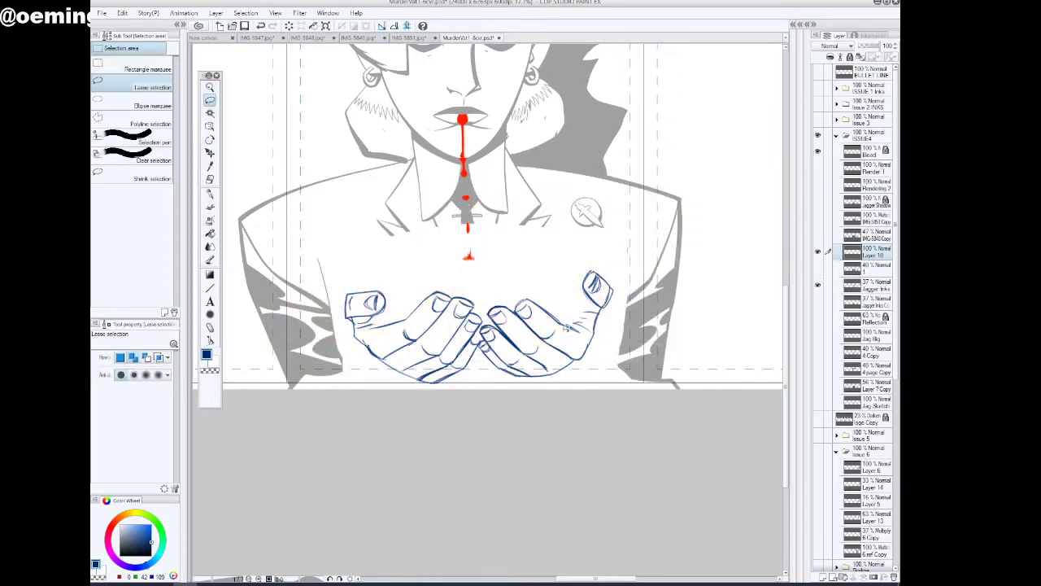
mouse_move(569, 323)
left_mouse_down()
mouse_move(586, 330)
mouse_move(525, 356)
mouse_move(492, 319)
mouse_move(509, 293)
mouse_move(570, 319)
left_mouse_up()
left_click(550, 371)
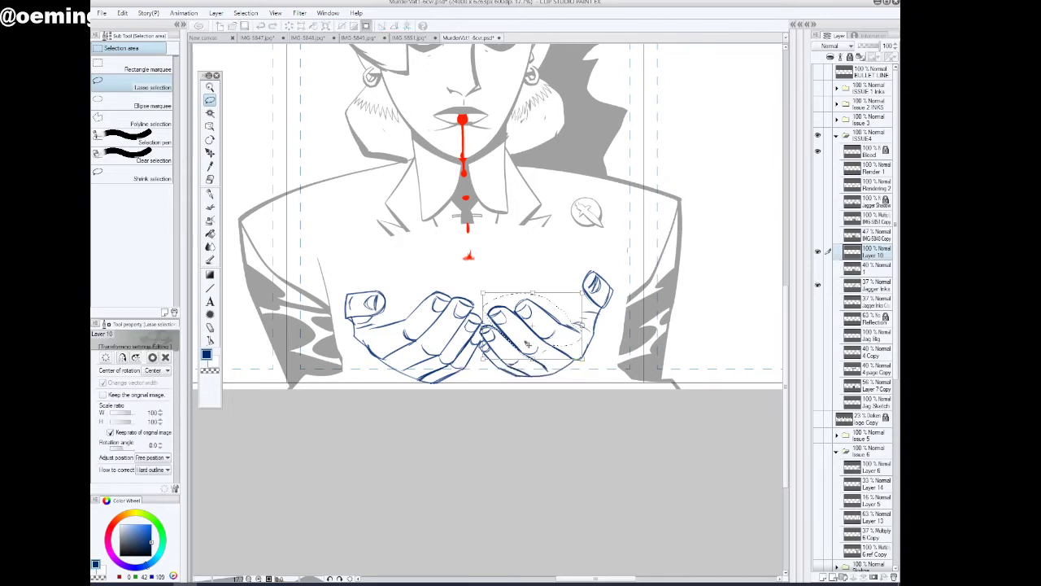
left_click_drag(477, 284, 473, 290)
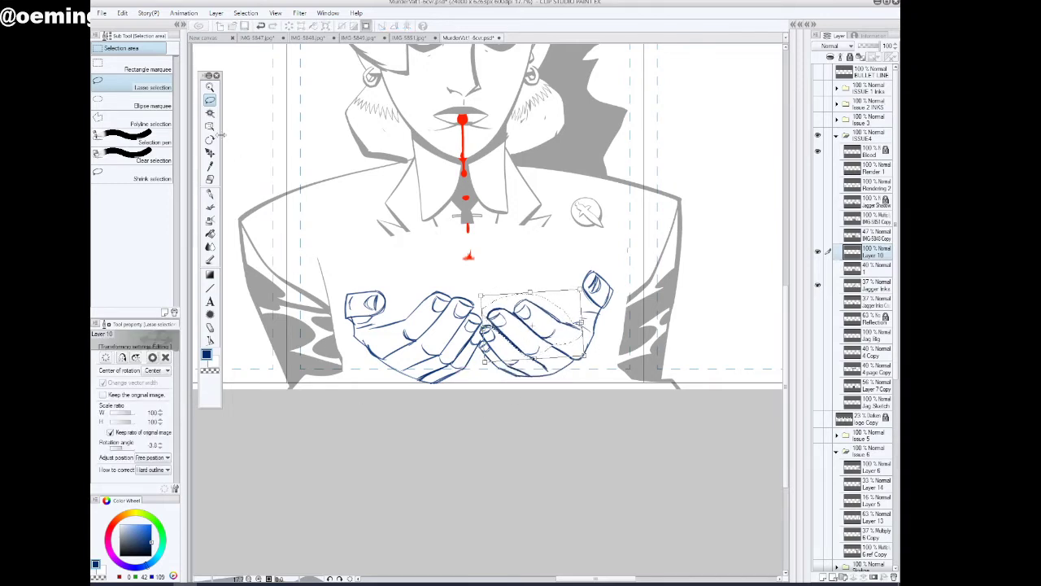
left_click(210, 102)
left_click(444, 215)
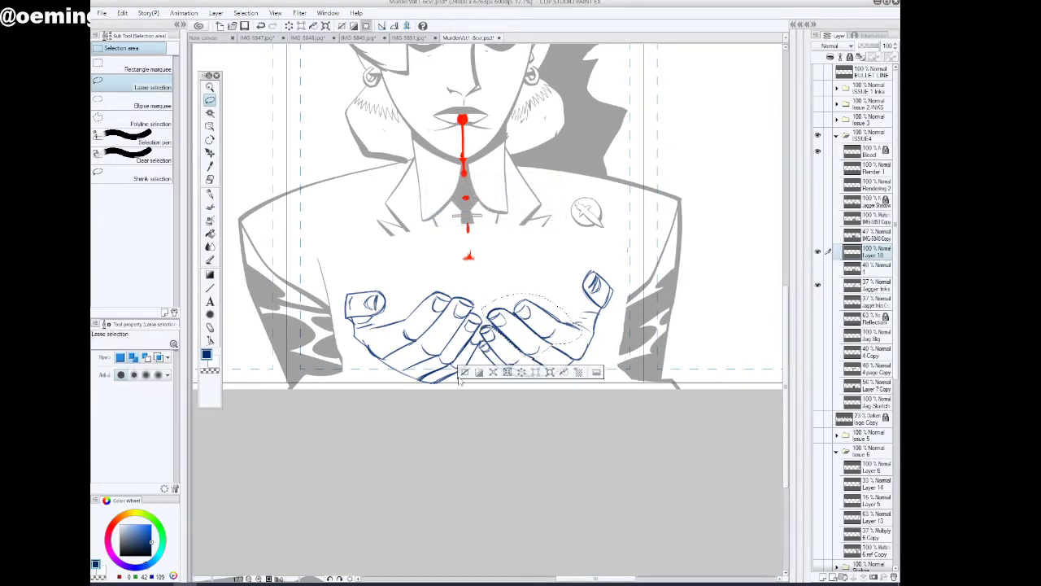
left_click(463, 372)
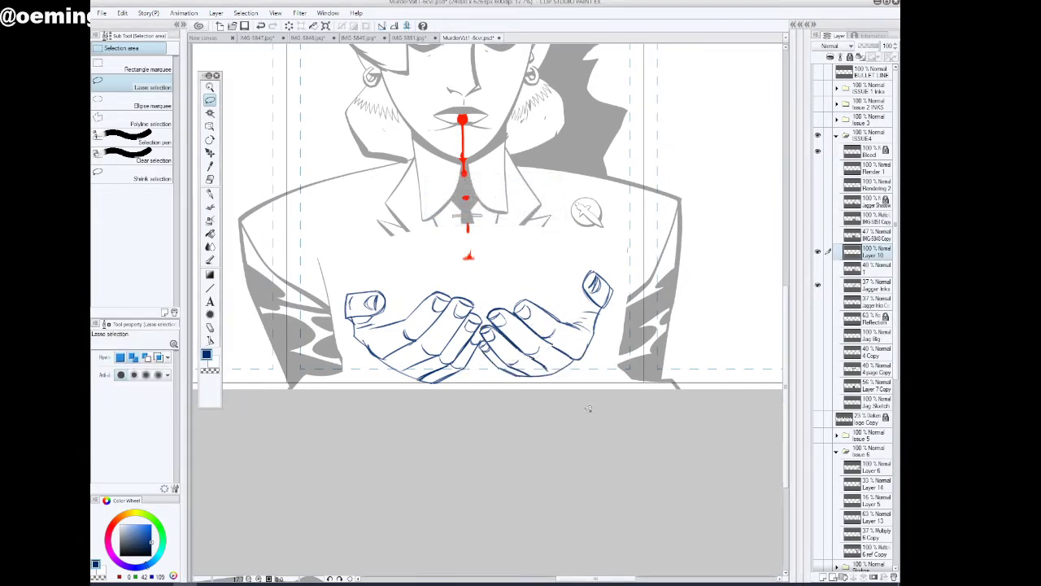
Show the reference photo again and ink the left wrist with its cuff and sleeve outline using the Inker - Nib Stiff pen
key("p")
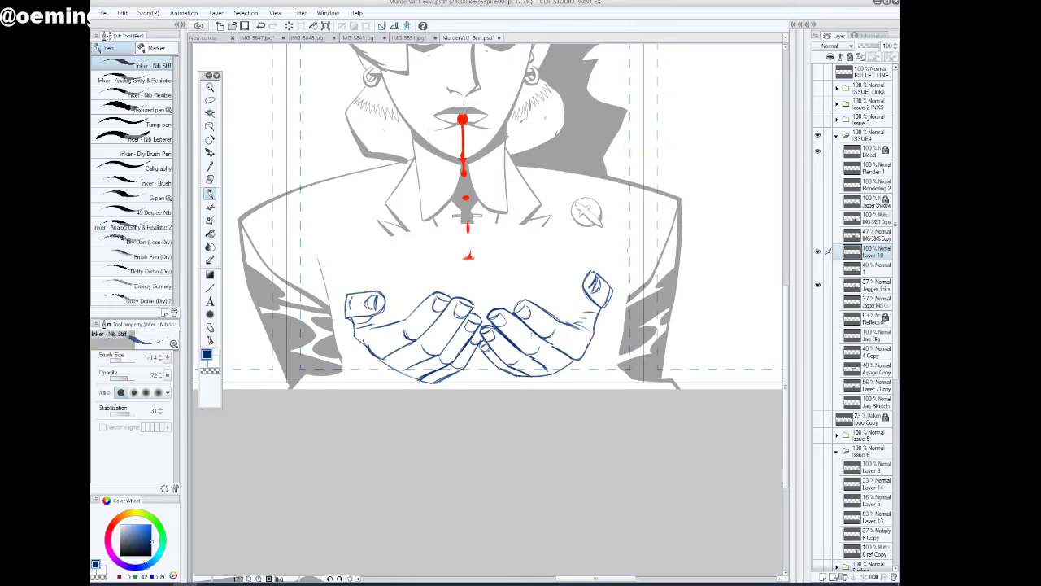
left_click_drag(535, 332, 581, 359)
left_click(818, 269)
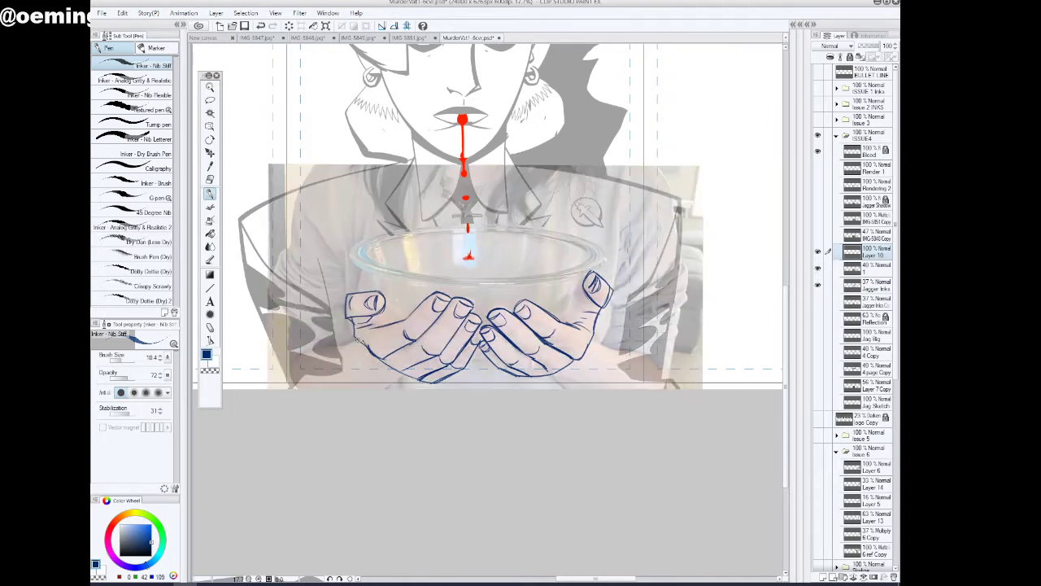
mouse_move(355, 341)
left_mouse_down()
mouse_move(352, 370)
mouse_move(375, 388)
left_mouse_up()
mouse_move(353, 342)
left_mouse_down()
mouse_move(346, 388)
mouse_move(340, 344)
mouse_move(273, 377)
mouse_move(278, 389)
mouse_move(274, 367)
left_mouse_up()
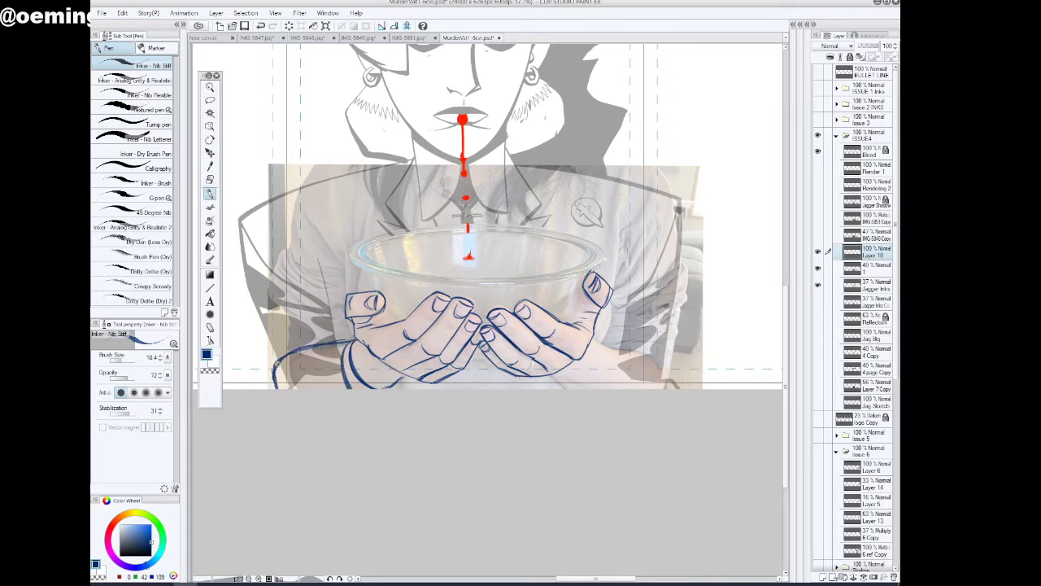
Ink the right wrist's cuff and sleeve outline, and strengthen the left sleeve with additional fold lines
mouse_move(589, 335)
left_mouse_down()
mouse_move(665, 356)
mouse_move(673, 388)
left_mouse_up()
mouse_move(599, 343)
left_mouse_down()
mouse_move(574, 380)
mouse_move(548, 383)
mouse_move(583, 389)
mouse_move(567, 389)
left_mouse_up()
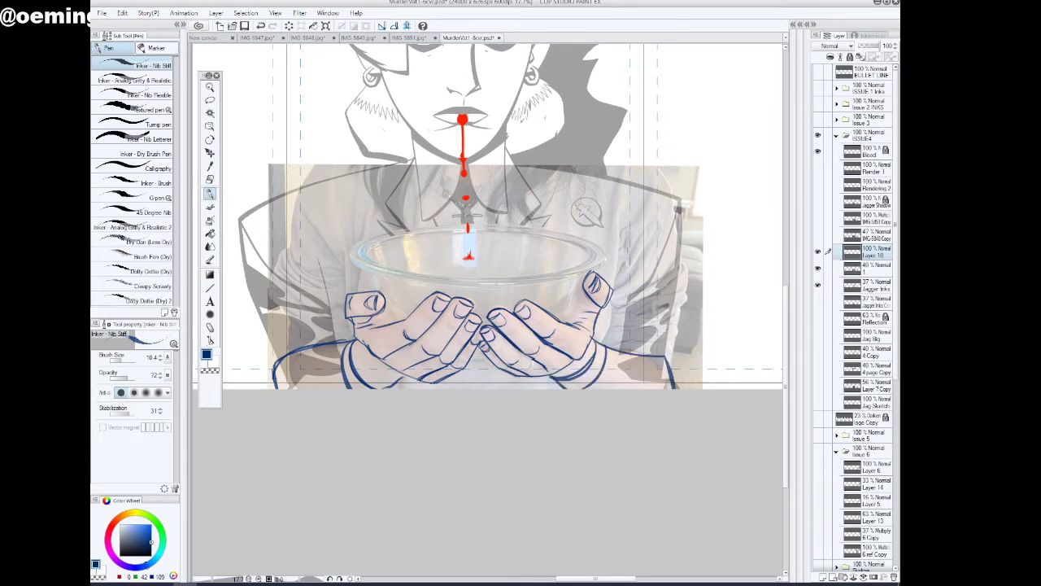
left_click_drag(610, 363, 661, 383)
left_click_drag(338, 355, 275, 392)
mouse_move(332, 345)
left_mouse_down()
mouse_move(271, 354)
mouse_move(274, 389)
mouse_move(331, 363)
left_mouse_up()
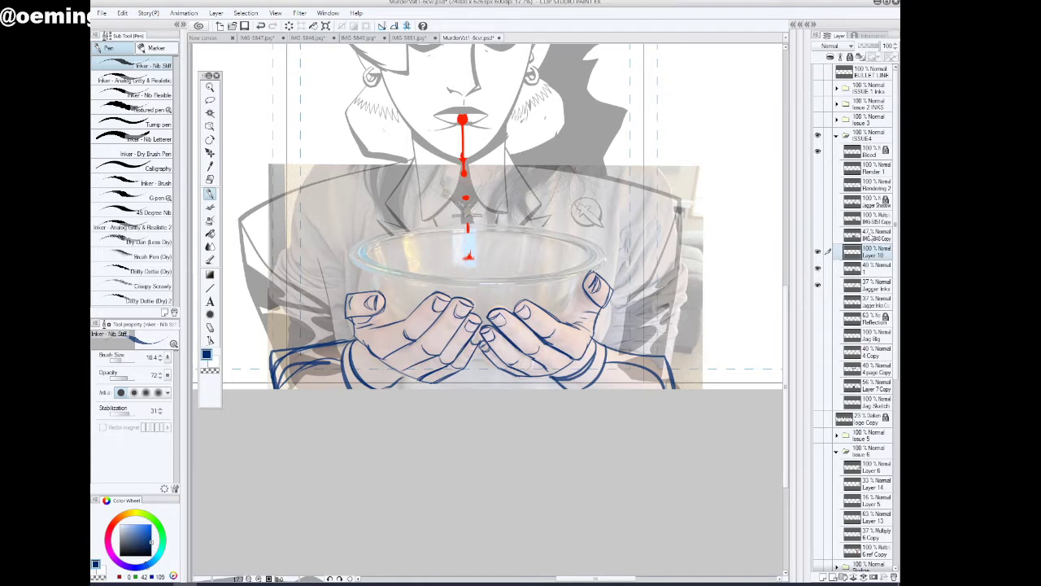
Delete the two hidden IMG Copy reference layers directly above Layer 10
left_click(877, 236)
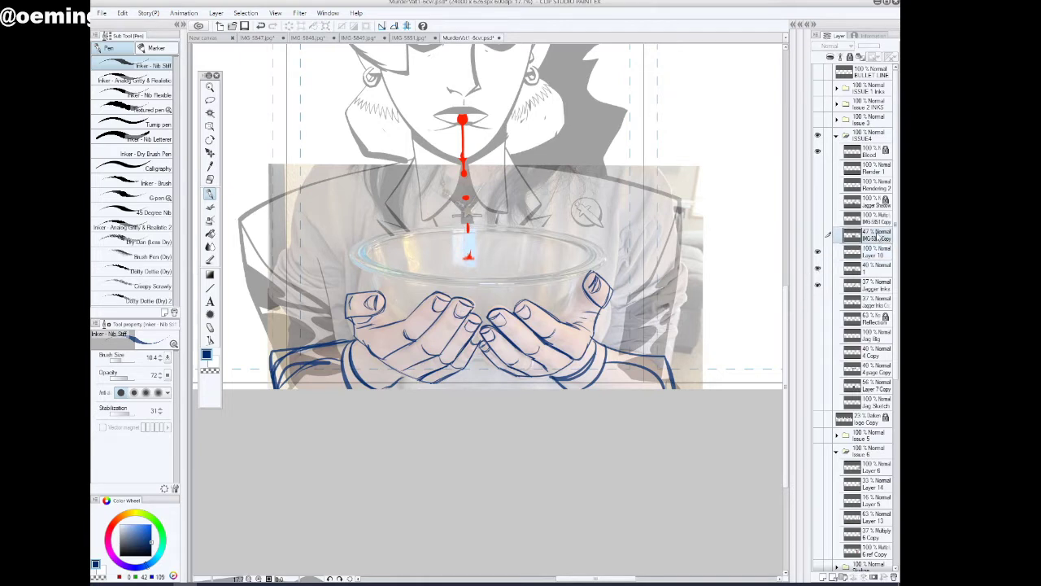
left_click(877, 220, "ctrl")
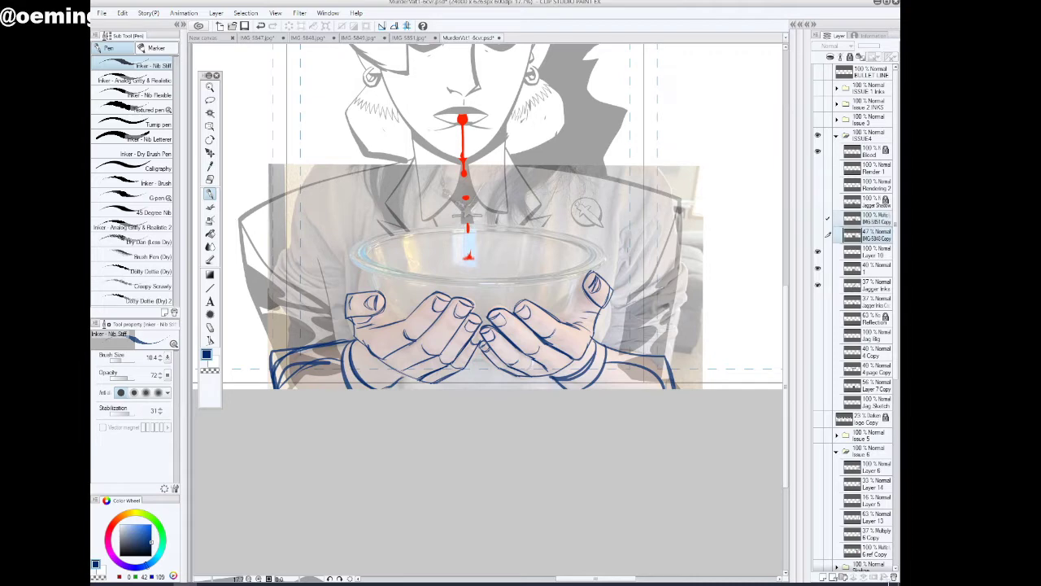
left_click(895, 578)
left_click(498, 216)
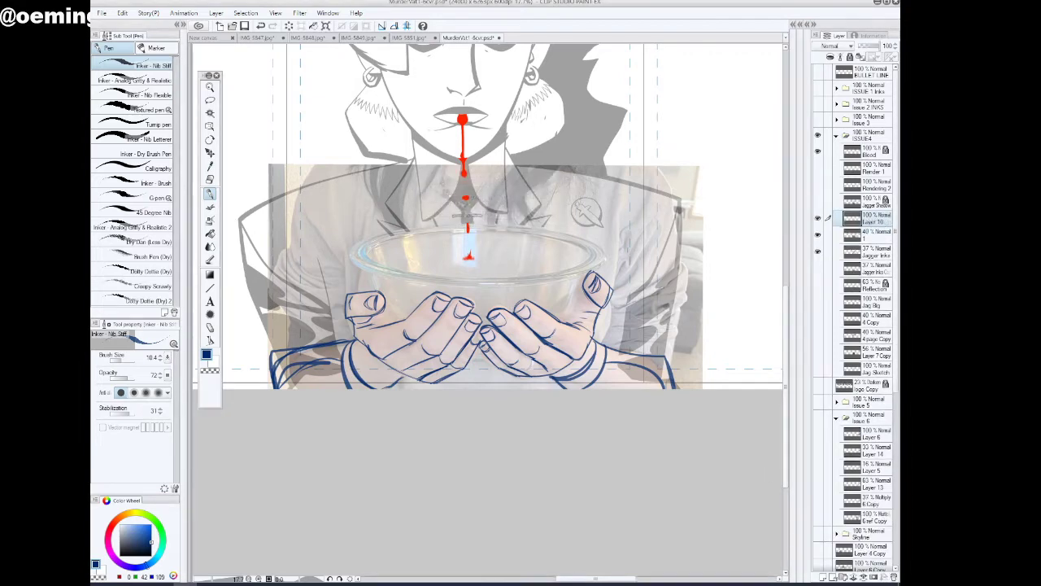
Compare the traced hands and cuffs with the figure by toggling the visibility of the photo layer and Layer 10
left_click(817, 236)
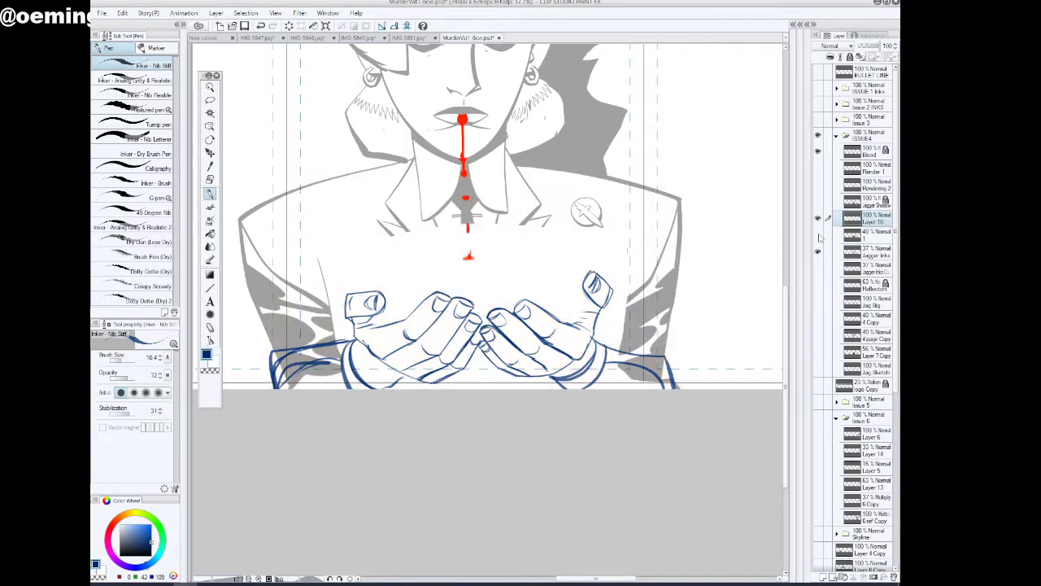
left_click(818, 236)
left_click(817, 236)
left_click(817, 219)
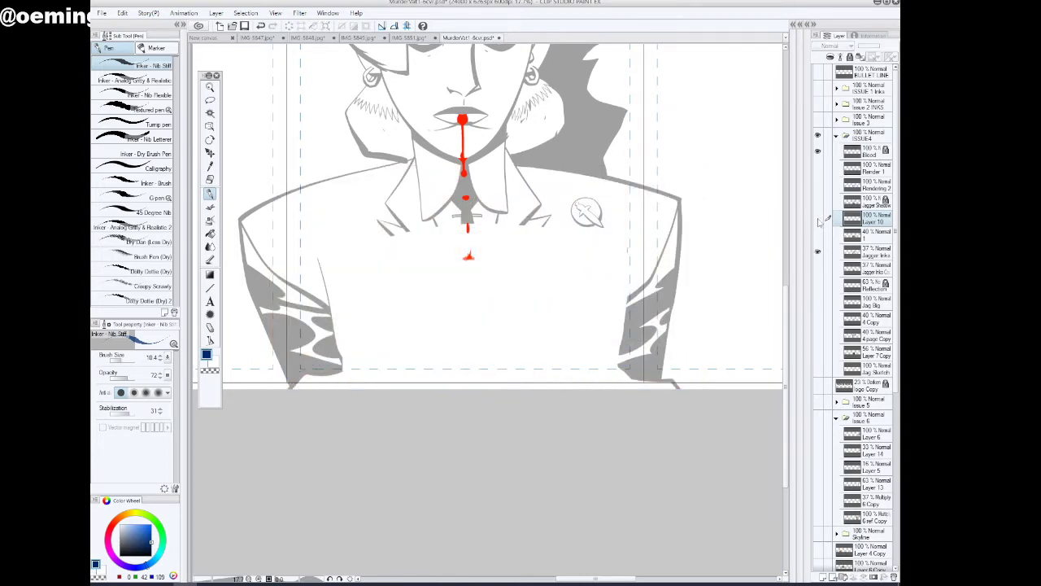
left_click(818, 219)
left_click(818, 236)
left_click(817, 236)
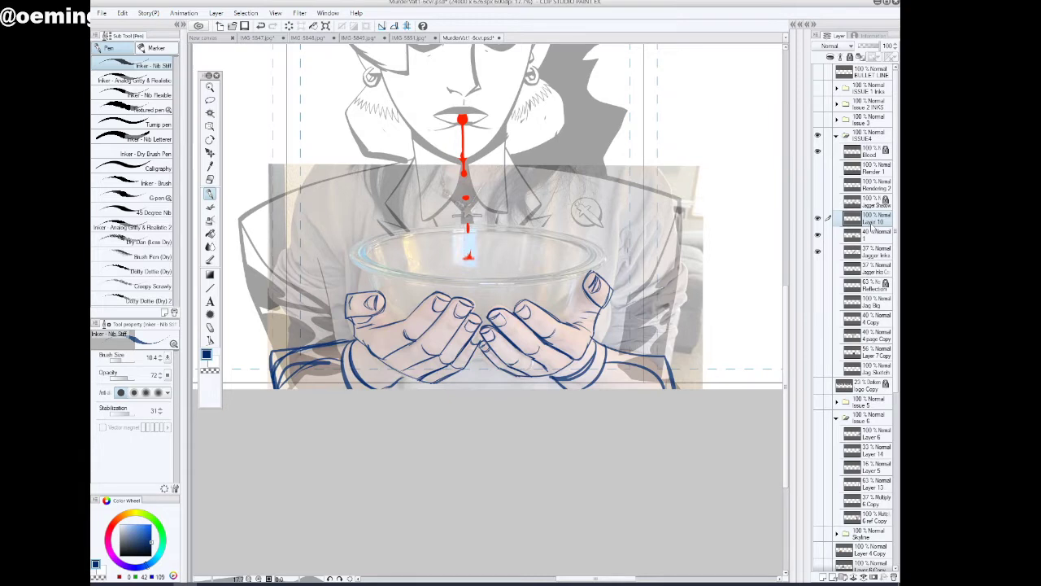
Raise the photo layer's opacity to 53% and merge Layer 10 down into it
left_click(873, 236)
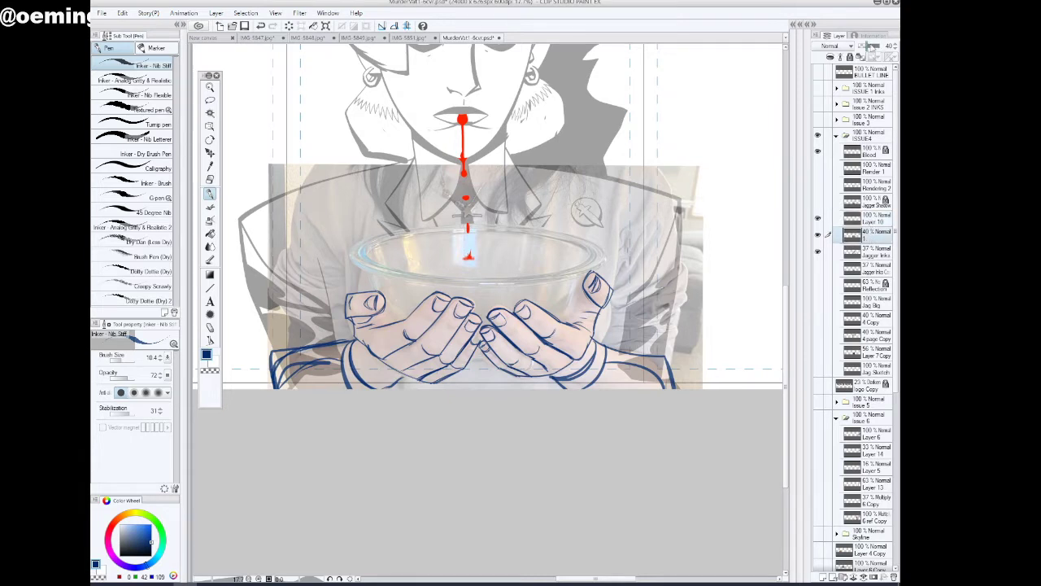
left_click_drag(870, 46, 870, 47)
left_click(879, 222)
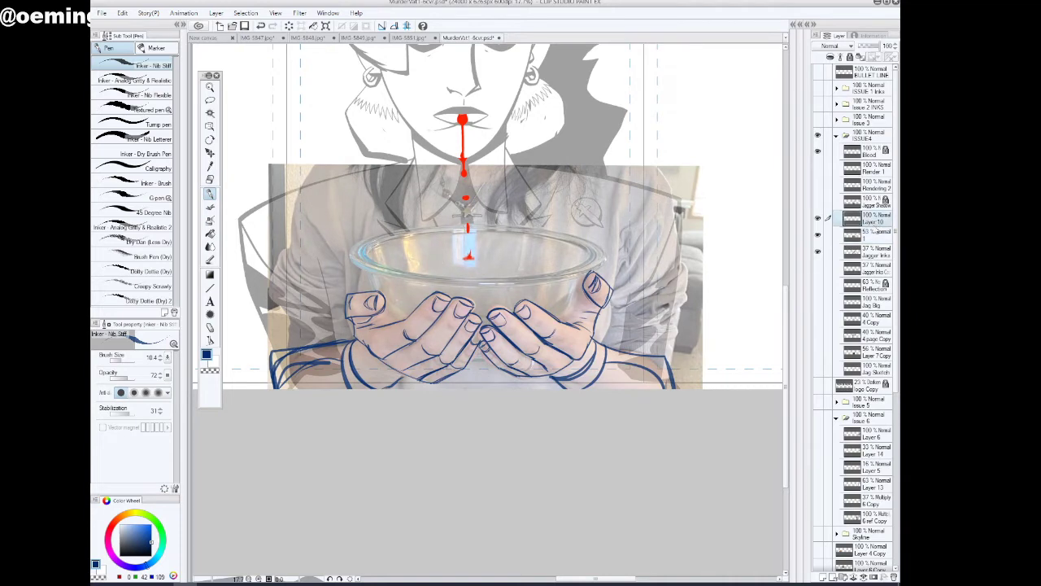
key("ctrl+e")
left_click(820, 219)
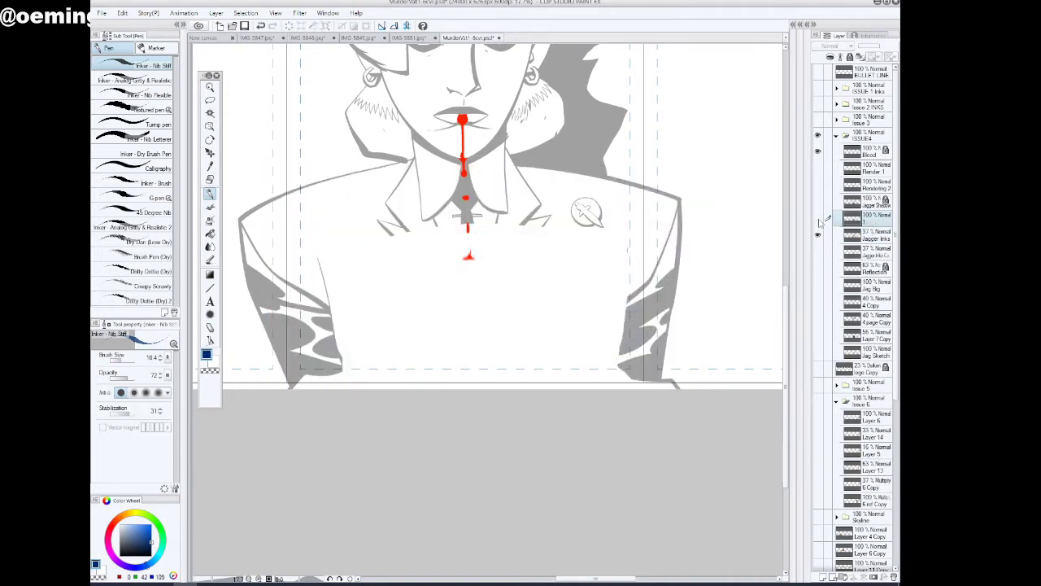
left_click(819, 219)
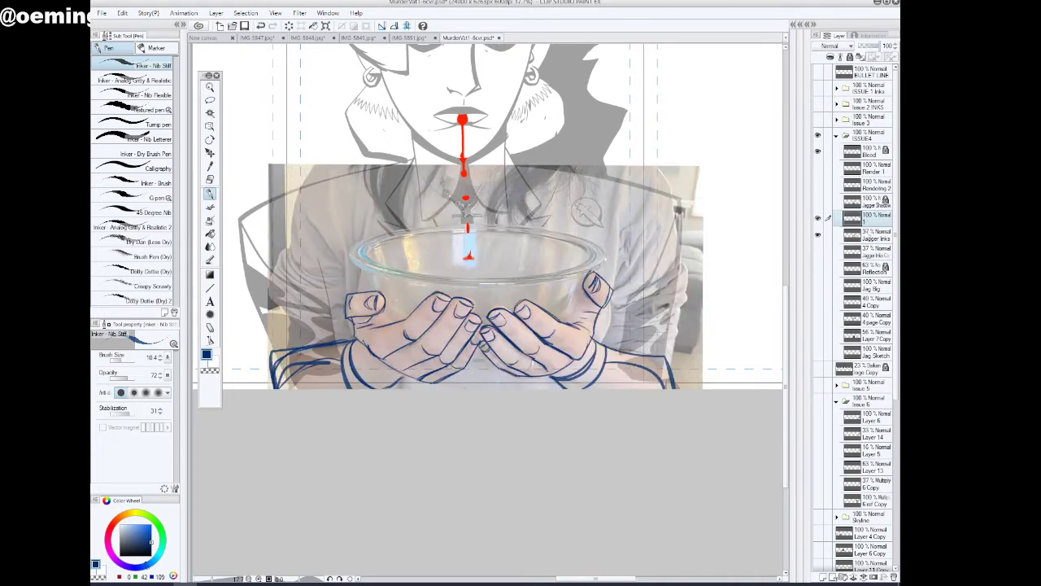
Place the Jagger Inks layer above the merged photo layer, set its opacity to 33%, and add a new layer on top
left_click(875, 238)
left_click_drag(875, 237, 873, 220)
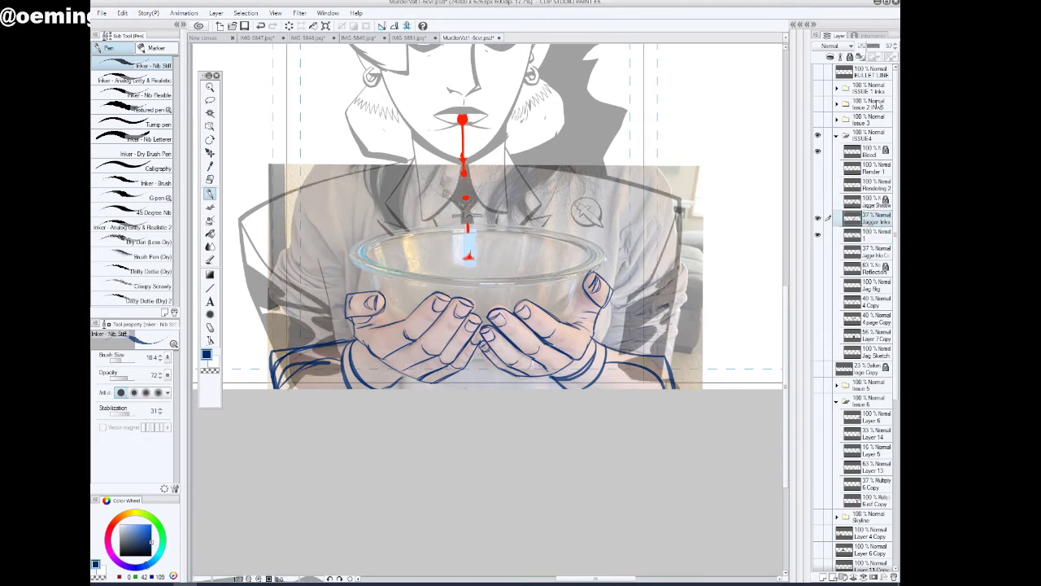
mouse_move(868, 46)
left_mouse_down()
mouse_move(885, 47)
mouse_move(866, 48)
left_mouse_up()
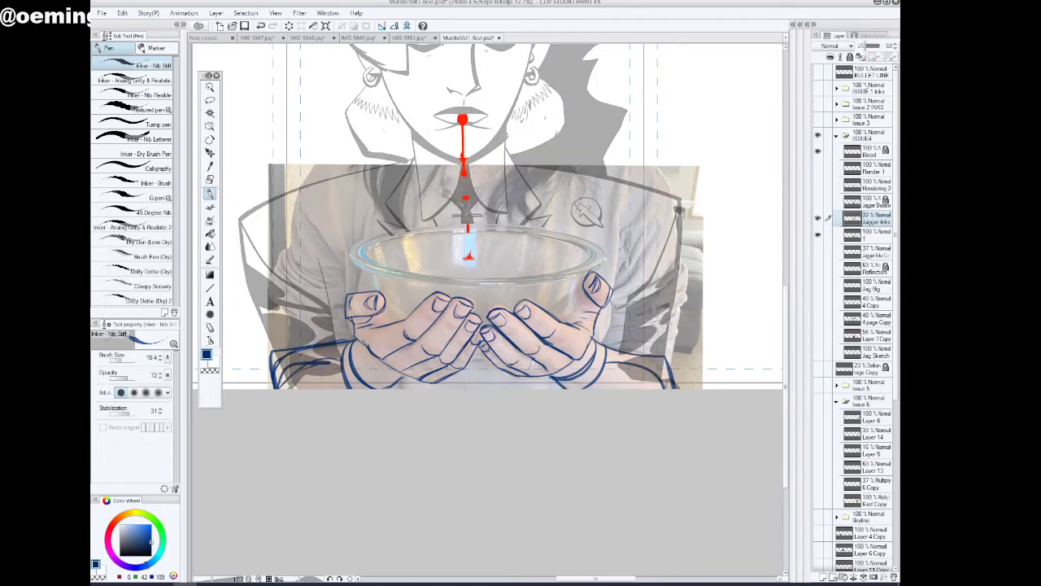
left_click(822, 577)
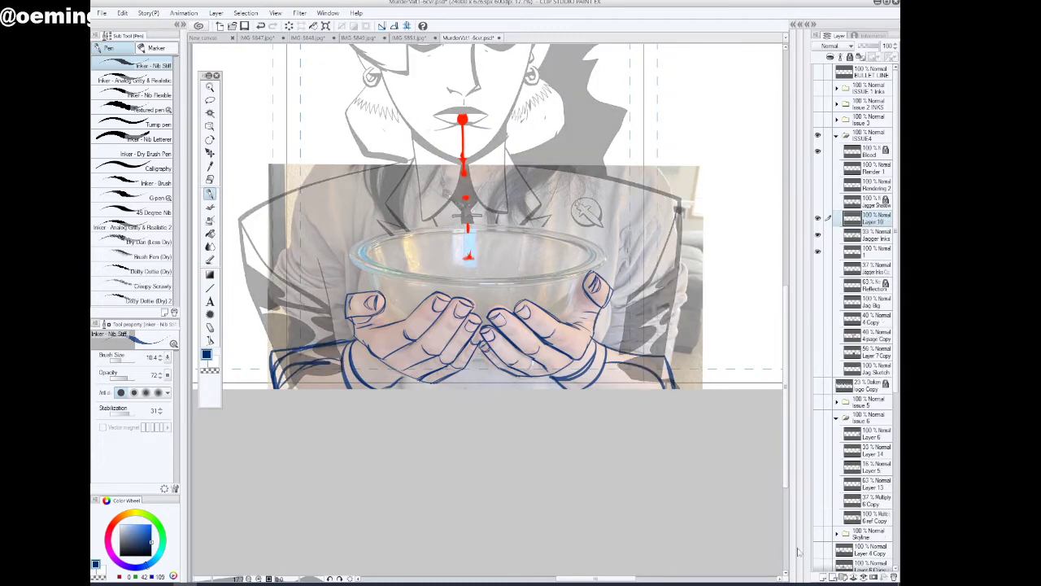
Try fitting an elliptical selection to the bowl's inner rim
left_click(210, 86)
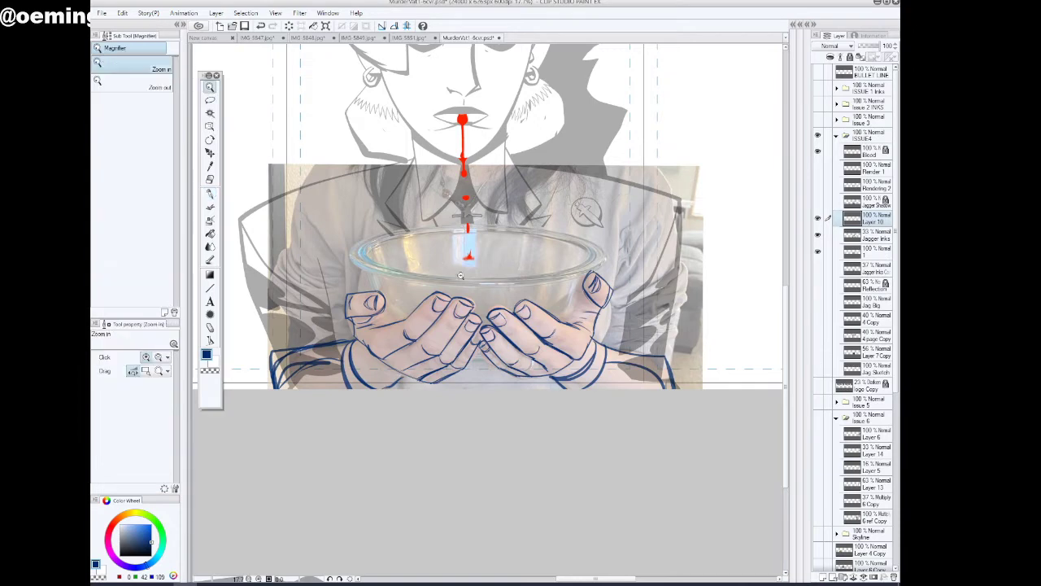
left_click(480, 200)
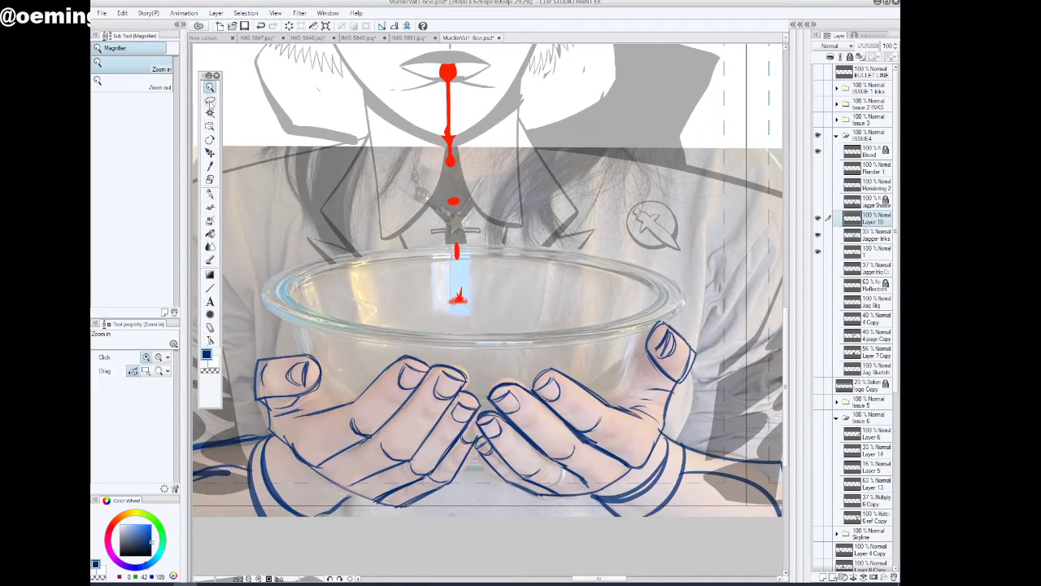
left_click(210, 100)
left_click(151, 101)
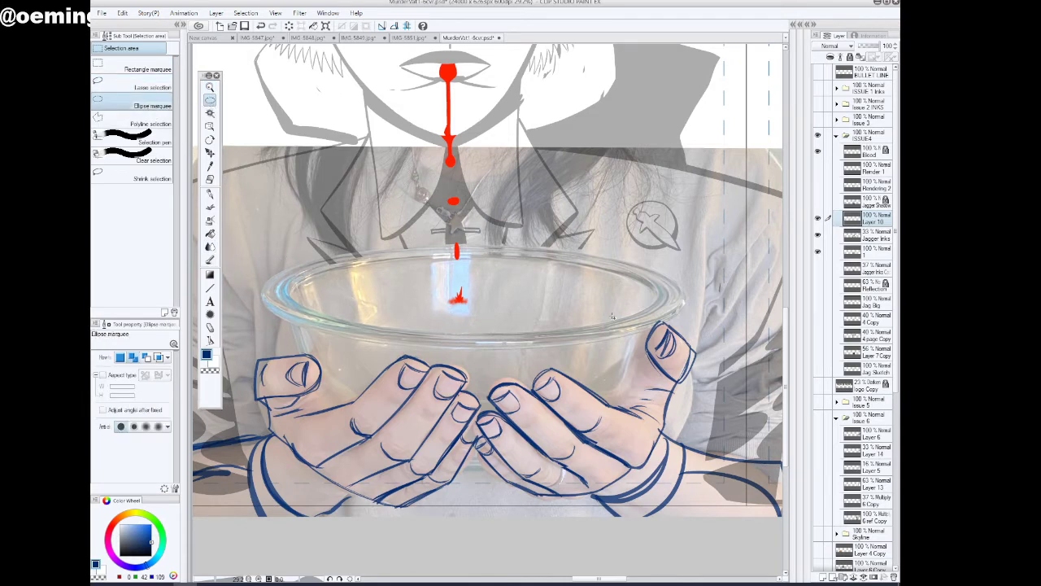
left_click(210, 194)
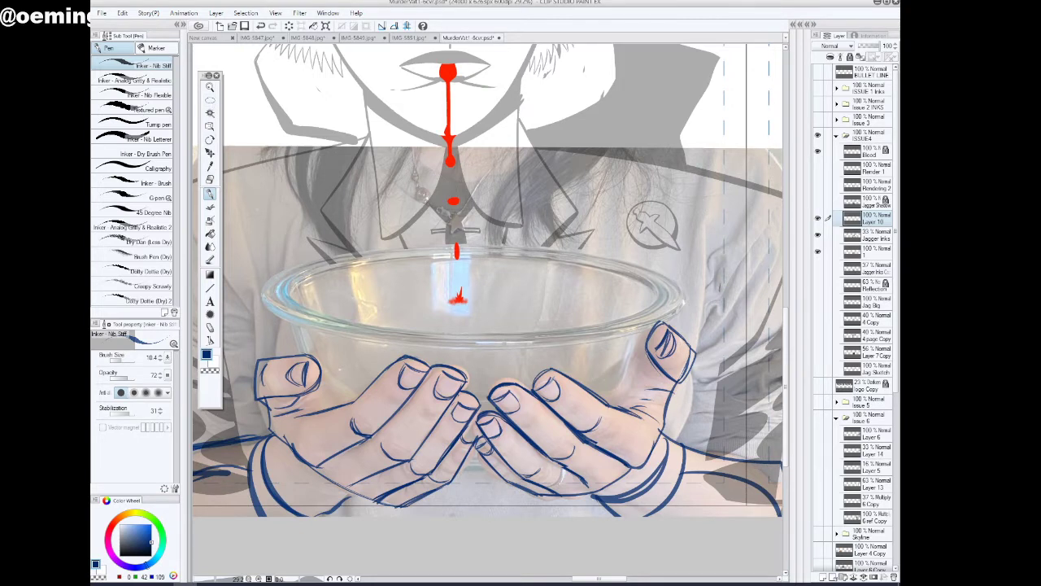
left_click(210, 100)
left_click_drag(300, 255, 653, 340)
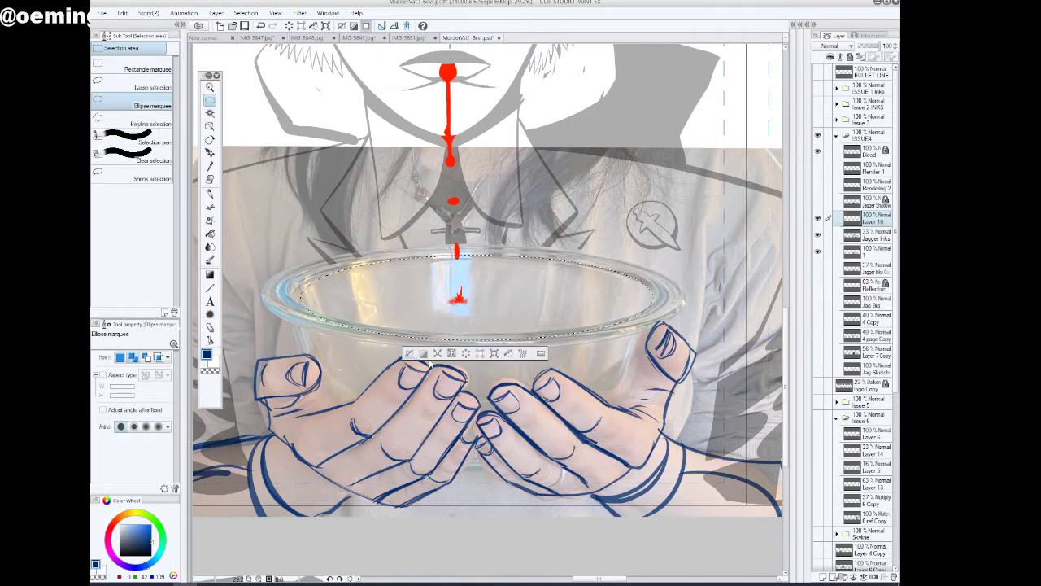
left_click(407, 354)
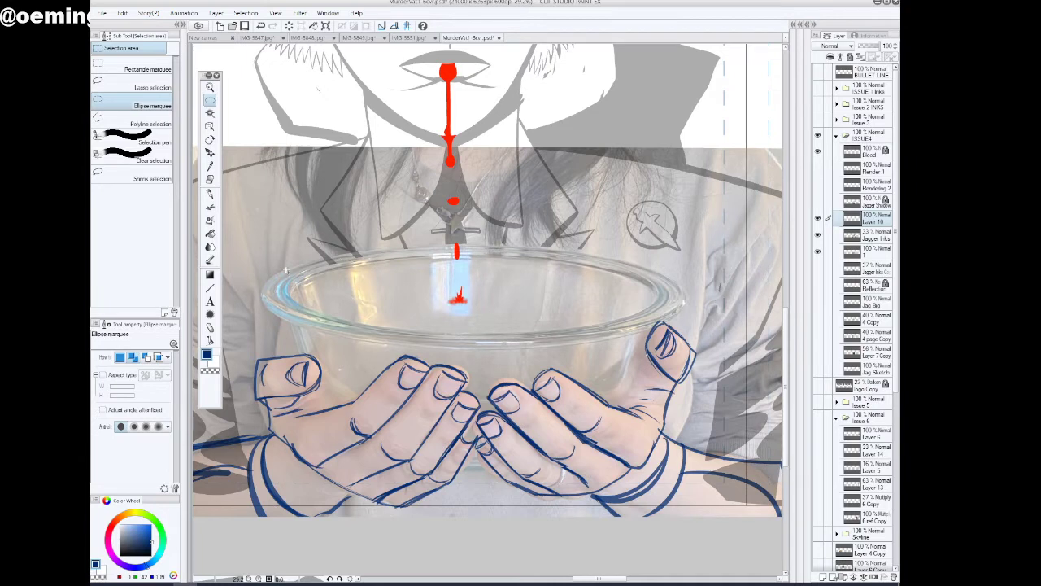
Draw thin vertical guide lines at the left and right ends of the bowl's rim with the pen
left_click(210, 194)
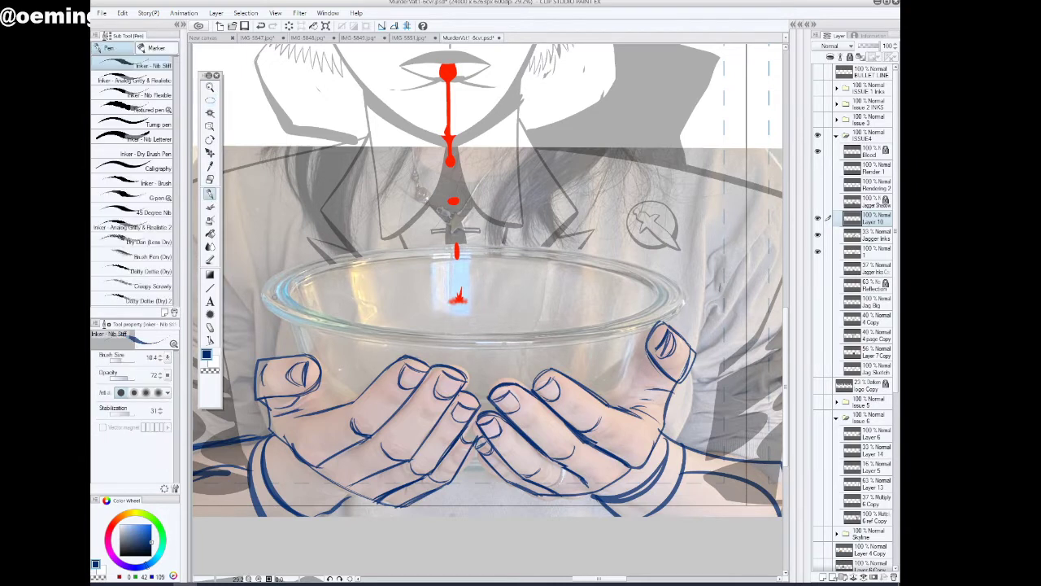
mouse_move(259, 257)
left_mouse_down()
mouse_move(263, 338)
mouse_move(264, 260)
left_mouse_up()
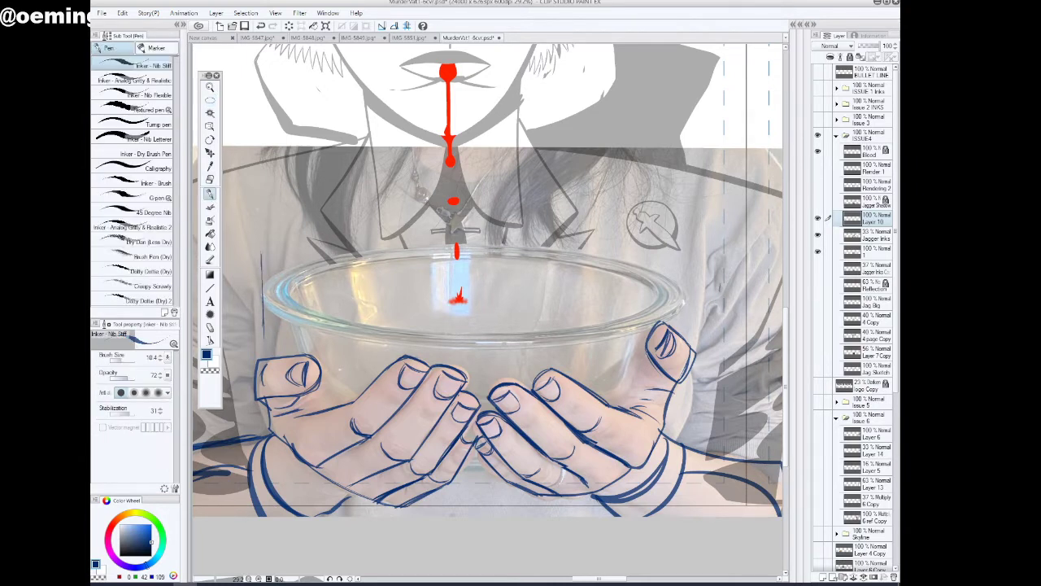
left_click_drag(683, 268, 686, 340)
Try boxing in the bowl's rim with horizontal lines and fitting an elliptical selection to its outer edge, and undo both
mouse_move(269, 250)
left_mouse_down()
mouse_move(690, 252)
mouse_move(687, 286)
left_mouse_up()
mouse_move(263, 349)
left_mouse_down()
mouse_move(683, 350)
mouse_move(265, 348)
mouse_move(254, 317)
mouse_move(261, 244)
mouse_move(688, 253)
left_mouse_up()
left_click(683, 266)
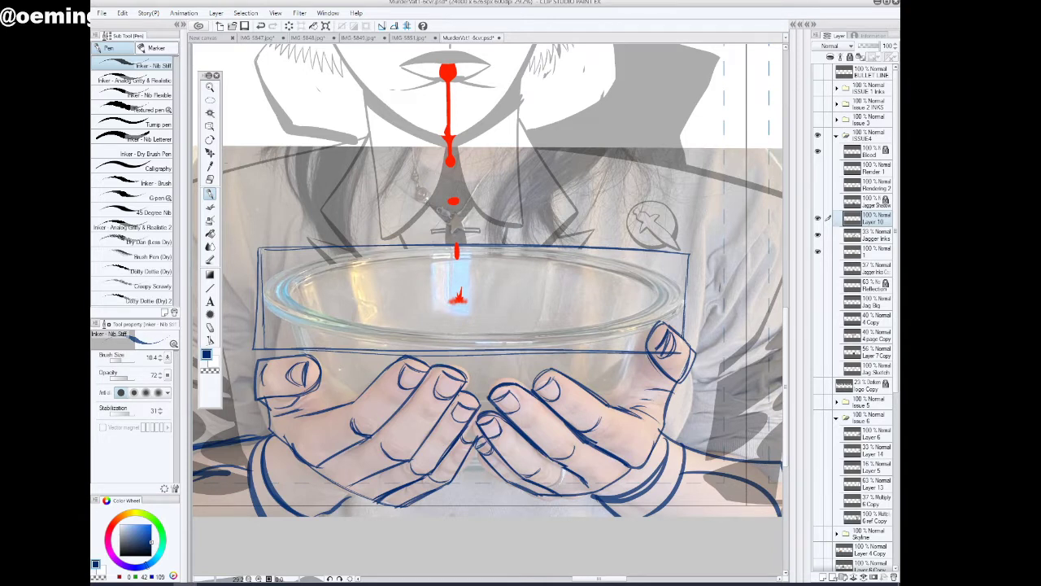
left_click(210, 99)
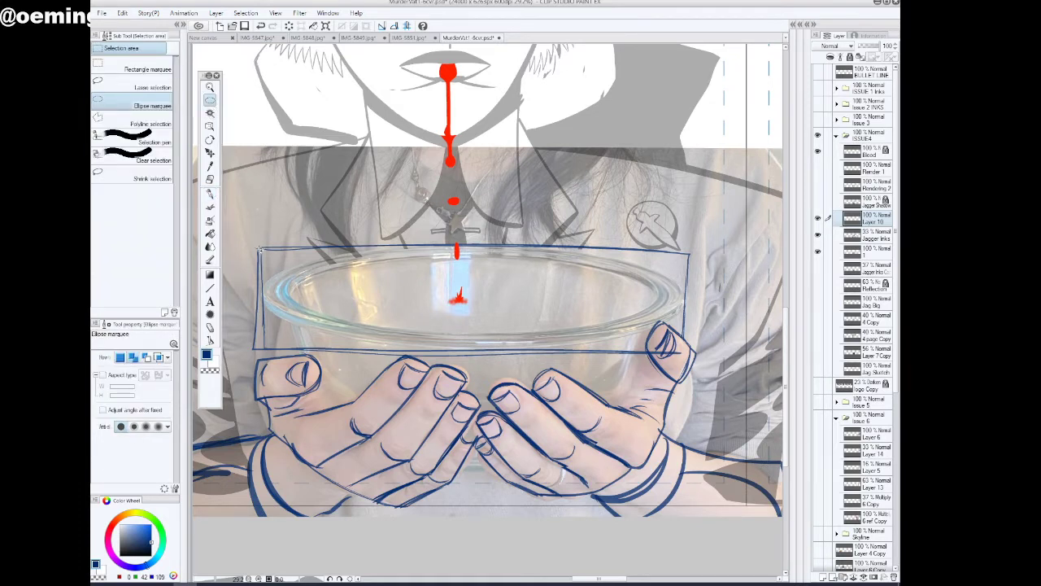
left_click_drag(259, 250, 687, 343)
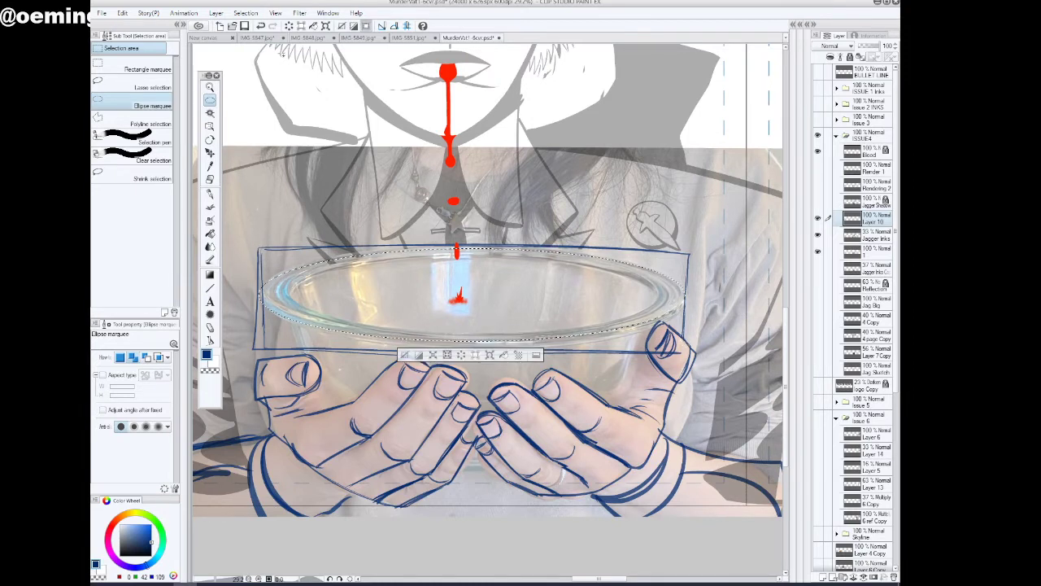
left_click(261, 26)
left_click(261, 27)
left_click(260, 27)
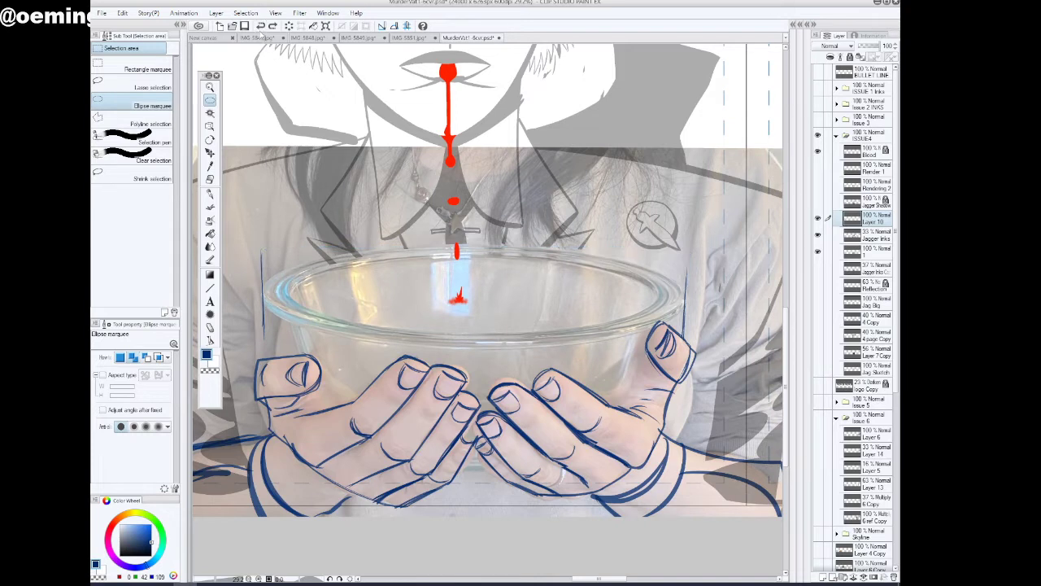
Undo the vertical guide lines and fit an elliptical selection around the bowl's outer rim
left_click(260, 27)
left_click(260, 27)
left_click(261, 27)
left_click(260, 27)
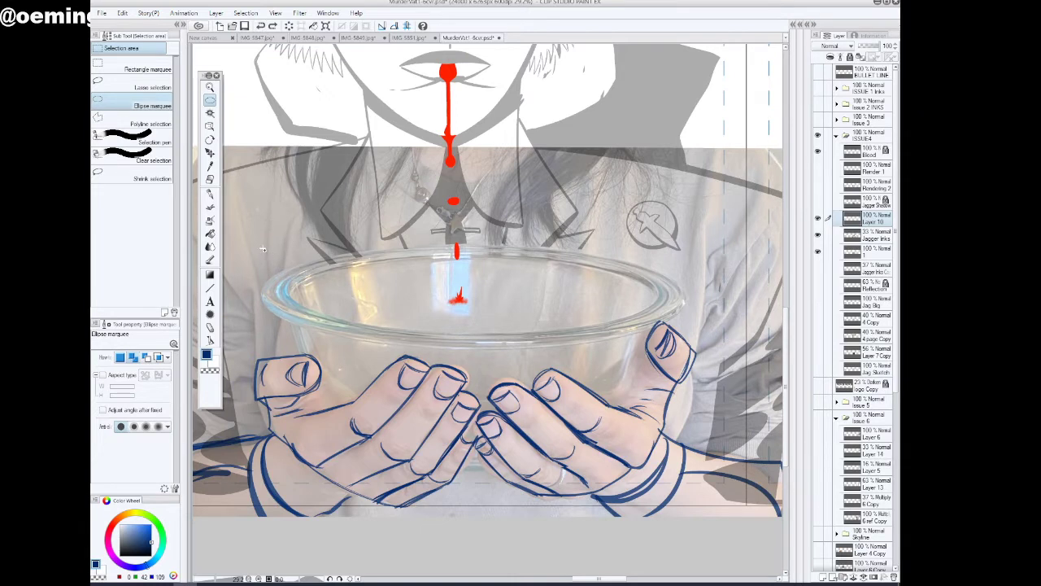
left_click_drag(262, 248, 688, 351)
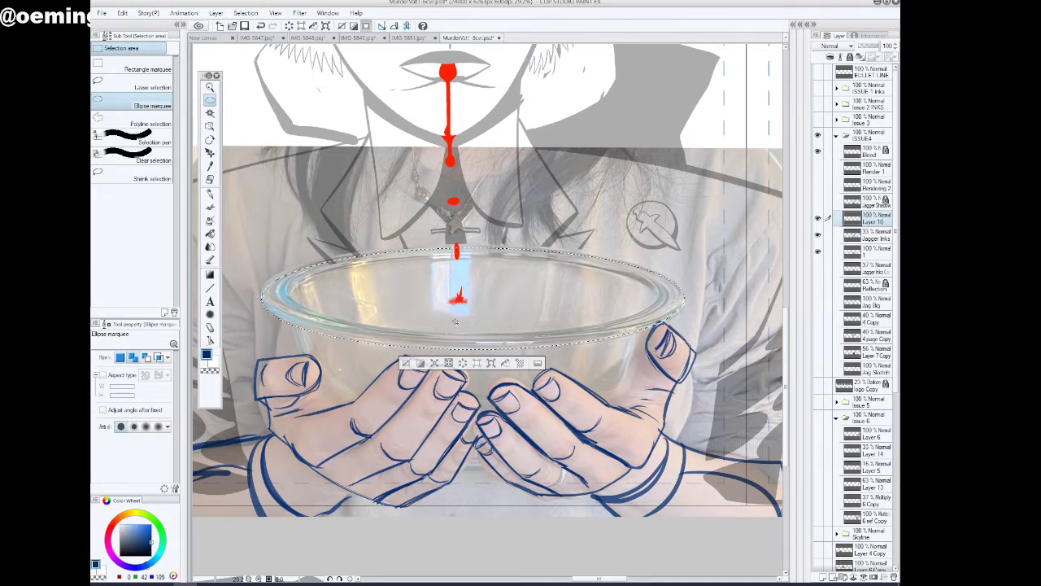
Set the drawing colour to black, outline the rim selection twice on its border, and deselect it
left_click_drag(161, 544, 163, 549)
left_click(122, 13)
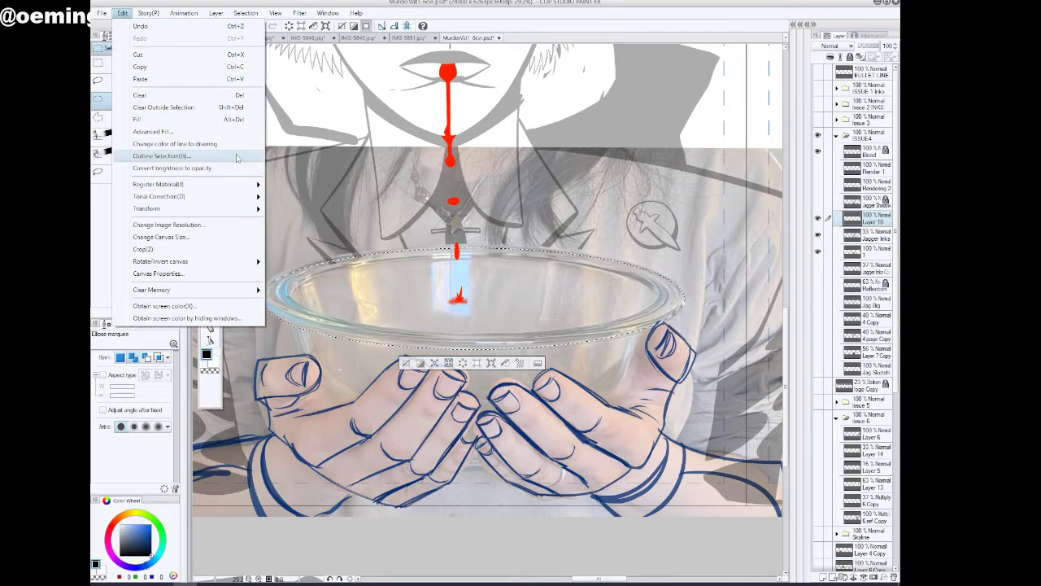
left_click(195, 156)
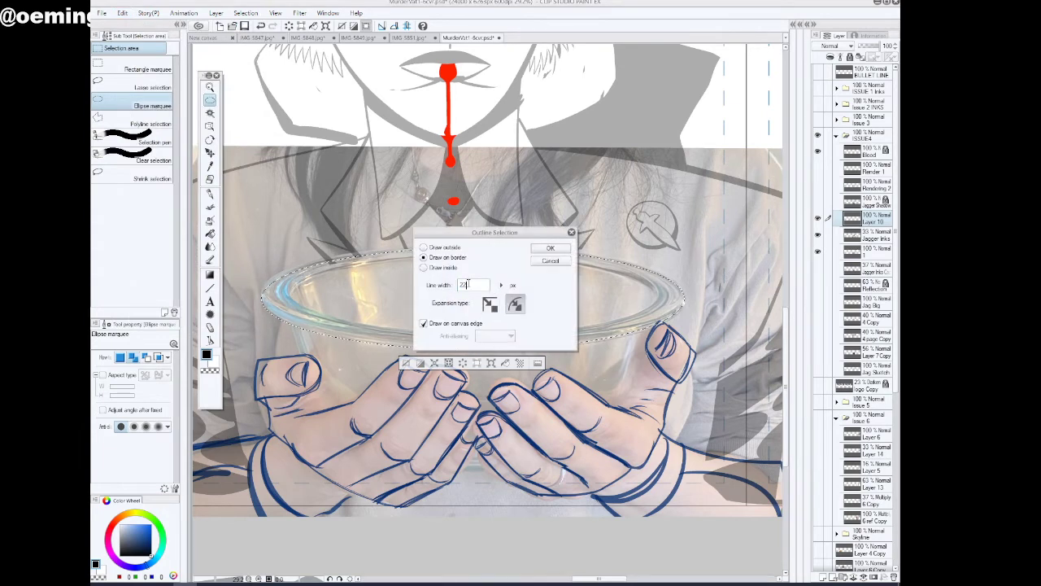
double_click(468, 284)
left_click(550, 247)
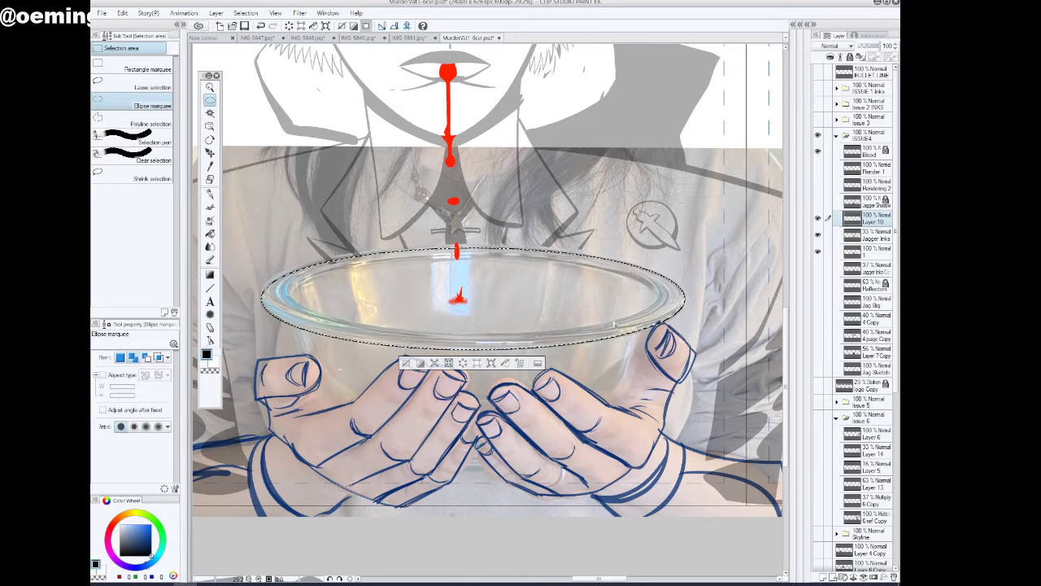
left_click(122, 13)
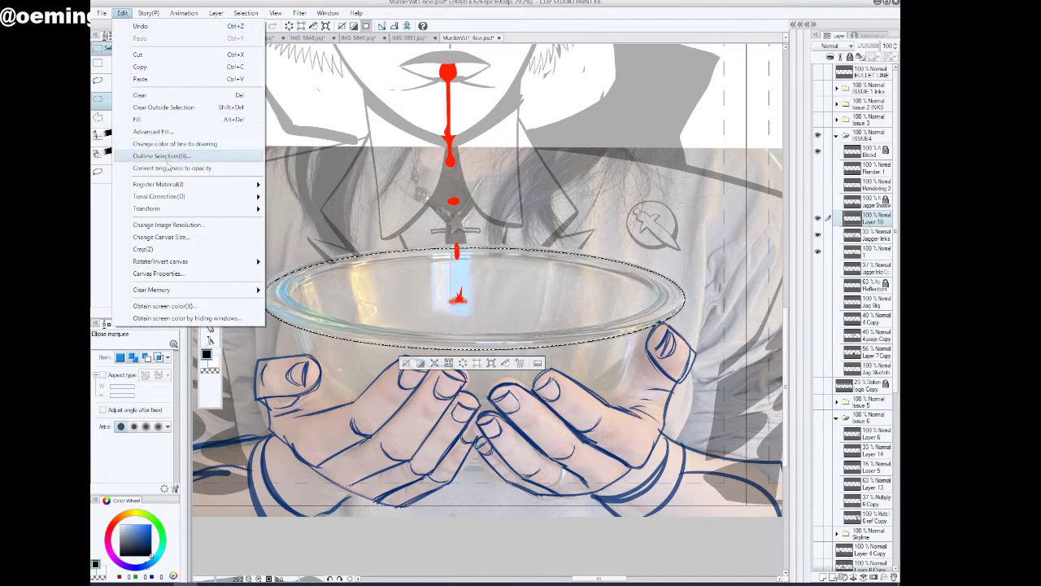
left_click(162, 163)
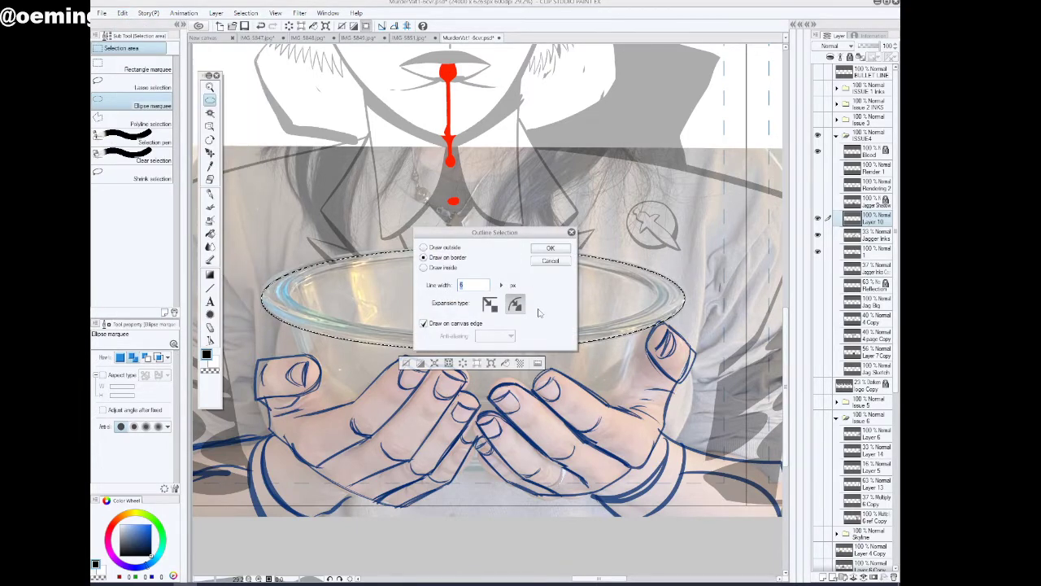
left_click(549, 247)
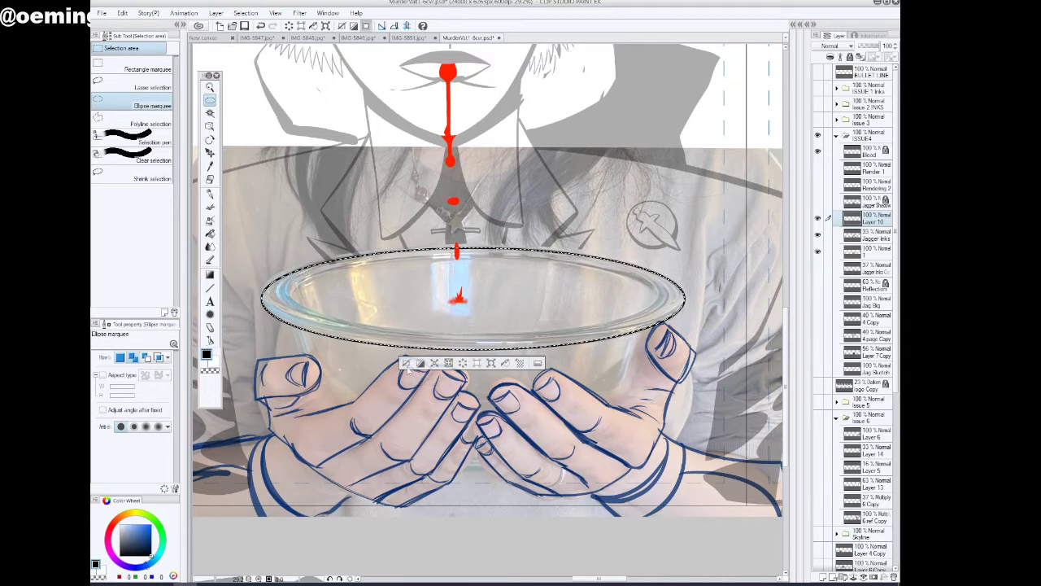
left_click(406, 365)
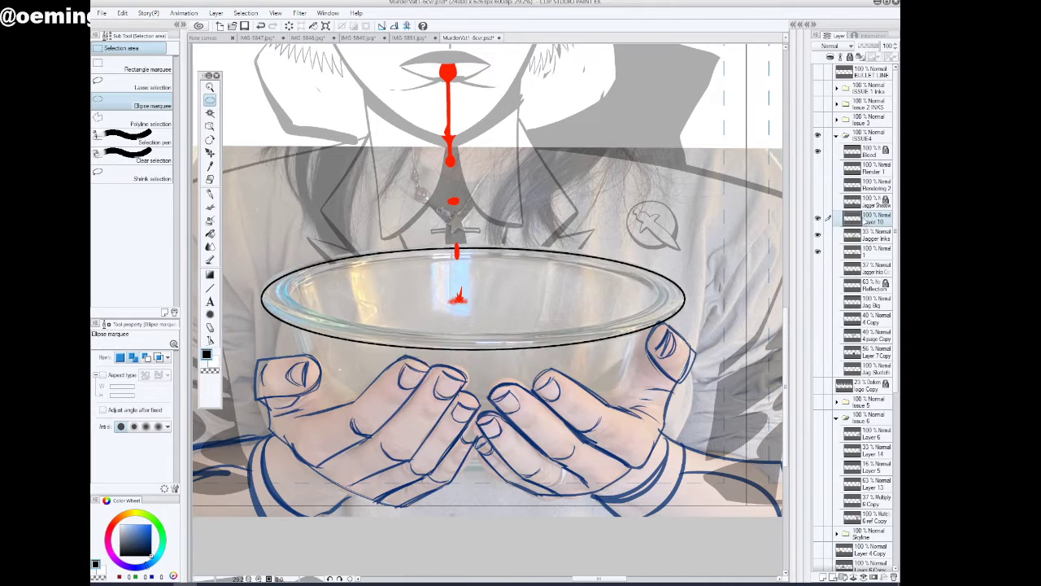
Duplicate the layer with the rim ellipse and scale the copy up to 106% as a second, outer ellipse
right_click(869, 221)
left_click(811, 279)
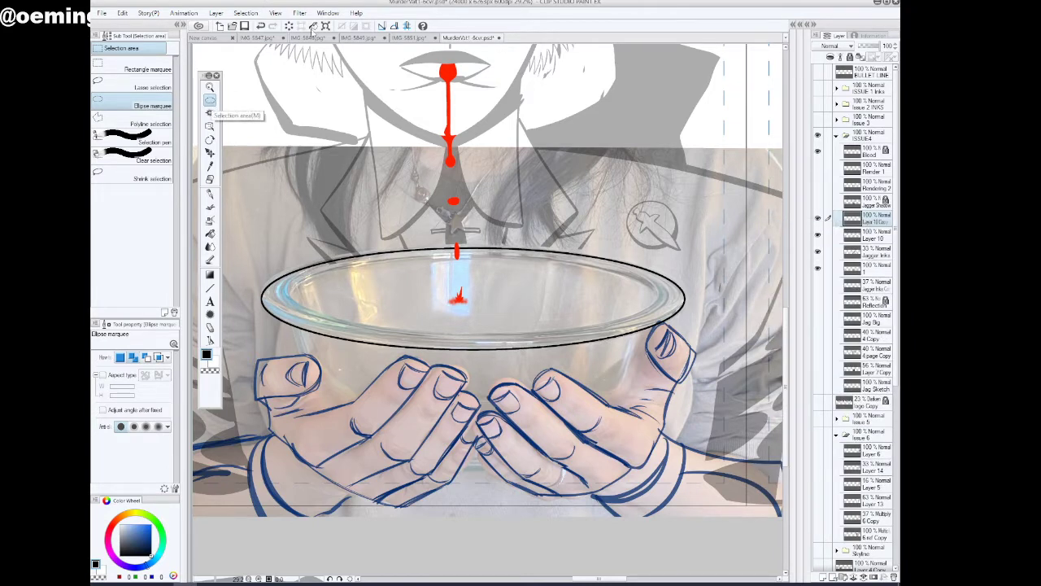
key("ctrl+t")
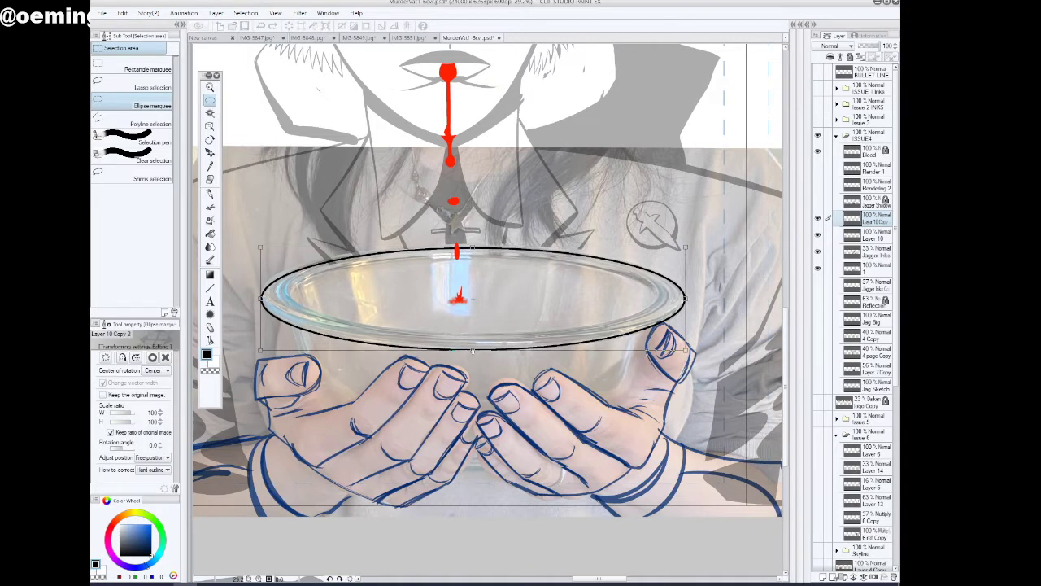
left_click_drag(472, 351, 473, 355)
left_click_drag(473, 246, 472, 244)
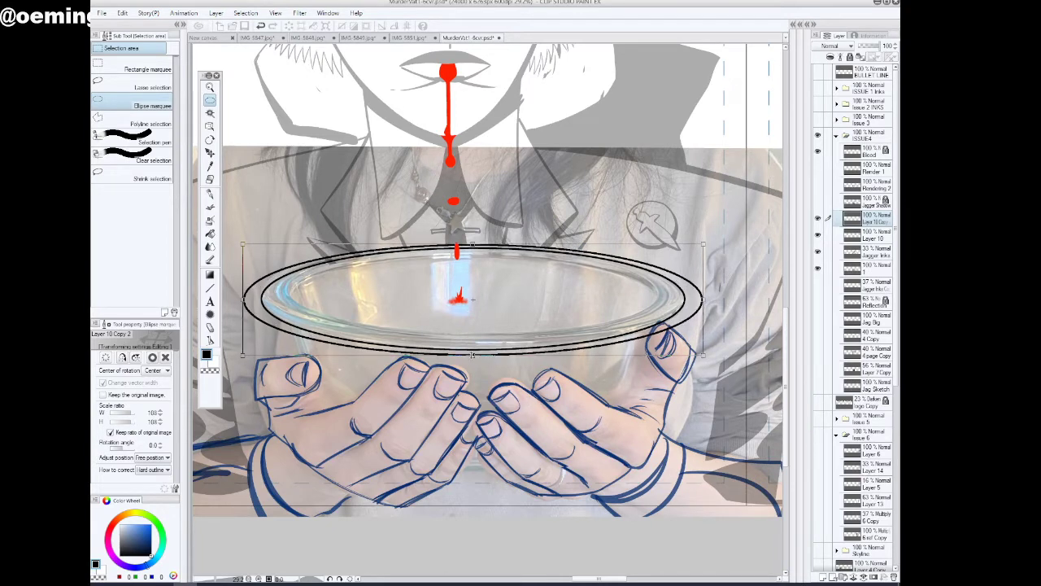
left_click_drag(473, 355, 472, 353)
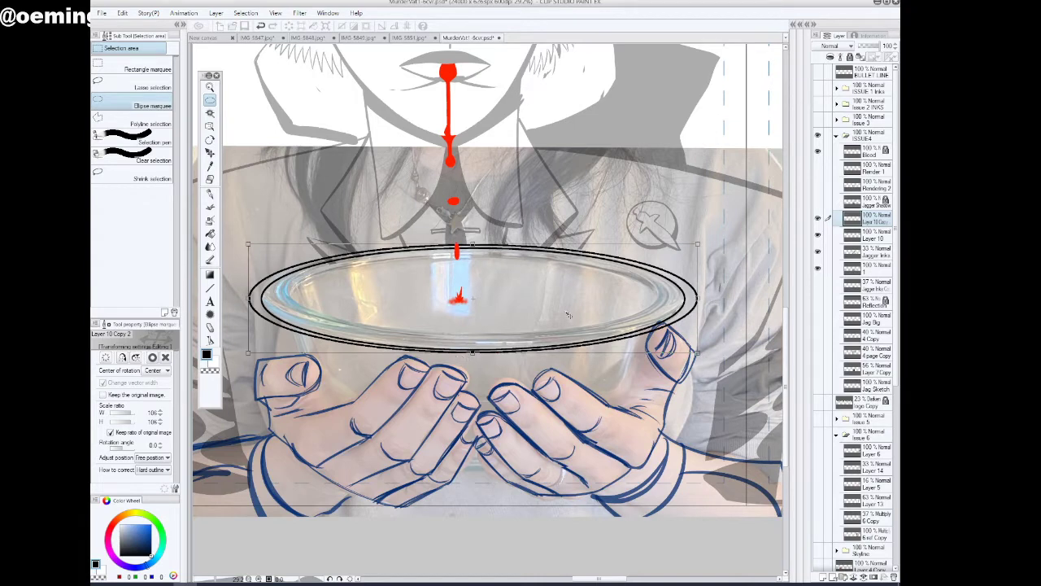
left_click(209, 105)
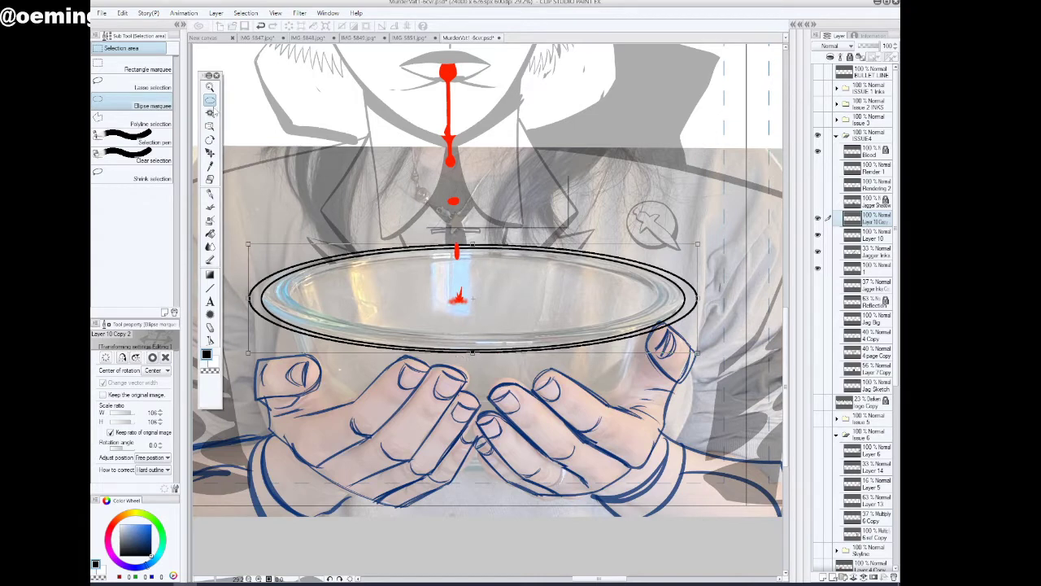
left_click(462, 216)
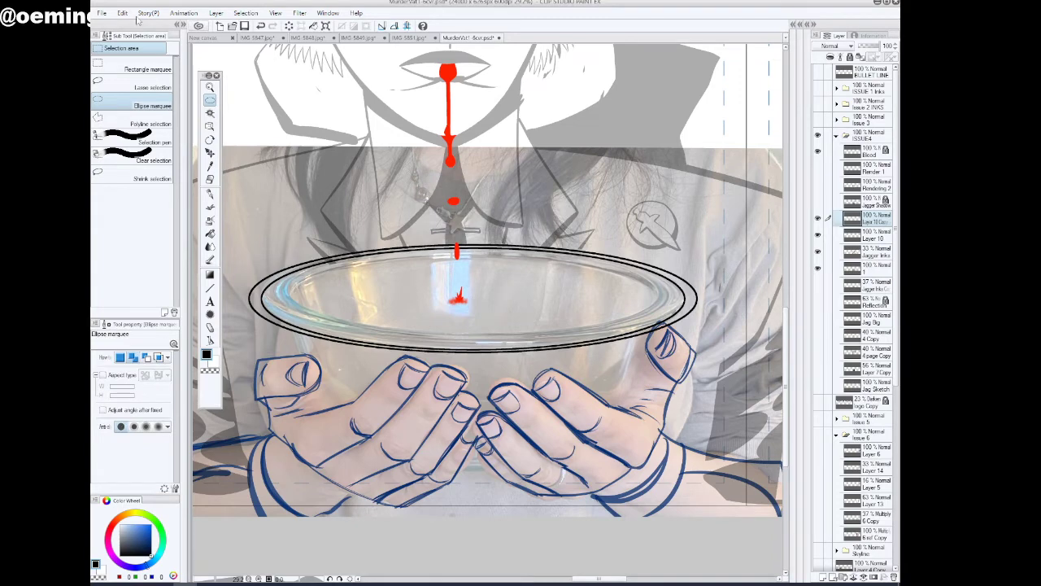
Free-transform the outer ellipse so its lower edge extends further down, widening the front of the rim
left_click(122, 13)
mouse_move(213, 213)
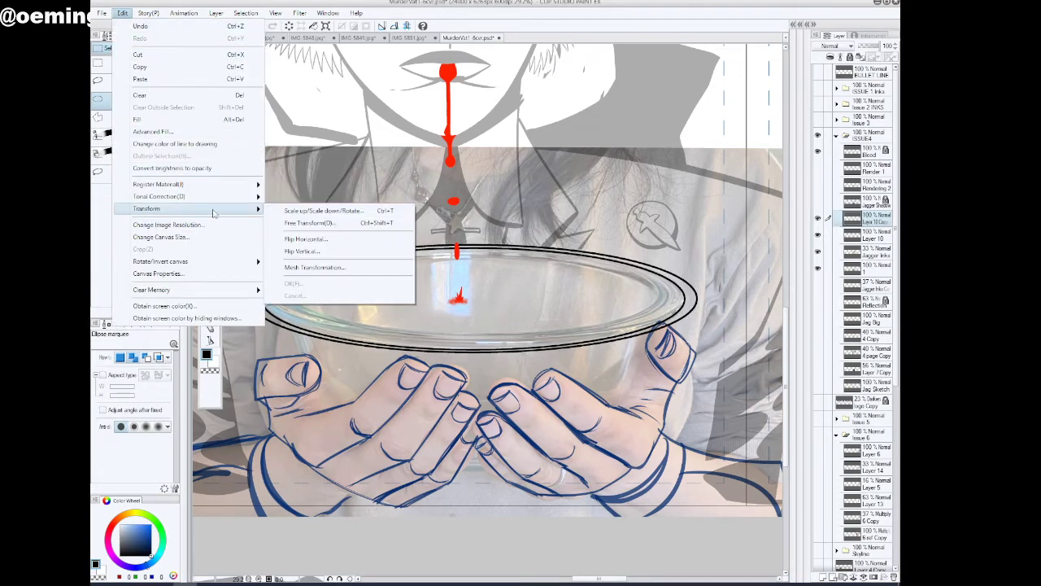
left_click(350, 223)
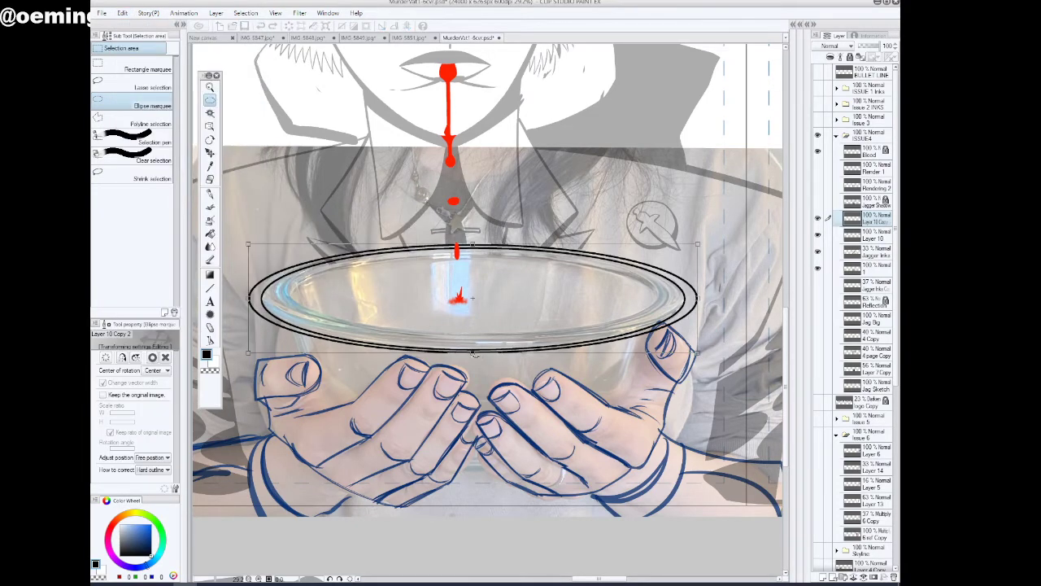
mouse_move(473, 355)
left_mouse_down()
mouse_move(471, 365)
mouse_move(473, 356)
left_mouse_up()
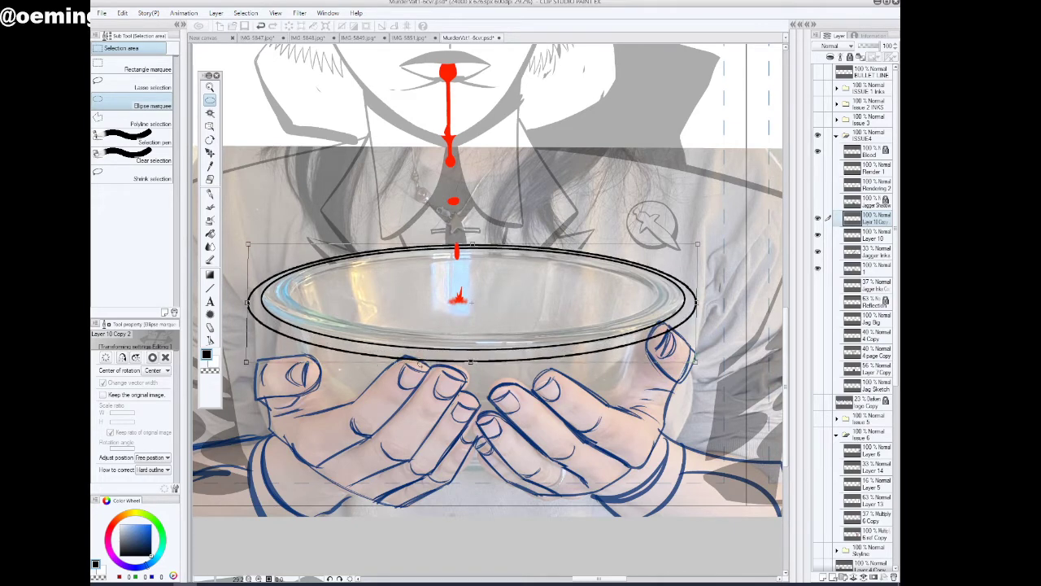
left_click(212, 104)
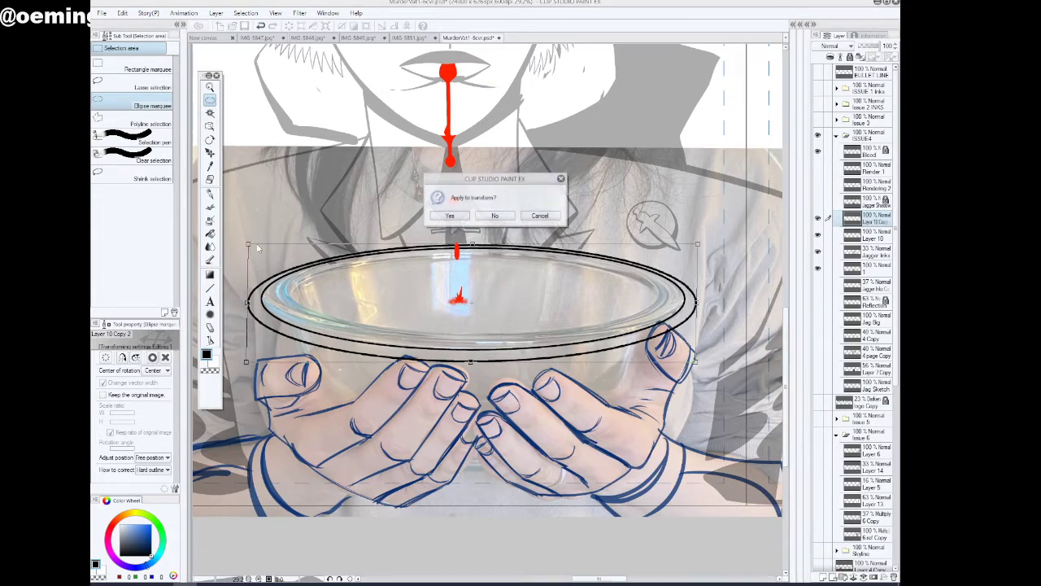
left_click(458, 216)
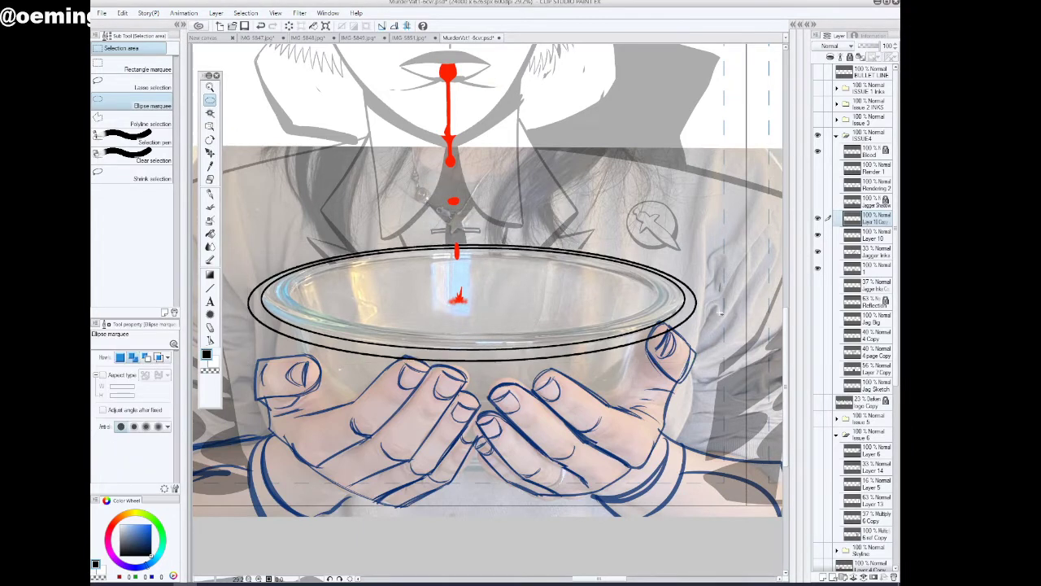
Merge the outer ellipse down into Layer 10 and toggle that layer's visibility to compare the rim with the photo
key("ctrl+e")
left_click(820, 219)
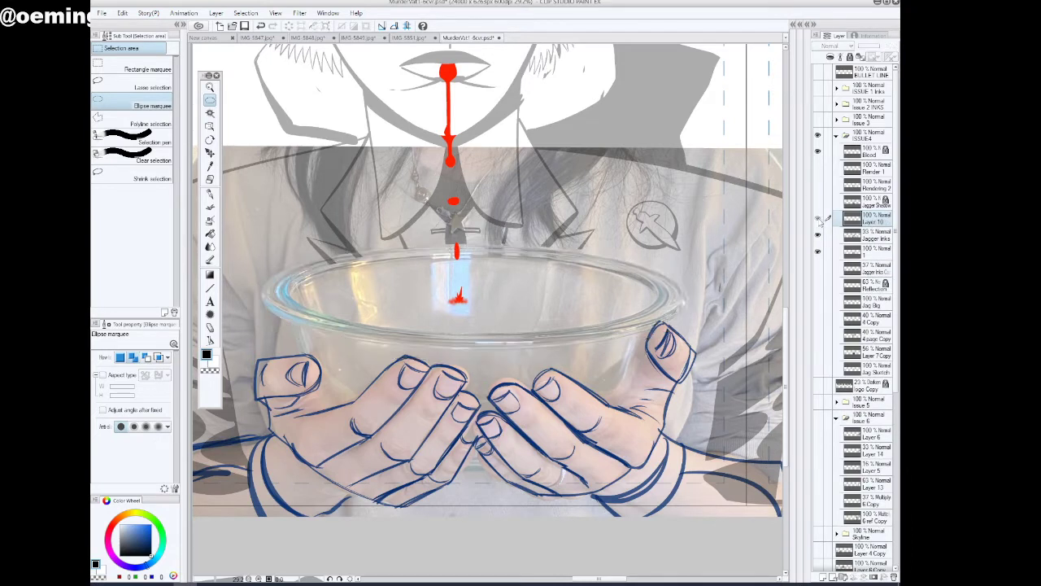
left_click(819, 220)
left_click(819, 220)
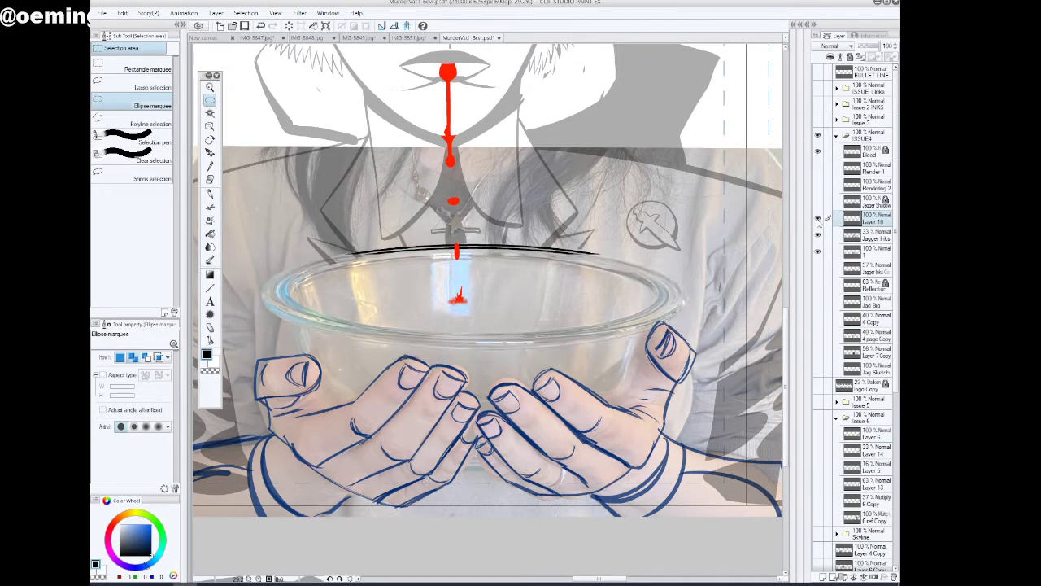
left_click(819, 220)
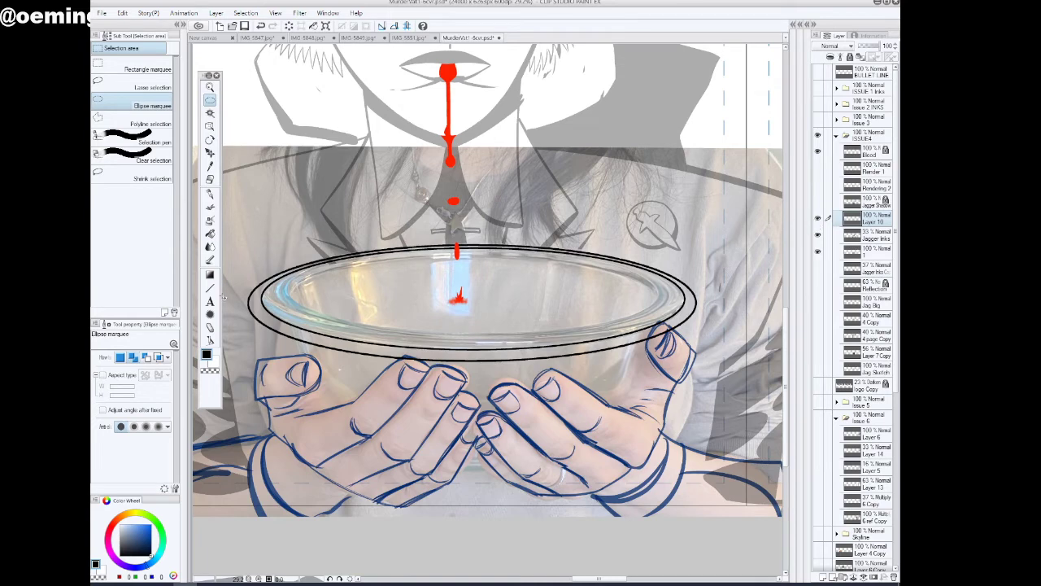
Draw a curve at brush size 12 across the bowl between the two ends of its rim
left_click(210, 288)
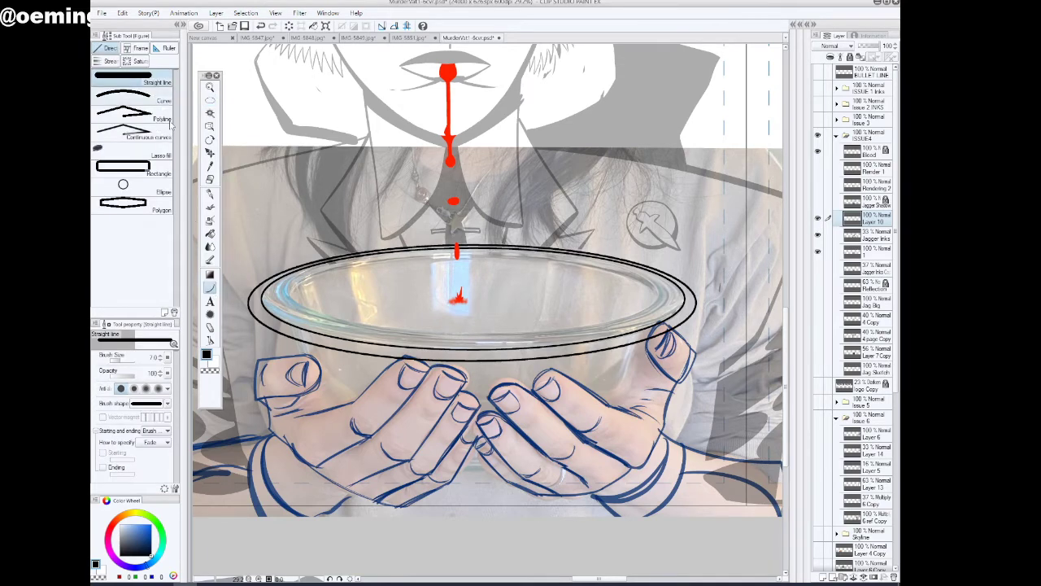
left_click(154, 96)
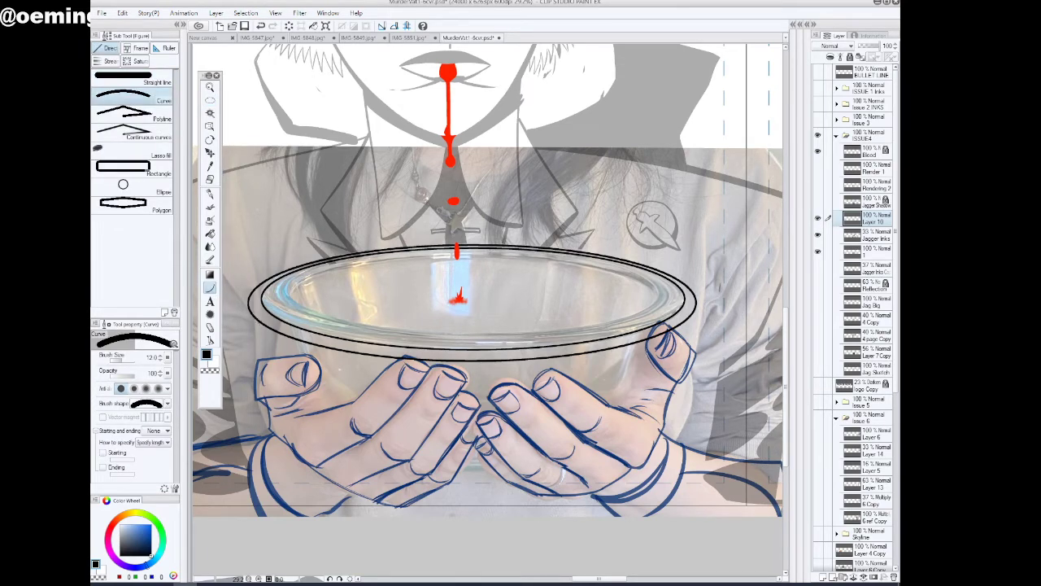
left_click_drag(261, 322, 694, 310)
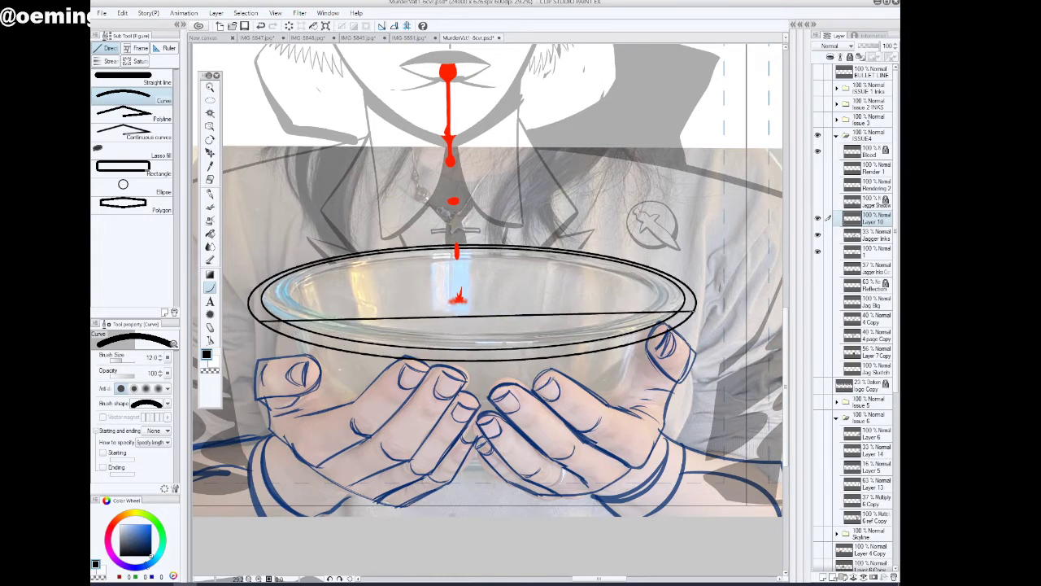
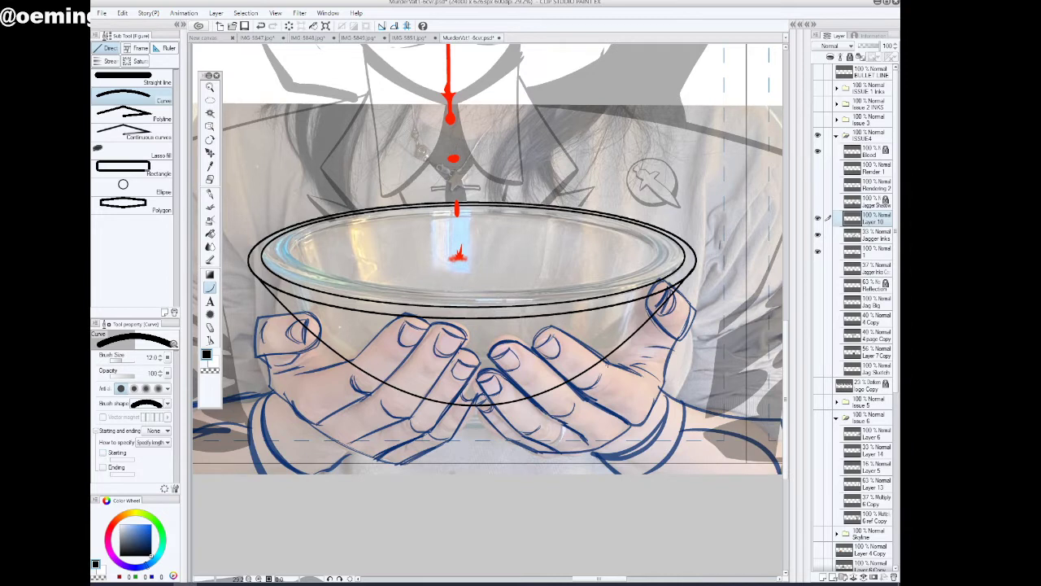
Undo the curve across the bowl and set the Inker - Analog Gritty & Realistic pen to size 52.6 with stabilization 100
left_click(261, 25)
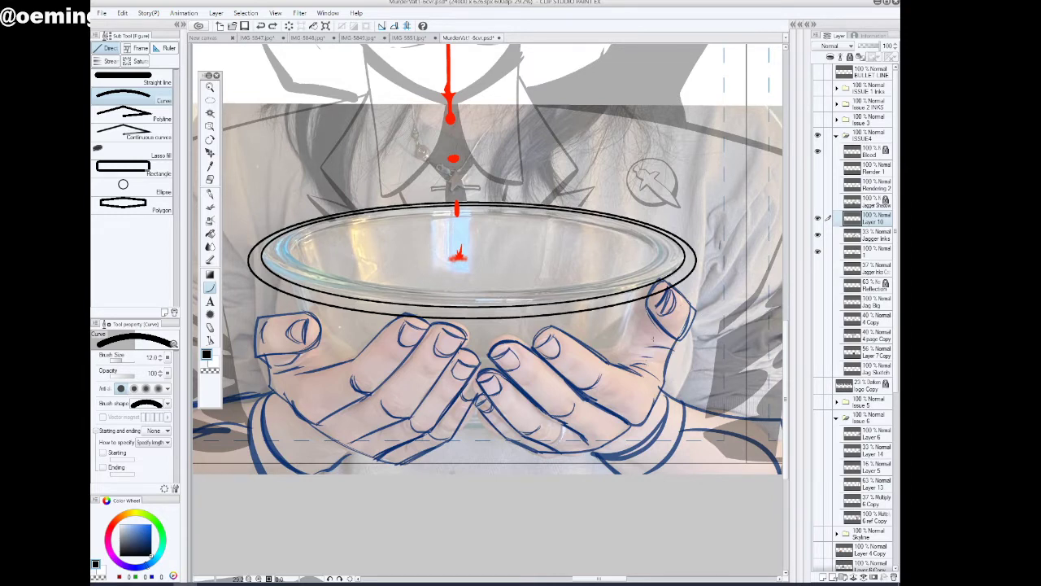
key("p")
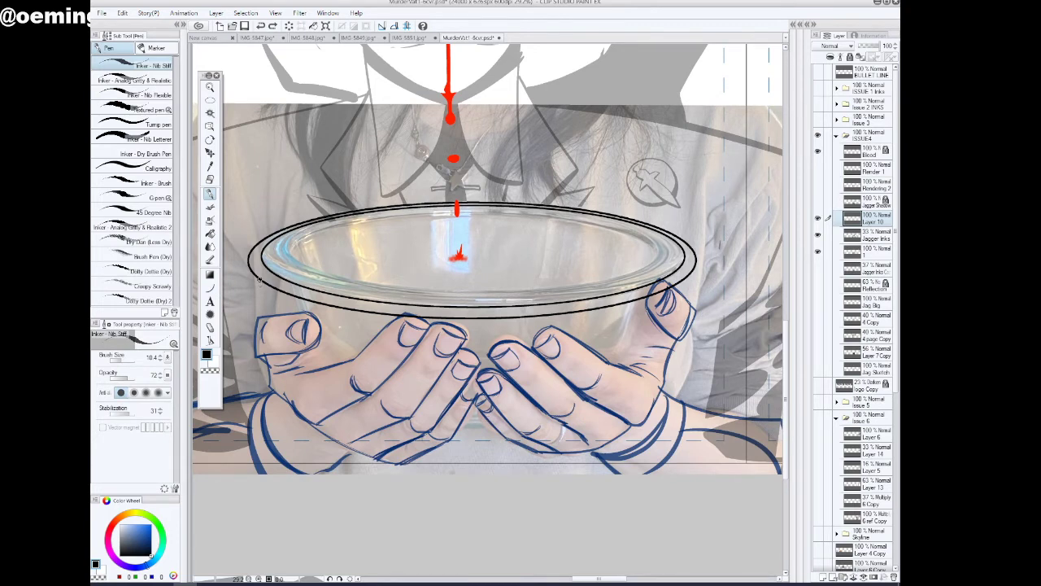
left_click(125, 360)
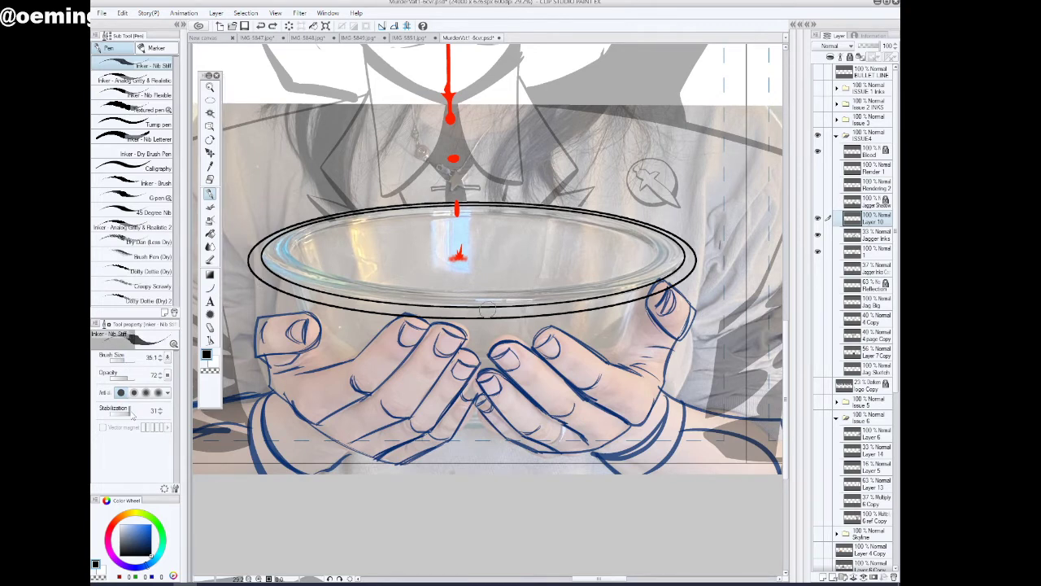
left_click(133, 412)
left_click(136, 411)
left_click(150, 80)
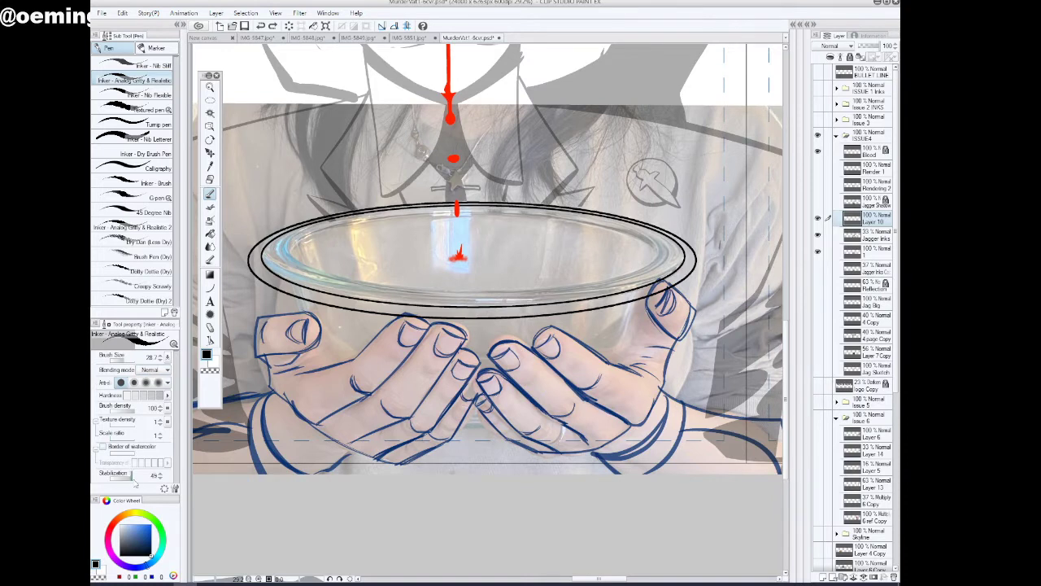
left_click(135, 477)
left_click(126, 358)
Ink both curved sides of the bowl below the rim and join them with a thick curved base line across the hands
left_click_drag(260, 277, 283, 335)
mouse_move(683, 279)
left_mouse_down()
mouse_move(668, 325)
mouse_move(614, 365)
left_mouse_up()
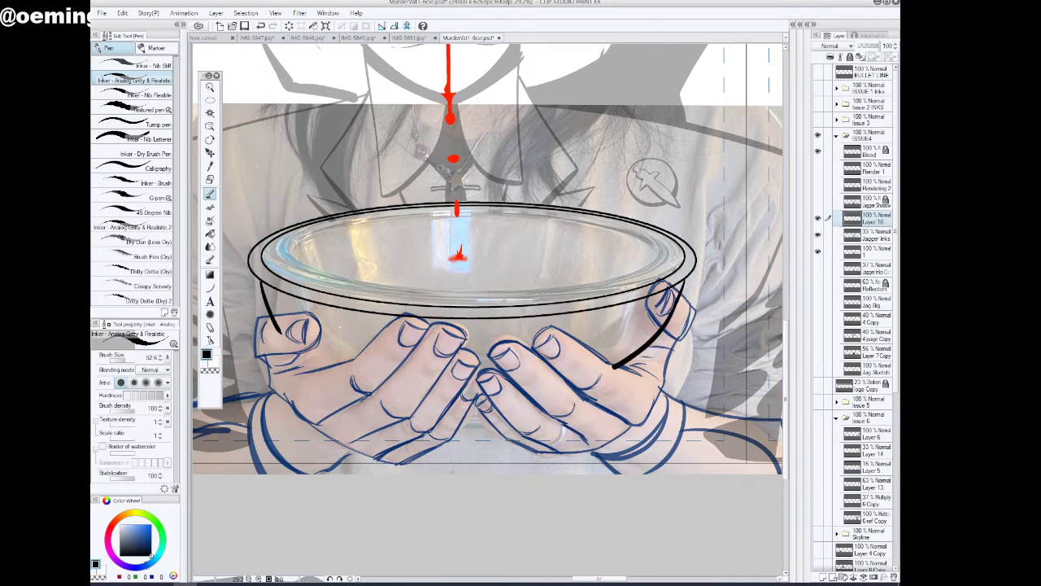
left_click_drag(273, 315, 338, 376)
left_click_drag(282, 333, 343, 377)
mouse_move(616, 366)
left_mouse_down()
mouse_move(539, 384)
mouse_move(405, 393)
mouse_move(338, 376)
left_mouse_up()
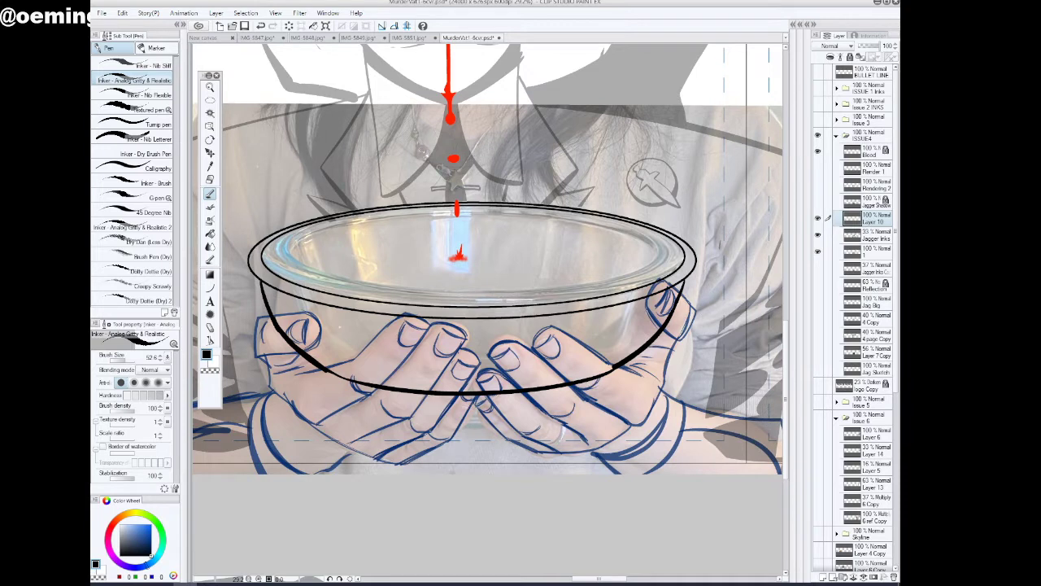
Lasso the bowl's base line between the two side curves, delete it and clear the selection
left_click(210, 100)
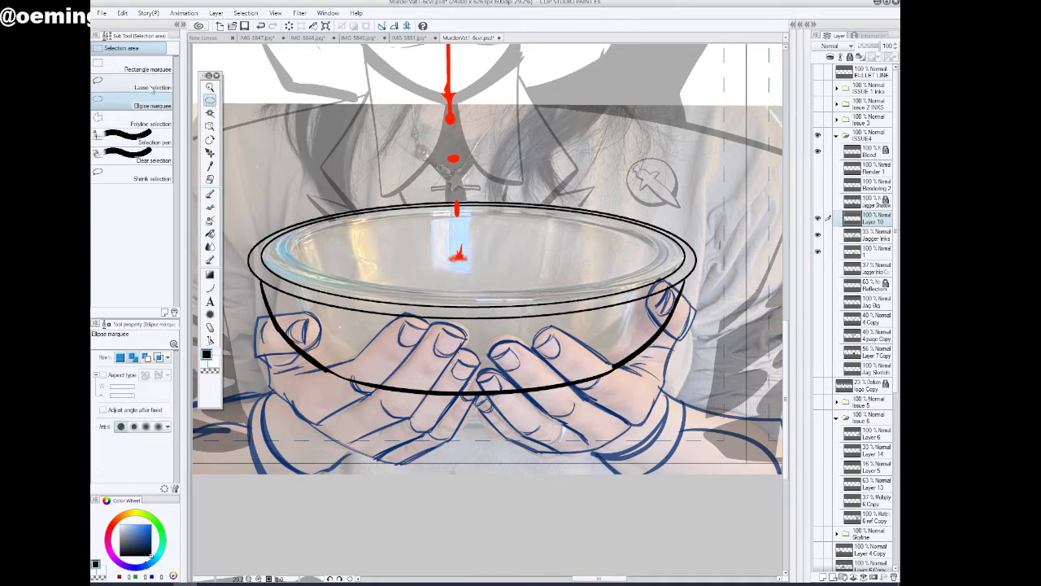
left_click(151, 88)
mouse_move(321, 372)
left_mouse_down()
mouse_move(530, 378)
mouse_move(471, 365)
mouse_move(609, 364)
mouse_move(577, 403)
mouse_move(415, 425)
mouse_move(327, 374)
left_mouse_up()
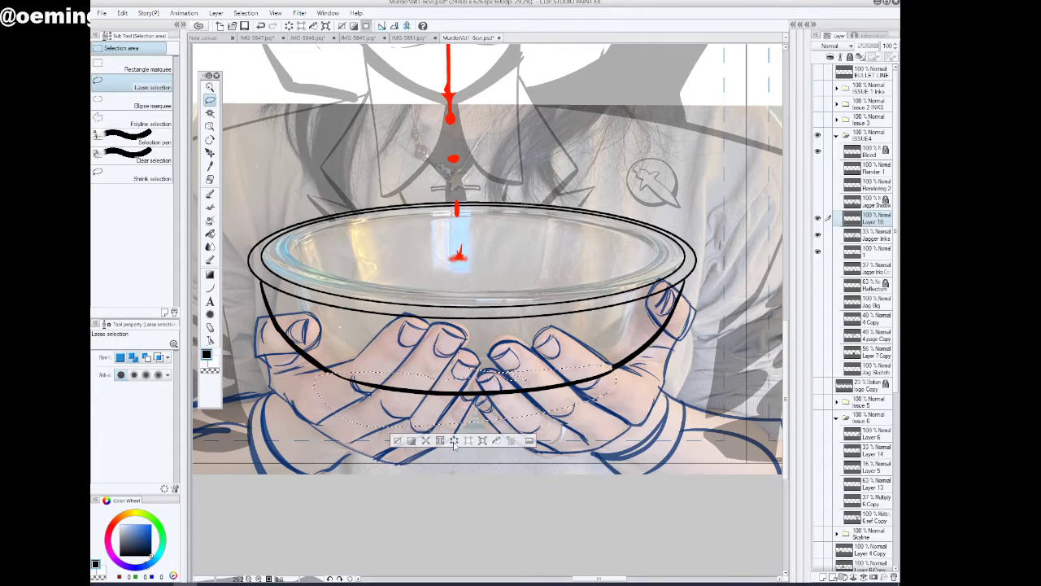
left_click(452, 442)
left_click(396, 440)
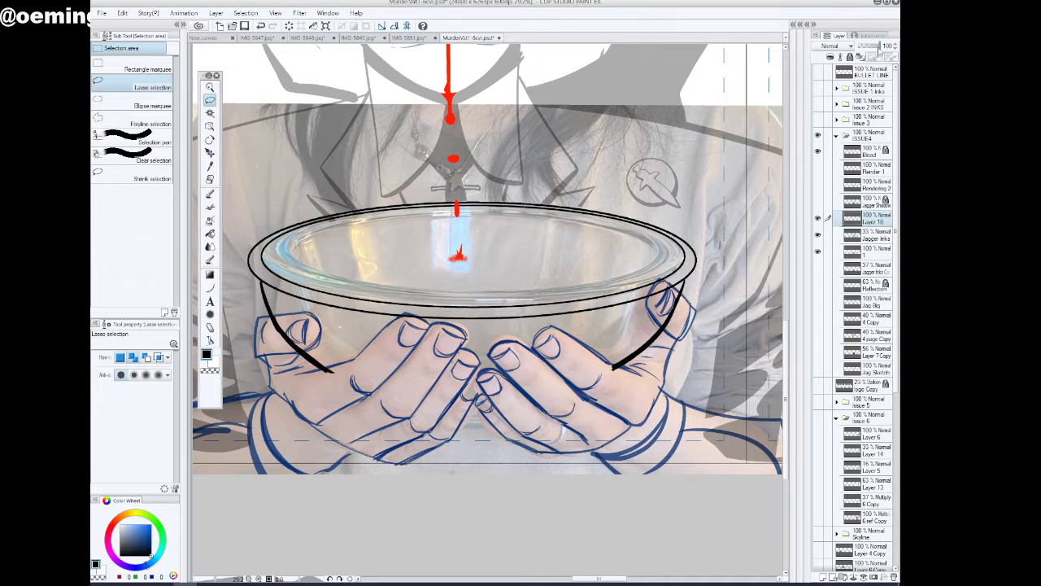
Lower the opacity of Layer 10 to 35% and of the reference photo layer 1 to 40%
left_click_drag(880, 49, 864, 49)
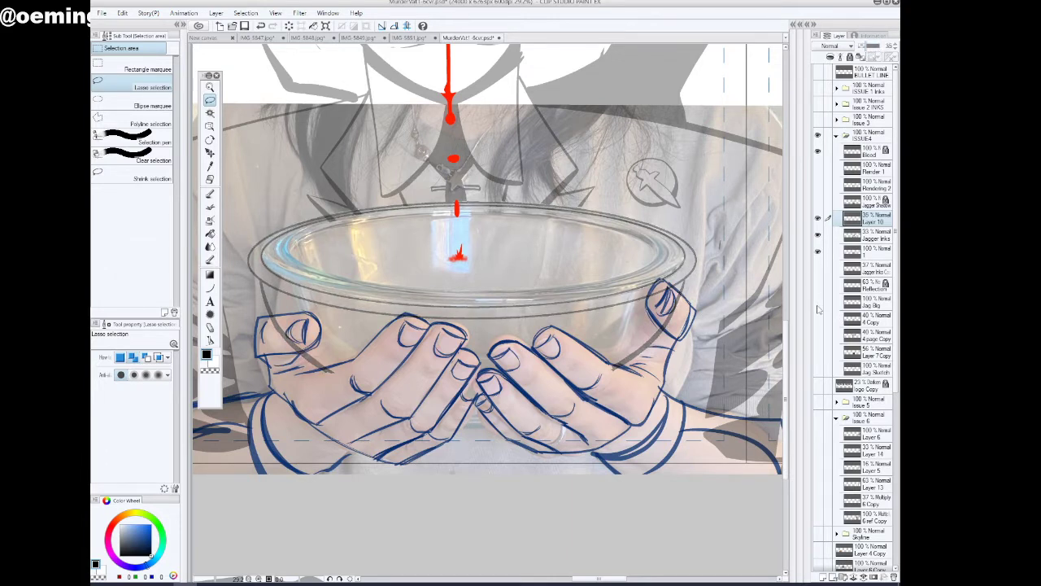
left_click(818, 234)
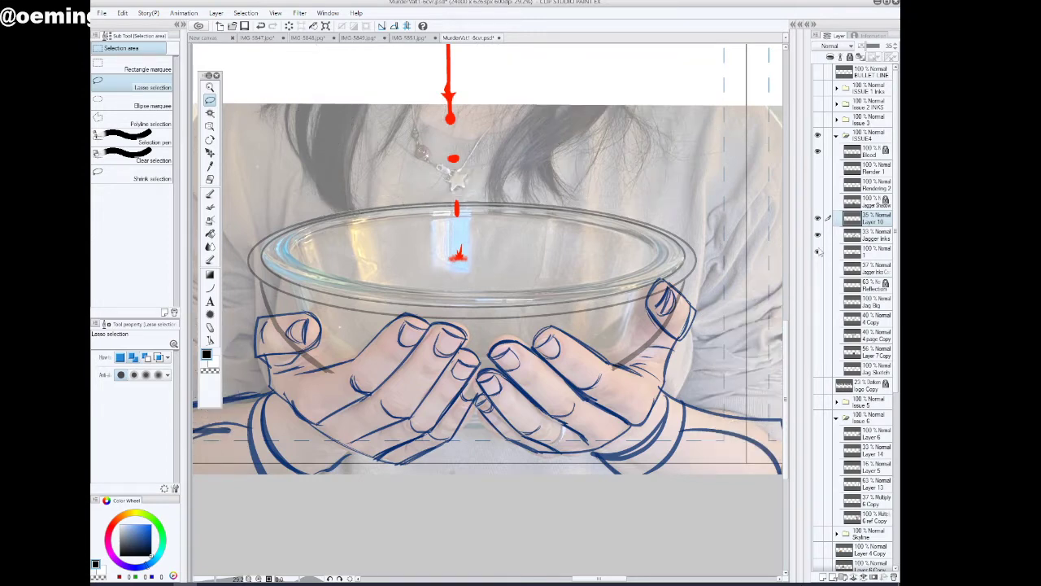
left_click(817, 250)
left_click(817, 251)
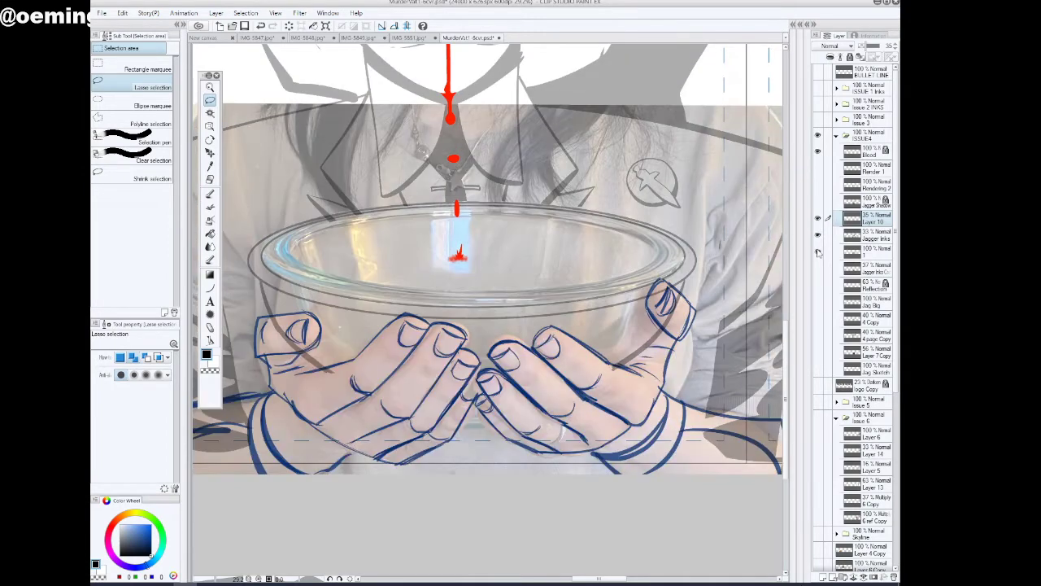
left_click(869, 250)
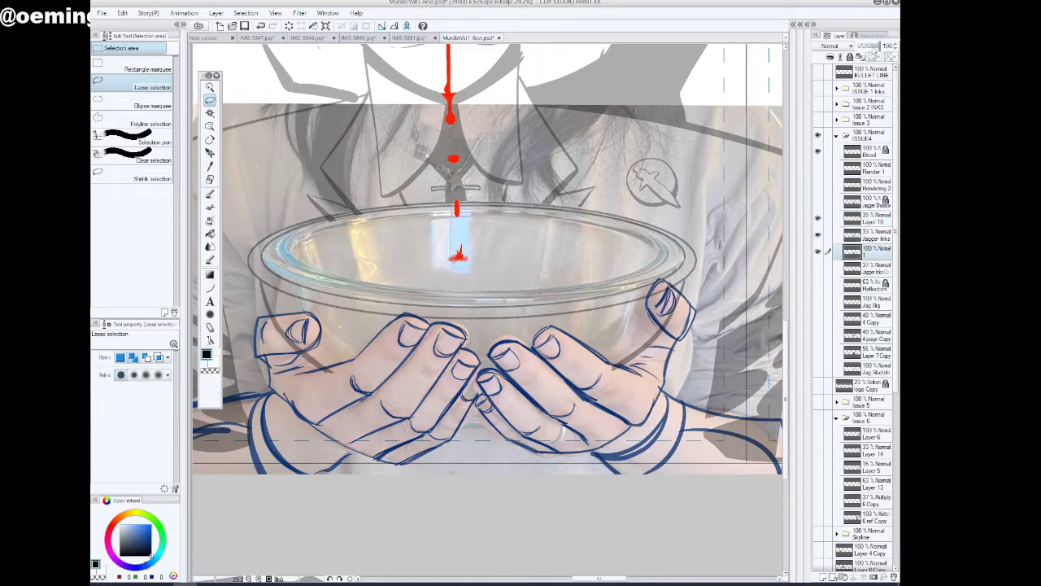
left_click_drag(880, 46, 868, 46)
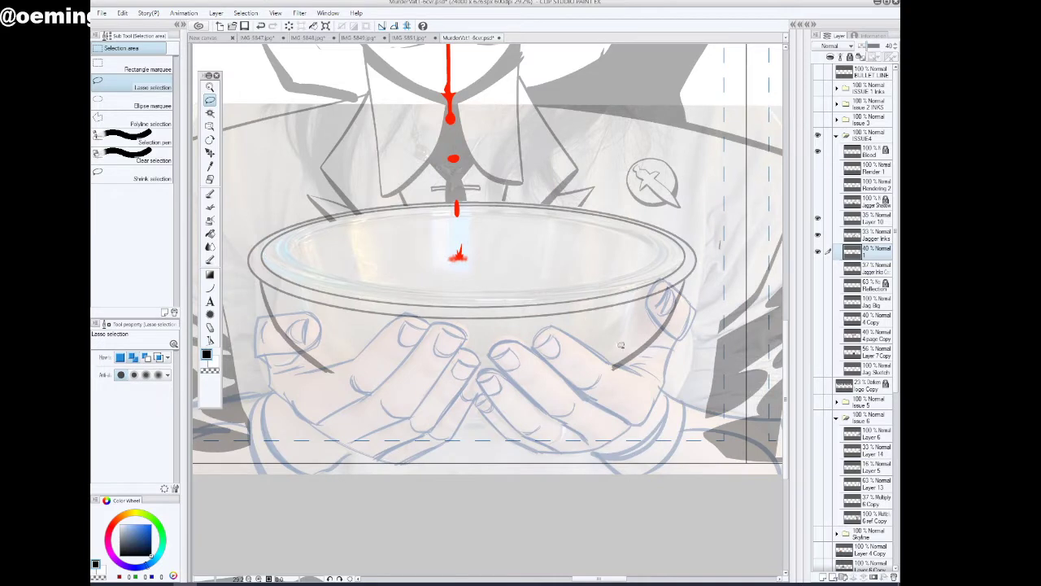
Check the bowl lines by toggling Layer 10's visibility and add a new raster layer above it
left_click(871, 218)
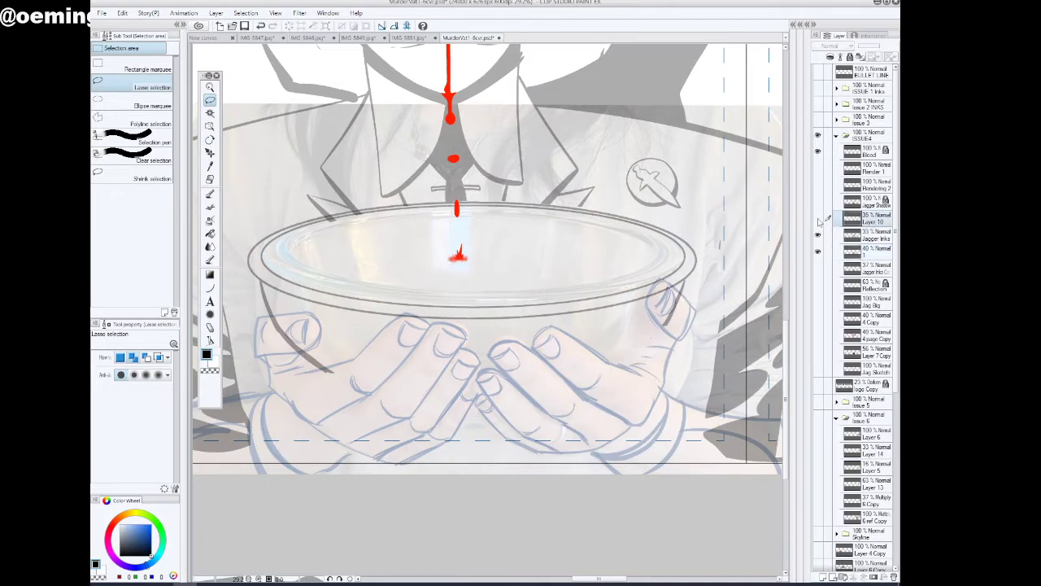
left_click(819, 218)
left_click(819, 218)
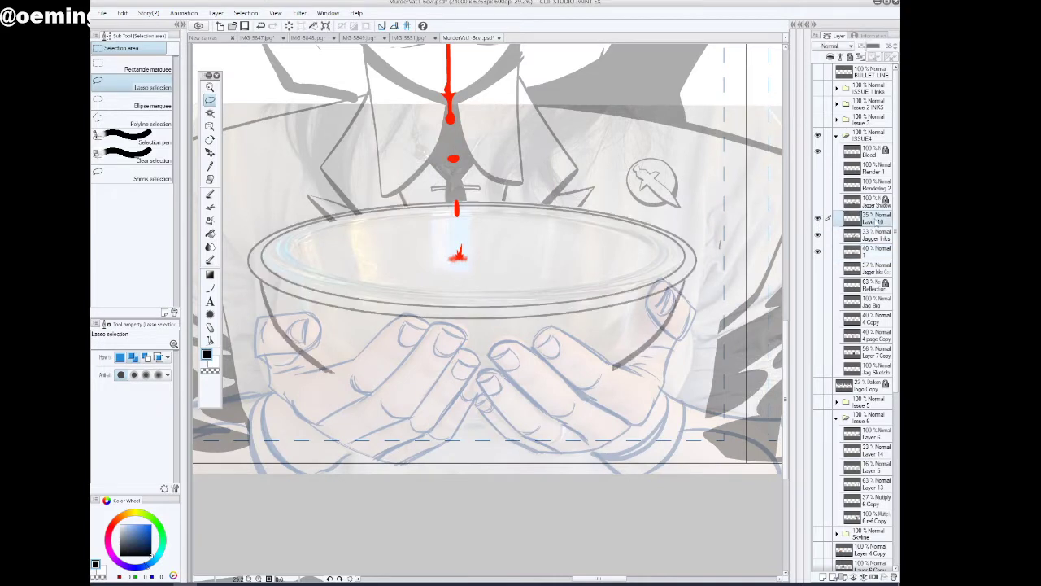
left_click(824, 577)
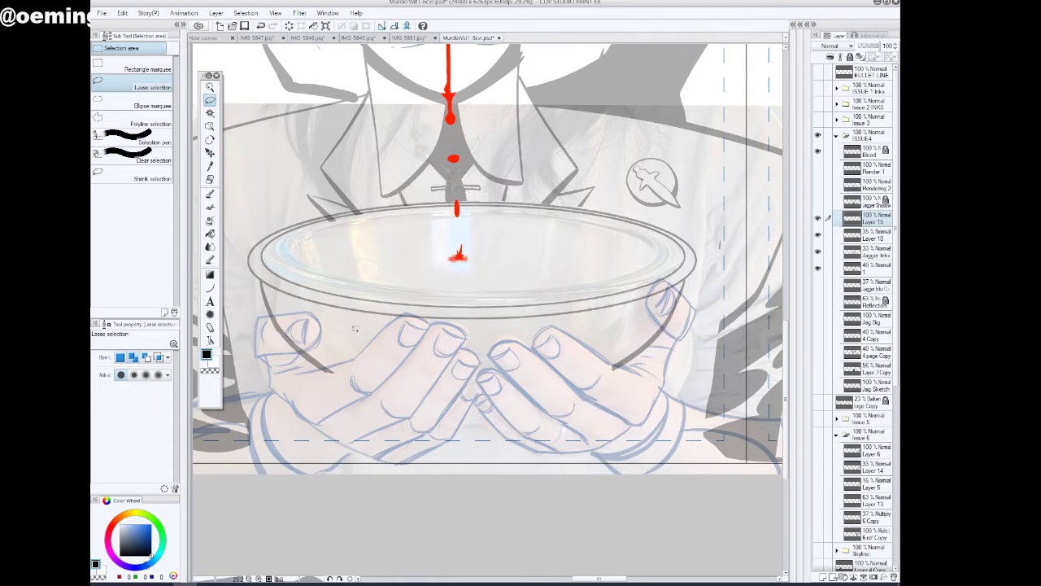
Lasso the thumb beside the bowl's right edge and make the reference photo layer 1 active, checking it by toggling its visibility
left_click(210, 88)
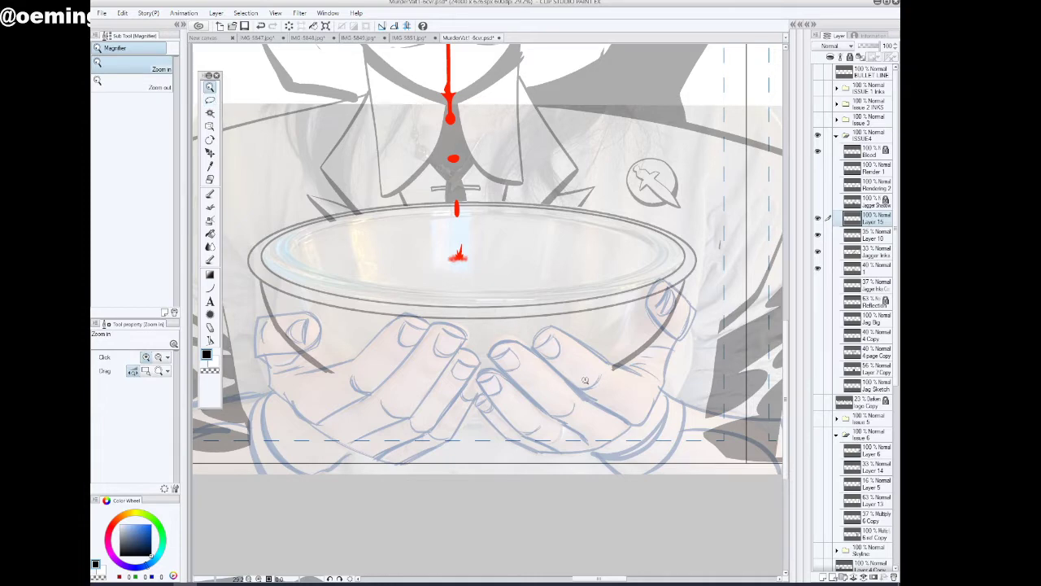
left_click_drag(591, 376, 512, 332)
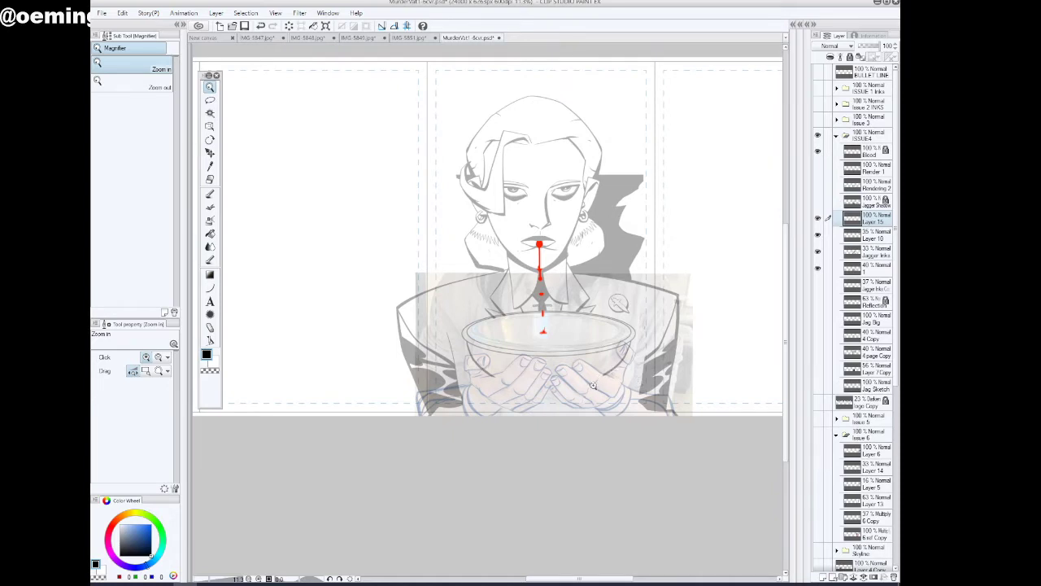
left_click(632, 367)
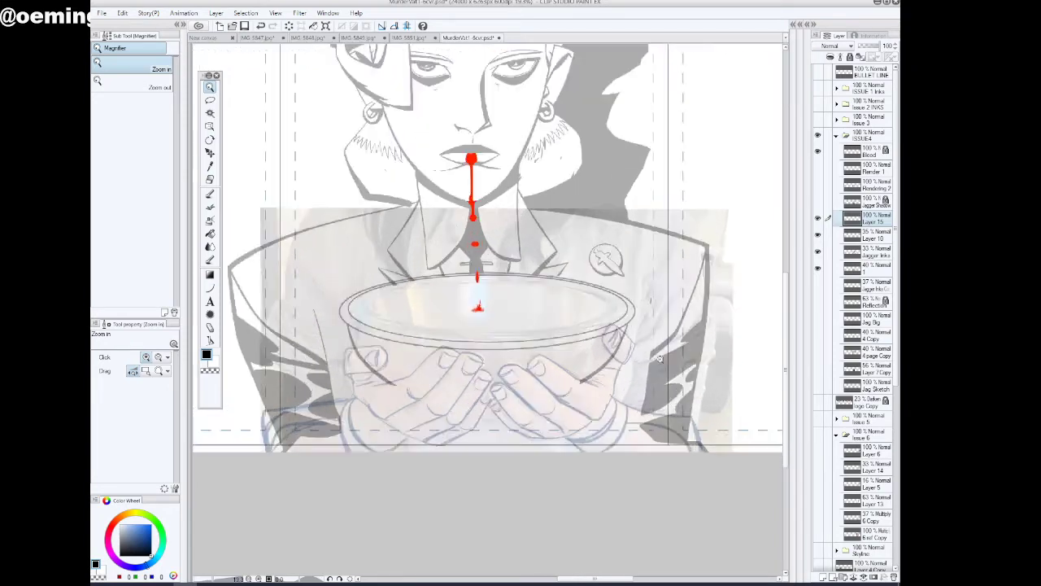
left_click(210, 101)
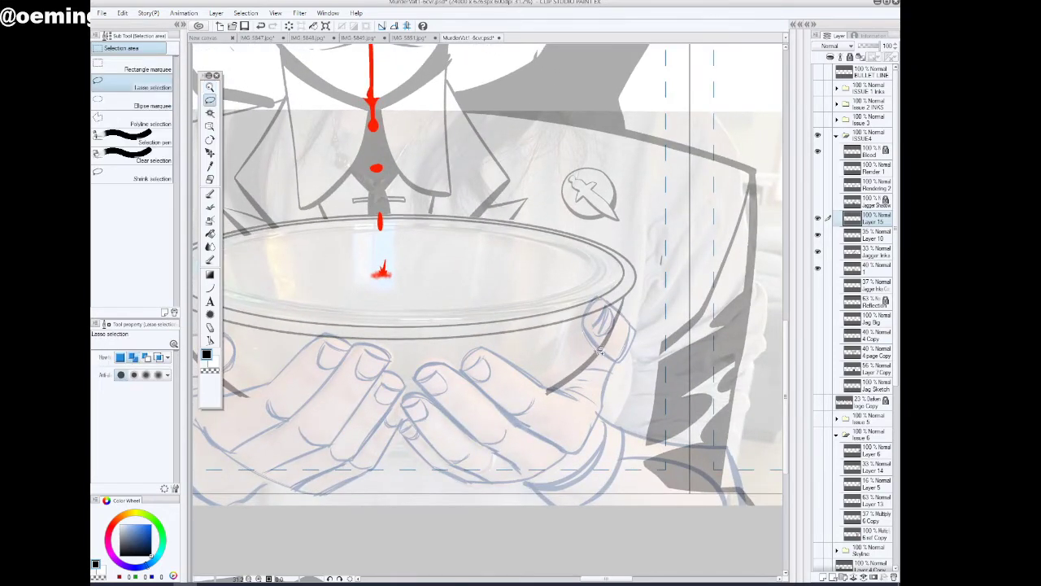
mouse_move(599, 352)
left_mouse_down()
mouse_move(647, 338)
mouse_move(628, 298)
mouse_move(593, 290)
mouse_move(576, 313)
left_mouse_up()
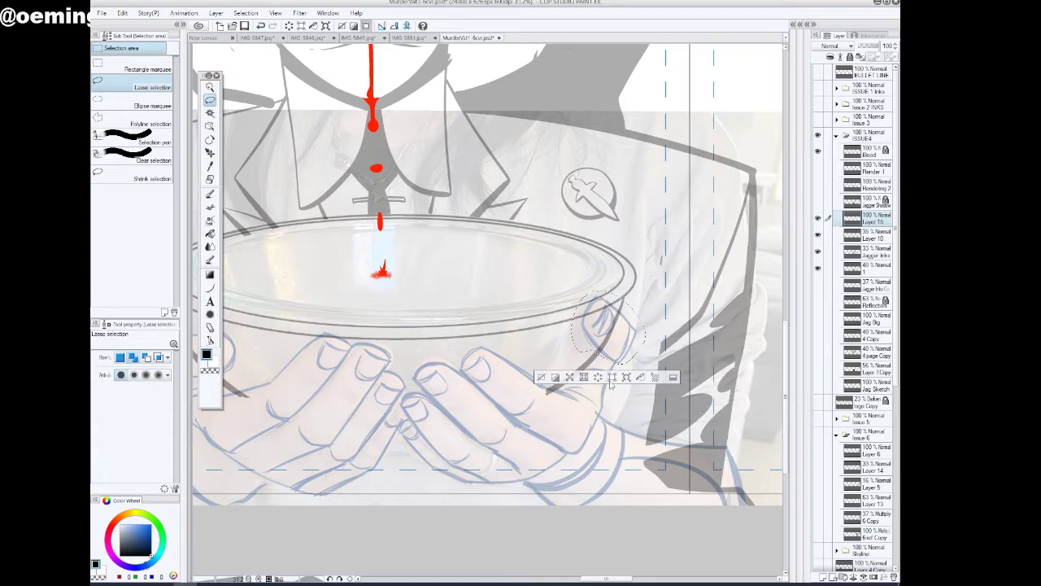
left_click(873, 272)
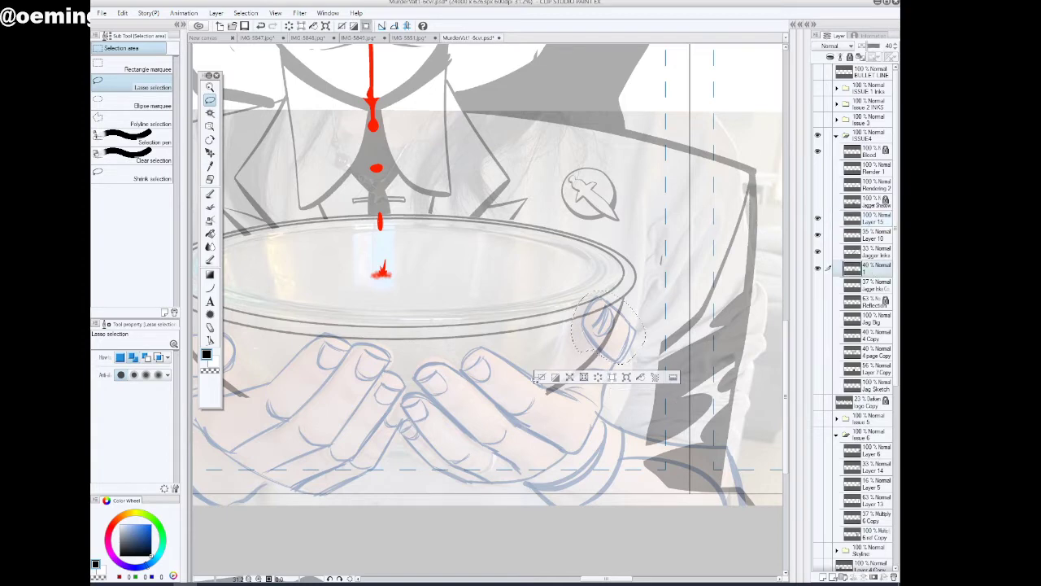
left_click(818, 269)
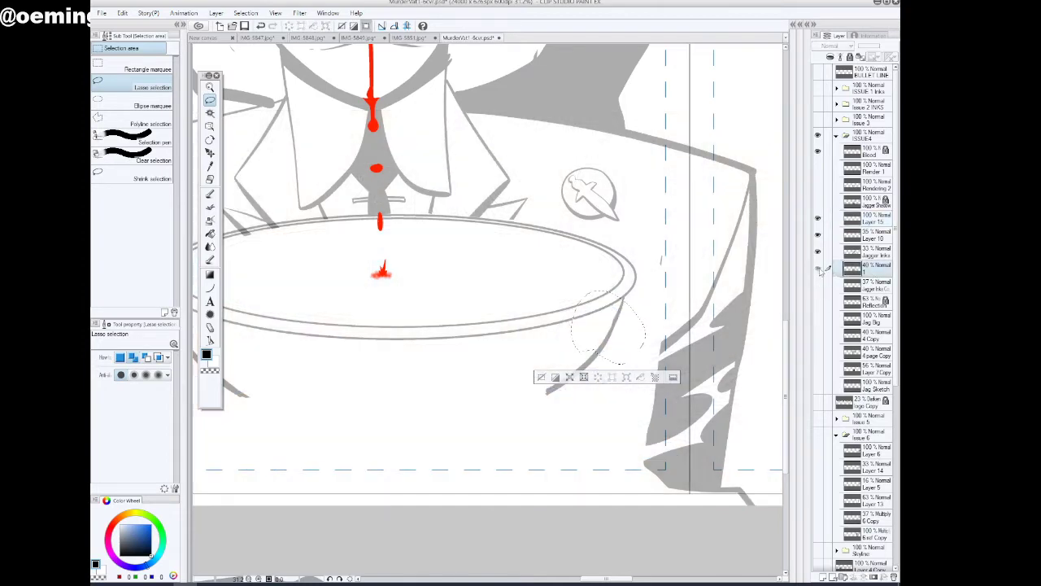
left_click(818, 269)
Transform the selected thumb on the reference layer, shrinking it slightly, rotating it -18.3° and moving it inward against the bowl, and apply it
left_click(212, 88)
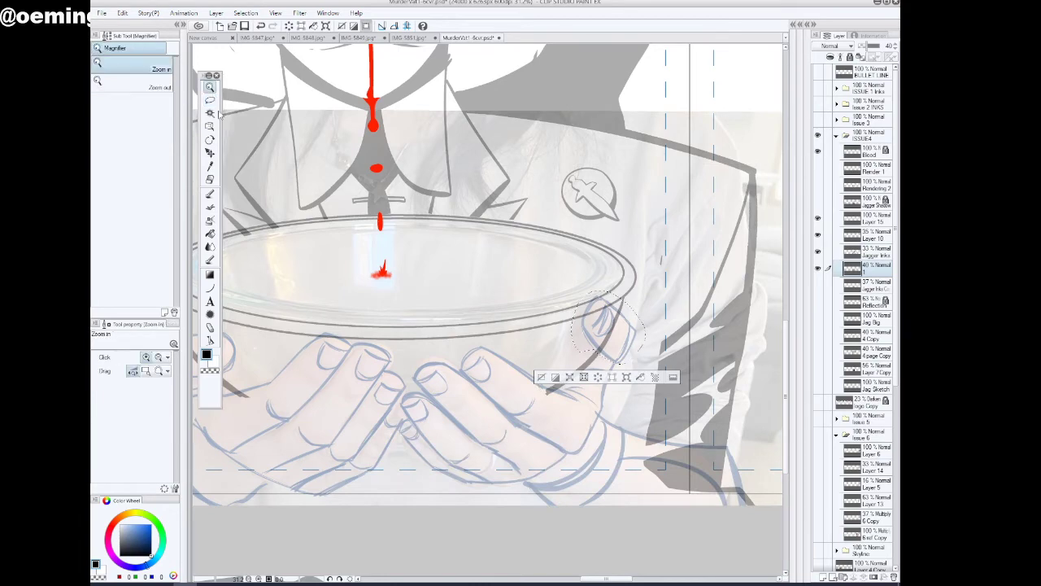
left_click_drag(413, 357, 406, 358)
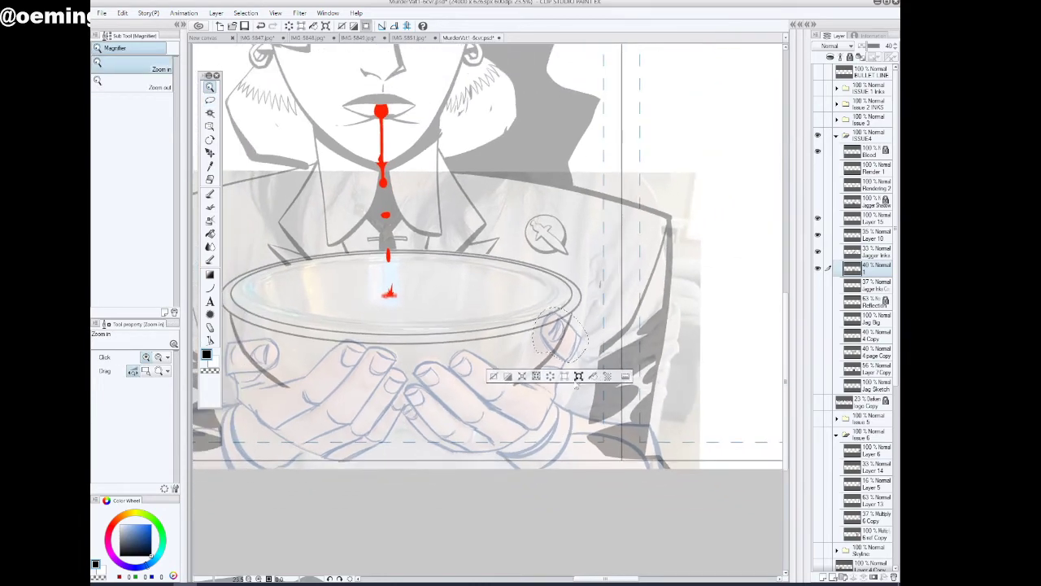
left_click(576, 376)
left_click_drag(483, 367, 482, 403)
left_click_drag(577, 349, 571, 354)
left_click_drag(520, 323, 527, 326)
left_click_drag(584, 355, 590, 359)
left_click(211, 101)
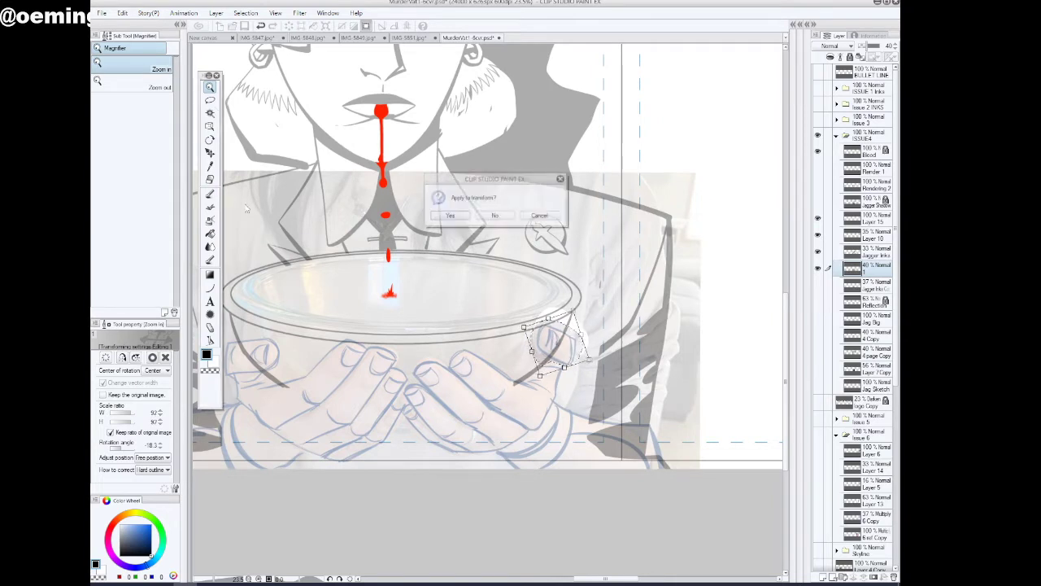
left_click(450, 215)
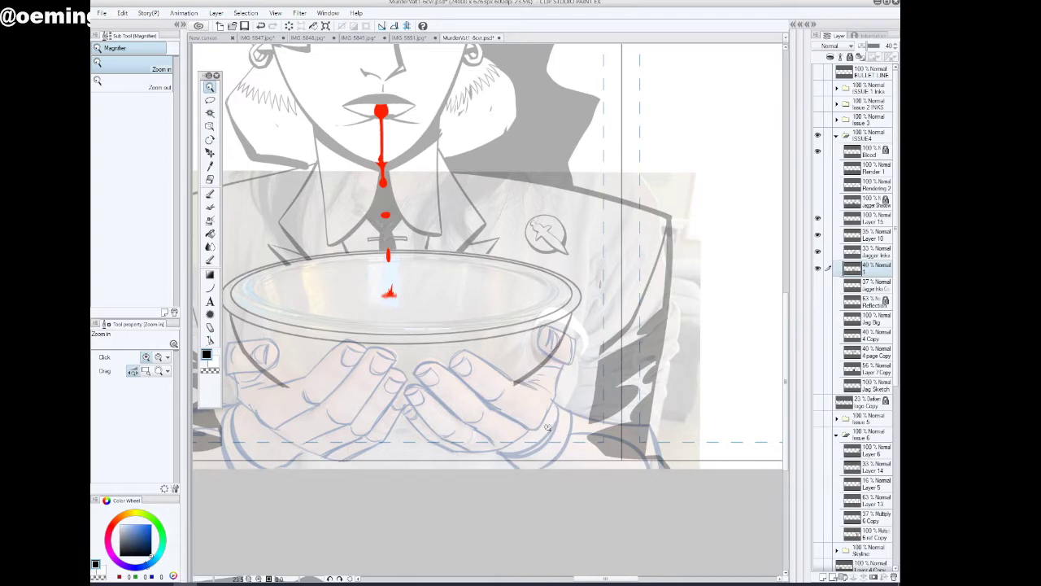
On Layer 15, ink the finger outlines of the hand under the bowl's left side with the Inker - Analog Gritty & Realistic pen
scroll(548, 426, "down", 2)
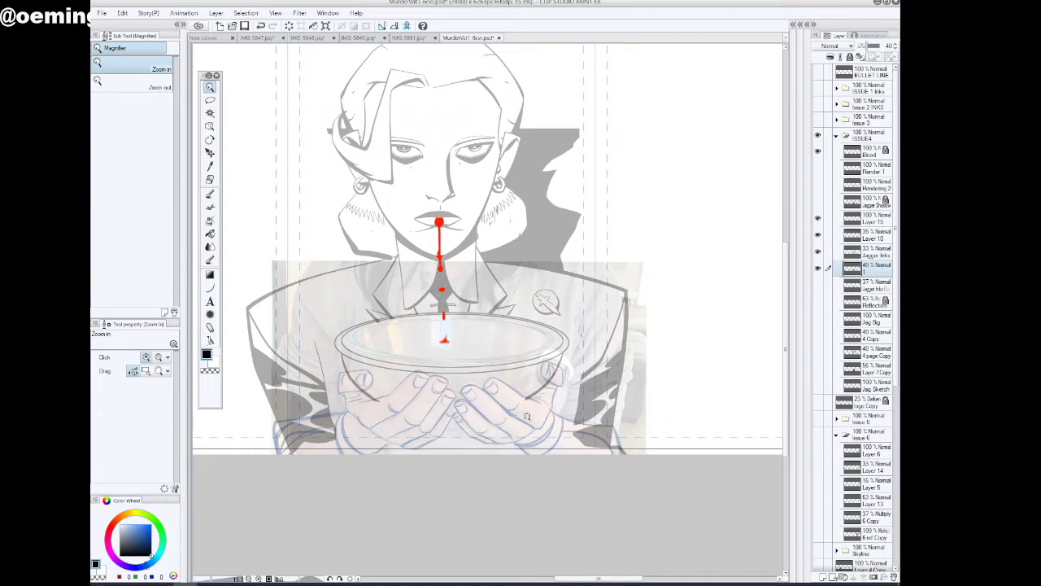
left_click(872, 218)
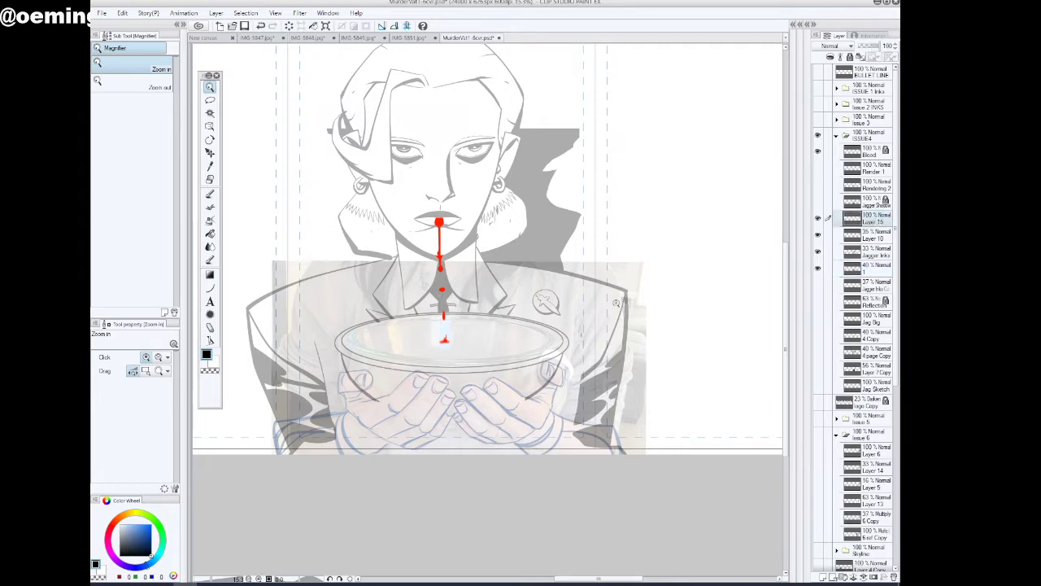
left_click_drag(283, 448, 309, 440)
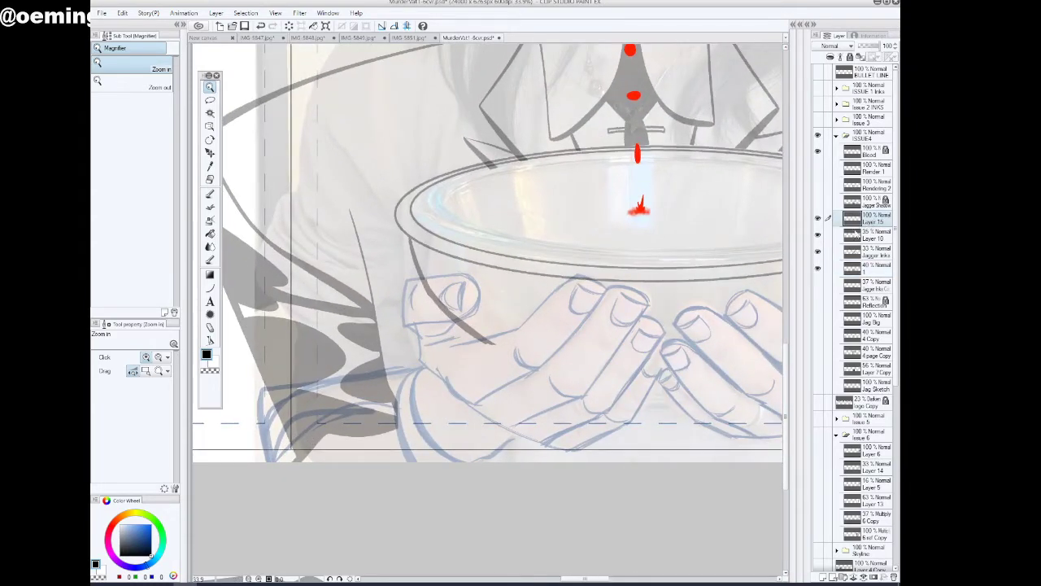
left_click(210, 193)
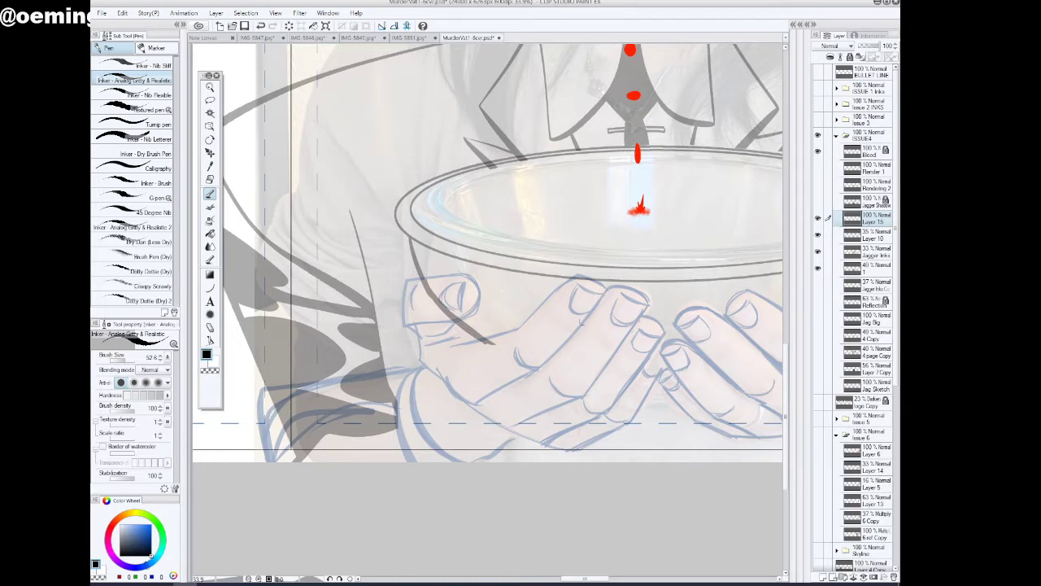
mouse_move(607, 288)
left_mouse_down()
mouse_move(537, 364)
mouse_move(525, 368)
mouse_move(516, 351)
mouse_move(537, 363)
mouse_move(480, 401)
left_mouse_up()
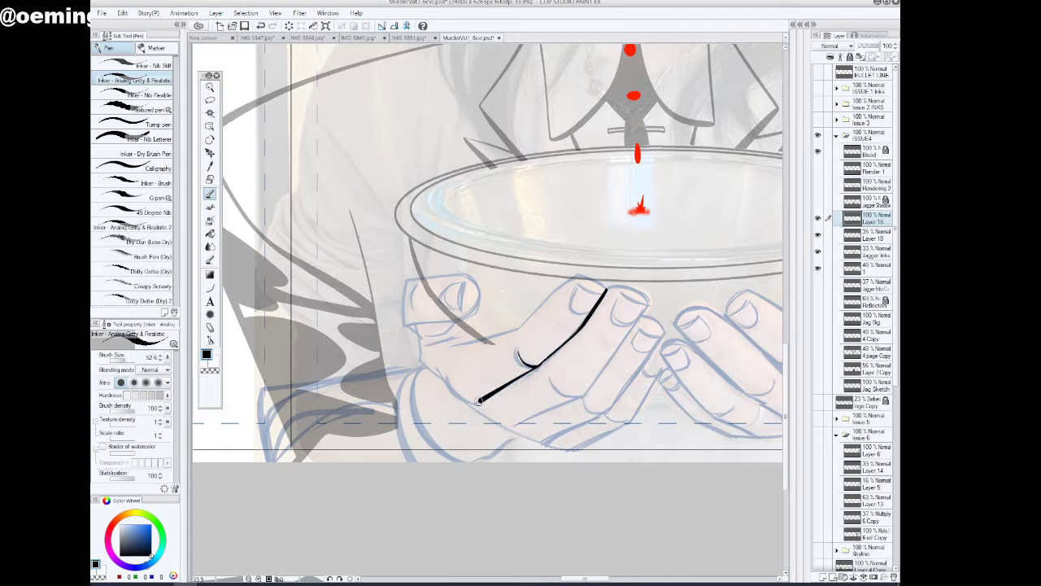
mouse_move(606, 290)
left_mouse_down()
mouse_move(639, 291)
mouse_move(646, 307)
mouse_move(588, 395)
mouse_move(519, 425)
left_mouse_up()
mouse_move(651, 315)
left_mouse_down()
mouse_move(662, 355)
mouse_move(633, 367)
mouse_move(603, 418)
mouse_move(609, 409)
mouse_move(549, 445)
left_mouse_up()
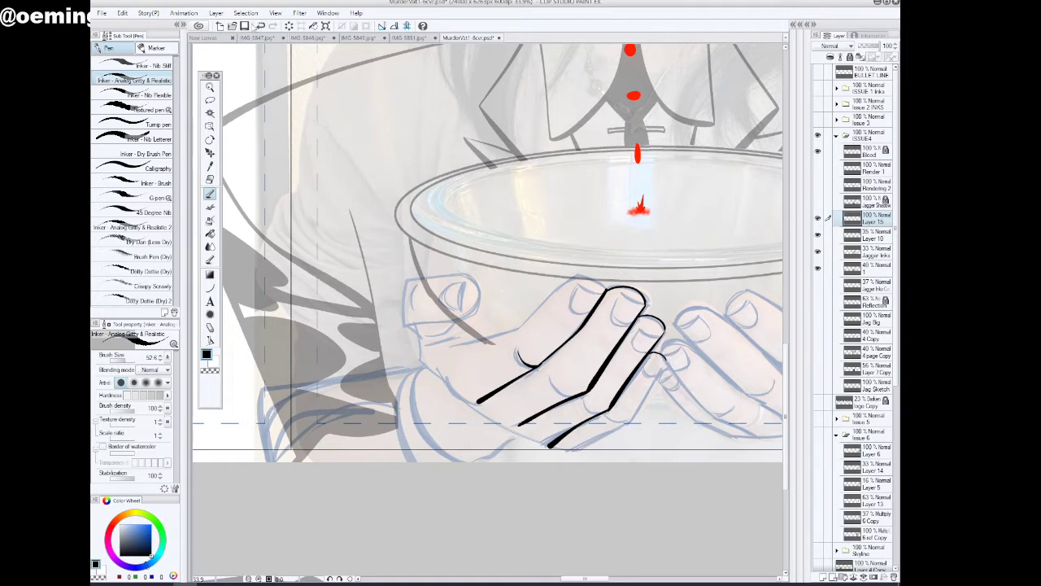
mouse_move(646, 353)
left_mouse_down()
mouse_move(664, 365)
mouse_move(629, 423)
mouse_move(571, 454)
left_mouse_up()
Ink the palm crease and lower edge of the left-side hand, joining them to the finger bases
mouse_move(446, 367)
left_mouse_down()
mouse_move(460, 398)
mouse_move(478, 400)
mouse_move(498, 425)
mouse_move(579, 452)
left_mouse_up()
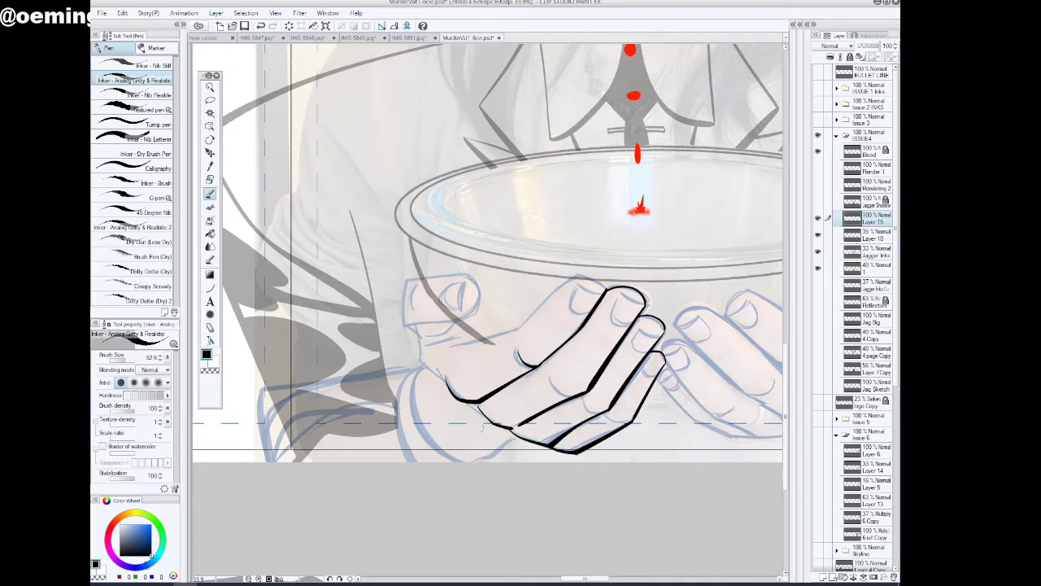
left_click_drag(464, 401, 491, 423)
mouse_move(436, 373)
left_mouse_down()
mouse_move(485, 436)
mouse_move(558, 452)
left_mouse_up()
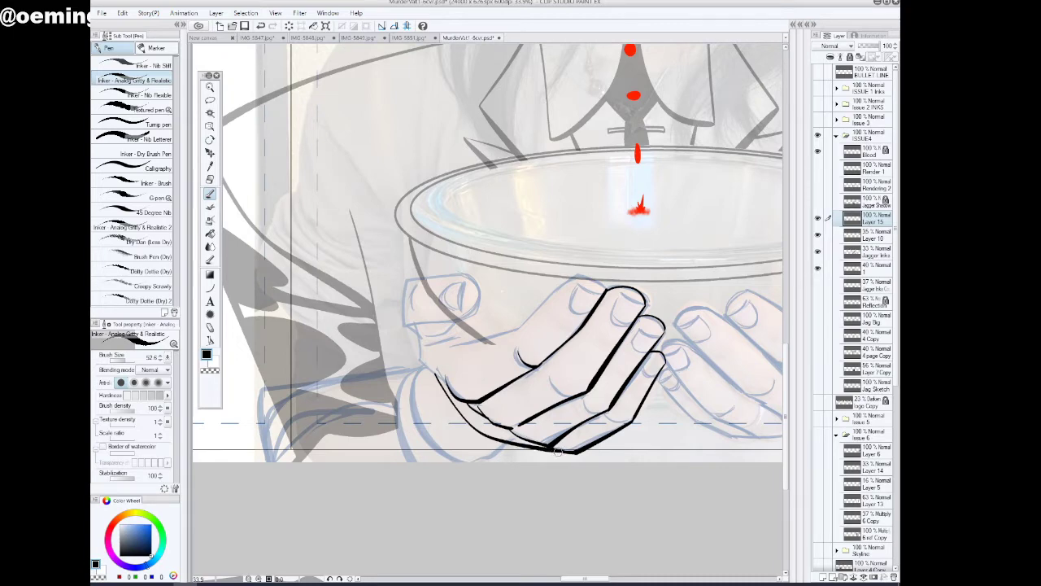
Ink the wrist-side contour and the thumb outline of the left-side hand, redoing the stroke that misses the sketch
left_click(340, 579)
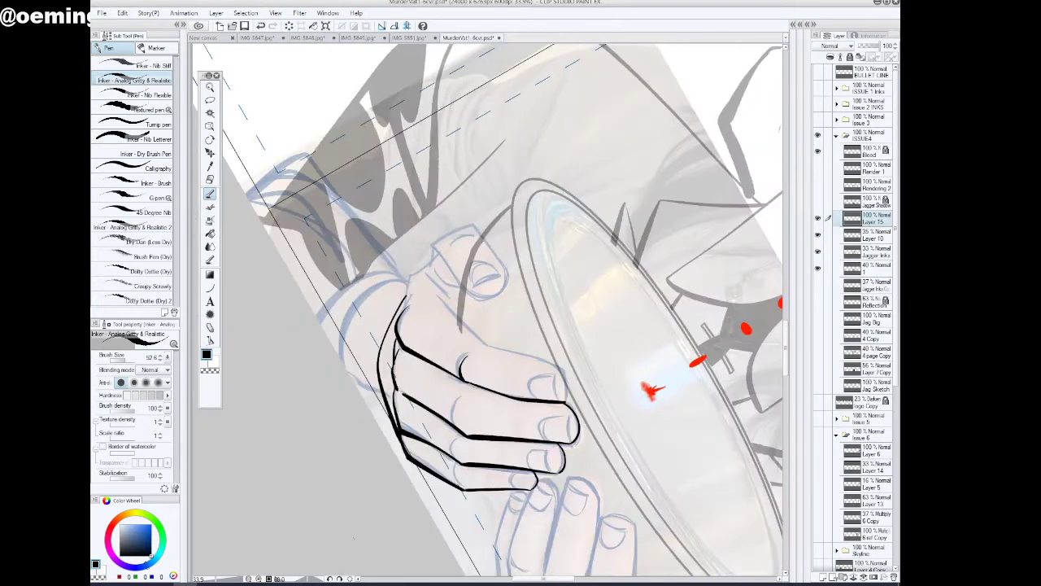
left_click_drag(411, 277, 403, 309)
left_click_drag(410, 282, 474, 225)
left_click(261, 26)
mouse_move(469, 223)
left_mouse_down()
mouse_move(434, 240)
mouse_move(469, 225)
mouse_move(470, 214)
mouse_move(456, 279)
mouse_move(494, 297)
mouse_move(506, 290)
mouse_move(491, 252)
mouse_move(504, 287)
left_mouse_up()
left_click(437, 242)
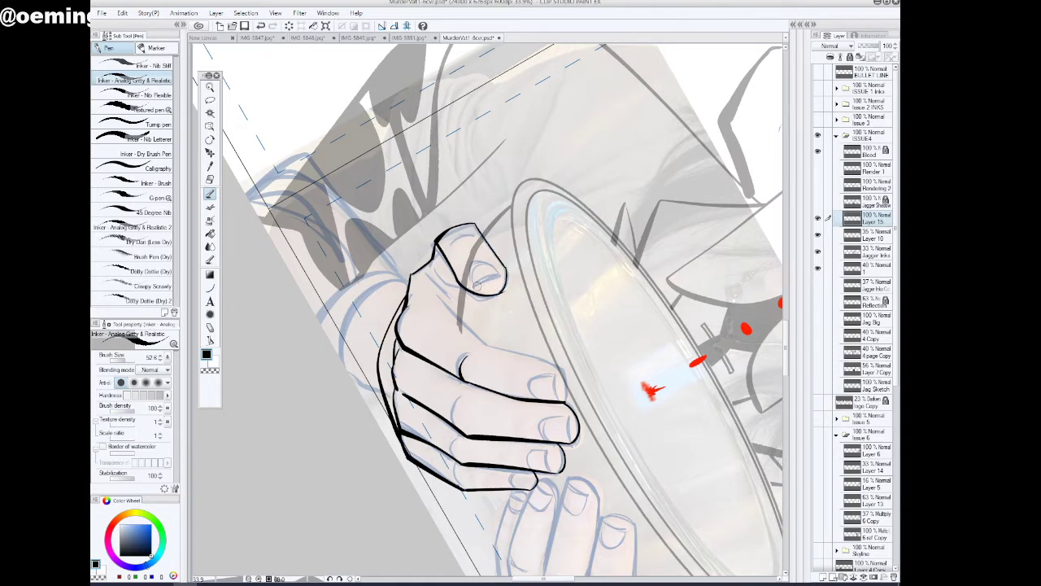
Ink the left-side hand's thumbnail, the creases at the thumb's base and the palm line towards the index finger
mouse_move(477, 286)
left_mouse_down()
mouse_move(502, 272)
mouse_move(486, 260)
mouse_move(476, 286)
left_mouse_up()
mouse_move(468, 230)
left_mouse_down()
mouse_move(433, 267)
mouse_move(459, 288)
mouse_move(426, 273)
mouse_move(460, 302)
left_mouse_up()
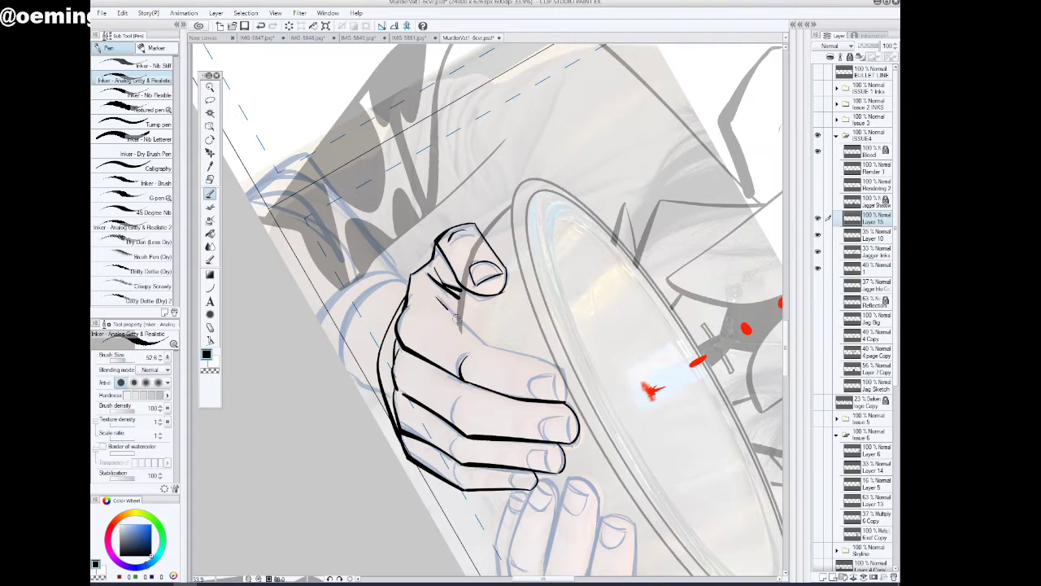
left_click_drag(452, 309, 482, 345)
Complete the left-side hand's index finger by inking its upper contour, fingertip and nail
left_click(330, 579)
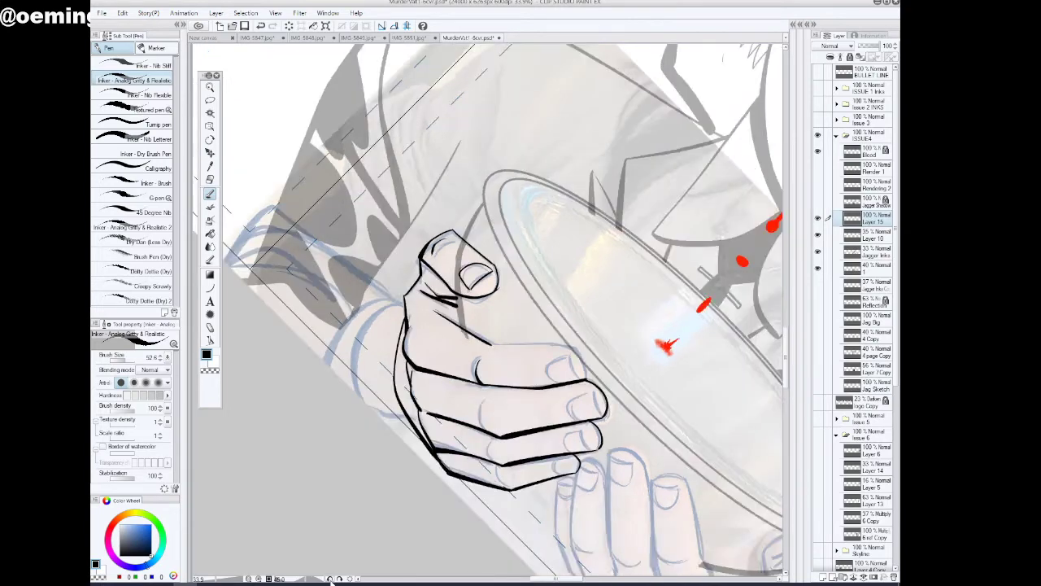
left_click(329, 579)
left_click(329, 578)
left_click(330, 578)
left_click(330, 578)
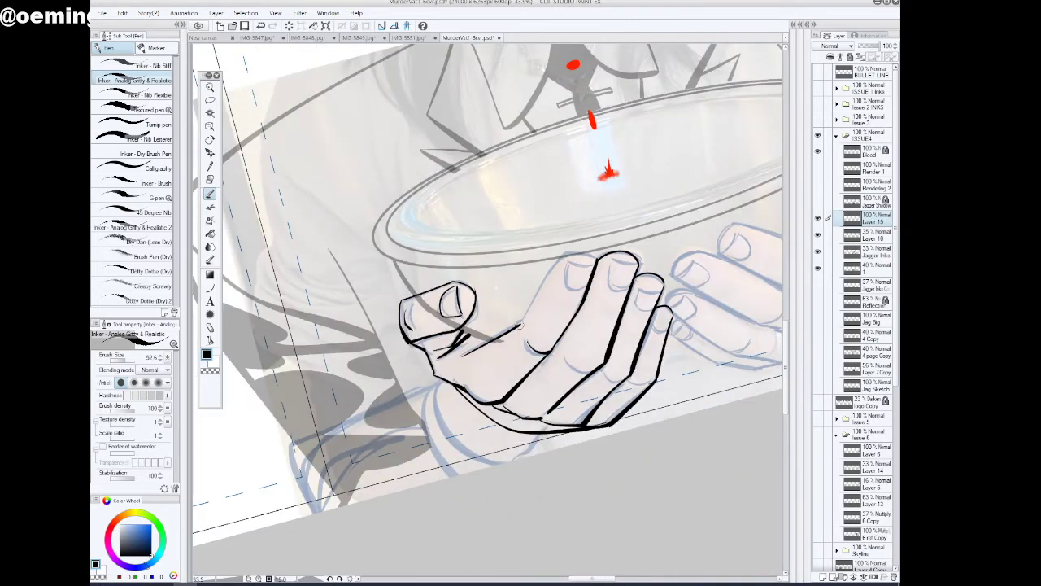
mouse_move(528, 318)
left_mouse_down()
mouse_move(568, 254)
mouse_move(602, 255)
left_mouse_up()
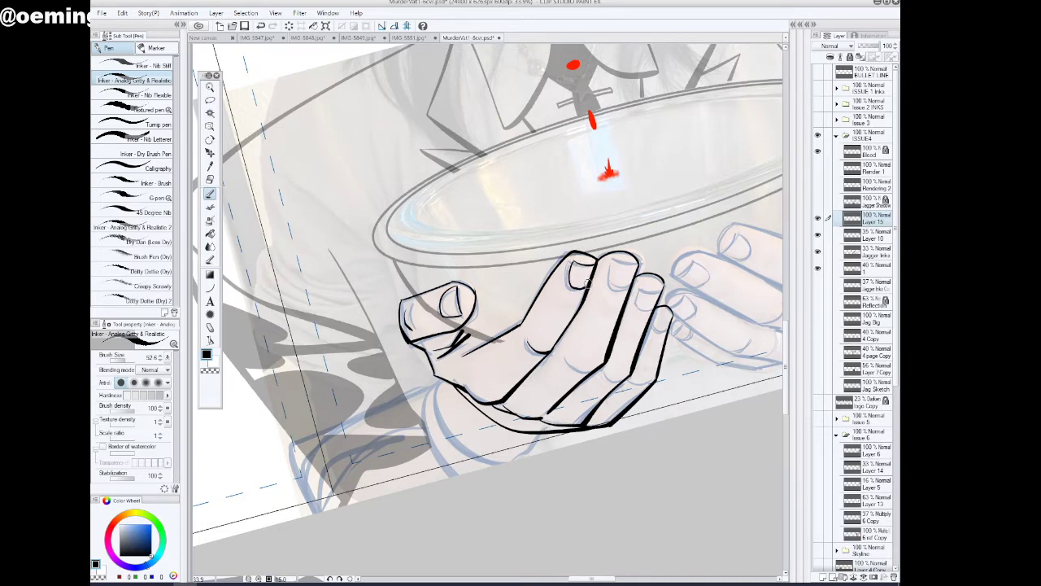
Ink the nails of the left-side hand's other three fingers and the knuckle creases, undoing and redrawing the poor strokes
mouse_move(610, 261)
left_mouse_down()
mouse_move(639, 249)
mouse_move(608, 269)
mouse_move(635, 271)
left_mouse_up()
left_click(261, 26)
left_click(261, 26)
left_click_drag(613, 260, 621, 262)
mouse_move(661, 288)
left_mouse_down()
mouse_move(639, 283)
mouse_move(659, 288)
left_mouse_up()
left_click_drag(590, 579, 601, 579)
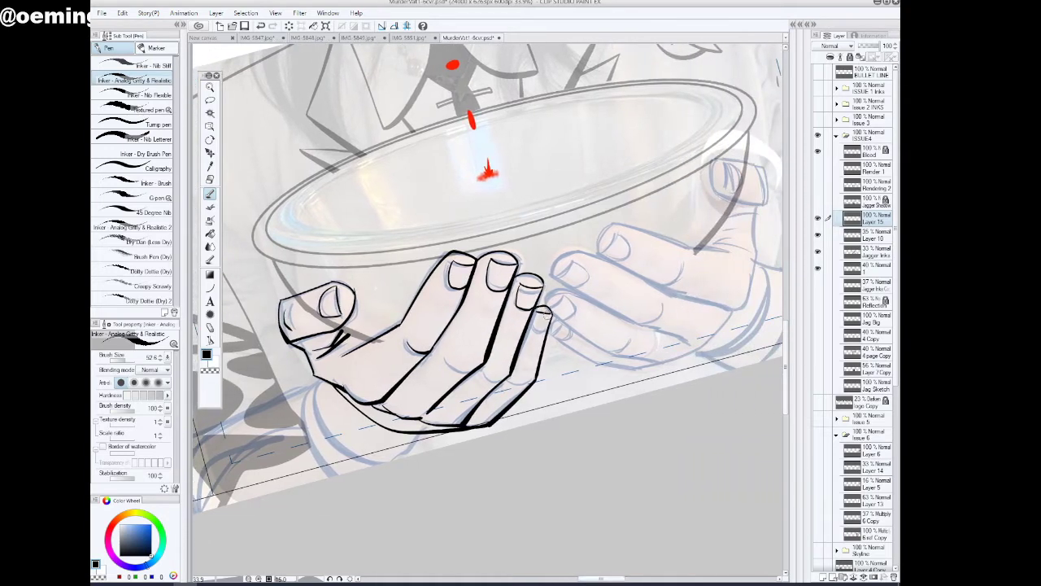
left_click(260, 26)
left_click_drag(545, 309, 553, 320)
left_click_drag(463, 372, 510, 372)
Ink the dividing line between the index and middle fingers of the hand under the bowl's right side
left_click_drag(591, 579, 601, 579)
left_click(341, 579)
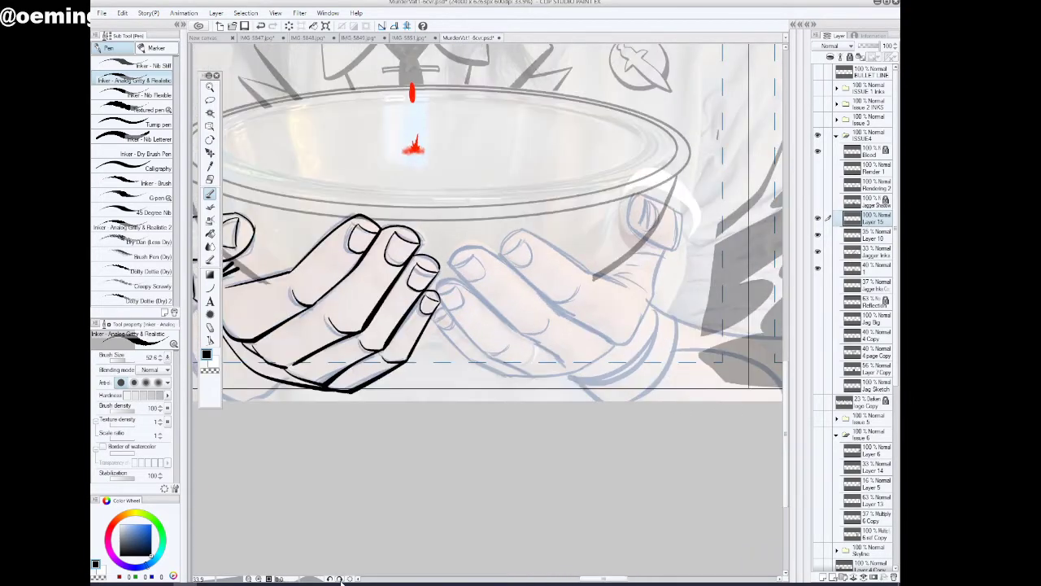
left_click(341, 579)
left_click(341, 579)
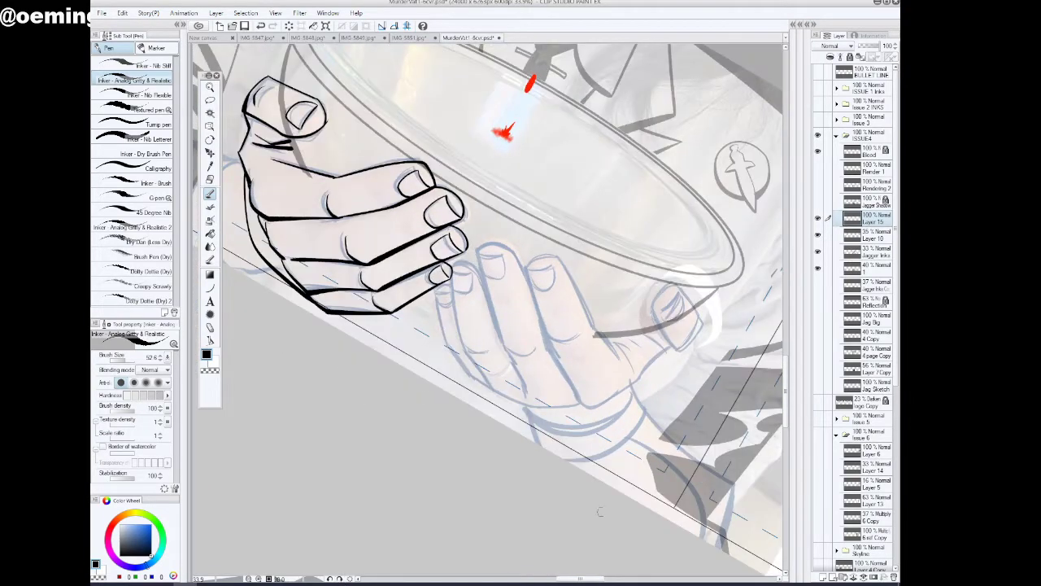
left_click_drag(579, 580, 585, 579)
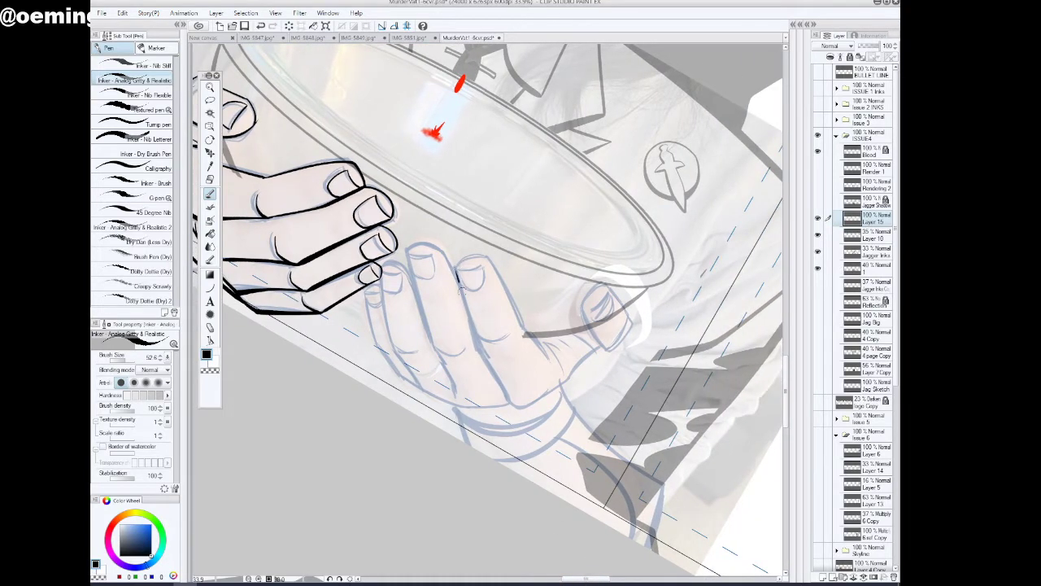
left_click_drag(459, 284, 509, 401)
Ink the right-side hand's index fingertip and outer side, undoing and redrawing the contour until it follows the sketch
key("ctrl+space")
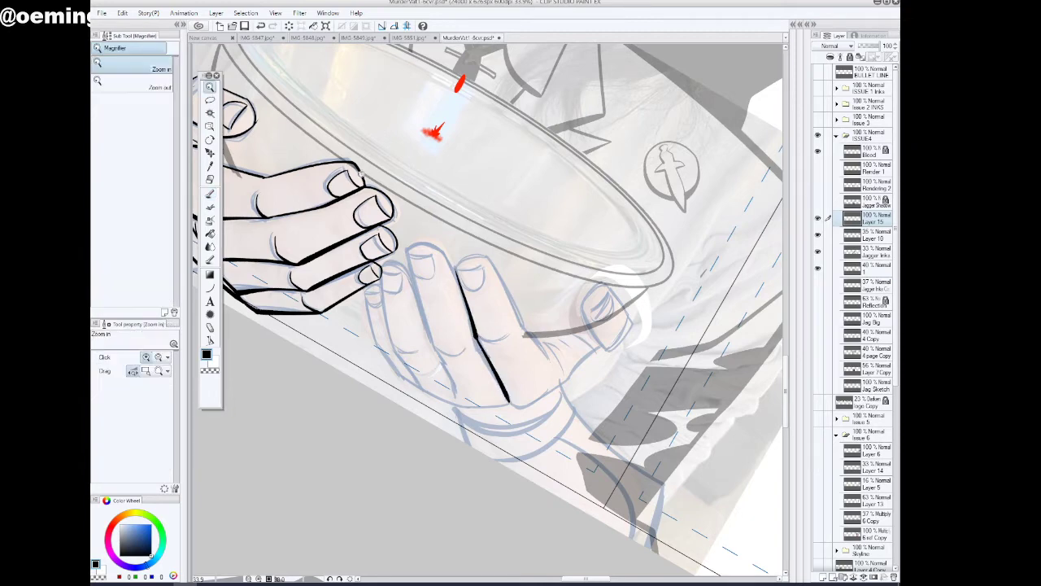
left_click_drag(567, 274, 567, 303)
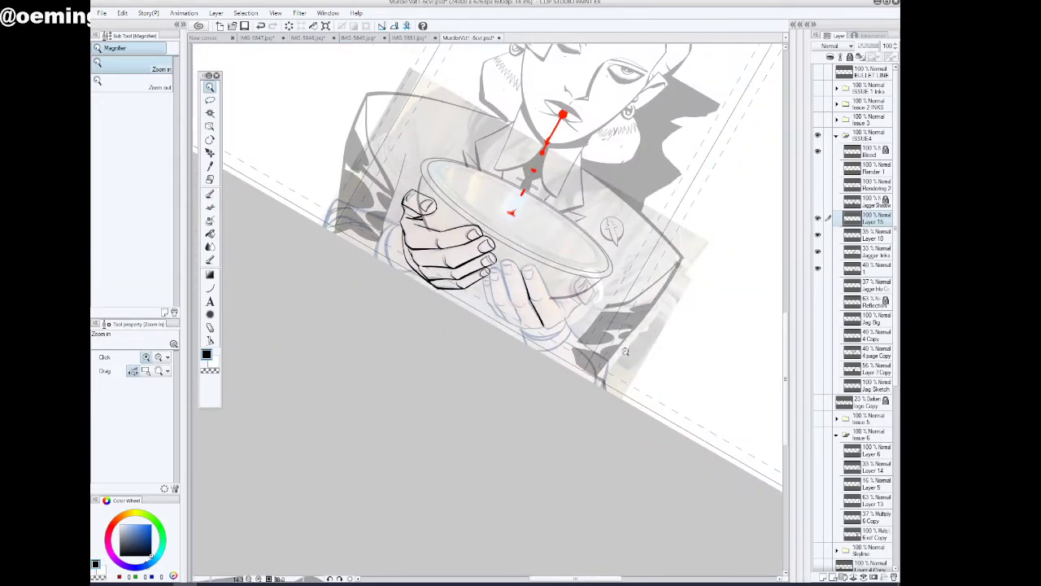
left_click_drag(625, 352, 583, 370)
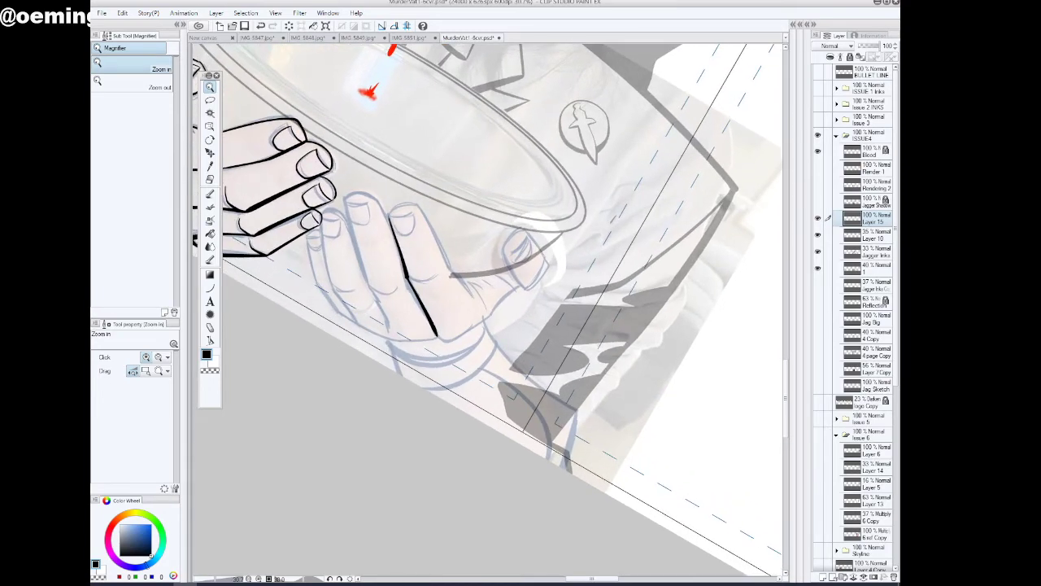
left_click(340, 579)
left_click_drag(575, 263, 512, 161)
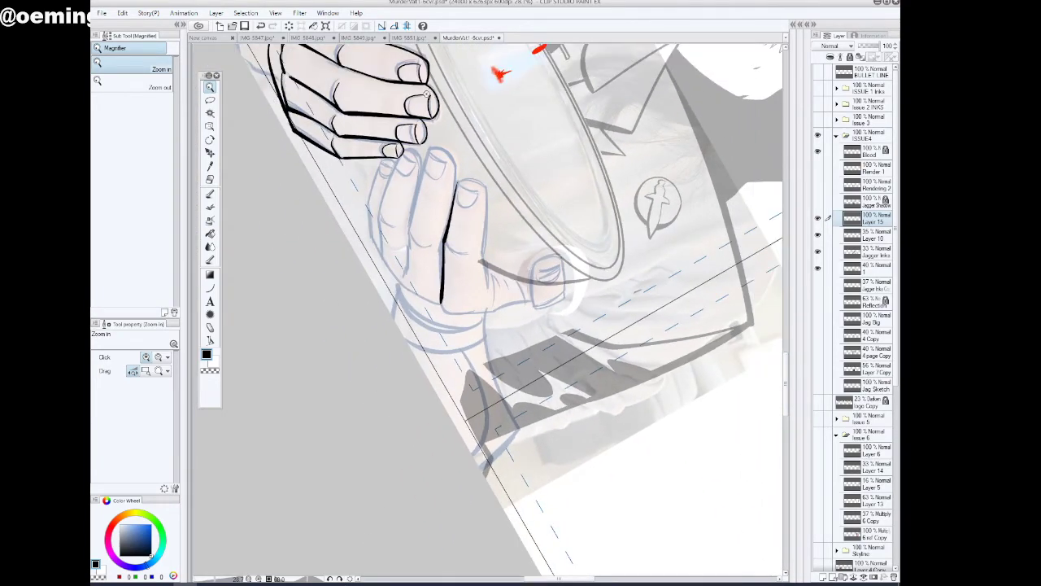
left_click_drag(519, 216, 526, 214)
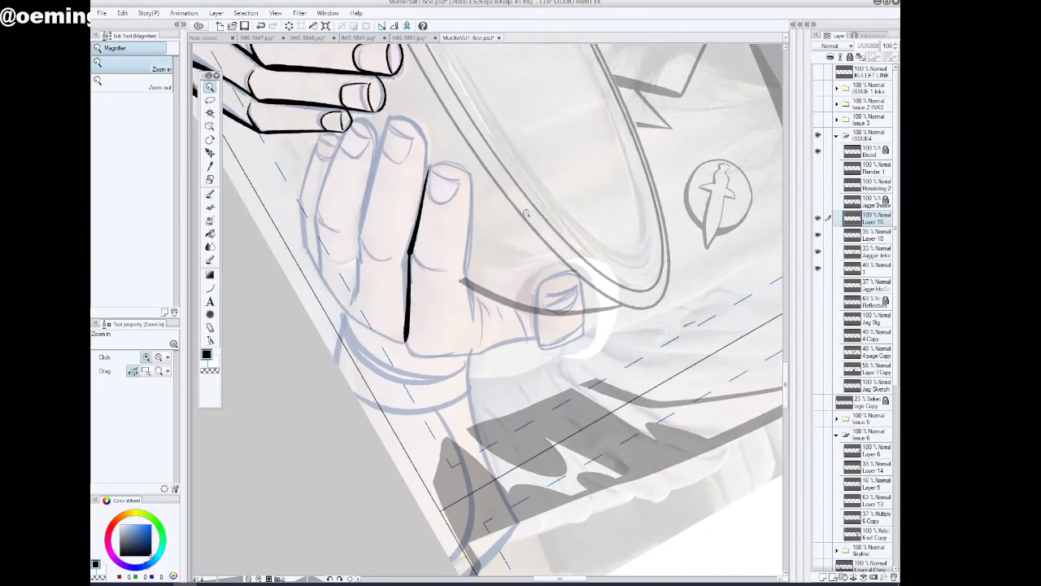
left_click(461, 270)
left_click(210, 194)
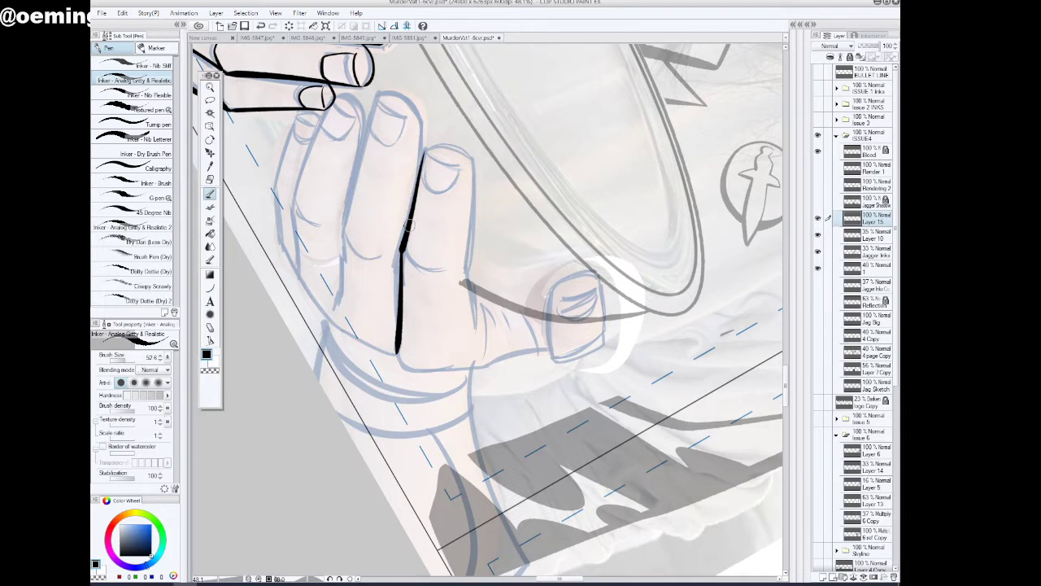
mouse_move(413, 202)
left_mouse_down()
mouse_move(428, 143)
mouse_move(450, 134)
mouse_move(469, 141)
mouse_move(480, 162)
mouse_move(467, 276)
left_mouse_up()
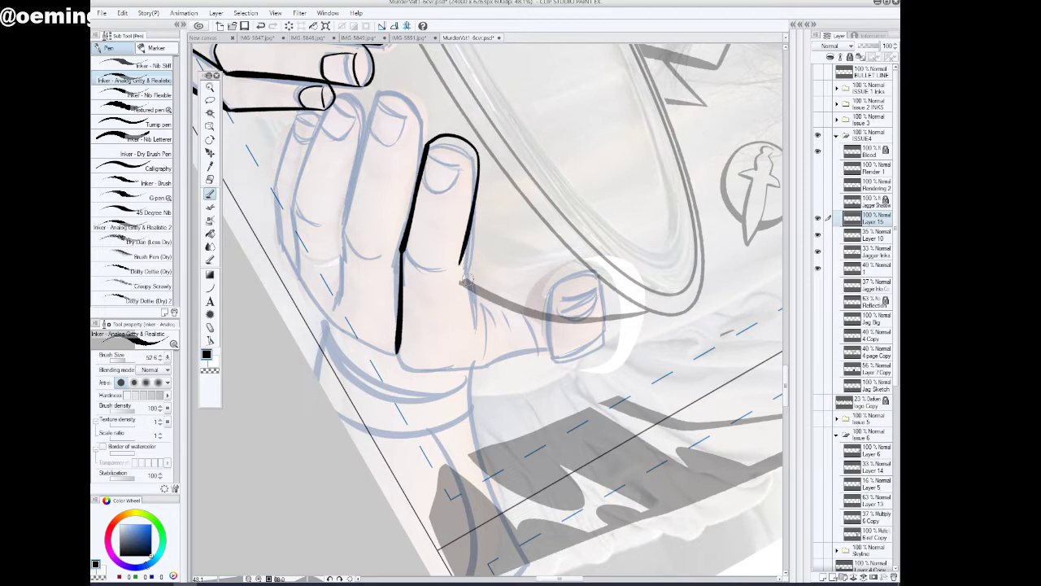
left_click(260, 25)
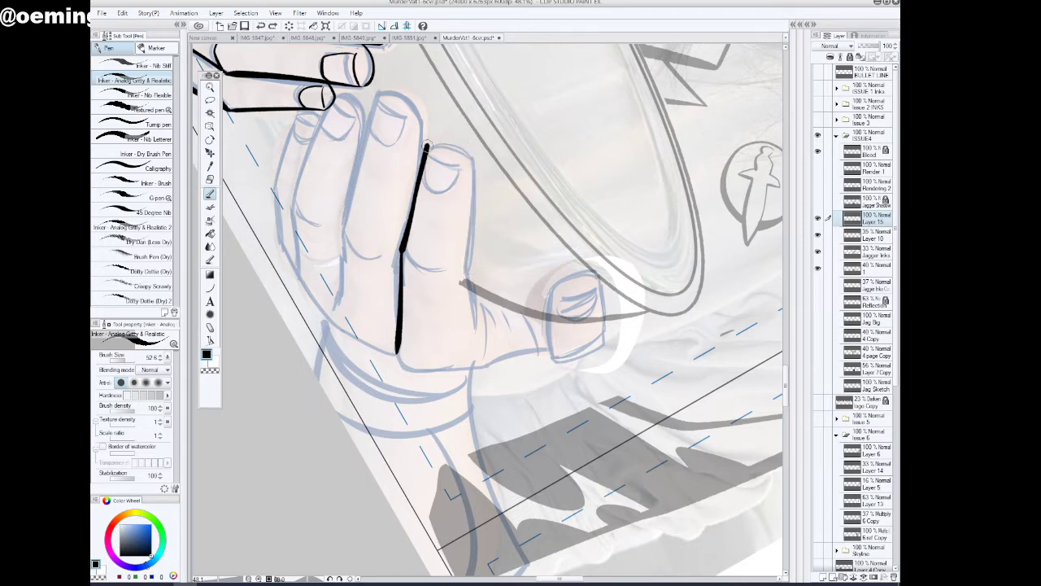
mouse_move(426, 146)
left_mouse_down()
mouse_move(456, 137)
mouse_move(474, 156)
mouse_move(453, 138)
mouse_move(472, 167)
mouse_move(466, 256)
left_mouse_up()
left_click(260, 25)
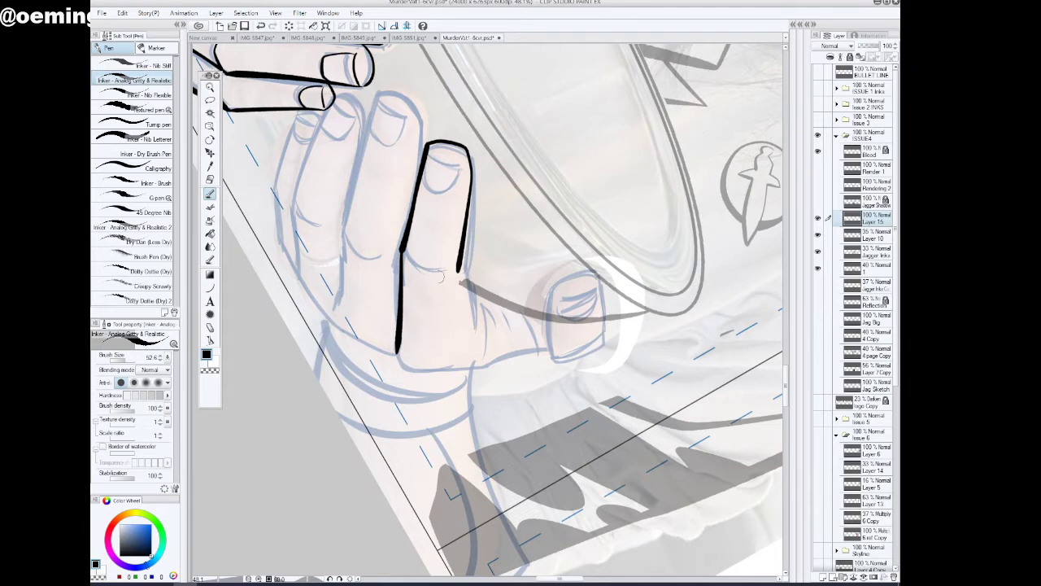
Ink the right-side hand's index finger crease, the creases towards the thumb and the palm's lower edge out to the little finger
left_click_drag(403, 249, 432, 271)
left_click_drag(461, 258, 455, 279)
left_click_drag(461, 282, 470, 308)
left_click_drag(484, 348, 480, 313)
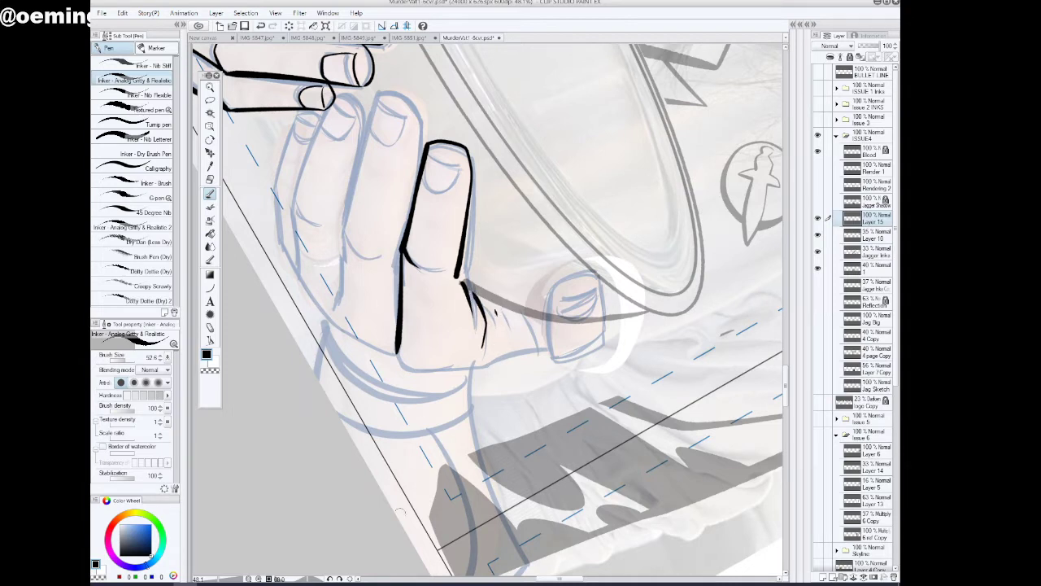
mouse_move(398, 349)
left_mouse_down()
mouse_move(404, 368)
mouse_move(490, 368)
mouse_move(545, 352)
left_mouse_up()
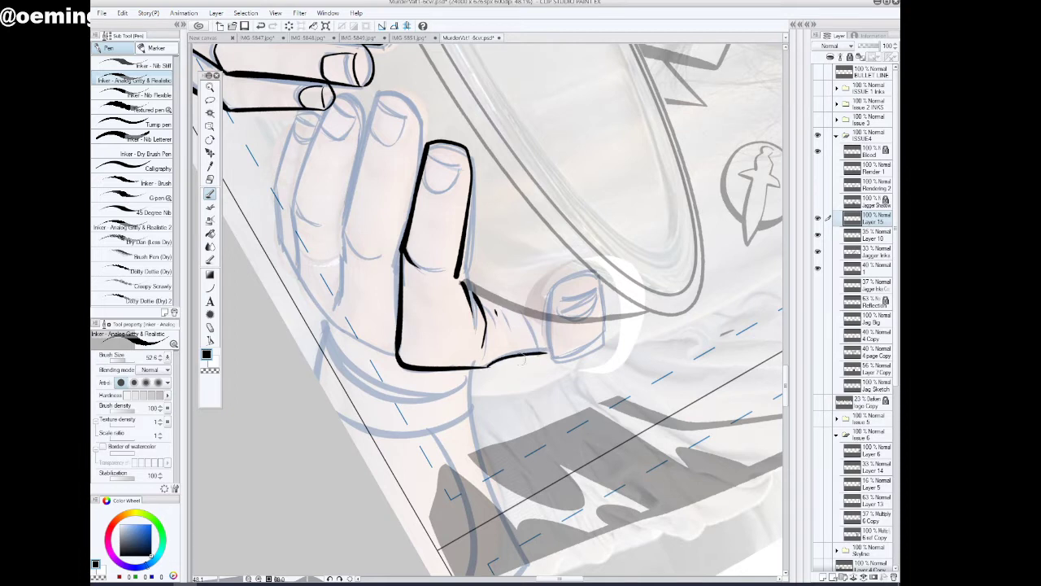
mouse_move(398, 359)
left_mouse_down()
mouse_move(331, 325)
mouse_move(277, 240)
left_mouse_up()
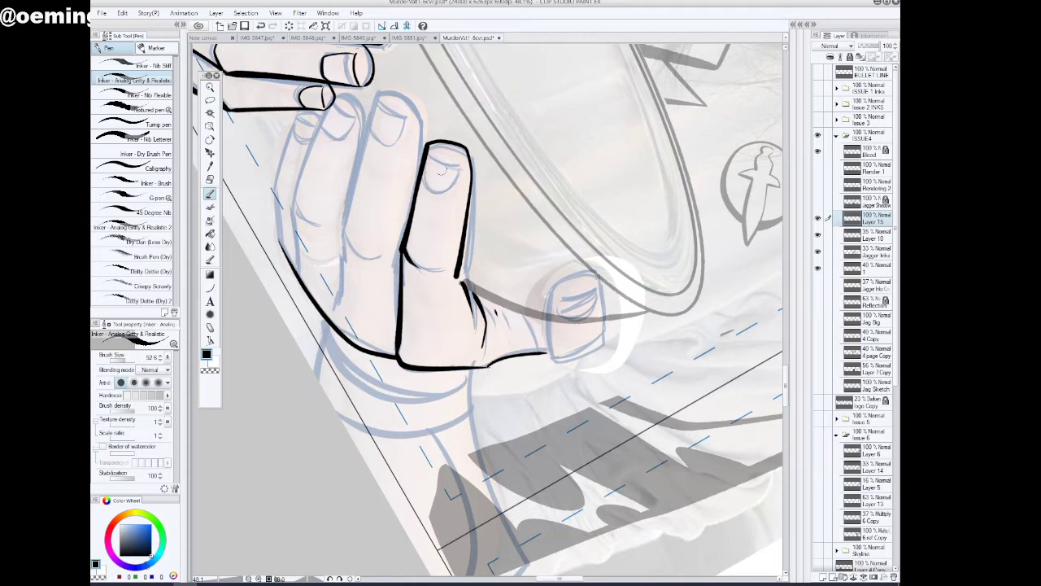
Ink the right-side hand's index fingernail and its middle finger, including outline, nail and knuckle creases
mouse_move(429, 148)
left_mouse_down()
mouse_move(460, 166)
mouse_move(423, 162)
mouse_move(424, 179)
mouse_move(436, 192)
mouse_move(461, 166)
left_mouse_up()
left_click(261, 27)
mouse_move(375, 93)
left_mouse_down()
mouse_move(340, 228)
mouse_move(359, 255)
mouse_move(338, 277)
mouse_move(335, 306)
left_mouse_up()
mouse_move(376, 94)
left_mouse_down()
mouse_move(421, 104)
mouse_move(425, 119)
mouse_move(402, 229)
left_mouse_up()
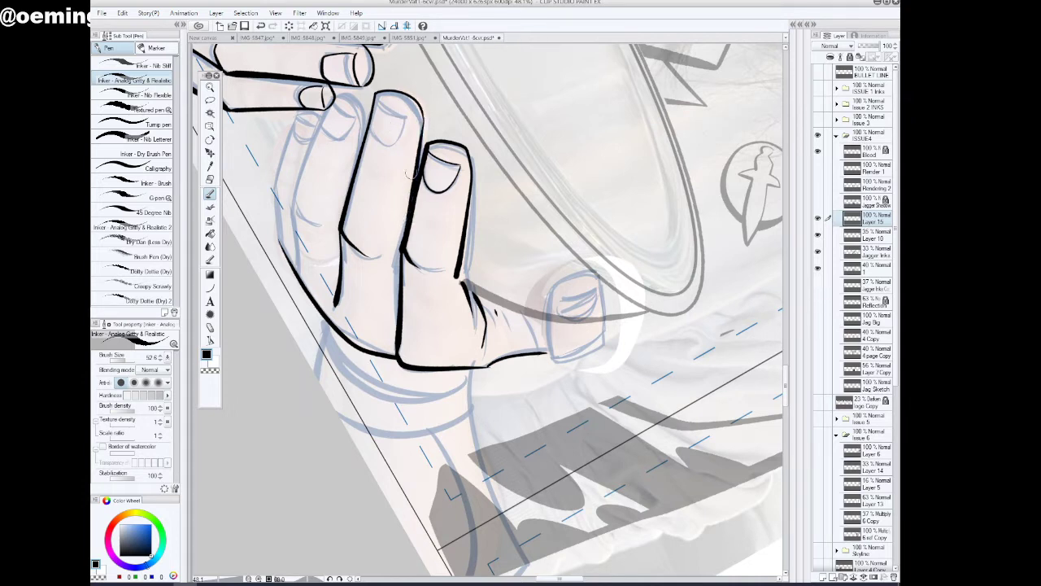
mouse_move(379, 98)
left_mouse_down()
mouse_move(408, 120)
mouse_move(392, 145)
mouse_move(370, 128)
left_mouse_up()
left_click_drag(434, 270, 446, 269)
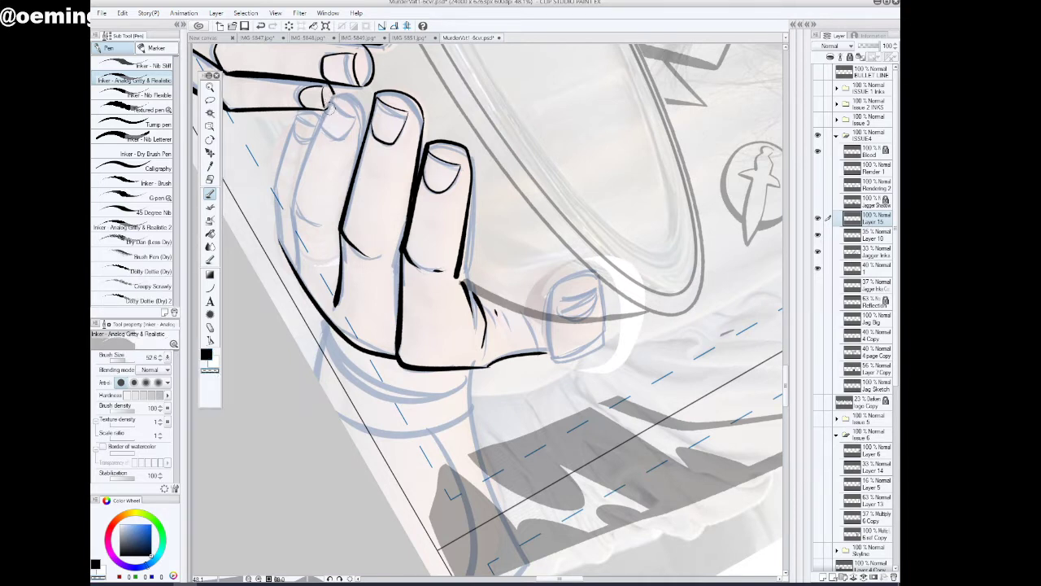
Ink the right-side hand's ring finger with its nail and the outer contour of the little finger
mouse_move(334, 95)
left_mouse_down()
mouse_move(295, 201)
mouse_move(293, 278)
left_mouse_up()
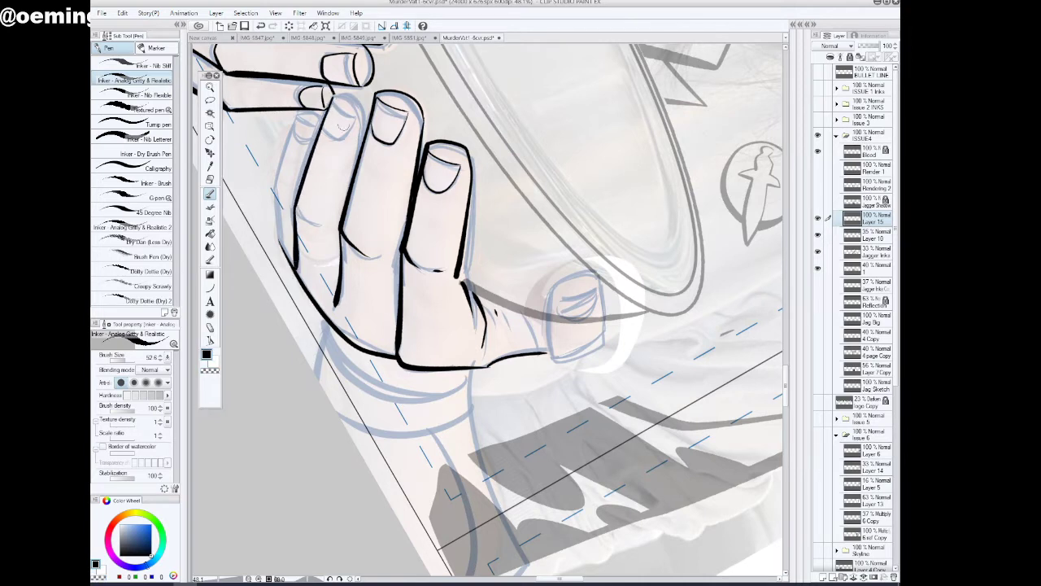
mouse_move(334, 97)
left_mouse_down()
mouse_move(355, 95)
mouse_move(369, 107)
mouse_move(360, 143)
left_mouse_up()
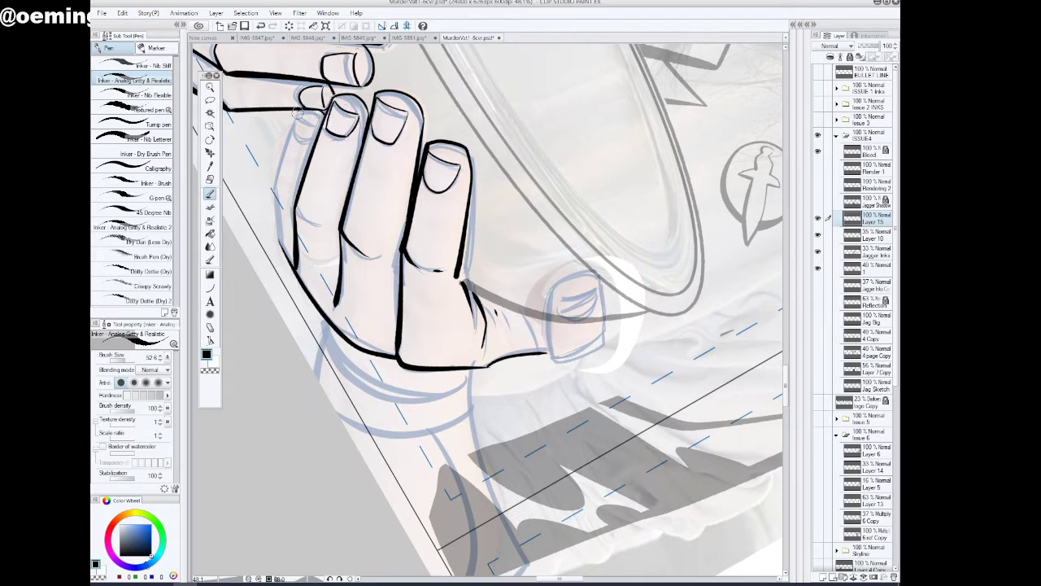
mouse_move(298, 116)
left_mouse_down()
mouse_move(274, 193)
mouse_move(283, 254)
left_mouse_up()
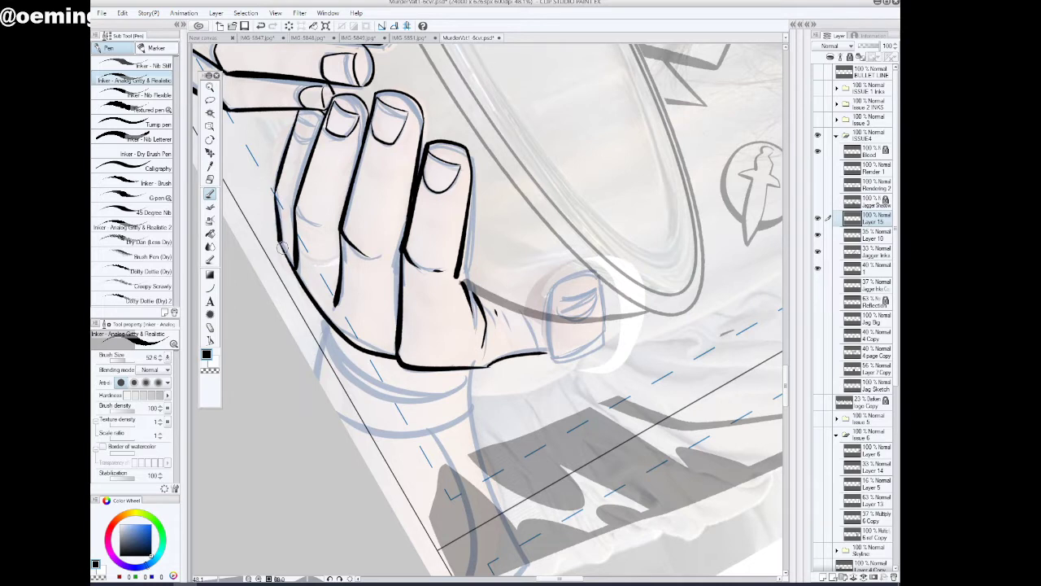
Ink the right-side hand's little finger crease, the upper edge of its sleeve and the curved cuff lines around the wrist
left_click_drag(298, 208, 323, 231)
mouse_move(472, 366)
left_mouse_down()
mouse_move(469, 402)
mouse_move(508, 533)
left_mouse_up()
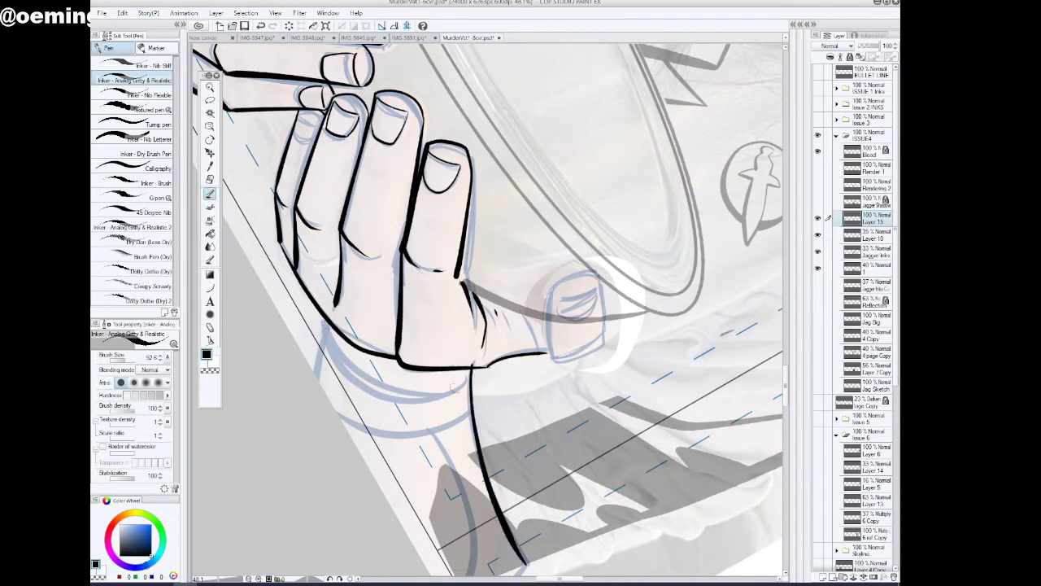
mouse_move(471, 366)
left_mouse_down()
mouse_move(422, 400)
mouse_move(364, 390)
mouse_move(333, 355)
left_mouse_up()
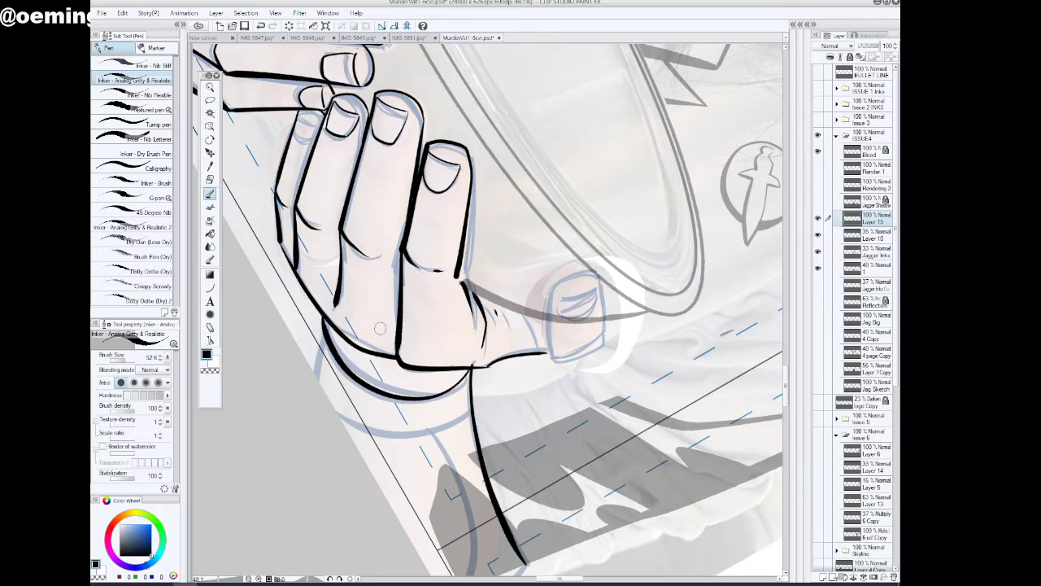
mouse_move(448, 379)
left_mouse_down()
mouse_move(400, 378)
mouse_move(359, 360)
mouse_move(322, 317)
mouse_move(314, 374)
left_mouse_up()
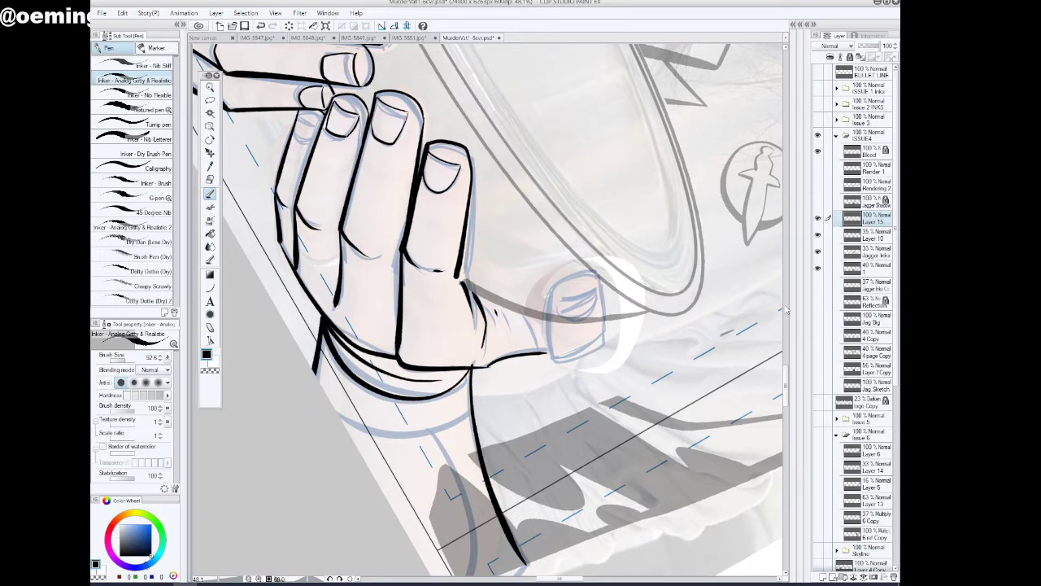
scroll(787, 395, "down", 4)
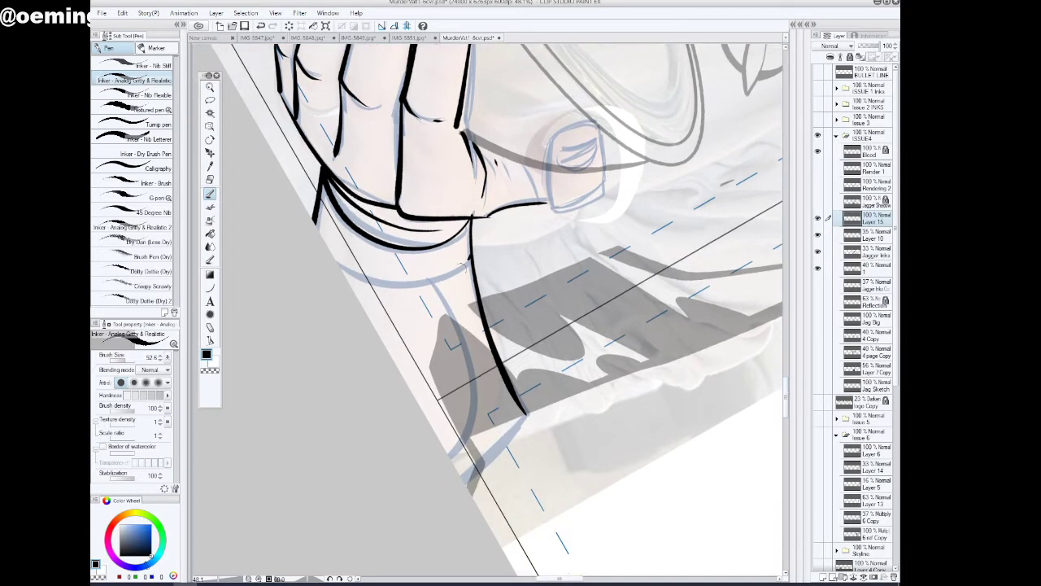
mouse_move(467, 262)
left_mouse_down()
mouse_move(442, 284)
mouse_move(368, 289)
mouse_move(342, 274)
left_mouse_up()
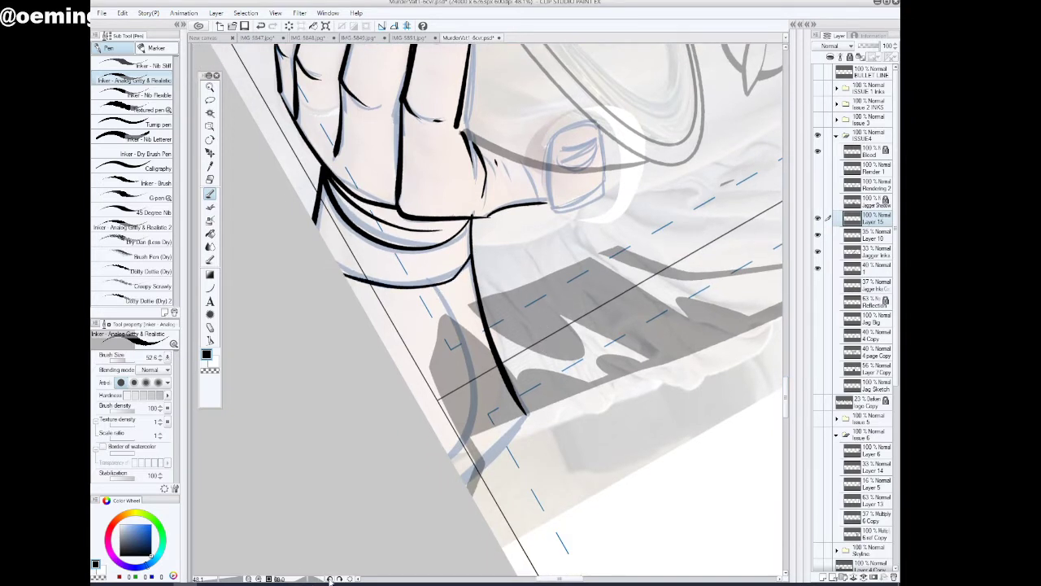
Ink the right-side hand's thumb over the sketch, including its tip outline and nail
left_click_drag(308, 580, 301, 580)
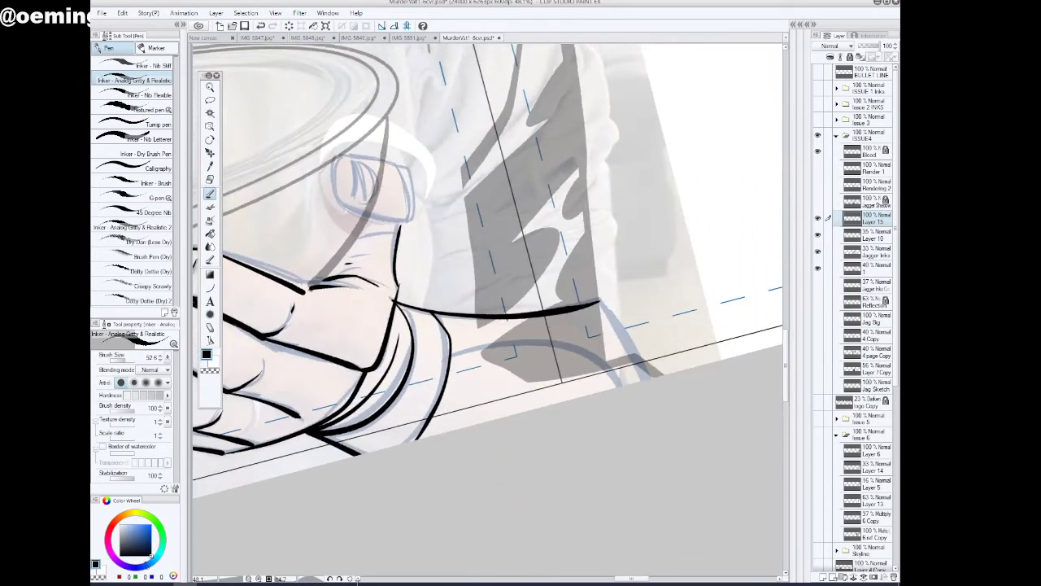
left_click_drag(630, 579, 615, 580)
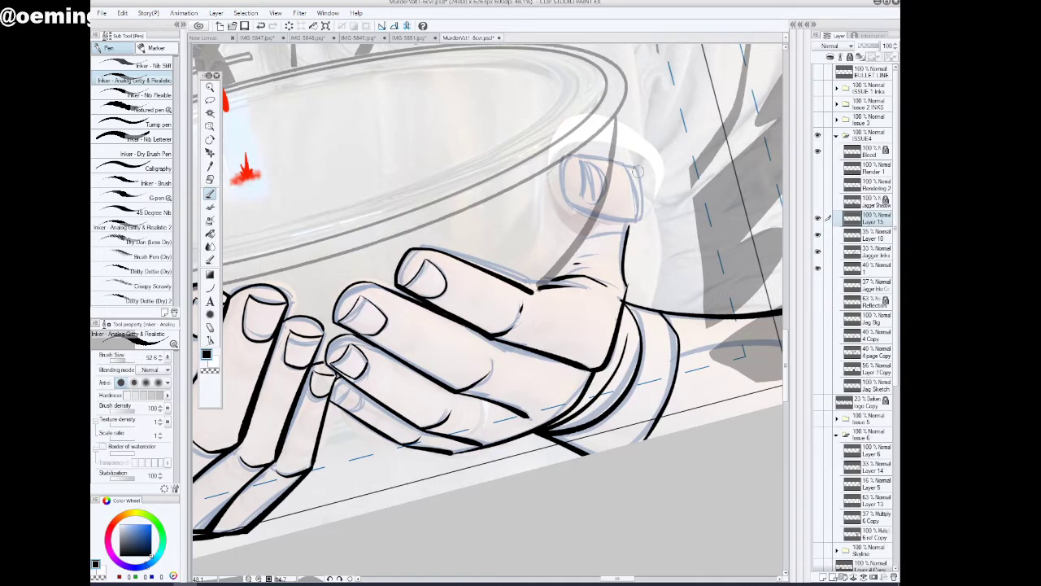
mouse_move(637, 168)
left_mouse_down()
mouse_move(643, 191)
mouse_move(628, 228)
mouse_move(567, 200)
mouse_move(572, 155)
mouse_move(638, 167)
mouse_move(580, 175)
mouse_move(574, 198)
mouse_move(591, 160)
mouse_move(606, 173)
mouse_move(602, 192)
mouse_move(580, 199)
mouse_move(599, 196)
mouse_move(602, 171)
left_mouse_up()
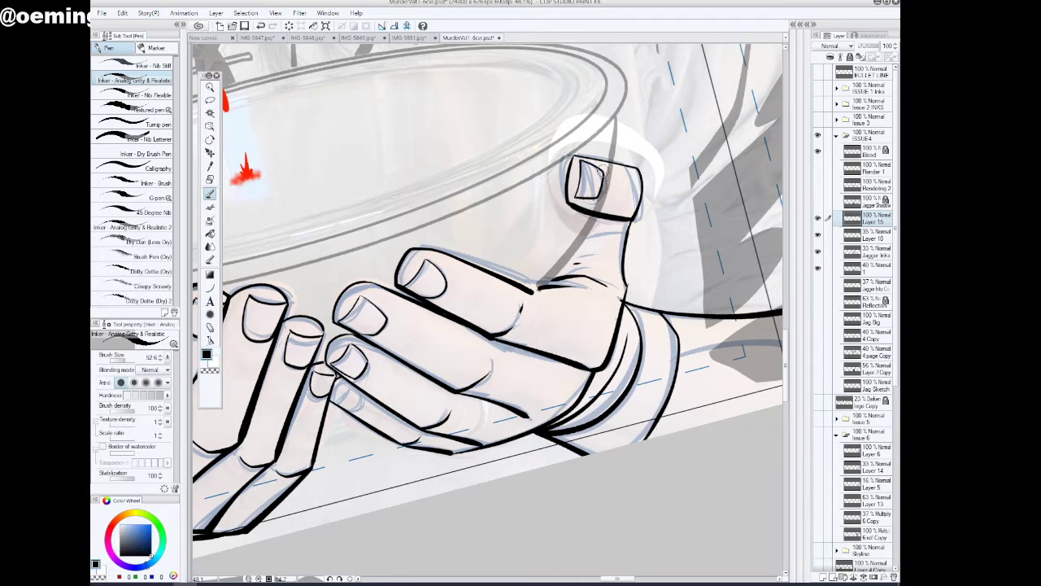
Ink the outer end of the right-side sleeve, curving down to the page's lower edge
left_click_drag(583, 334, 562, 345)
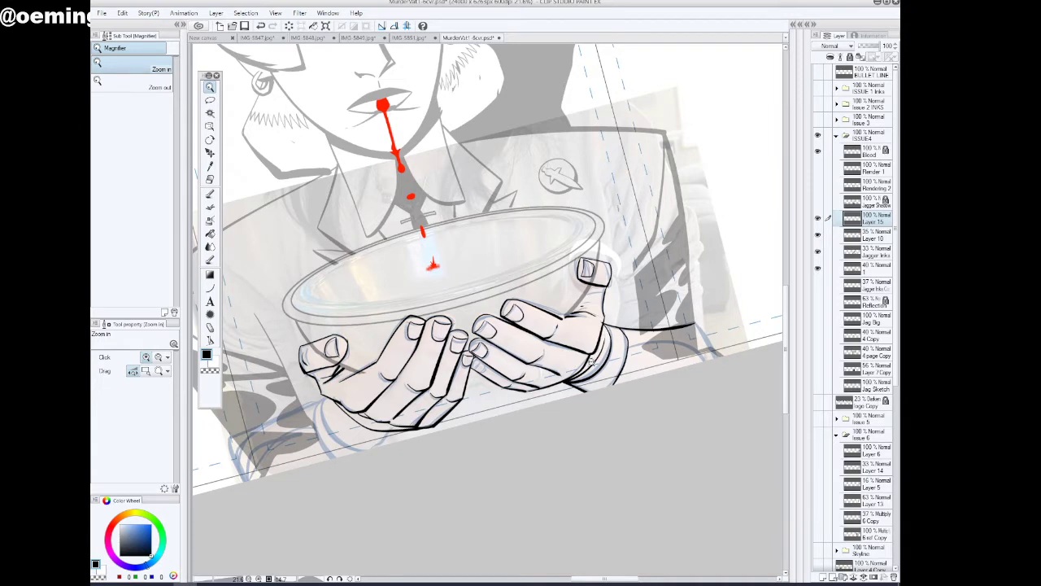
left_click(209, 193)
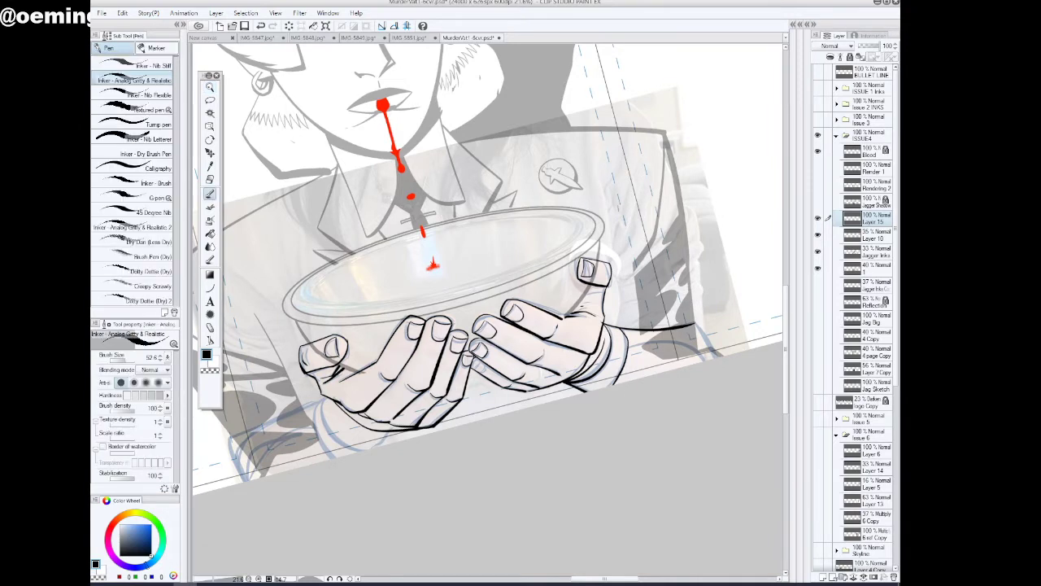
left_click_drag(694, 324, 726, 358)
Ink the left-side sleeve's upper and inner contours and the rounded cuff beneath the hand
left_click_drag(574, 579, 552, 580)
mouse_move(511, 399)
left_mouse_down()
mouse_move(421, 435)
mouse_move(410, 486)
left_mouse_up()
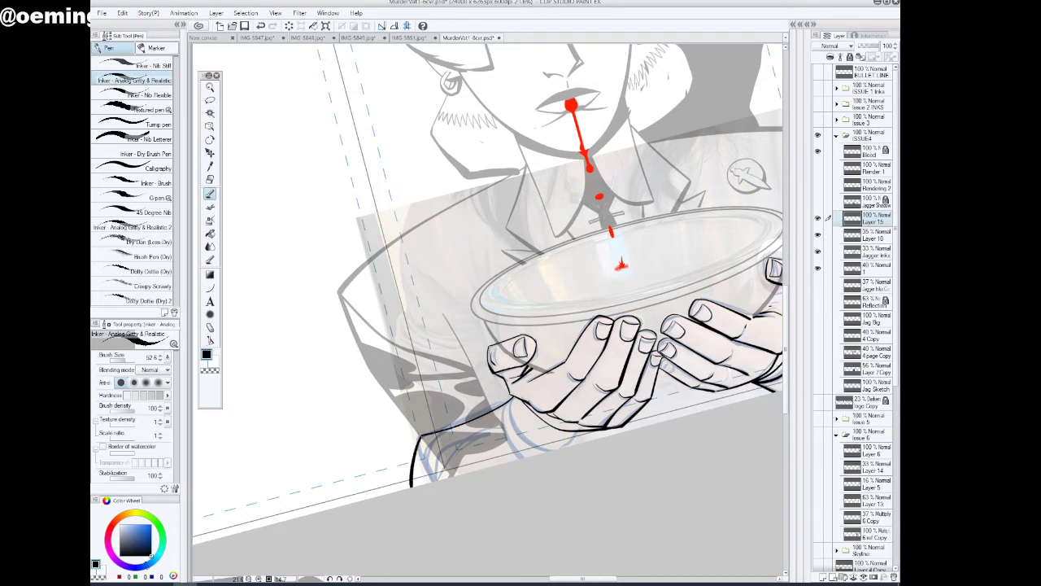
left_click_drag(419, 438, 414, 489)
mouse_move(513, 396)
left_mouse_down()
mouse_move(521, 438)
mouse_move(574, 452)
left_mouse_up()
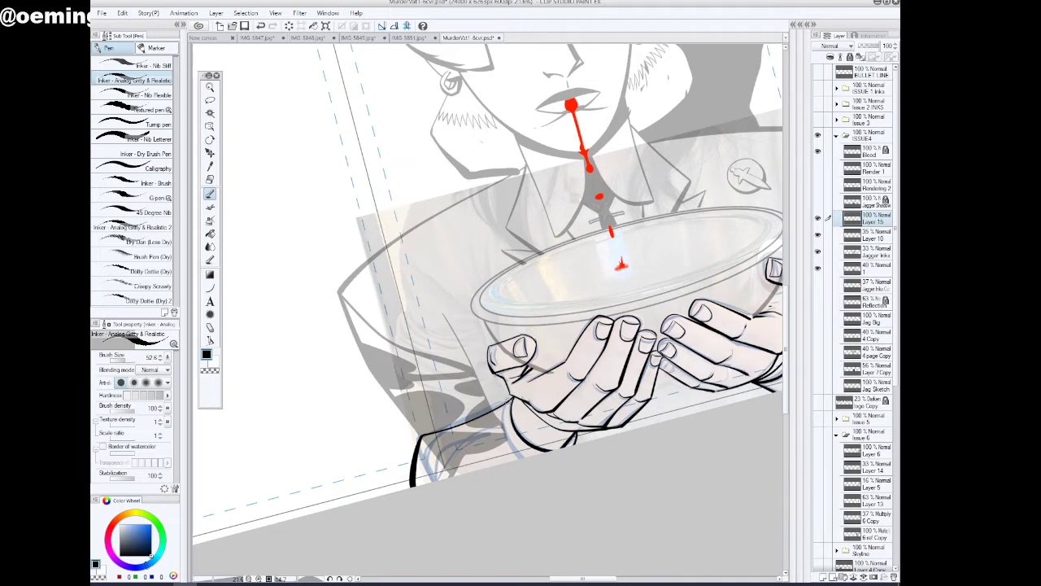
mouse_move(505, 398)
left_mouse_down()
mouse_move(501, 434)
mouse_move(525, 458)
mouse_move(456, 442)
mouse_move(431, 449)
mouse_move(415, 487)
left_mouse_up()
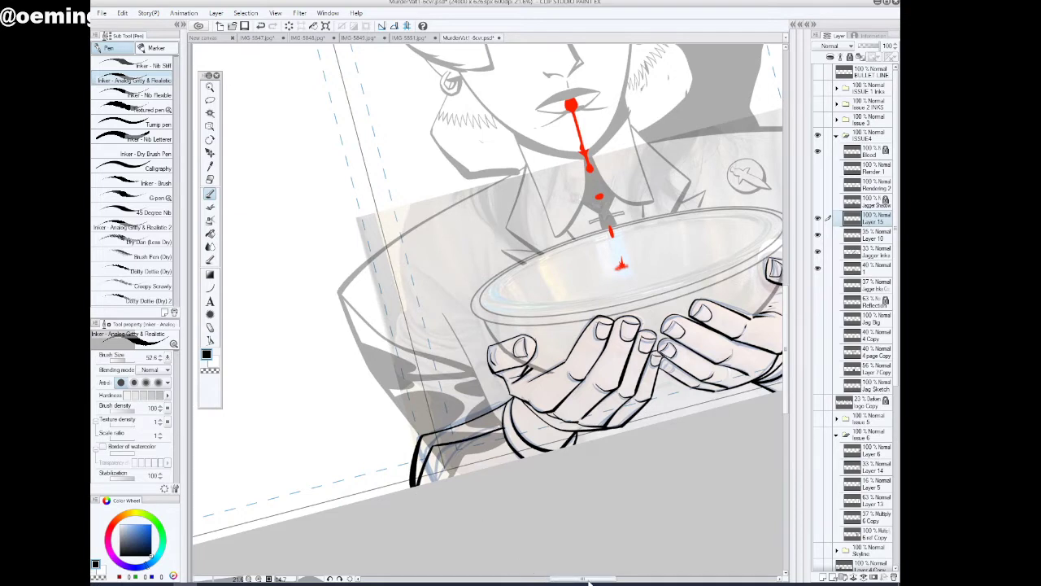
Ink the inner contour and fold marks of the right-side sleeve down to the page edge
left_click_drag(586, 578, 614, 579)
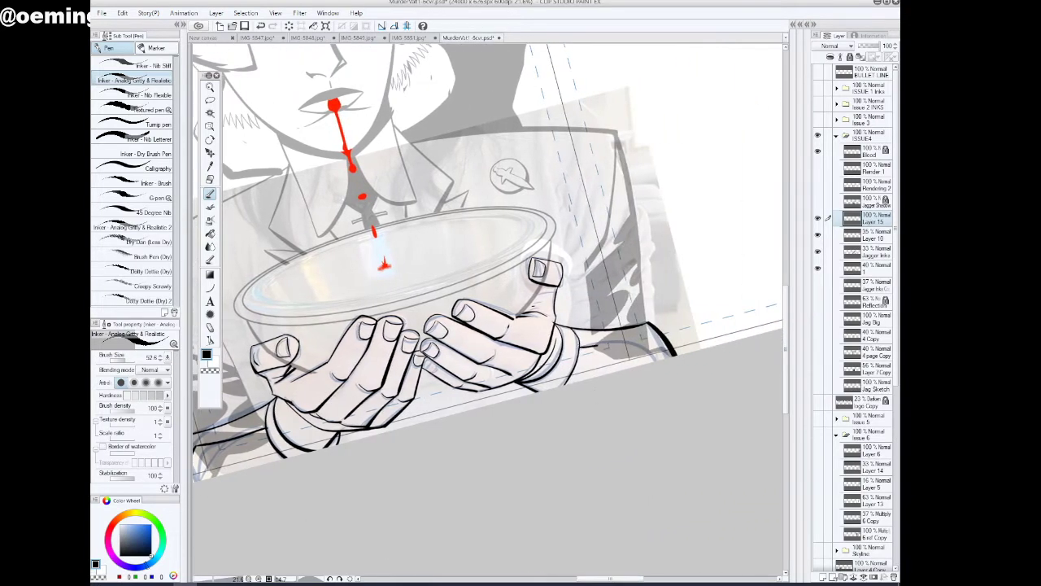
mouse_move(597, 342)
left_mouse_down()
mouse_move(654, 340)
mouse_move(673, 356)
left_mouse_up()
left_click_drag(350, 579, 391, 579)
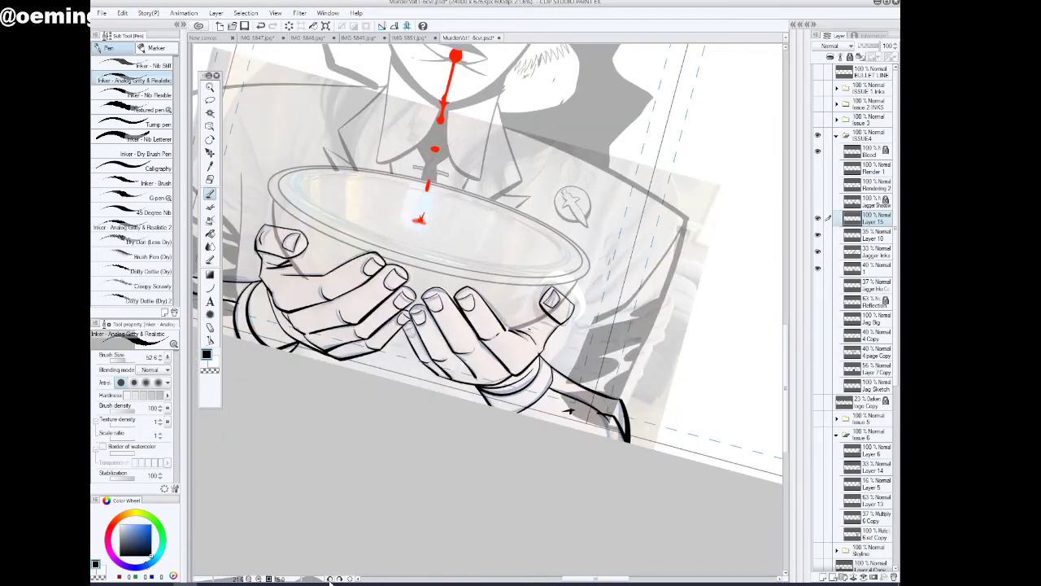
left_click(329, 580)
mouse_move(592, 580)
left_mouse_down()
mouse_move(581, 583)
mouse_move(545, 487)
left_mouse_up()
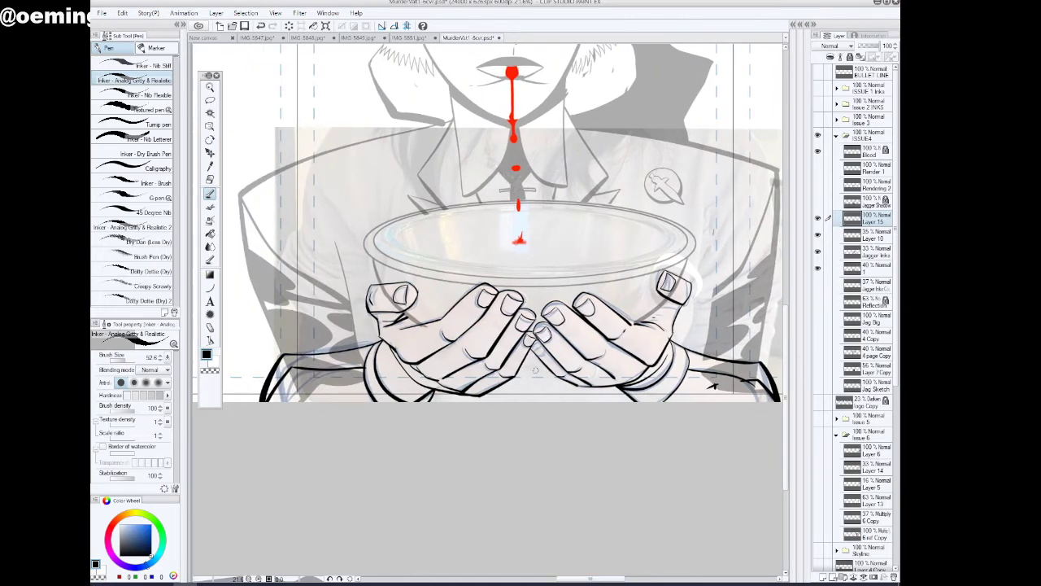
Hide the reference photo layer and toggle Layer 10 off and on to check the inked hands against the bowl
left_click_drag(786, 376, 792, 335)
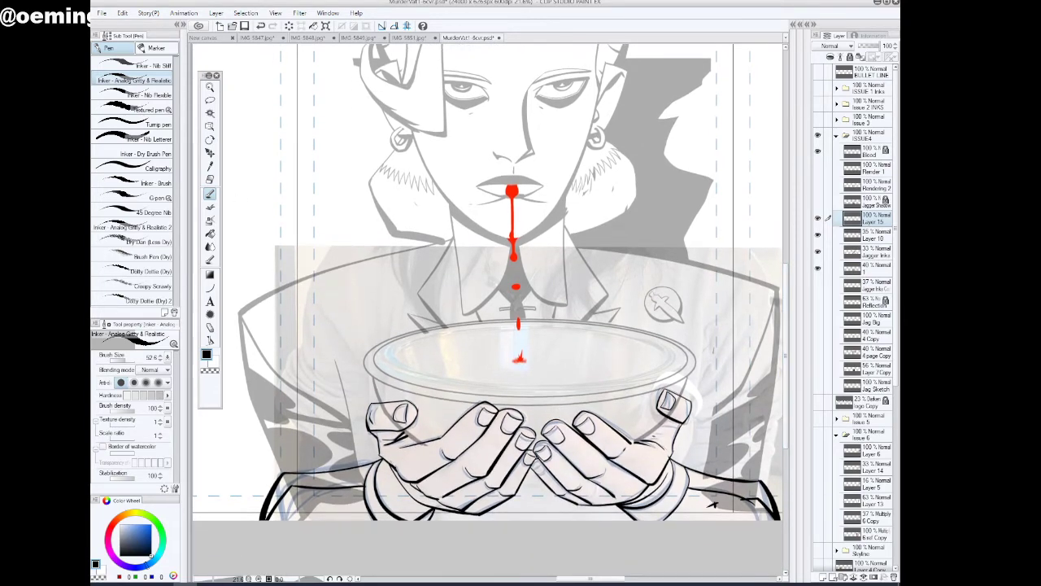
left_click(818, 268)
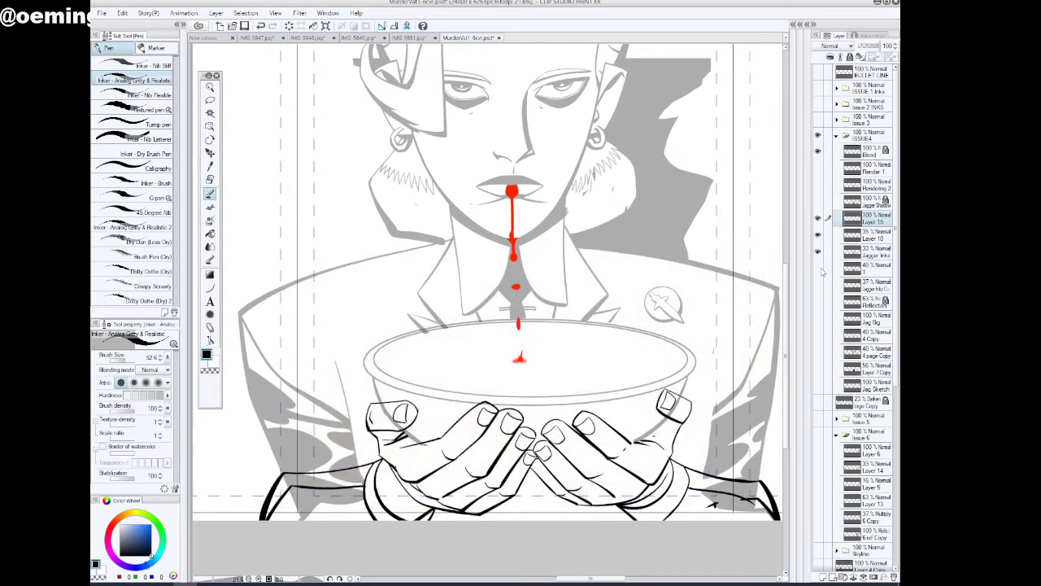
left_click(818, 236)
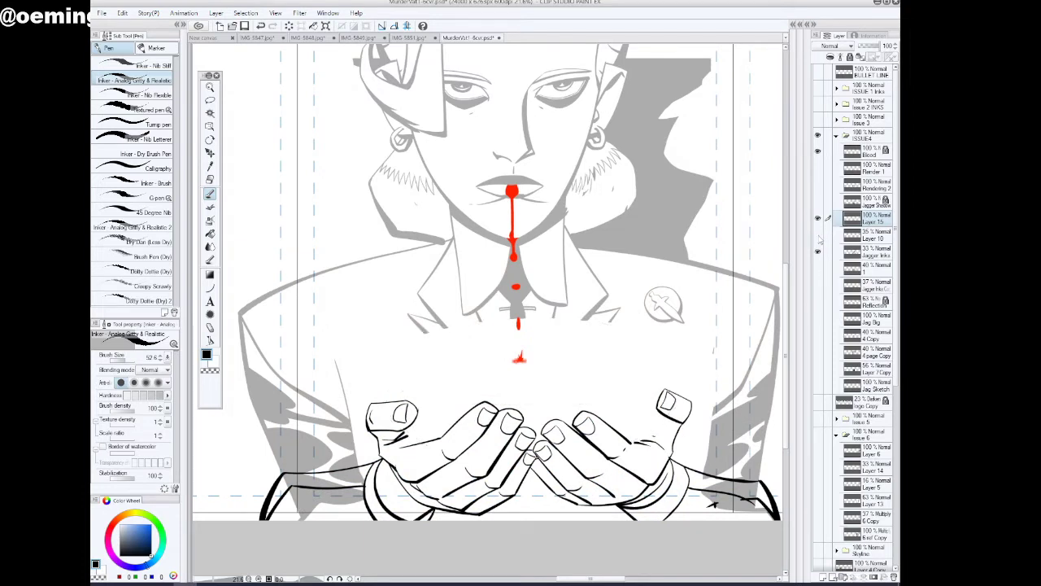
left_click(818, 236)
On Layer 10, lasso the left-side hand's thumb, palm and index fingertip where the bowl lines overlap them
left_click(872, 236)
key("m")
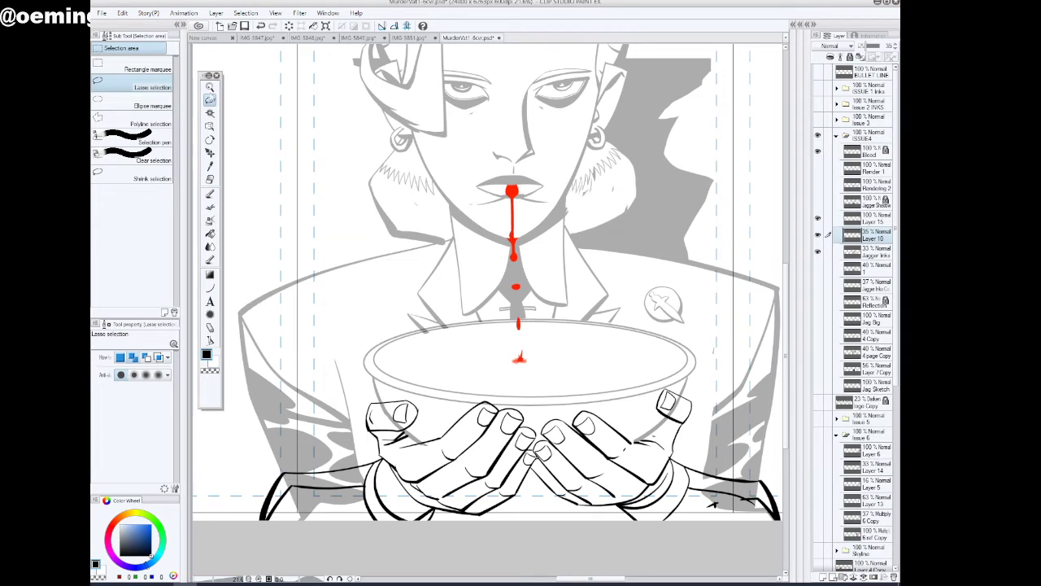
key("slash")
left_click(421, 496)
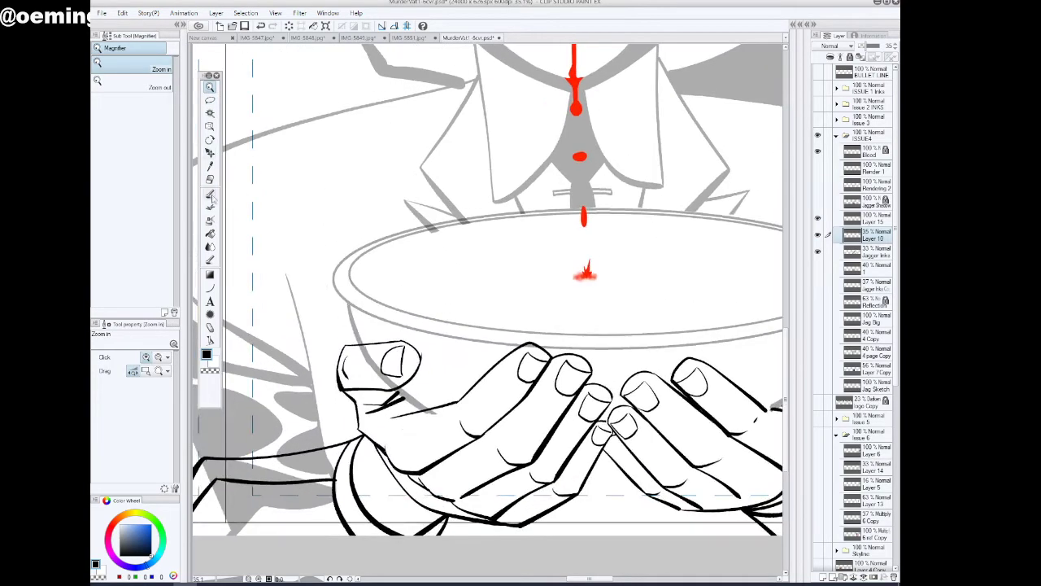
left_click(209, 196)
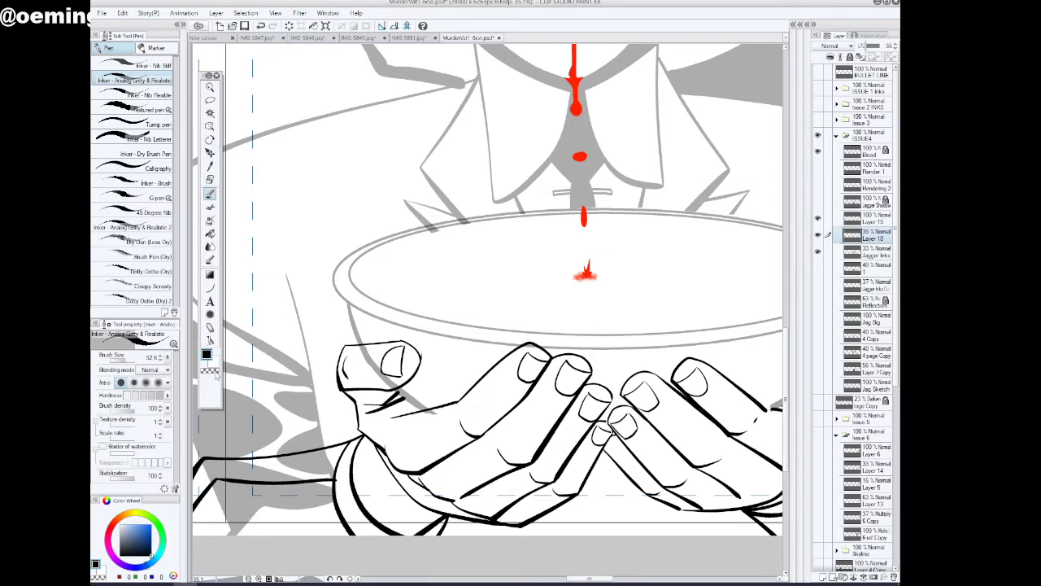
left_click(210, 99)
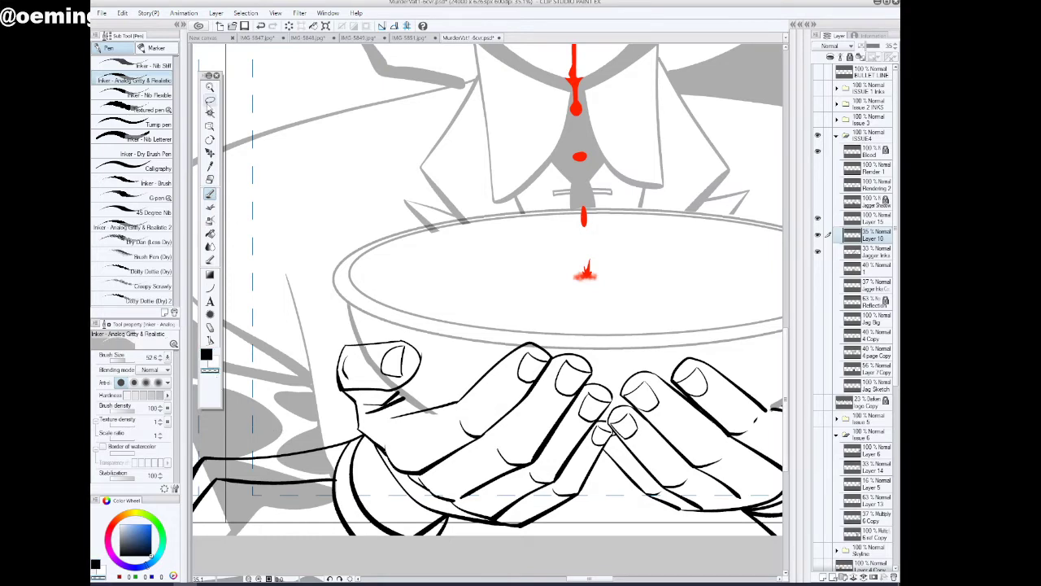
mouse_move(372, 340)
left_mouse_down()
mouse_move(355, 361)
mouse_move(354, 340)
mouse_move(375, 340)
mouse_move(355, 353)
mouse_move(368, 385)
mouse_move(391, 386)
mouse_move(405, 352)
left_mouse_up()
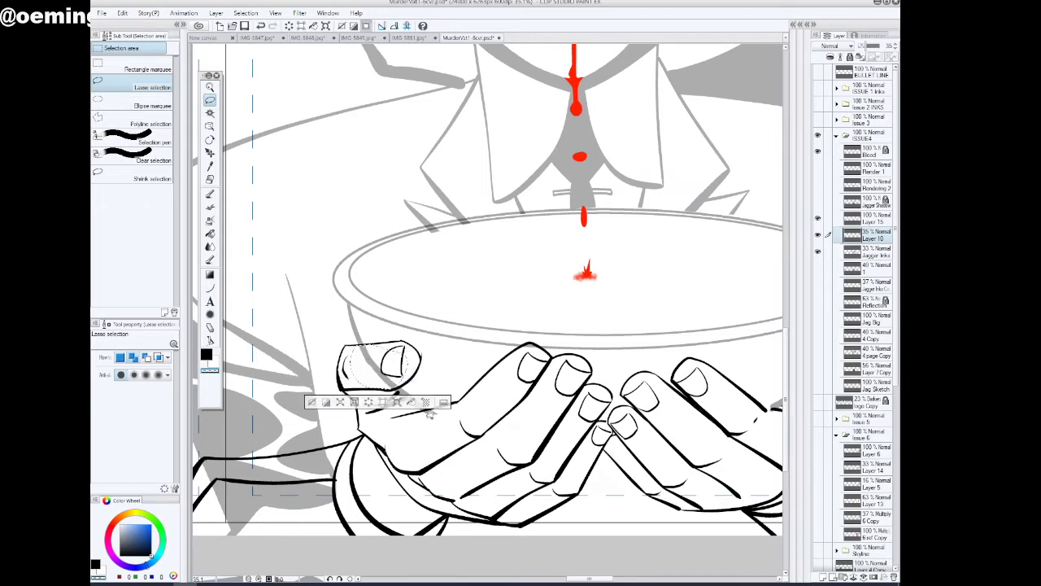
left_click_drag(428, 404, 425, 442)
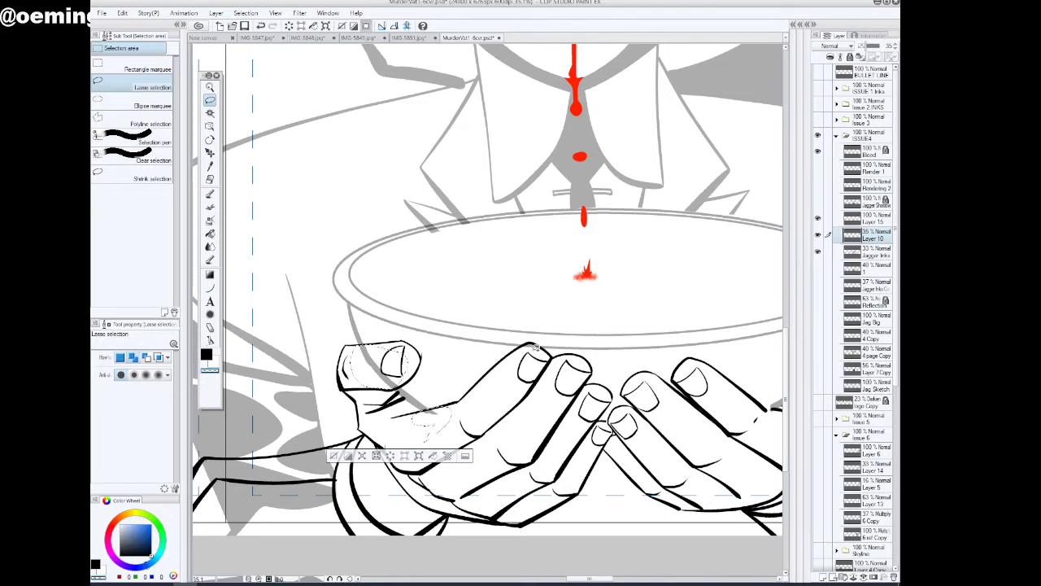
mouse_move(518, 349)
left_mouse_down()
mouse_move(545, 348)
mouse_move(519, 351)
left_mouse_up()
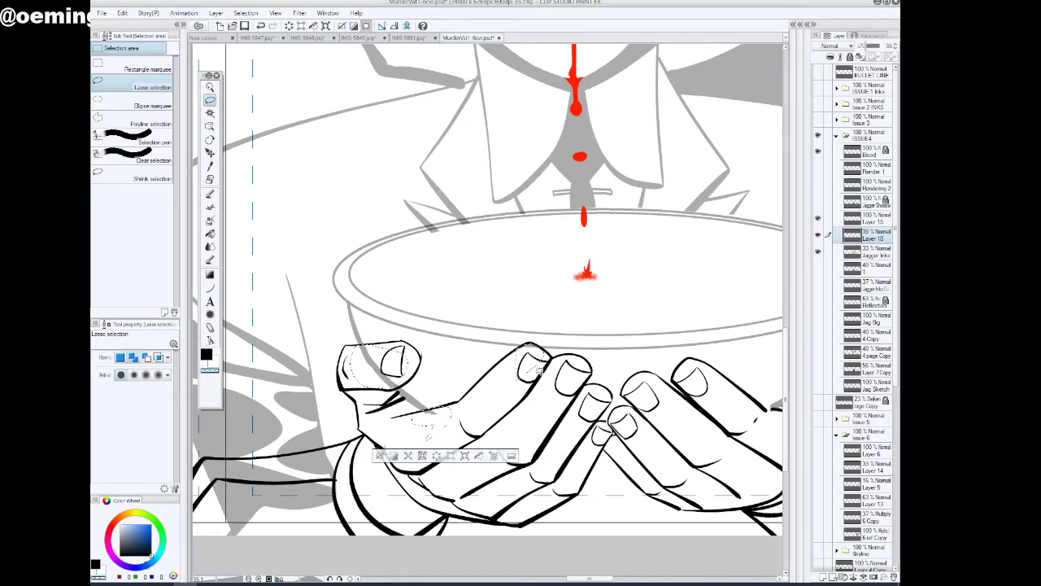
Add both sleeves and the right-side thumb to the lasso selection and clear the overlapping bowl lines from Layer 10
left_click_drag(592, 579, 577, 579)
mouse_move(530, 436)
left_mouse_down()
mouse_move(372, 457)
mouse_move(355, 543)
mouse_move(569, 538)
mouse_move(557, 529)
left_mouse_up()
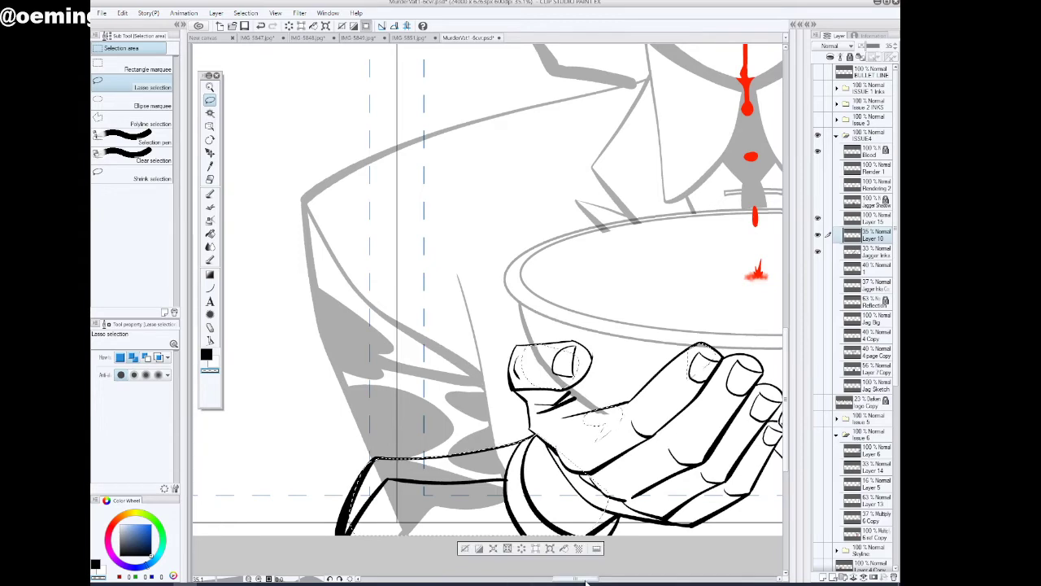
left_click_drag(574, 580, 621, 581)
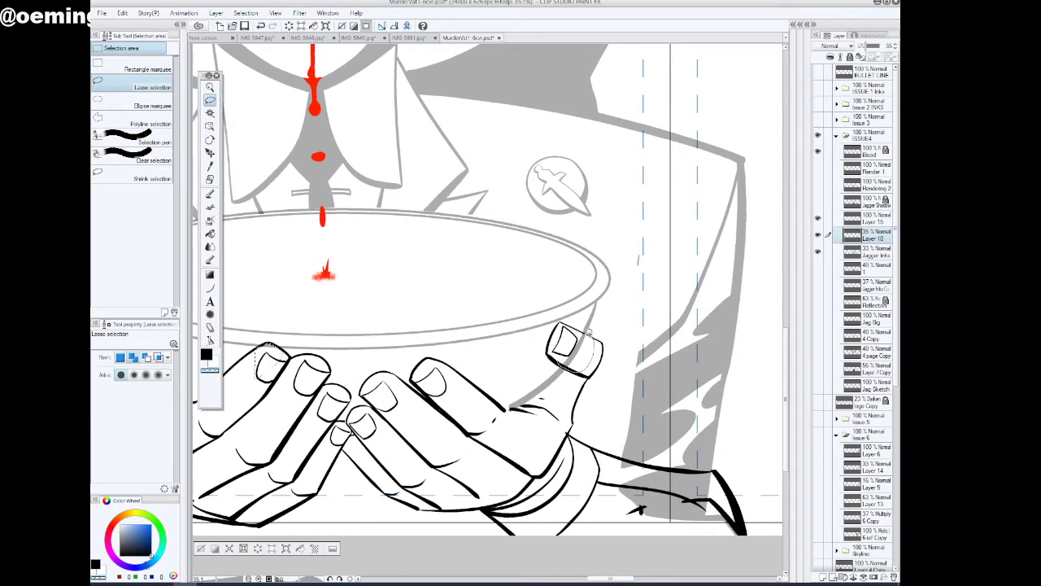
mouse_move(618, 453)
left_mouse_down()
mouse_move(608, 501)
mouse_move(668, 539)
mouse_move(730, 541)
mouse_move(758, 516)
mouse_move(737, 471)
mouse_move(616, 452)
left_mouse_up()
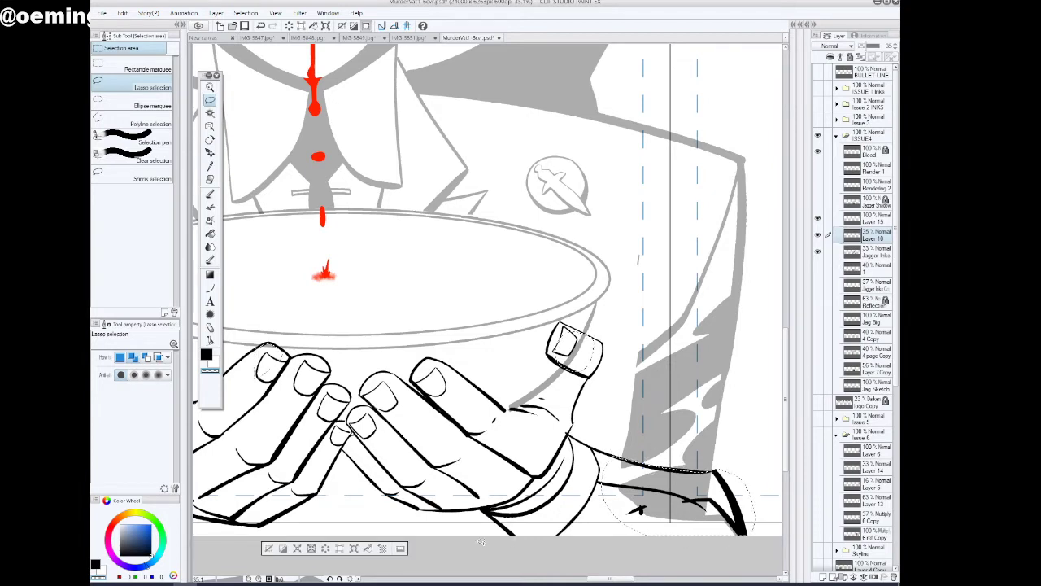
left_click(269, 549)
left_click_drag(604, 579, 593, 580)
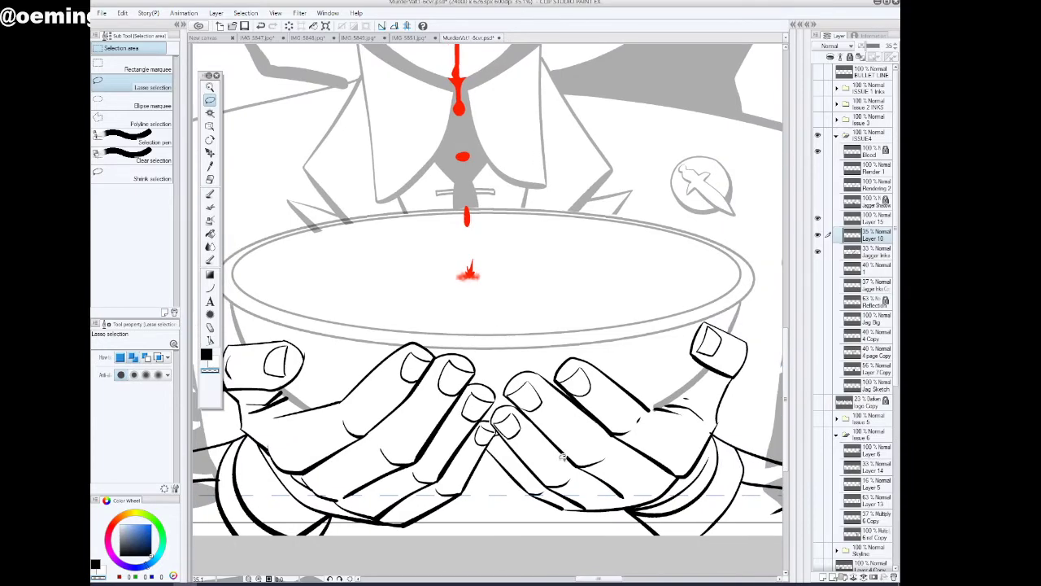
left_click(261, 27)
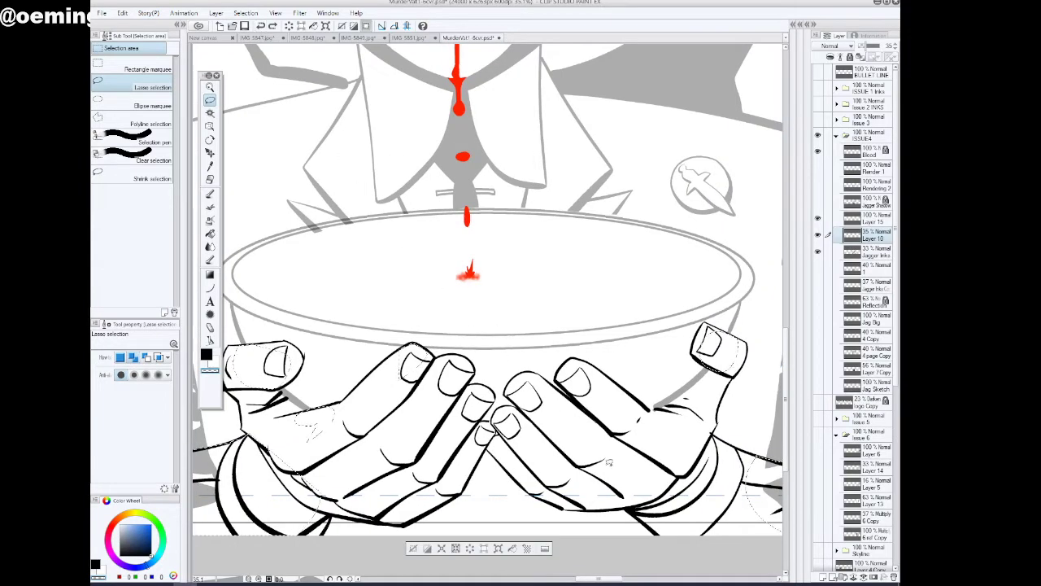
Clear the old sleeve shading inside the selection on the Jagger Inks layer and remove the selection
left_click_drag(609, 581, 618, 581)
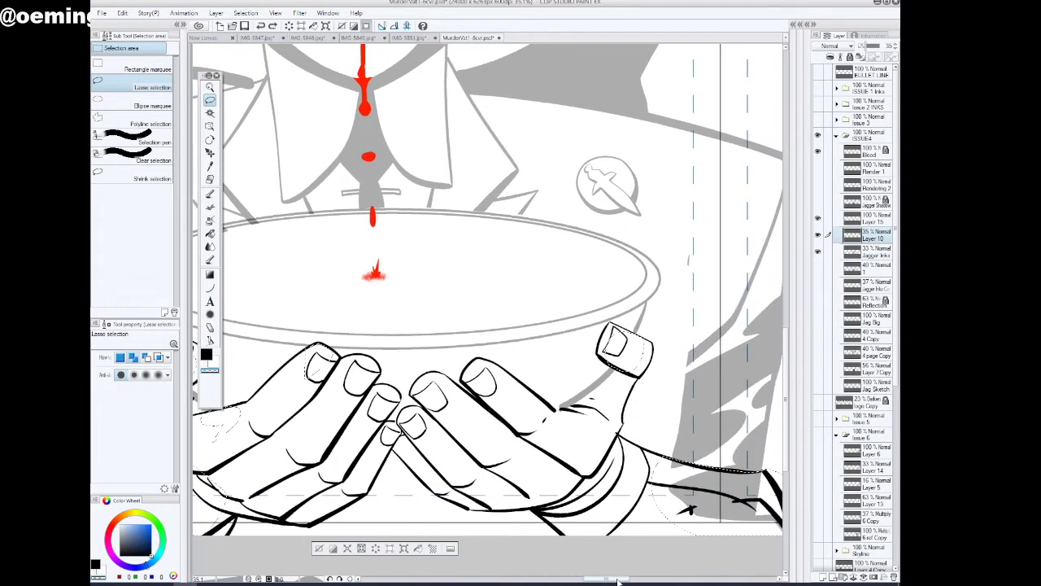
left_click(863, 253)
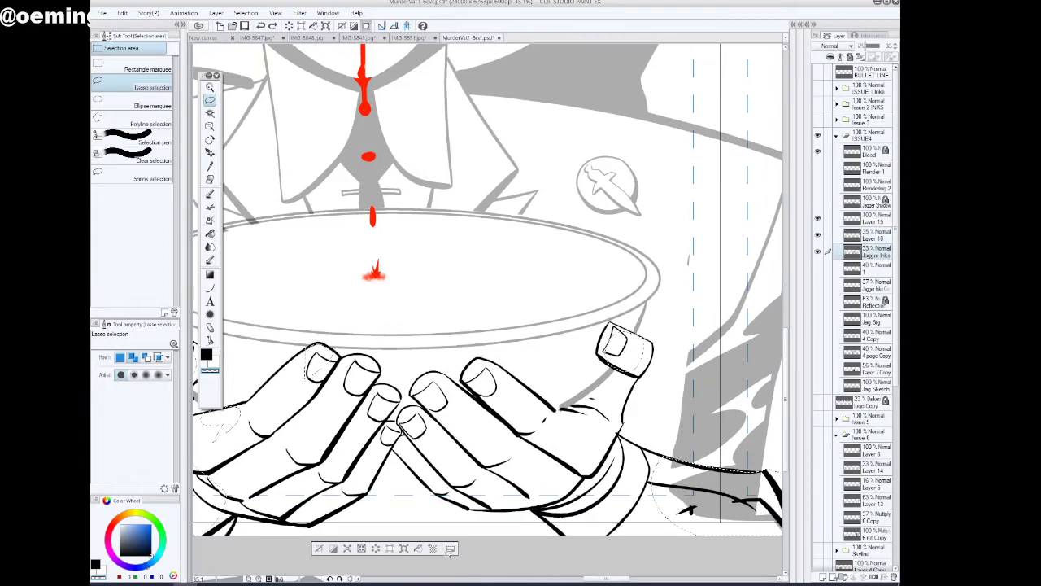
left_click(376, 551)
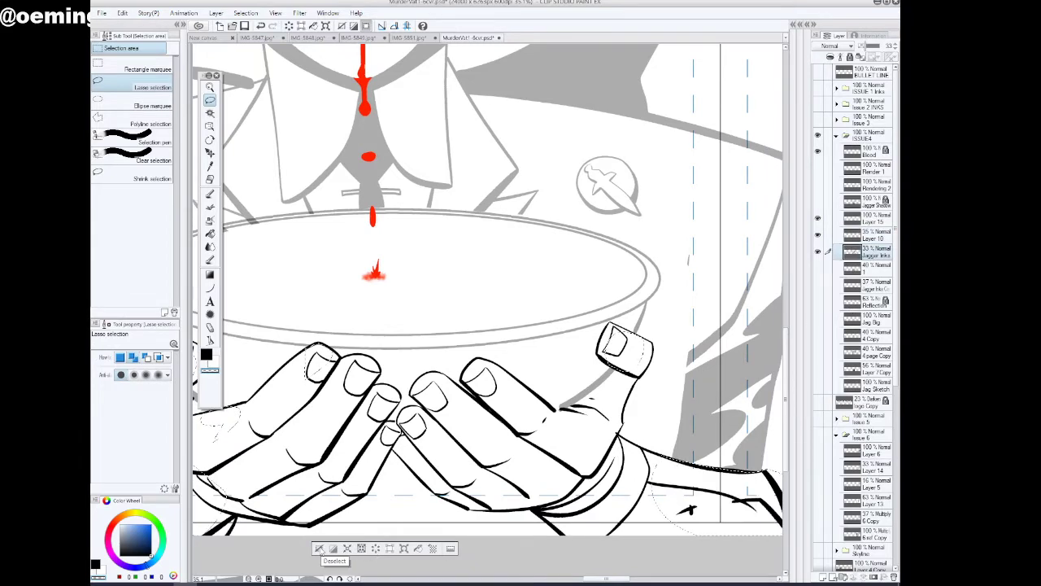
left_click(210, 87)
scroll(557, 302, "down", 4)
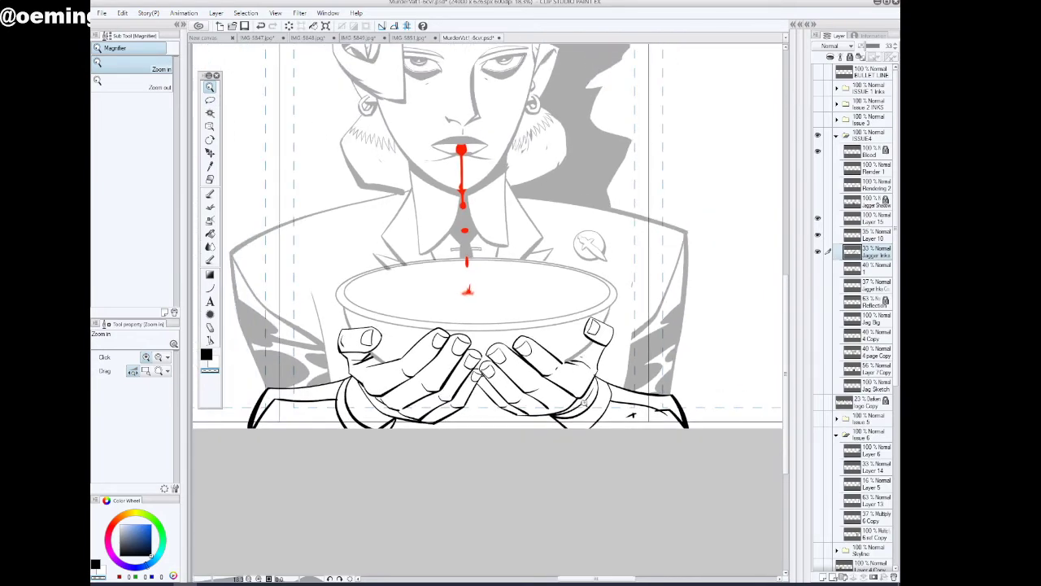
Set the Jagger Inks layer and Layer 10 to 100% opacity
left_click_drag(864, 46, 884, 46)
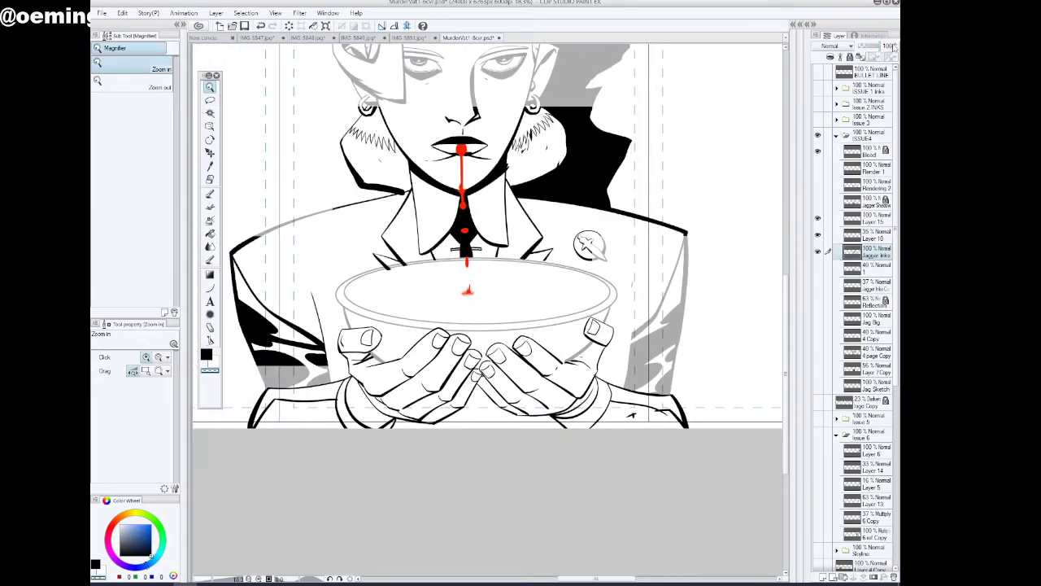
left_click(876, 236)
left_click(894, 46)
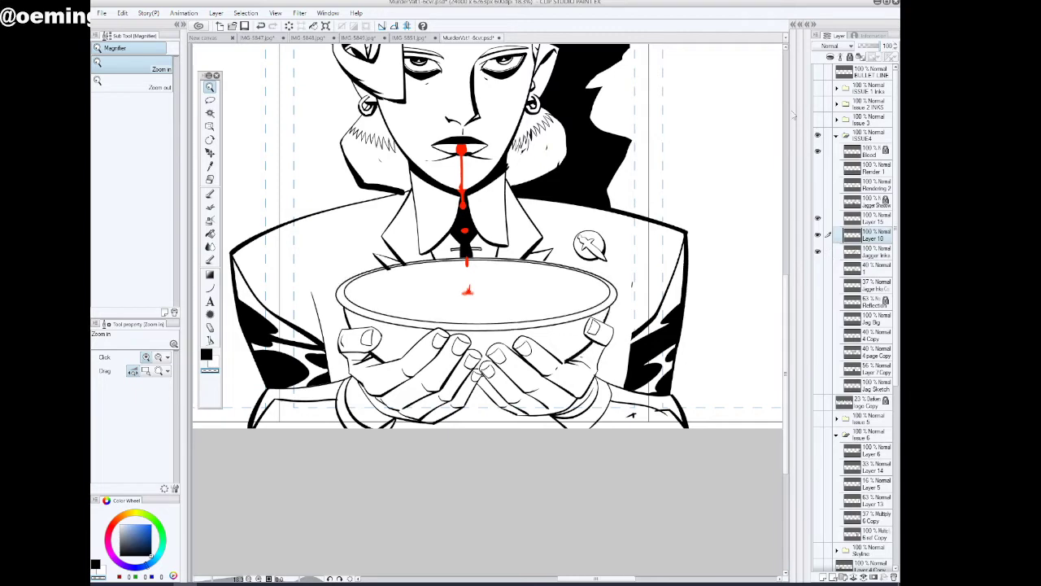
scroll(555, 330, "down", 1)
scroll(555, 331, "down", 1)
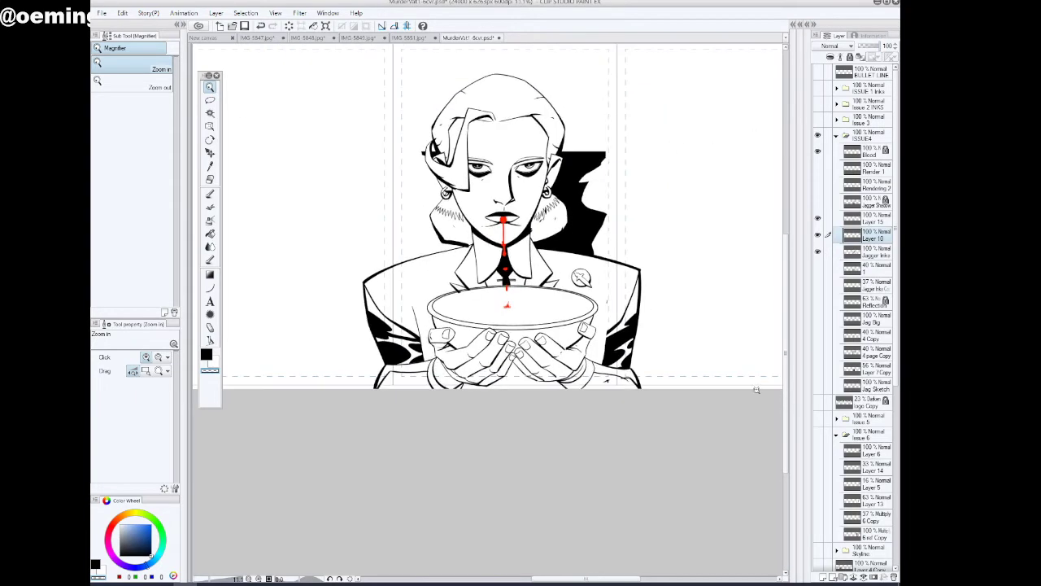
left_click_drag(787, 417, 787, 386)
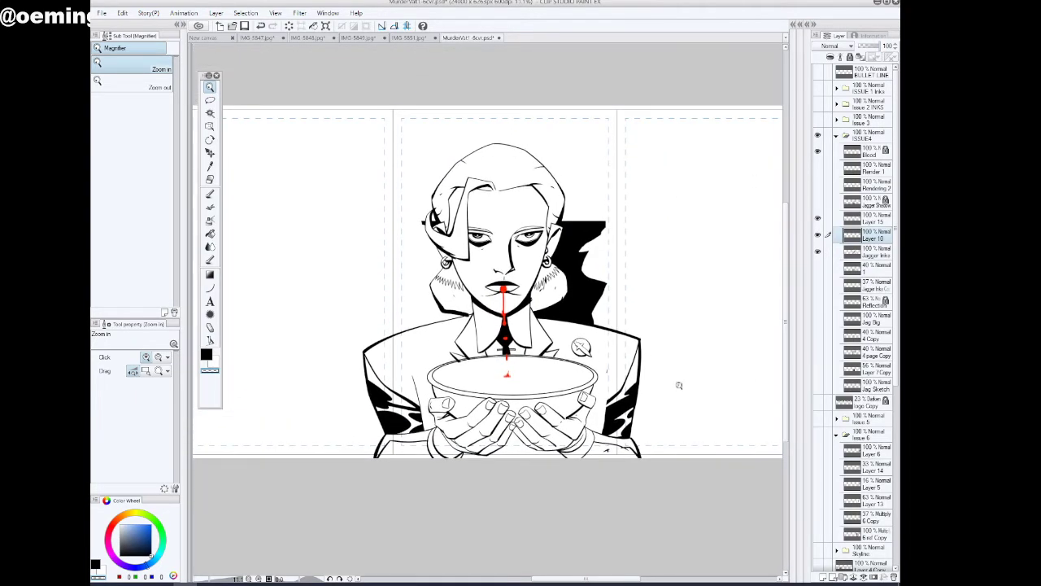
scroll(678, 385, "up", 1)
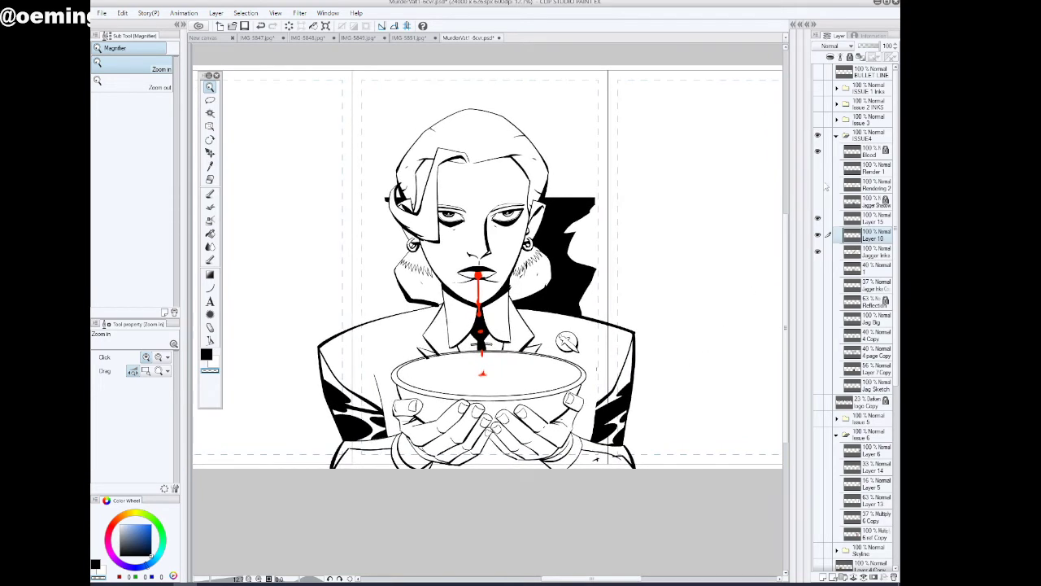
Show the Render 1, Rendering 2 and Jagger Shadow layers and try adjusting the opacity of Rendering 2
left_click(819, 168)
left_click(818, 185)
left_click(818, 201)
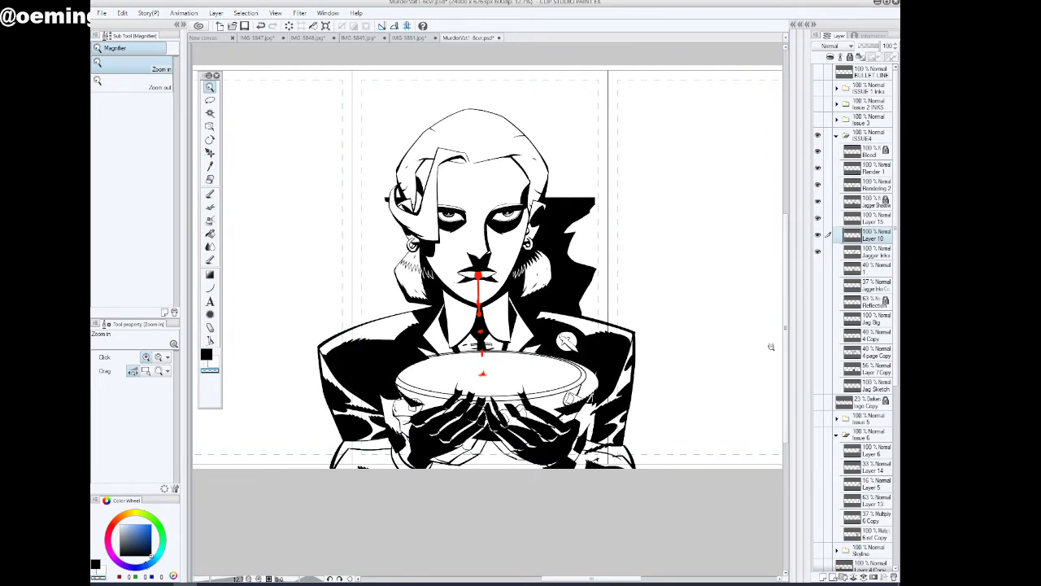
left_click(874, 185)
left_click_drag(885, 47, 863, 46)
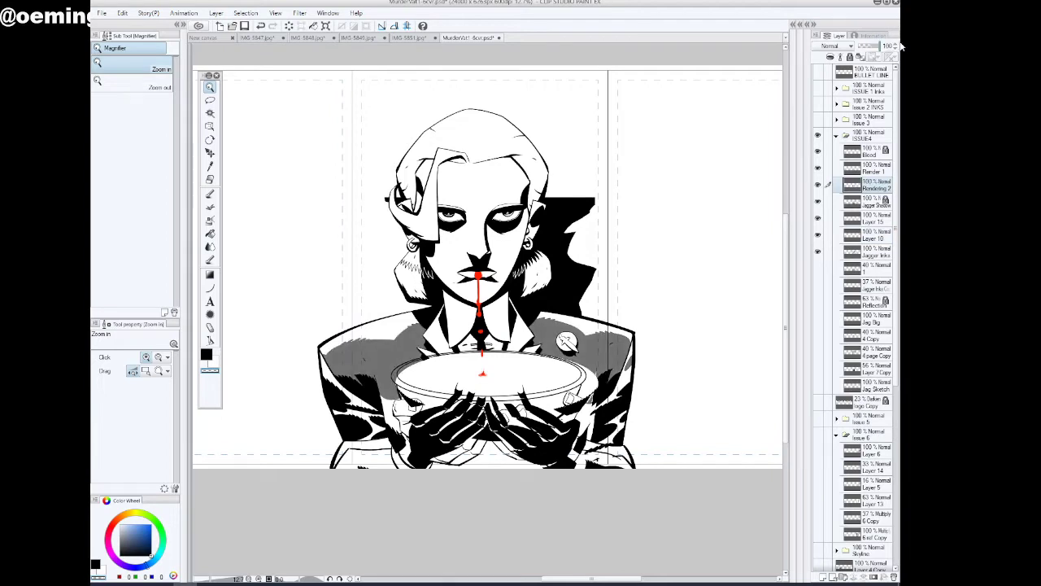
Toggle Render 1, Rendering 2 and Jagger Shadow off and on one by one to compare their shading
left_click(875, 169)
left_click(819, 169)
left_click(818, 169)
left_click(818, 186)
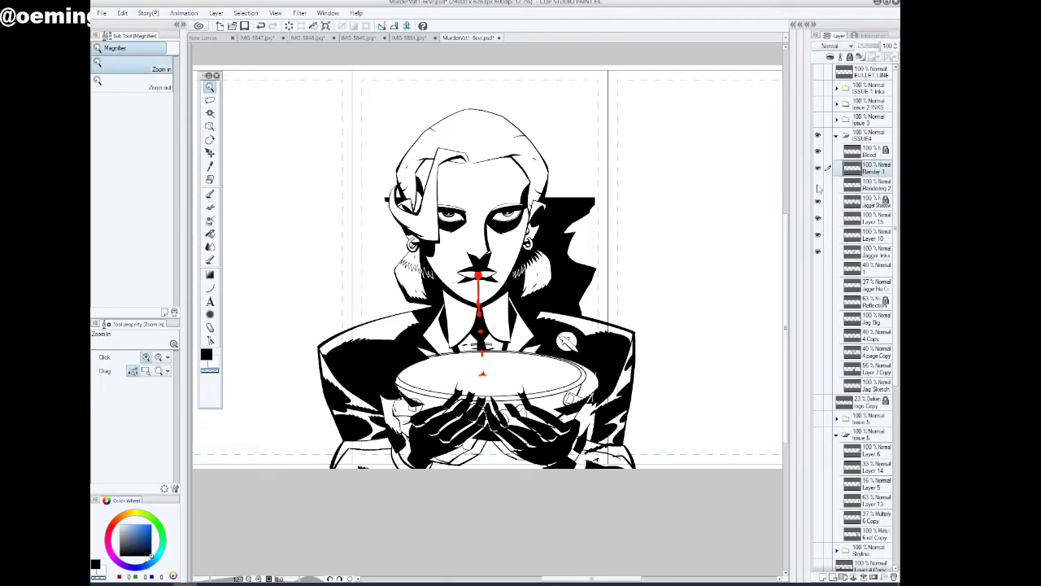
left_click(818, 186)
left_click(819, 203)
left_click(819, 203)
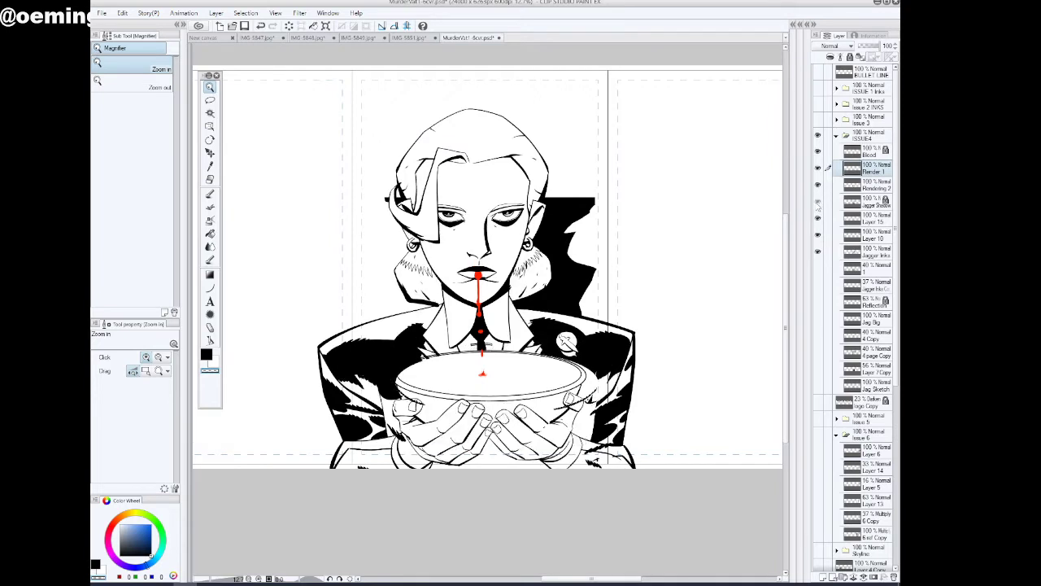
Unlock the Jagger Shadow layer and set its opacity to 86%
left_click(869, 205)
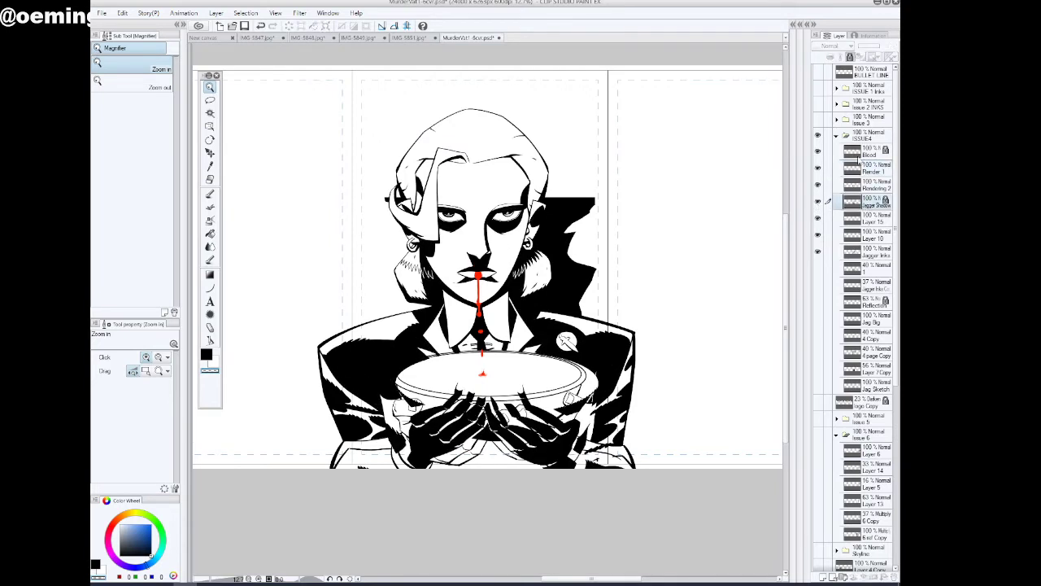
left_click(850, 57)
mouse_move(880, 47)
left_mouse_down()
mouse_move(860, 50)
mouse_move(884, 47)
left_mouse_up()
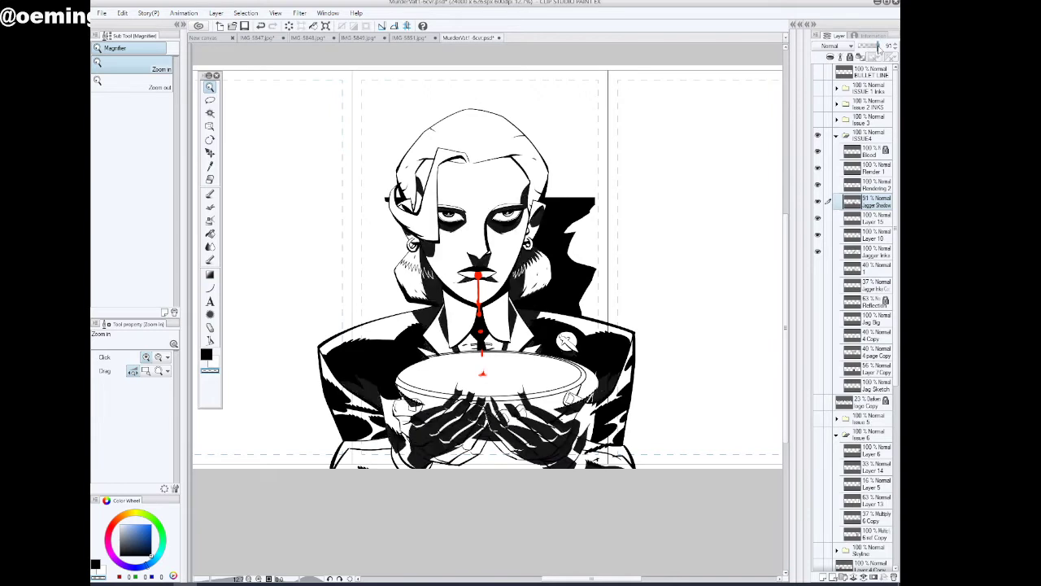
Toggle Jagger Inks, Layer 10 and Layer 15 off and on to check which lines each layer holds beneath the shadows
left_click(818, 254)
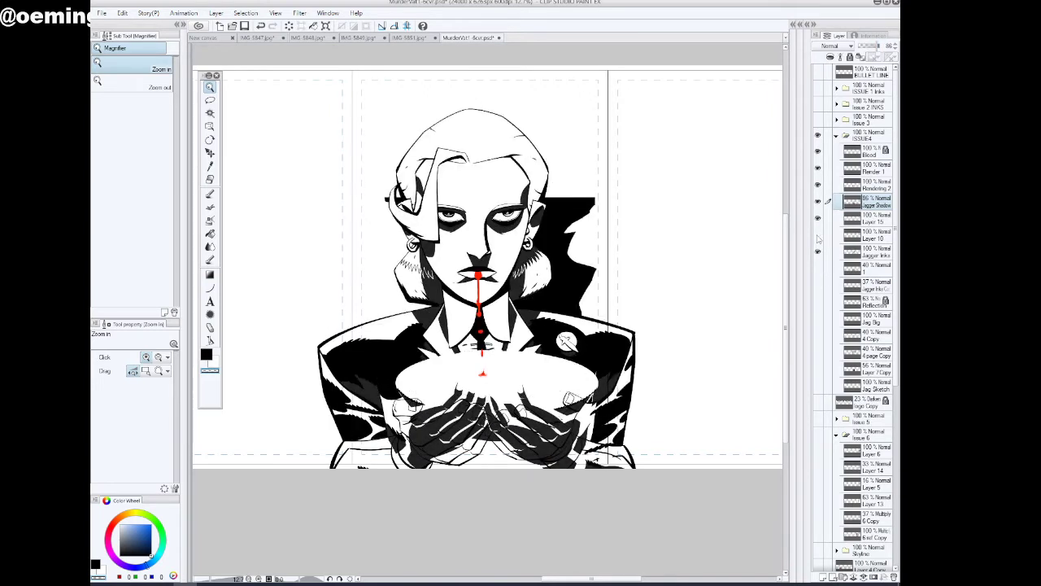
left_click(818, 235)
left_click(819, 220)
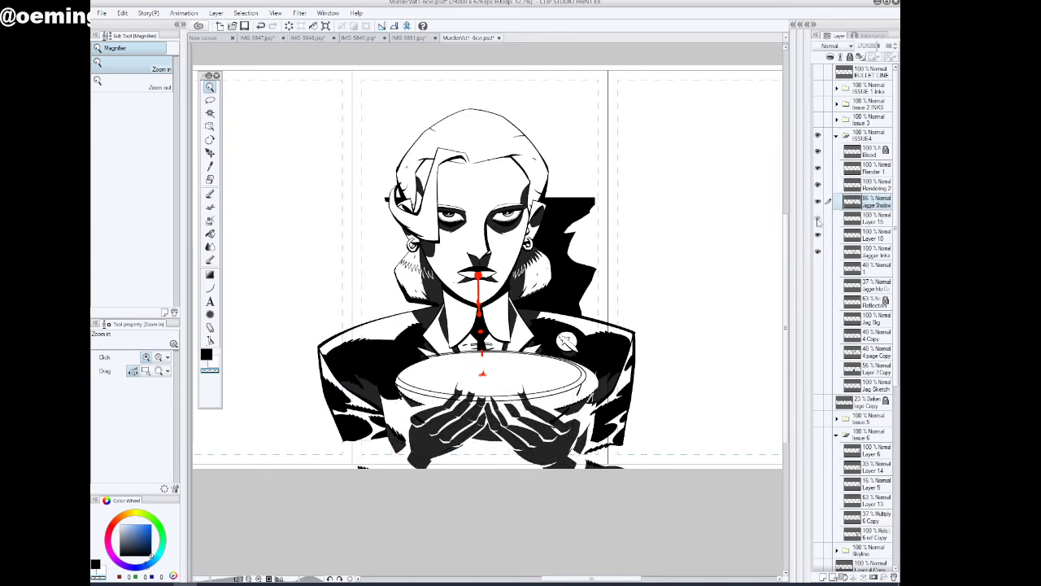
left_click(818, 221)
left_click(818, 220)
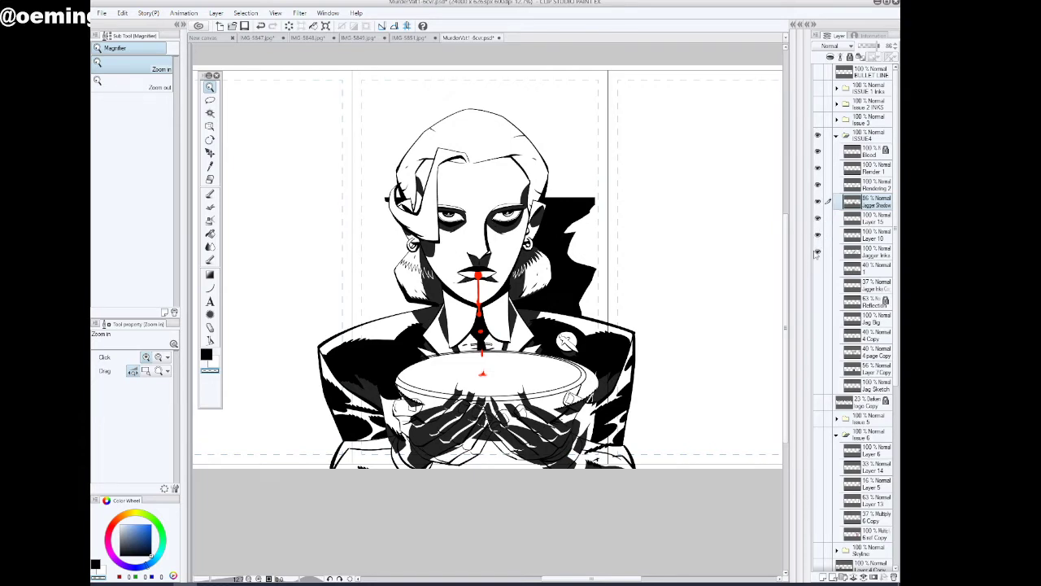
Hide the Render 1, Rendering 2, Jagger Shadow and template layers and collapse the Issue 6 folder
left_click_drag(818, 169, 818, 189)
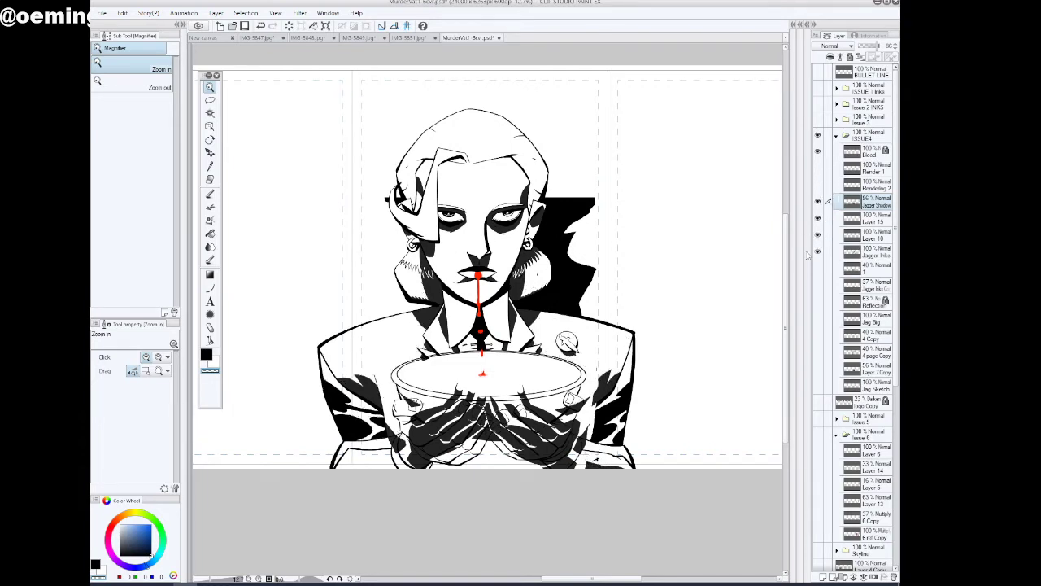
left_click(817, 205)
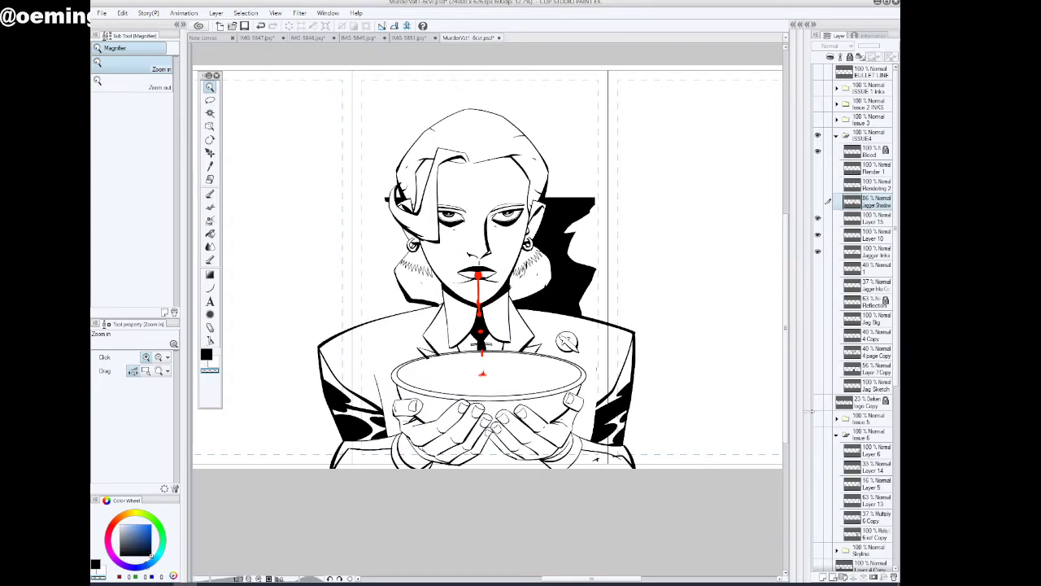
scroll(892, 453, "down", 5)
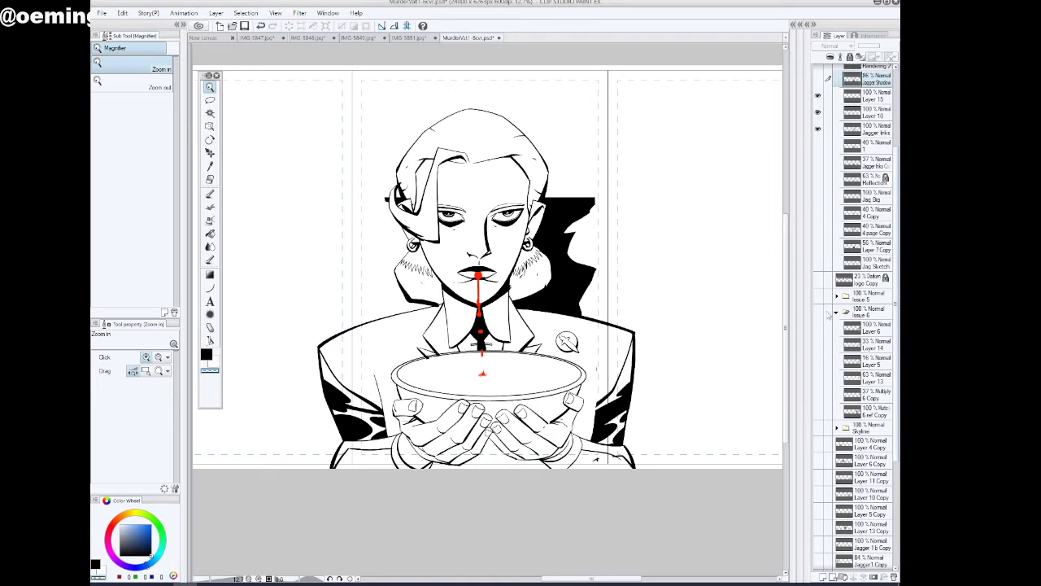
left_click(836, 313)
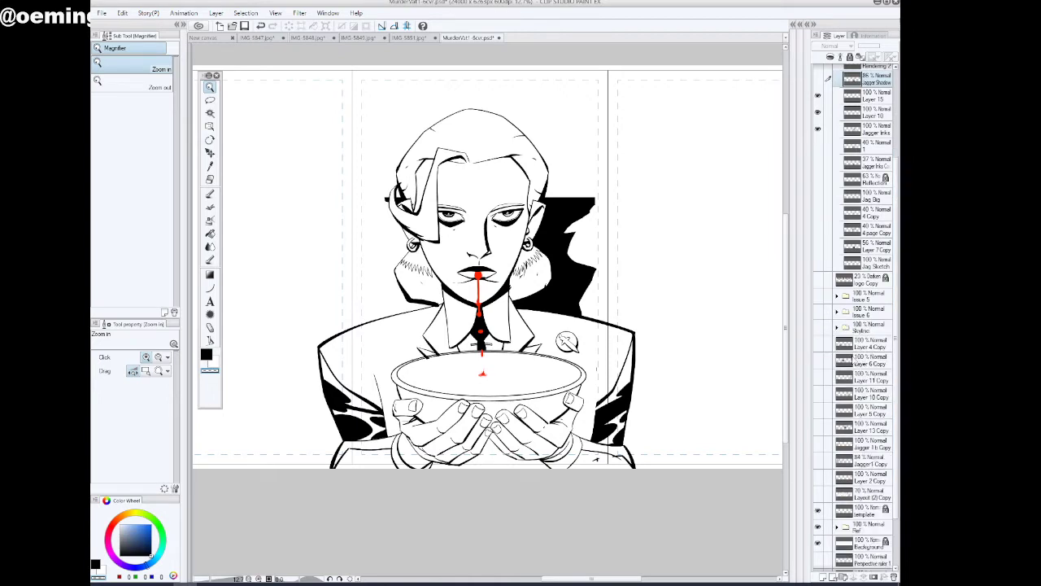
left_click(819, 513)
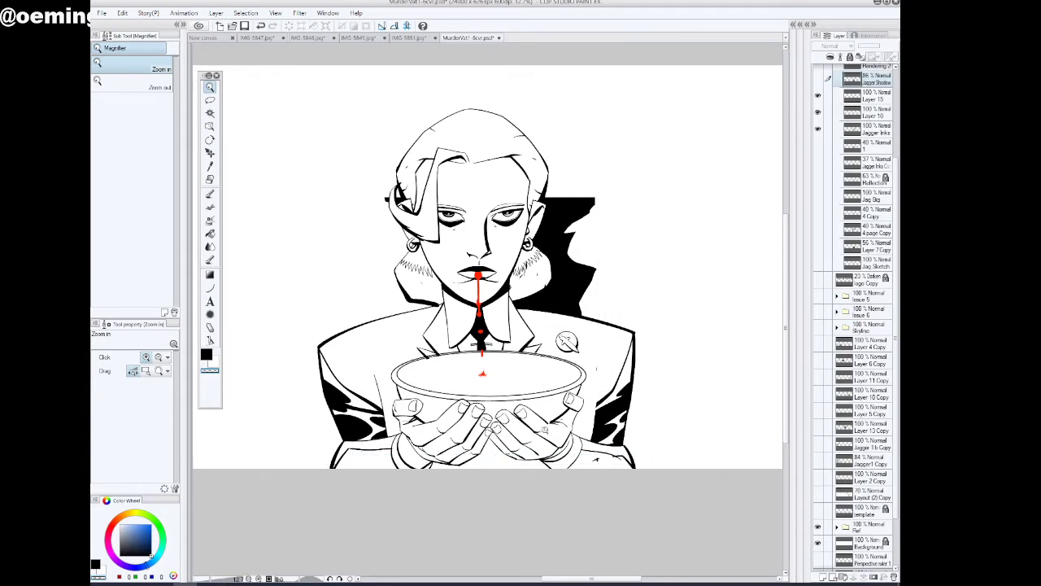
Check the Jagger Inks layer by toggling its visibility, and lower its opacity to 56%
left_click(476, 379)
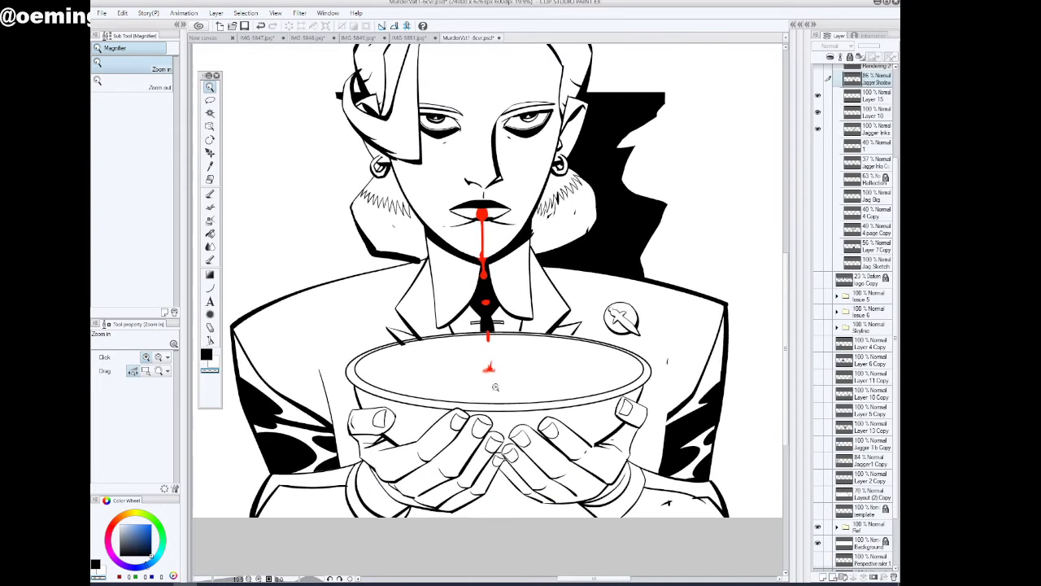
left_click(818, 129)
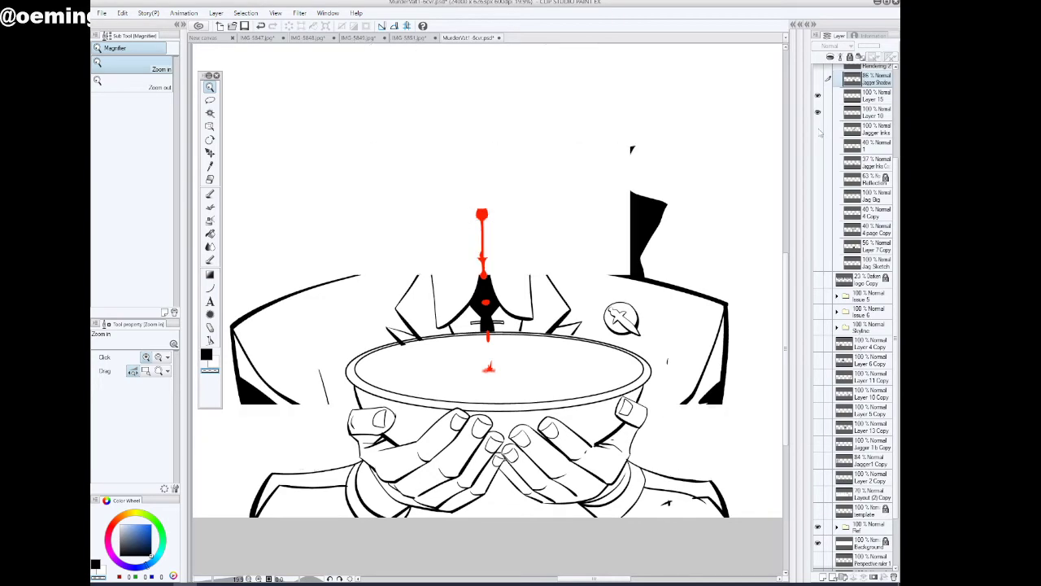
left_click(819, 128)
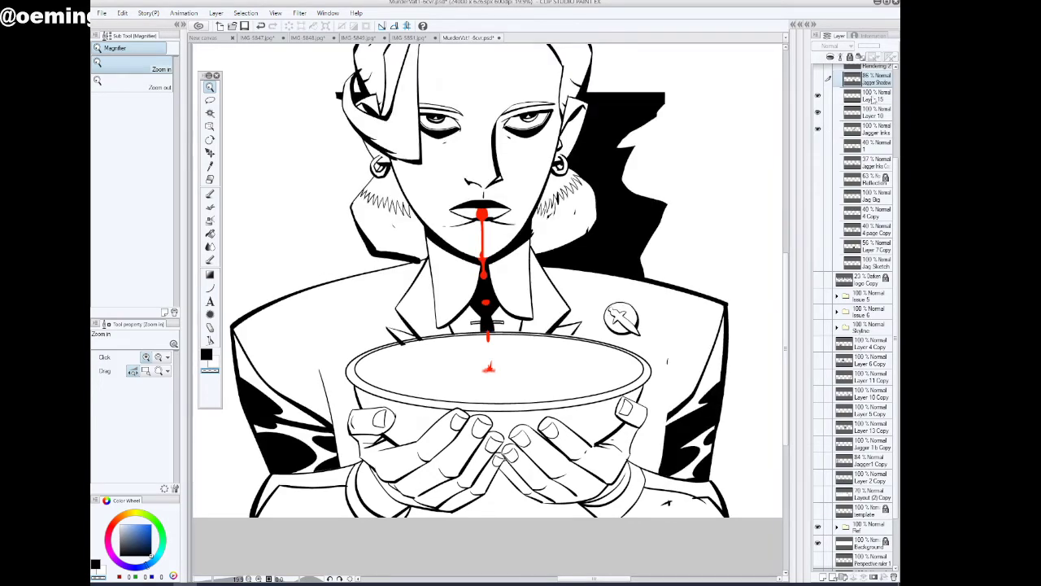
left_click(874, 132)
left_click(873, 46)
left_click_drag(872, 47, 871, 47)
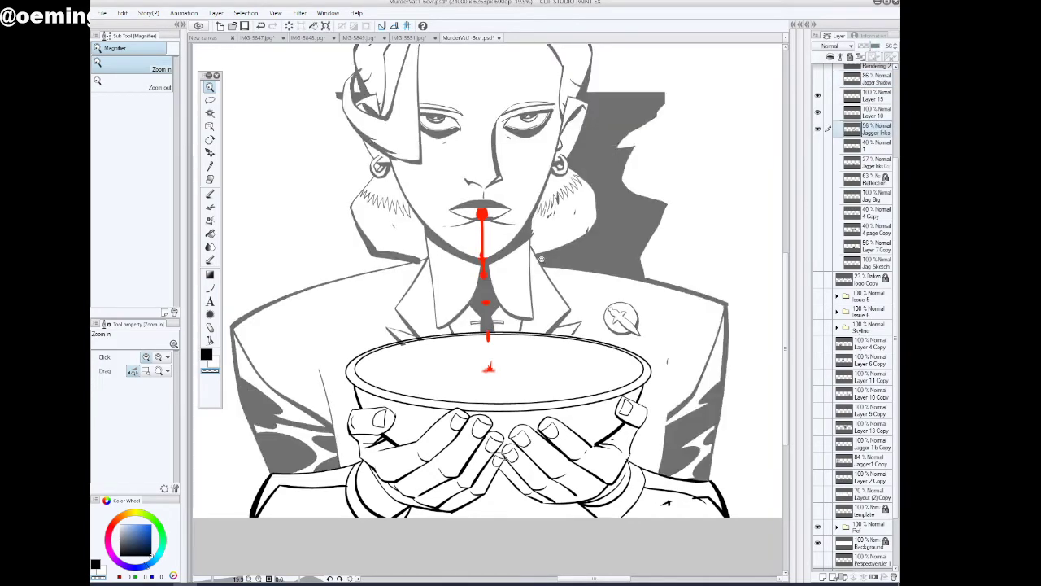
Examine the inked bowl rim, both hands and the left-side thumb up close for stray or overlapping lines
left_click(414, 358)
left_click(209, 194)
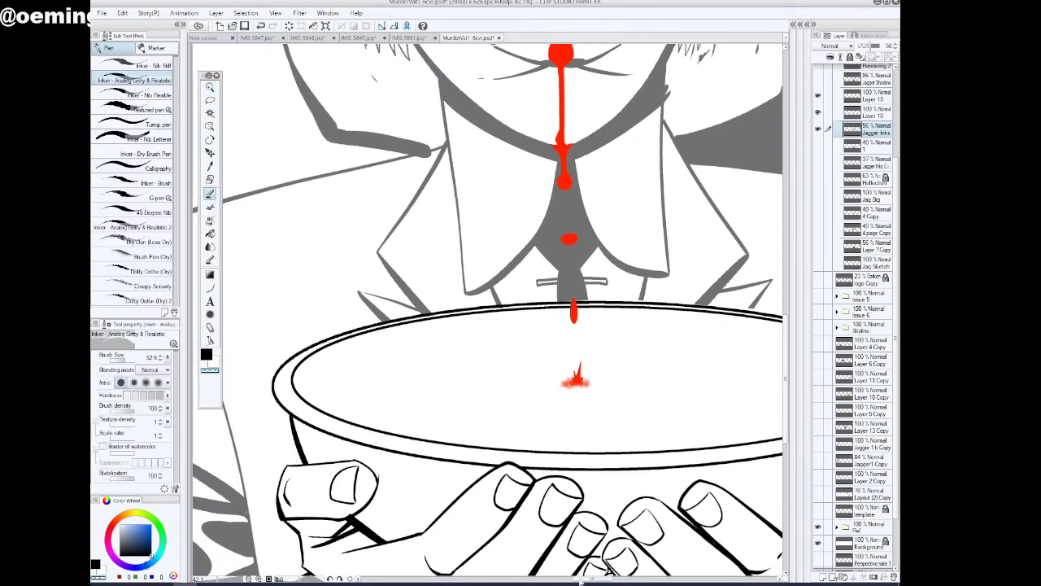
left_click_drag(580, 580, 604, 579)
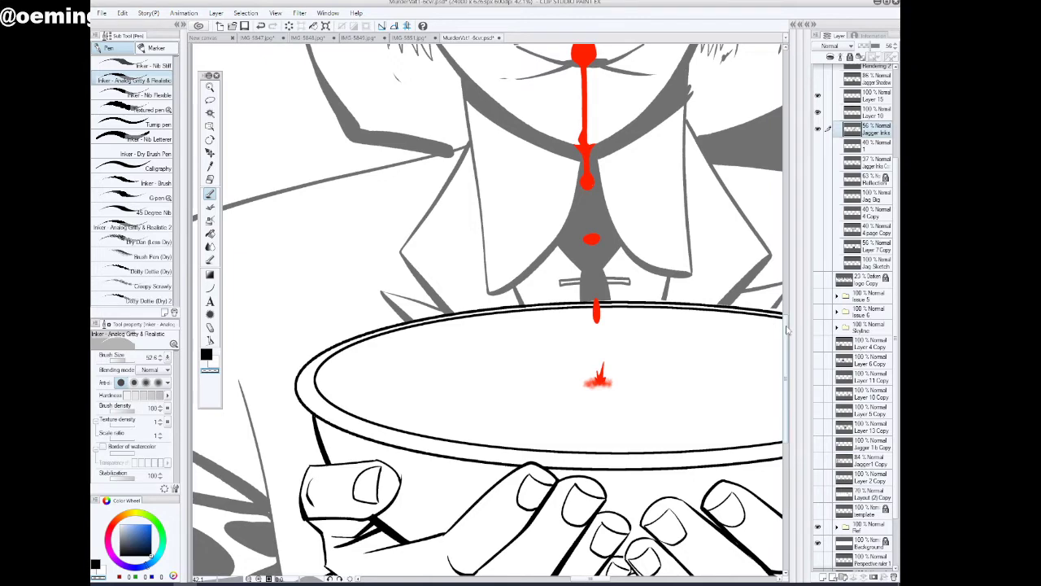
left_click_drag(788, 331, 785, 370)
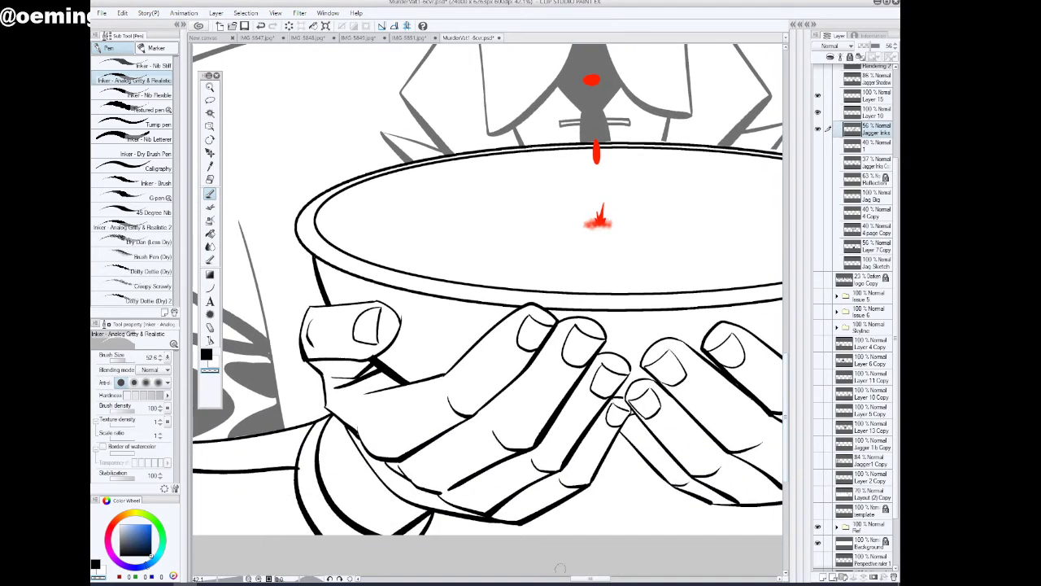
left_click_drag(572, 579, 593, 578)
left_click(210, 87)
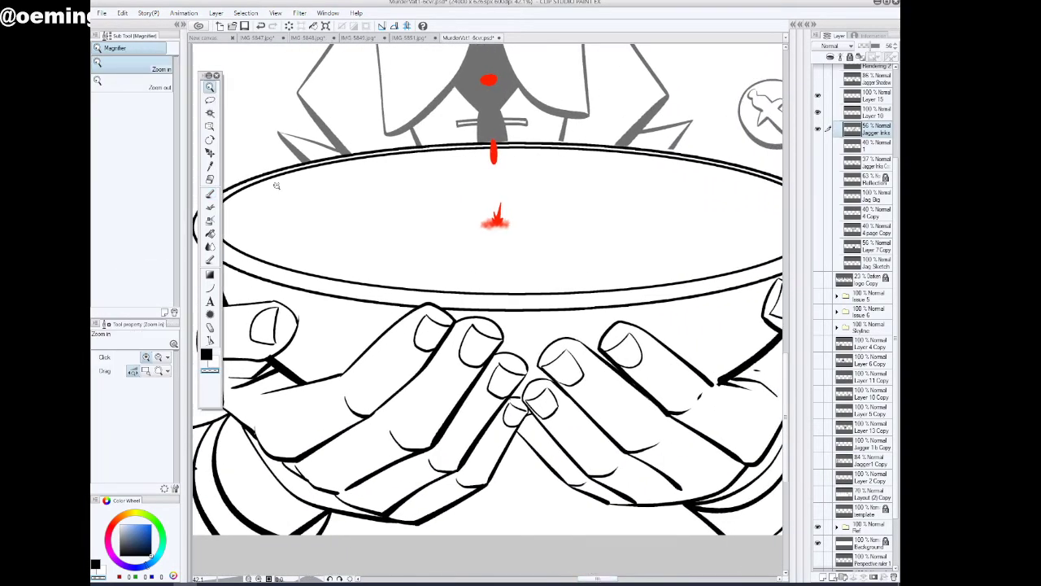
left_click_drag(582, 357, 559, 366)
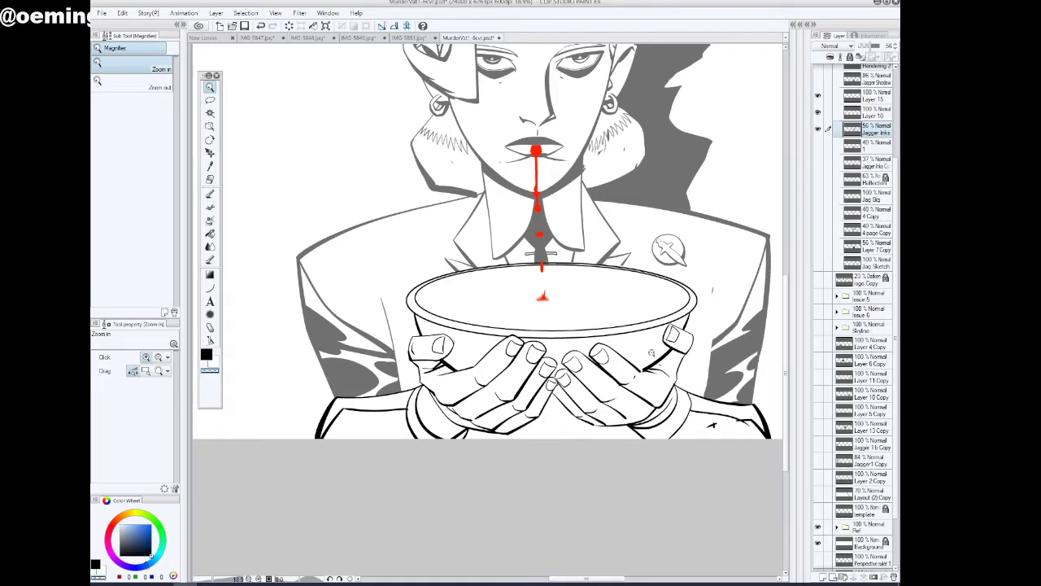
left_click_drag(440, 361, 479, 369)
left_click(210, 194)
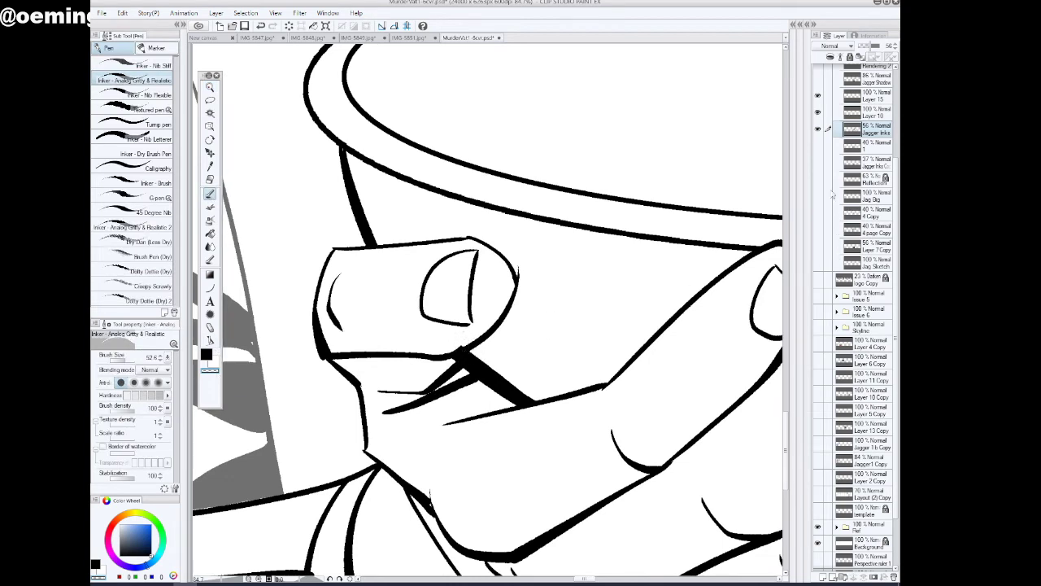
Toggle Layer 10 and Layer 15 off and on to compare the bowl and hand lines, and select Layer 10
left_click(818, 112)
left_click(818, 112)
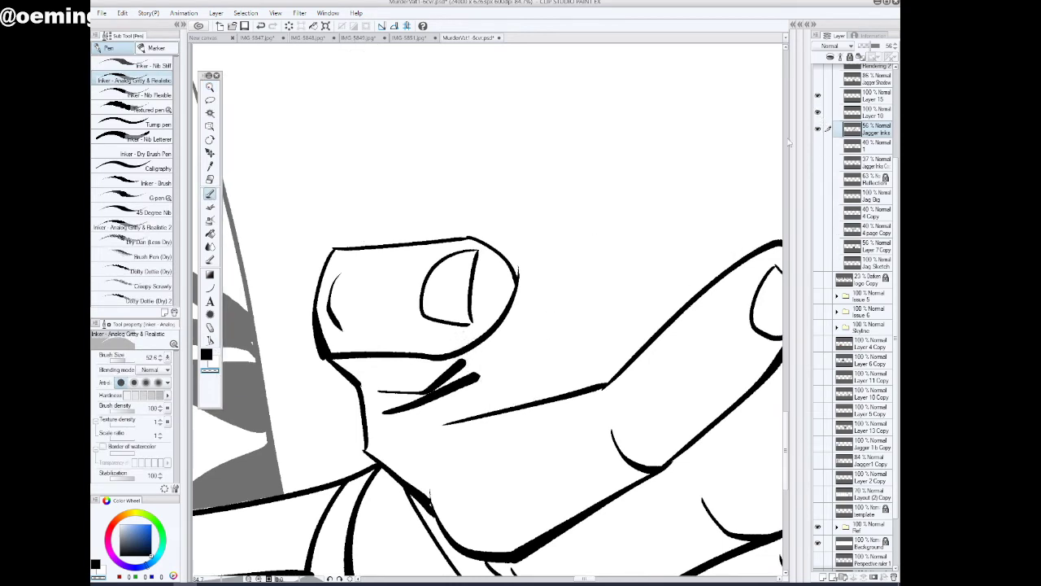
left_click(819, 96)
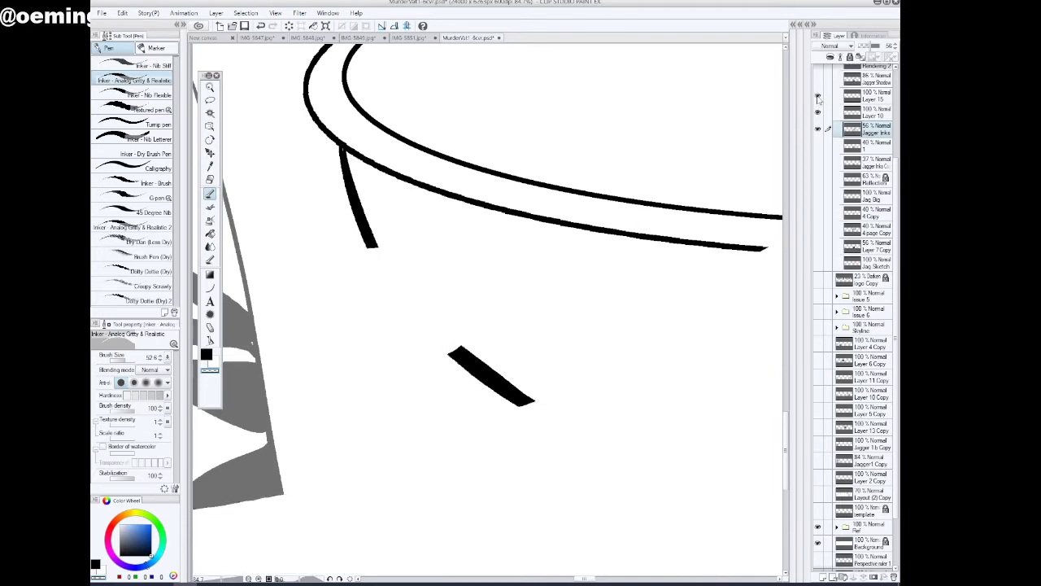
left_click(819, 96)
left_click(818, 112)
left_click(819, 113)
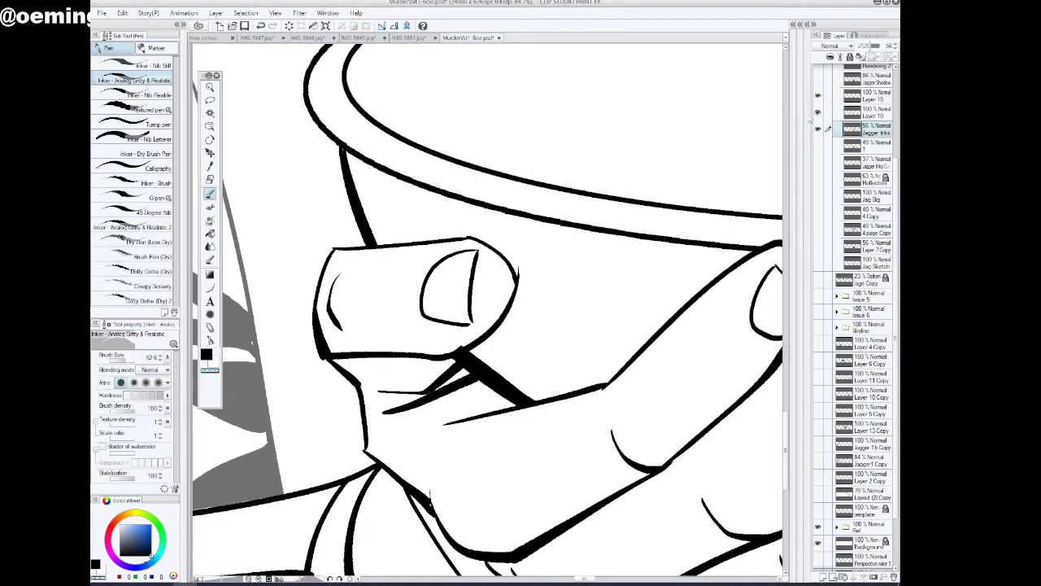
left_click(879, 114)
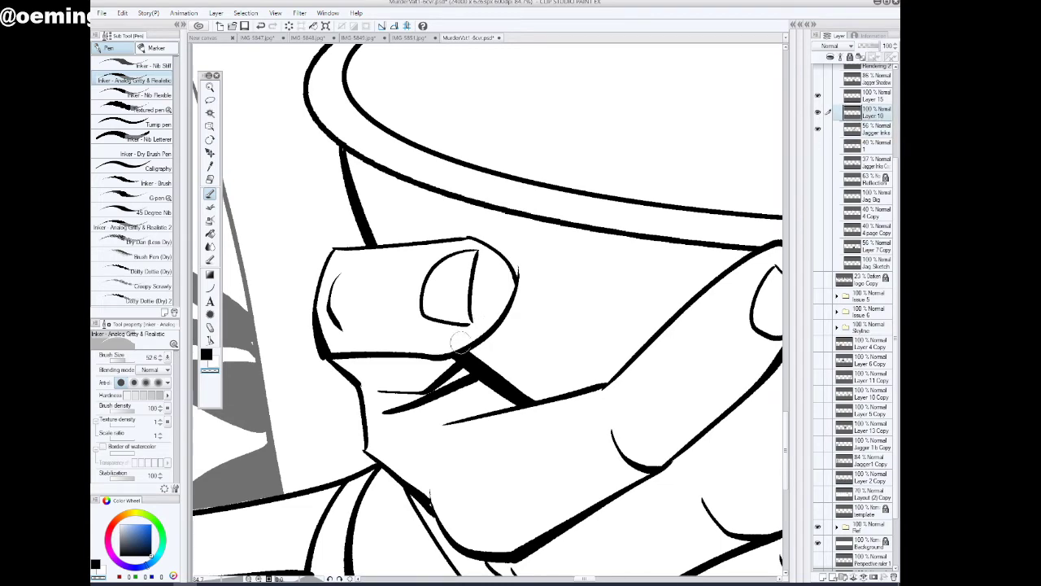
Restore the Jagger Inks layer to 100% opacity and show the whole figure
left_click(212, 87)
left_click_drag(479, 389, 392, 400)
left_click_drag(577, 580, 595, 580)
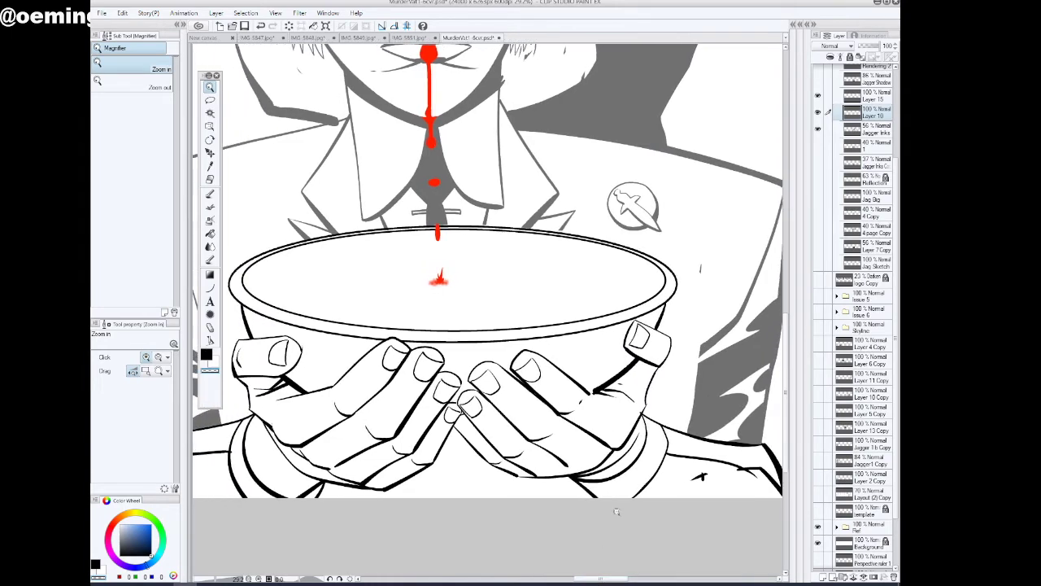
left_click_drag(616, 450, 590, 452)
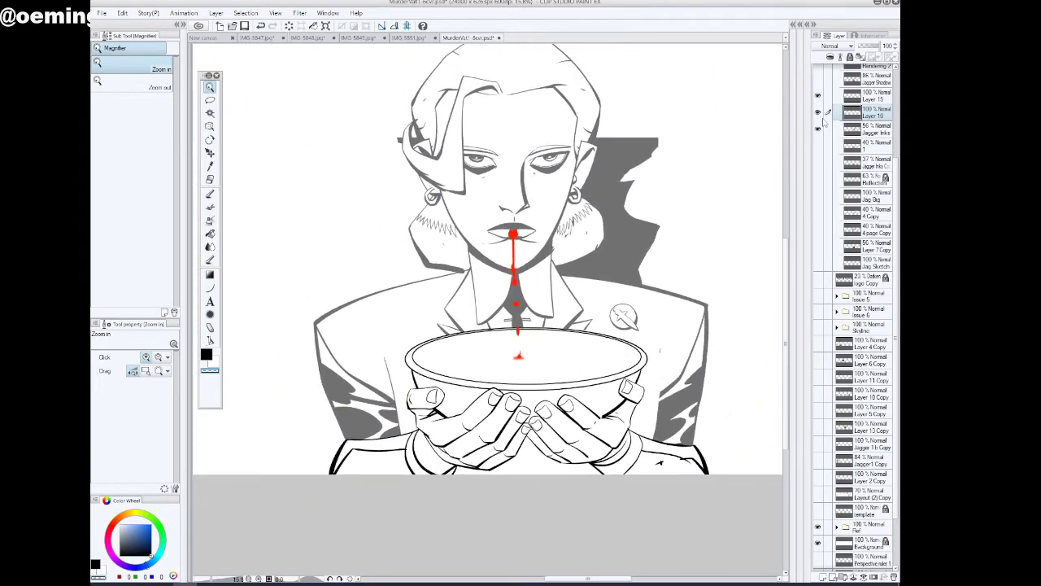
left_click(872, 132)
left_click(879, 46)
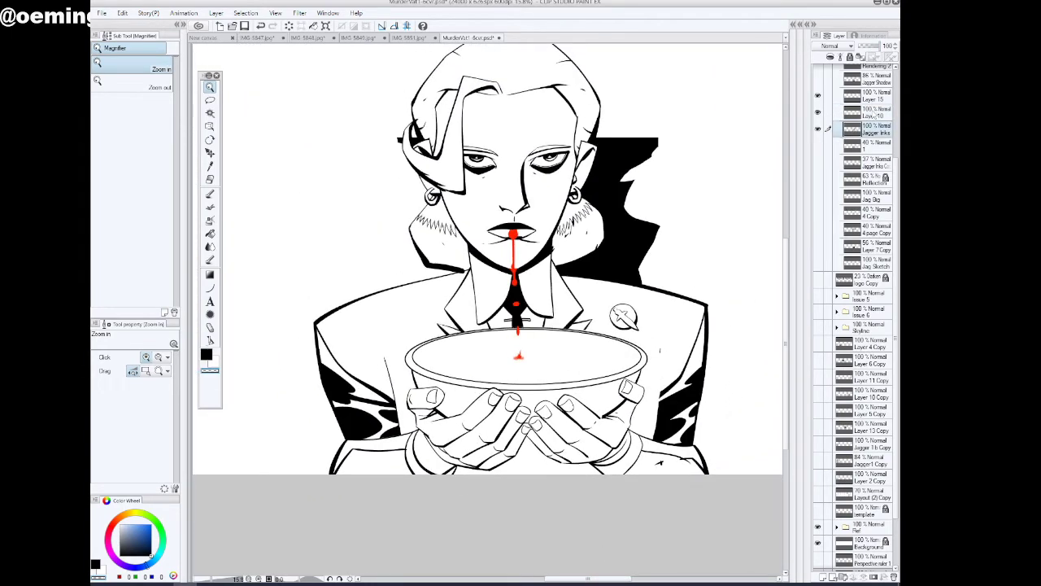
Toggle Layer 15, Layer 10 and Jagger Inks off and on in turn to compare what each contains
left_click(818, 96)
left_click(818, 96)
left_click(817, 113)
left_click(818, 113)
left_click(818, 128)
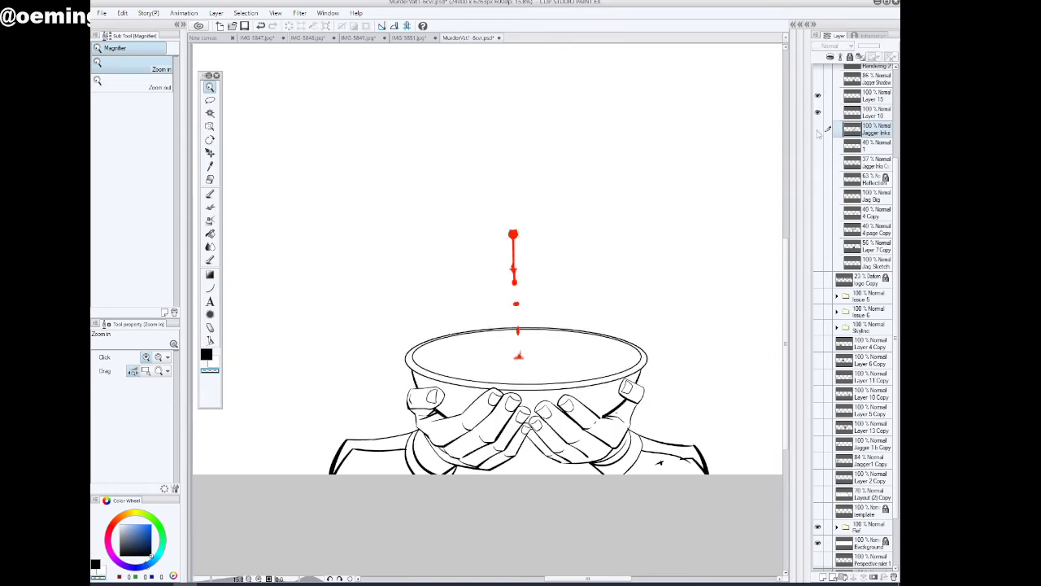
left_click(818, 129)
Merge Layer 15 and Layer 10 down into Jagger Inks, and check the combined layer by toggling its visibility
left_click(872, 98)
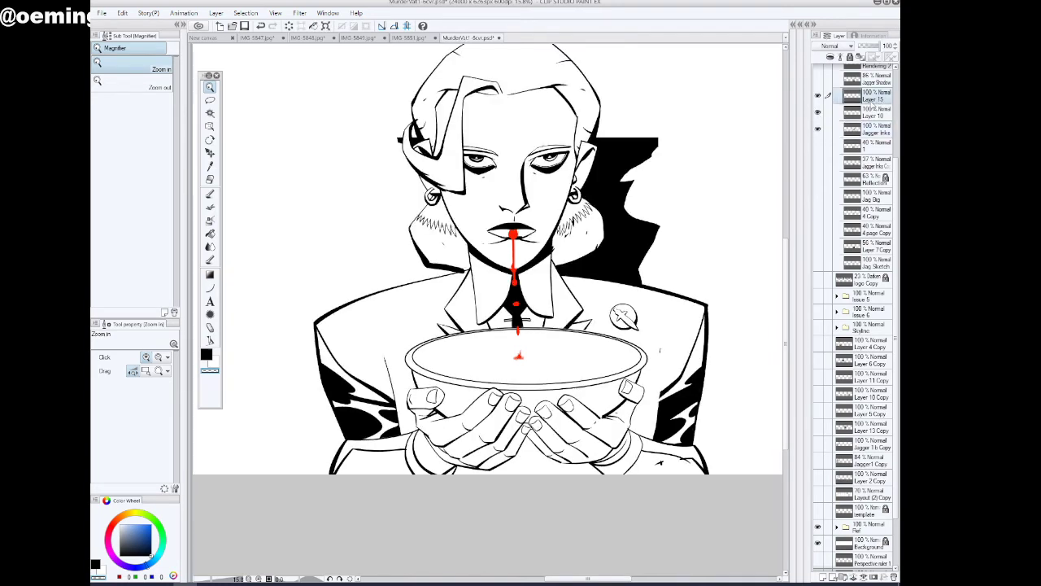
key("ctrl+e")
key("ctrl+e")
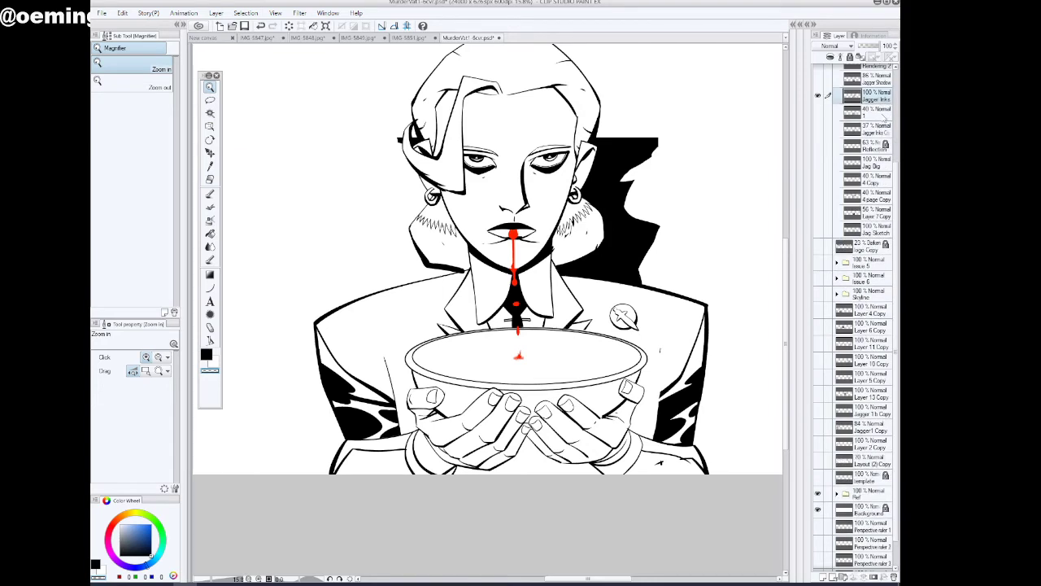
left_click(819, 97)
left_click(818, 96)
Check the photo reference layer 1 by toggling it, and move it below Jag Sketch in the ISSUE4 folder
left_click_drag(897, 200, 896, 150)
left_click(818, 180)
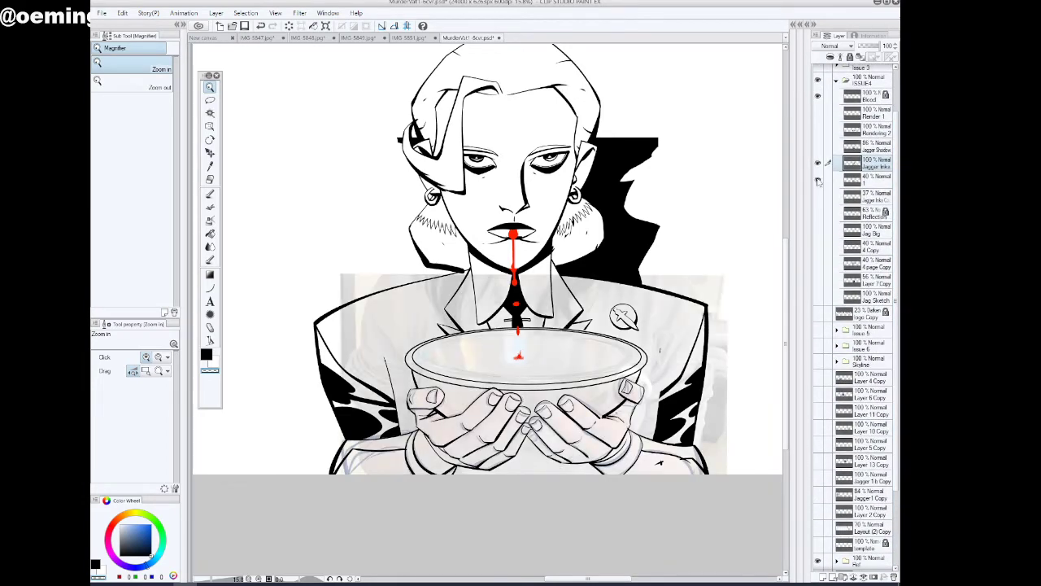
left_click(818, 181)
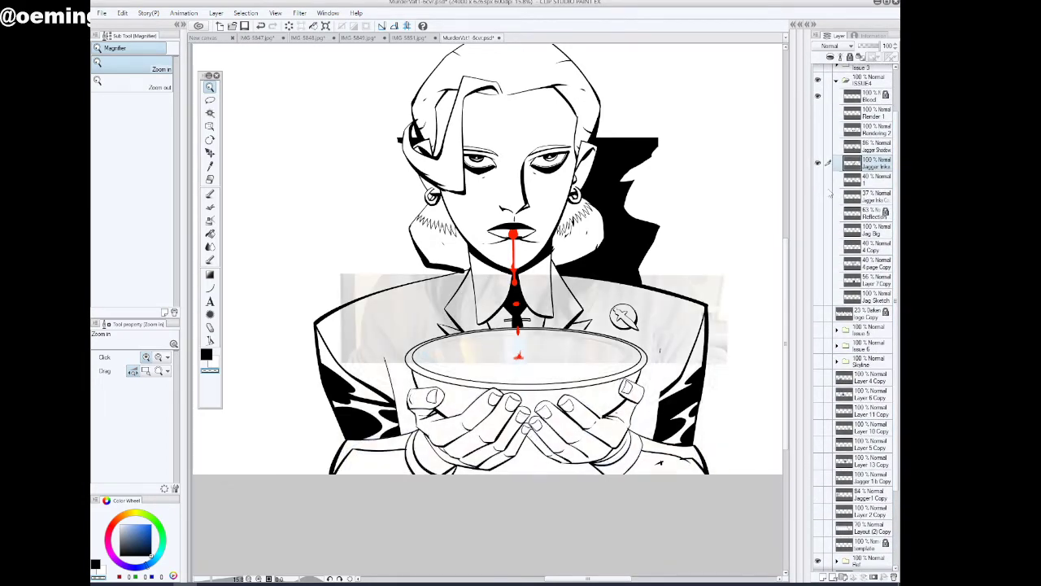
left_click(877, 182)
left_click_drag(877, 182, 864, 299)
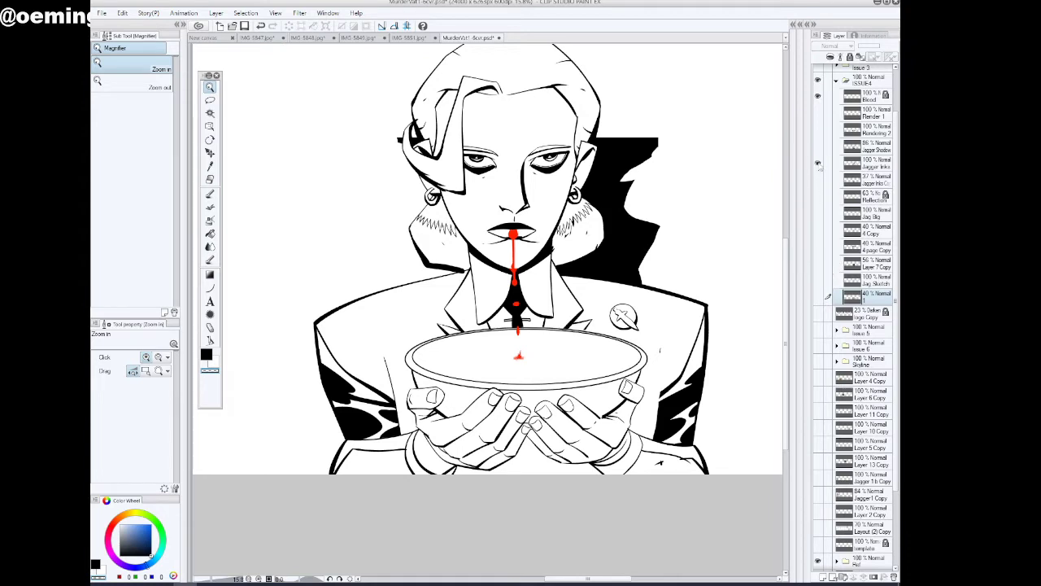
Toggle the Jagger Inks layer off and on to check the merged line art, and select the layer
left_click(819, 163)
left_click(819, 163)
left_click(819, 165)
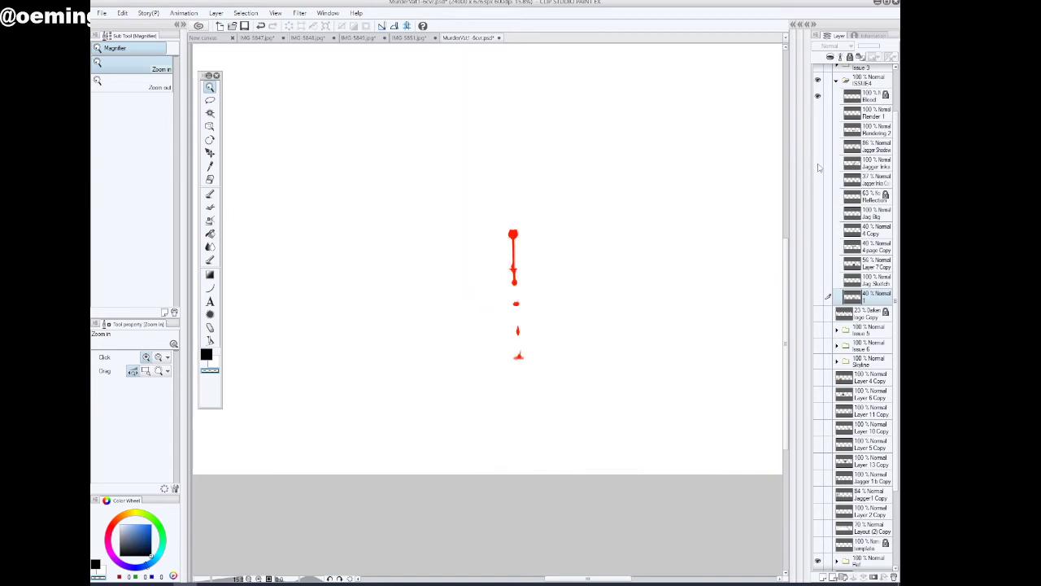
left_click(818, 164)
left_click(854, 167)
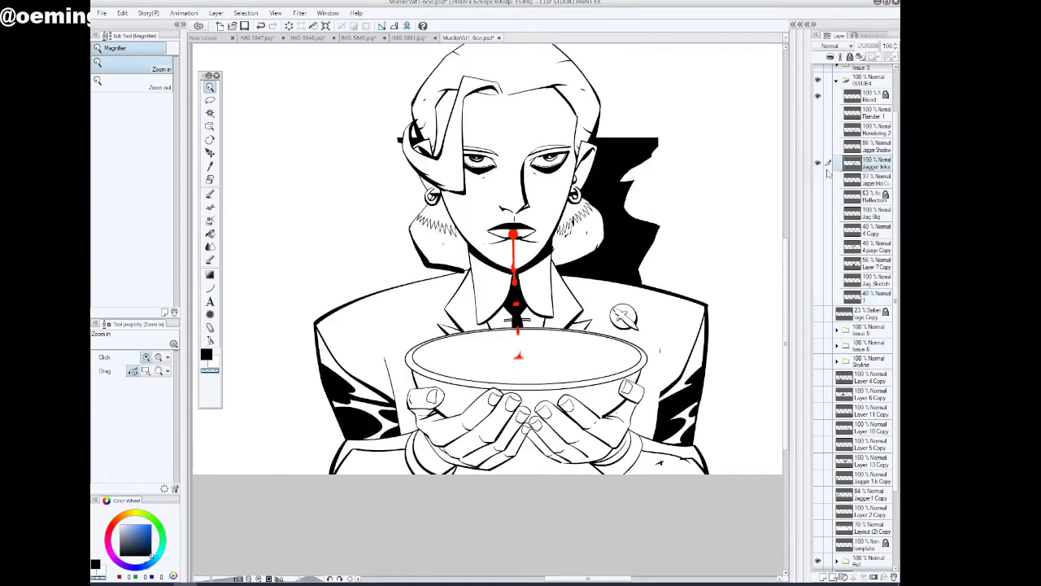
Show the Jagger Shadow layer over the inks and lower its opacity to 42%
left_click(818, 147)
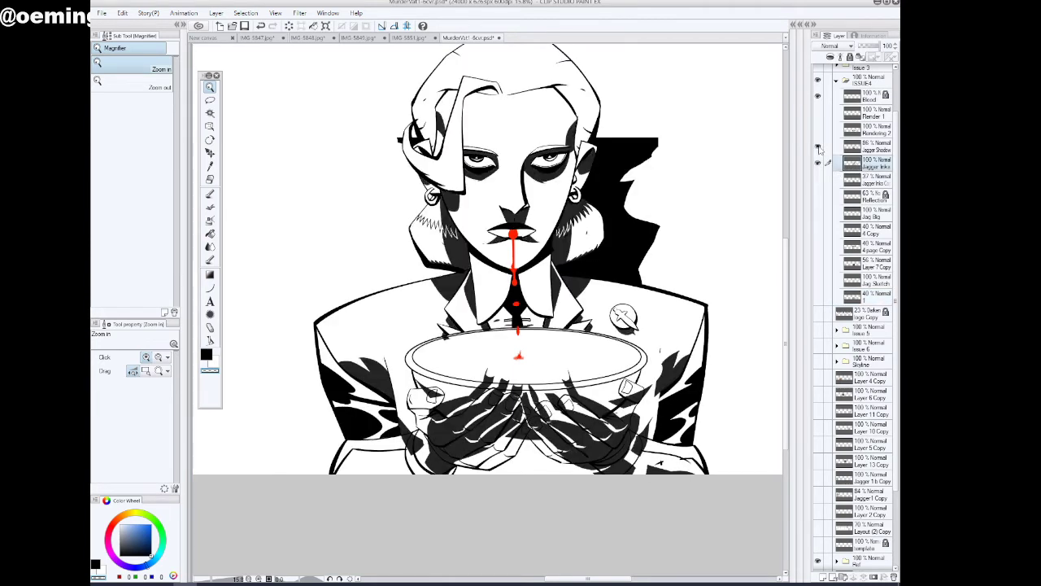
left_click(819, 147)
left_click(818, 147)
left_click(854, 147)
left_click_drag(877, 46, 866, 47)
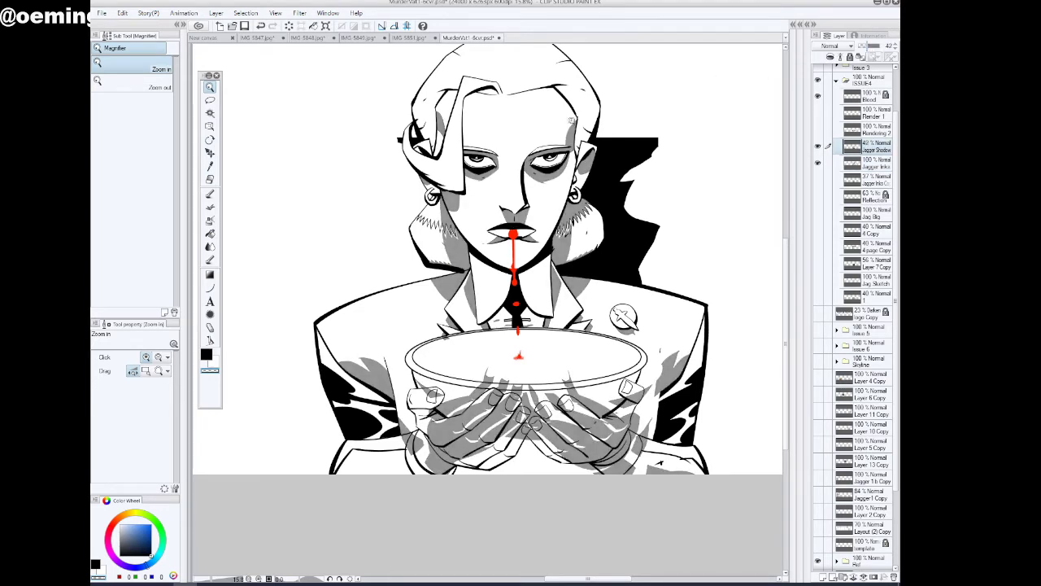
Lasso the old shadows over the bowl, both hands and cuffs, delete them from the Jagger Shadow layer, and deselect
key("m")
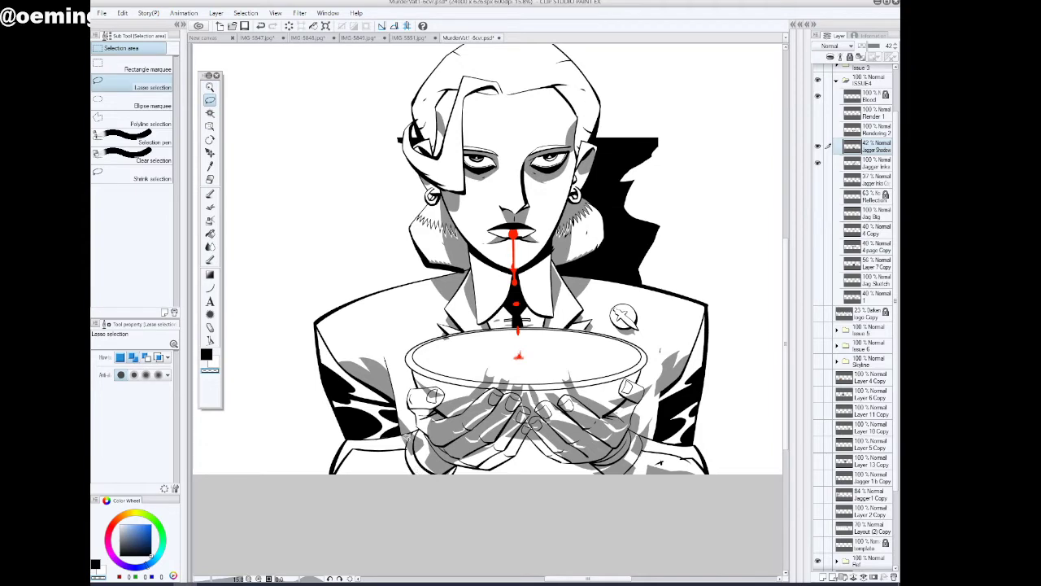
mouse_move(417, 428)
left_mouse_down()
mouse_move(422, 350)
mouse_move(439, 334)
mouse_move(592, 336)
mouse_move(634, 351)
mouse_move(638, 389)
mouse_move(450, 503)
mouse_move(413, 435)
left_mouse_up()
left_click_drag(785, 374, 785, 398)
left_click(210, 87)
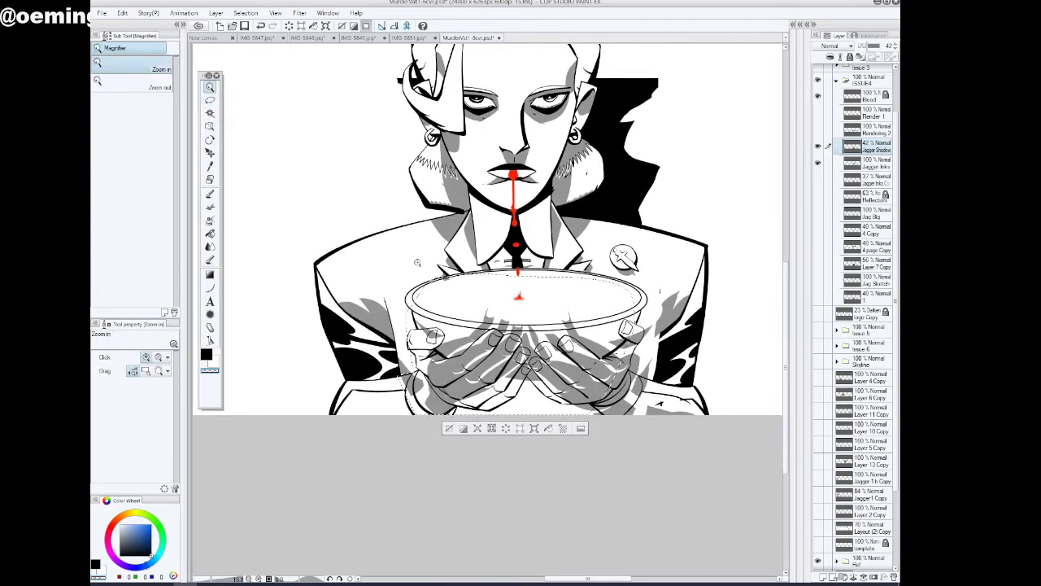
left_click_drag(681, 369, 725, 366)
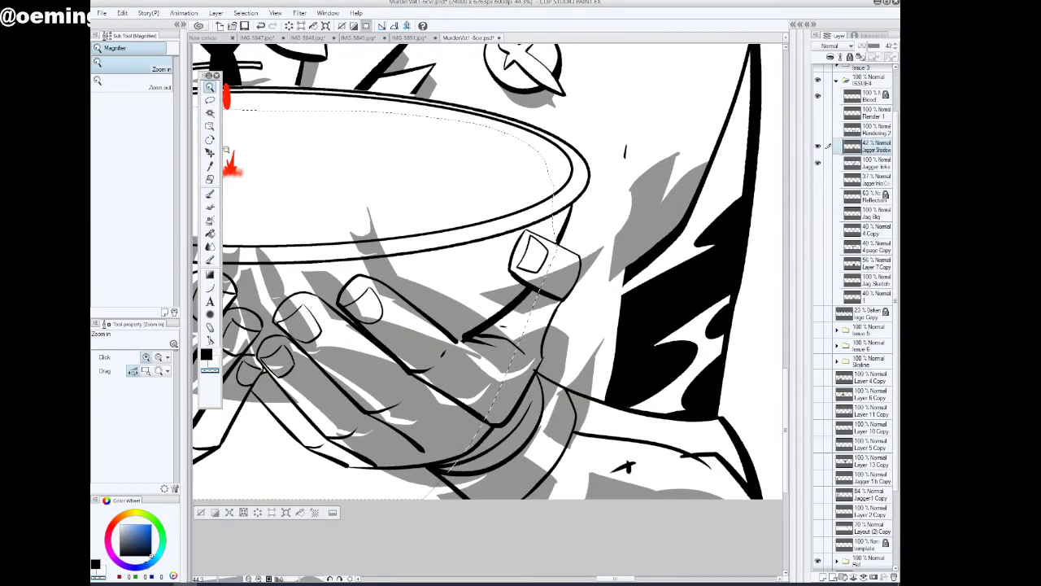
left_click(210, 99)
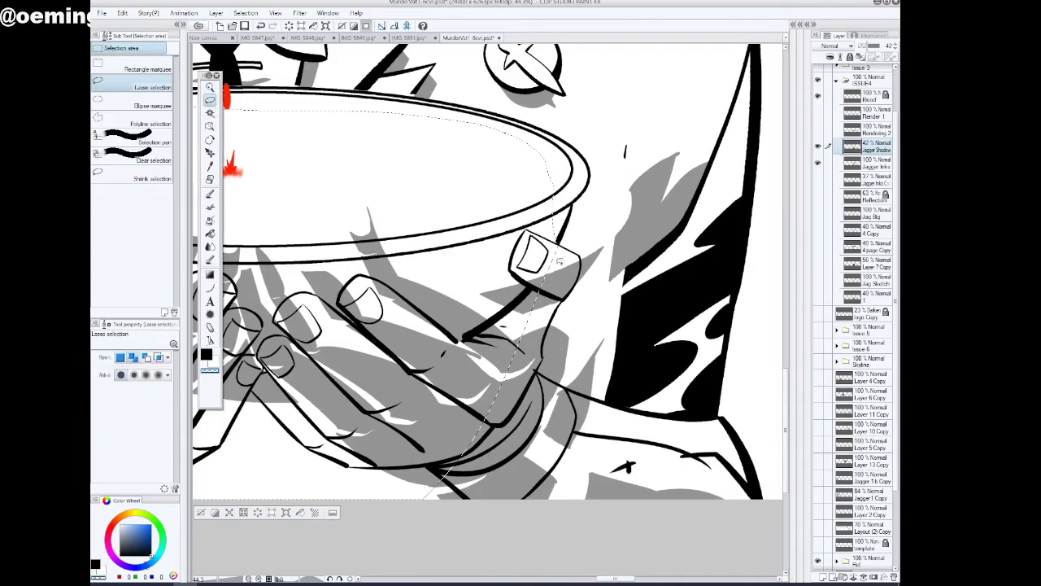
mouse_move(579, 261)
left_mouse_down()
mouse_move(587, 299)
mouse_move(573, 373)
mouse_move(541, 414)
mouse_move(444, 467)
mouse_move(567, 387)
mouse_move(747, 484)
mouse_move(593, 560)
mouse_move(382, 527)
left_mouse_up()
left_click(266, 513)
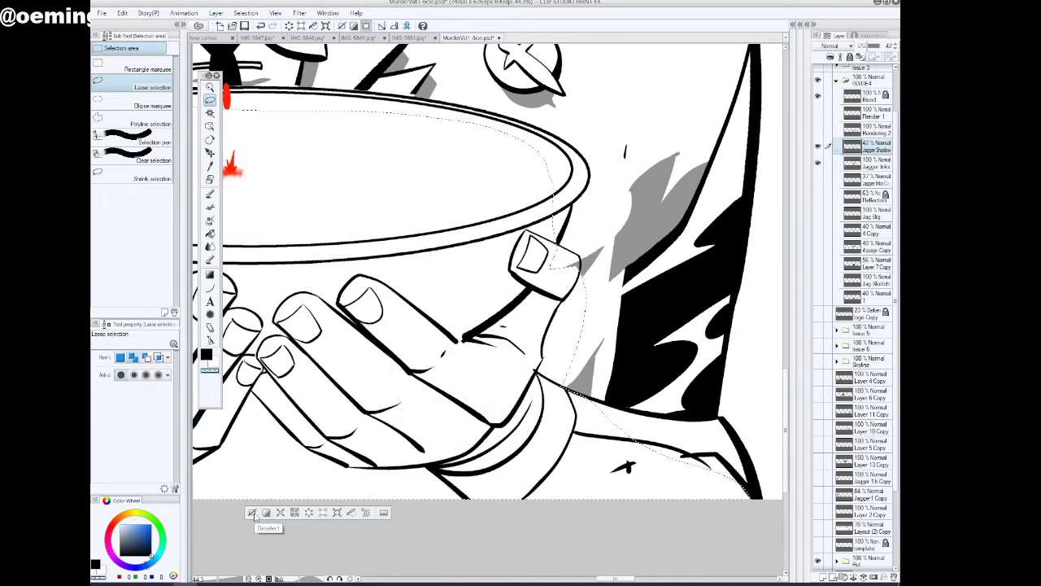
key("ctrl+d")
Delete the leftover sliver of shadow inside the right-side thumb and deselect
left_click_drag(618, 579, 616, 579)
mouse_move(620, 253)
left_mouse_down()
mouse_move(606, 289)
mouse_move(603, 252)
left_mouse_up()
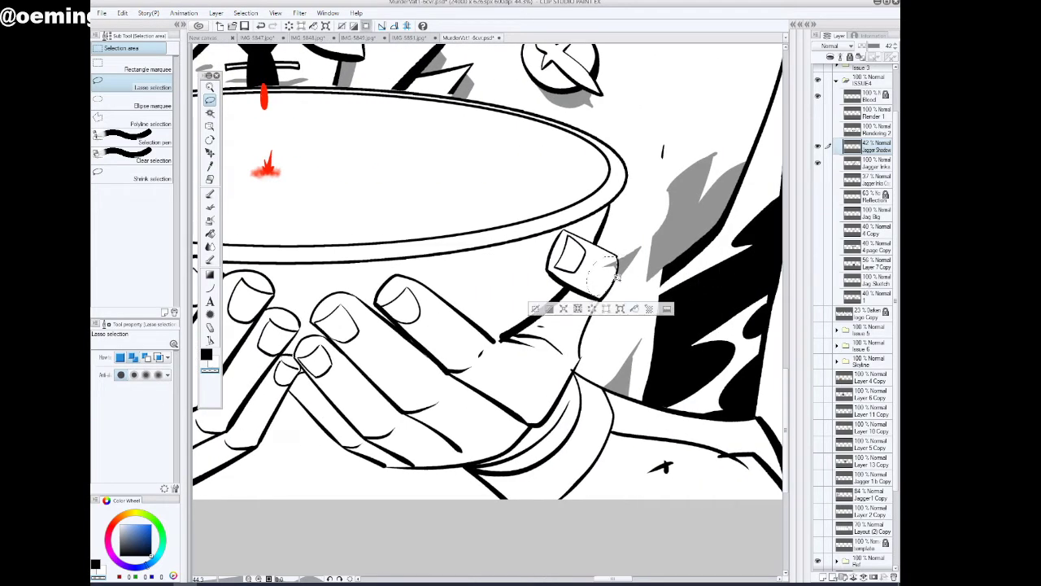
left_click(536, 311)
Lasso and delete the leftover shadow between the right-side thumb, wrist and jacket sleeve, and deselect
left_click_drag(611, 580, 579, 580)
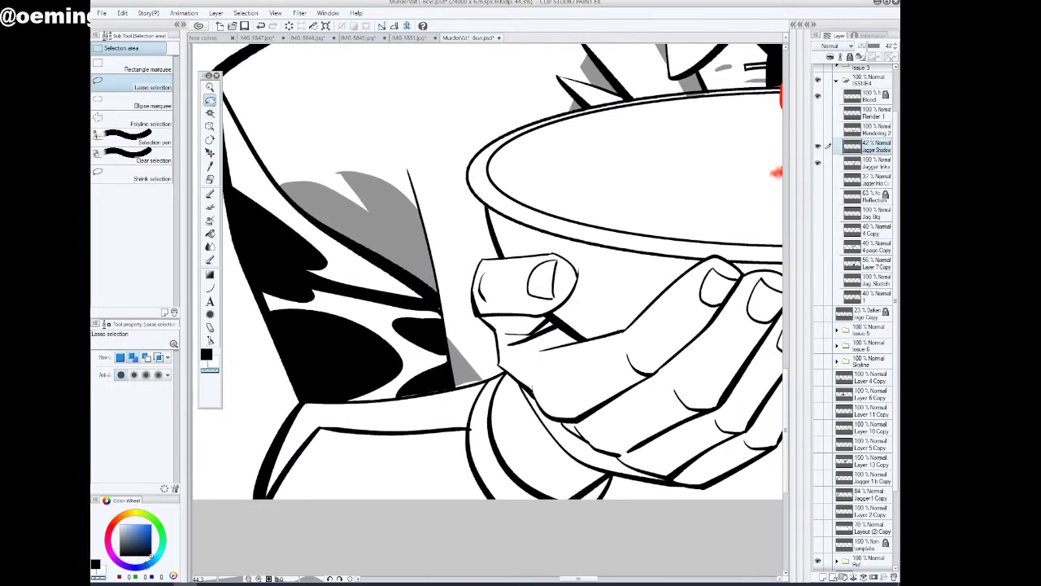
left_click(211, 88)
left_click_drag(444, 328, 502, 414)
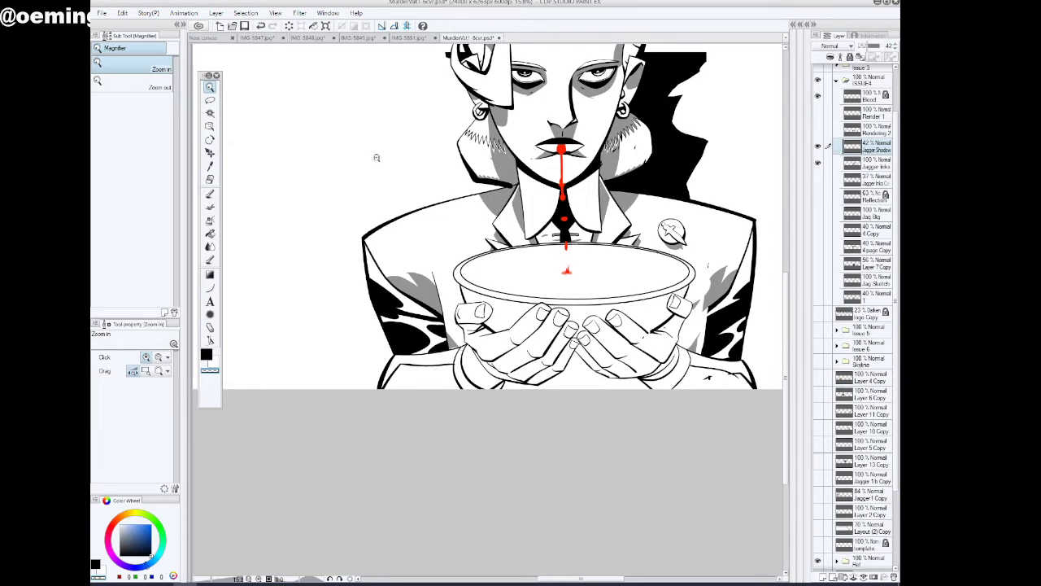
left_click_drag(588, 579, 605, 579)
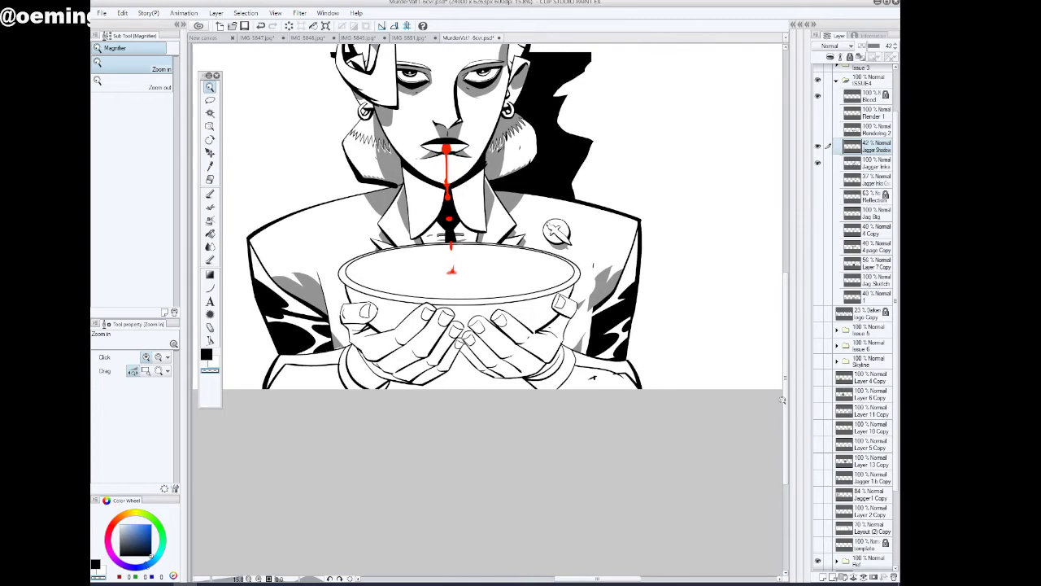
left_click_drag(787, 400, 718, 344)
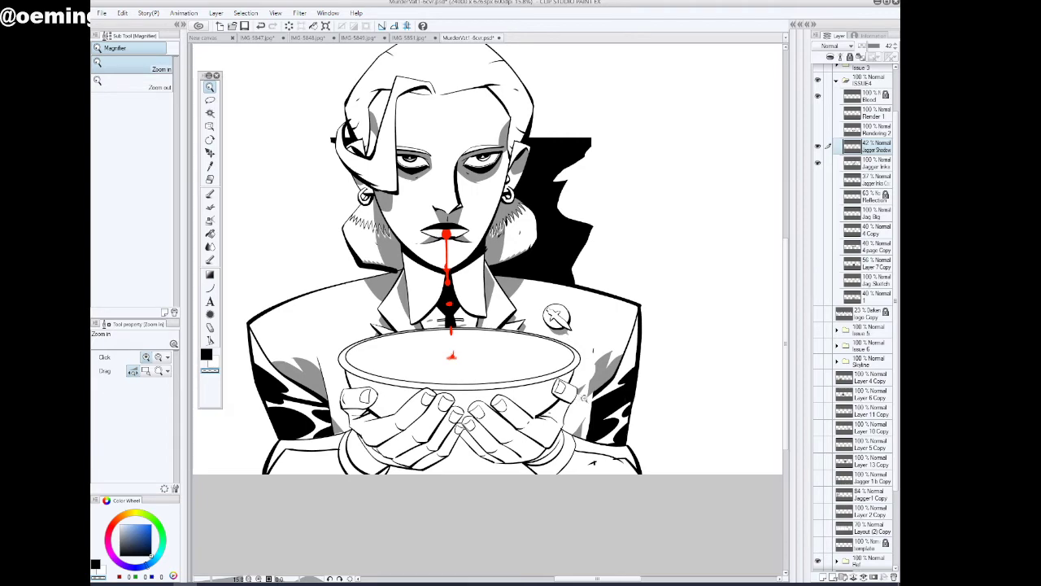
left_click(582, 397)
key("m")
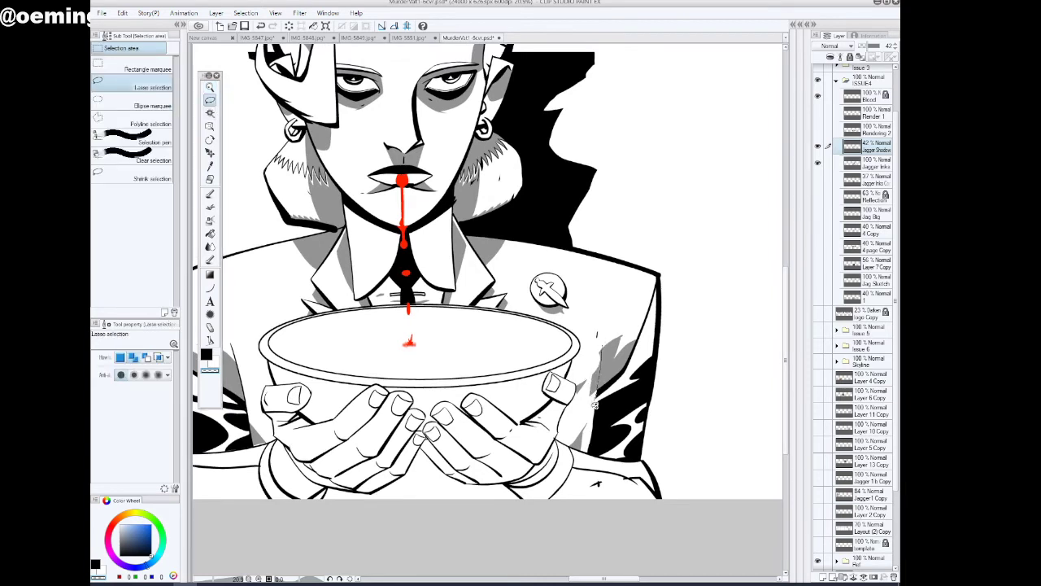
left_click_drag(592, 424, 541, 422)
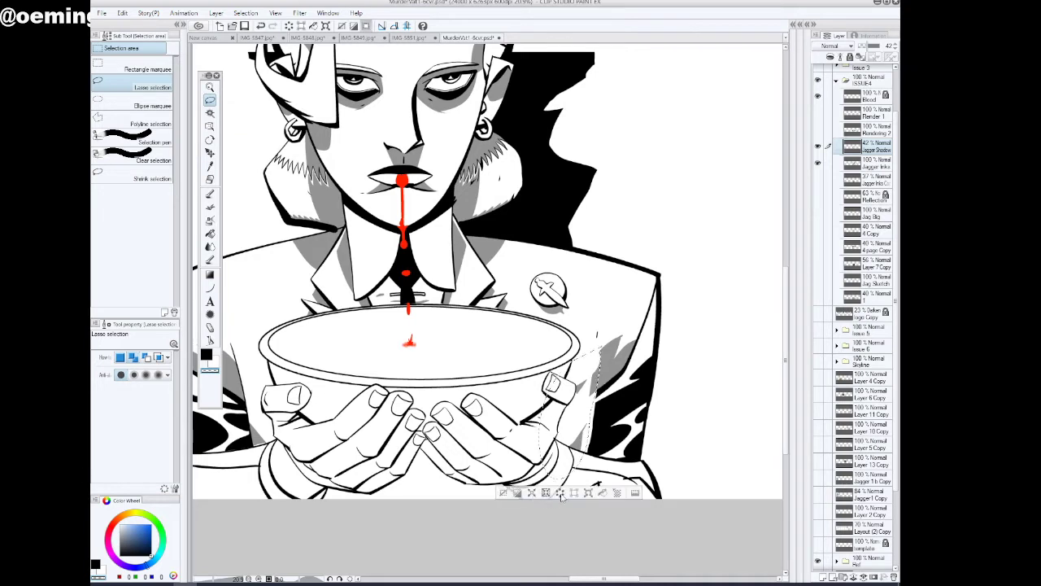
left_click(504, 493)
Choose the Inker - Analog Gritty & Realistic pen and raise the Jagger Shadow layer to 100% opacity
left_click_drag(589, 578, 578, 578)
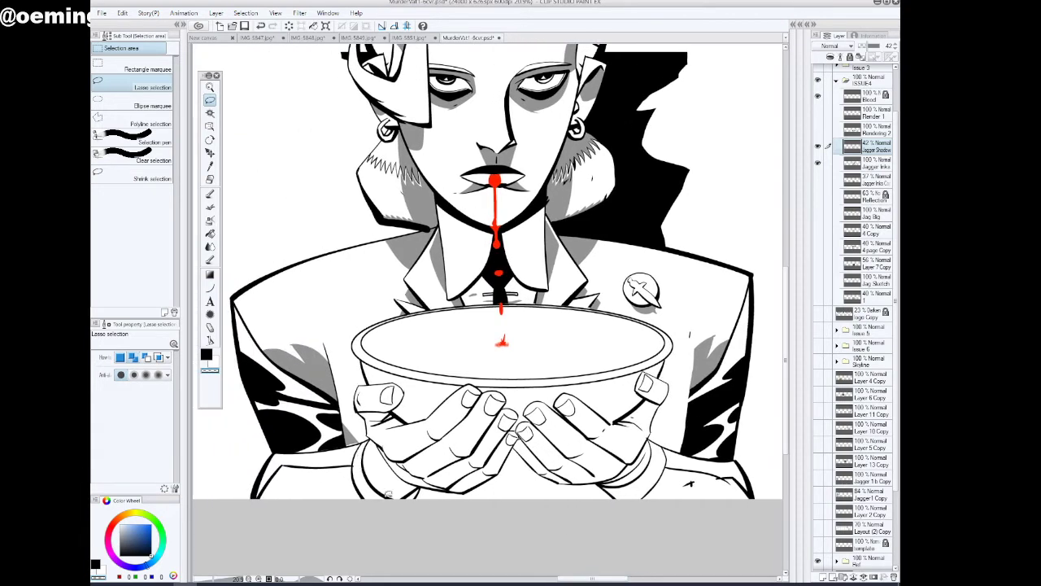
left_click(210, 193)
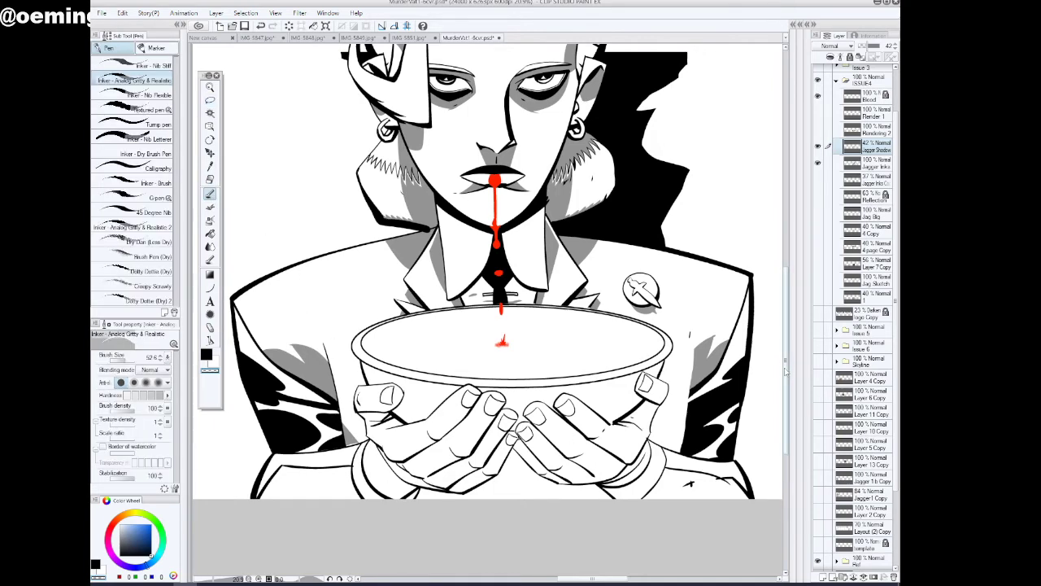
left_click_drag(786, 363, 786, 360)
left_click_drag(869, 46, 895, 47)
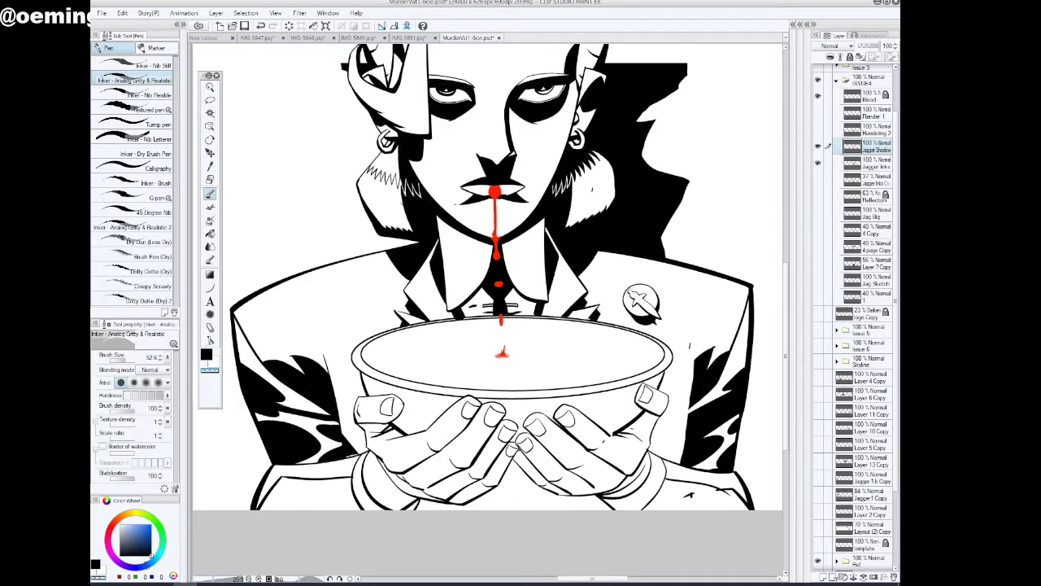
Auto-select the open jacket areas on both sides of the bowl on Jagger Shadow and hide the selection border
left_click(210, 112)
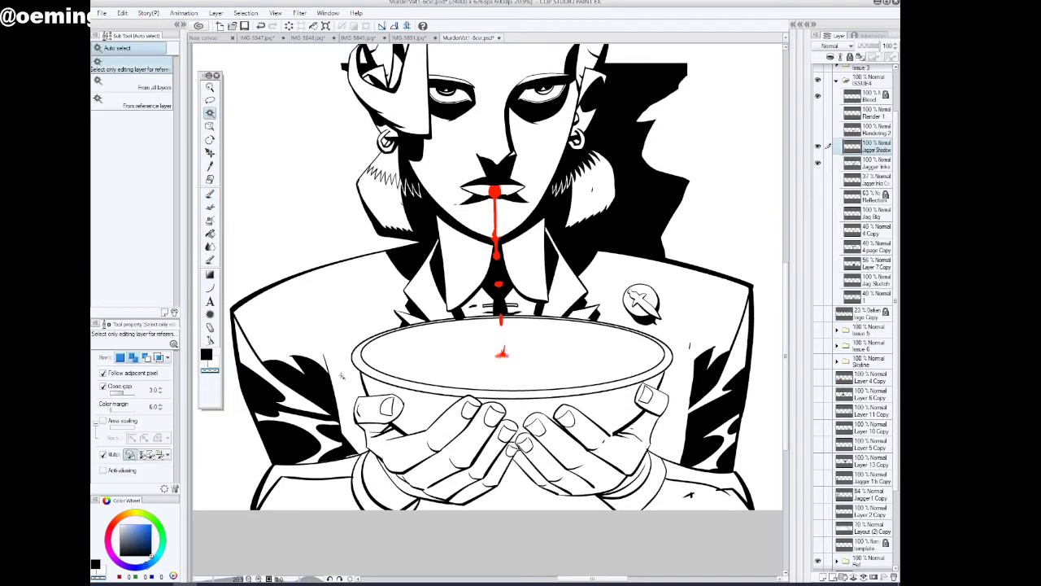
left_click(340, 374)
left_click(678, 388, "shift")
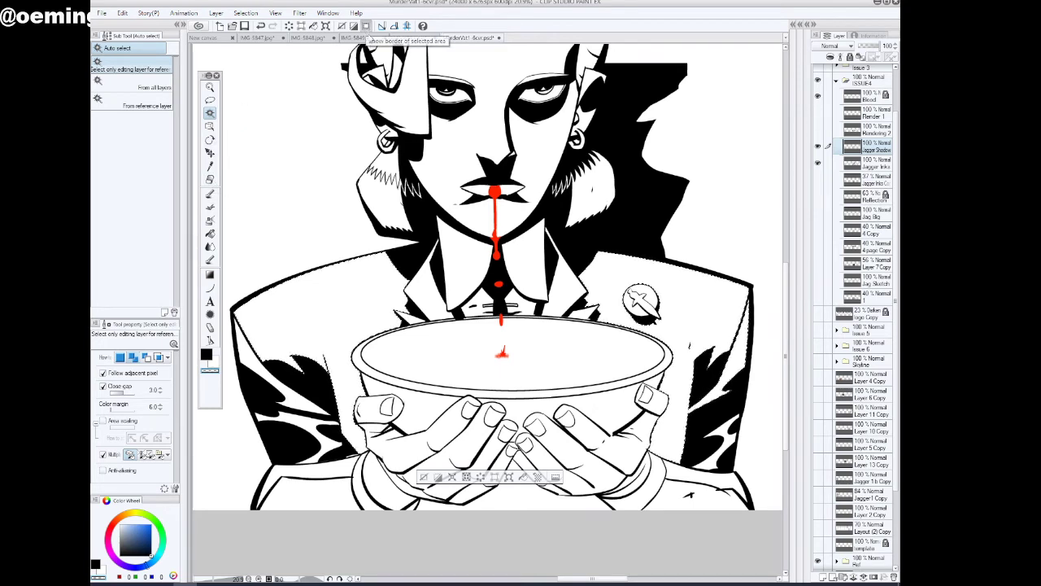
left_click(366, 27)
Try painting black shadow strokes on the jacket beside both sides of the bowl with the Inker - Analog Gritty & Realistic pen
left_click(210, 194)
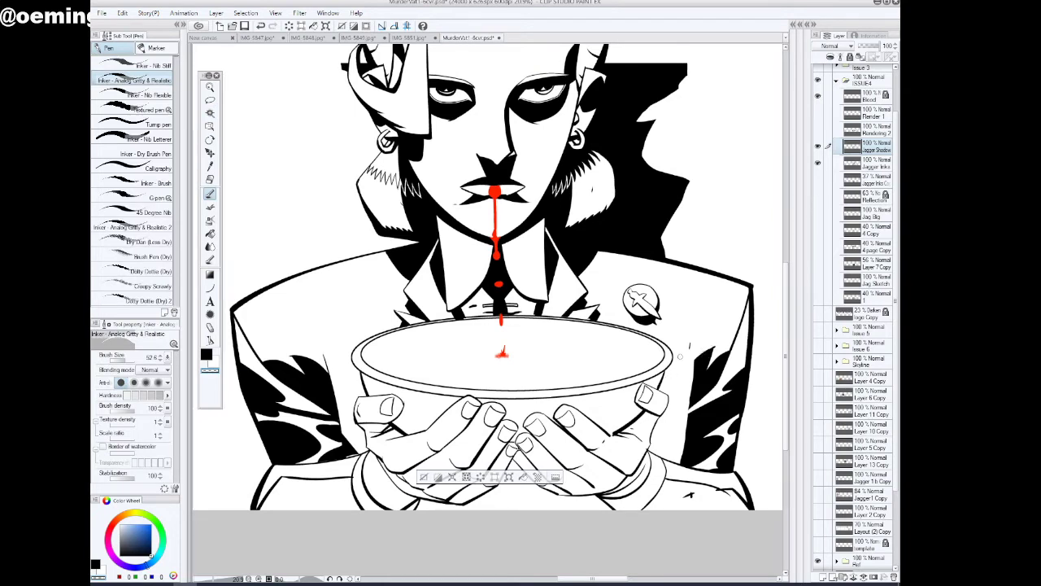
left_click(207, 354)
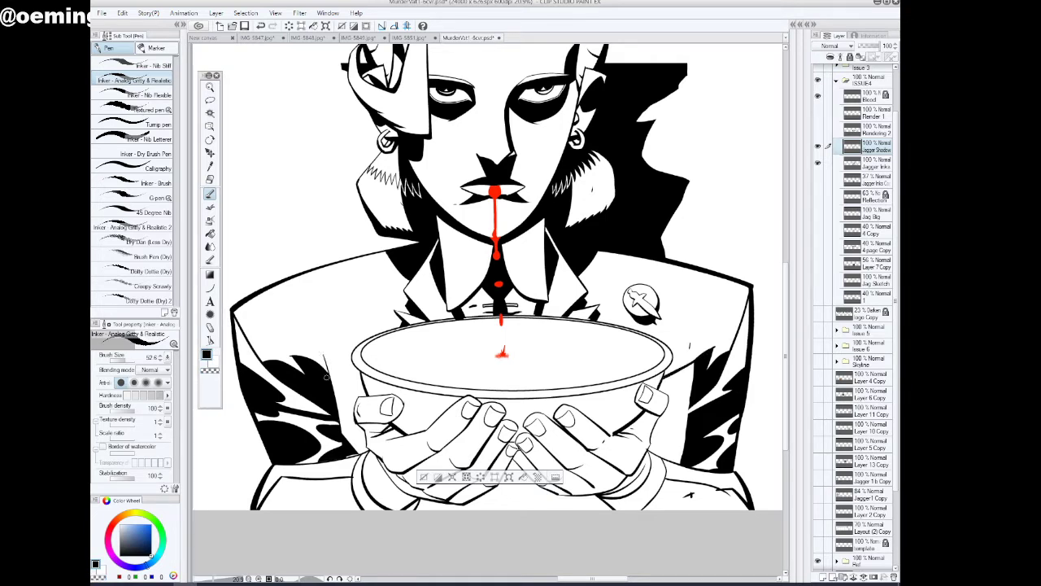
left_click_drag(325, 362, 359, 401)
left_click_drag(323, 359, 364, 399)
left_click(260, 26)
left_click(260, 26)
left_click_drag(334, 357, 363, 395)
left_click(259, 25)
Drop the jacket selection and lasso the added shadow stroke between the bowl rim and the right-side sleeve
left_click(210, 99)
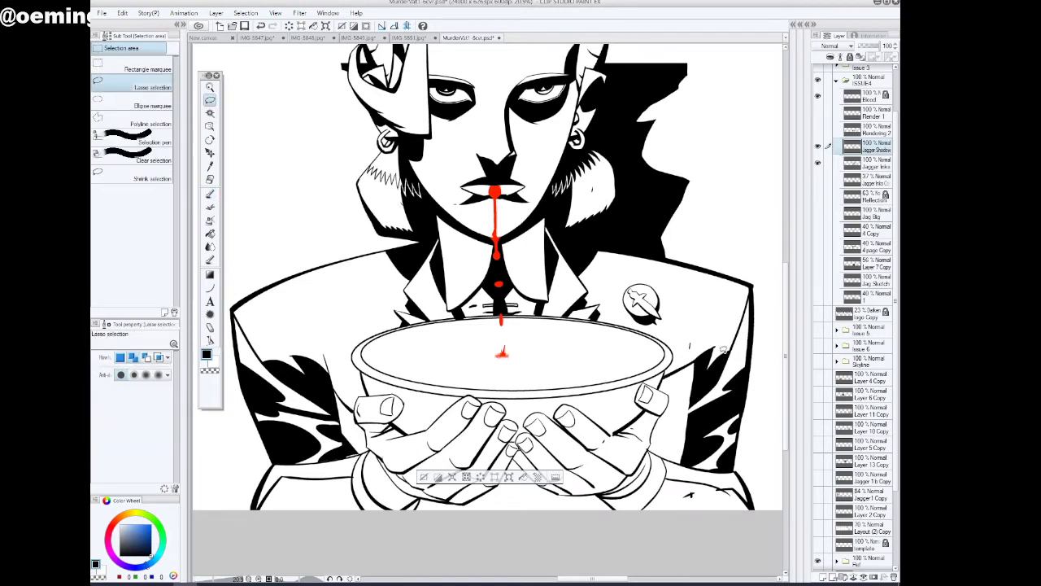
mouse_move(723, 350)
left_mouse_down()
mouse_move(658, 405)
mouse_move(719, 350)
mouse_move(675, 411)
mouse_move(722, 353)
left_mouse_up()
left_click(424, 478)
left_click(611, 444)
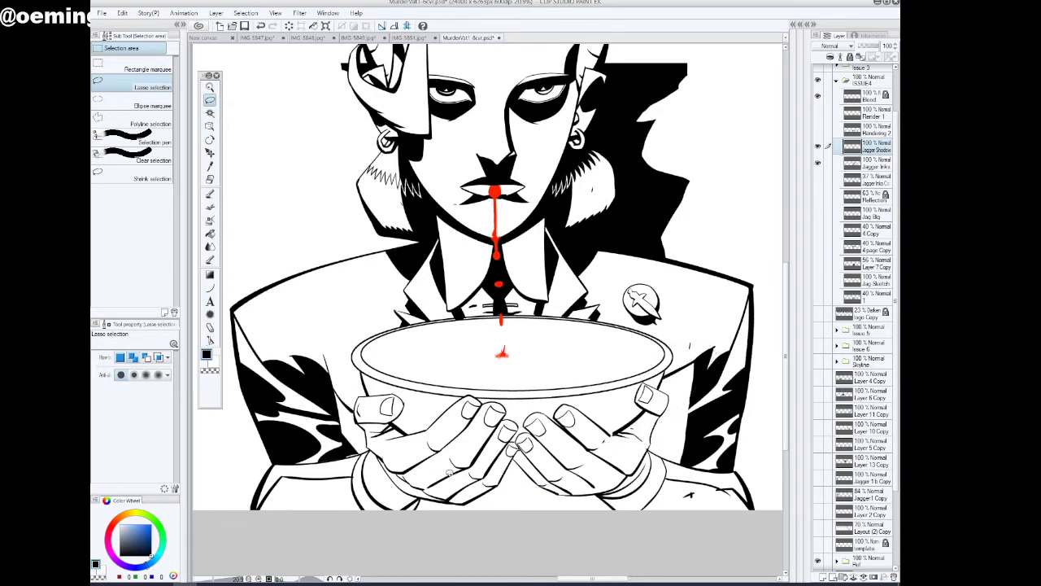
left_click(261, 26)
Try clearing the lassoed area on the Jagger Inks layer
left_click(872, 168)
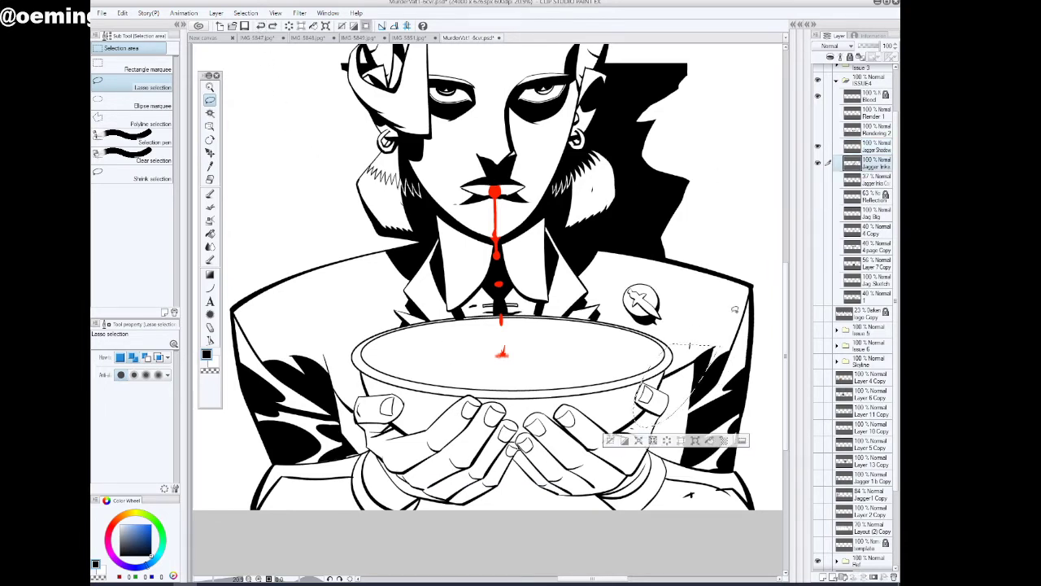
left_click(667, 440)
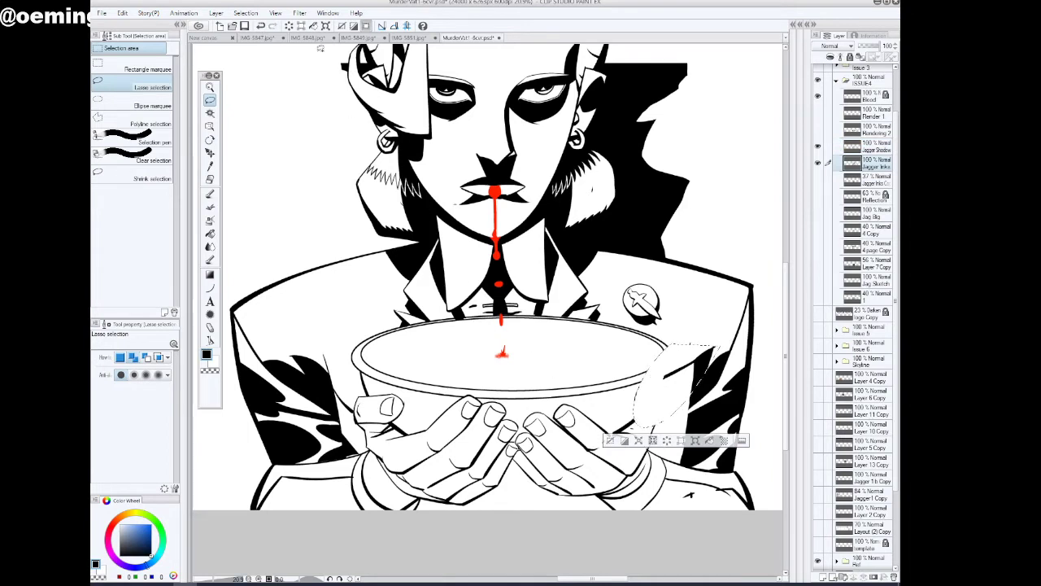
left_click(260, 26)
Delete the lassoed shadow stroke beside the right-side thumb from the Jagger Shadow layer and deselect
left_click(875, 149)
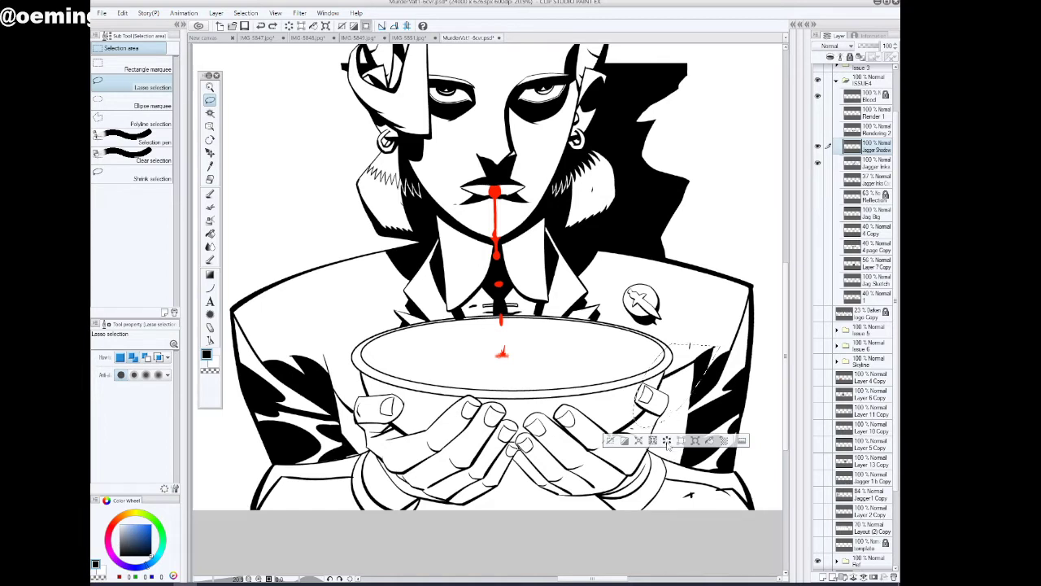
left_click(666, 440)
left_click(610, 440)
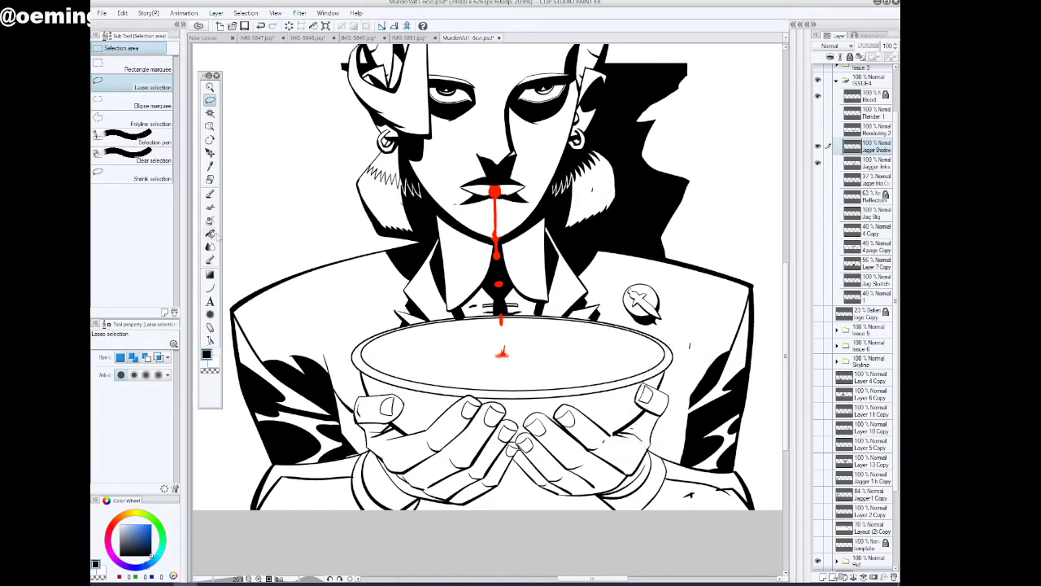
Fill both lower sleeves, the area beneath the cupped hands and the gap beside the left-side wrist with black on the Jagger Shadow layer
left_click(210, 194)
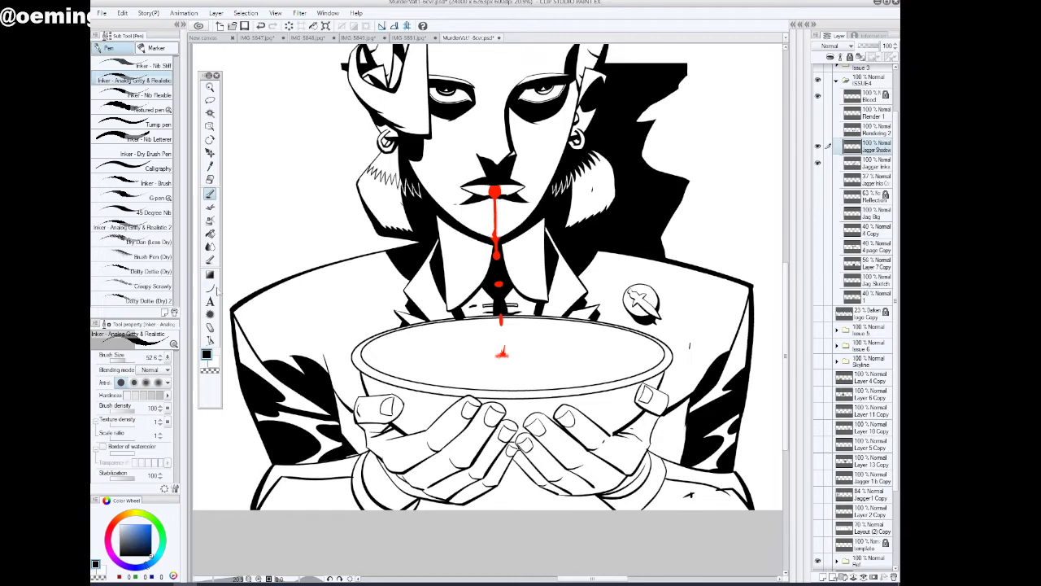
left_click(210, 234)
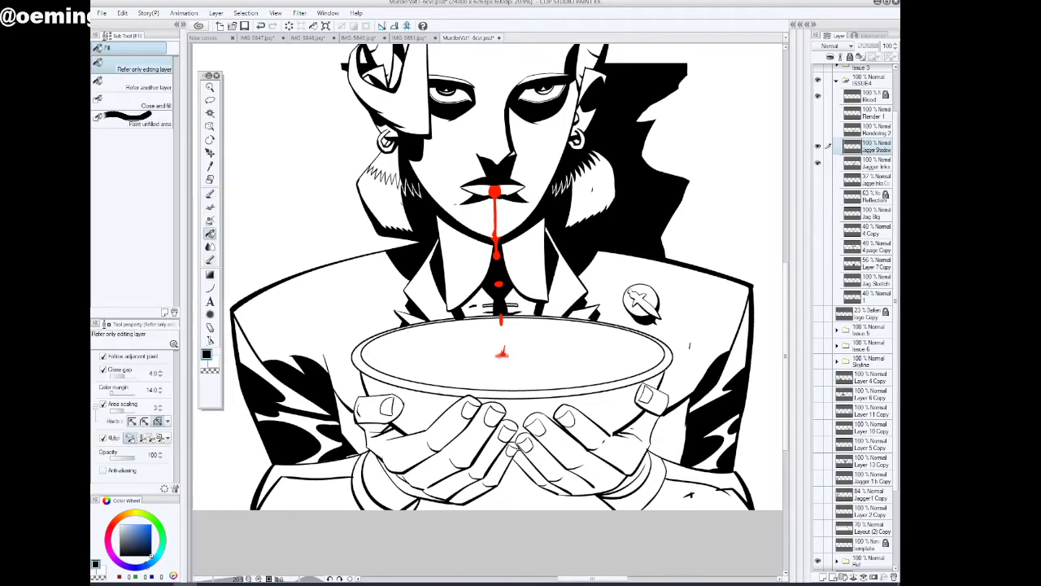
left_click(672, 496)
left_click(340, 495)
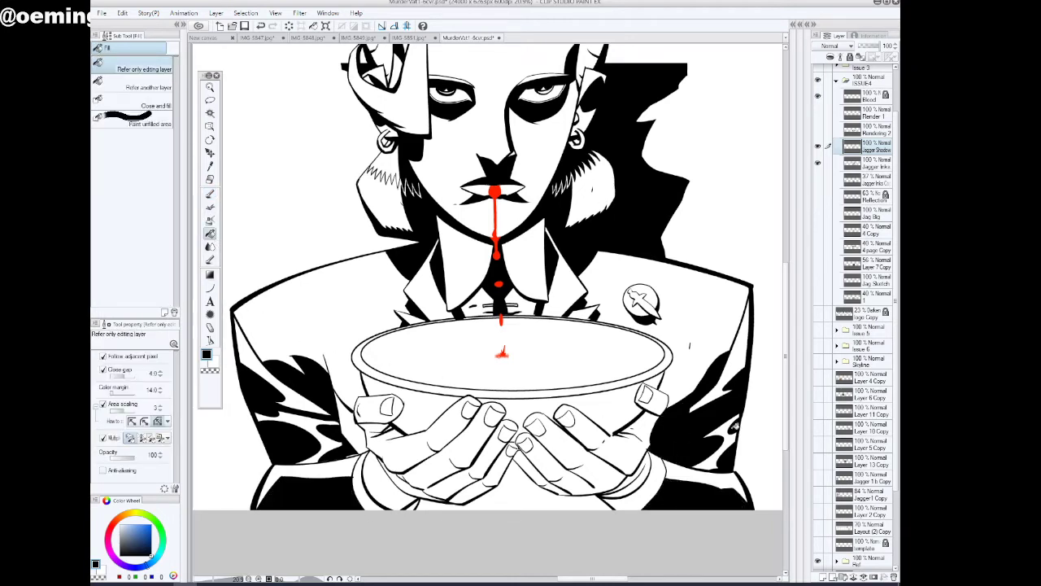
left_click(534, 497)
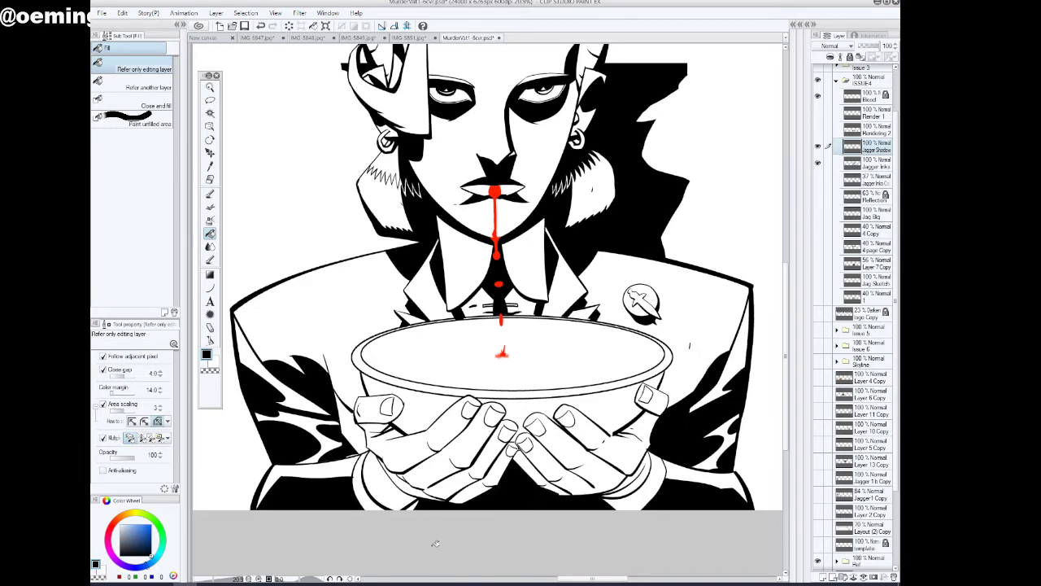
left_click(360, 442)
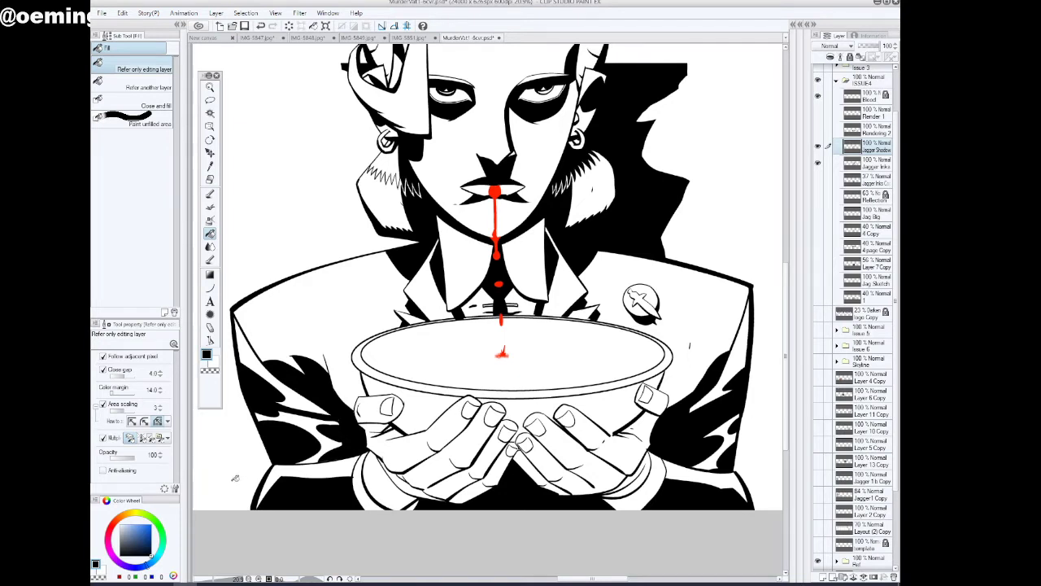
Touch up the black shadow edge on the right-side sleeve with the Inker - Analog Gritty & Realistic pen
left_click(210, 99)
left_click(210, 193)
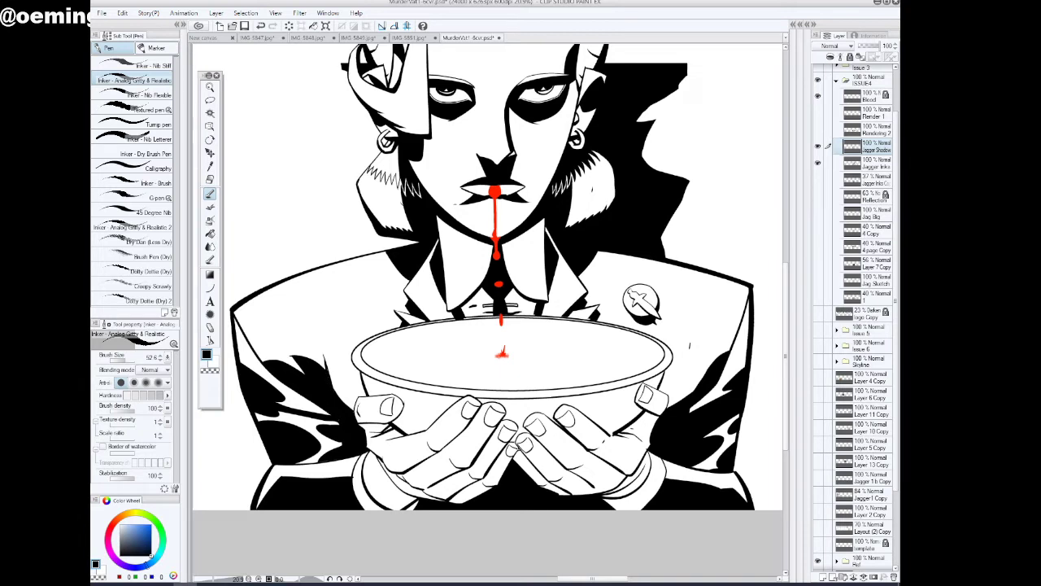
left_click_drag(716, 352, 706, 372)
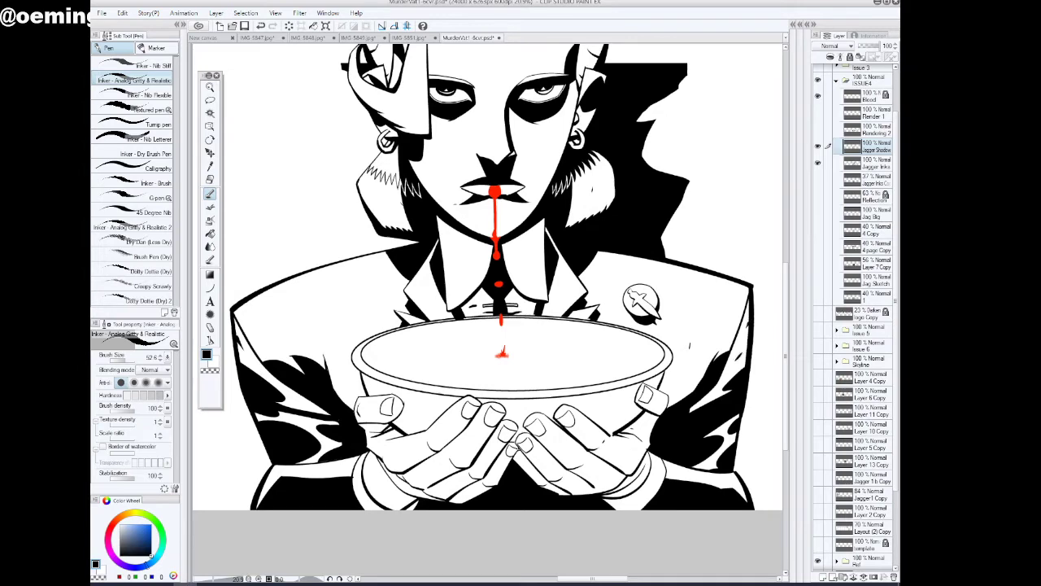
left_click(210, 88)
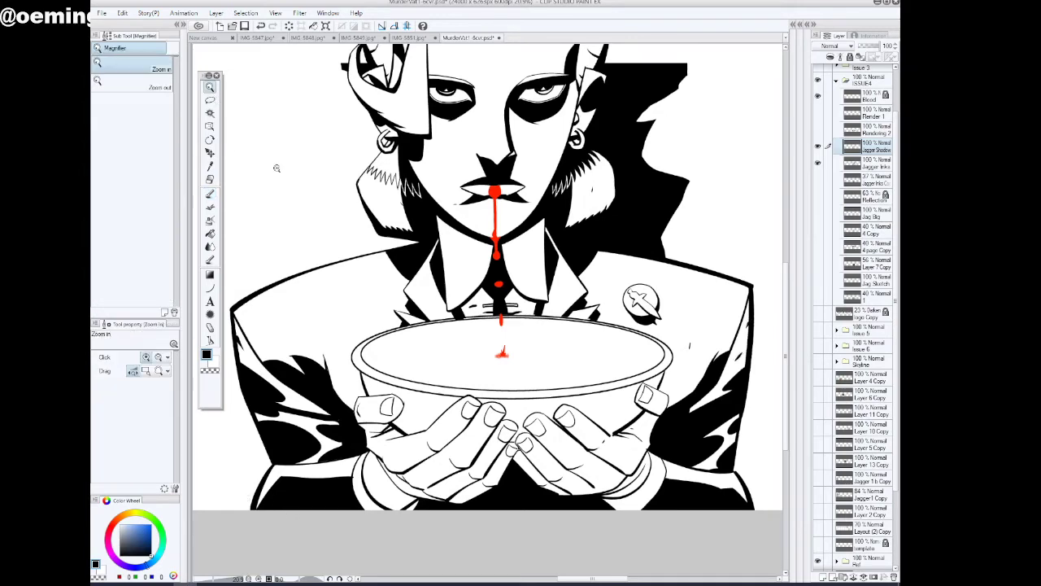
left_click(434, 297, "alt")
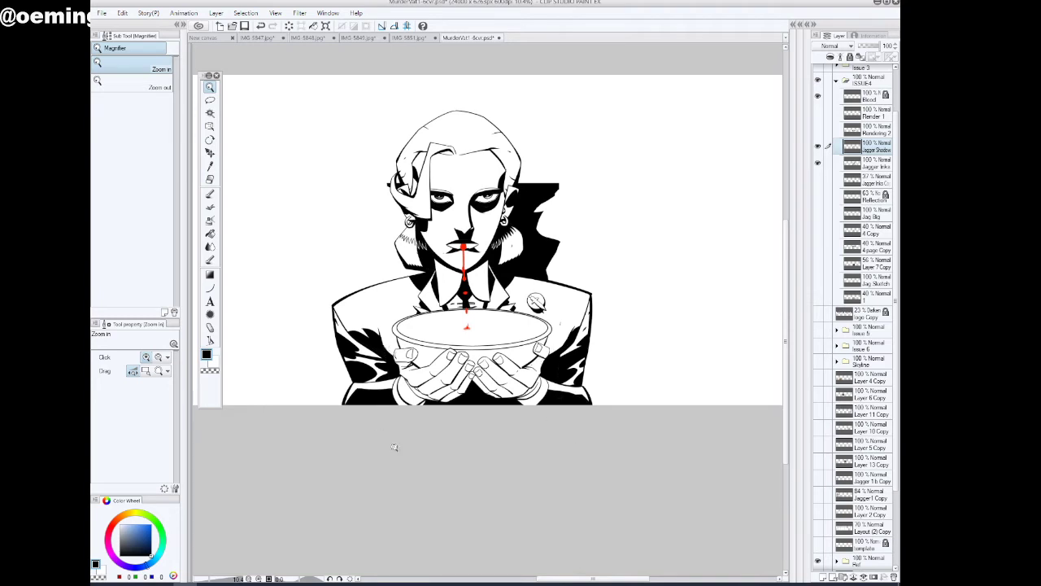
Show the Rendering 2 layer and lower its opacity to 42% to see the jacket shading against the inks
left_click(817, 130)
left_click(874, 130)
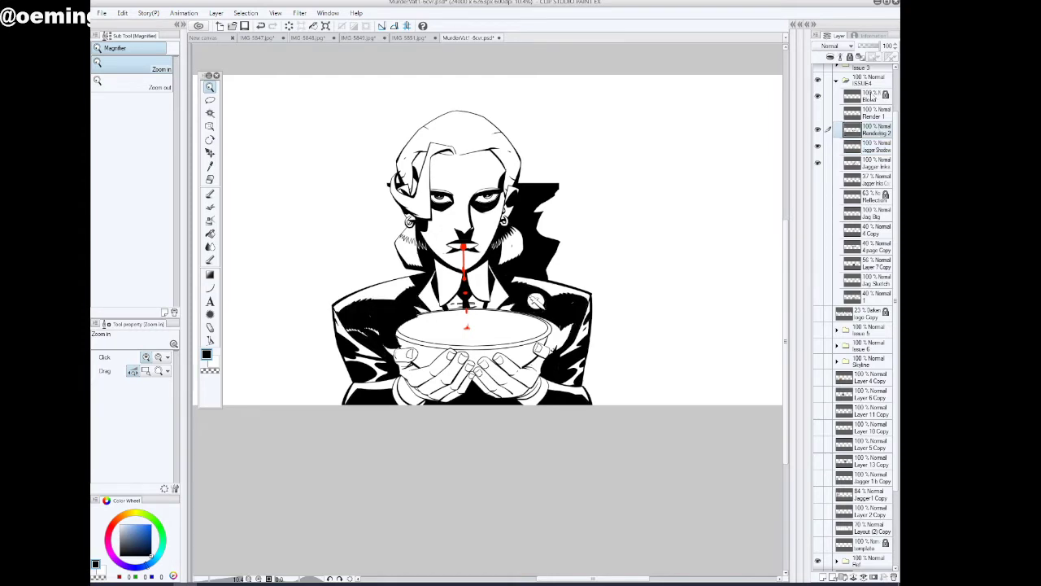
left_click_drag(880, 46, 869, 47)
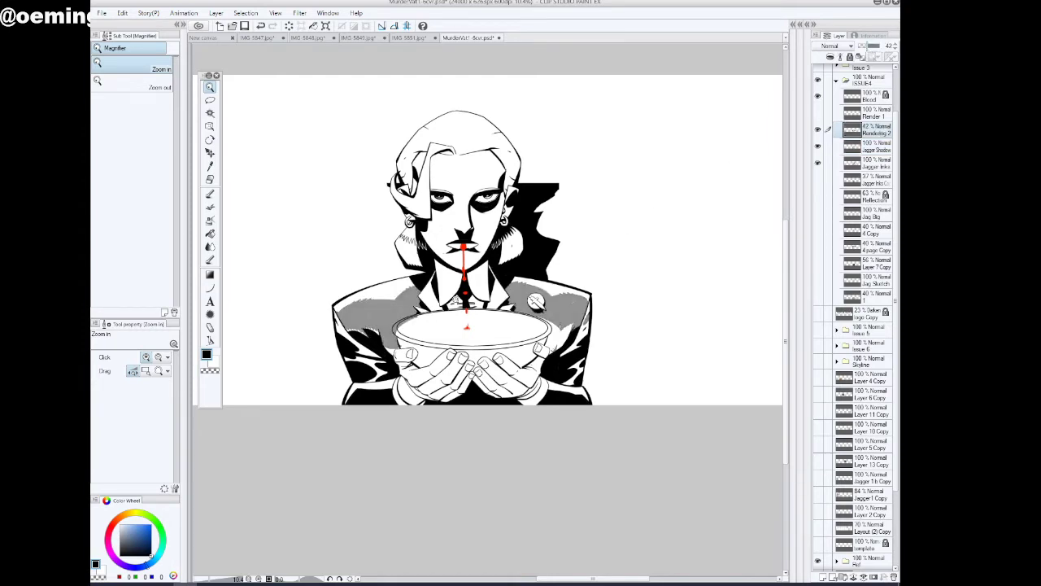
left_click(542, 375)
left_click(544, 374)
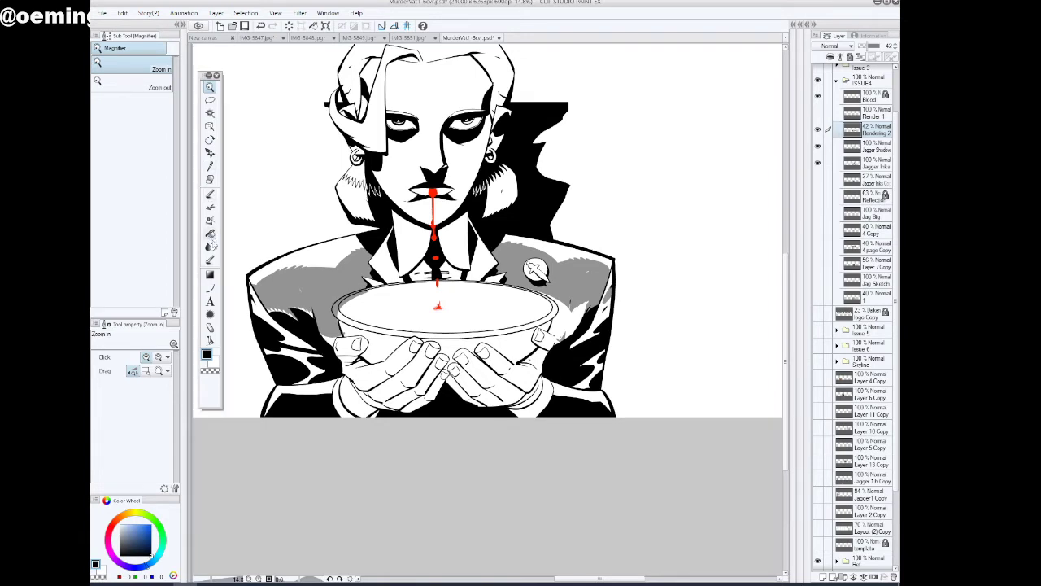
Touch up stray gaps in the jacket shading on the Rendering 2 layer with the Fill tool and the inker pen
left_click(210, 233)
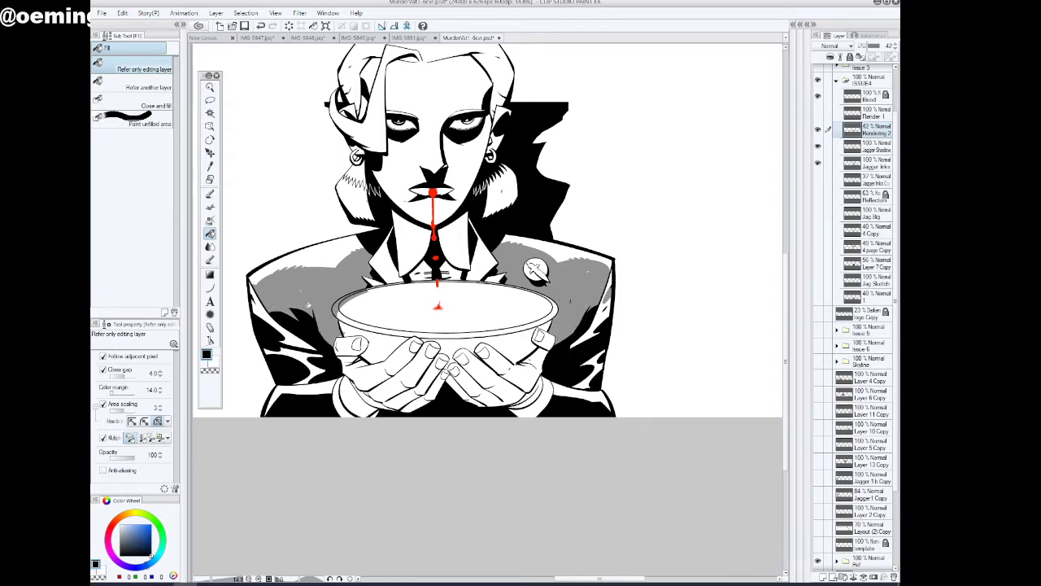
left_click(210, 193)
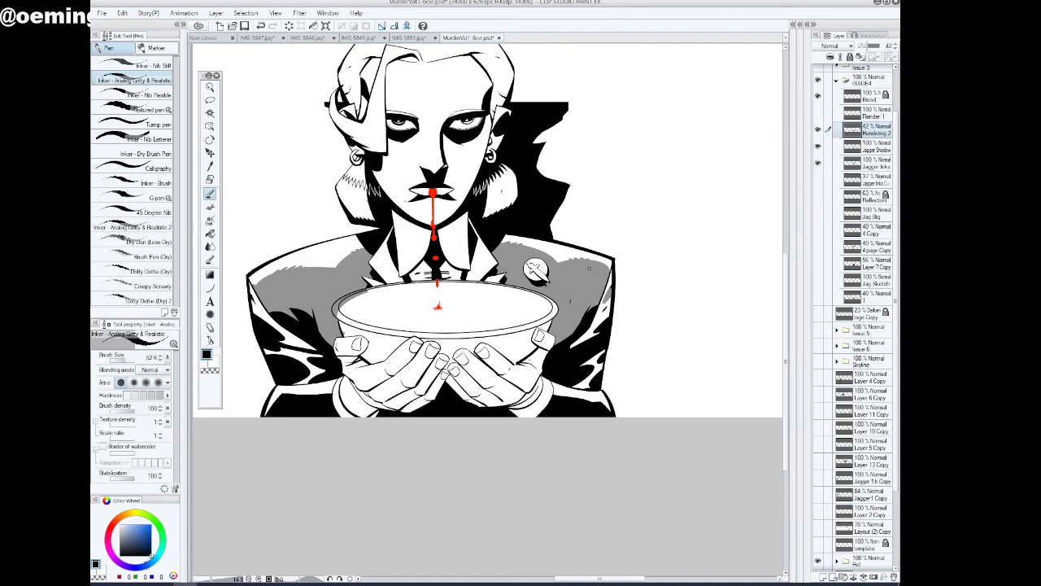
left_click(210, 87)
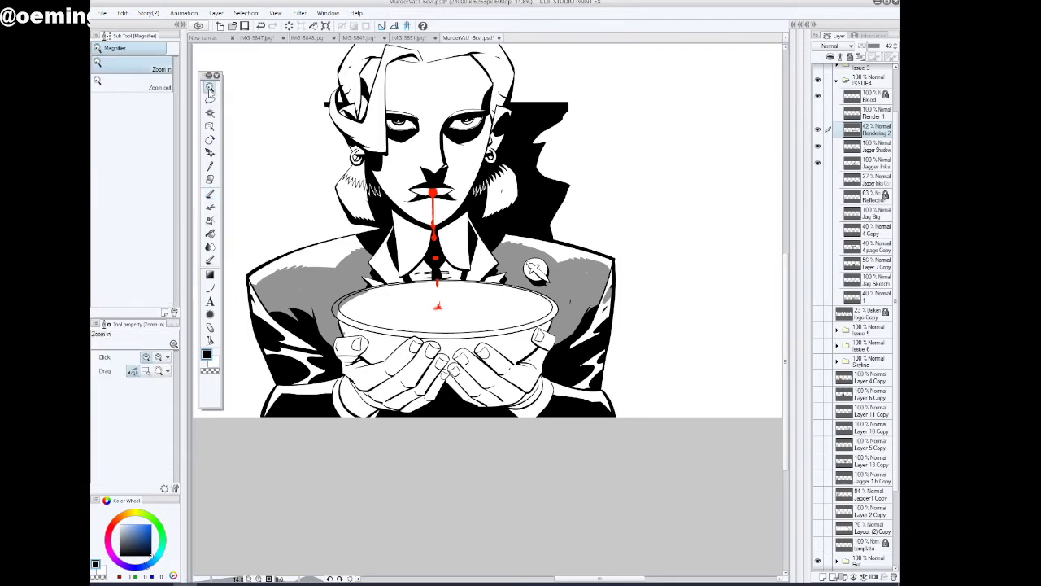
Clean up the Rendering 2 shading around the bowl and thumbs, erasing with the transparent colour and repainting in black
left_click_drag(298, 309, 363, 312)
left_click(210, 233)
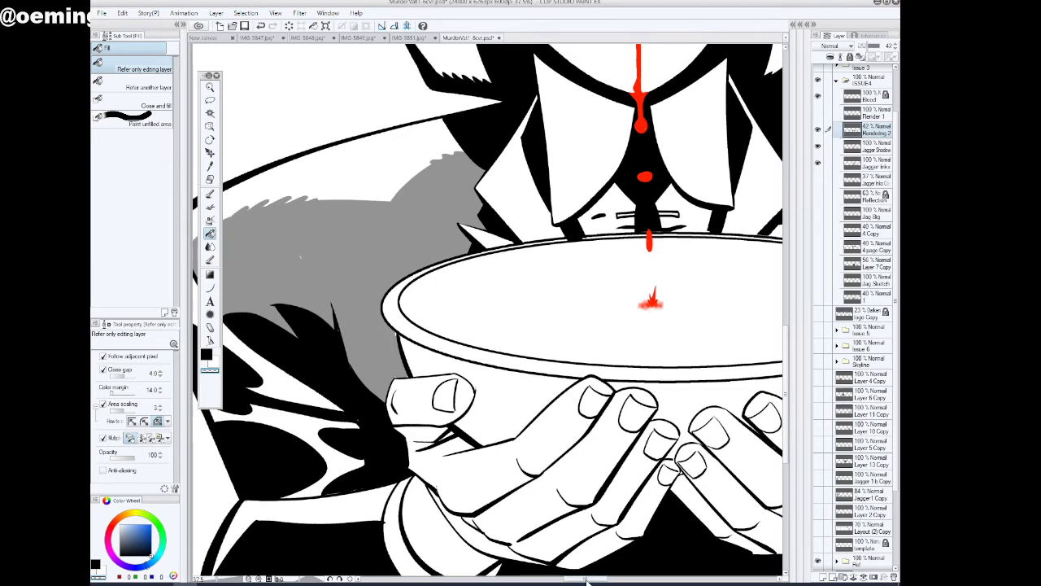
mouse_move(587, 579)
left_mouse_down()
mouse_move(619, 580)
mouse_move(600, 581)
left_mouse_up()
left_click(211, 195)
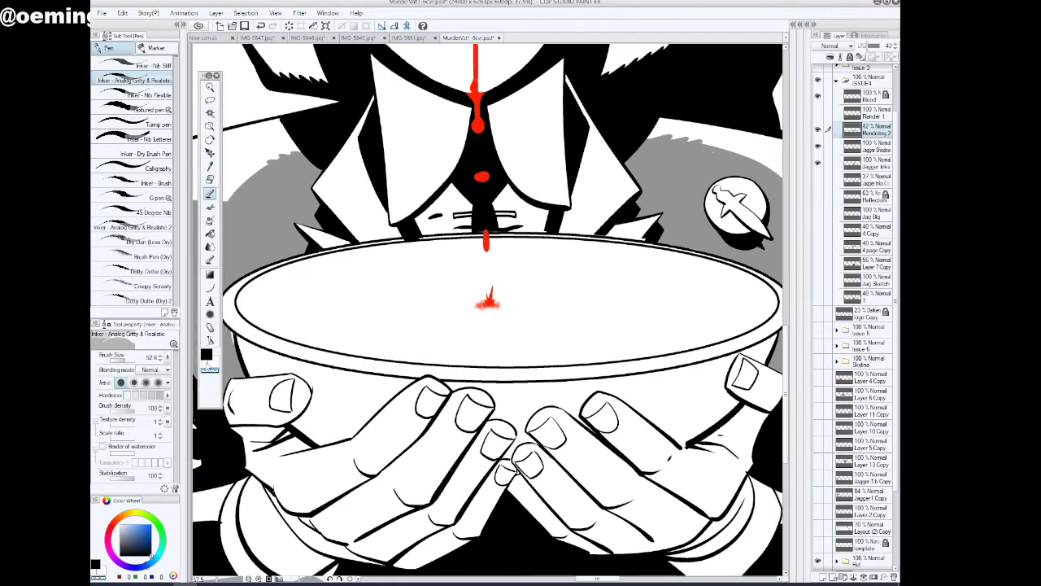
left_click(210, 369)
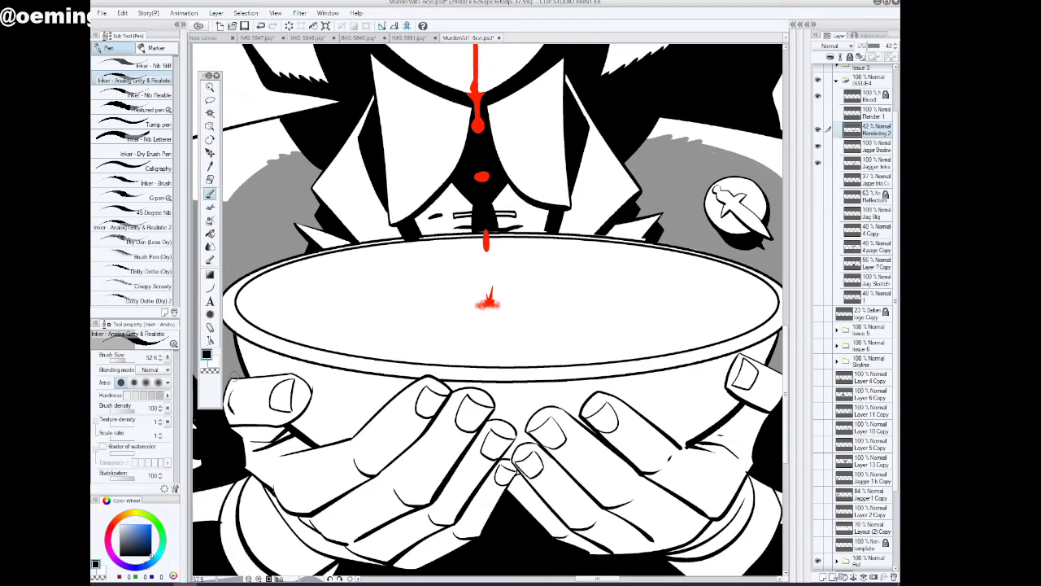
left_click_drag(600, 579, 612, 580)
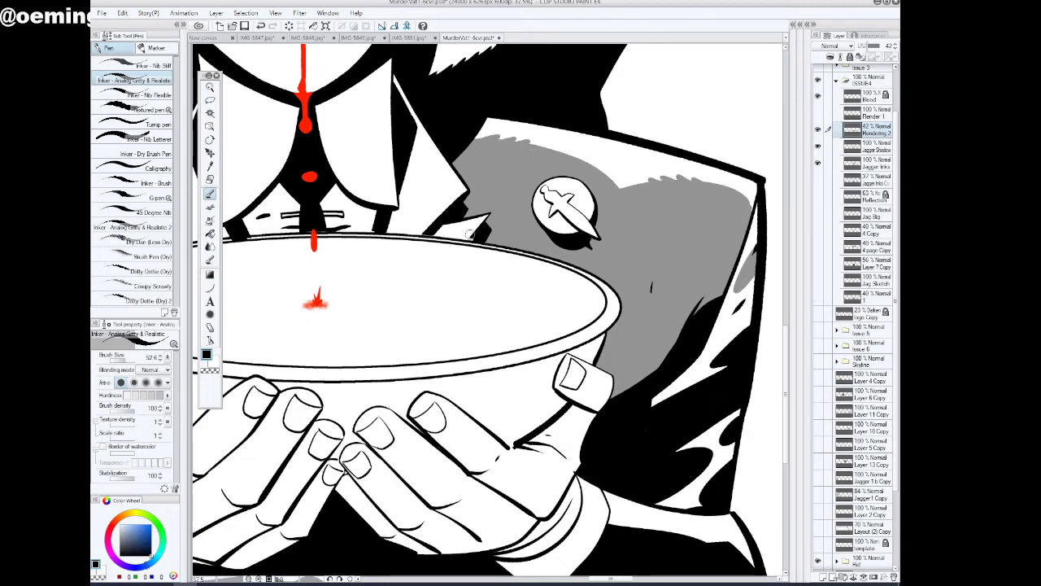
Make Jagger Shadow the working layer and touch up its blacks around the right-side hand with the inker pen
left_click(210, 87)
mouse_move(613, 325)
left_mouse_down()
mouse_move(590, 335)
mouse_move(614, 318)
left_mouse_up()
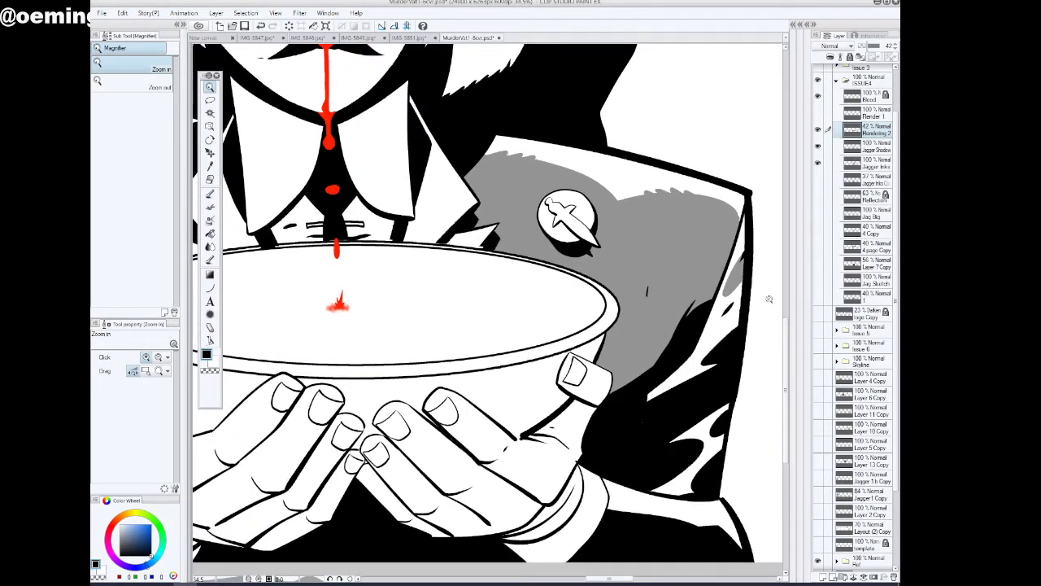
left_click(818, 146)
left_click(879, 148)
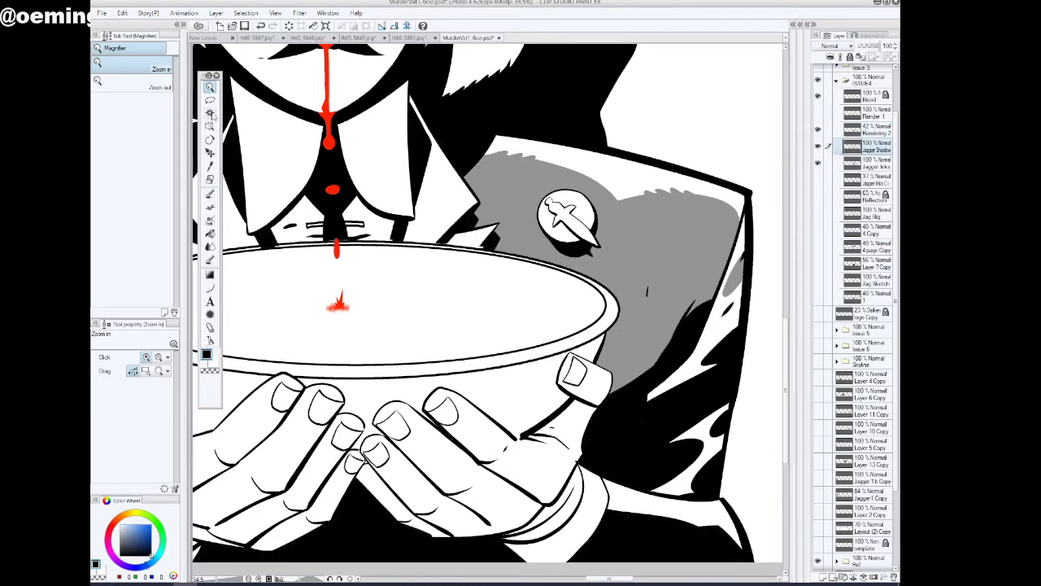
left_click(210, 195)
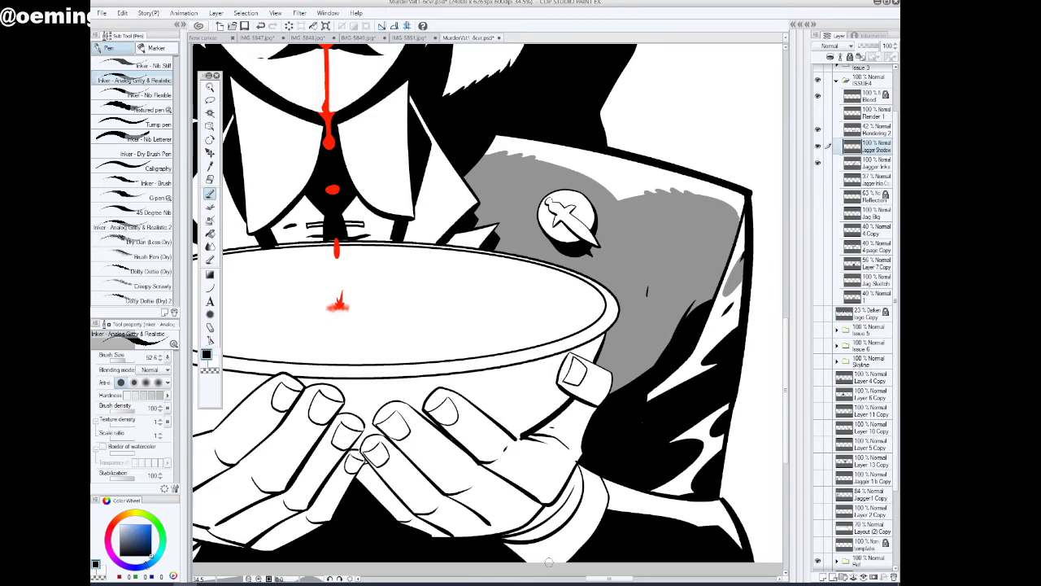
left_click_drag(604, 579, 588, 580)
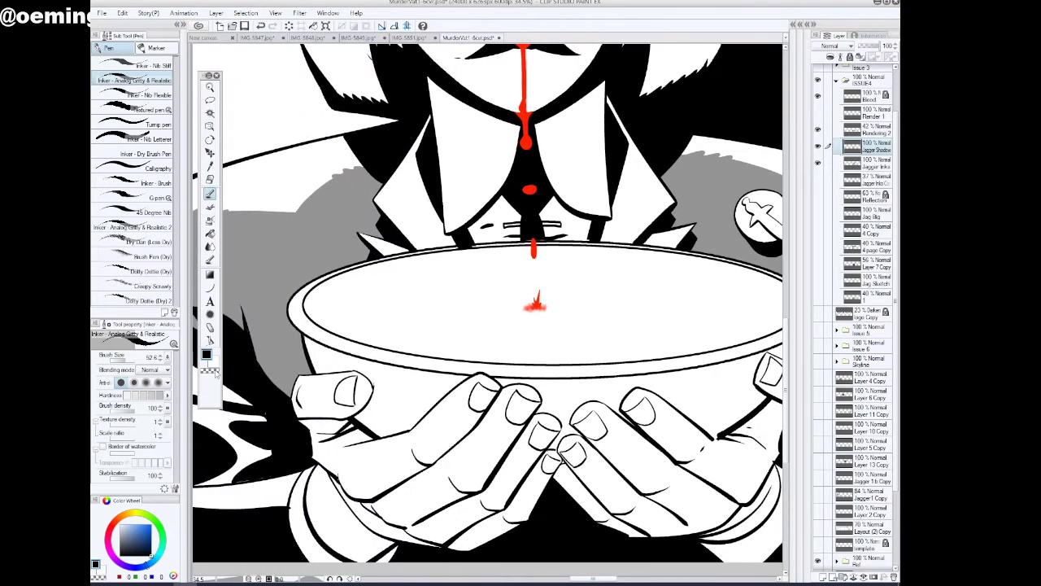
Refine the Jagger Shadow blacks where the tie and collar meet the bowl rim, using the pen in transparent and black
left_click(216, 373)
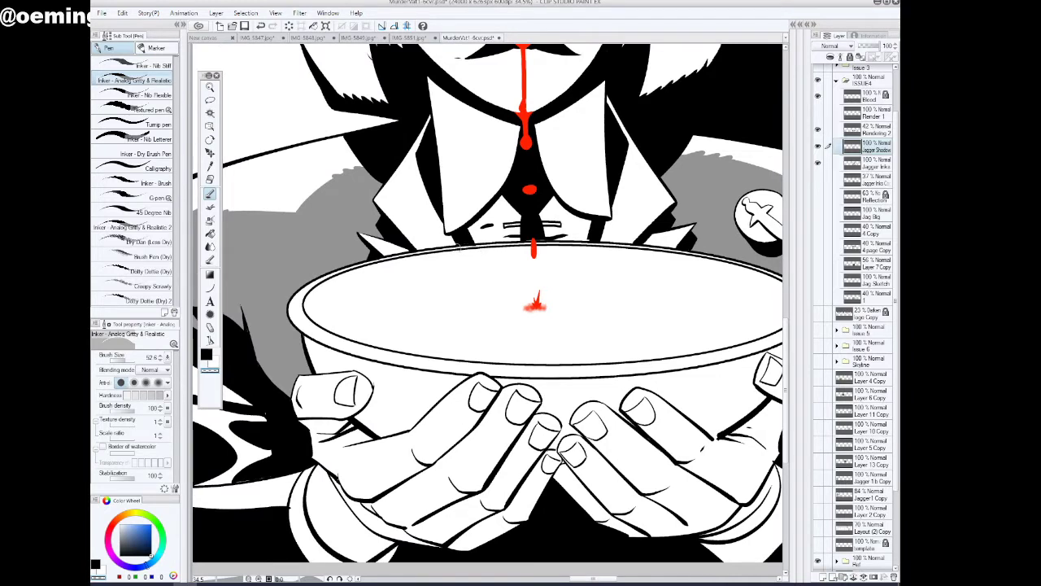
left_click(210, 87)
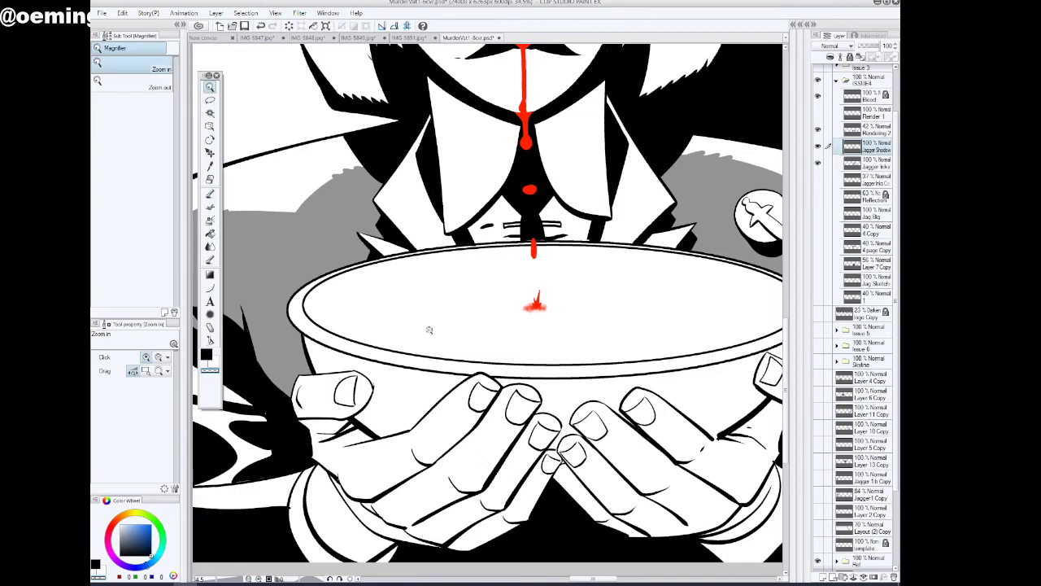
left_click_drag(429, 331, 387, 345)
left_click_drag(472, 293, 567, 281)
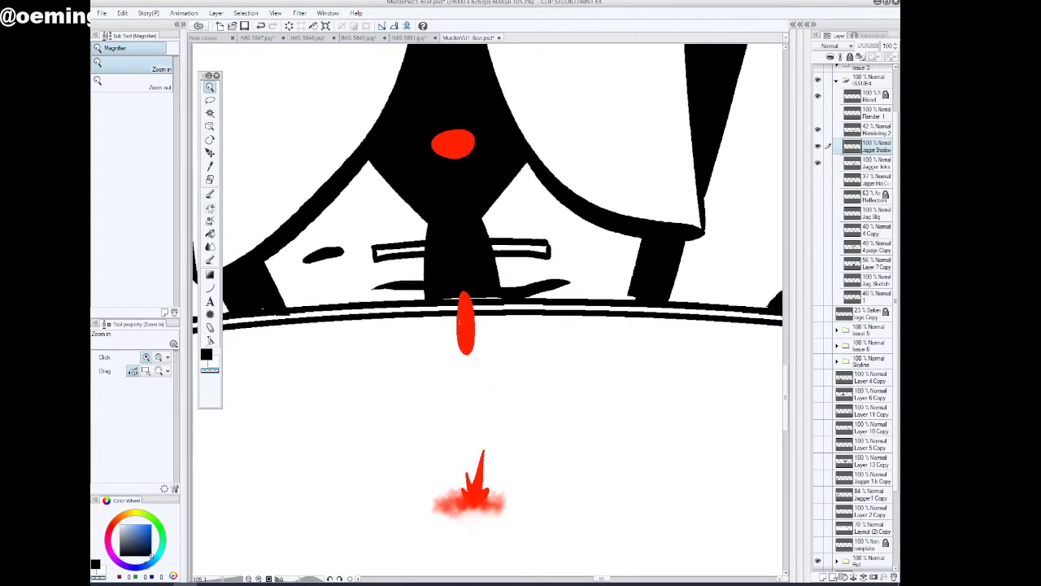
left_click(210, 194)
left_click(209, 356)
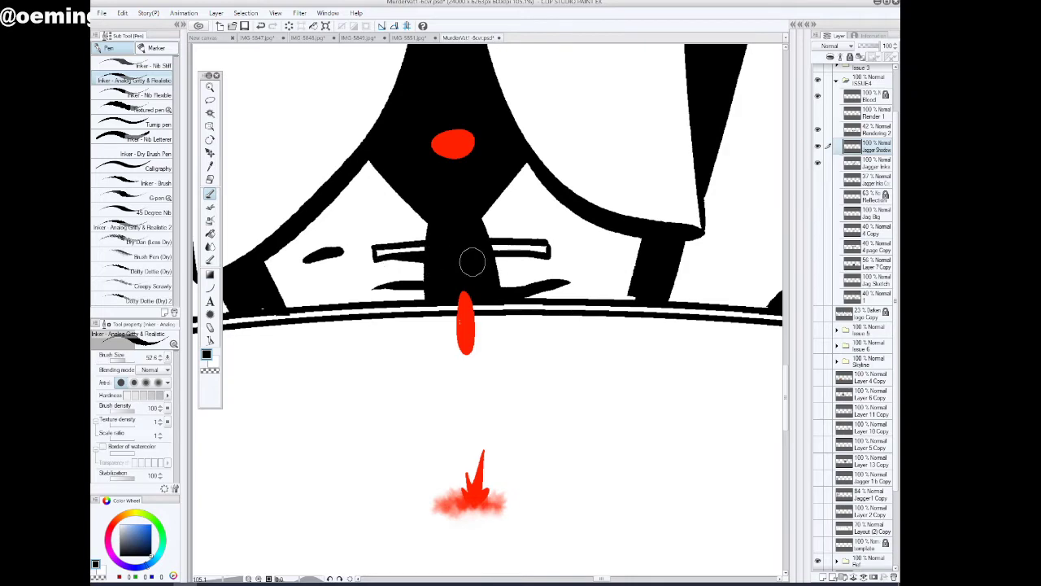
left_click(210, 88)
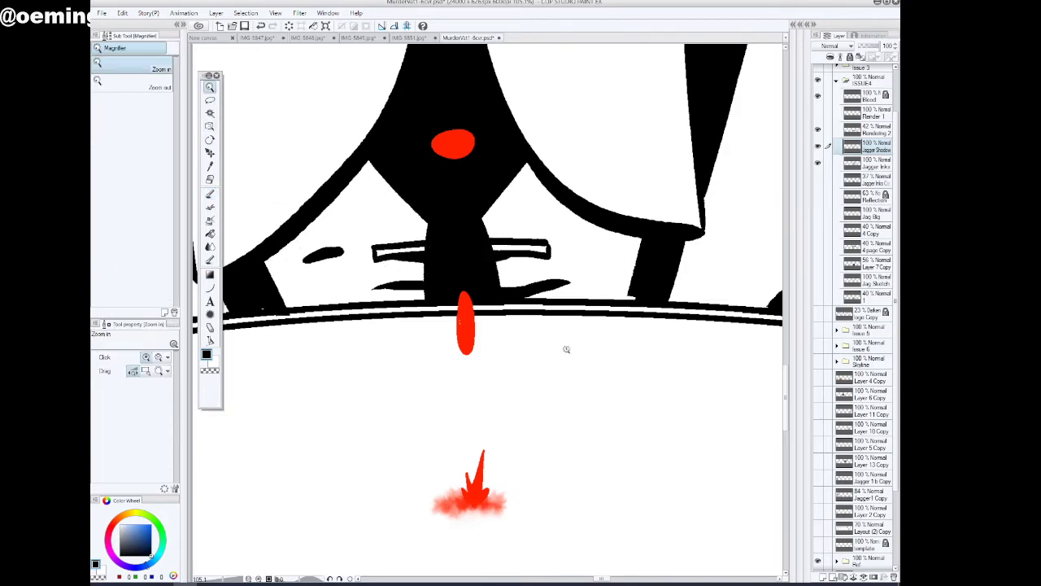
left_click_drag(563, 350, 530, 368)
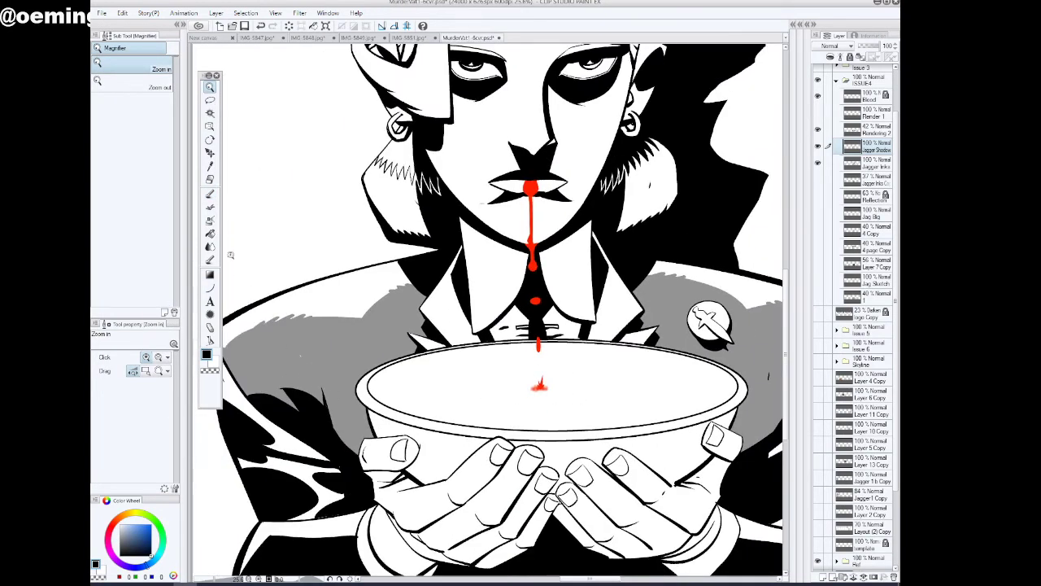
Compare the figure with Rendering 2 hidden and shown, restoring that layer to 100% opacity and showing Render 1
left_click(209, 194)
left_click(871, 129)
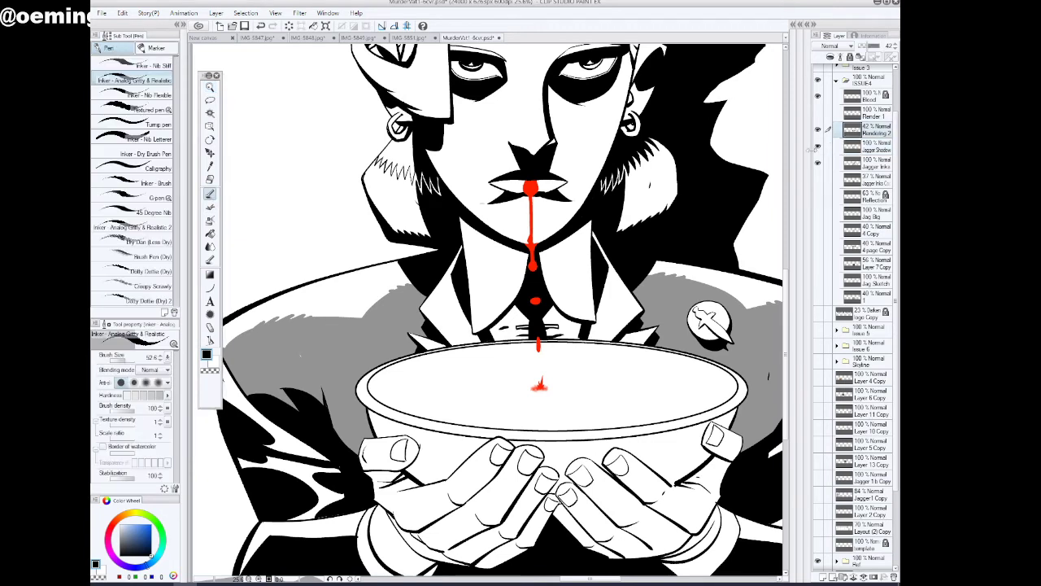
left_click(819, 130)
left_click(818, 131)
left_click(210, 87)
left_click_drag(486, 368, 431, 387)
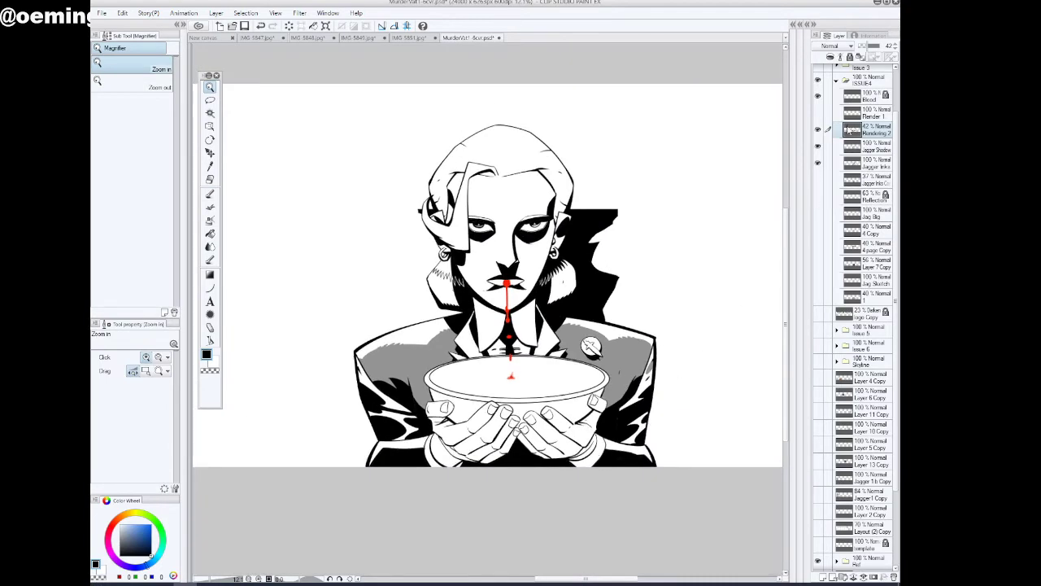
left_click(889, 47)
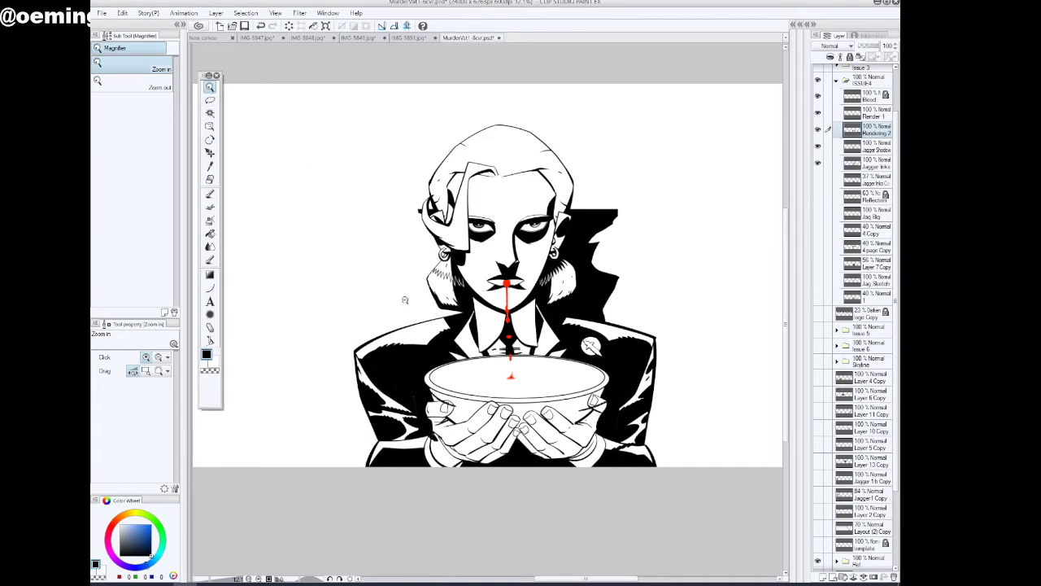
Show the ISSUE 1 Inks, Issue 2 INKS and Issue 3 folders and examine the figure alongside the neighbouring covers
scroll(546, 359, "down", 3)
scroll(570, 354, "down", 1)
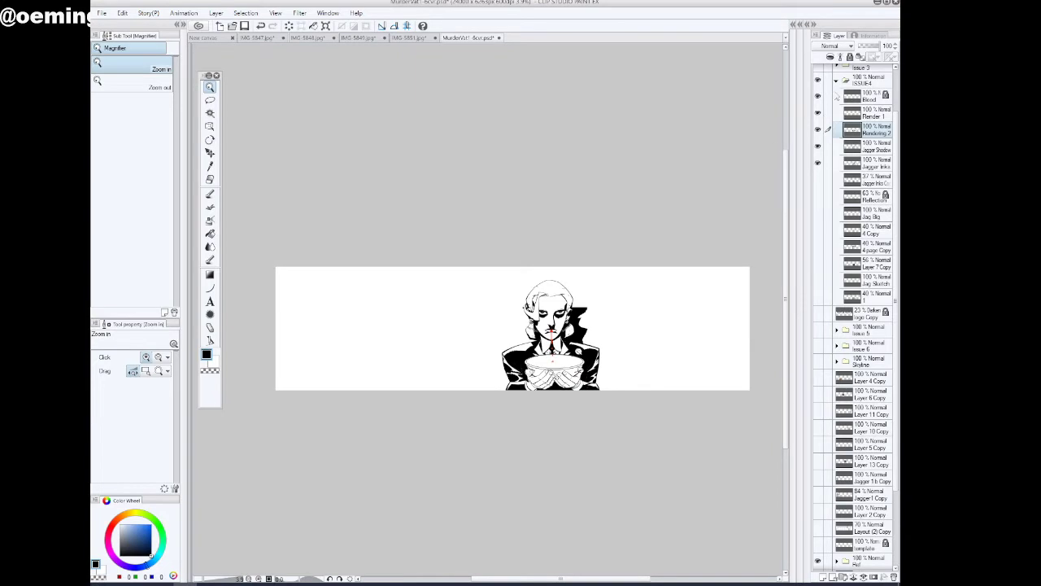
scroll(896, 236, "up", 3)
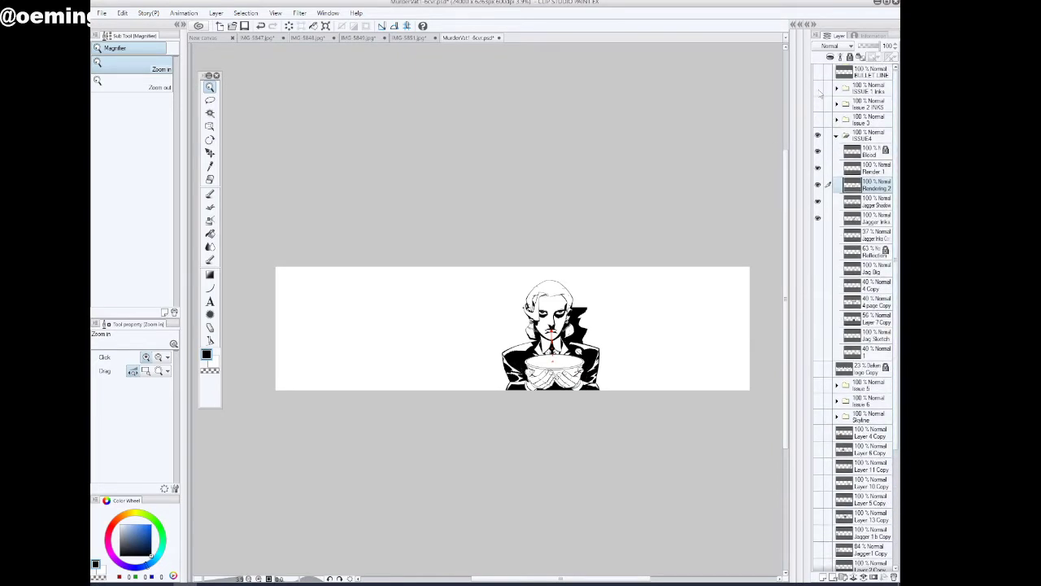
left_click(818, 103)
left_click(818, 119)
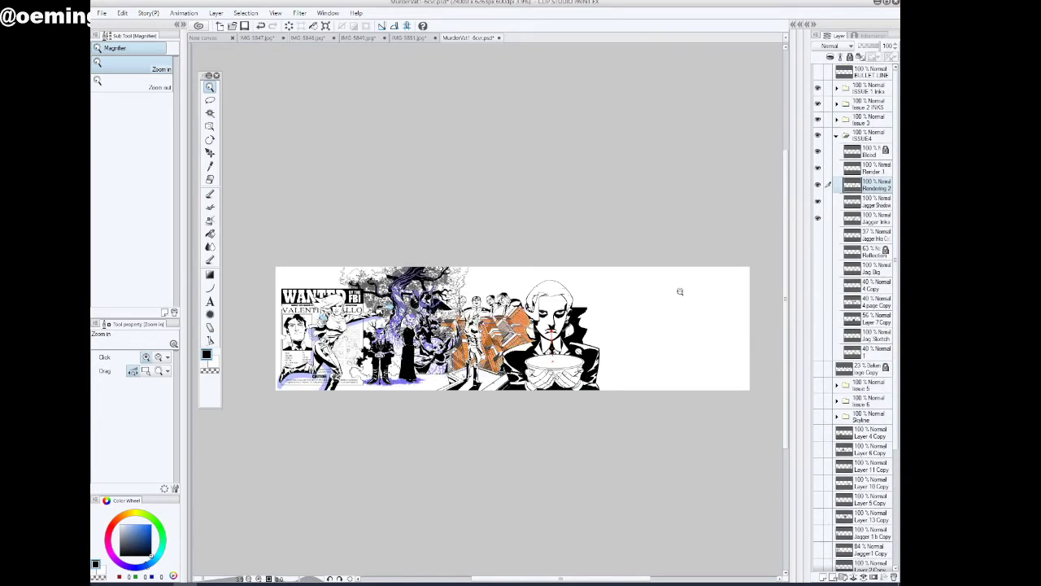
scroll(394, 369, "up", 3)
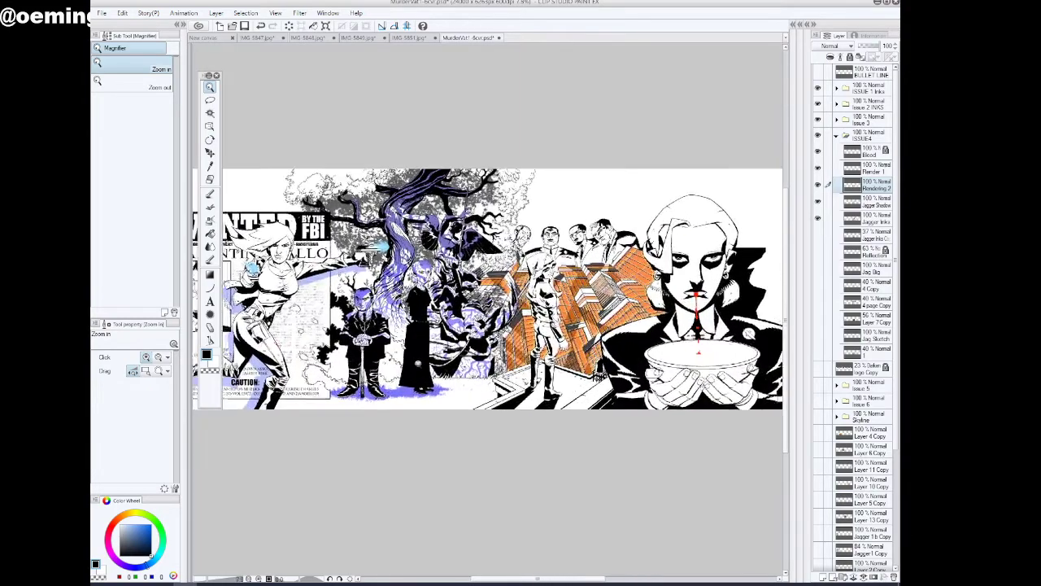
scroll(575, 349, "up", 2)
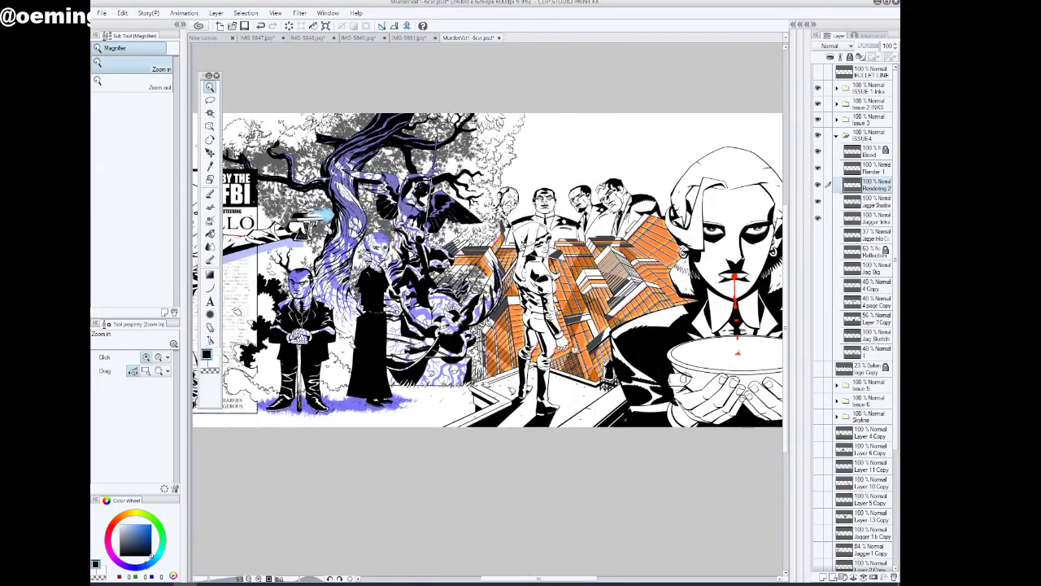
scroll(593, 353, "up", 1)
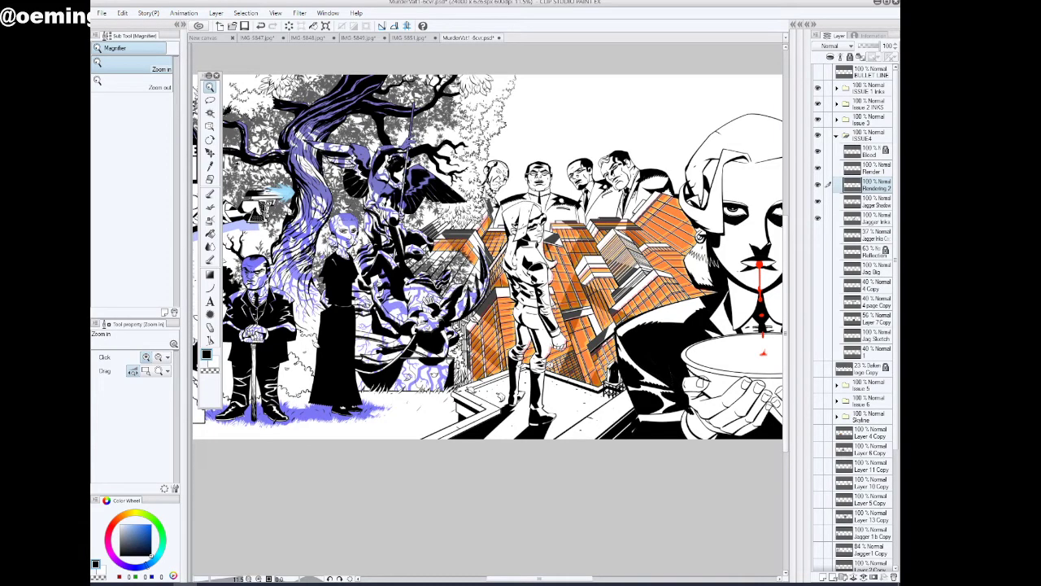
scroll(636, 285, "up", 2)
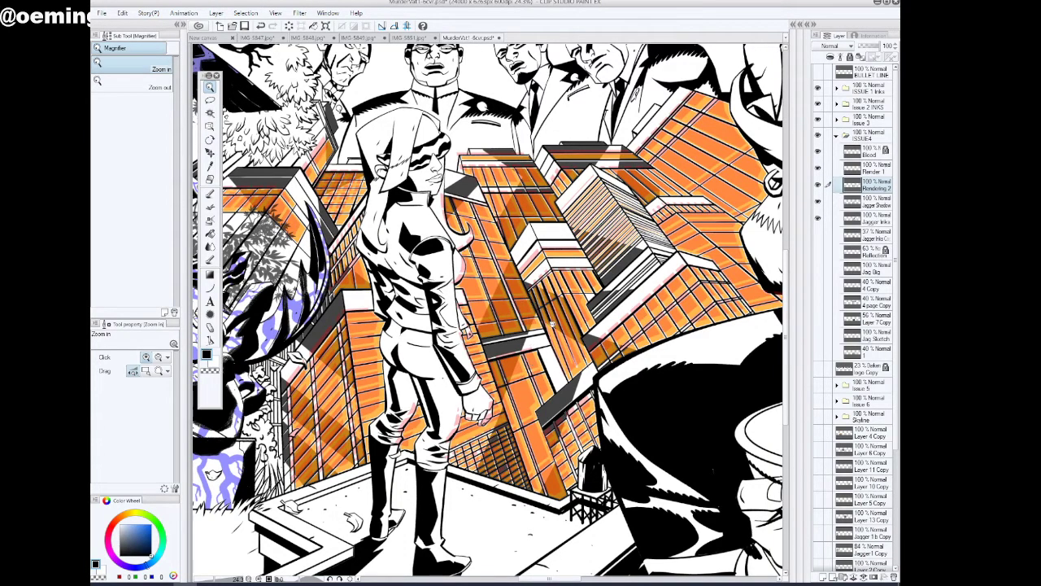
Show the Issue 5 and Issue 6 folders along with Layer 6 inside Issue 6, keeping the Skyline folder hidden
scroll(552, 330, "down", 1)
scroll(533, 366, "down", 1)
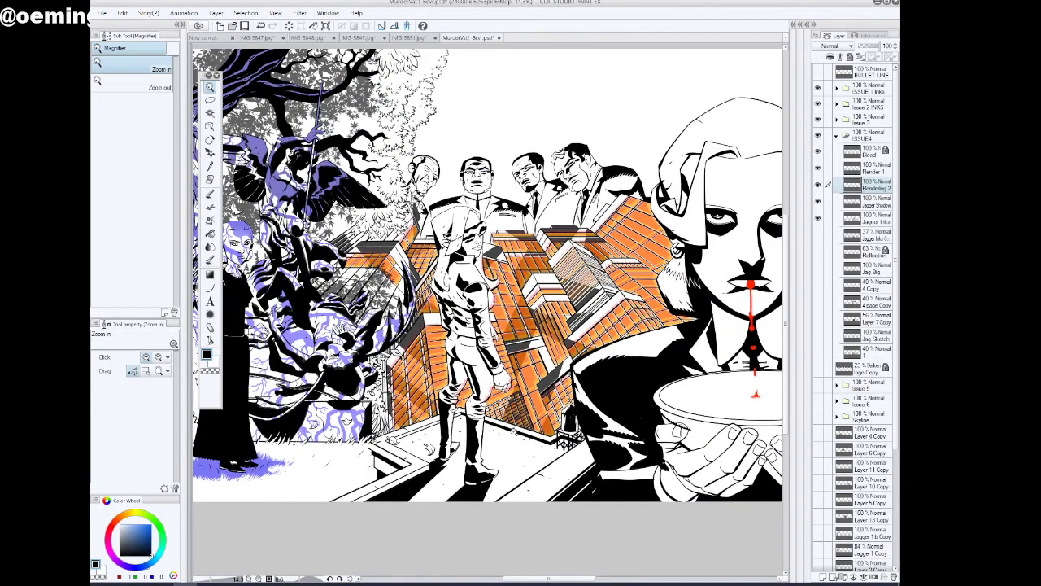
scroll(502, 434, "down", 1)
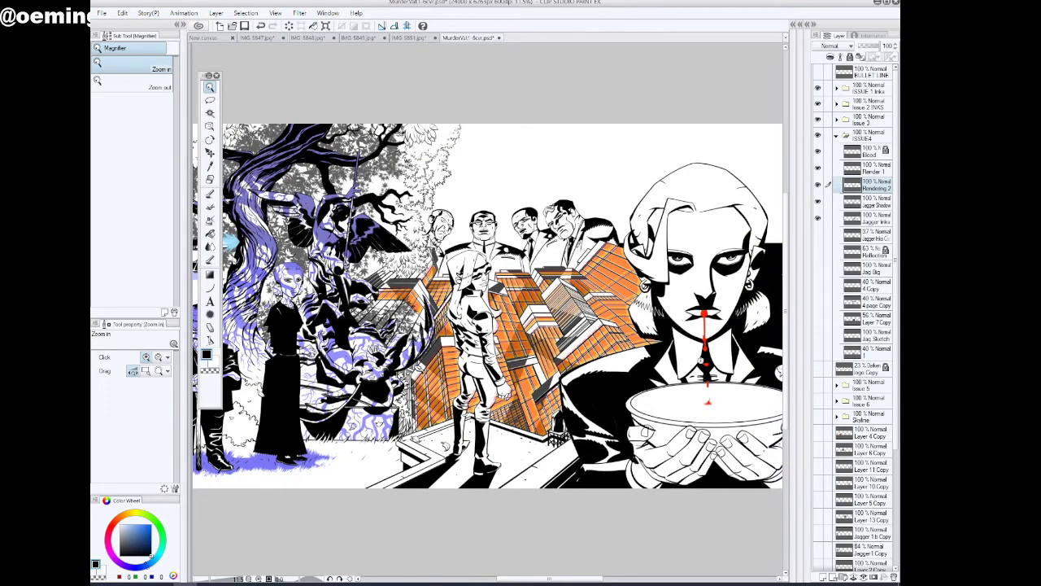
scroll(652, 406, "down", 3)
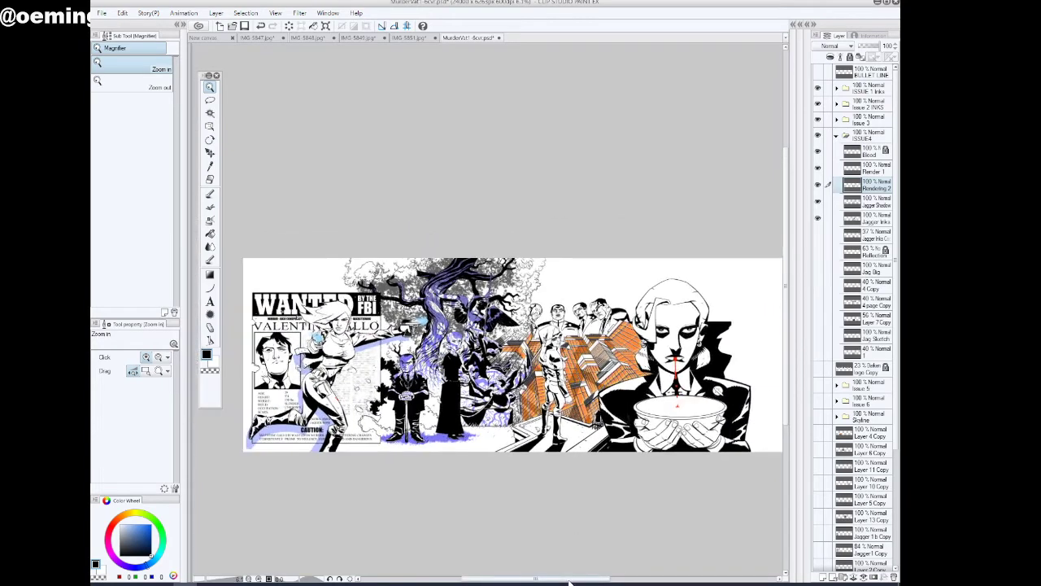
left_click_drag(569, 582, 613, 582)
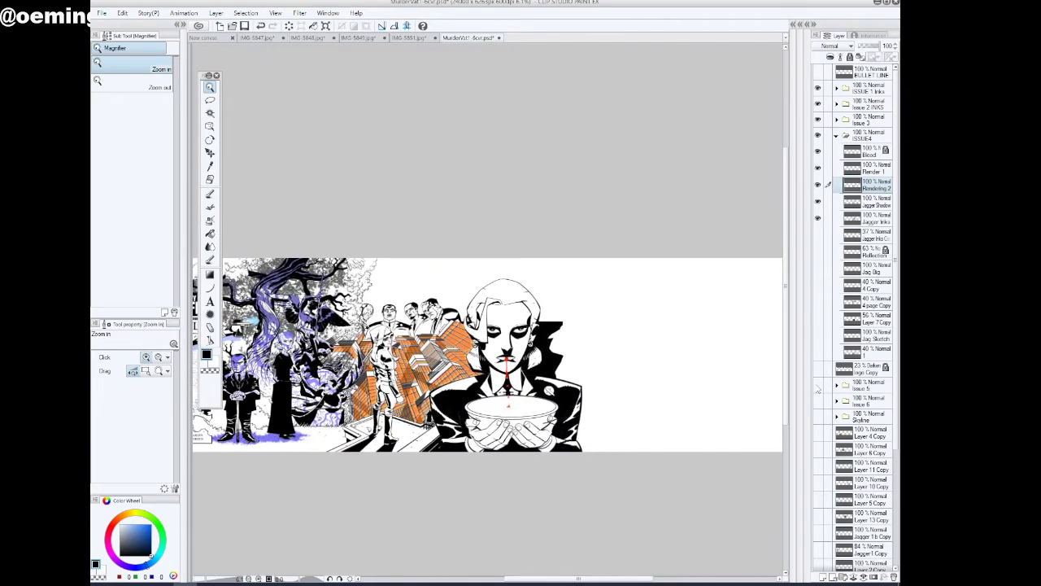
left_click(817, 388)
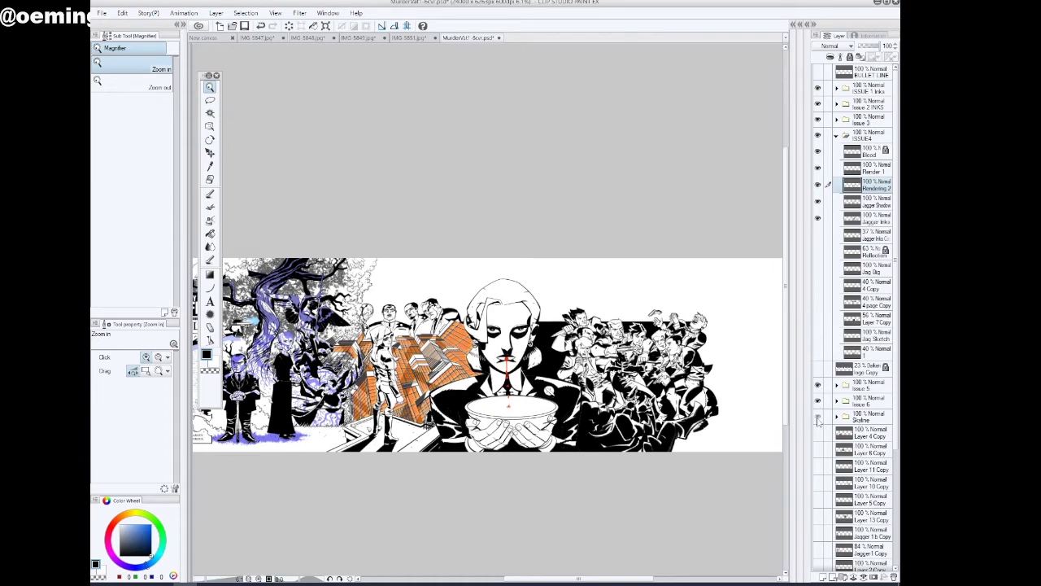
left_click(818, 420)
scroll(675, 443, "down", 2)
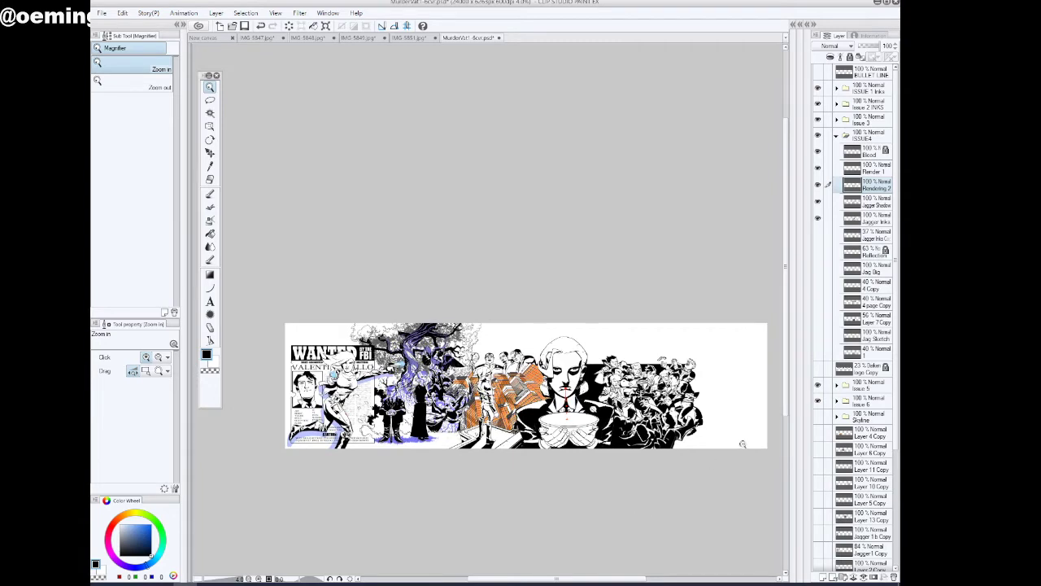
left_click(837, 387)
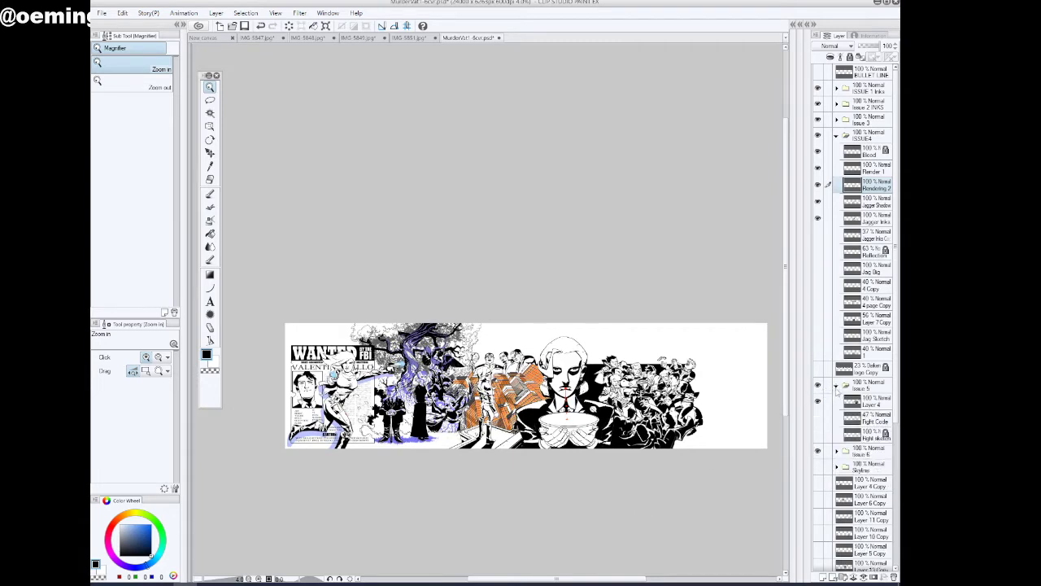
left_click(837, 387)
left_click(837, 403)
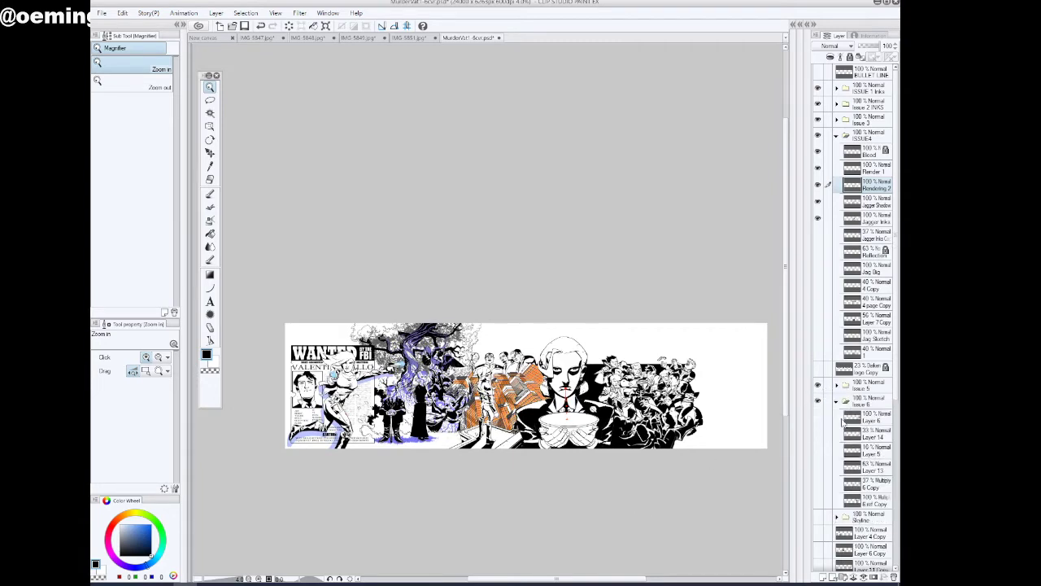
left_click(818, 417)
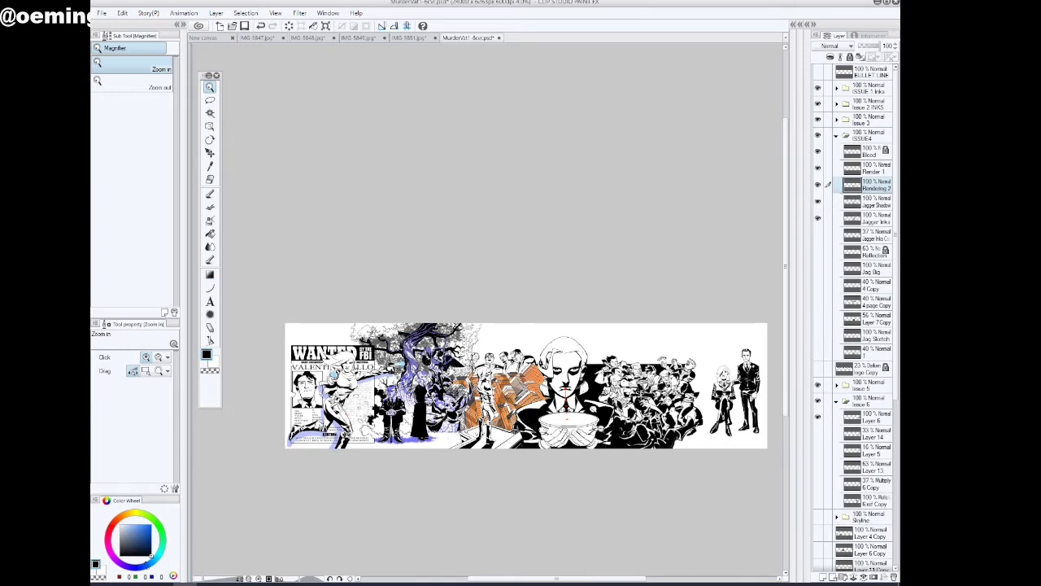
Examine the Issue 4 figure against the Issue 5 crowd and the earlier covers across the connected strip
left_click(584, 430)
left_click(595, 431)
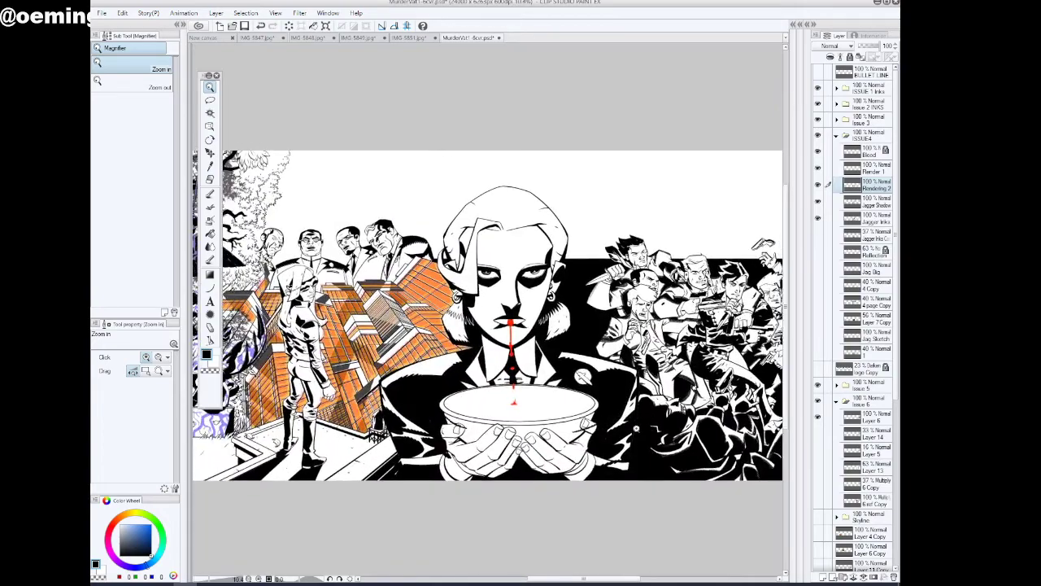
left_click_drag(735, 356, 634, 380)
left_click_drag(407, 271, 495, 376)
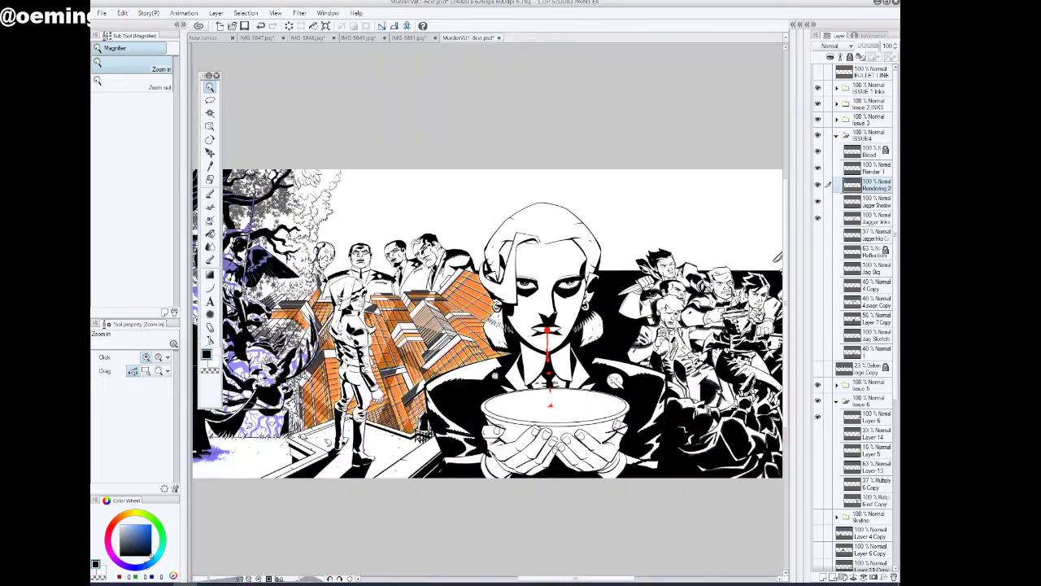
left_click_drag(585, 577, 617, 579)
left_click_drag(626, 360, 720, 361)
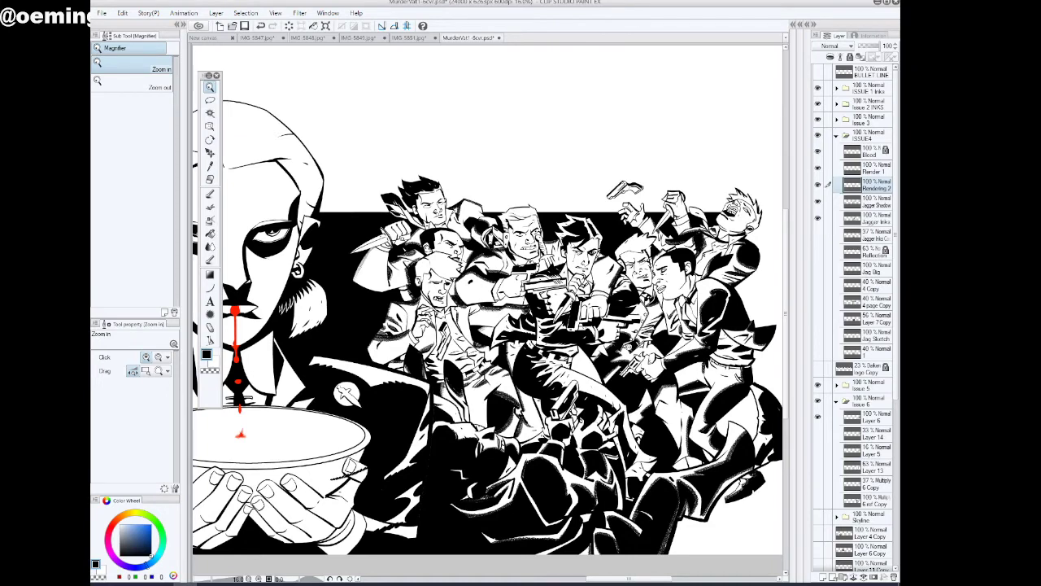
left_click(592, 283)
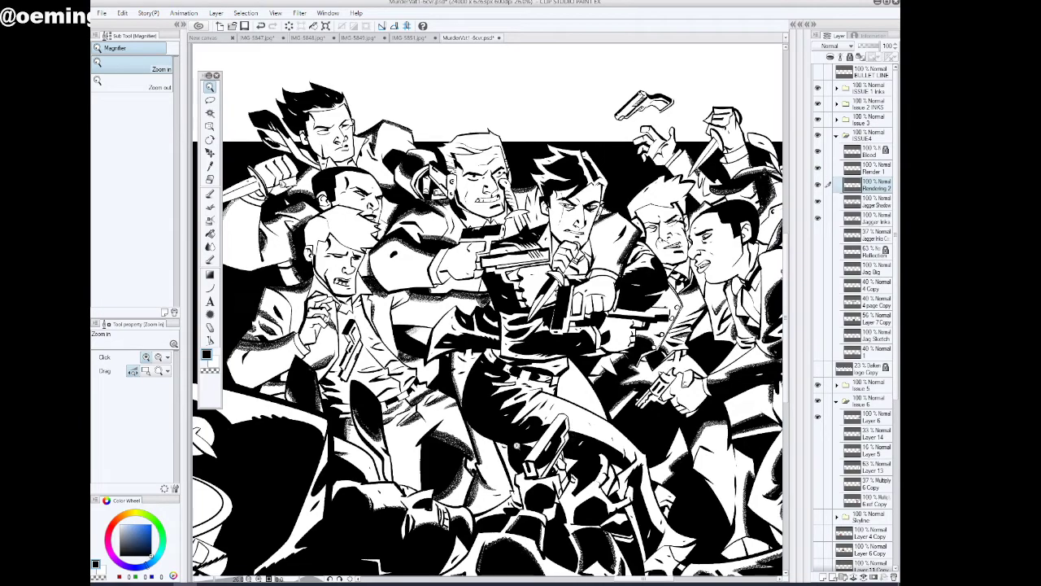
left_click(584, 383, "alt")
left_click_drag(579, 388, 577, 455)
left_click_drag(560, 567, 466, 580)
left_click_drag(498, 382, 432, 364)
mouse_move(307, 320)
left_mouse_down()
mouse_move(367, 320)
mouse_move(302, 323)
left_mouse_up()
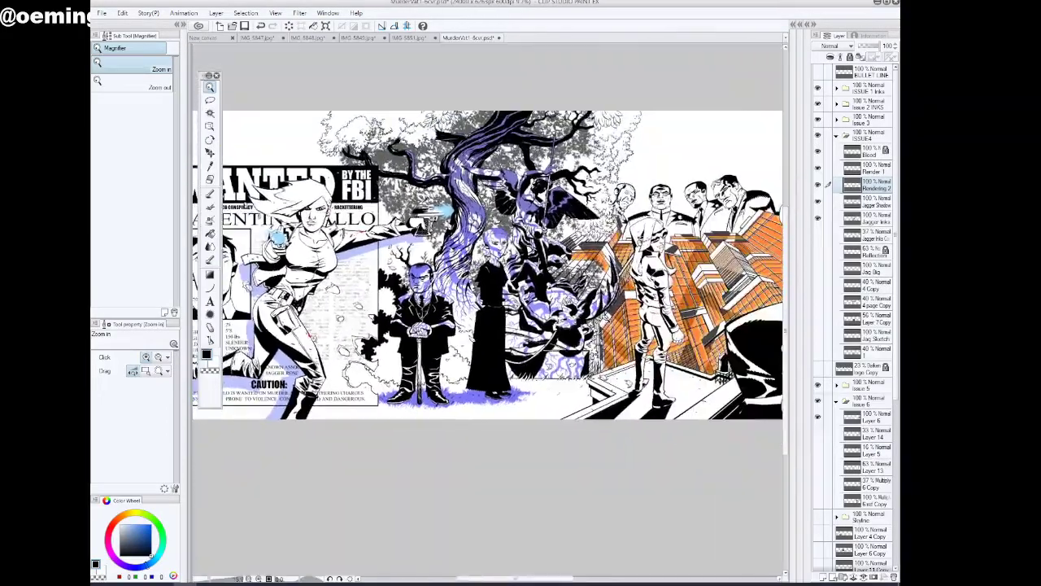
left_click_drag(539, 578, 625, 583)
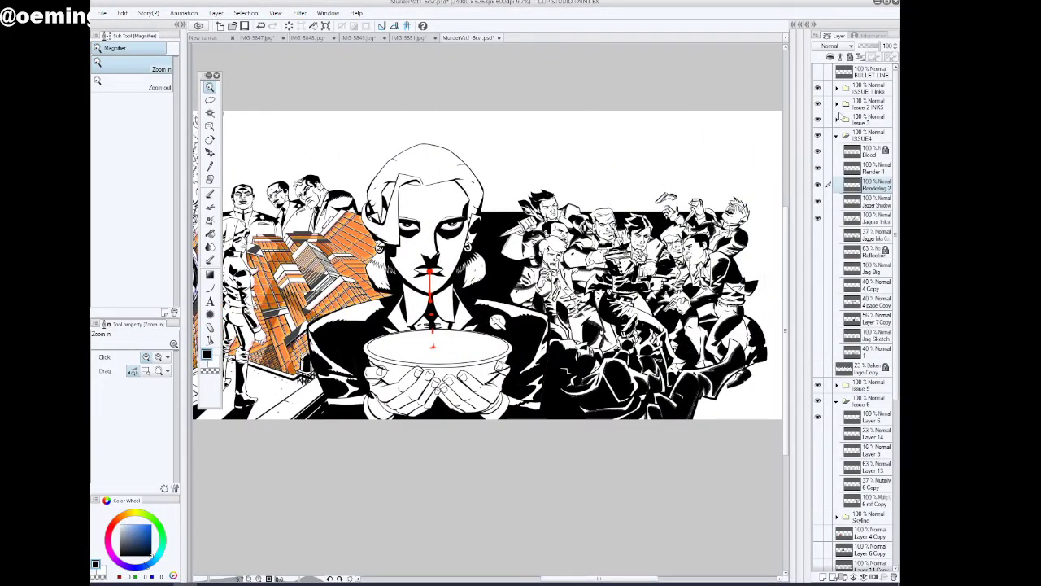
Collapse and hide the ISSUE 1 Inks, Issue 2 INKS and Issue 3 folders, and hide the Issue 5 folder
left_click(836, 120)
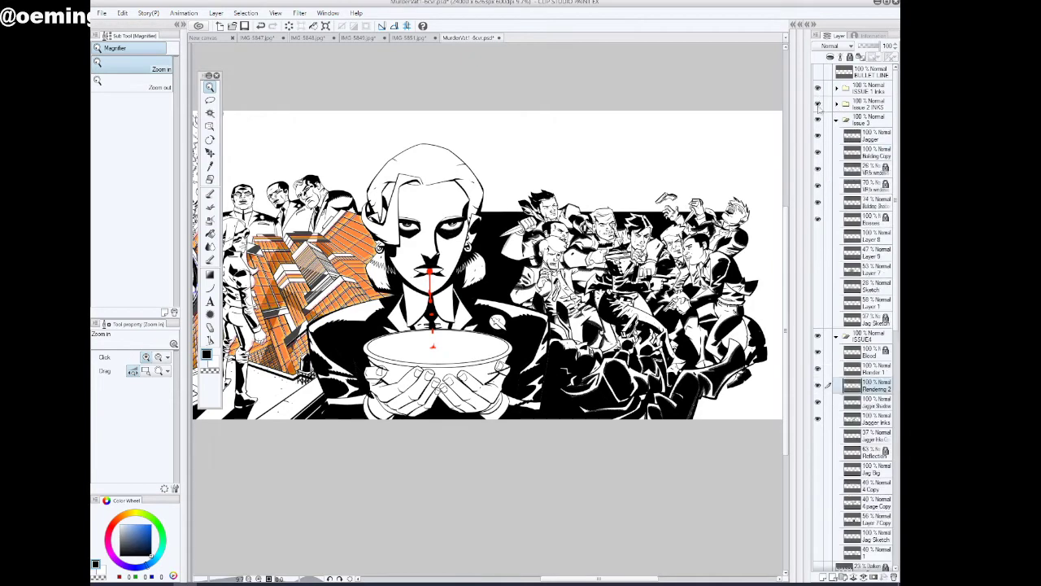
left_click(836, 87)
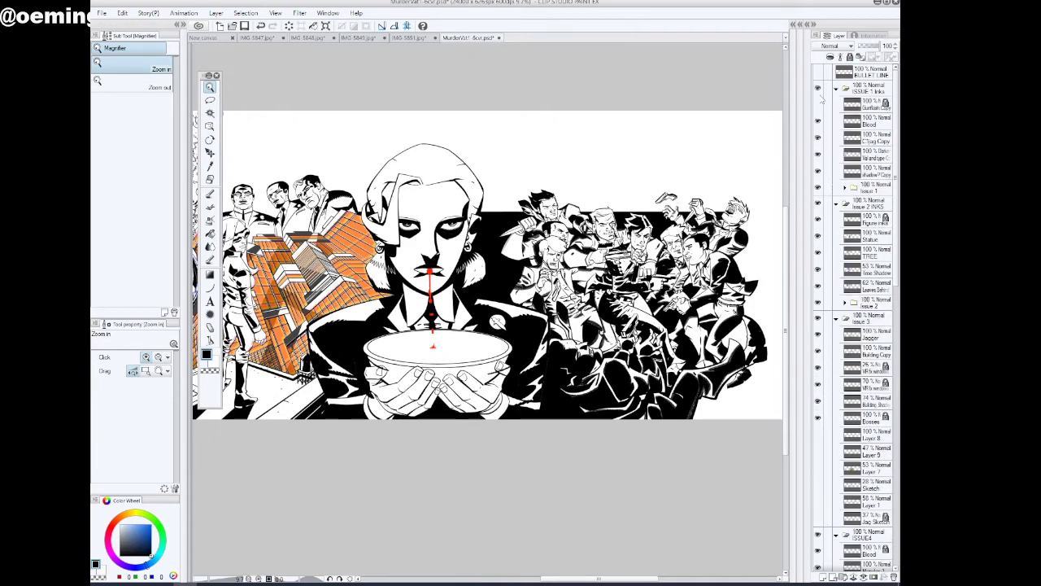
left_click(819, 89)
left_click(837, 90)
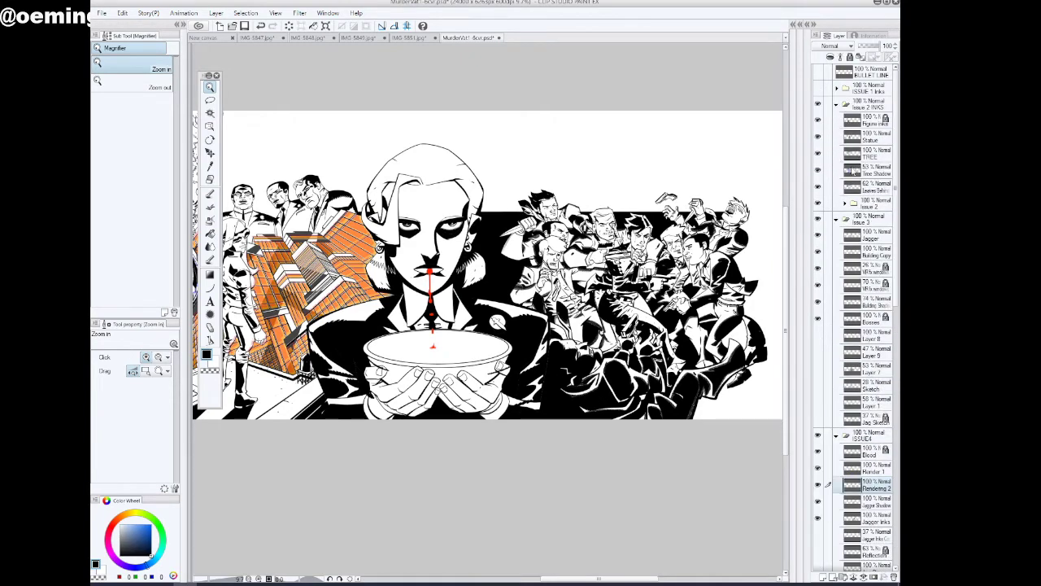
left_click(837, 106)
left_click(820, 106)
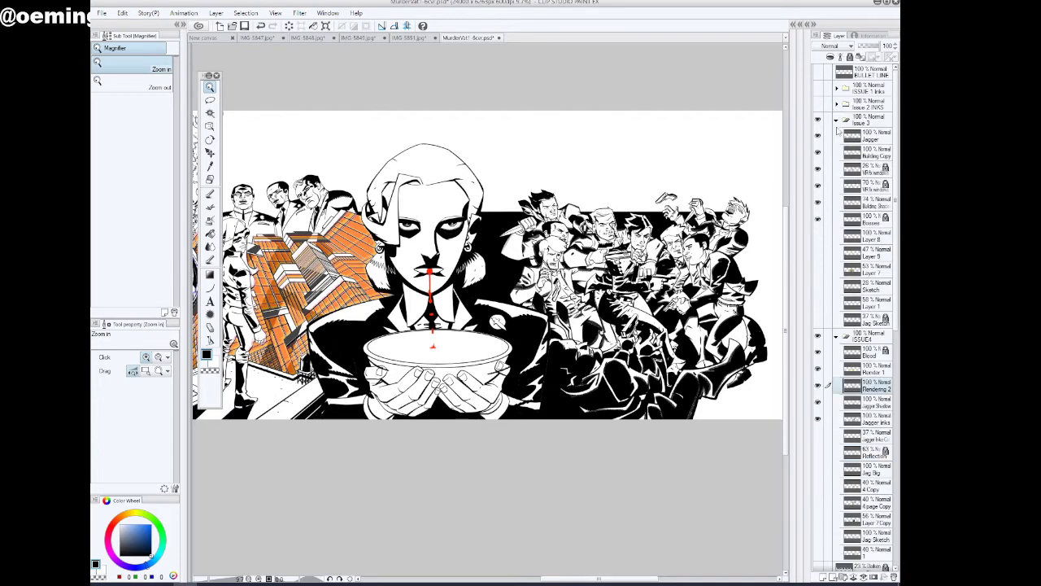
left_click(835, 121)
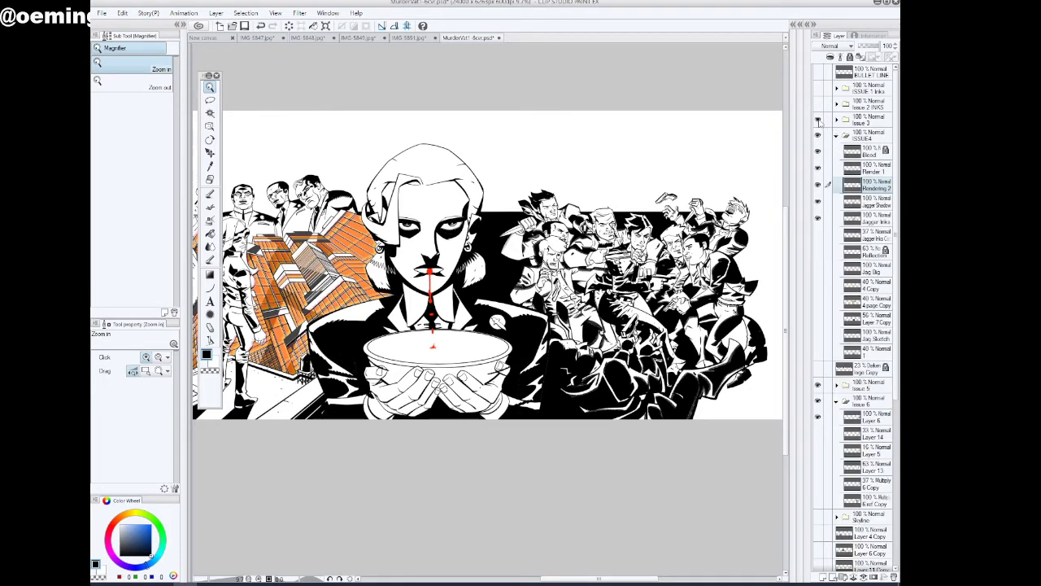
left_click(819, 120)
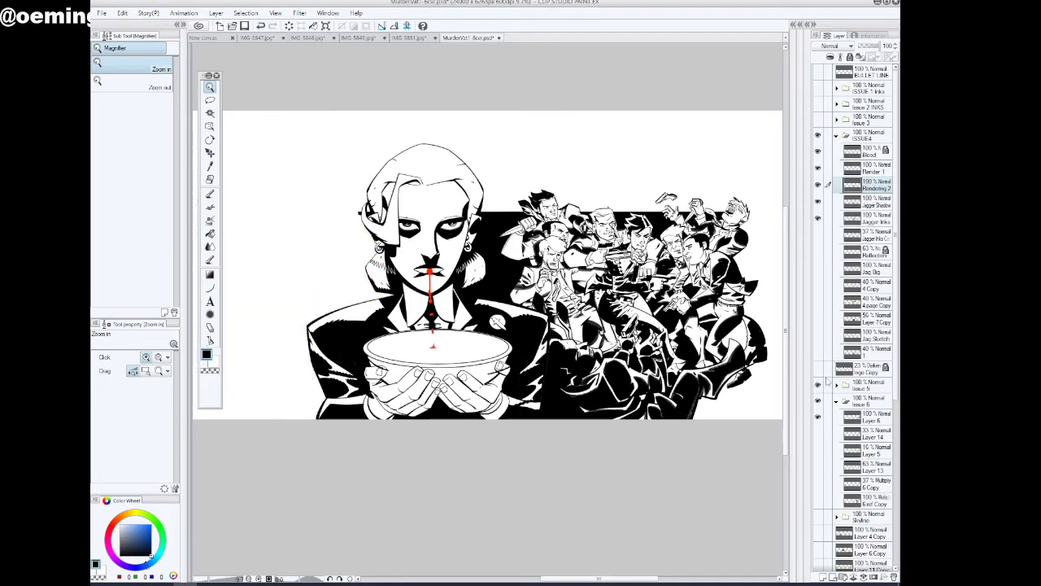
left_click(818, 385)
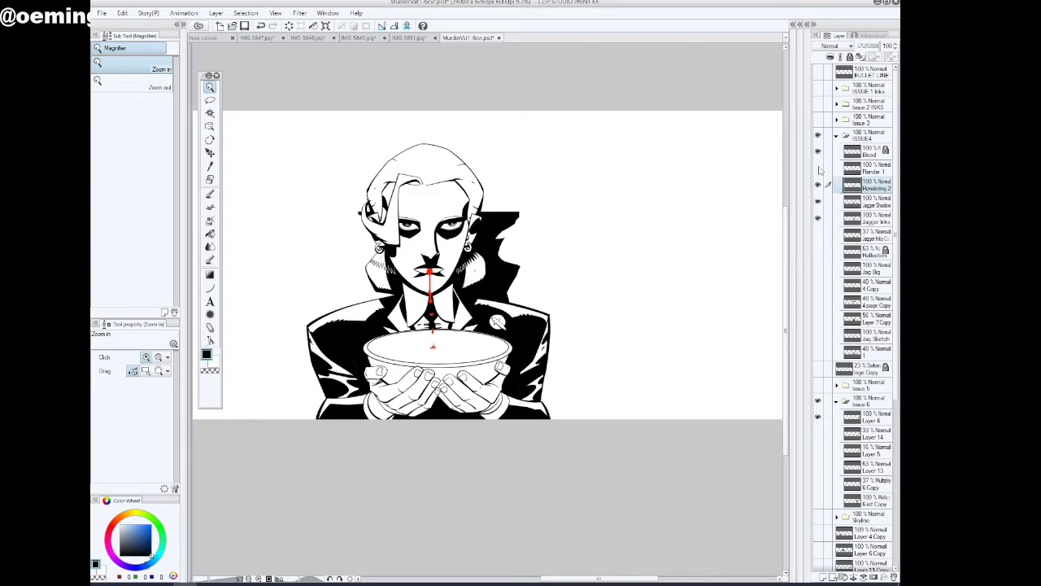
Make Render 1 the working layer and lower its opacity to 56% to check its strokes around the hands
left_click(818, 167)
left_click(818, 168)
left_click(838, 168)
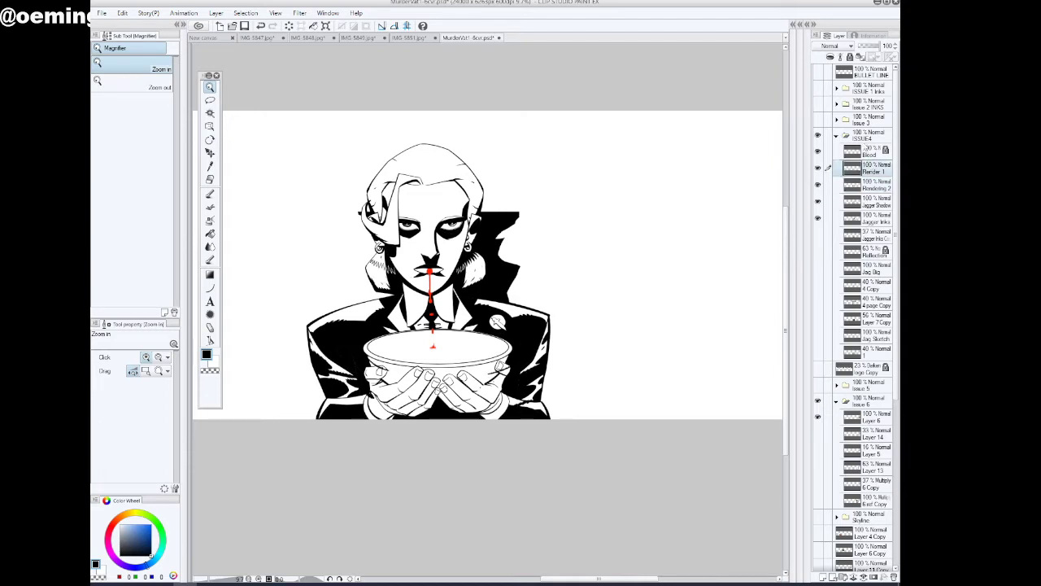
left_click_drag(878, 47, 867, 47)
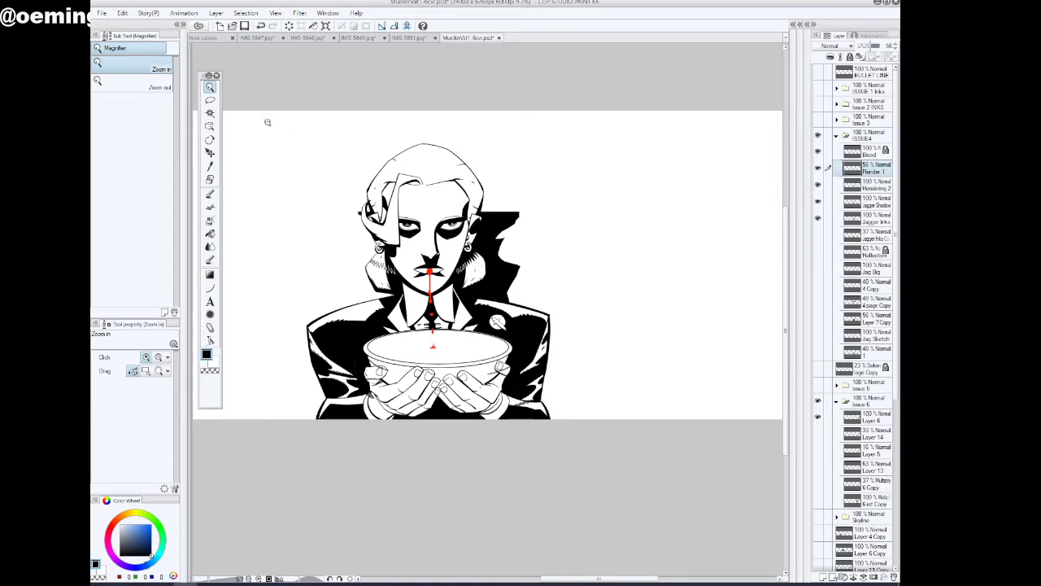
left_click(510, 391)
left_click(506, 382)
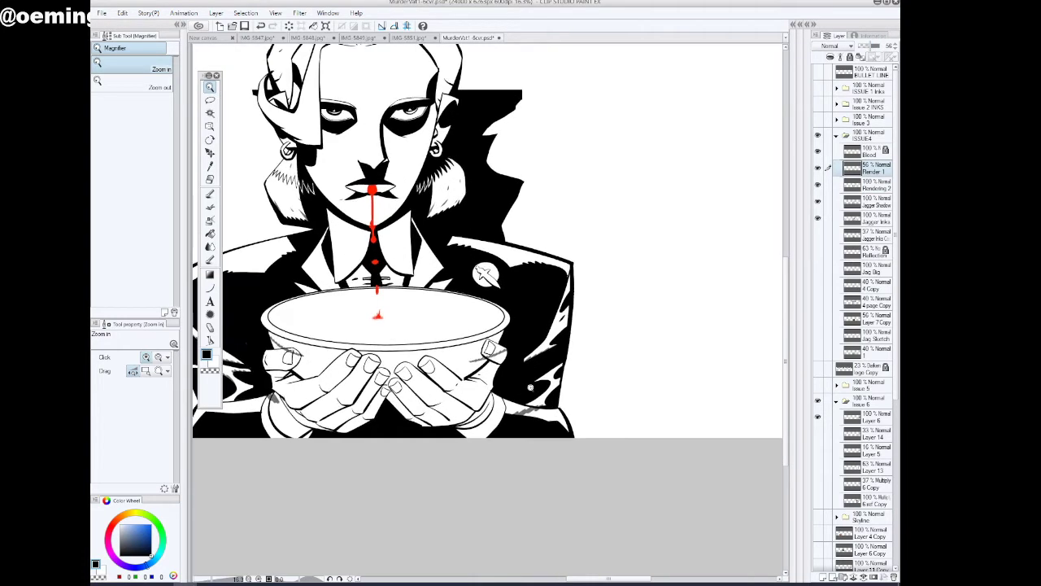
Lasso the stray Render 1 strokes around both hands and the sleeve, delete them and clear the selection
left_click(210, 99)
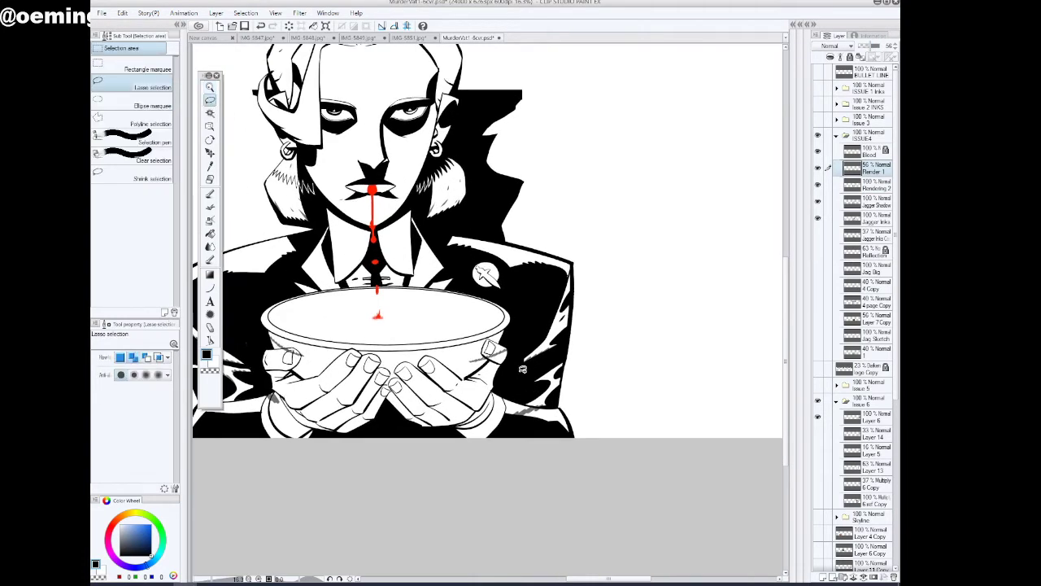
mouse_move(515, 340)
left_mouse_down()
mouse_move(514, 353)
mouse_move(505, 335)
left_mouse_up()
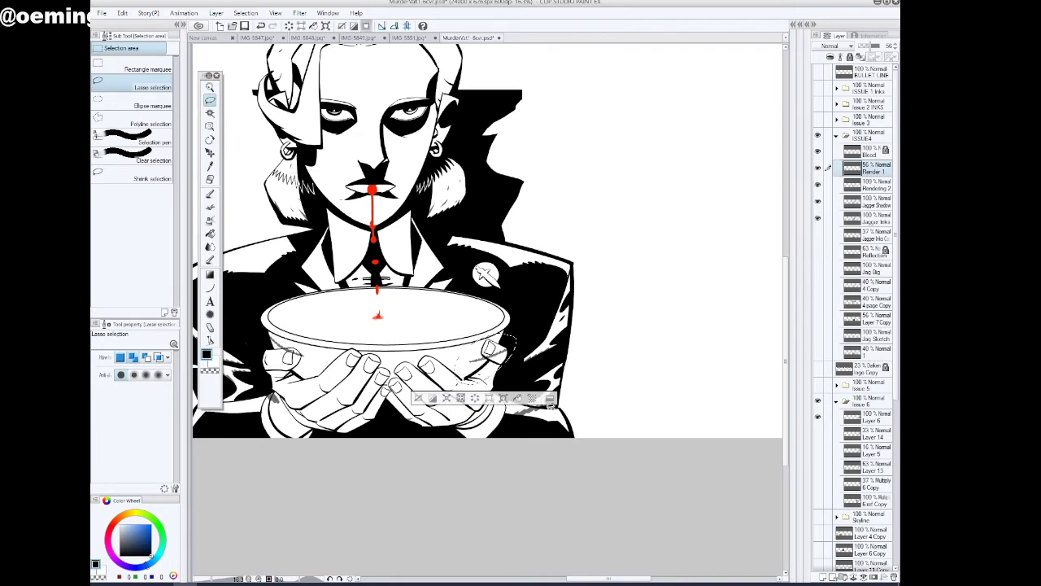
mouse_move(550, 407)
left_mouse_down()
mouse_move(518, 406)
mouse_move(541, 433)
left_mouse_up()
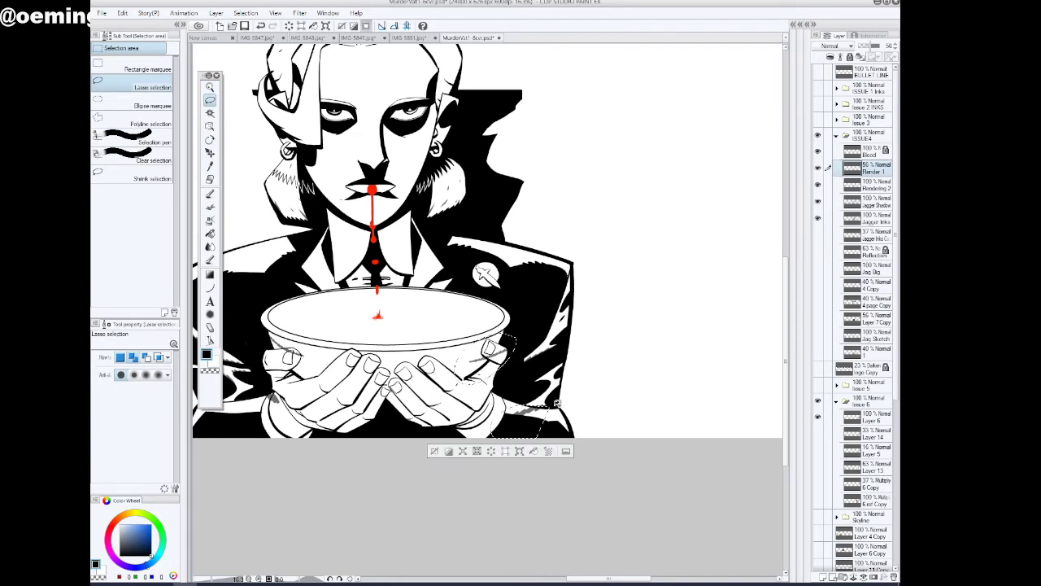
left_click_drag(615, 580, 593, 582)
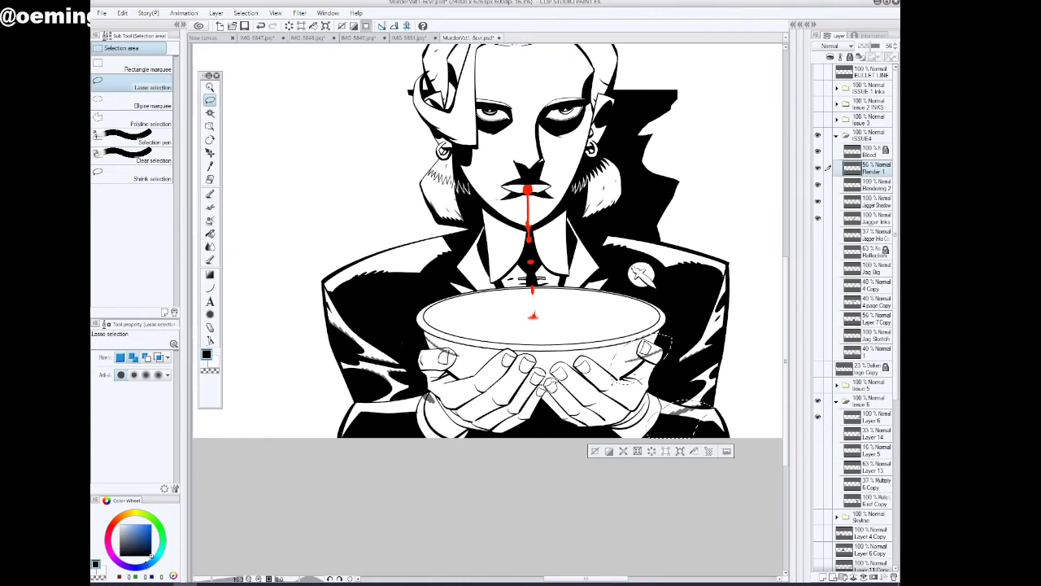
mouse_move(554, 376)
left_mouse_down()
mouse_move(437, 315)
mouse_move(417, 341)
mouse_move(431, 442)
left_mouse_up()
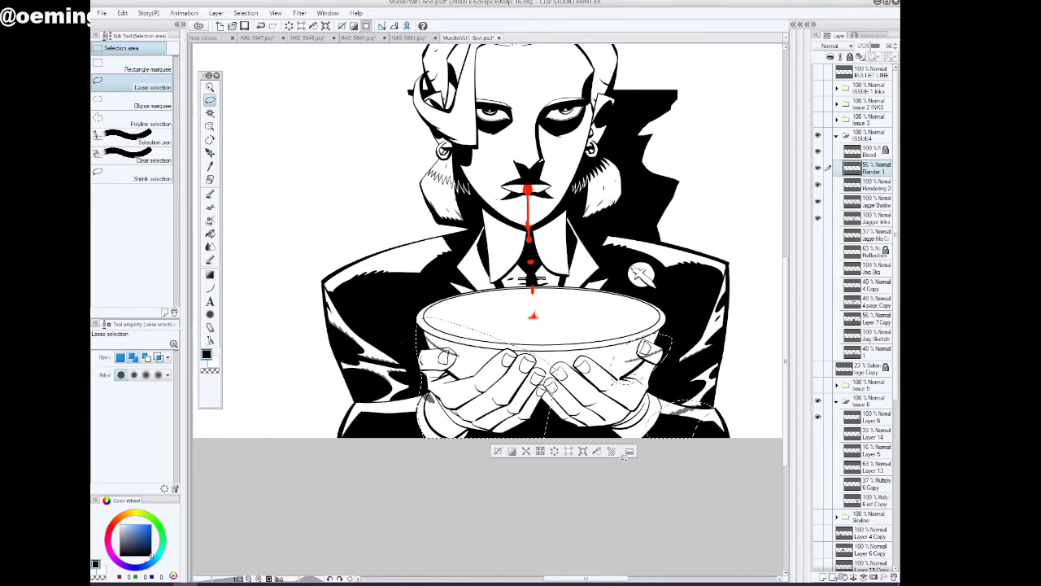
left_click(498, 452)
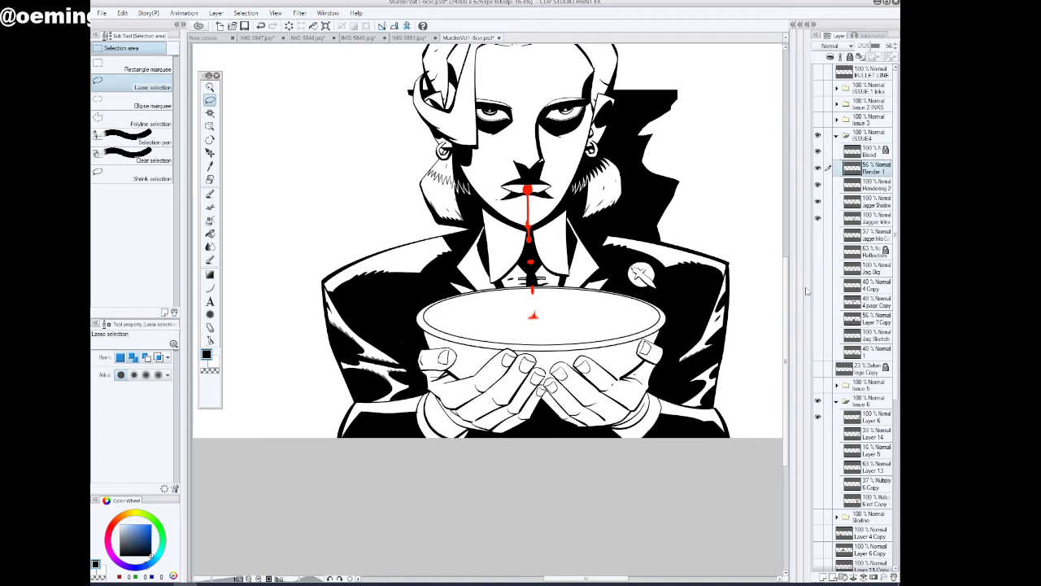
Set Render 1 to 100% opacity, merge it down into Rendering 2 and hide the merged layer
left_click_drag(872, 48, 868, 48)
left_click_drag(787, 269, 789, 235)
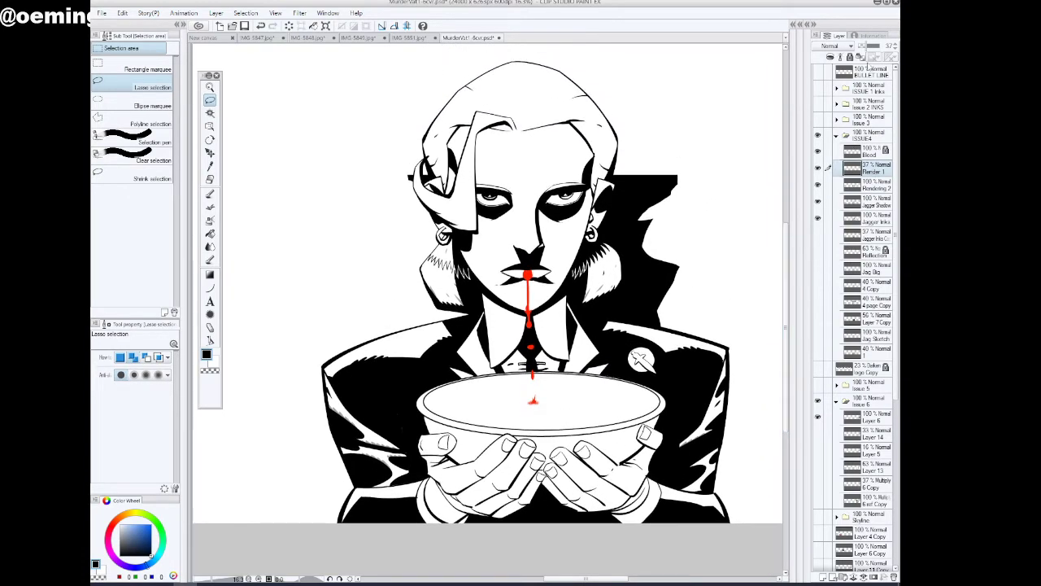
left_click_drag(868, 47, 892, 48)
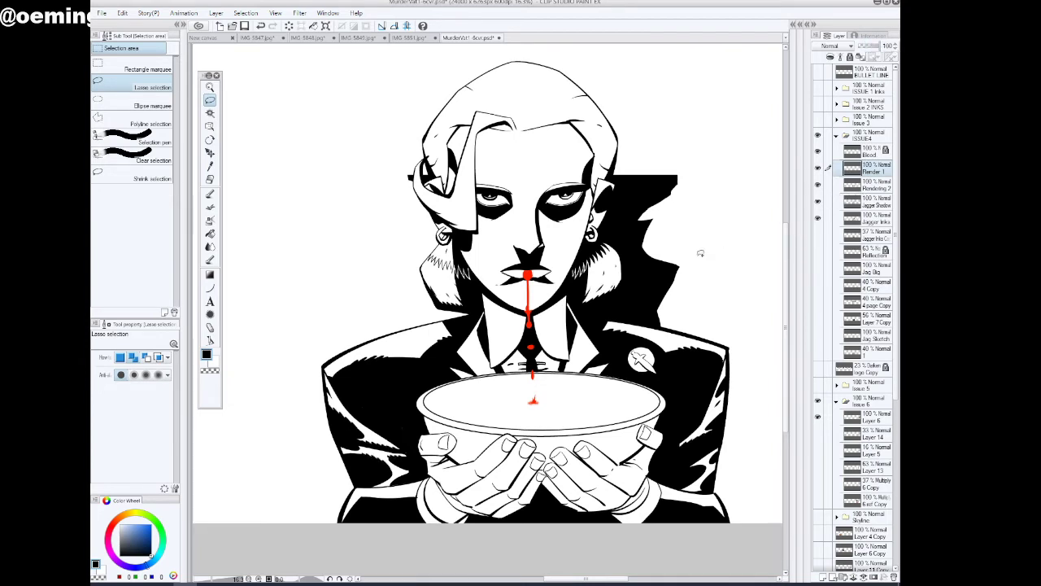
key("ctrl+e")
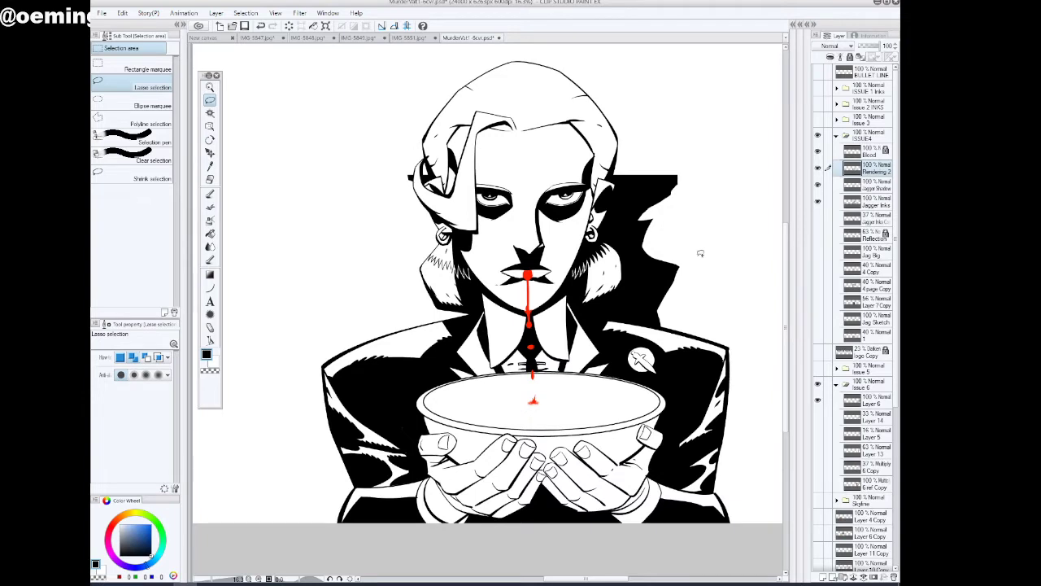
left_click(818, 167)
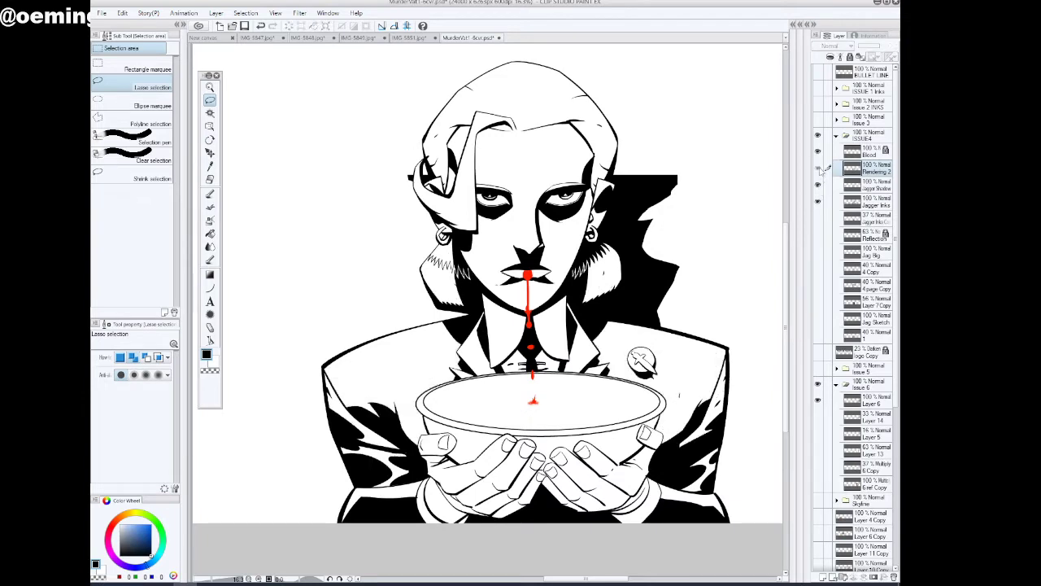
Show Rendering 2 at 100% opacity and merge it down into the Jagger Shadow layer
left_click(819, 168)
mouse_move(884, 46)
left_mouse_down()
mouse_move(872, 46)
mouse_move(888, 46)
left_mouse_up()
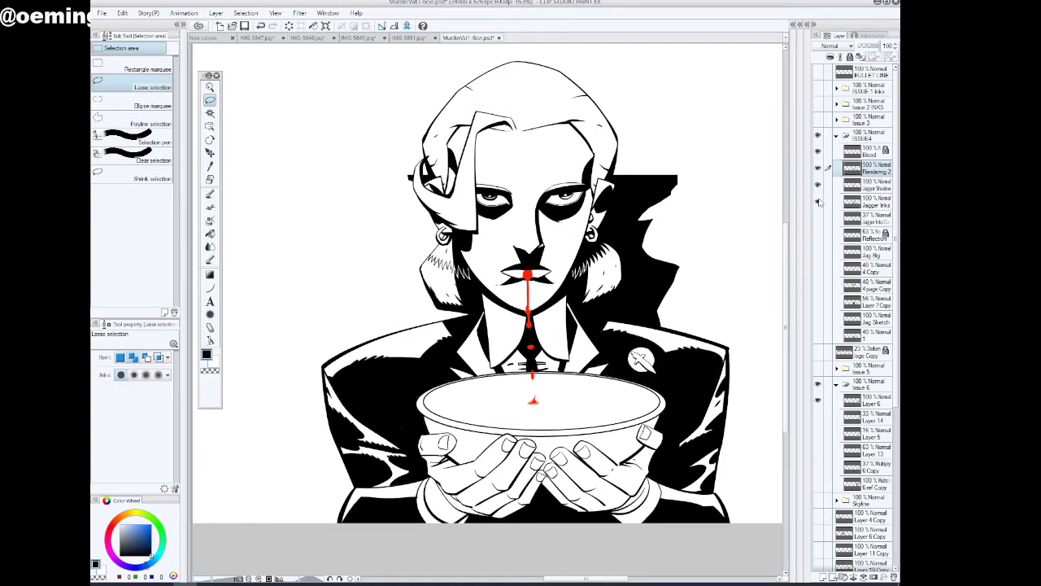
key("ctrl+e")
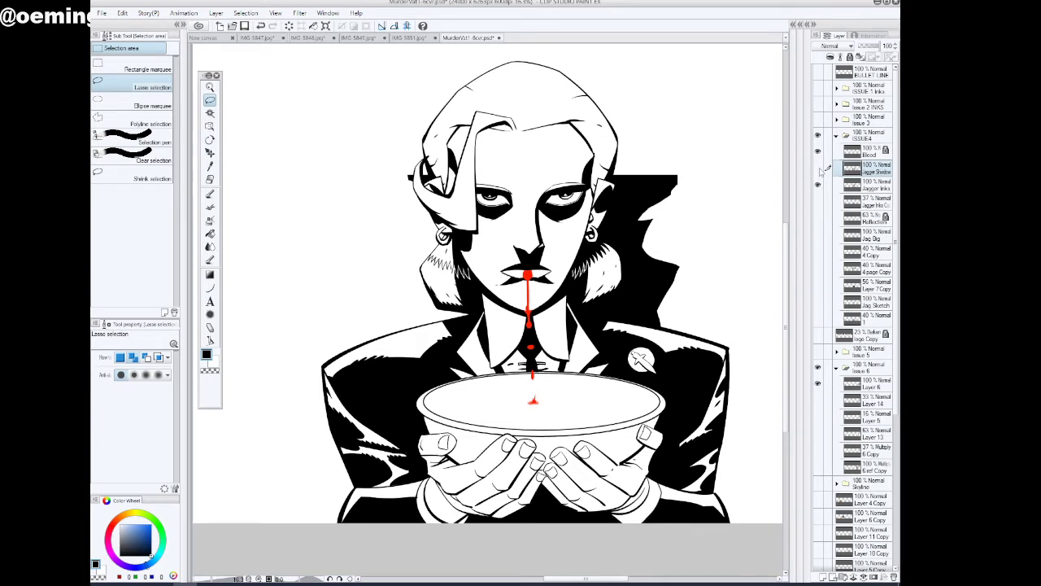
Toggle the Jagger Shadow layer and lower its opacity to check its black areas against the inks beneath
left_click(820, 167)
left_click(820, 169)
left_click_drag(872, 47, 870, 47)
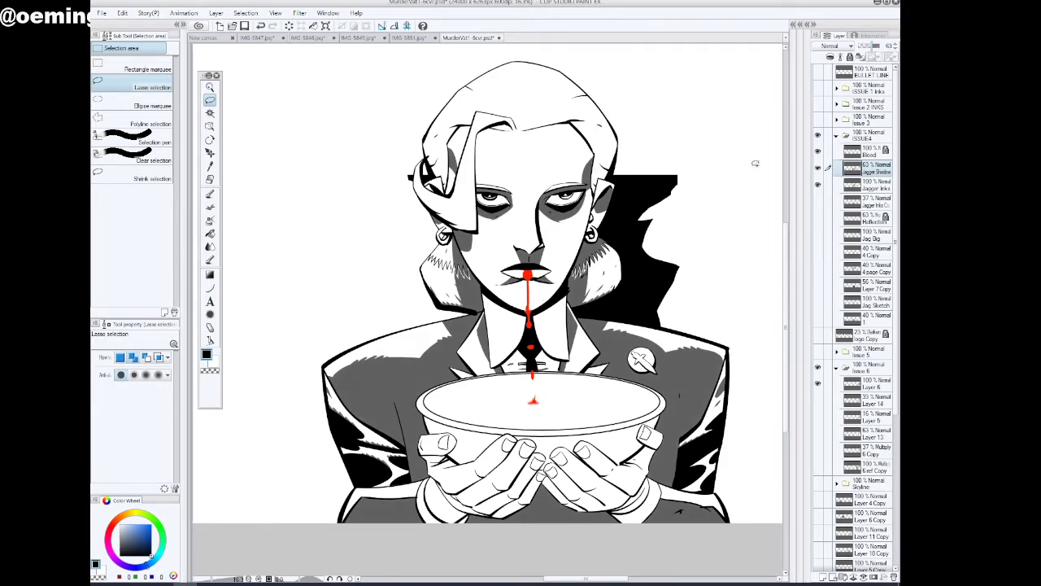
Set Jagger Shadow to 100% opacity, merge it down into Jagger Inks and toggle the merged layer to check it
left_click_drag(874, 47, 888, 50)
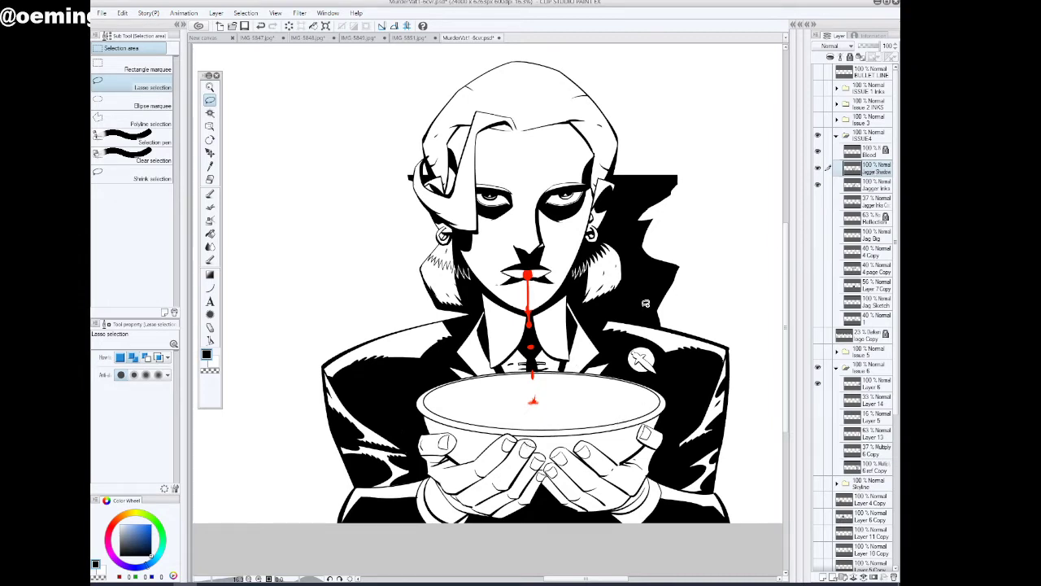
key("ctrl+e")
left_click(817, 167)
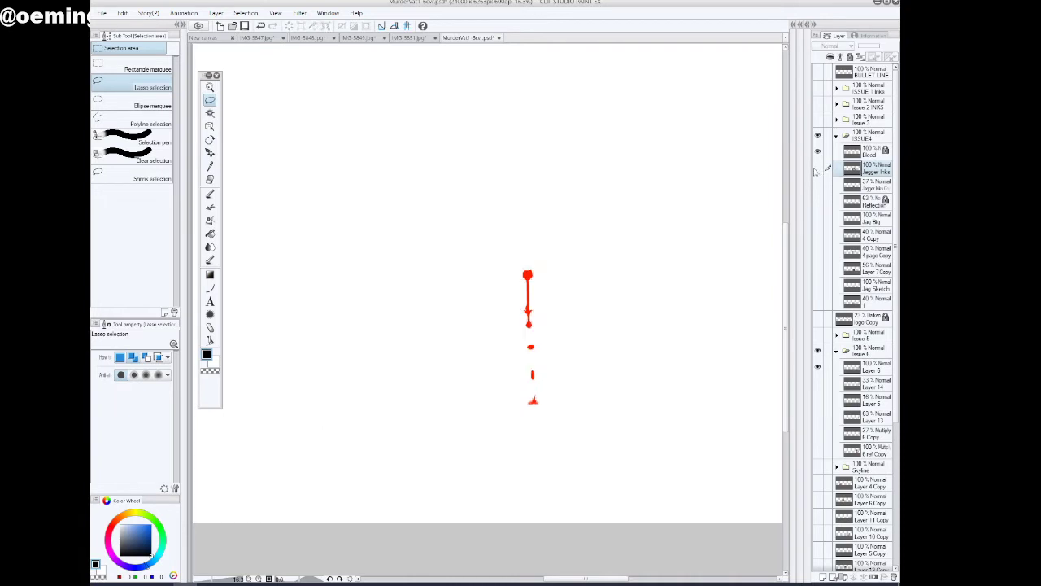
left_click(818, 167)
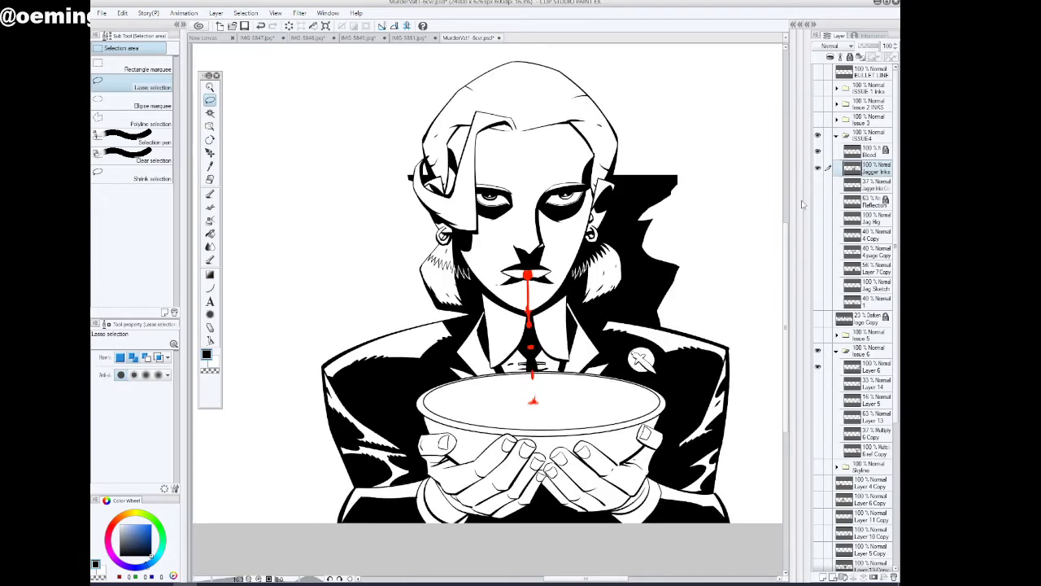
Hide Jagger Inks and Blood and examine the Jag Big and 4 Copy sketches on their own
left_click(818, 185)
left_click(817, 199)
left_click(819, 218)
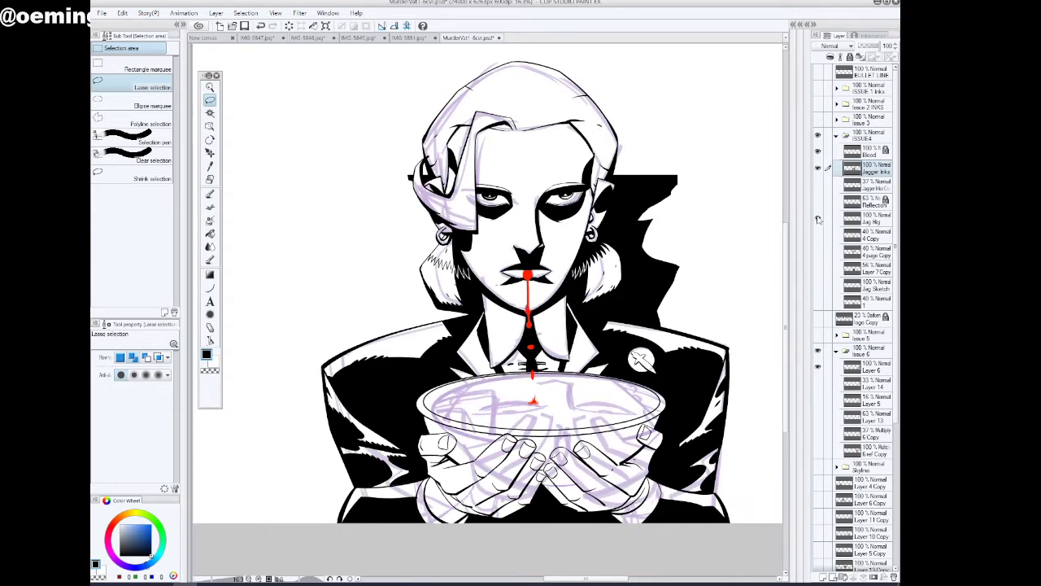
left_click(818, 168)
left_click(819, 153)
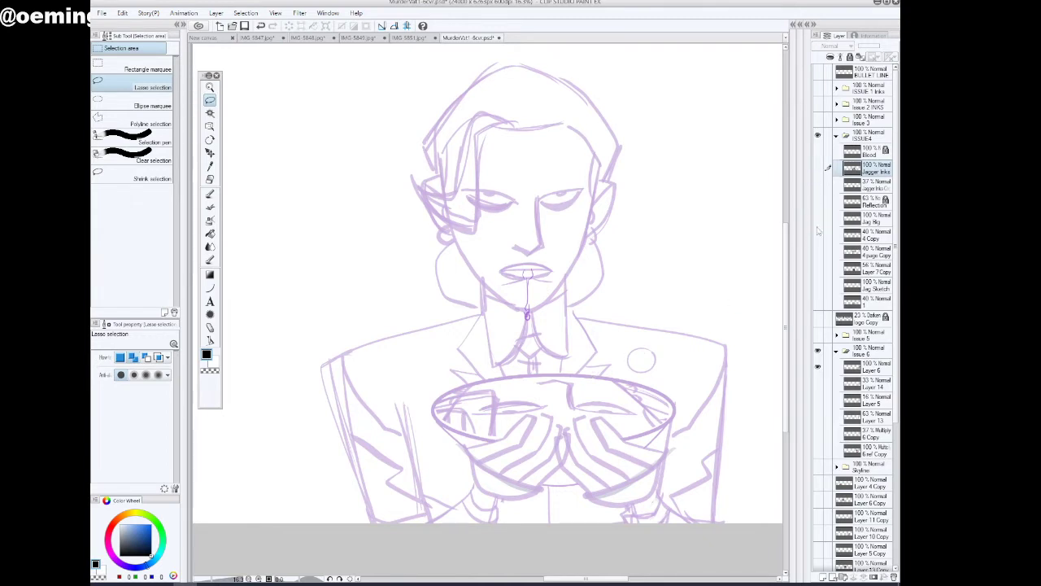
left_click(820, 235)
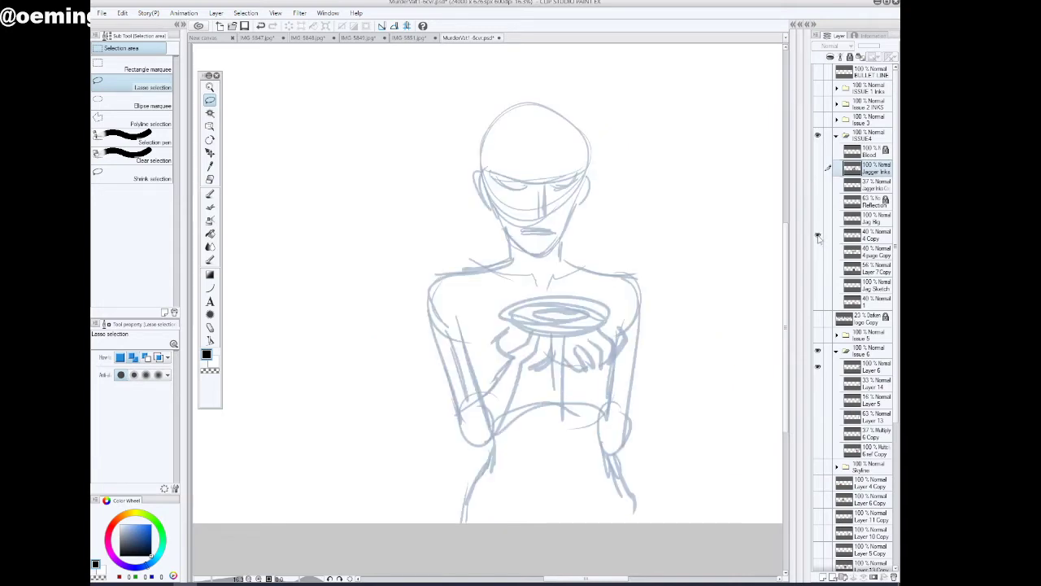
left_click(818, 236)
left_click(820, 219)
left_click(819, 219)
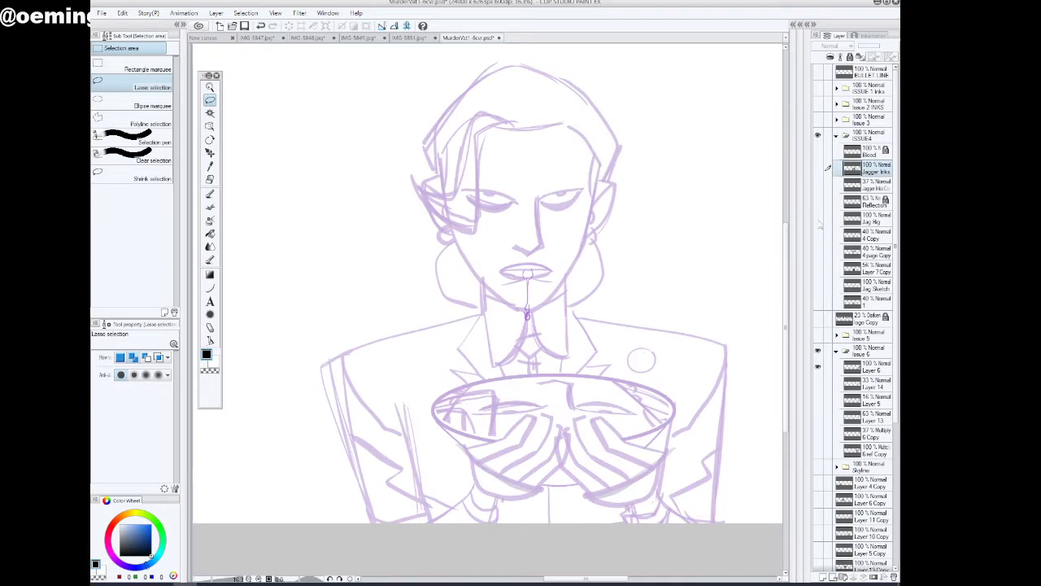
Display only the 4 page Copy and Layer 7 Copy layers of the ISSUE4 folder to examine their panel art
left_click(818, 237)
left_click(818, 252)
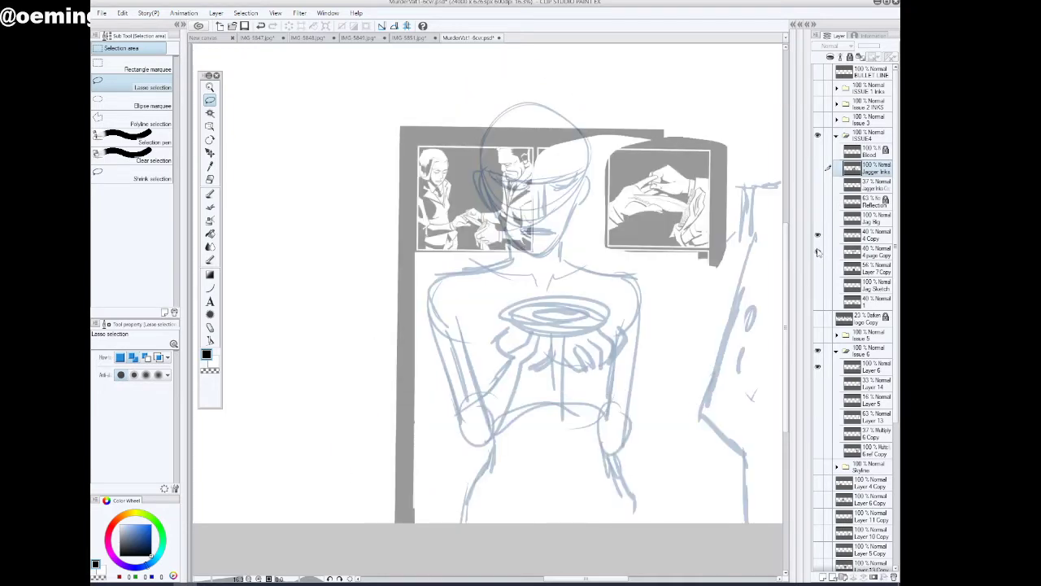
left_click(819, 268)
left_click(818, 235)
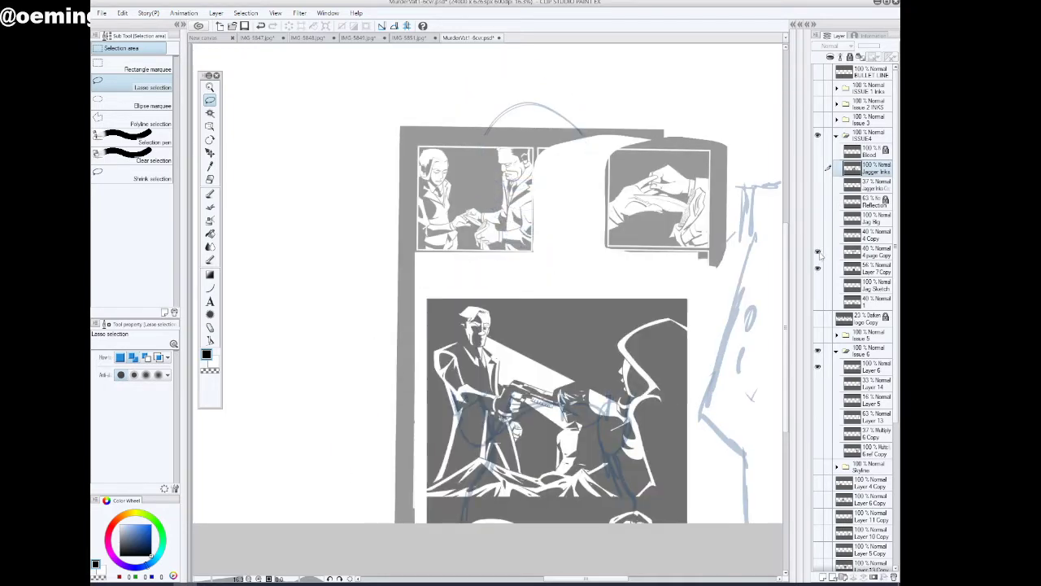
Try deleting the 4 page Copy and Layer 7 Copy layers, undoing each deletion
left_click(875, 255)
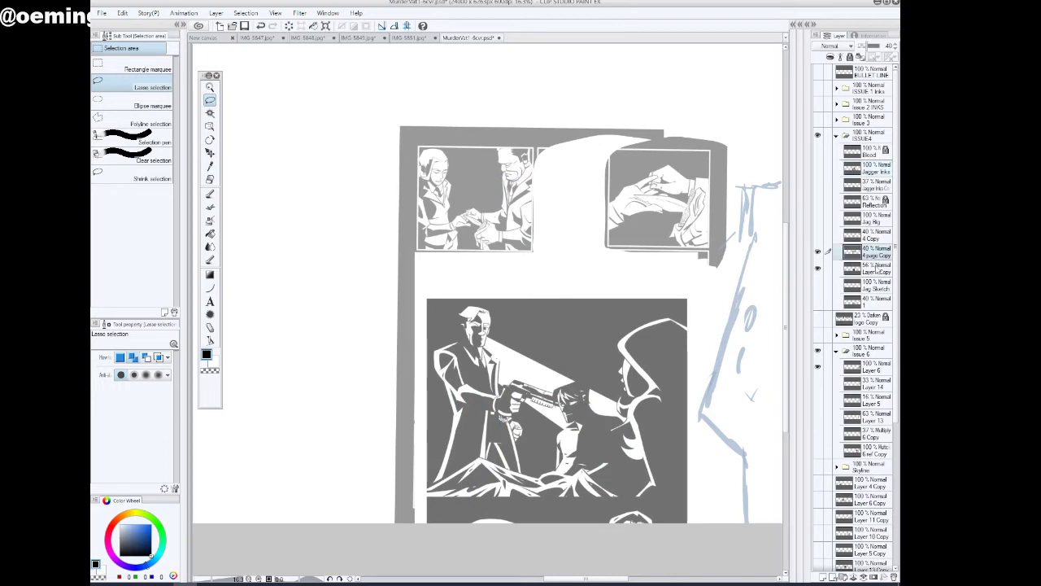
left_click(875, 270, "ctrl")
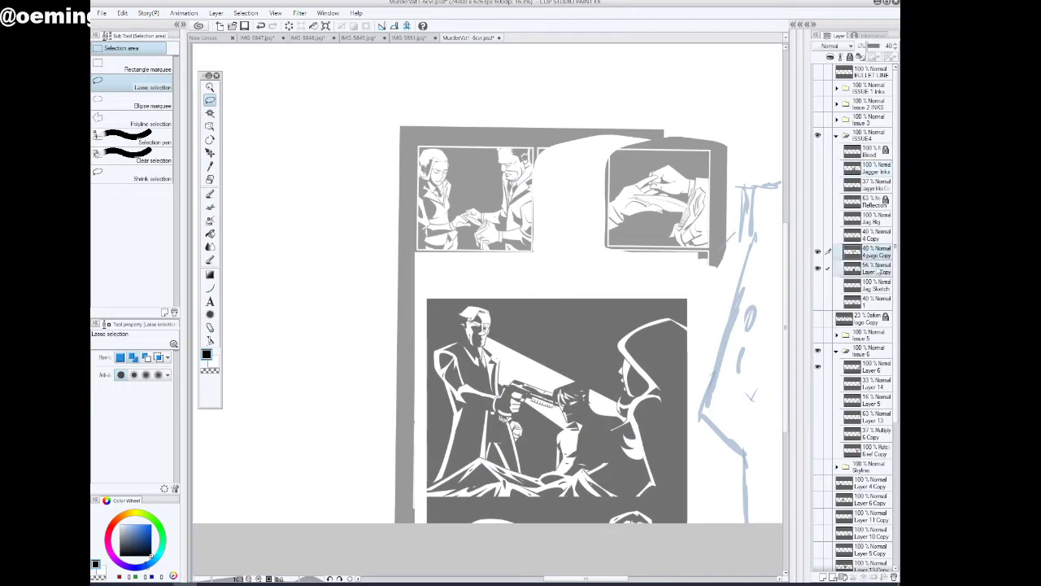
left_click(894, 576)
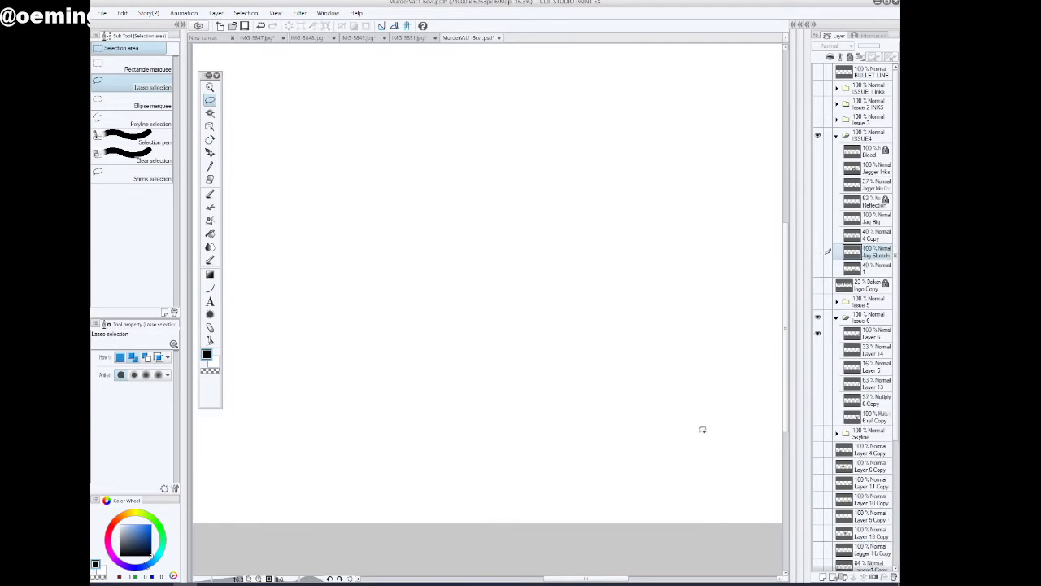
left_click(260, 26)
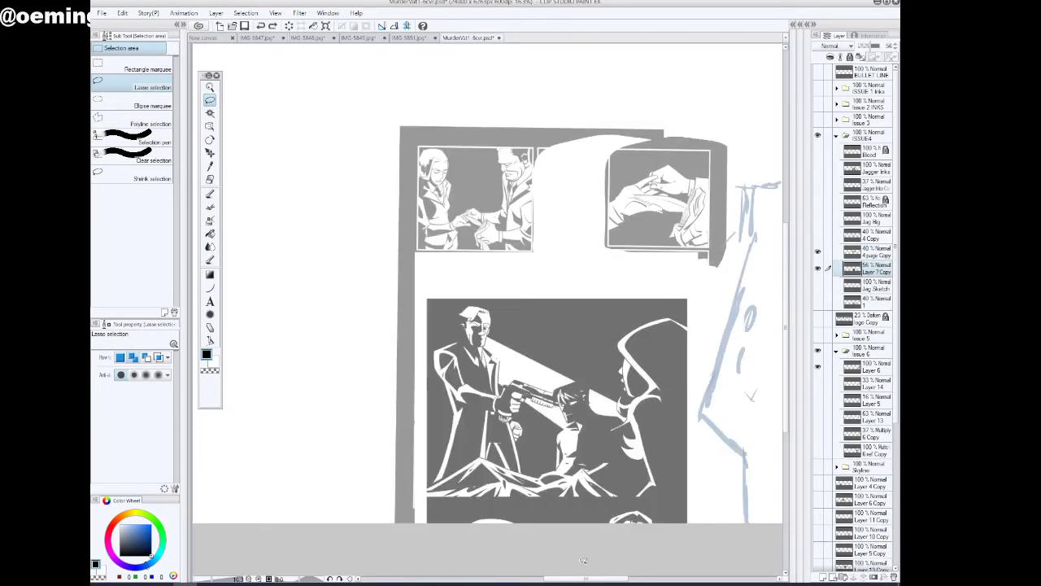
left_click_drag(606, 578, 632, 566)
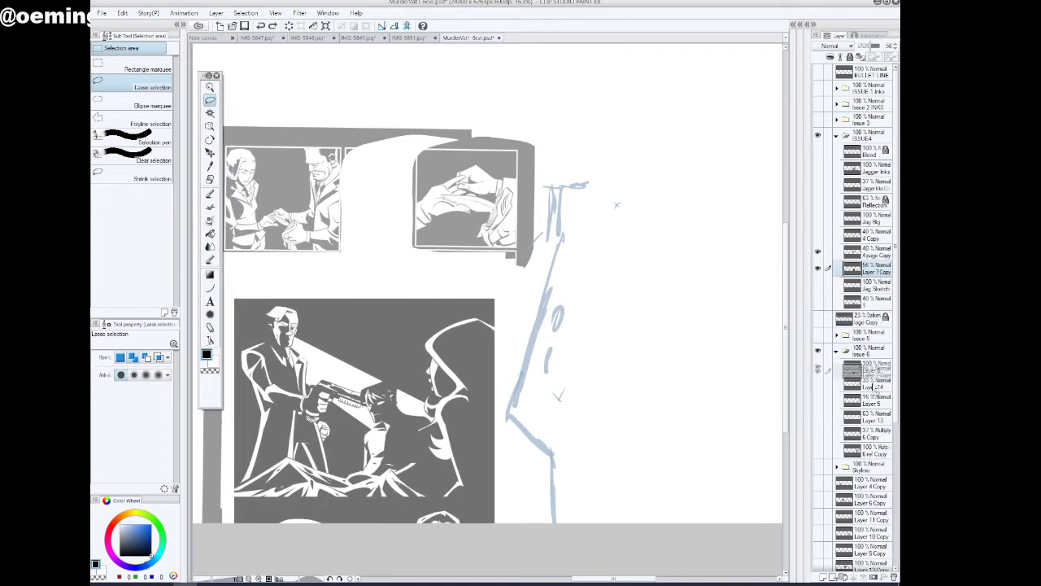
left_click(893, 577)
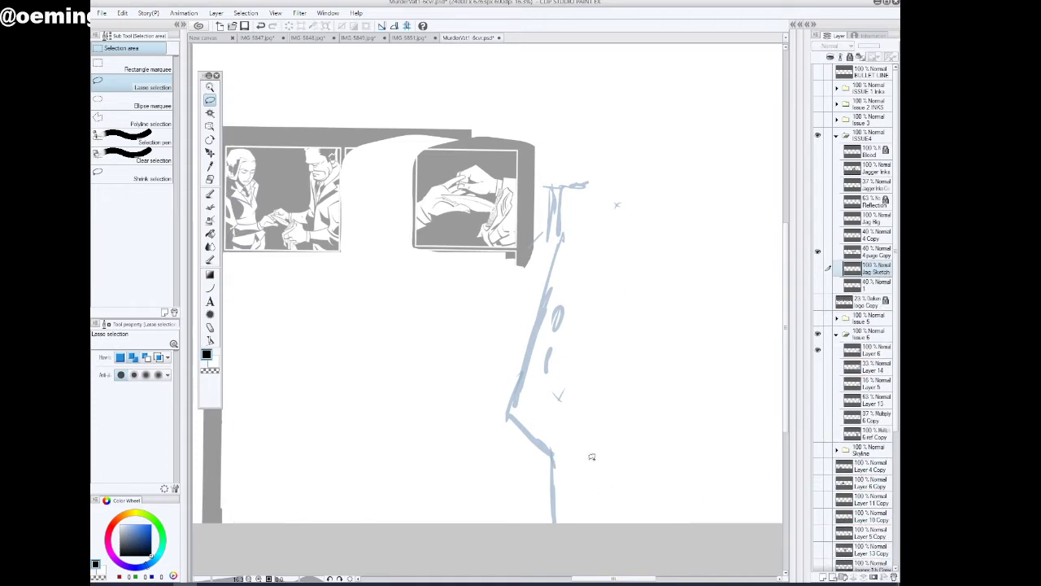
left_click(260, 26)
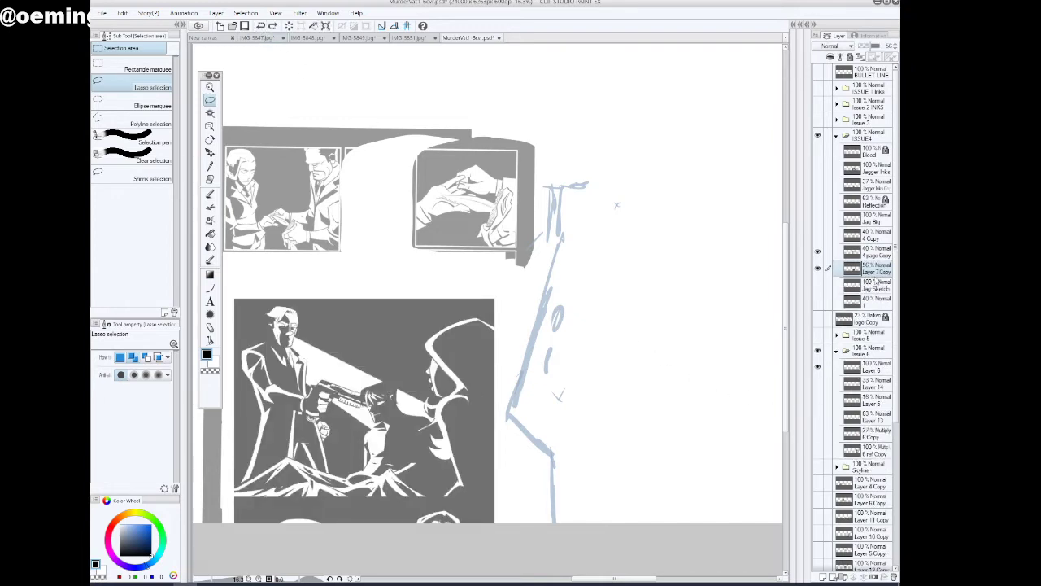
Delete the 4 page Copy and Layer 7 Copy layers together from the ISSUE4 folder
left_click(877, 255, "ctrl")
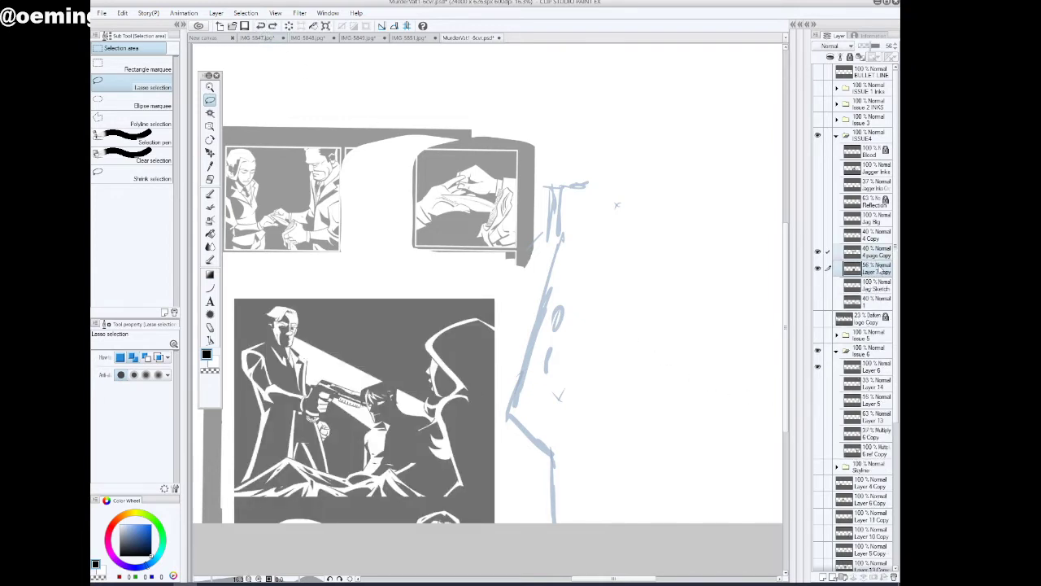
left_click(893, 578)
Hide the Issue 6 folder so its two figures no longer show on the full connected cover
key("slash")
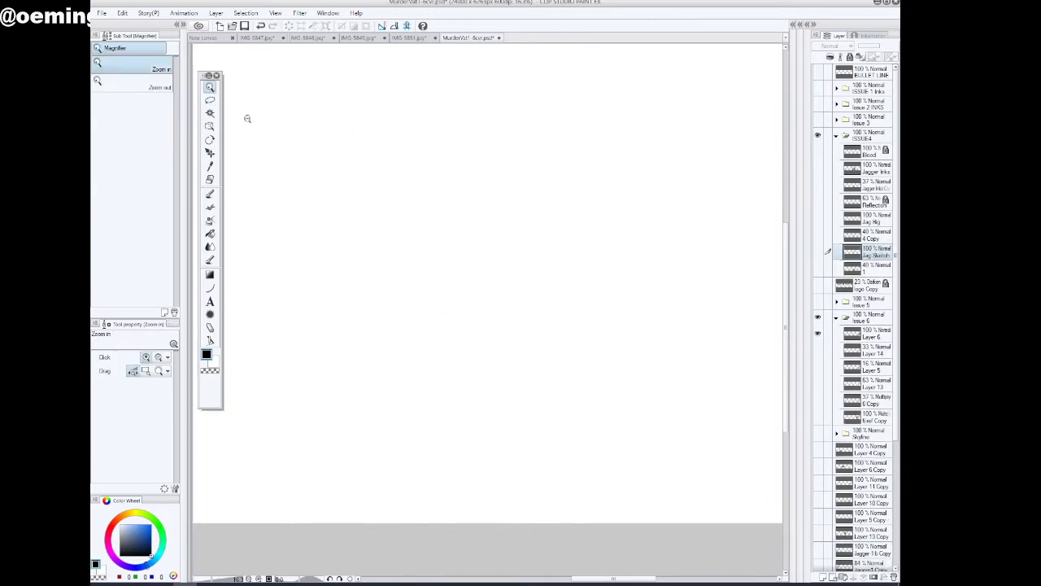
left_click(568, 337, "alt")
left_click(570, 338, "alt")
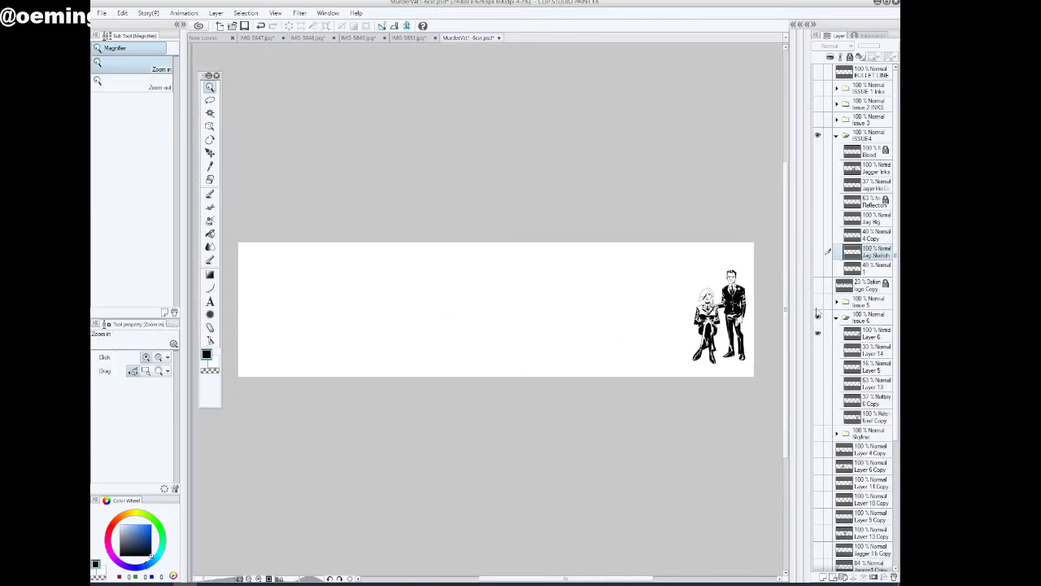
left_click(836, 319)
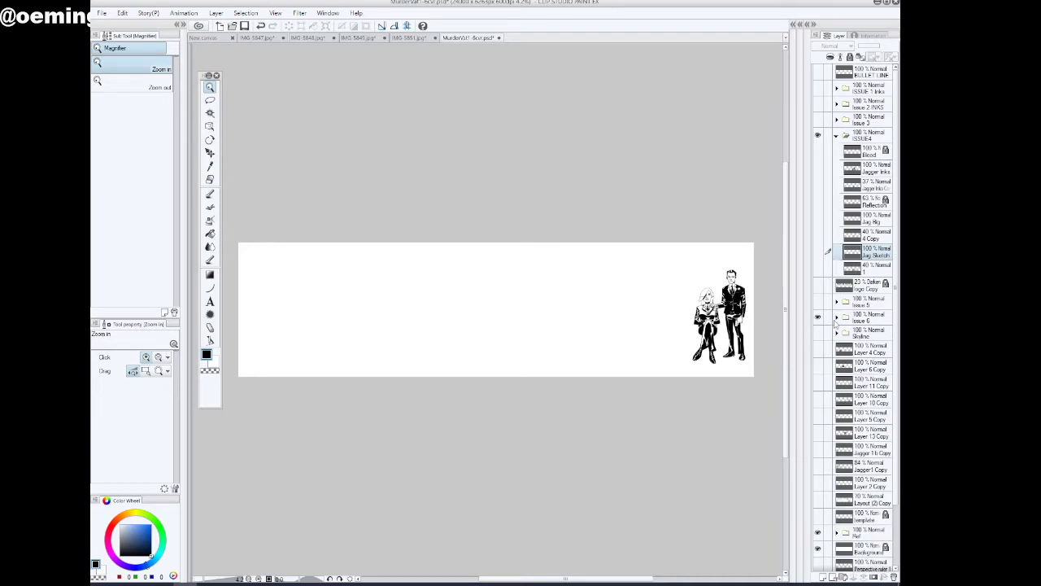
left_click(836, 319)
left_click(817, 318)
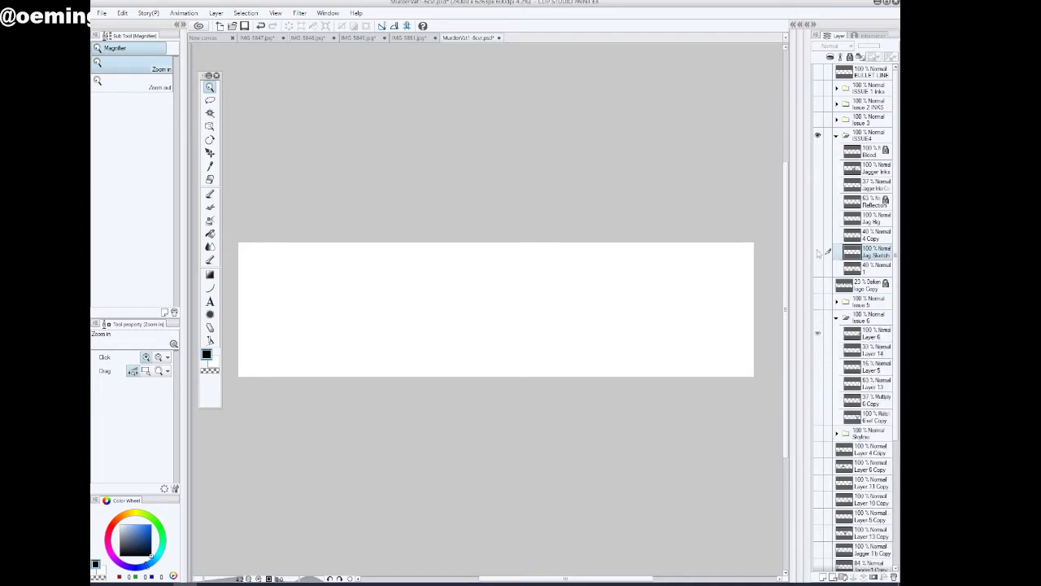
Check the contents of the Jag Sketch, 1, 4 Copy and Jag Big layers by showing and hiding each one
left_click(818, 252)
left_click(818, 253)
left_click(817, 269)
left_click(817, 269)
left_click(817, 236)
left_click(819, 237)
left_click(819, 220)
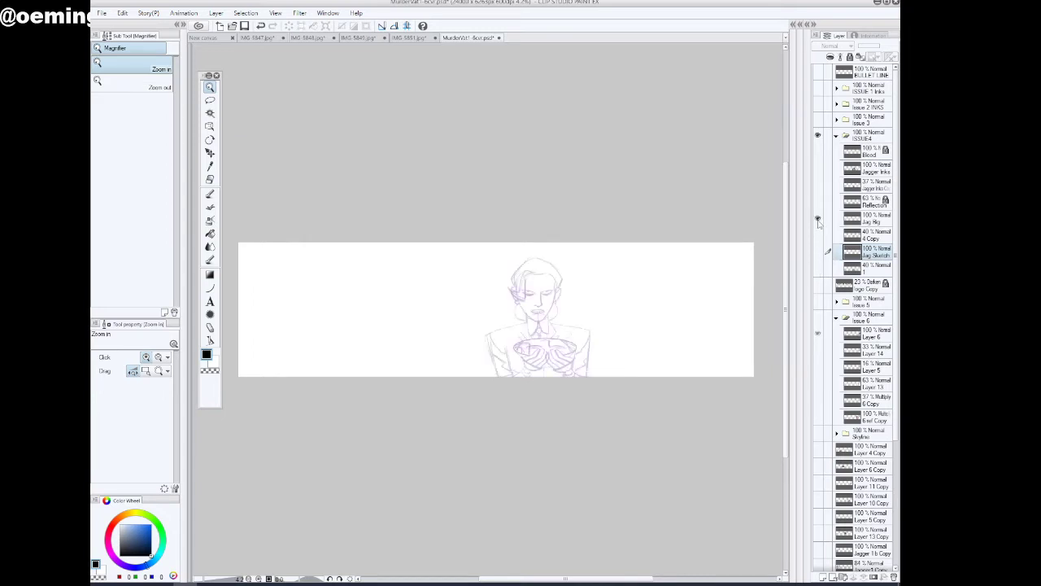
left_click(818, 216)
Show the Reflection, Jagger Inks Copy, Jagger Inks and Blood layers and make Blood the working layer
left_click(819, 203)
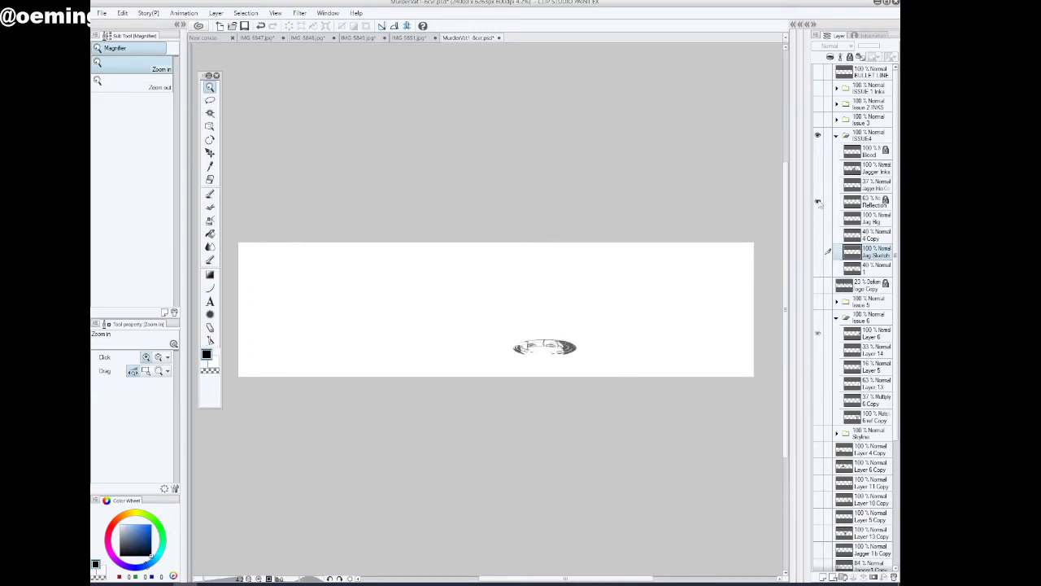
left_click(818, 186)
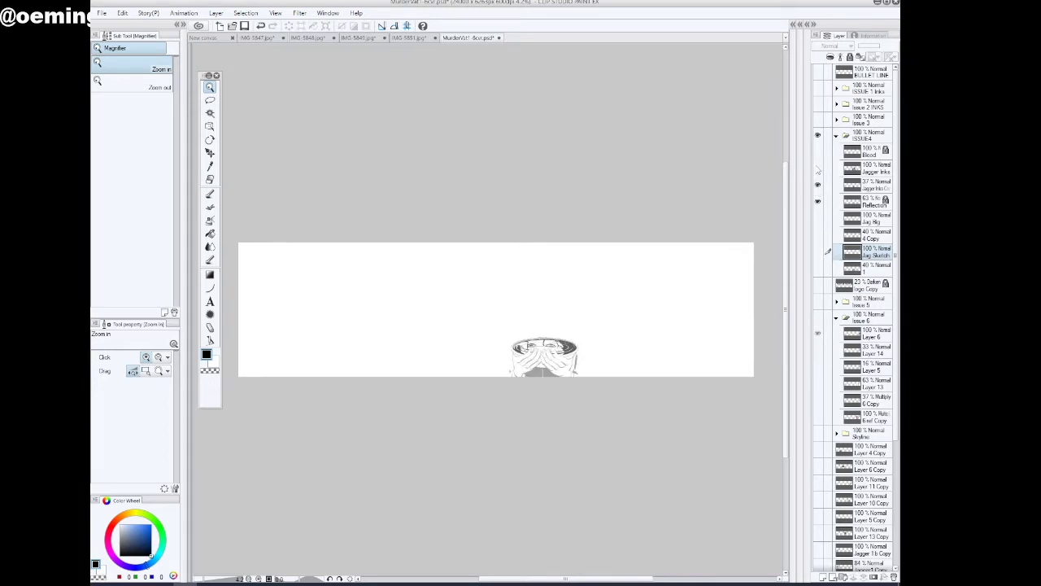
left_click(818, 168)
left_click(819, 151)
left_click(868, 155)
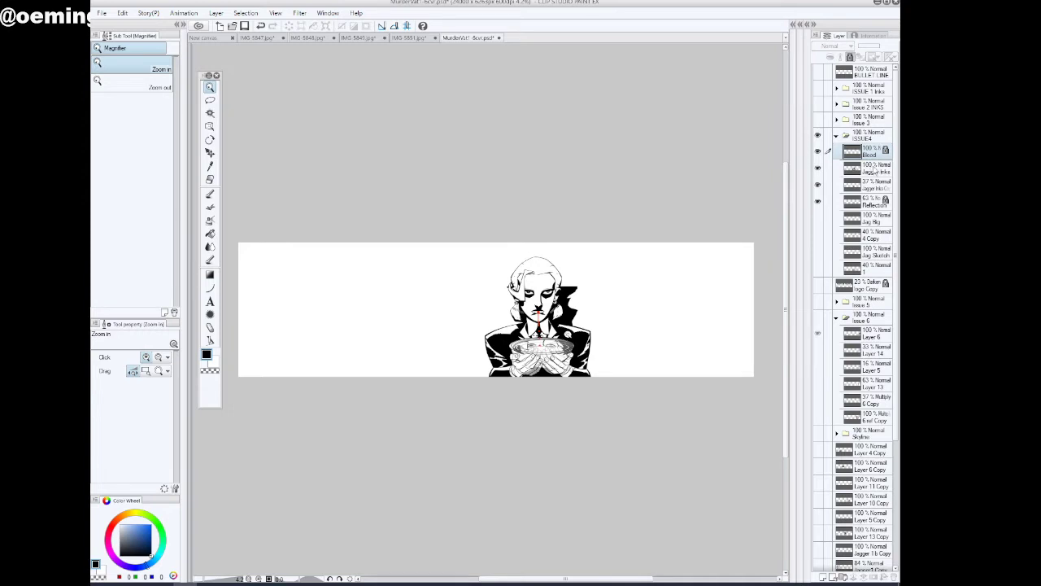
Hide the Reflection layer and toggle Jagger Inks Copy to compare its bowl and hands with the final inks
left_click(575, 341)
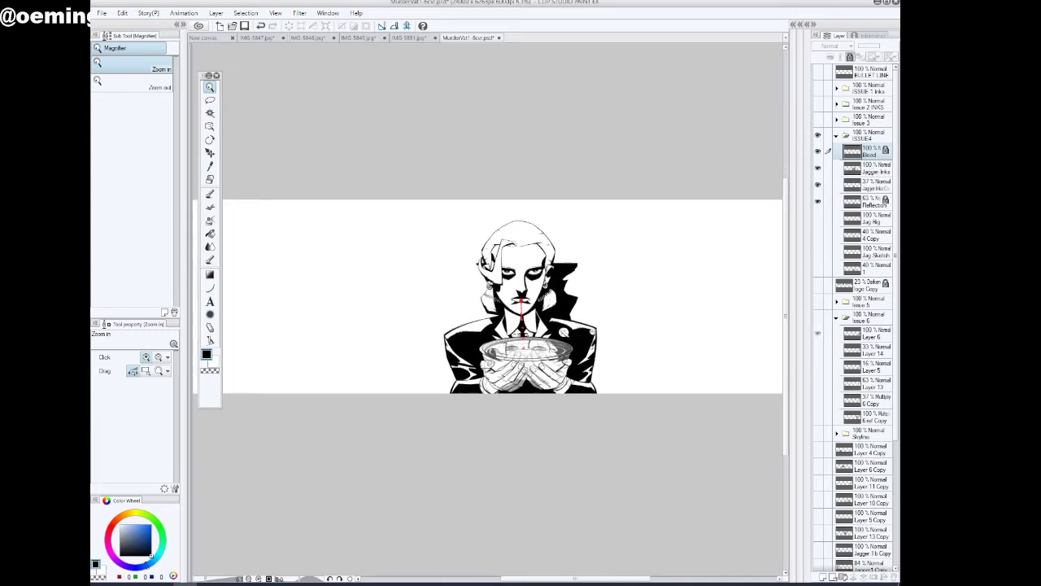
left_click(574, 337)
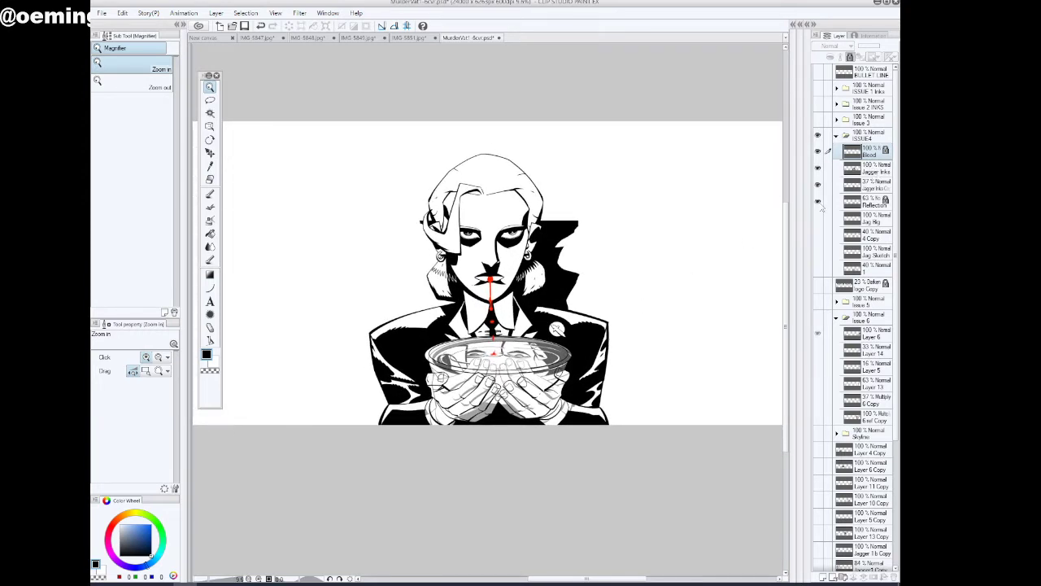
left_click(818, 201)
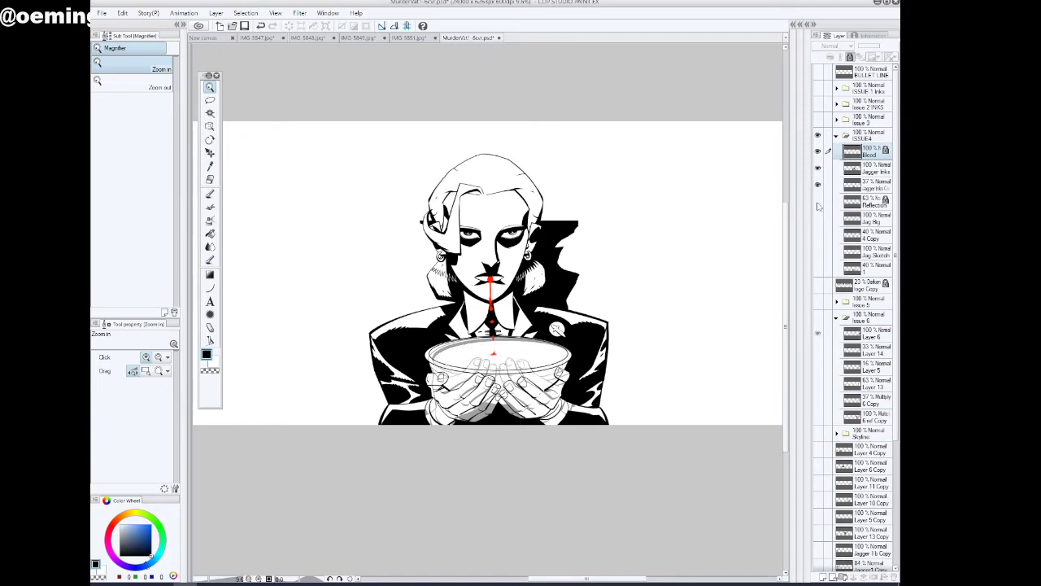
left_click(818, 185)
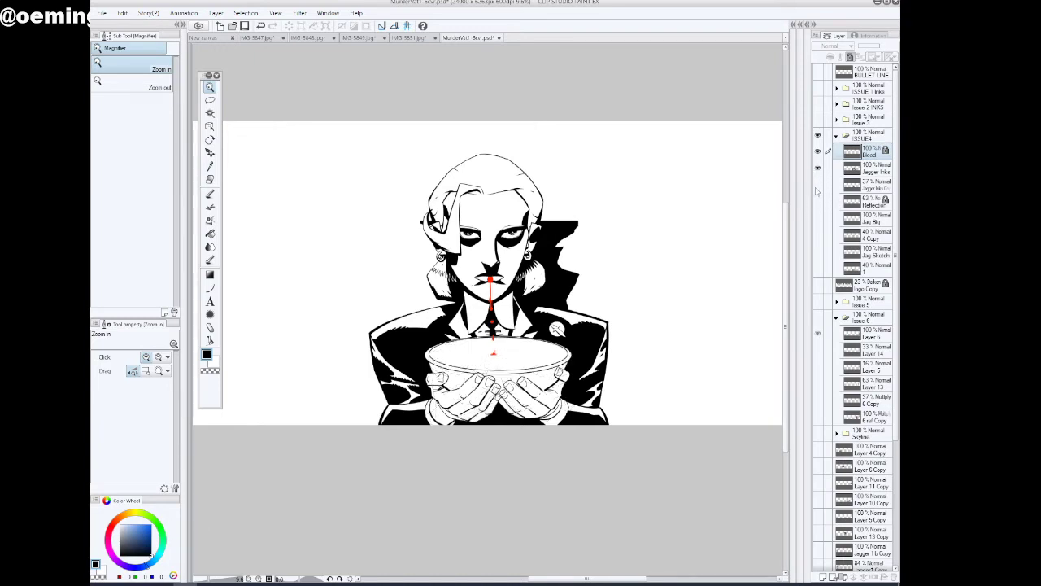
left_click(818, 185)
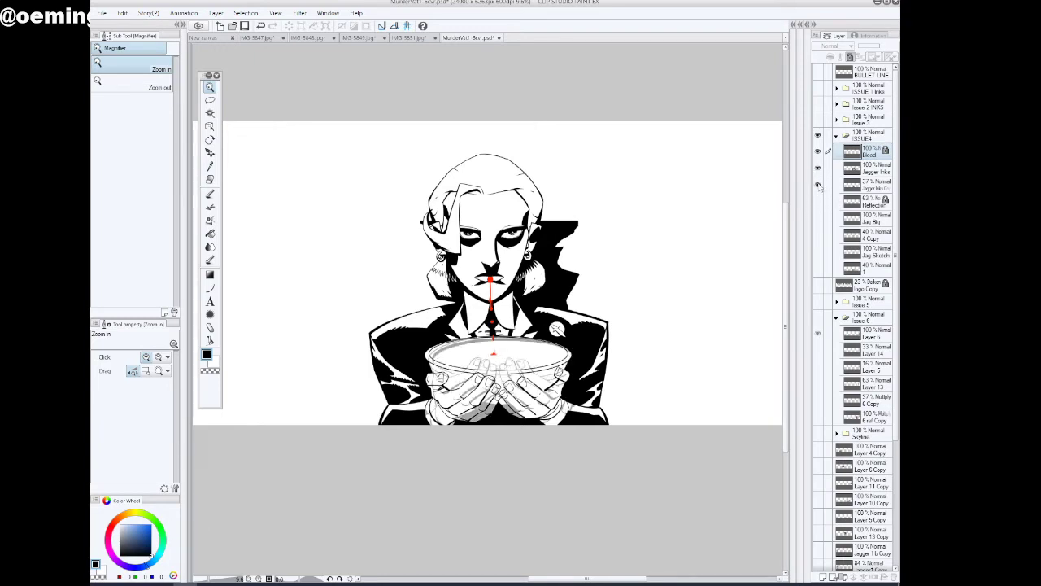
left_click(819, 184)
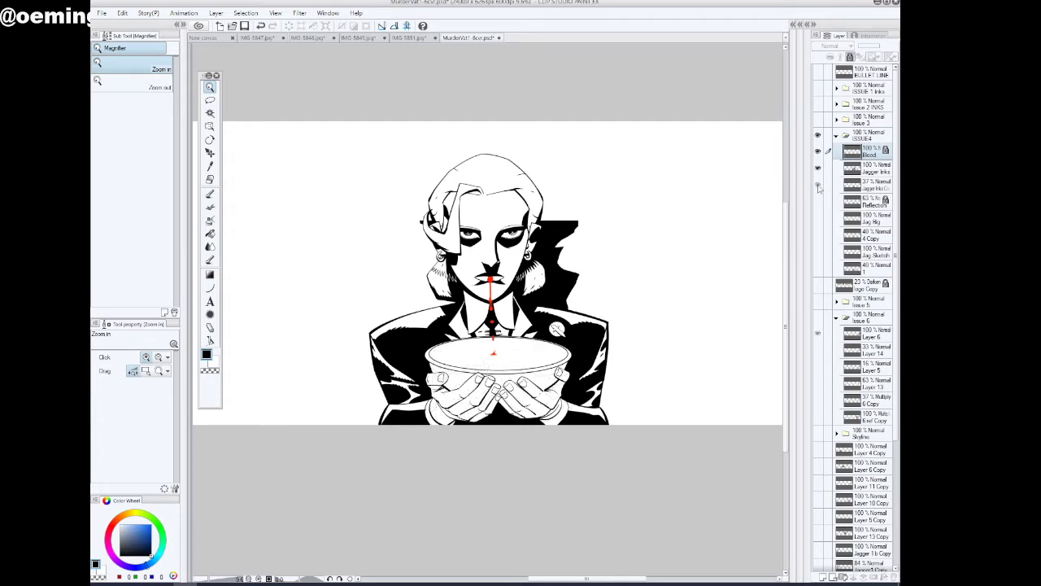
left_click(819, 185)
left_click(819, 184)
left_click(818, 185)
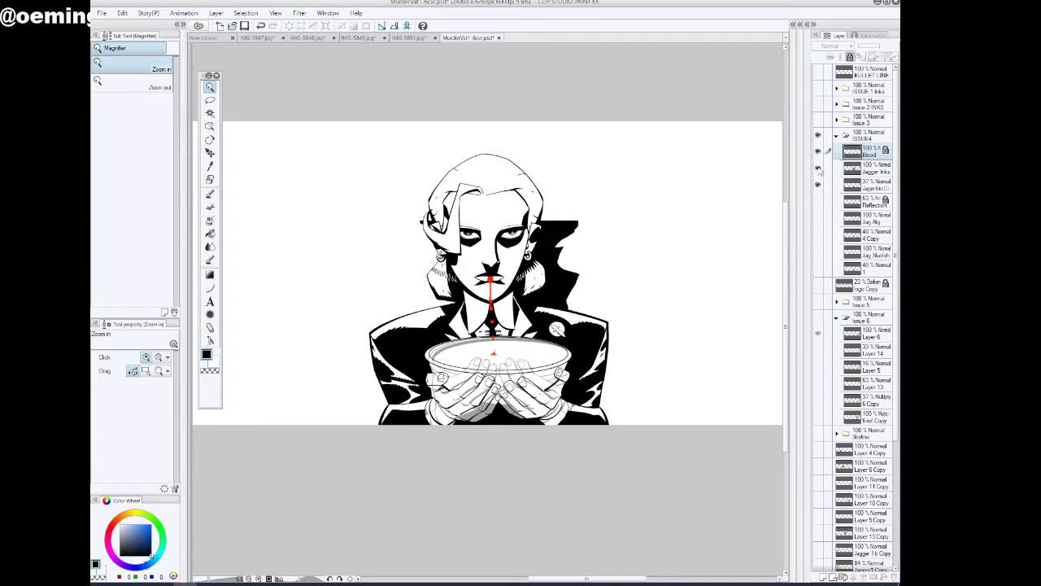
Toggle the Jagger Inks and Jagger Inks Copy layers to compare the two drawings of the bowl and hands
left_click(818, 167)
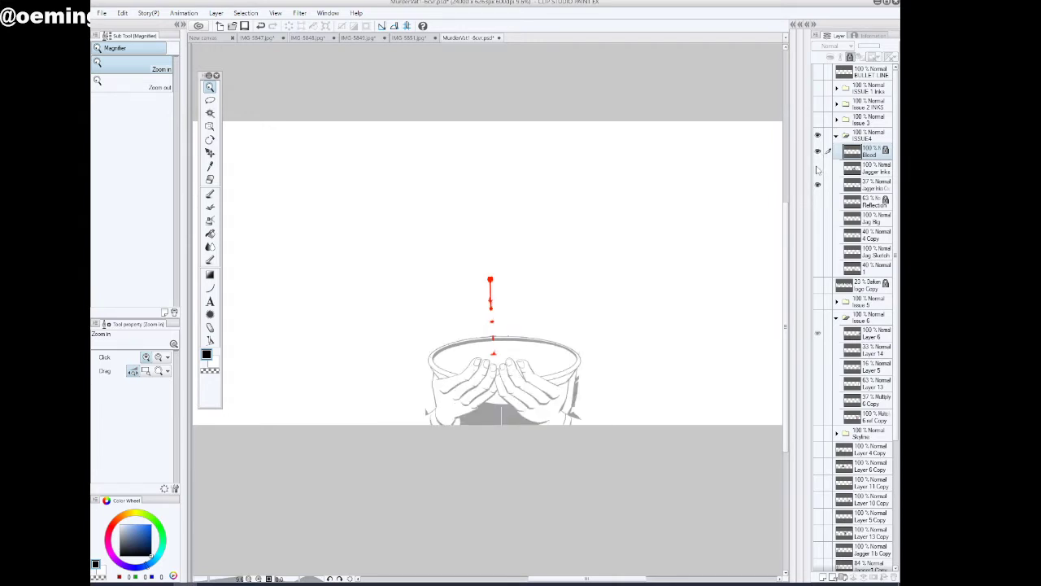
left_click(819, 167)
left_click(818, 183)
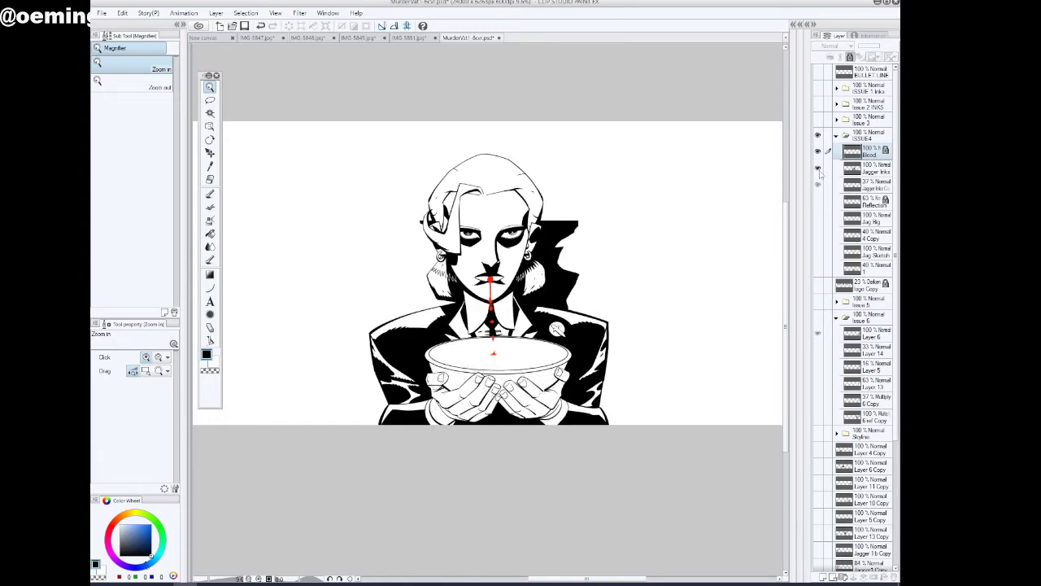
left_click(818, 184)
left_click(819, 167)
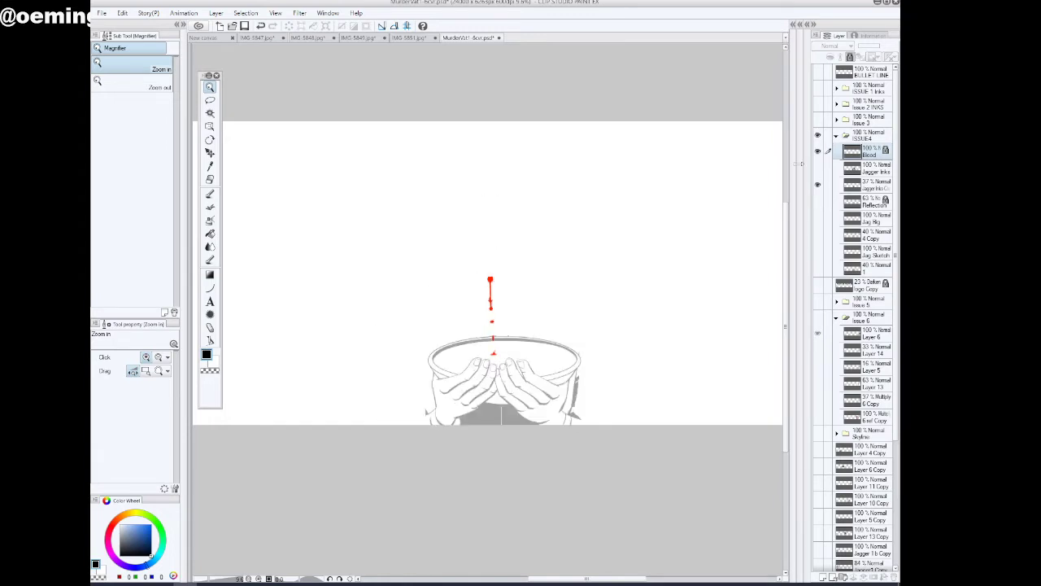
Compare the hands and bowl rim up close by alternately showing the Jagger Inks and Jagger Inks Copy layers
left_click_drag(495, 426, 528, 432)
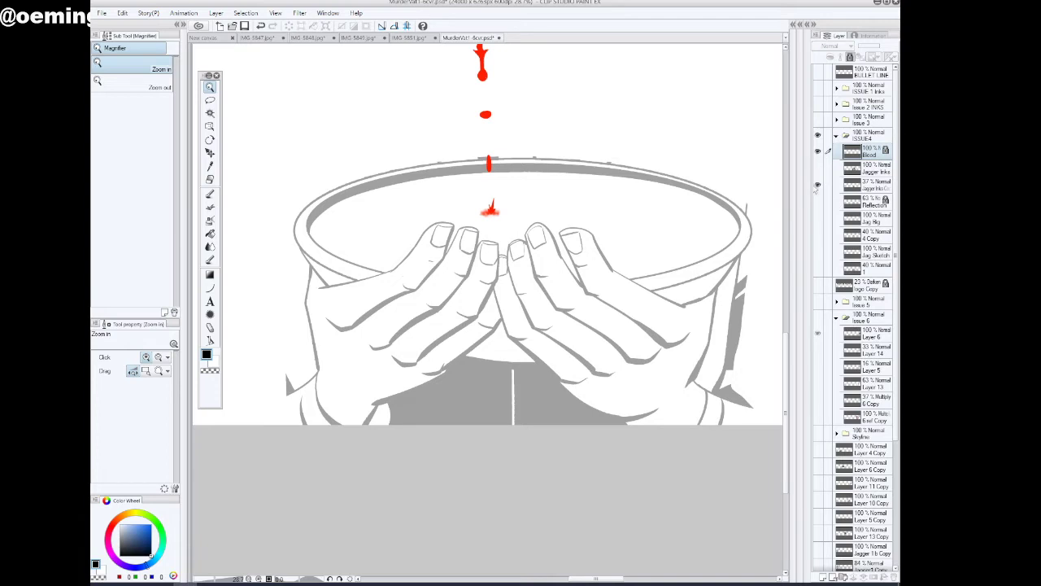
left_click(817, 168)
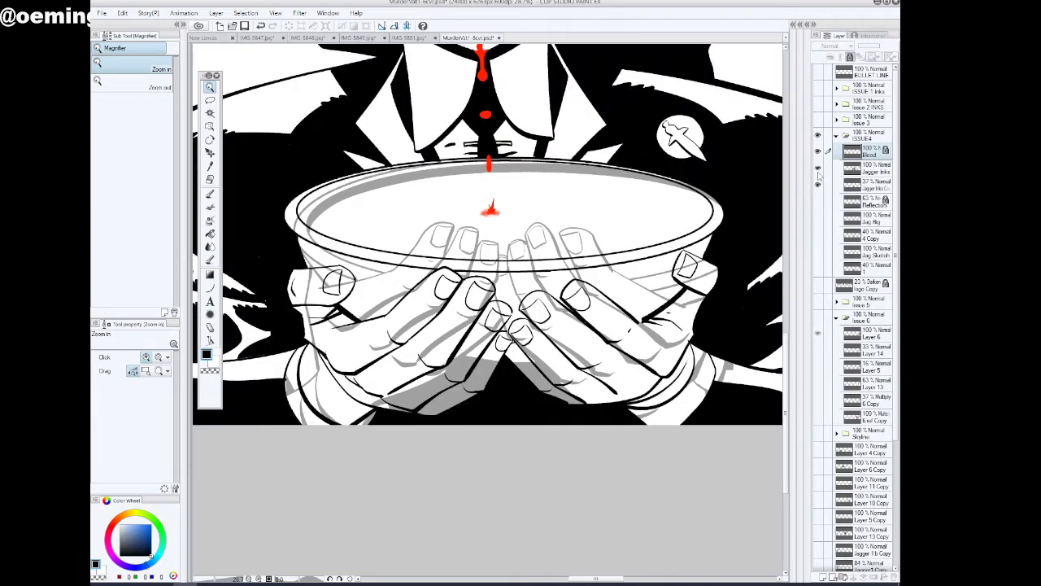
left_click(817, 187)
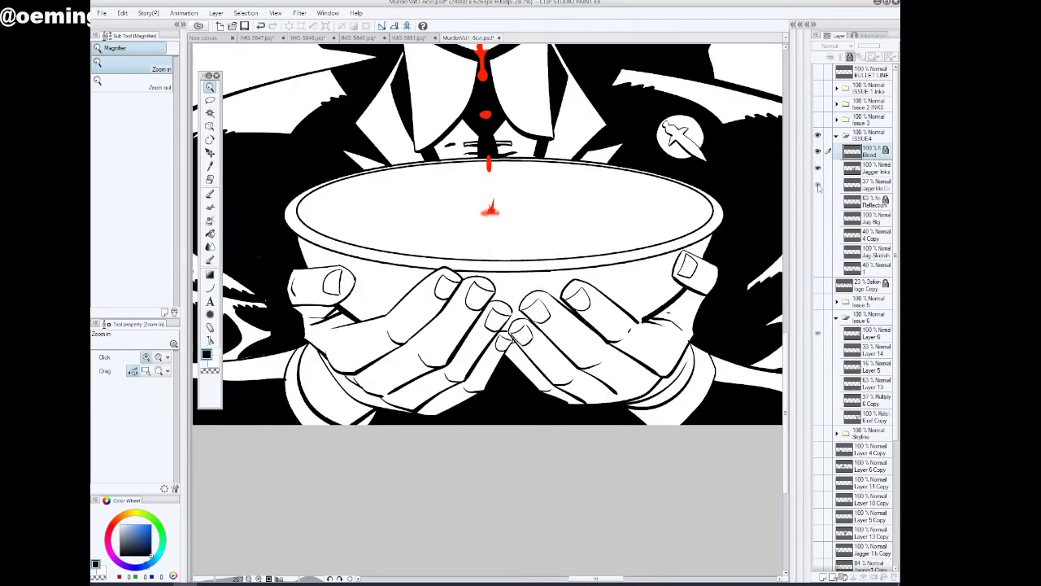
left_click(817, 187)
left_click(817, 167)
left_click(817, 186)
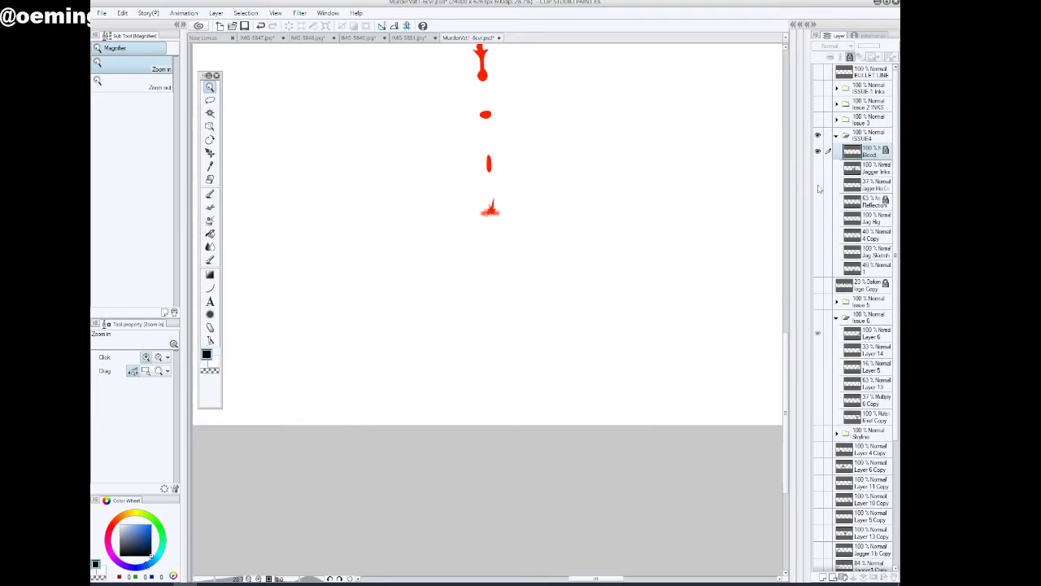
left_click(817, 186)
left_click(817, 167)
left_click(818, 187)
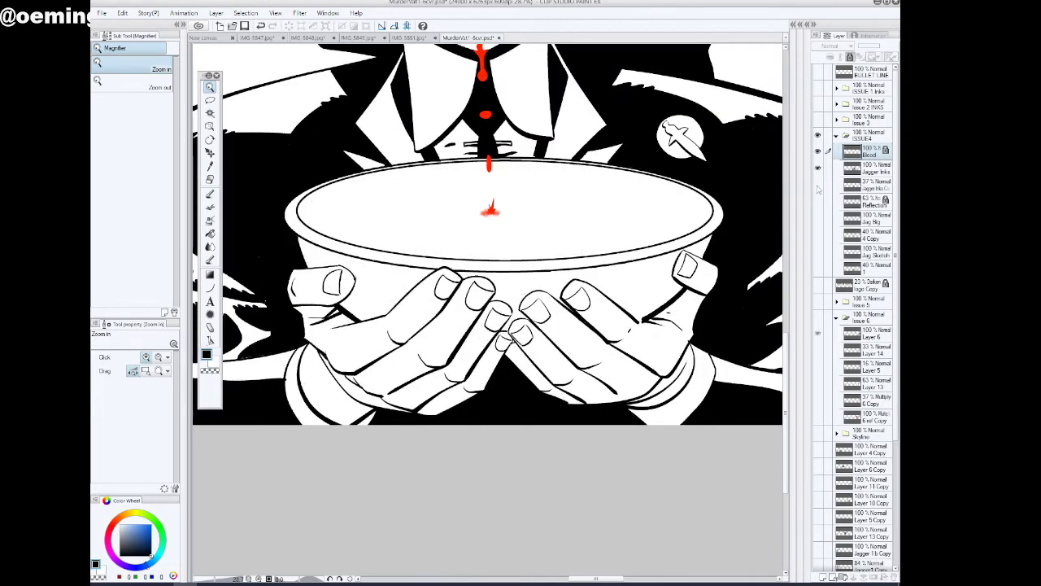
left_click(818, 187)
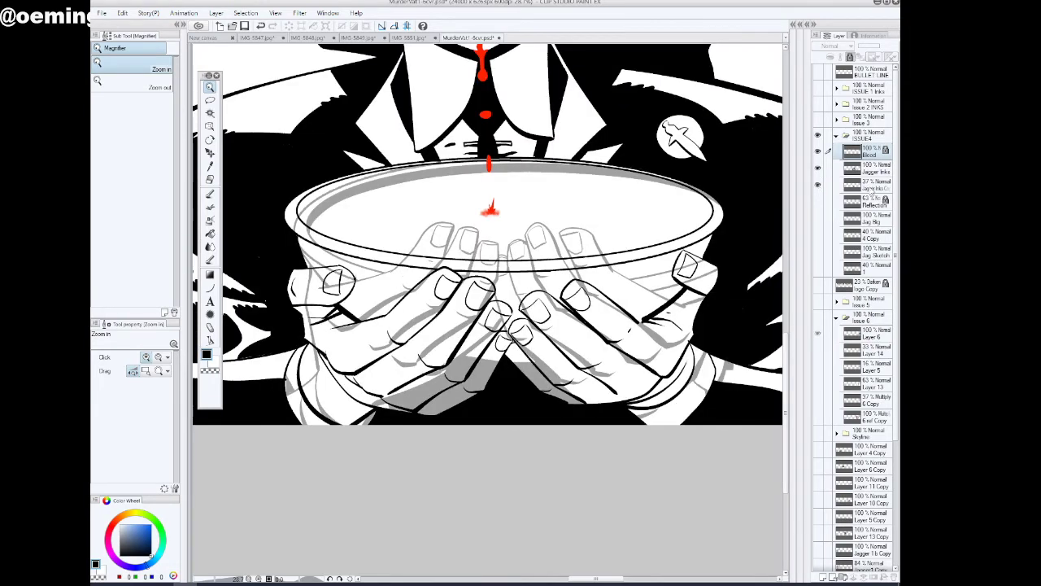
Move the Jagger Inks Copy layer to the bottom of the ISSUE4 folder, hidden, and show the Reflection layer
left_click_drag(877, 187, 817, 275)
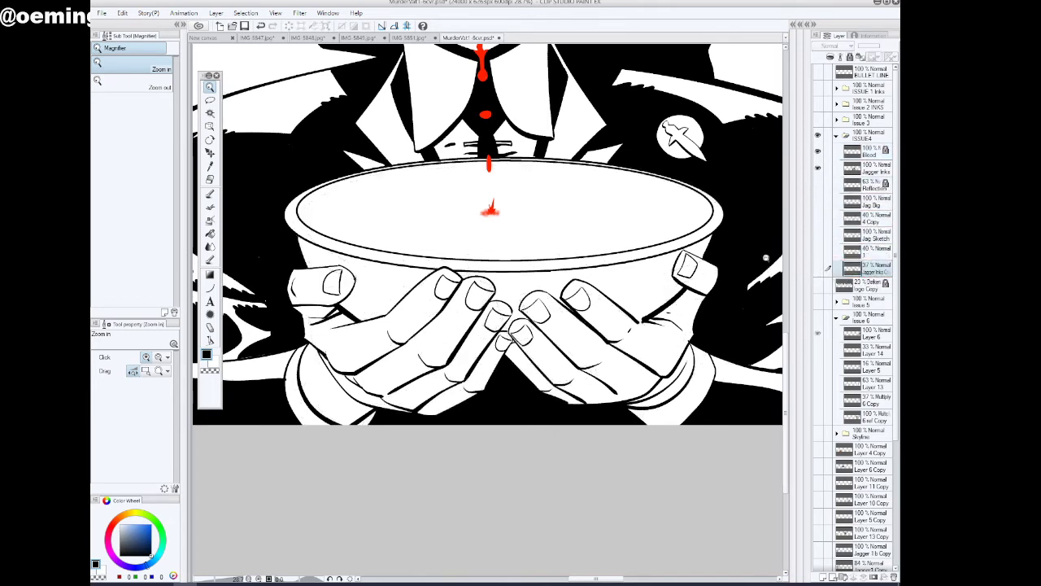
left_click(818, 184)
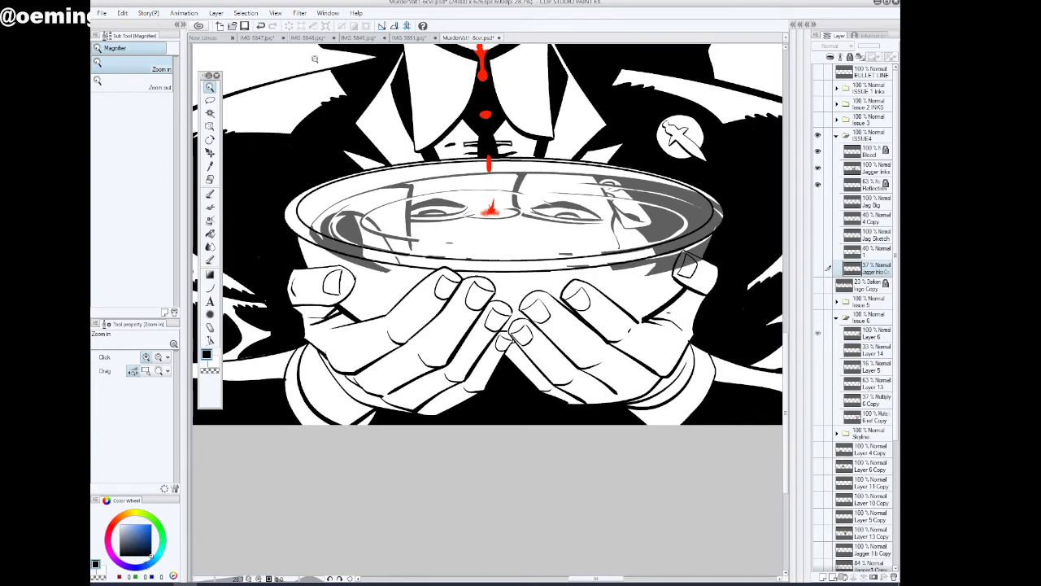
Unlock the Reflection layer and transform it, shifting and slightly widening the reflected face to fit inside the bowl's rim
left_click(872, 189)
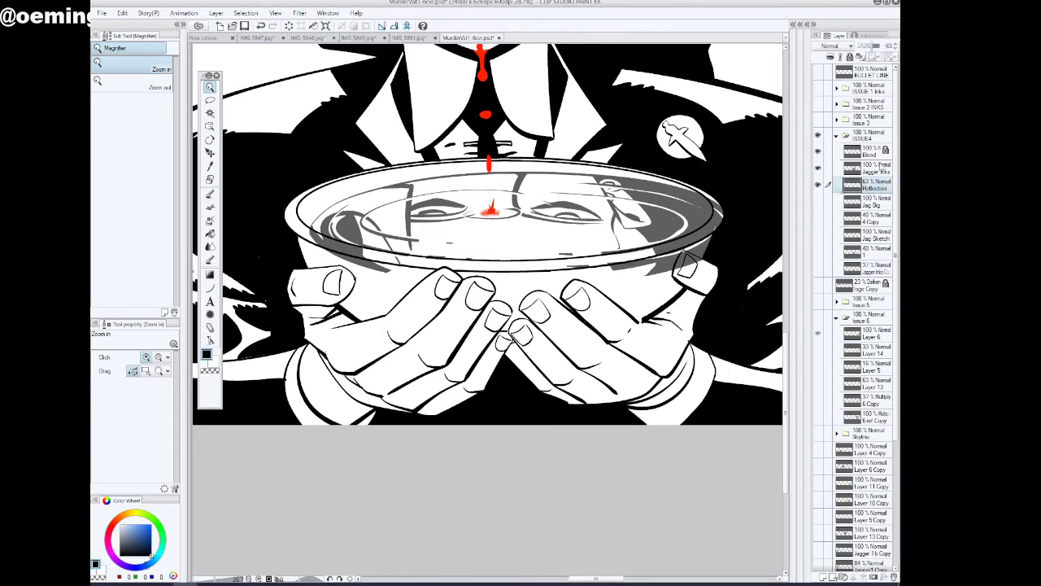
key("ctrl+t")
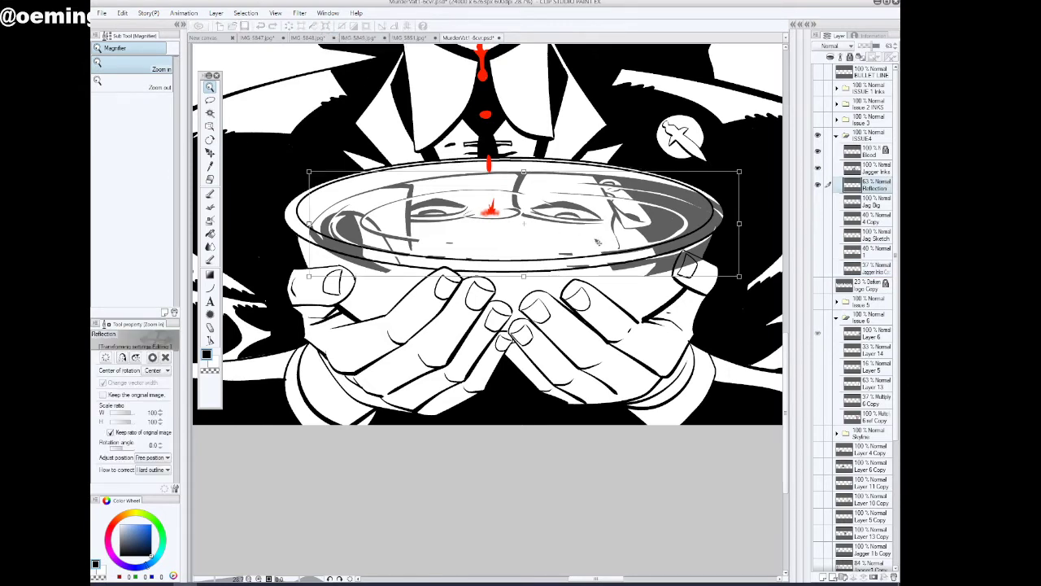
mouse_move(592, 240)
left_mouse_down()
mouse_move(574, 236)
mouse_move(595, 243)
left_mouse_up()
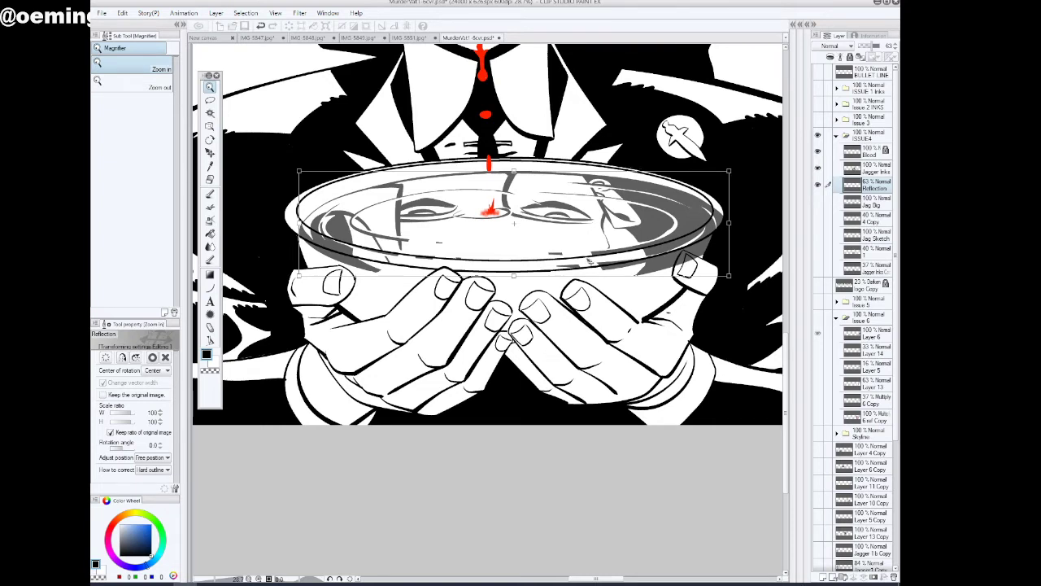
left_click_drag(612, 260, 615, 261)
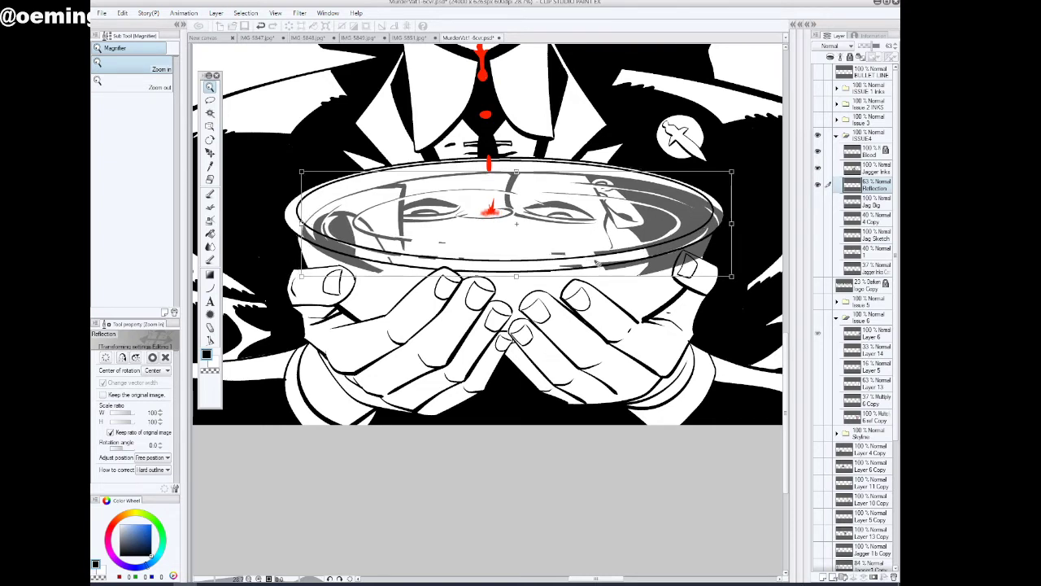
left_click_drag(732, 224, 740, 224)
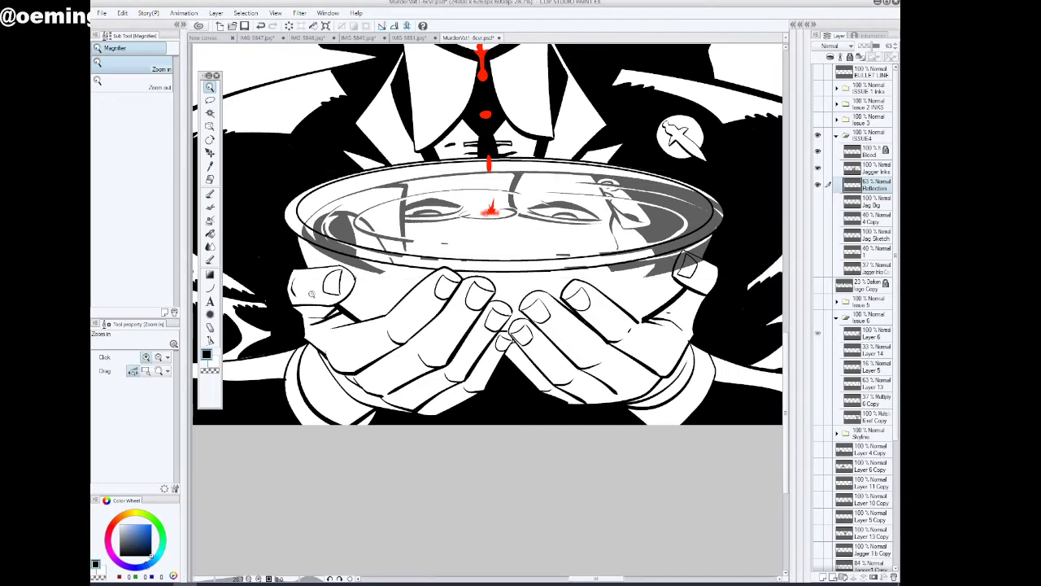
Clear the parts of the reflection that spill over the bowl's rim using transparent fills on the Reflection layer
left_click_drag(300, 579, 287, 579)
left_click(210, 193)
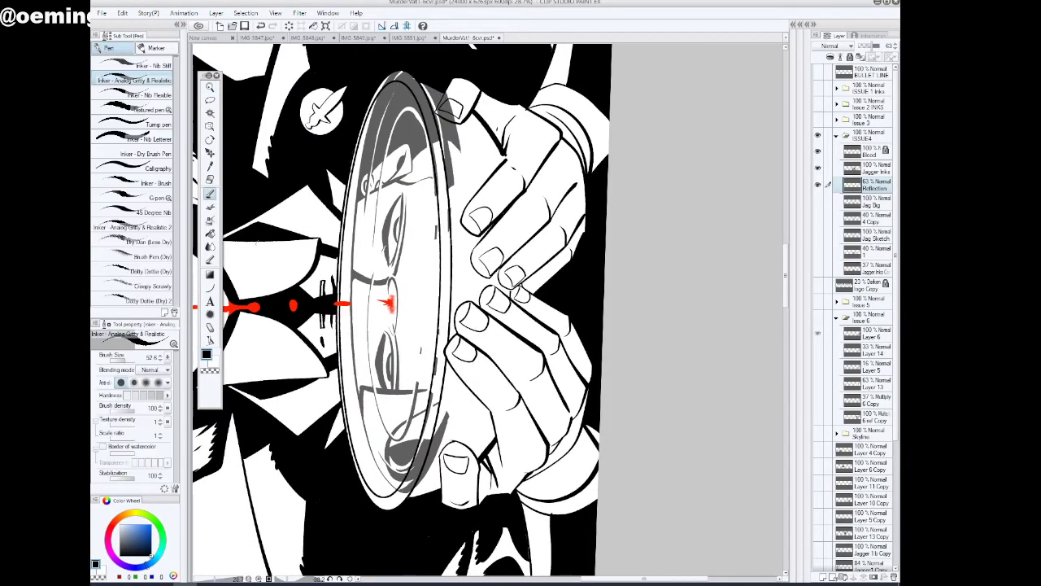
left_click(210, 233)
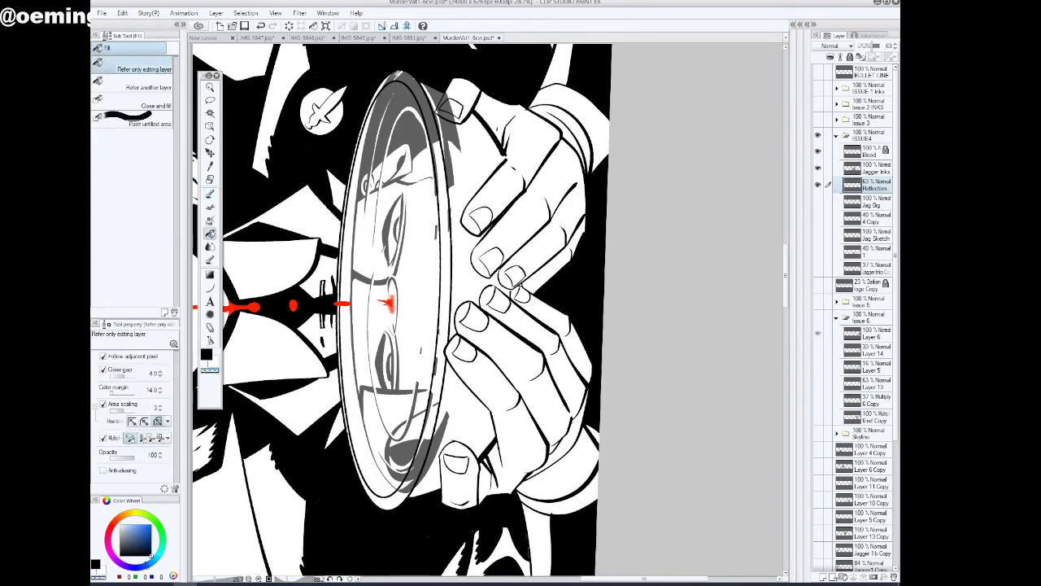
left_click(399, 76)
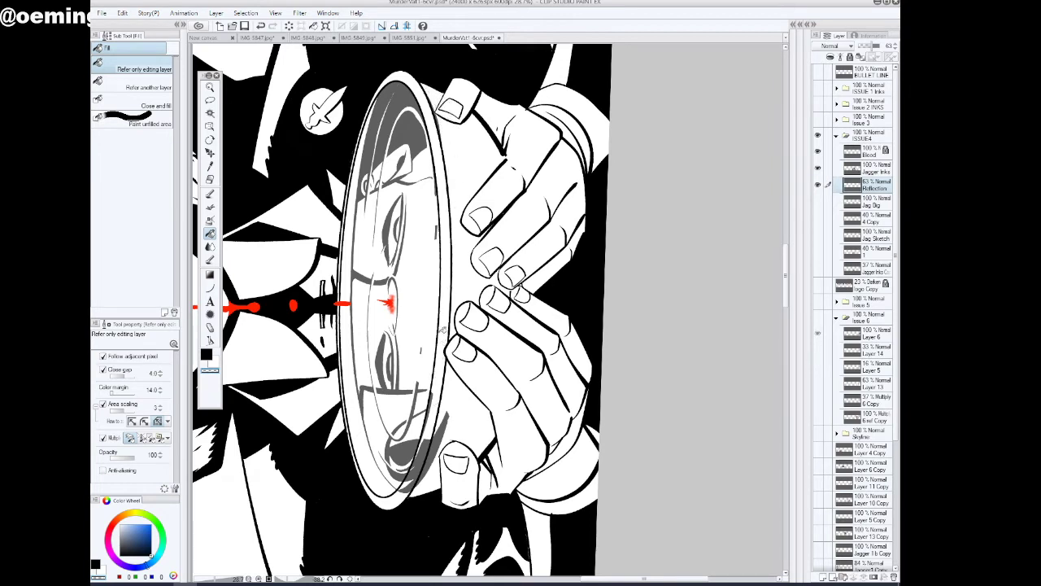
left_click(448, 417)
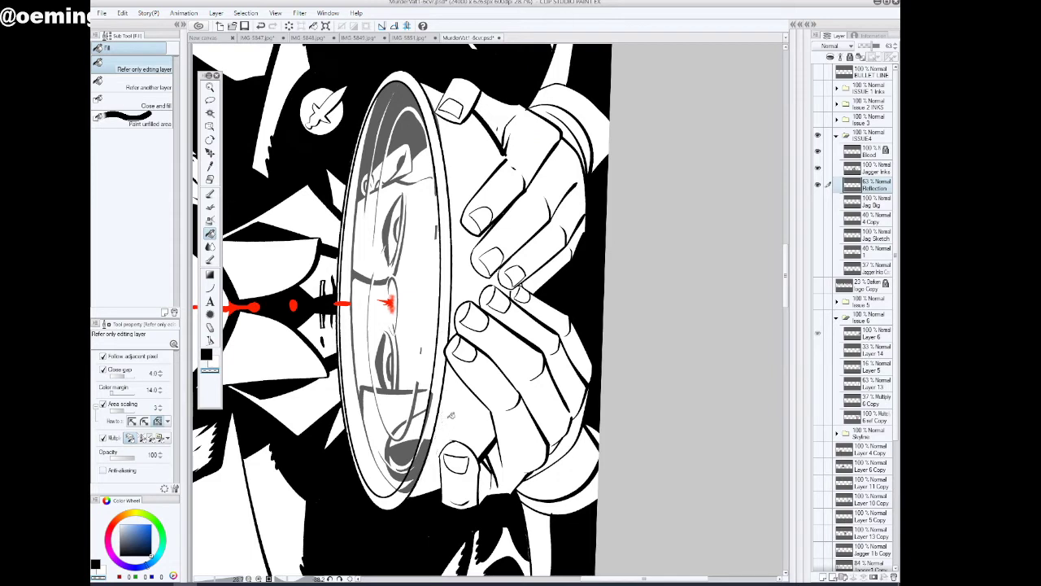
left_click(419, 471)
left_click(432, 396)
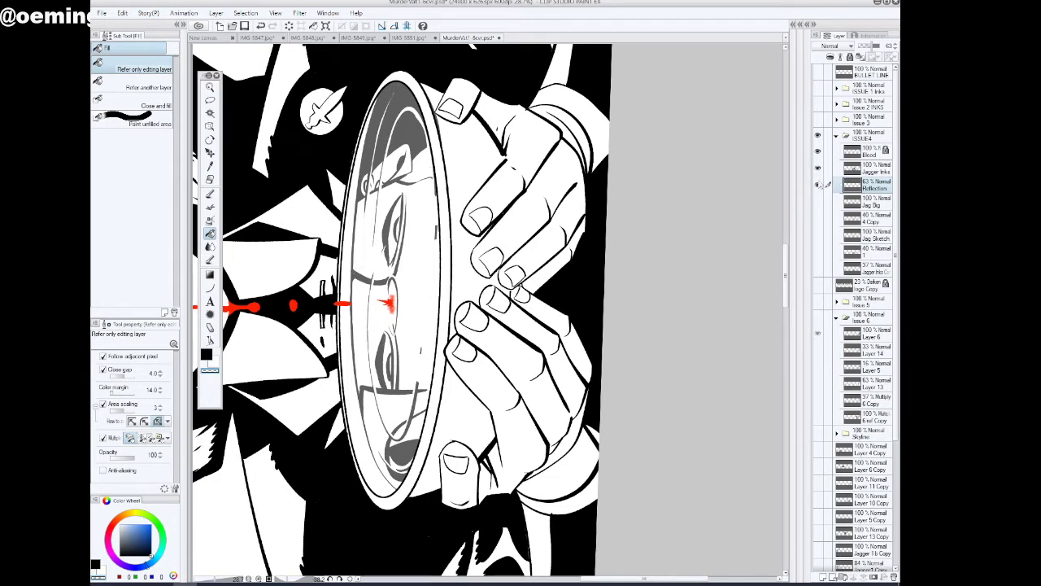
Toggle the Jagger Inks layer to check the Reflection layer for leftover marks outside the bowl
left_click(820, 169)
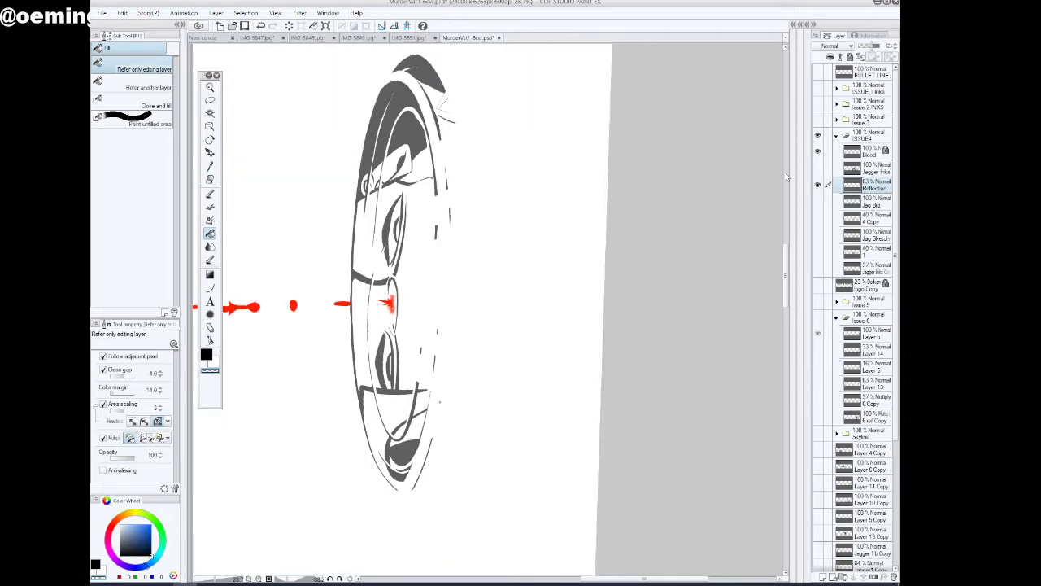
left_click(820, 168)
left_click(819, 168)
left_click(819, 168)
left_click(819, 168)
left_click(819, 168)
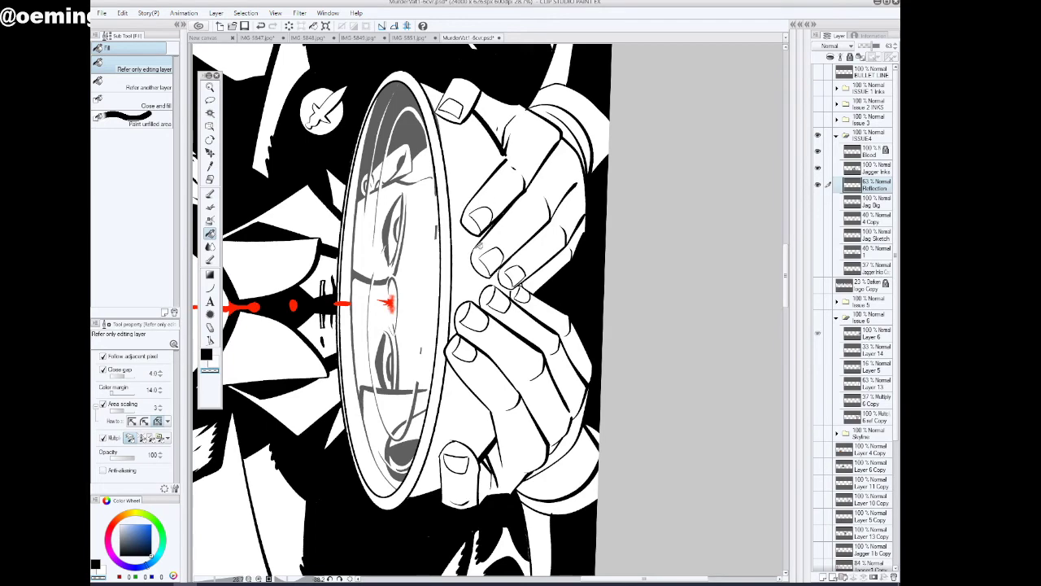
Lasso the stray marks along the bowl's front rim on the Reflection layer and delete them, with Jagger Inks shown again
left_click(209, 86)
left_click(448, 223)
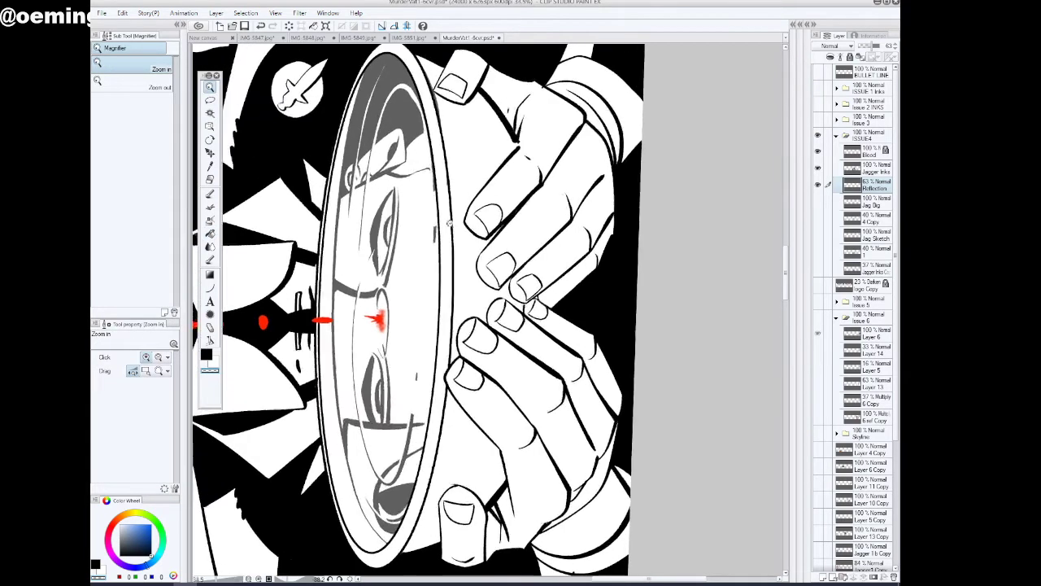
left_click(210, 194)
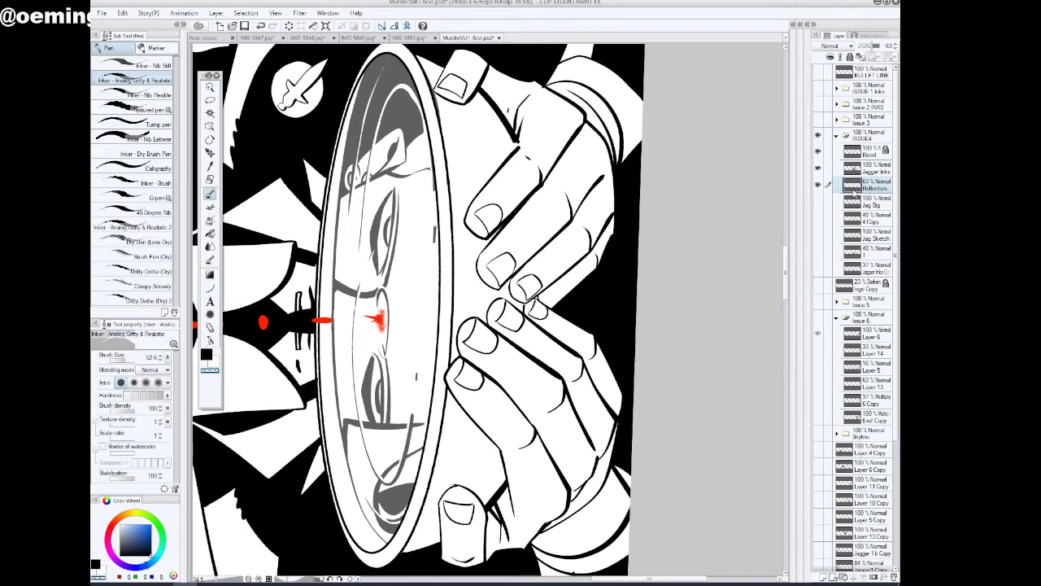
left_click(818, 185)
left_click(817, 185)
left_click(210, 100)
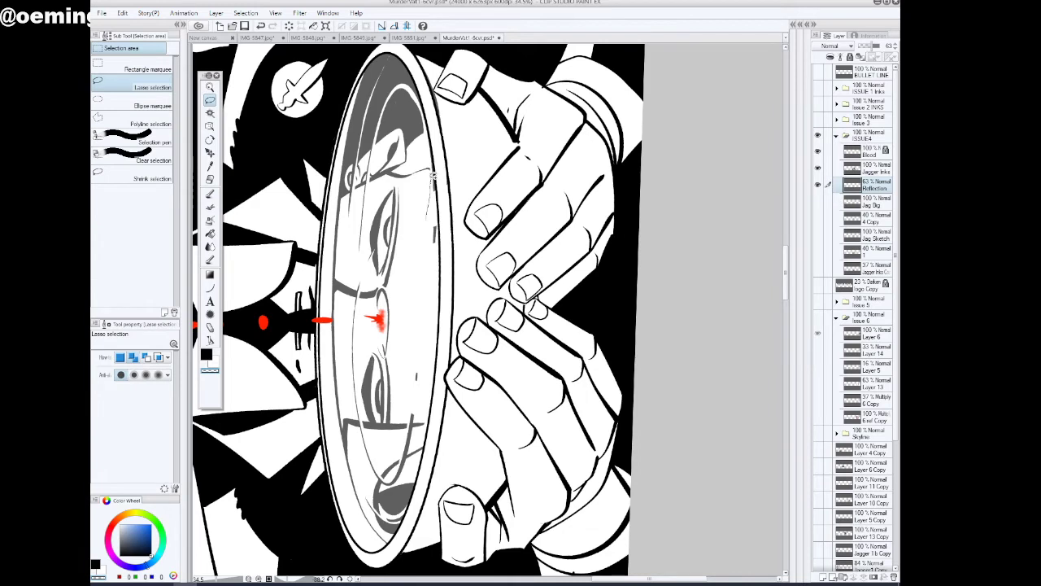
mouse_move(435, 168)
left_mouse_down()
mouse_move(434, 129)
mouse_move(462, 226)
mouse_move(459, 319)
mouse_move(426, 328)
mouse_move(441, 338)
mouse_move(434, 413)
mouse_move(444, 458)
mouse_move(457, 432)
left_mouse_up()
left_click(818, 167)
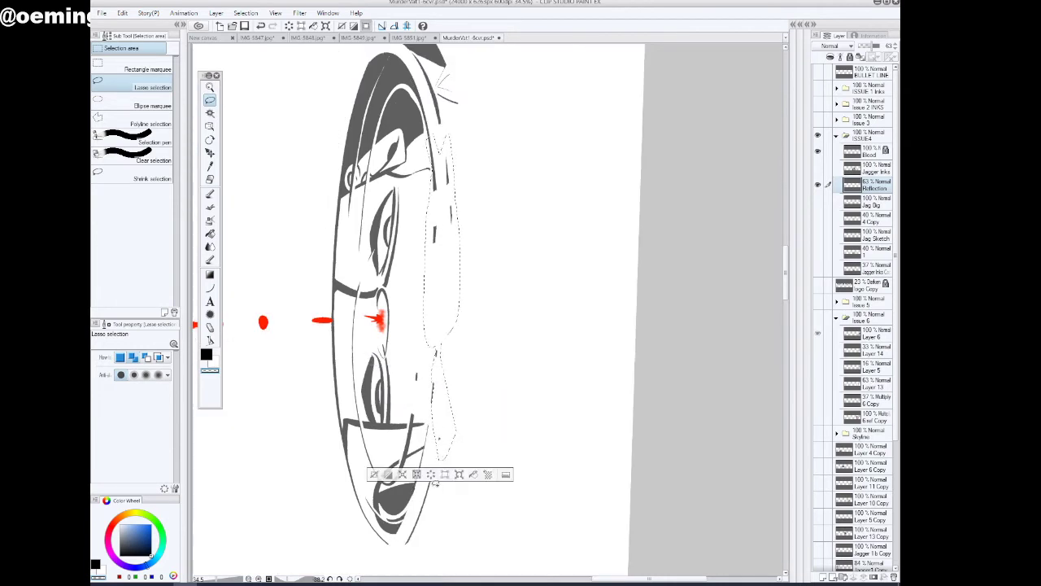
mouse_move(435, 505)
left_mouse_down()
mouse_move(436, 465)
mouse_move(411, 540)
mouse_move(421, 543)
left_mouse_up()
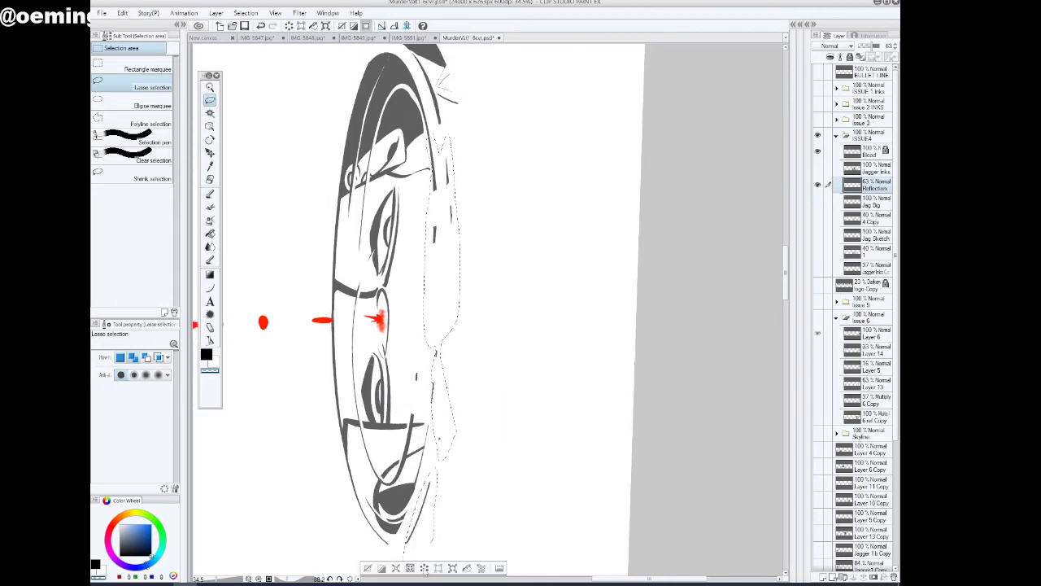
left_click(381, 568)
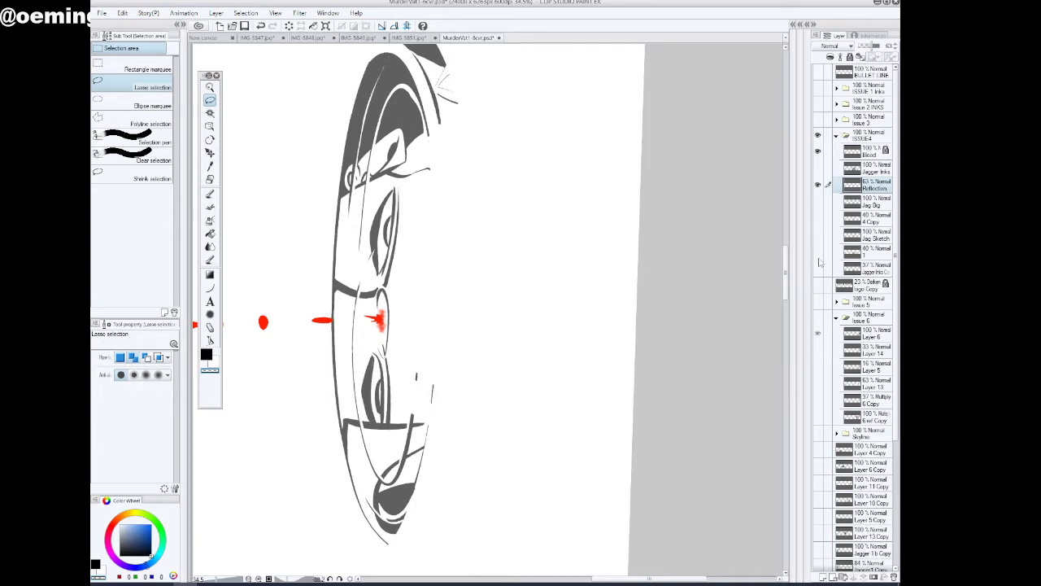
left_click(818, 169)
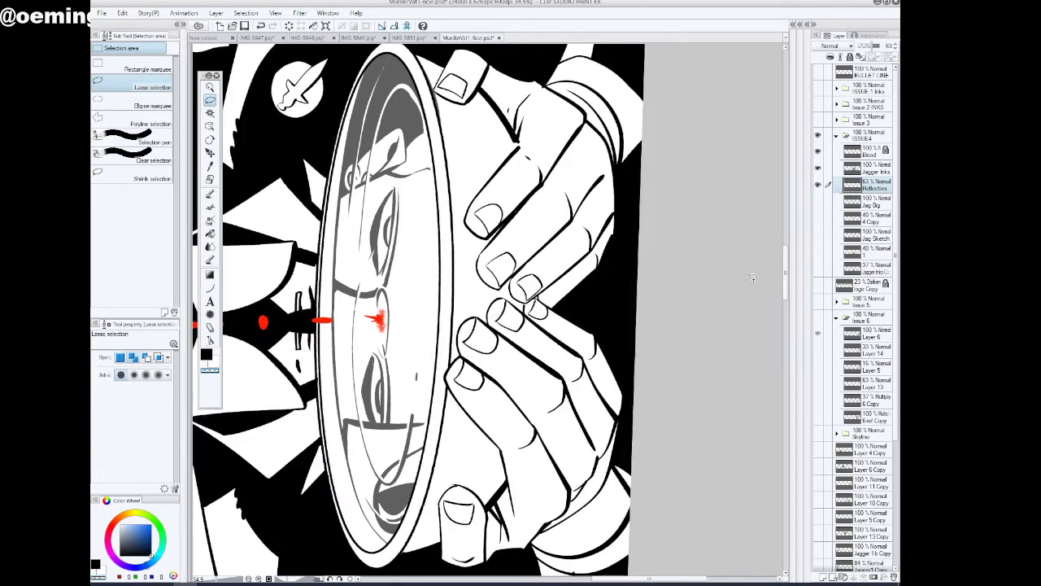
left_click(867, 169)
left_click(818, 169)
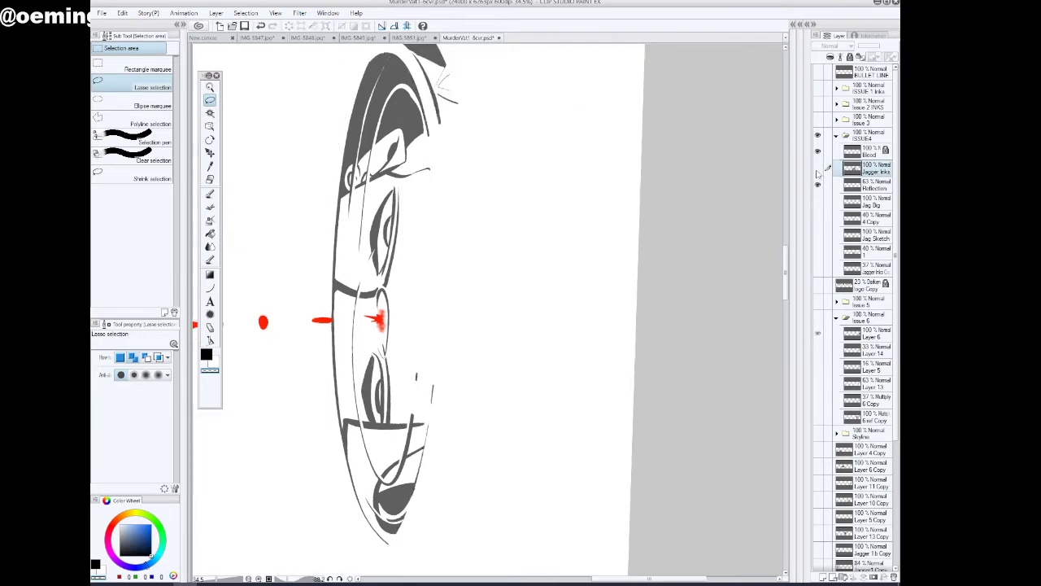
left_click(817, 170)
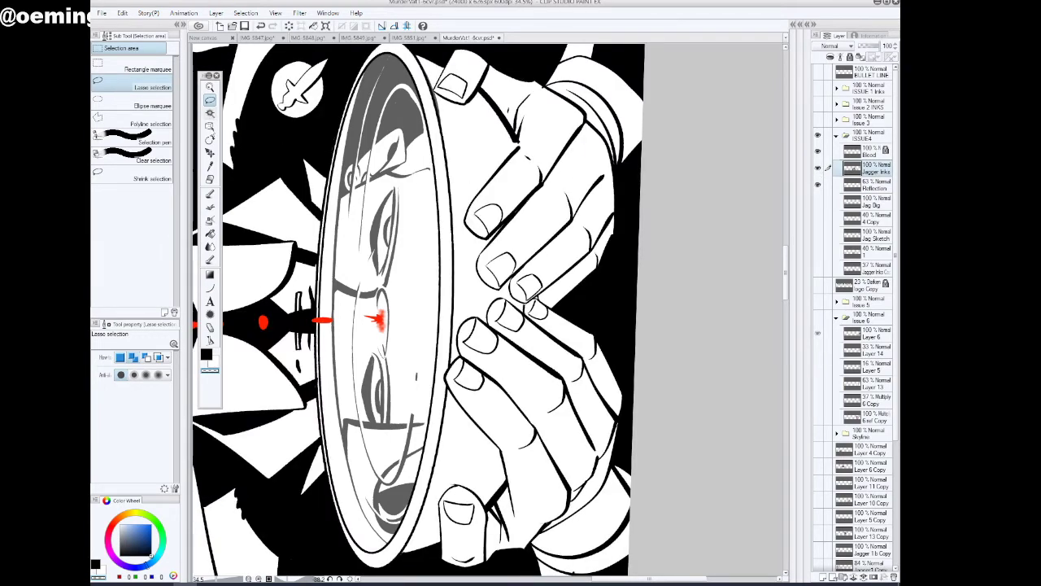
left_click(210, 193)
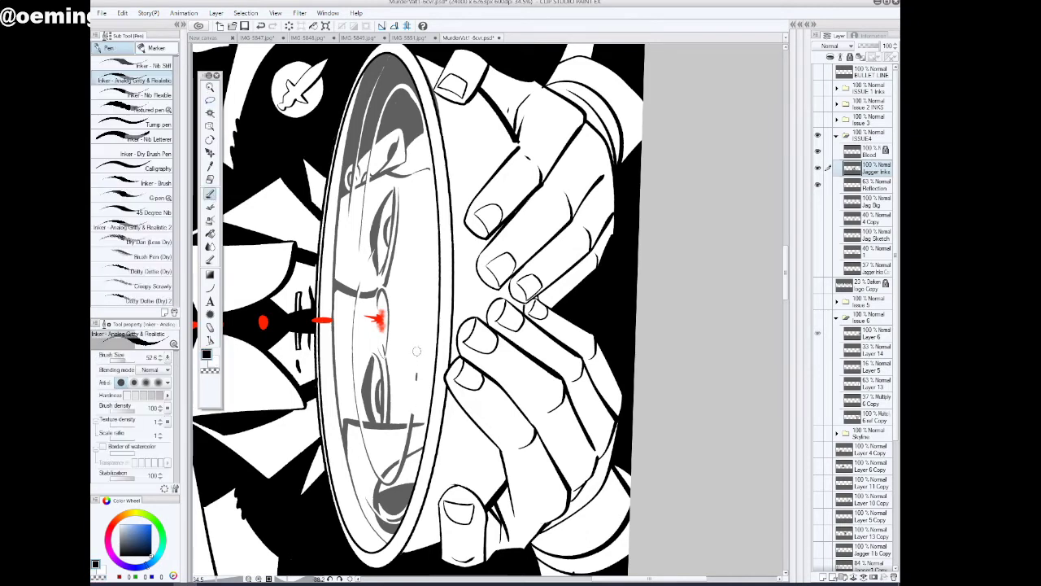
left_click_drag(417, 345, 412, 396)
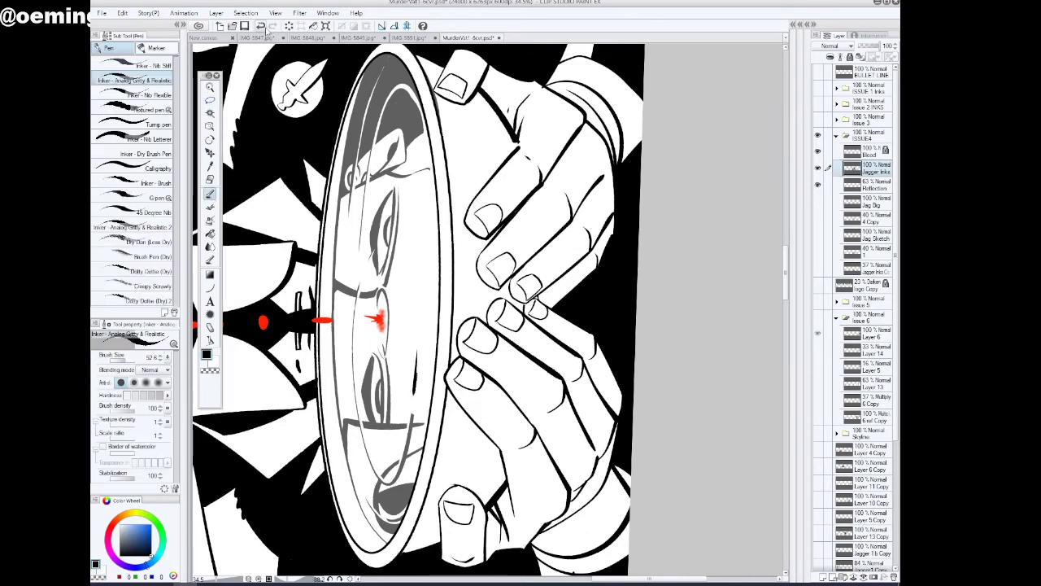
Add a short stroke below the mirrored eye on the Reflection layer and clean its edges along the bowl's front rim with the transparent pen
left_click(874, 184)
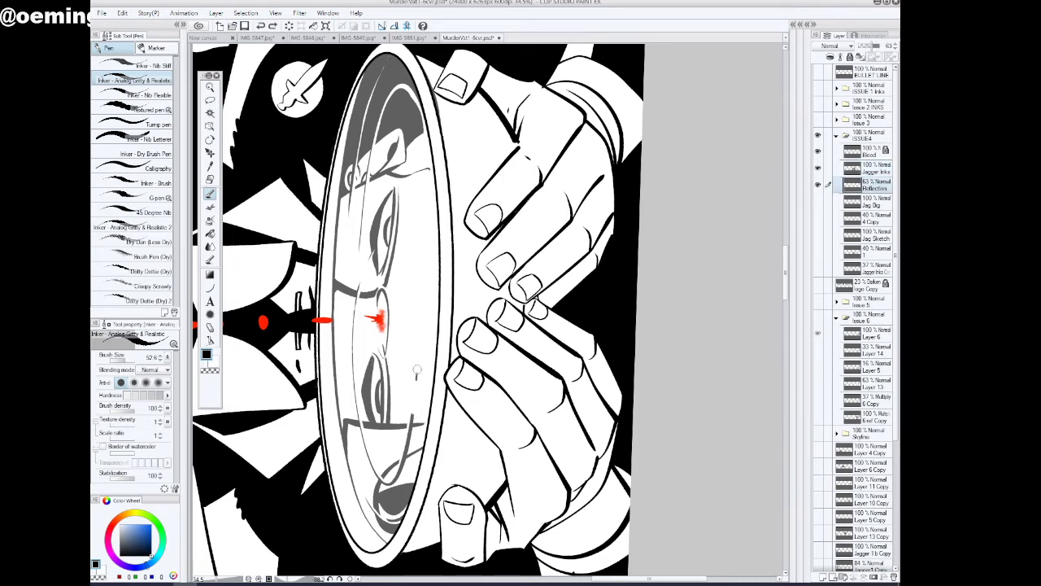
left_click_drag(416, 355, 411, 420)
left_click(212, 371)
left_click(210, 87)
left_click_drag(441, 86, 242, 209)
left_click(210, 194)
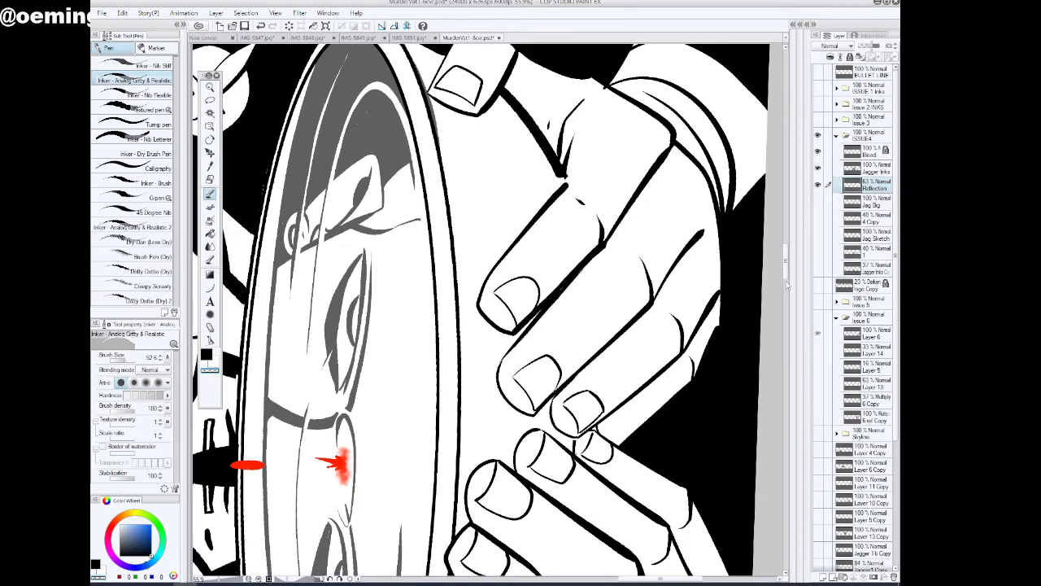
scroll(787, 284, "down", 5)
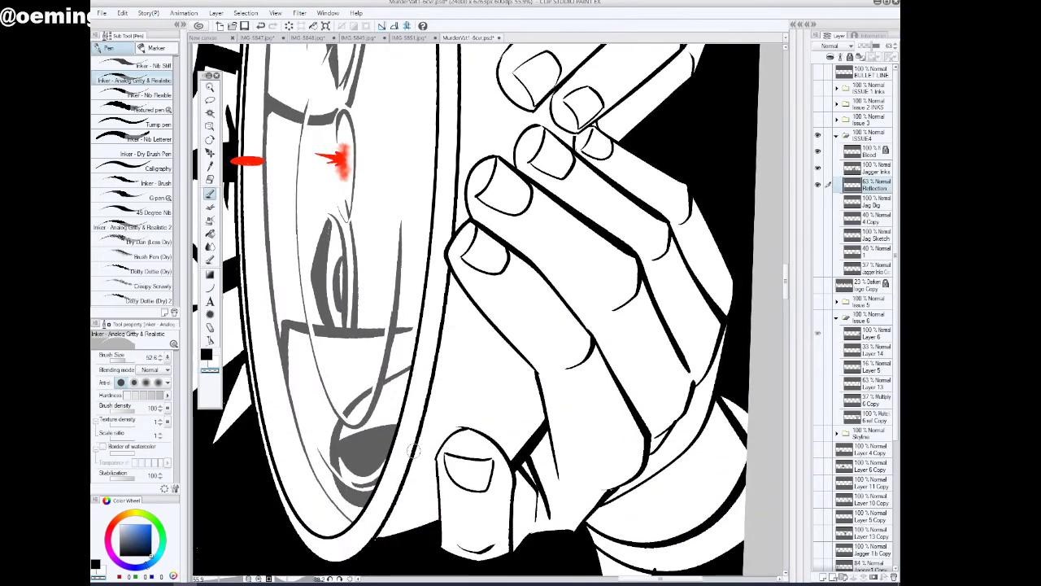
mouse_move(787, 289)
left_mouse_down()
mouse_move(786, 271)
mouse_move(792, 285)
left_mouse_up()
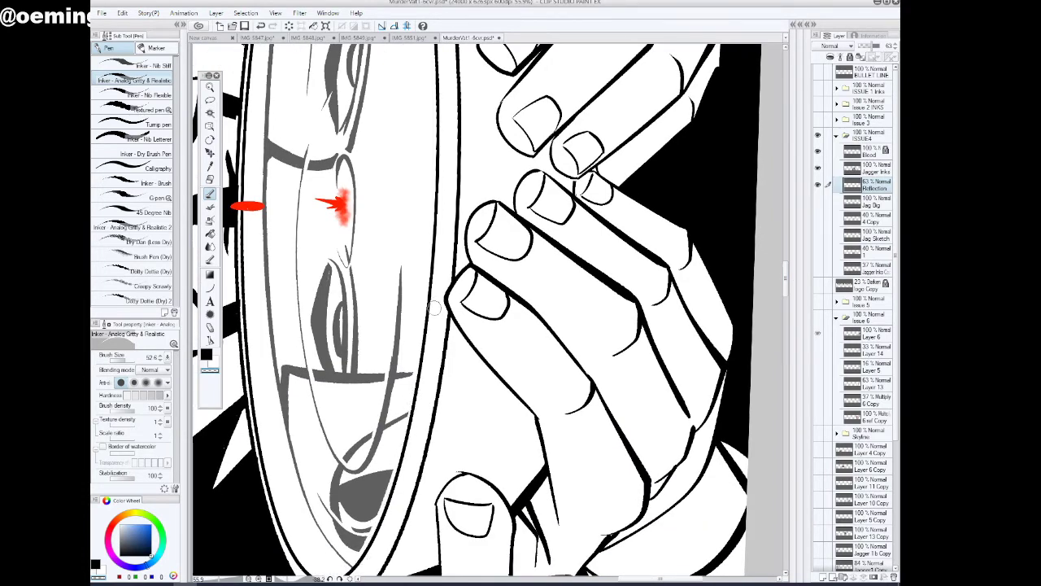
left_click(210, 87)
left_click_drag(501, 296, 459, 350)
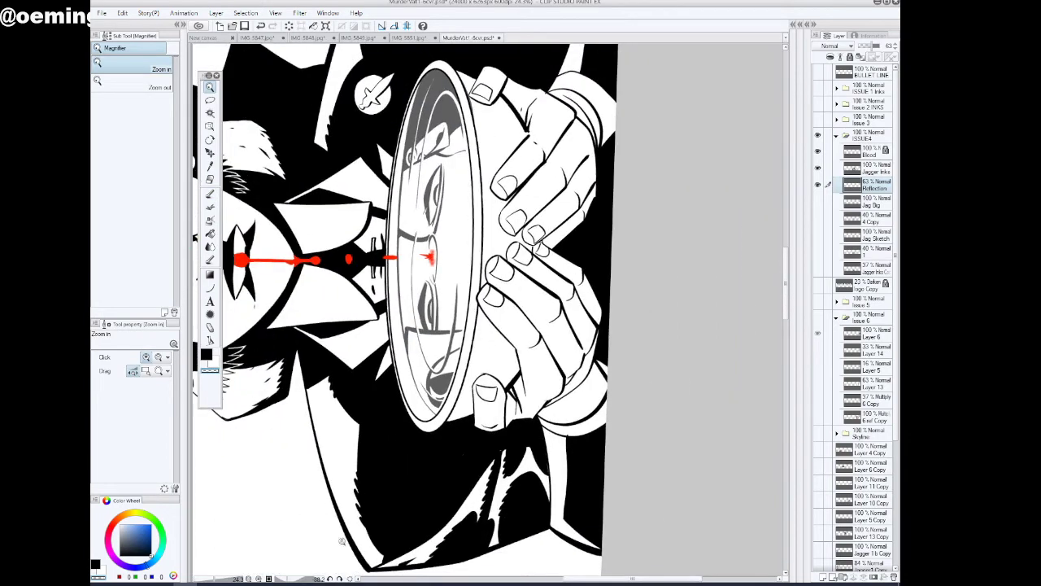
Examine the reflection's edges around the bowl's rim with the canvas upright
left_click(342, 579)
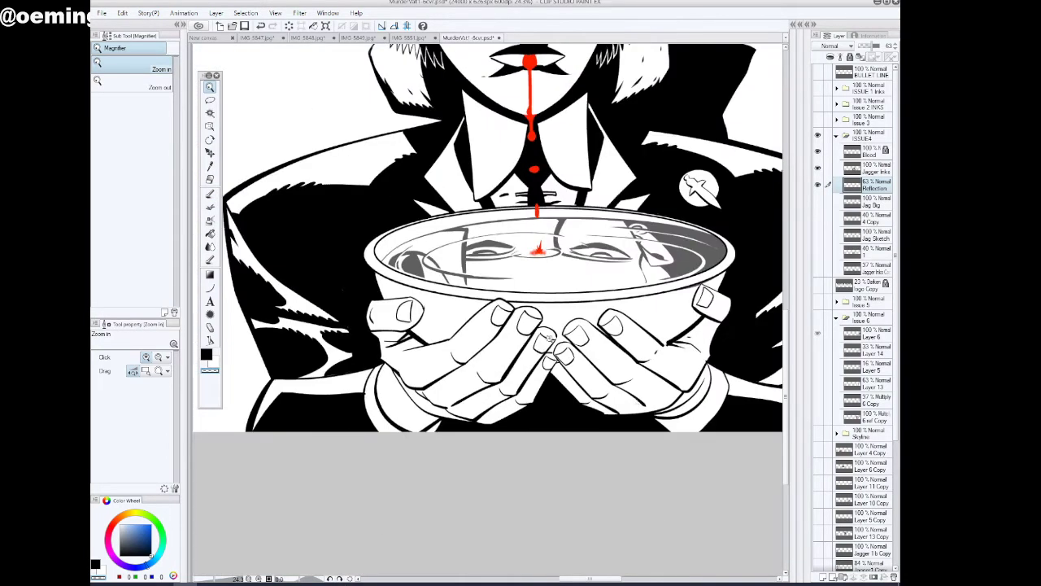
left_click_drag(414, 287, 407, 277)
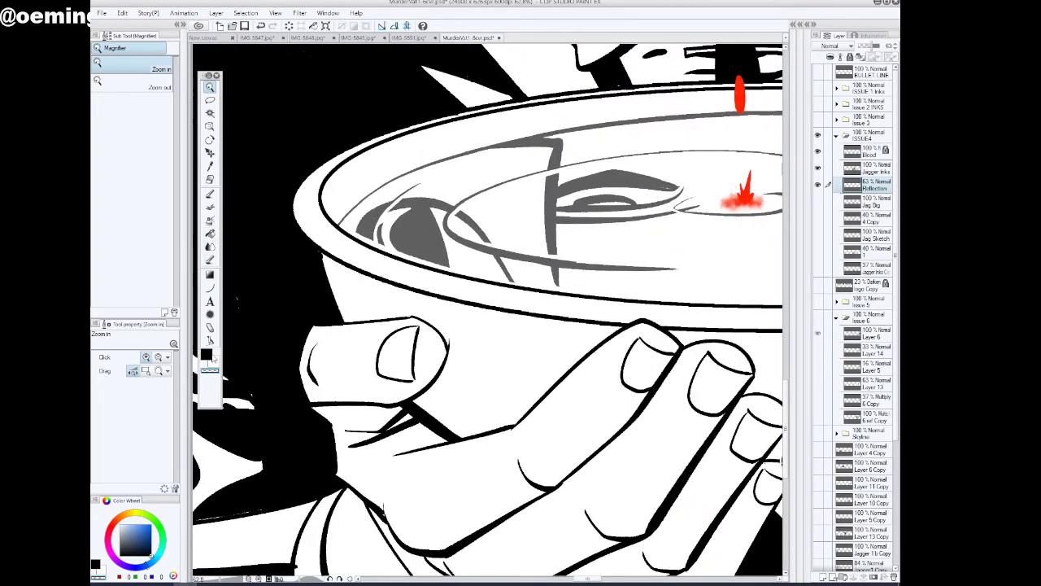
left_click(210, 193)
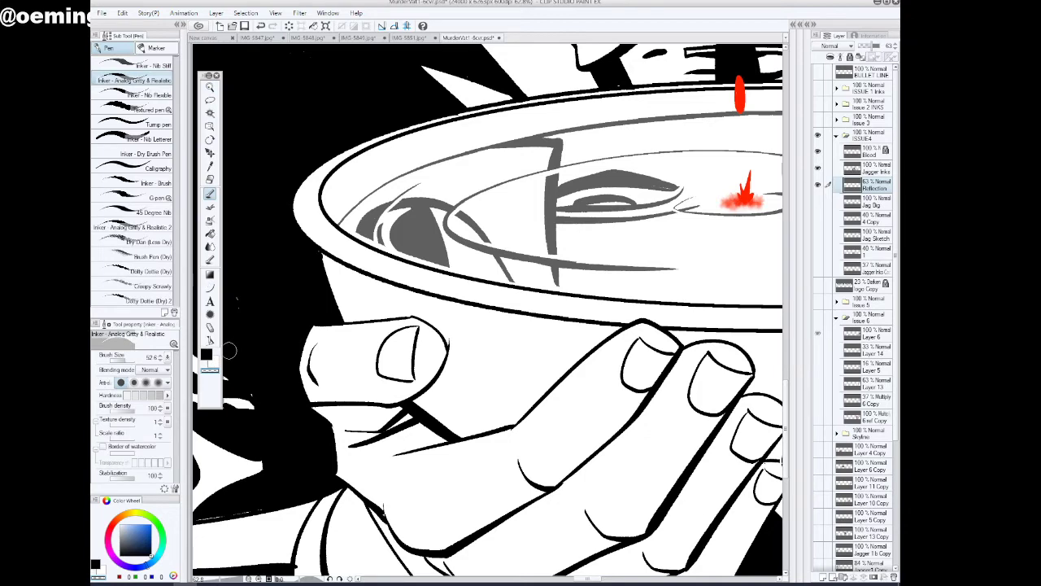
left_click(209, 87)
left_click_drag(477, 301, 471, 304)
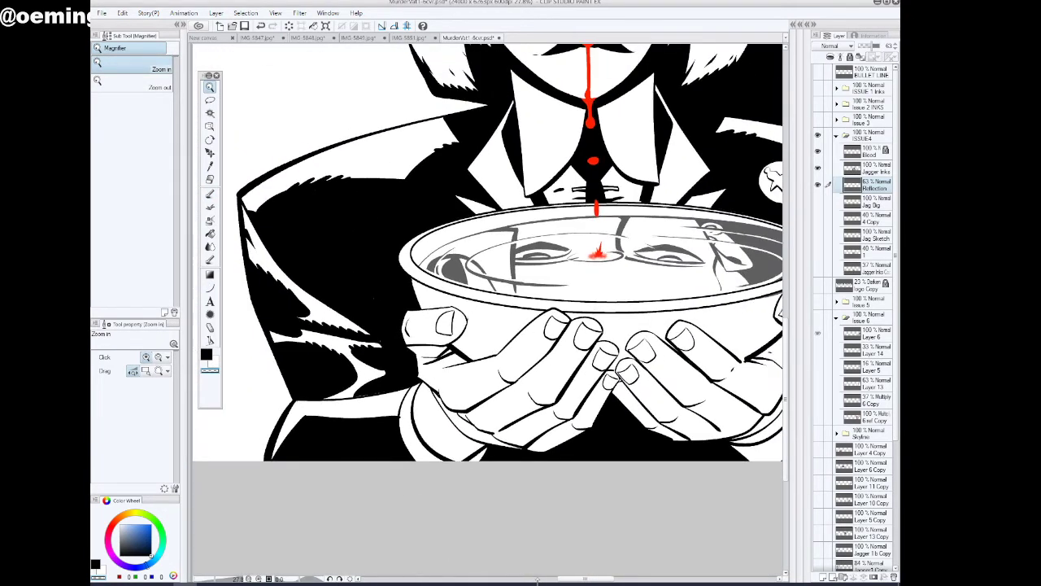
left_click_drag(580, 578, 592, 579)
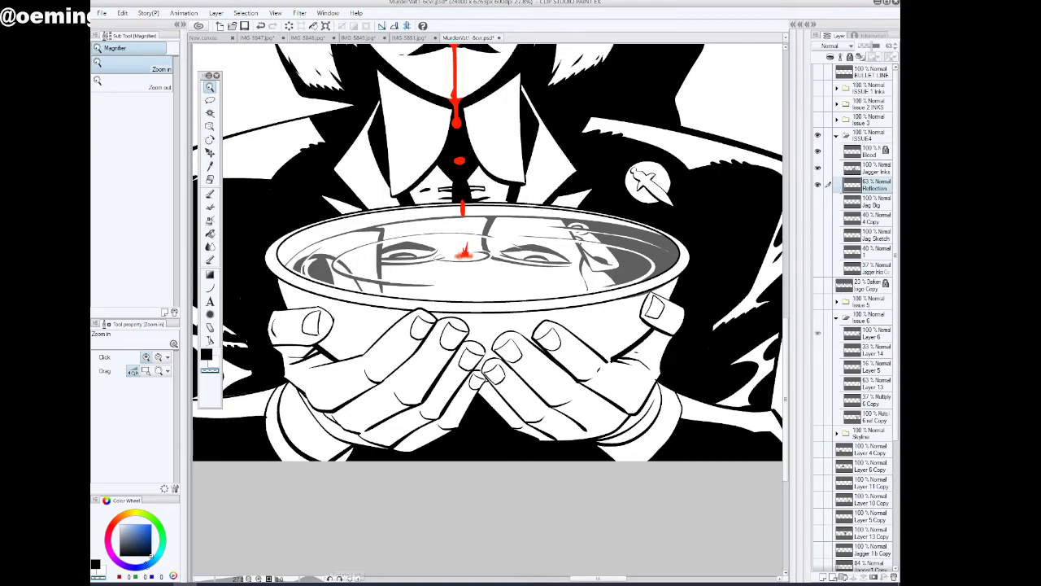
Lower the Reflection layer's opacity to 40% and add a new layer directly above it
left_click(330, 579)
left_click(330, 580)
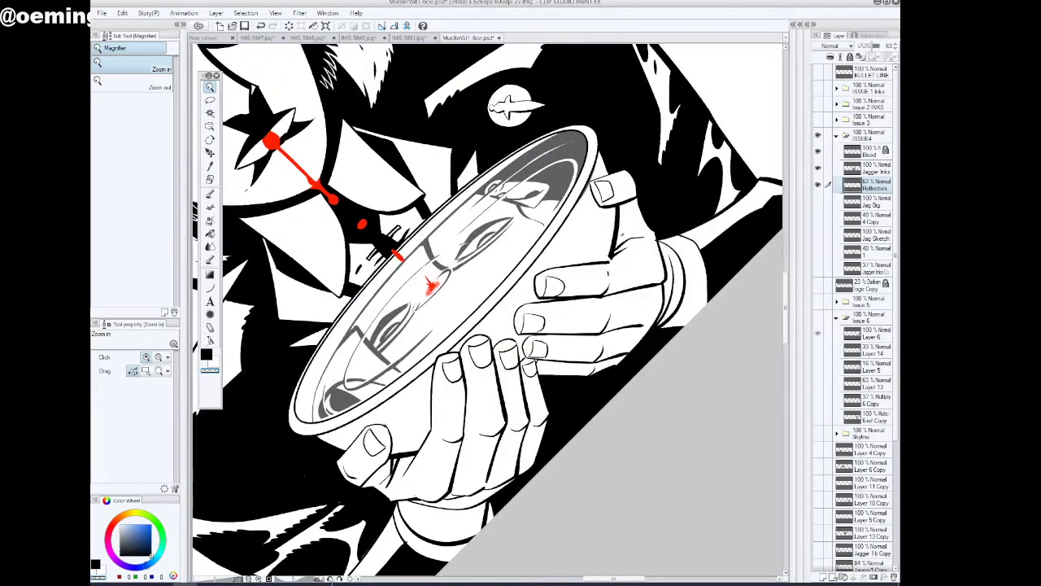
left_click(330, 579)
left_click_drag(363, 517, 398, 511)
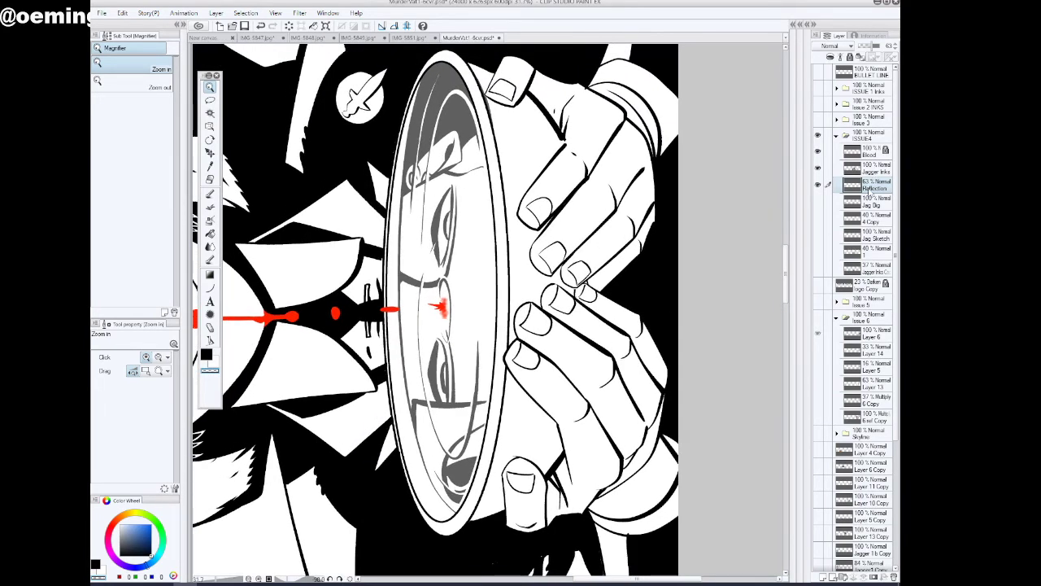
left_click_drag(873, 47, 867, 46)
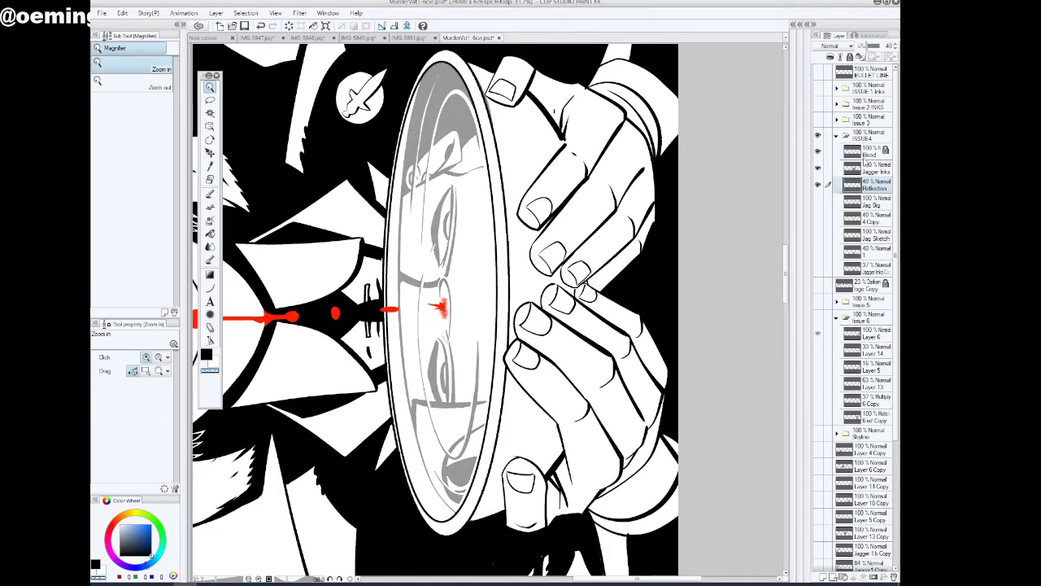
left_click(824, 577)
Ink a thick curved line inside the bowl's back rim on the new layer, undoing and redrawing strokes that miss the curve
left_click(210, 193)
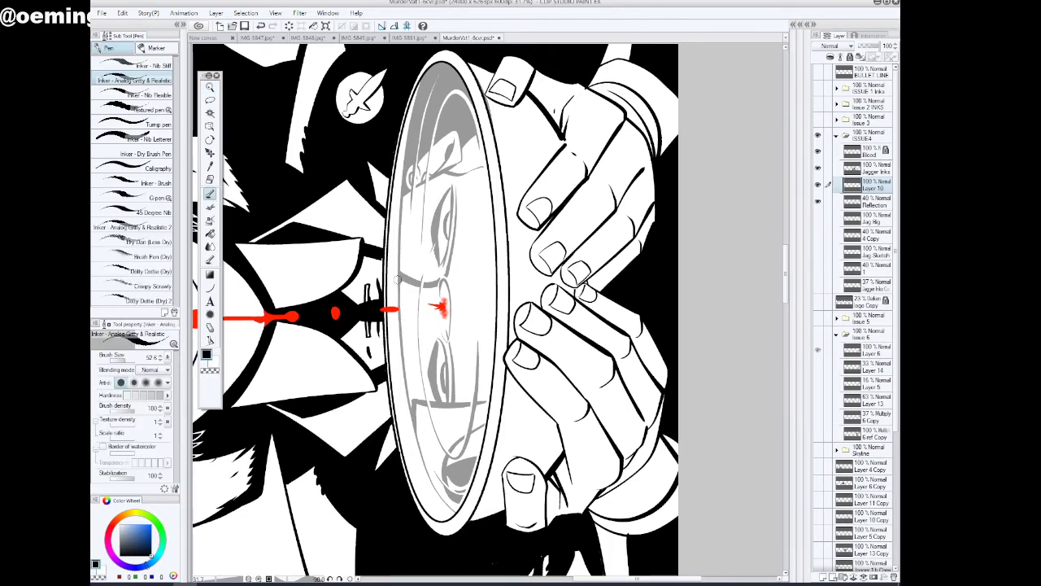
left_click_drag(397, 254, 417, 469)
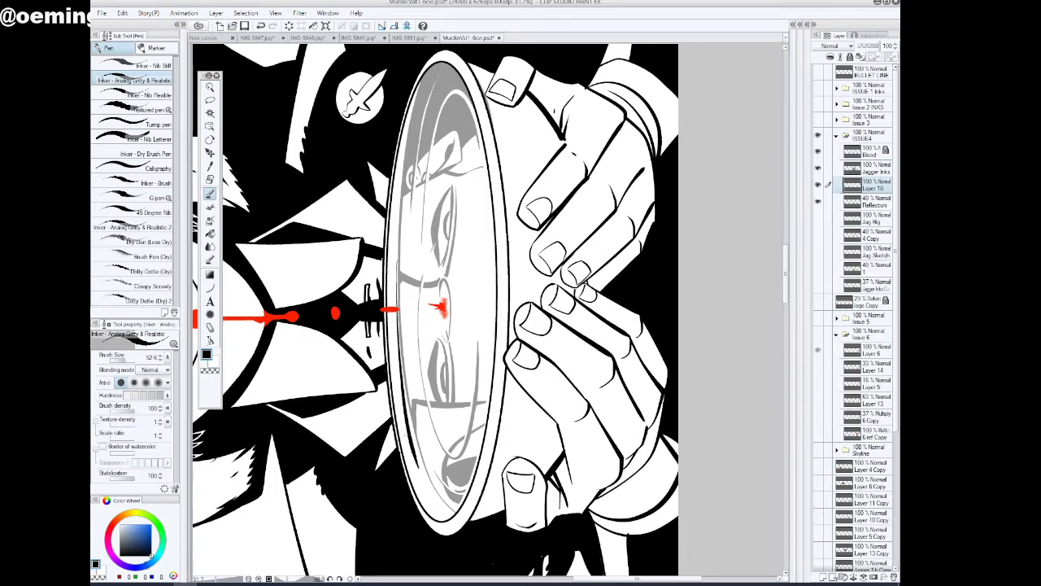
left_click(260, 26)
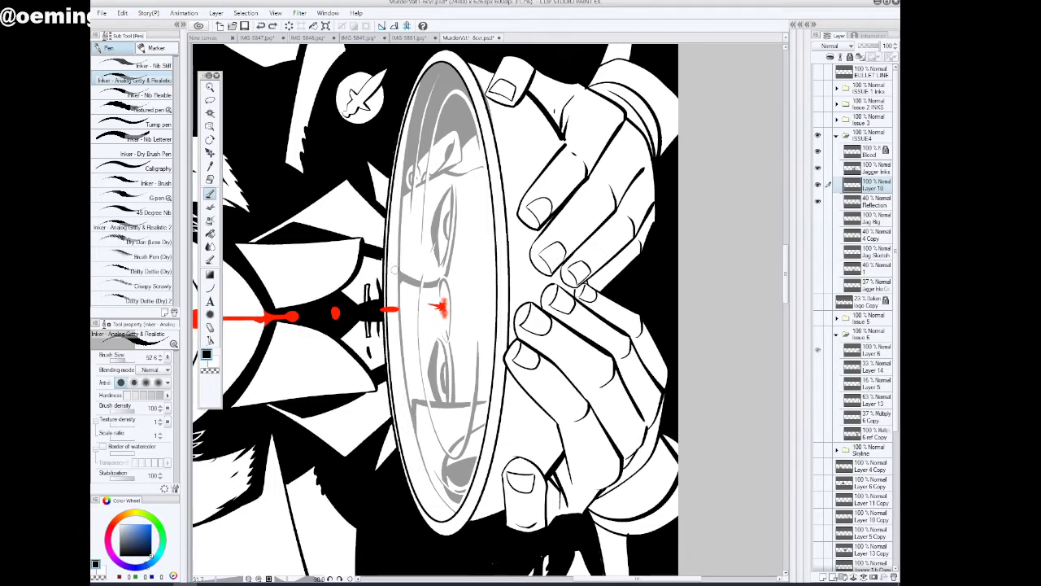
mouse_move(394, 271)
left_mouse_down()
mouse_move(410, 447)
mouse_move(459, 517)
left_mouse_up()
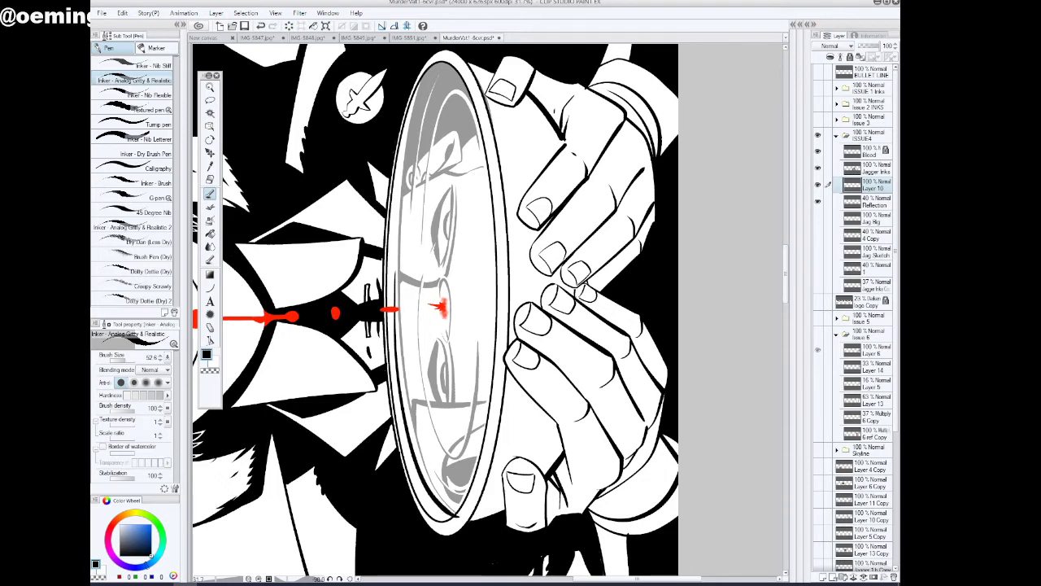
mouse_move(401, 225)
left_mouse_down()
mouse_move(415, 129)
mouse_move(444, 60)
mouse_move(454, 73)
left_mouse_up()
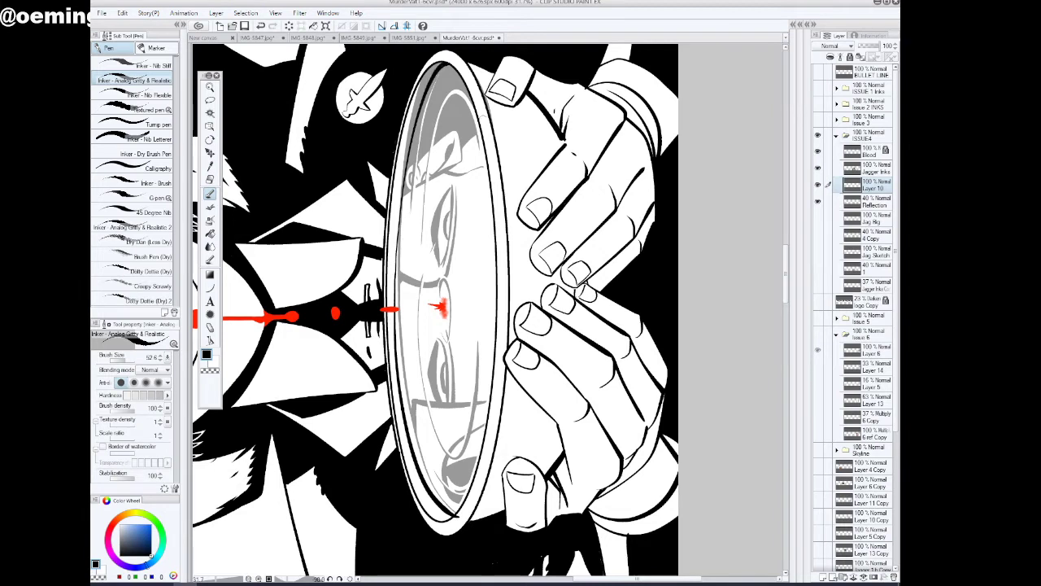
left_click(261, 26)
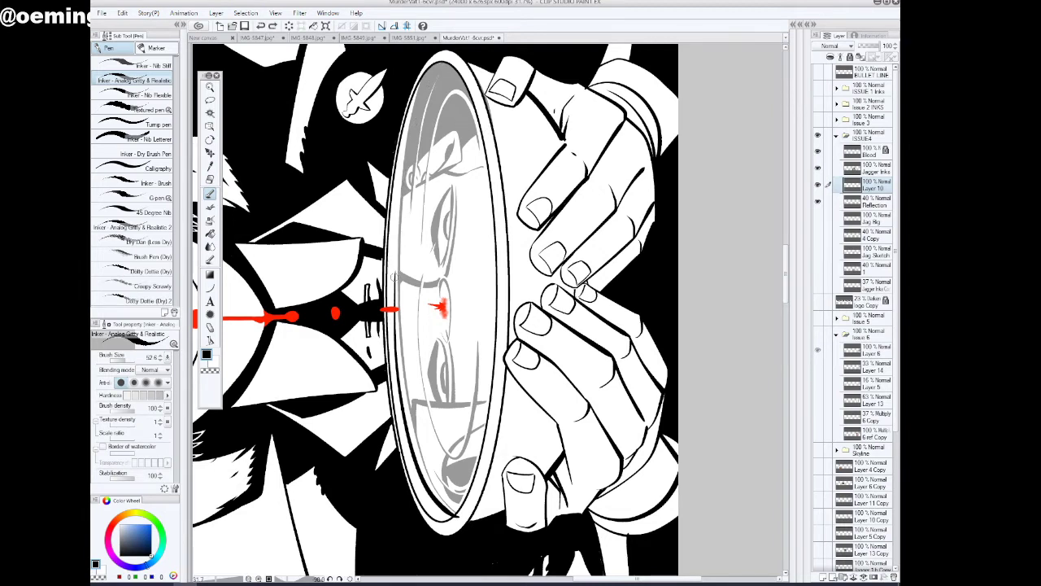
mouse_move(395, 278)
left_mouse_down()
mouse_move(404, 158)
mouse_move(453, 69)
left_mouse_up()
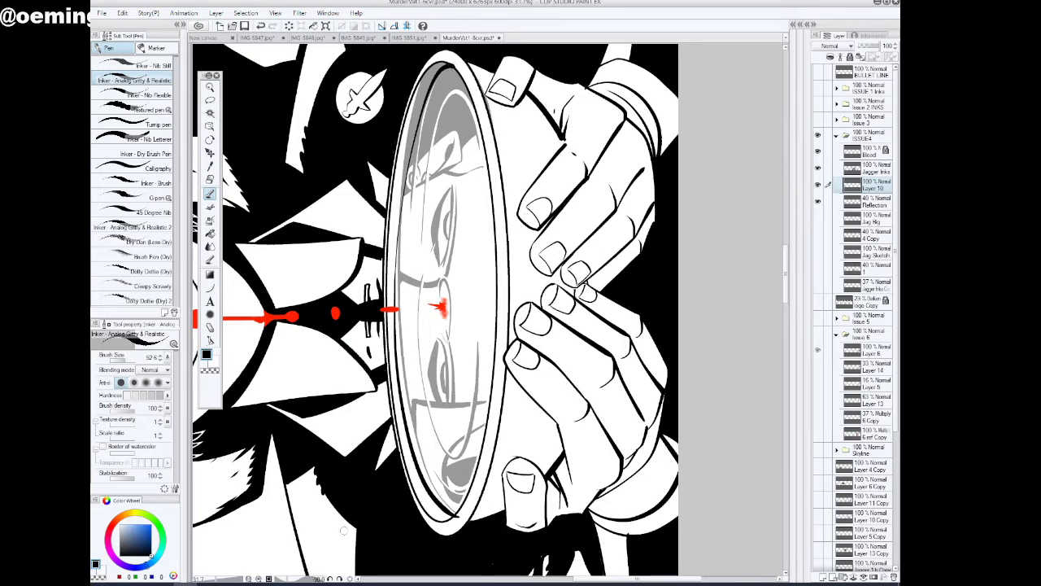
Trim the overshooting end of the new inner rim line with the transparent pen
left_click_drag(290, 580, 301, 582)
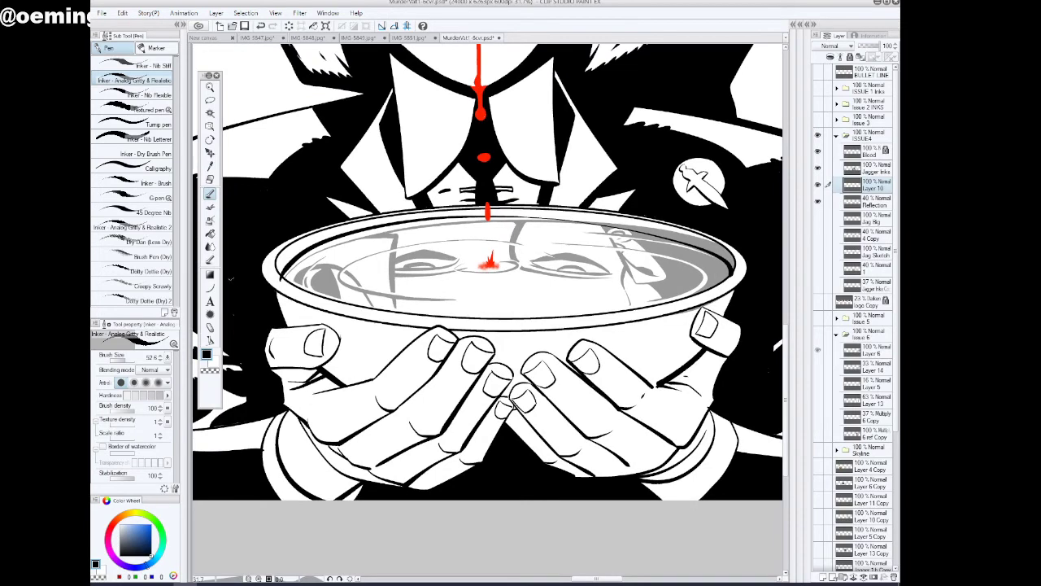
left_click(212, 89)
left_click_drag(295, 281, 345, 277)
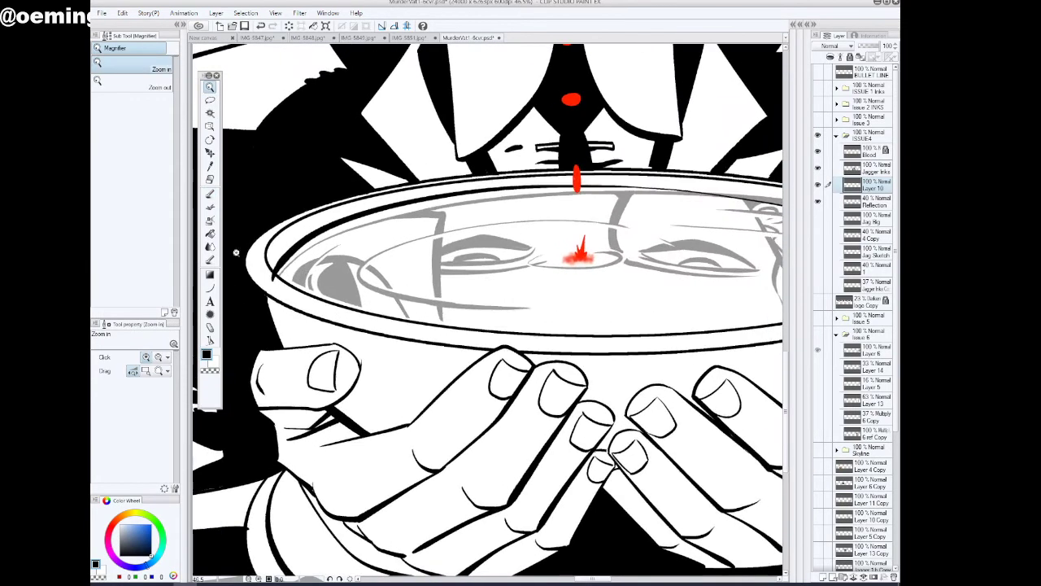
left_click(210, 194)
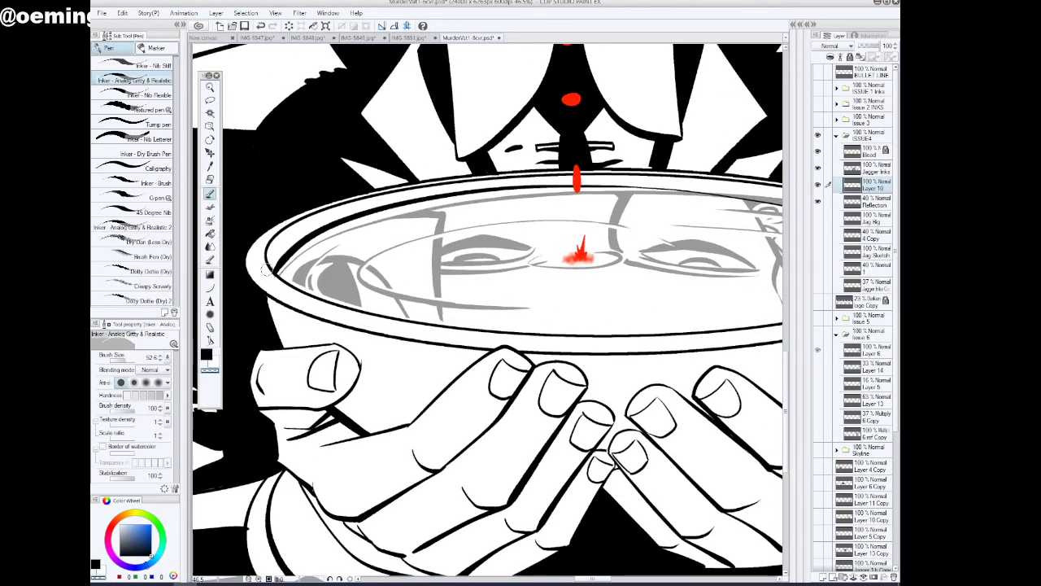
left_click_drag(592, 578, 609, 579)
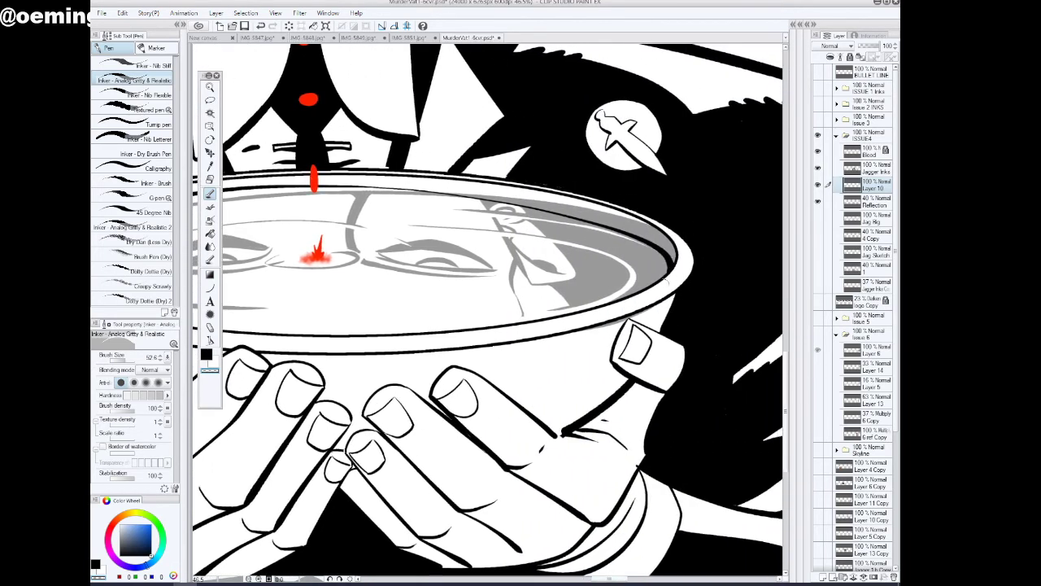
left_click_drag(609, 579, 600, 579)
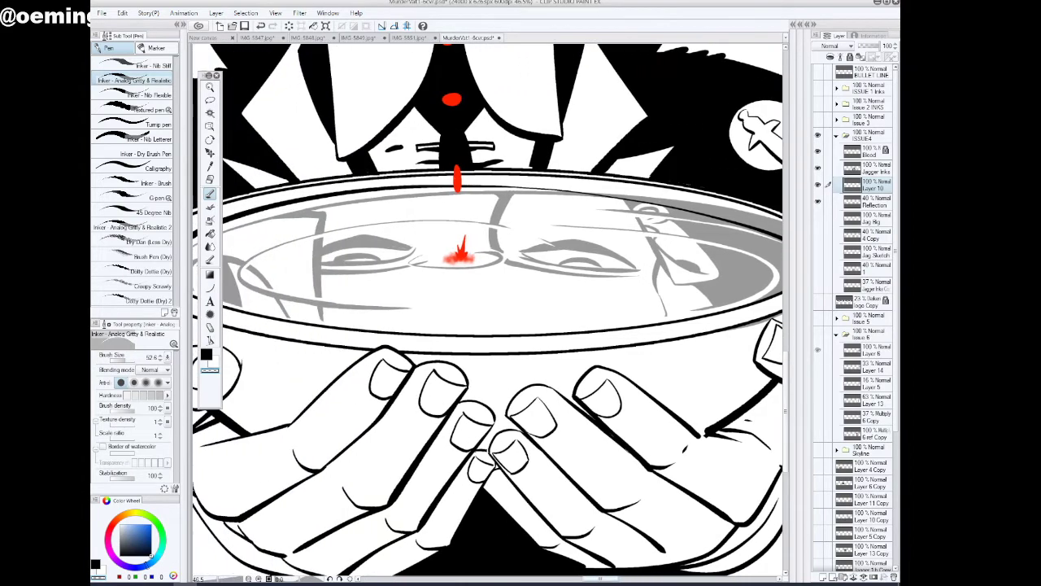
Erase the grey contour line running just below the back rim from the Reflection layer with the transparent pen
left_click(210, 87)
scroll(576, 332, "down", 3)
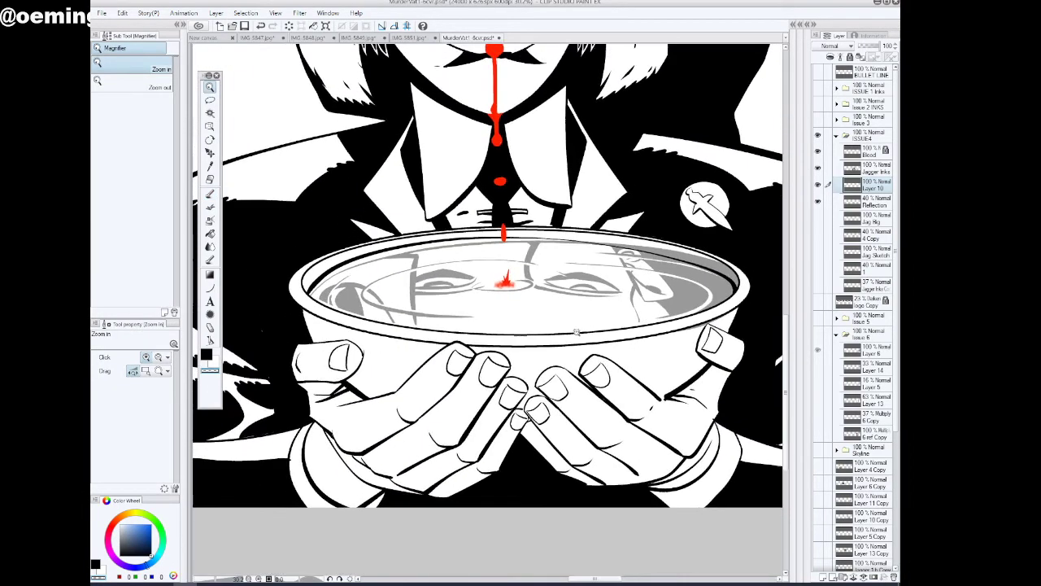
left_click(349, 302)
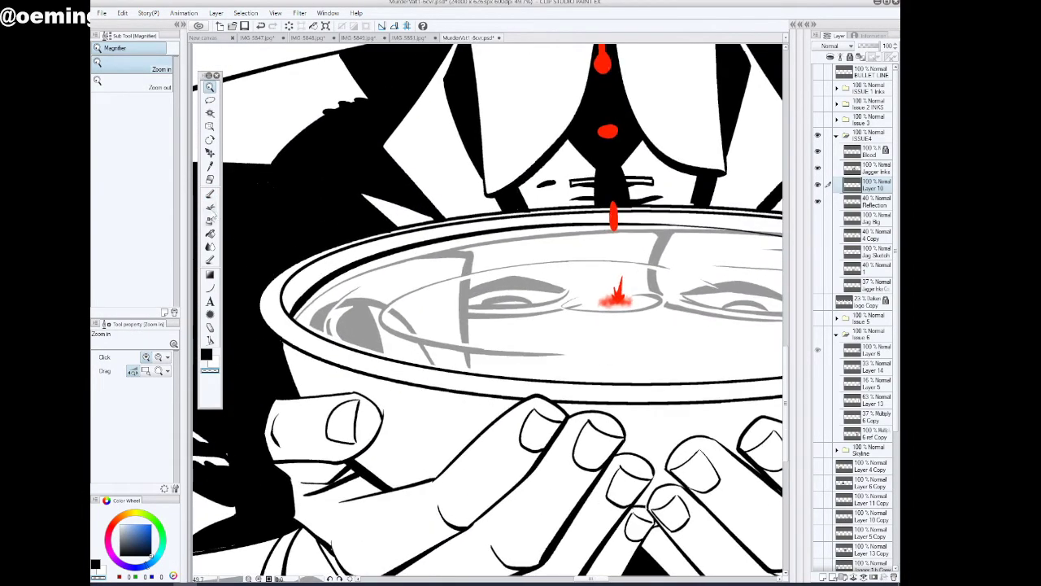
left_click(210, 192)
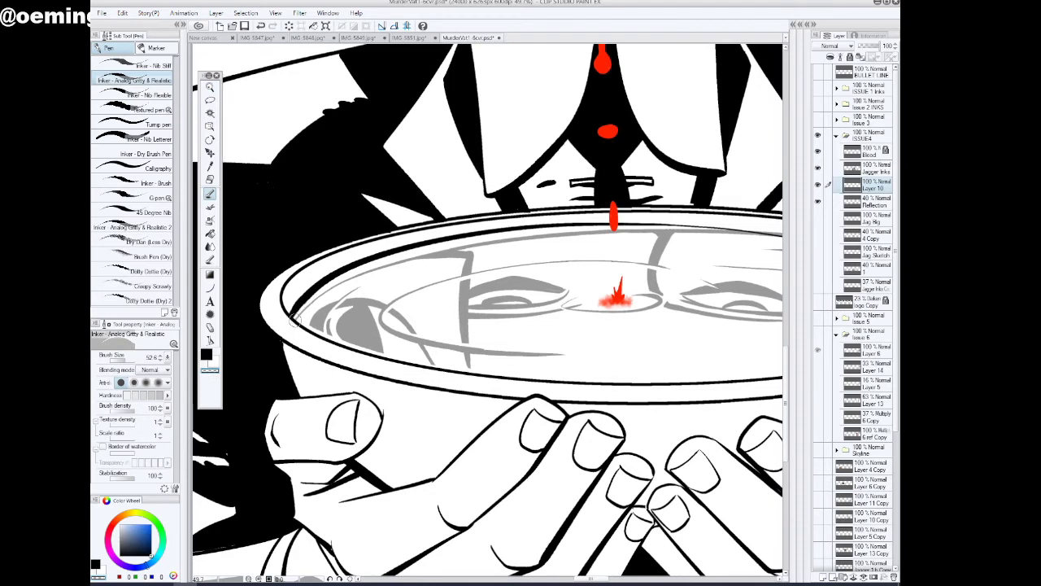
left_click(873, 171)
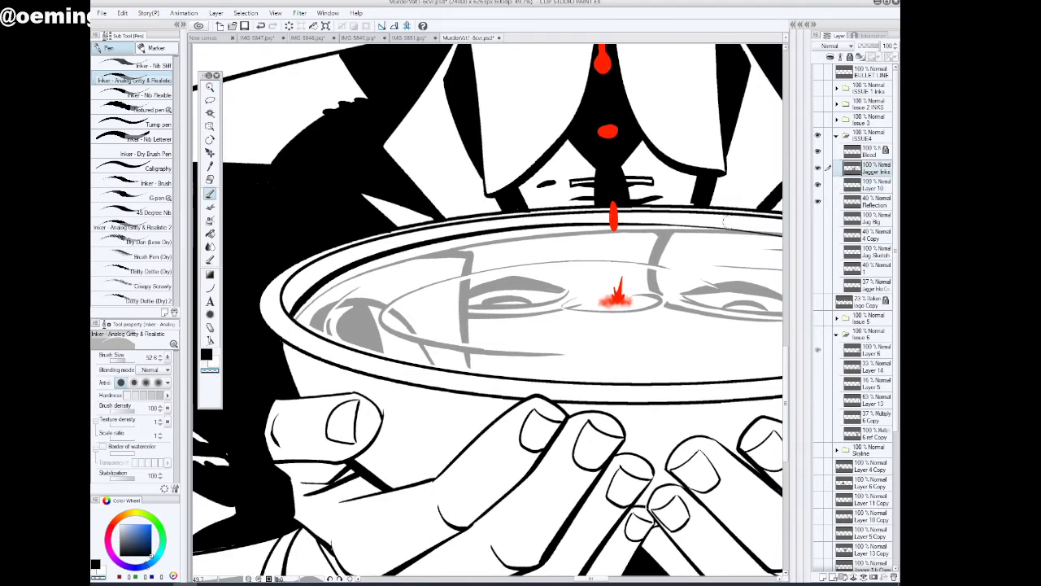
left_click(873, 205)
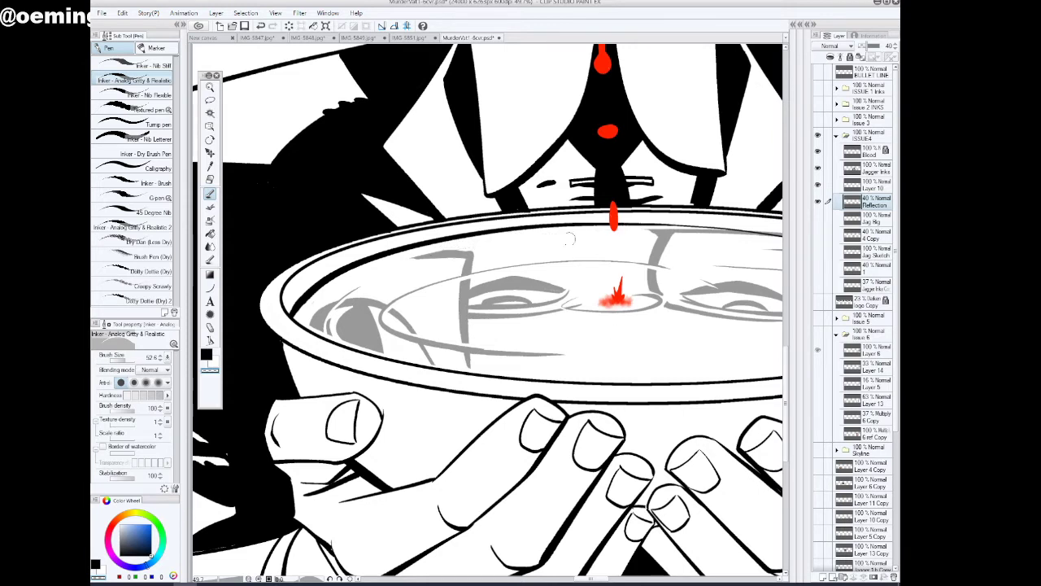
left_click_drag(593, 579, 602, 579)
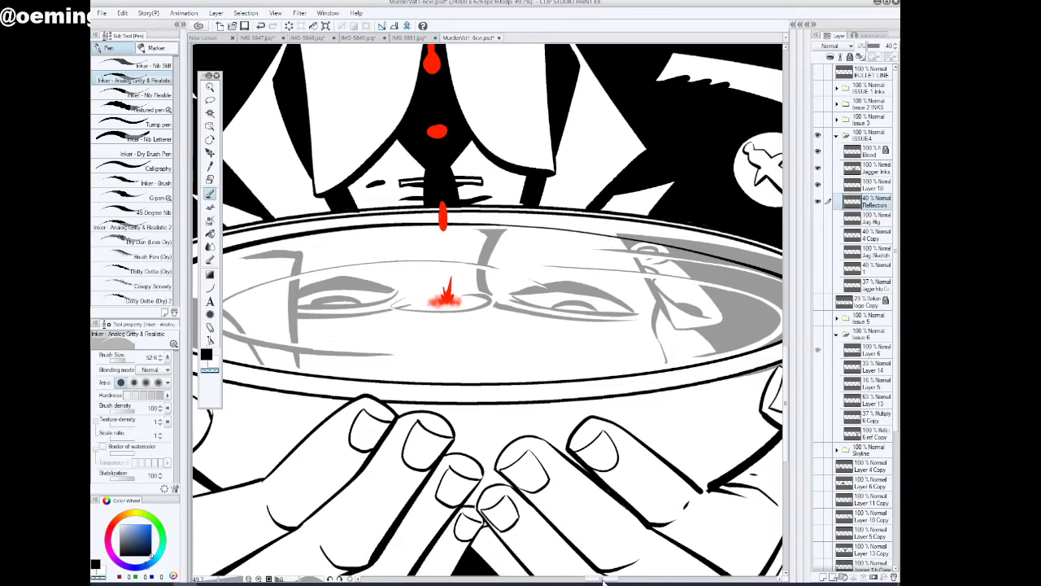
Clear the grey band between the bowl's rim and the new inner line near the dagger badge with a transparent fill on the Reflection layer
left_click_drag(605, 582, 614, 582)
left_click(210, 233)
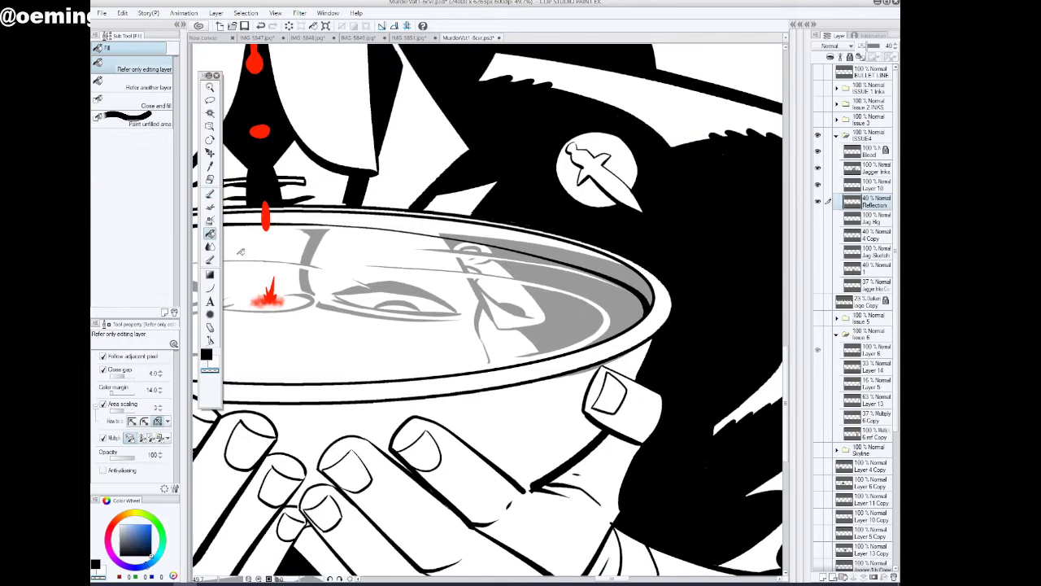
left_click(550, 253)
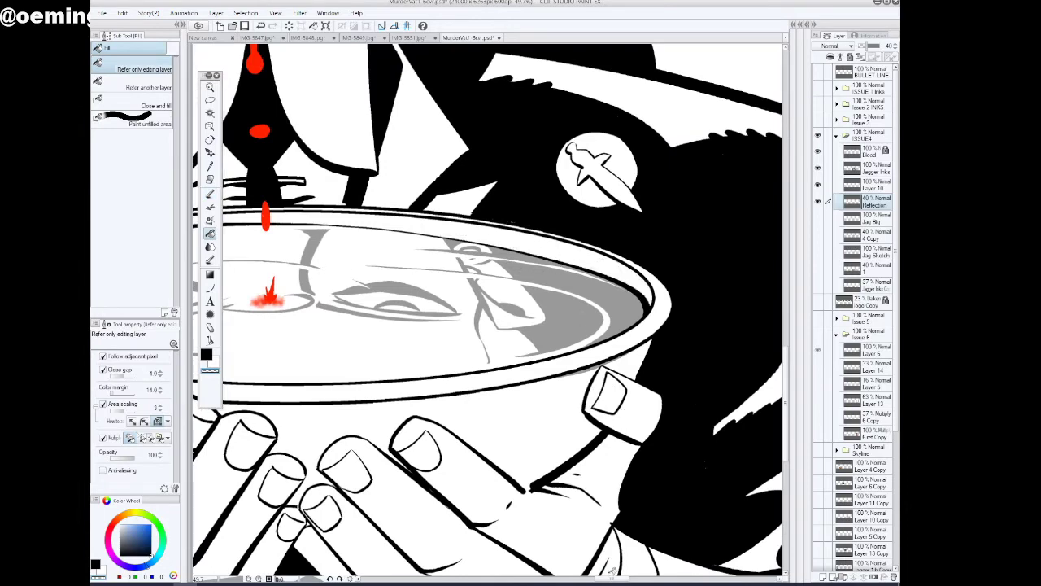
left_click_drag(620, 582, 619, 581)
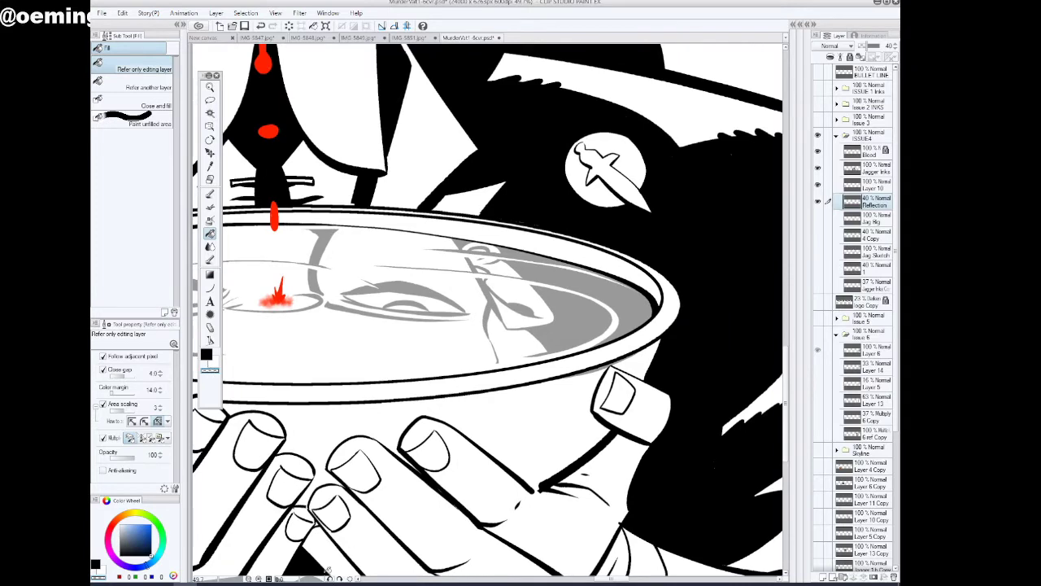
left_click_drag(303, 579, 294, 580)
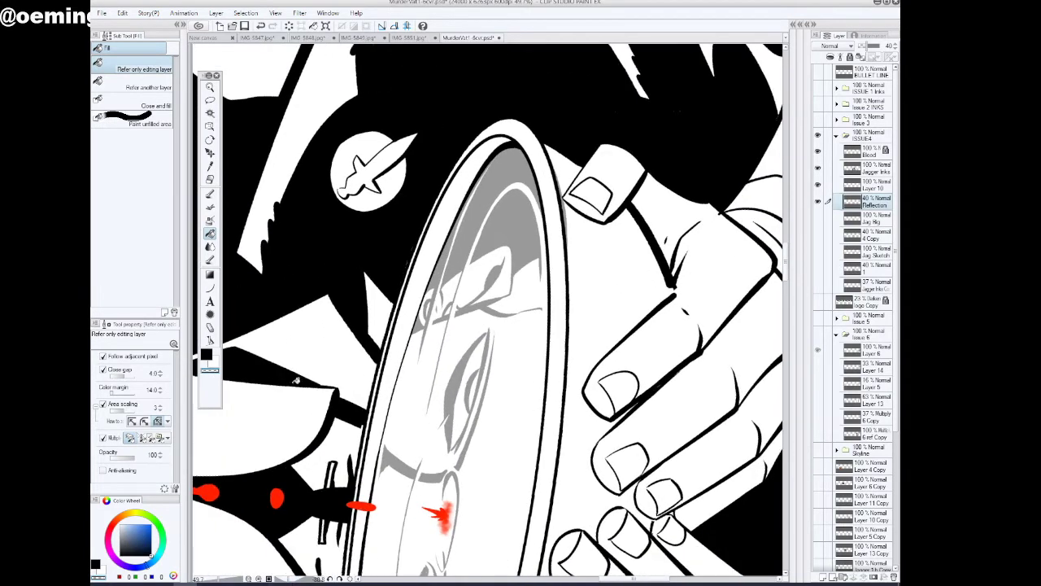
Cut a thin light streak through the grey shading at the dagger-badge end of the Reflection layer with the transparent pen
left_click(210, 195)
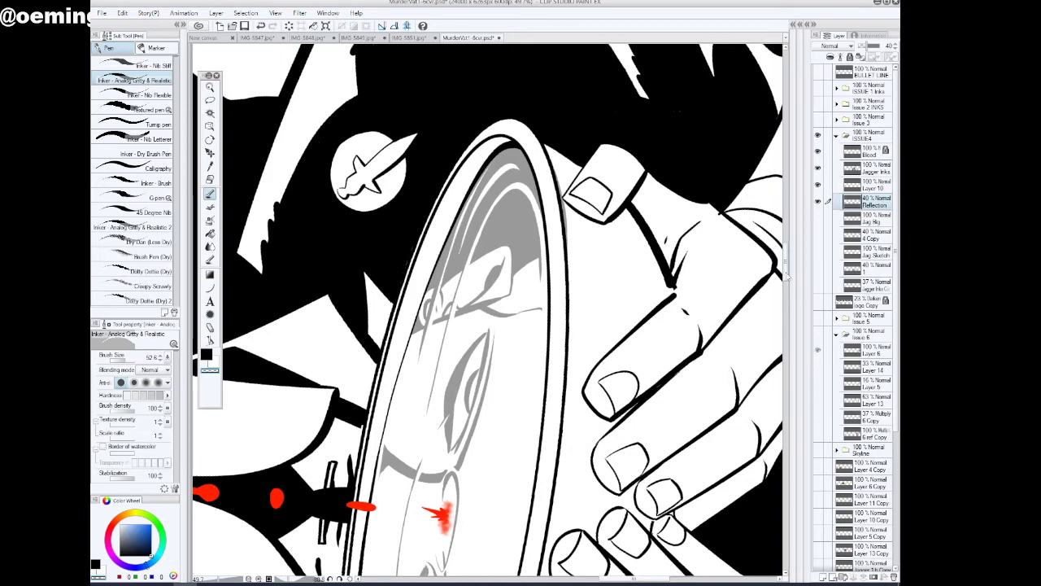
scroll(787, 285, "down", 3)
scroll(787, 286, "down", 5)
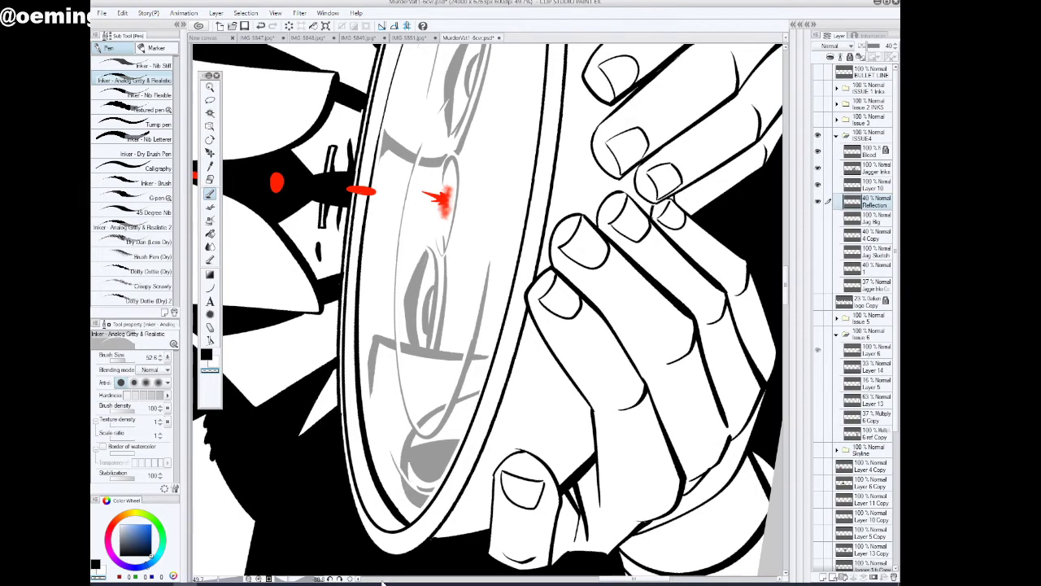
Examine the bowl's reflection and inner rim line along their full length, close up and rotated, then with the figure upright
left_click_drag(630, 579, 619, 579)
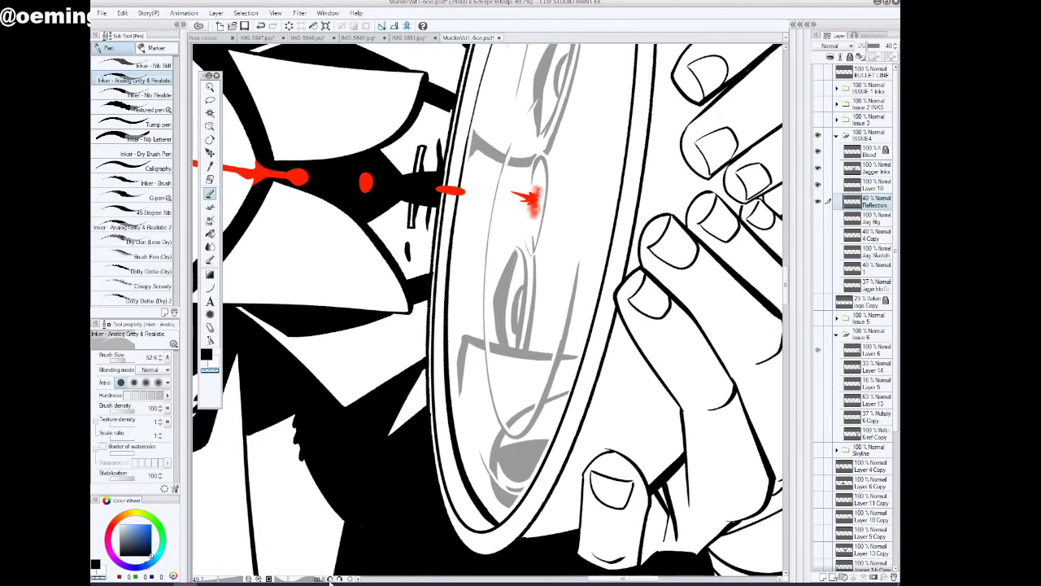
left_click(329, 579)
left_click(329, 579)
left_click(329, 579)
left_click(329, 579)
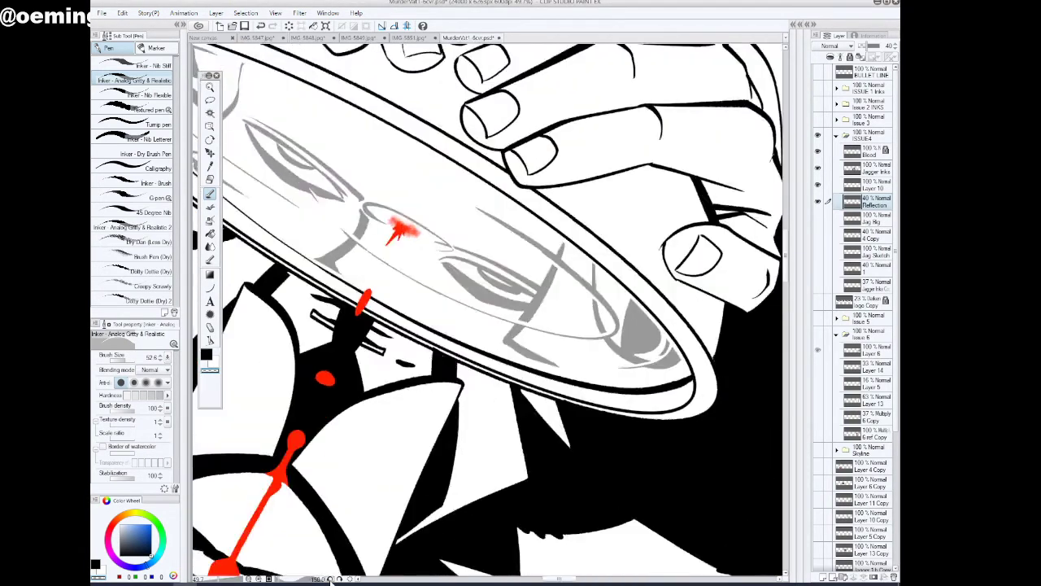
left_click(330, 580)
left_click(329, 579)
left_click_drag(549, 580, 525, 580)
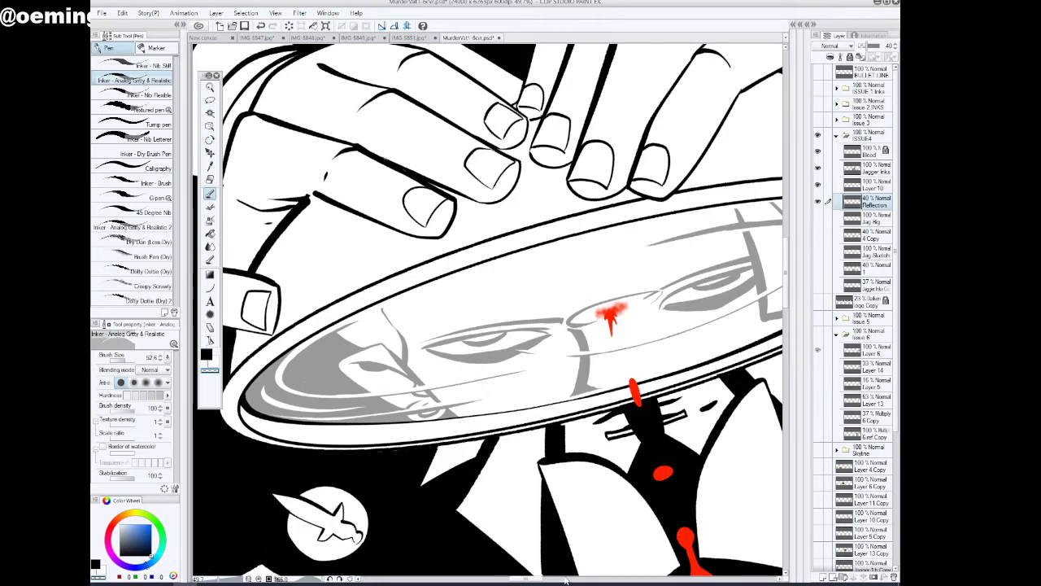
left_click_drag(540, 580, 542, 582)
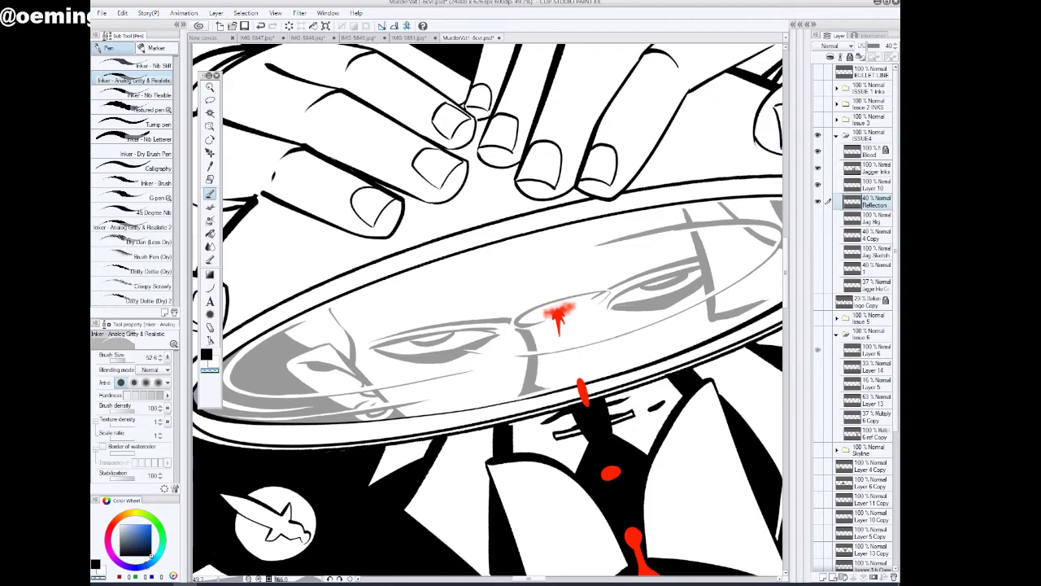
left_click_drag(529, 582, 531, 582)
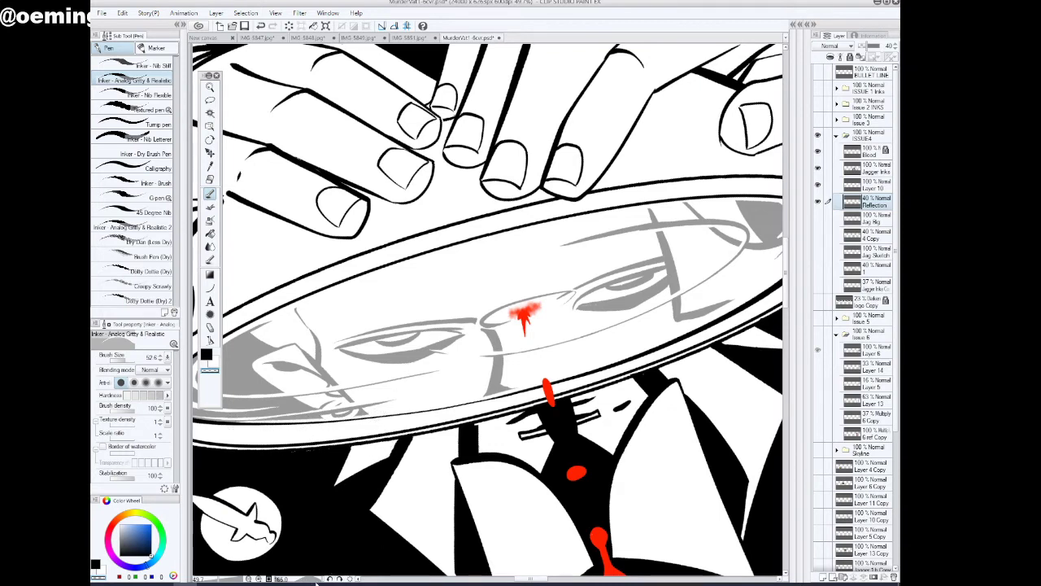
left_click_drag(316, 581, 301, 583)
left_click(210, 88)
left_click_drag(450, 338, 496, 401)
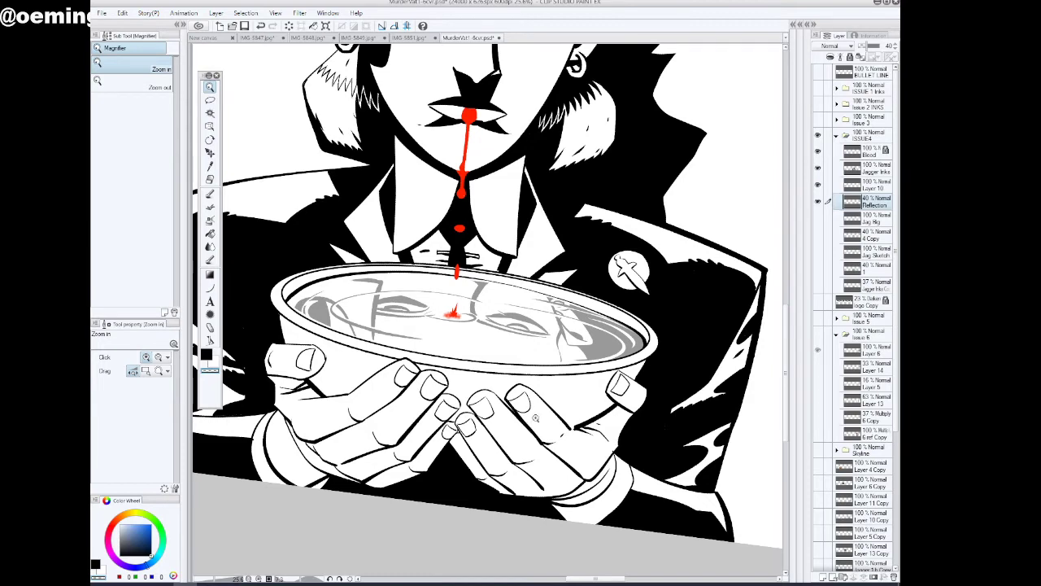
left_click(340, 579)
left_click(340, 580)
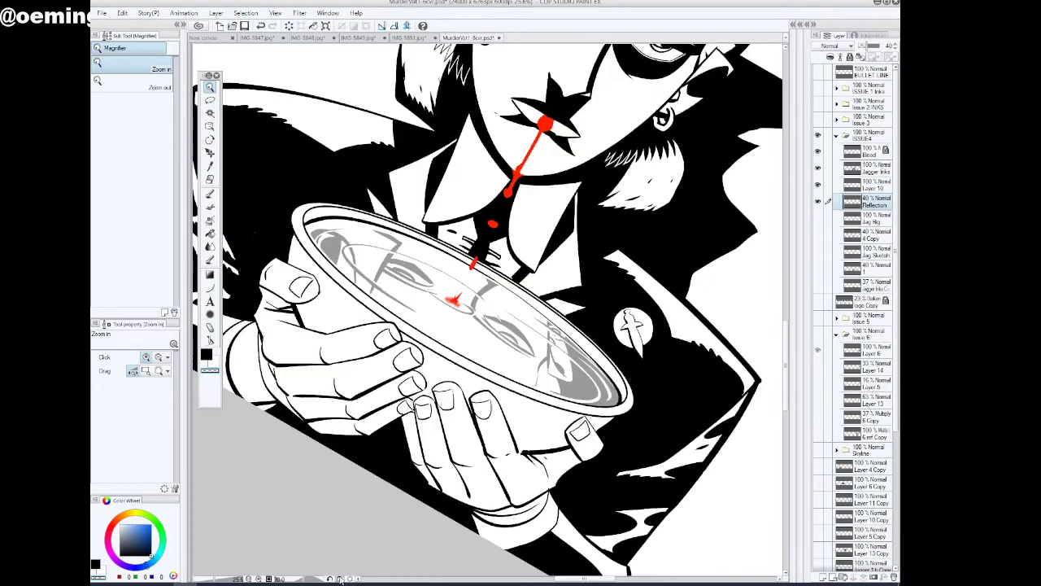
left_click(340, 579)
left_click_drag(632, 441, 660, 432)
key("p")
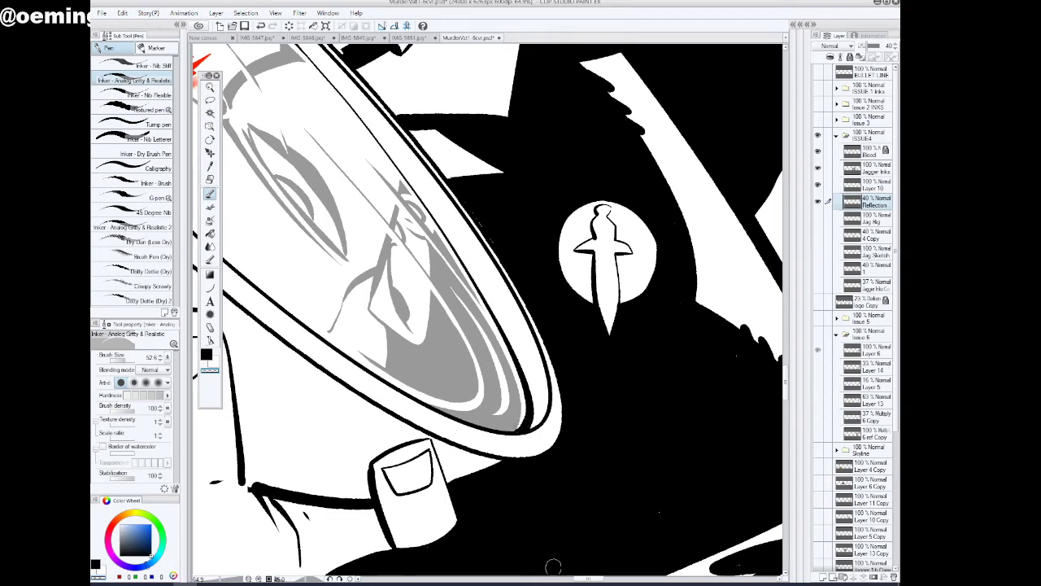
left_click_drag(329, 579, 596, 579)
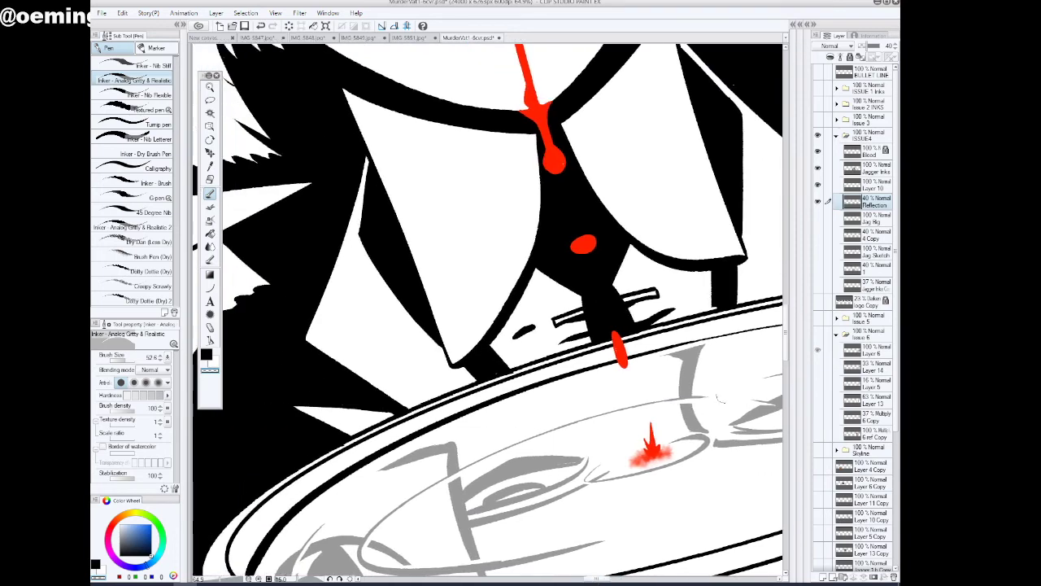
left_click_drag(786, 329, 786, 348)
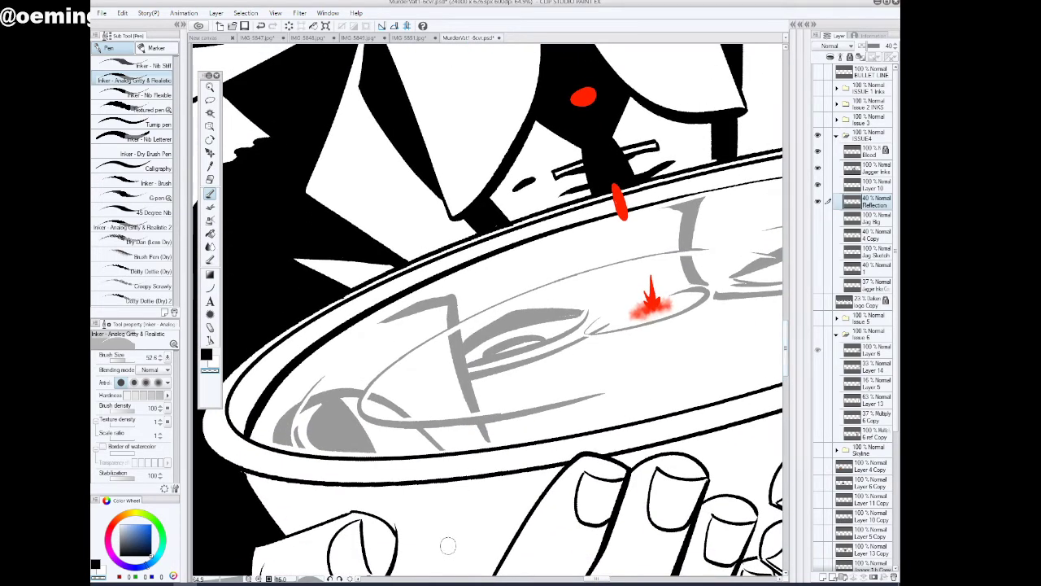
left_click(209, 86)
scroll(535, 352, "down", 5)
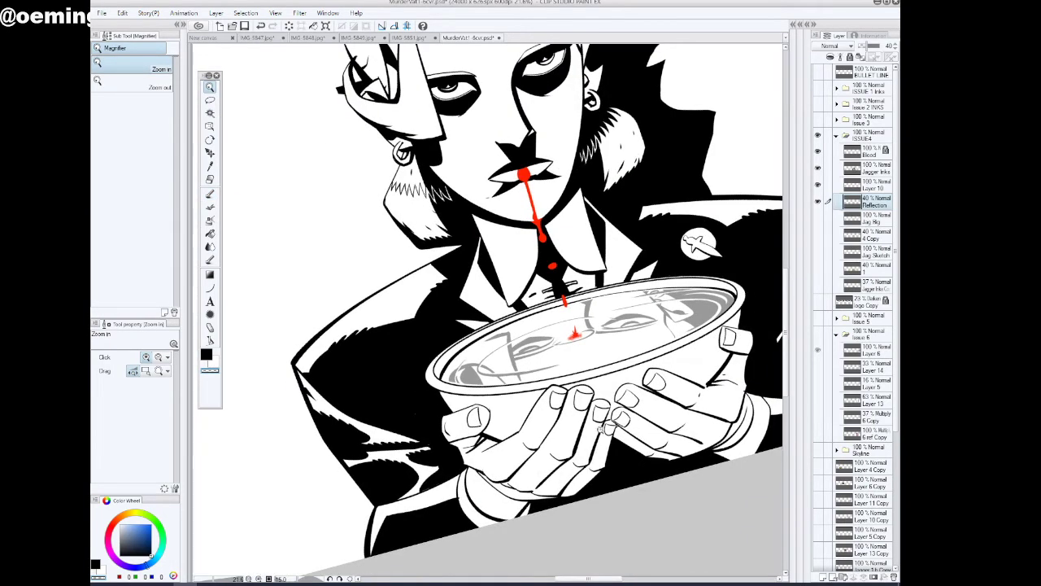
left_click(340, 578)
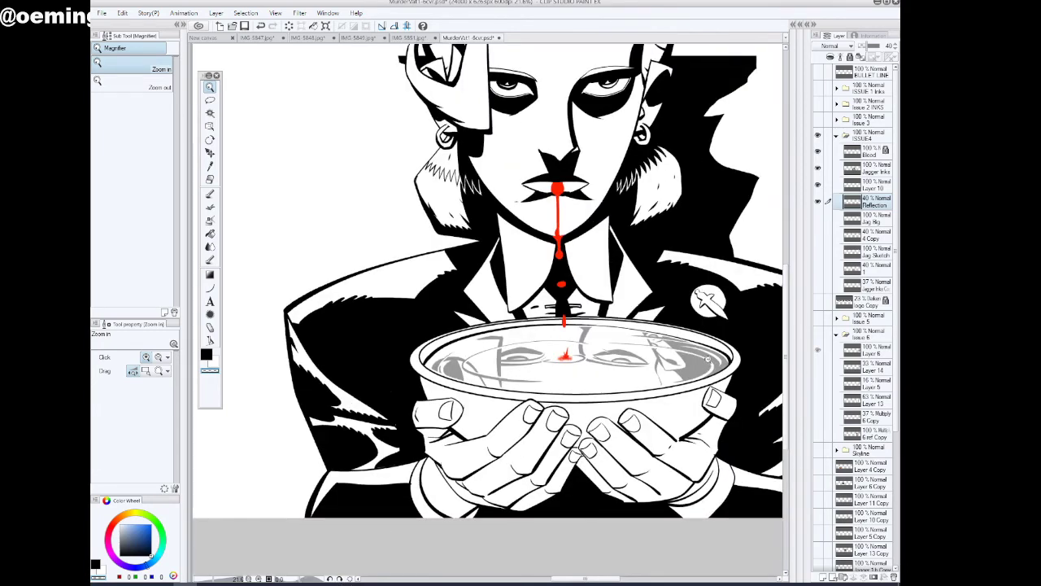
Set the Reflection layer's opacity to 100% and hide the layer
left_click_drag(879, 49, 893, 48)
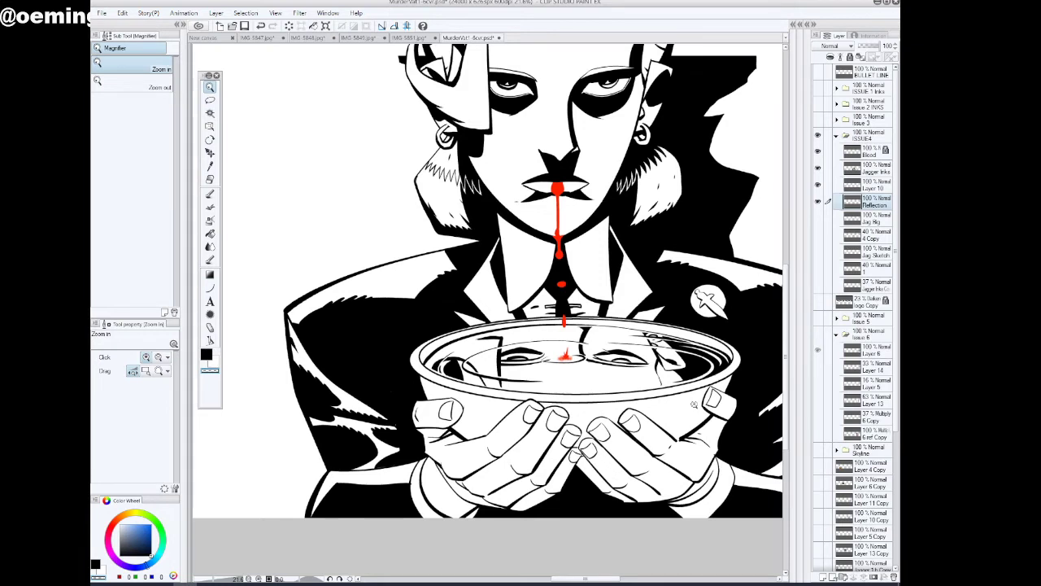
left_click(210, 233)
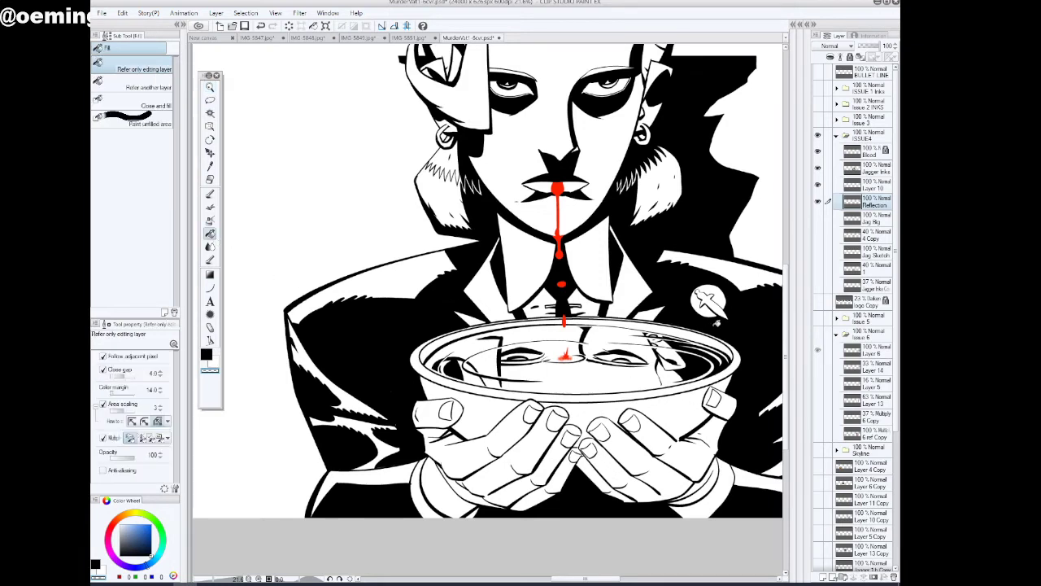
left_click(817, 201)
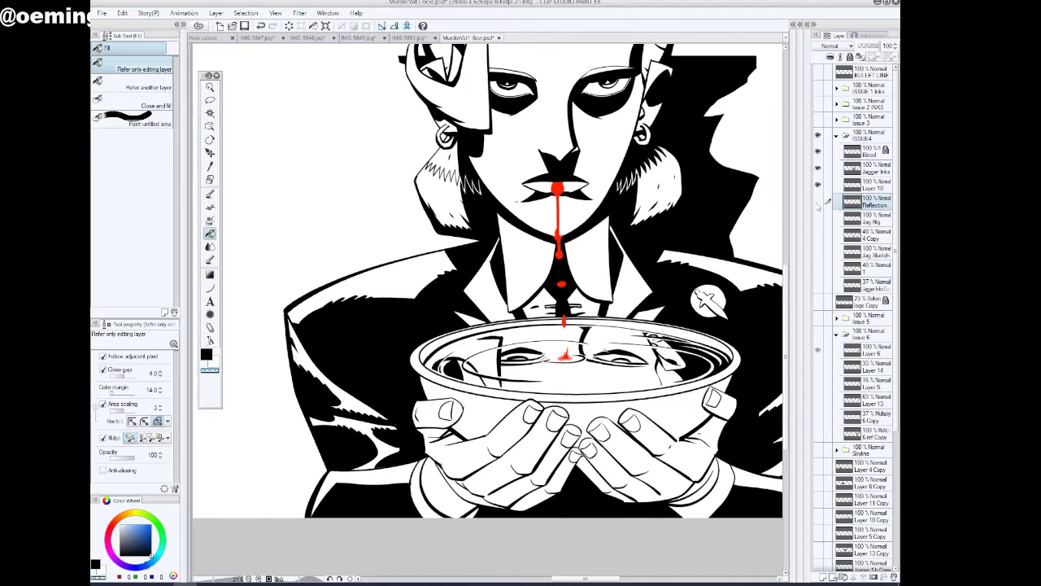
left_click(817, 201)
left_click(818, 201)
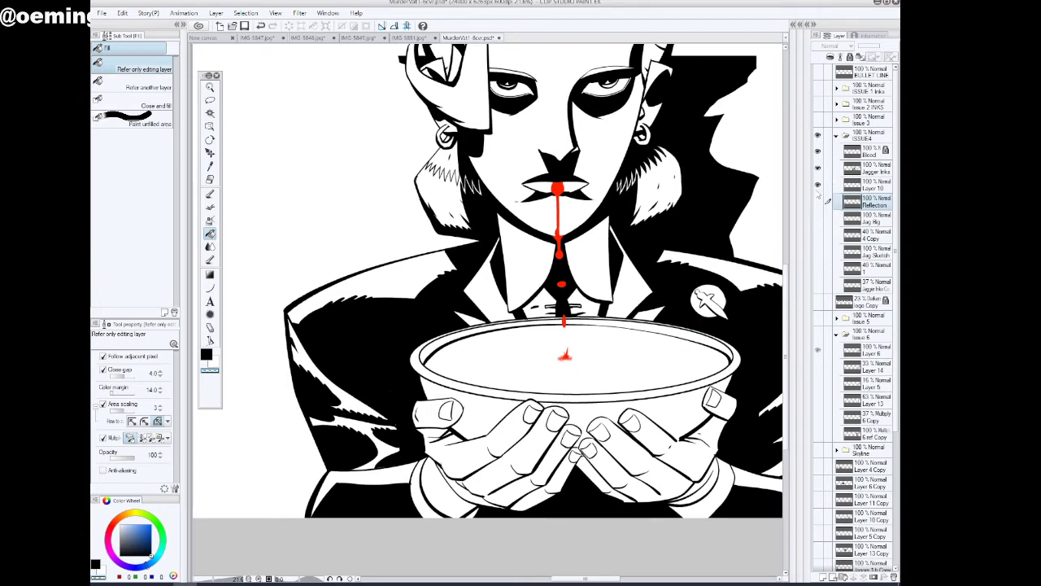
On Layer 10, lasso the part of the inner rim line from the blood drip to the dagger-badge end and delete it
left_click(818, 185)
left_click(818, 185)
left_click(874, 186)
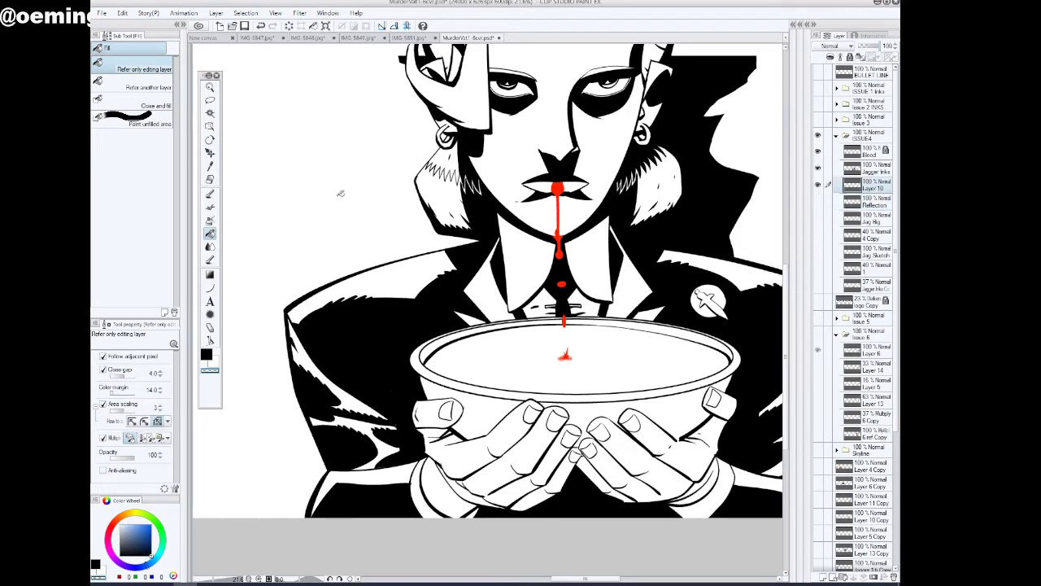
left_click(330, 579)
left_click(330, 579)
left_click(331, 579)
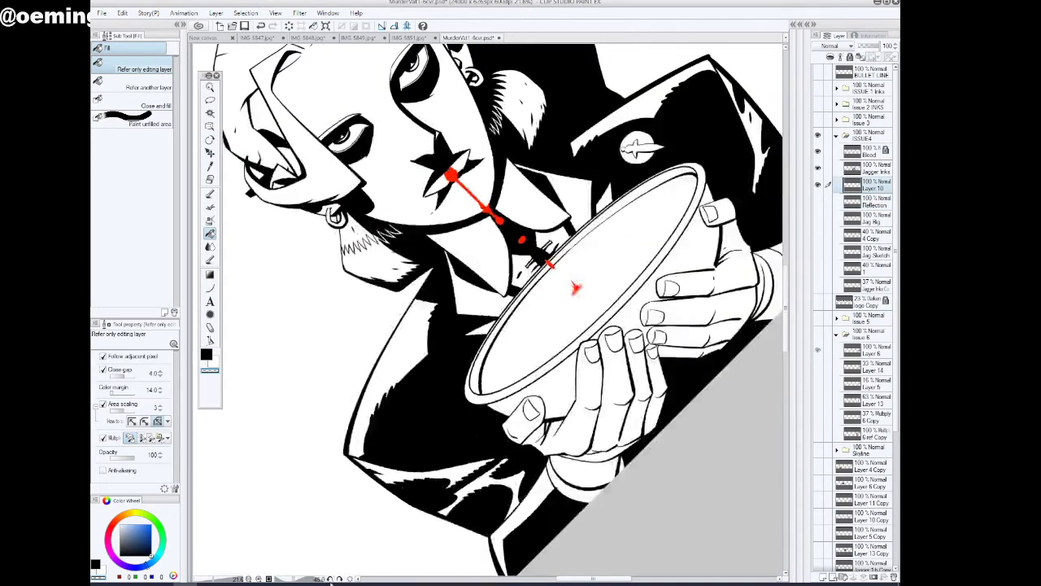
left_click(331, 579)
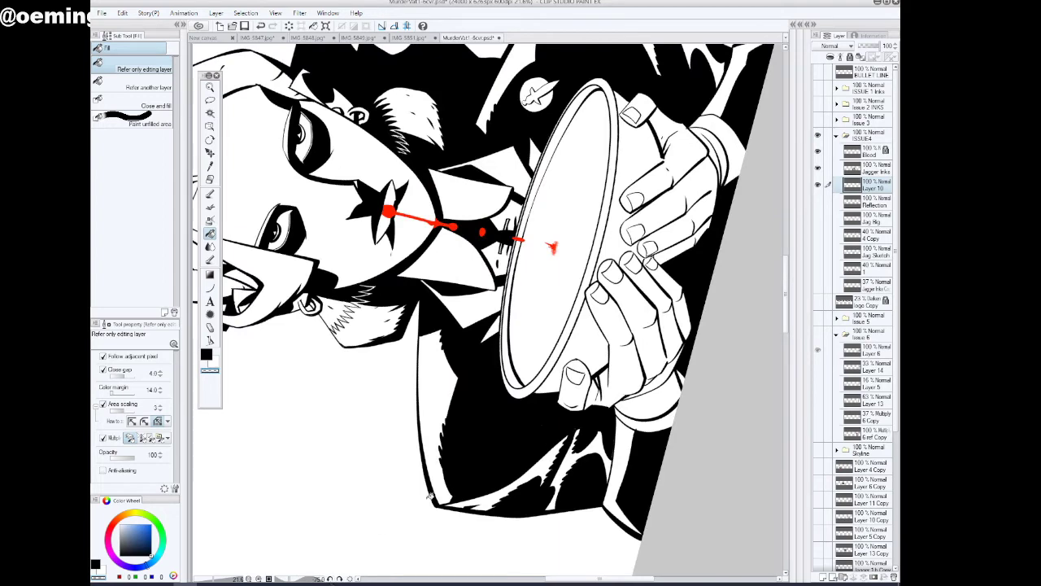
scroll(350, 260, "up", 5)
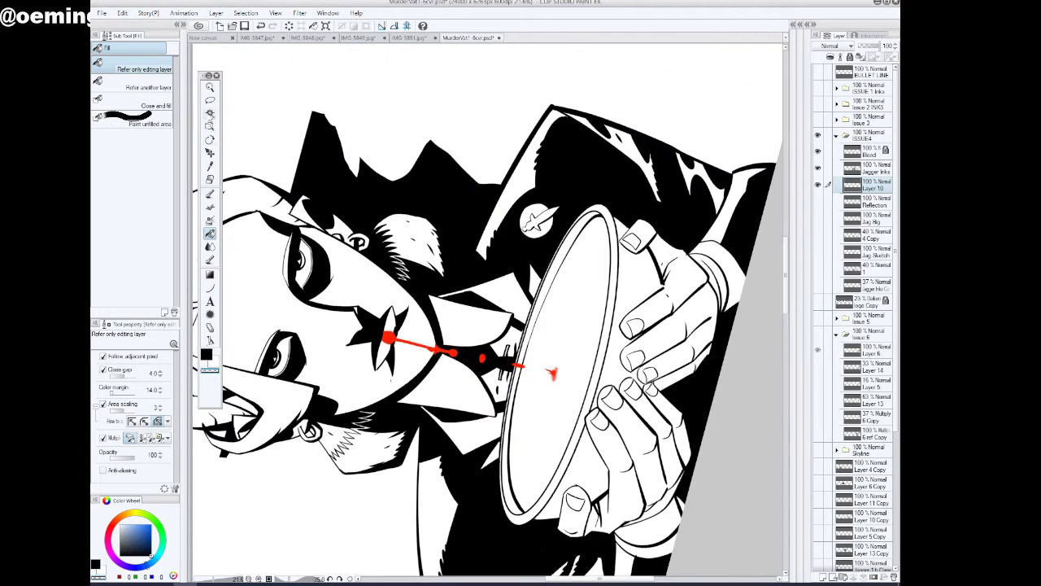
left_click(210, 99)
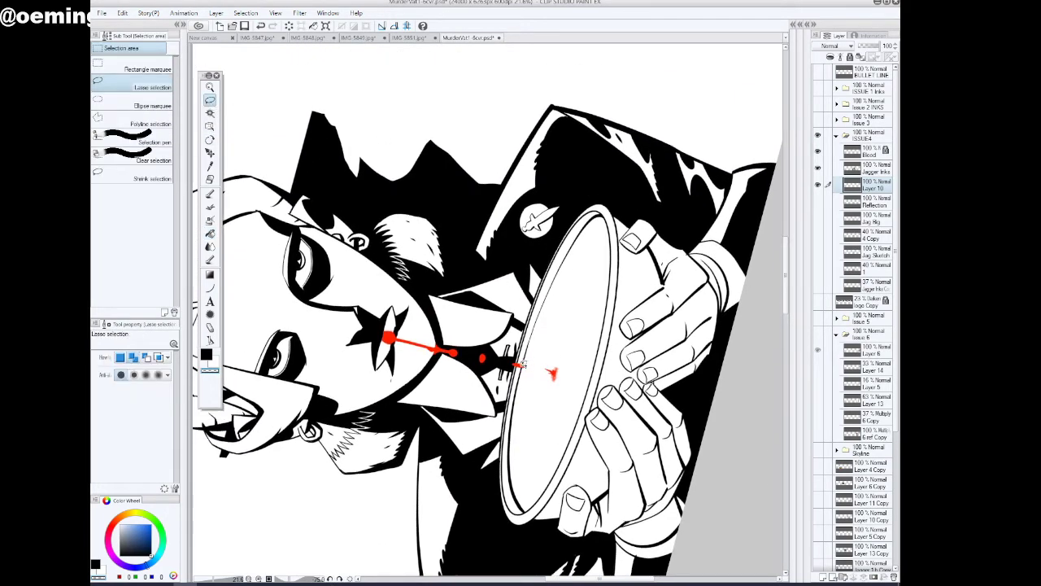
mouse_move(523, 364)
left_mouse_down()
mouse_move(551, 235)
mouse_move(617, 189)
mouse_move(604, 296)
mouse_move(538, 368)
left_mouse_up()
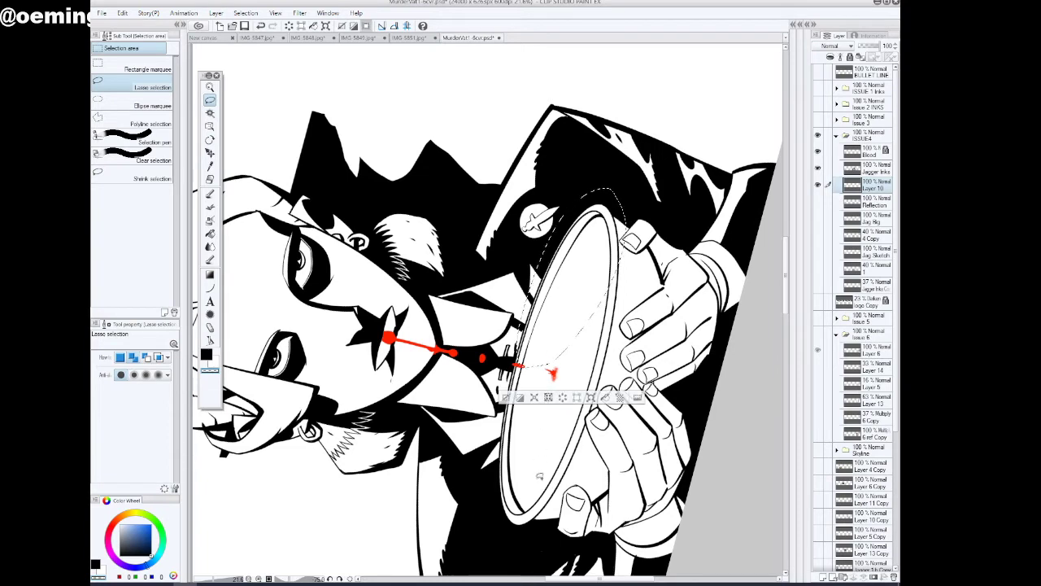
left_click(562, 397)
left_click(506, 398)
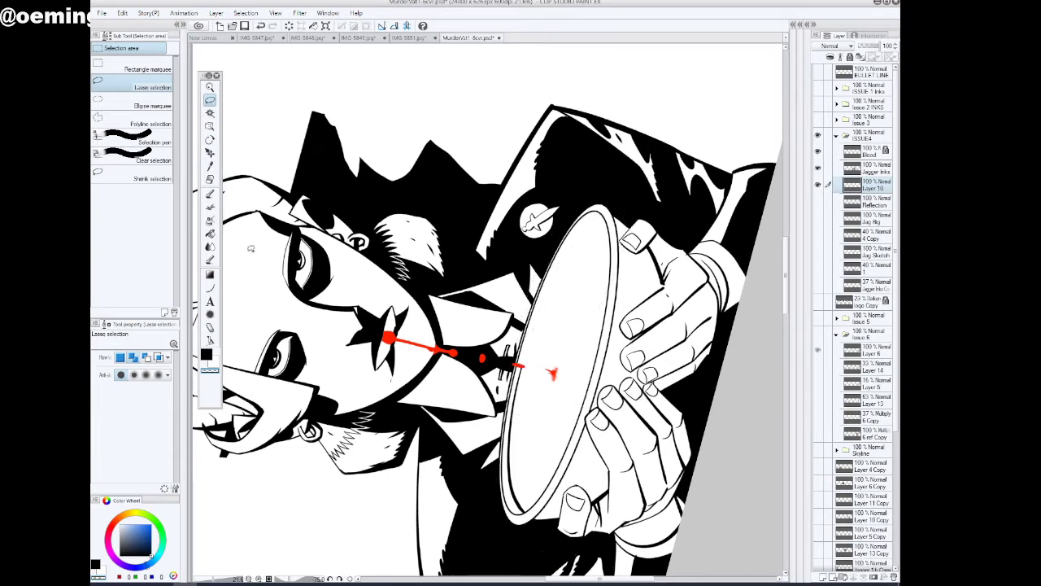
Ink a new inner rim line from the blood drip around the dagger-badge end of the bowl, undoing the stroke that misses
left_click(210, 193)
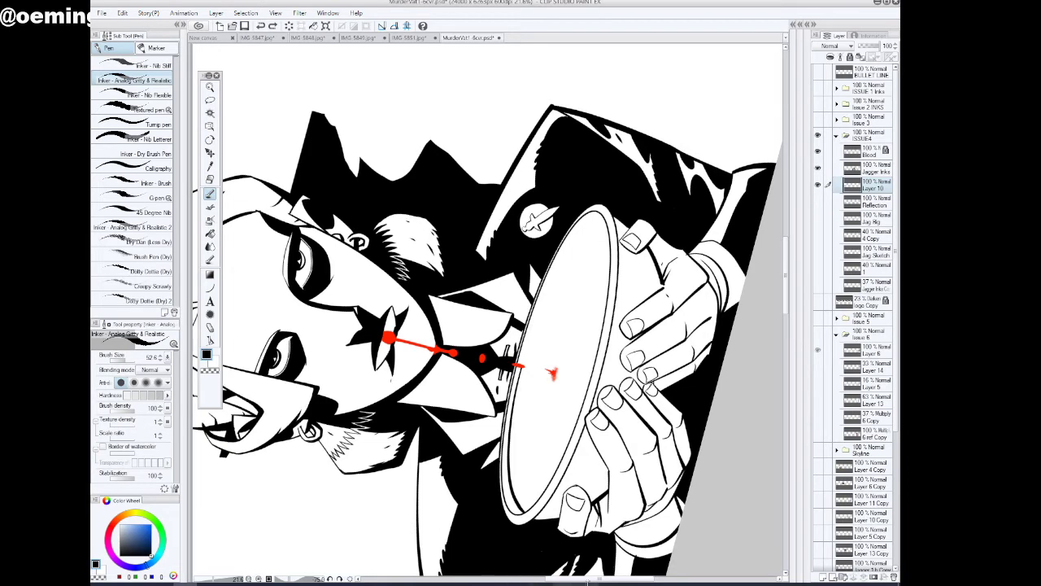
left_click_drag(587, 579, 612, 579)
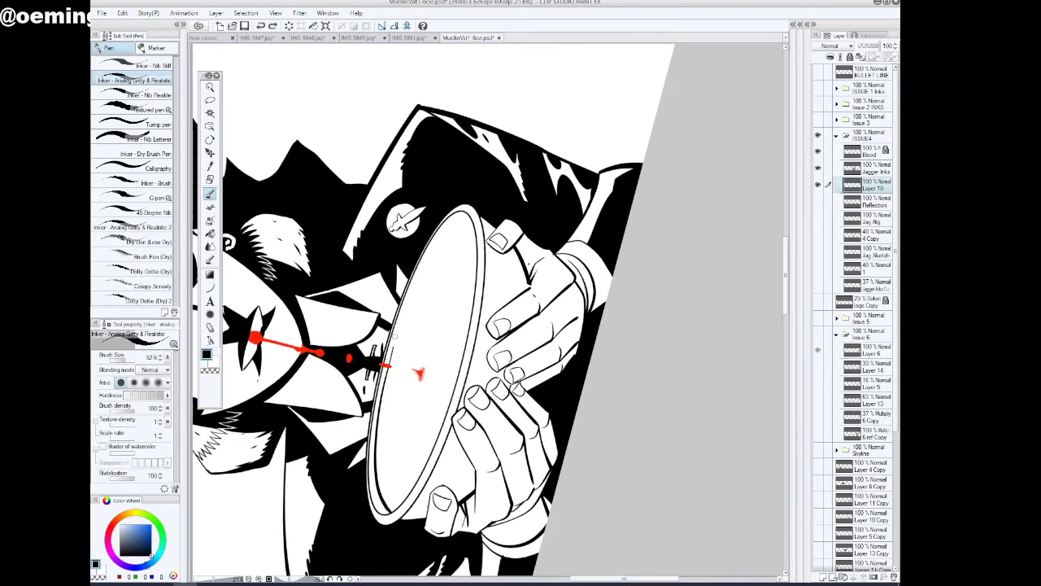
left_click_drag(394, 340, 411, 280)
key("ctrl+z")
left_click_drag(451, 224, 474, 228)
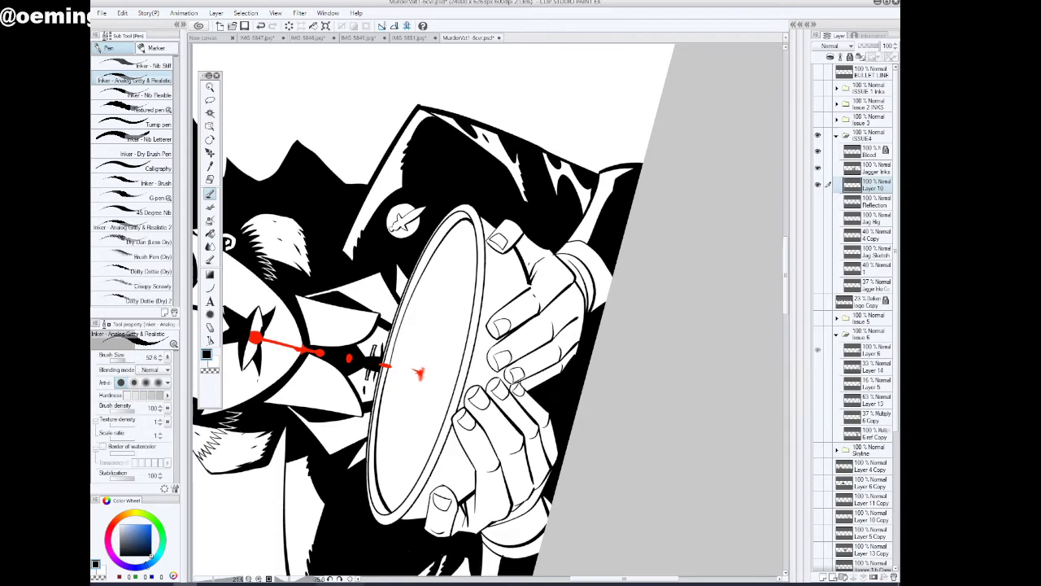
Erase the uneven stretch of the inner rim line beside the blood drip and re-ink it to join both halves
left_click_drag(291, 579, 300, 582)
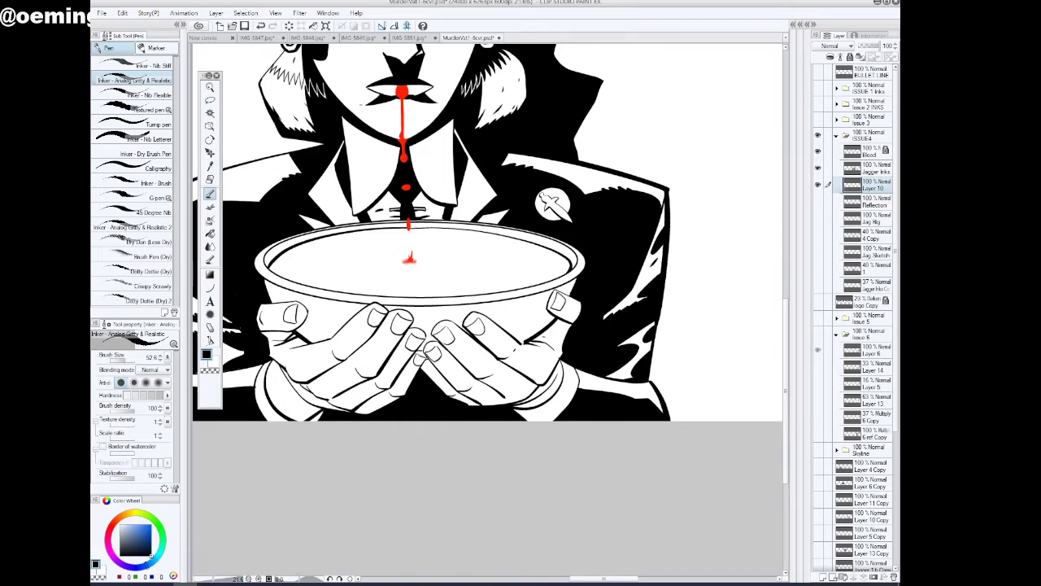
left_click(210, 87)
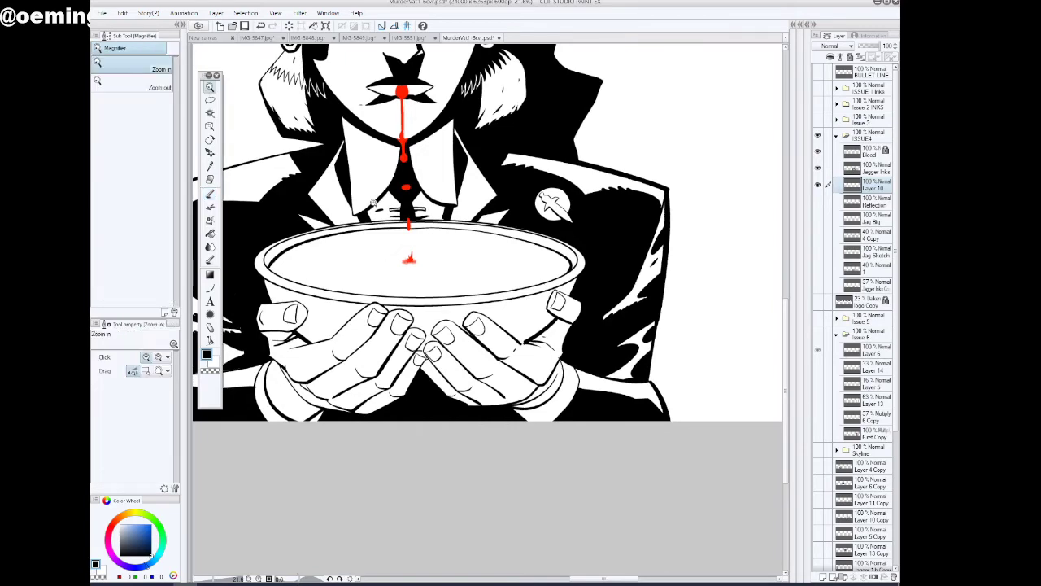
left_click_drag(388, 213, 447, 271)
key("p")
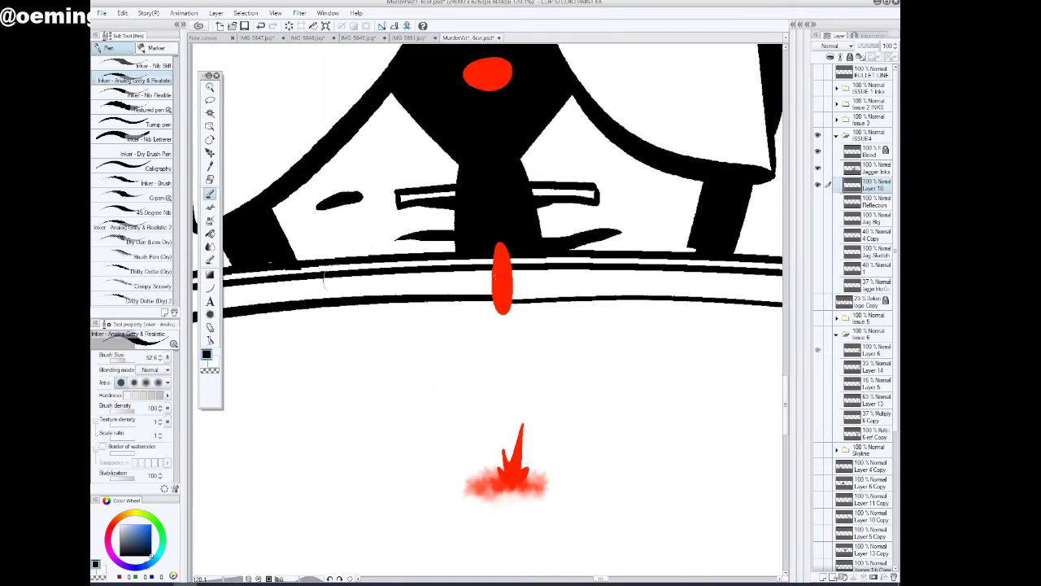
left_click_drag(591, 302, 515, 299)
left_click(209, 354)
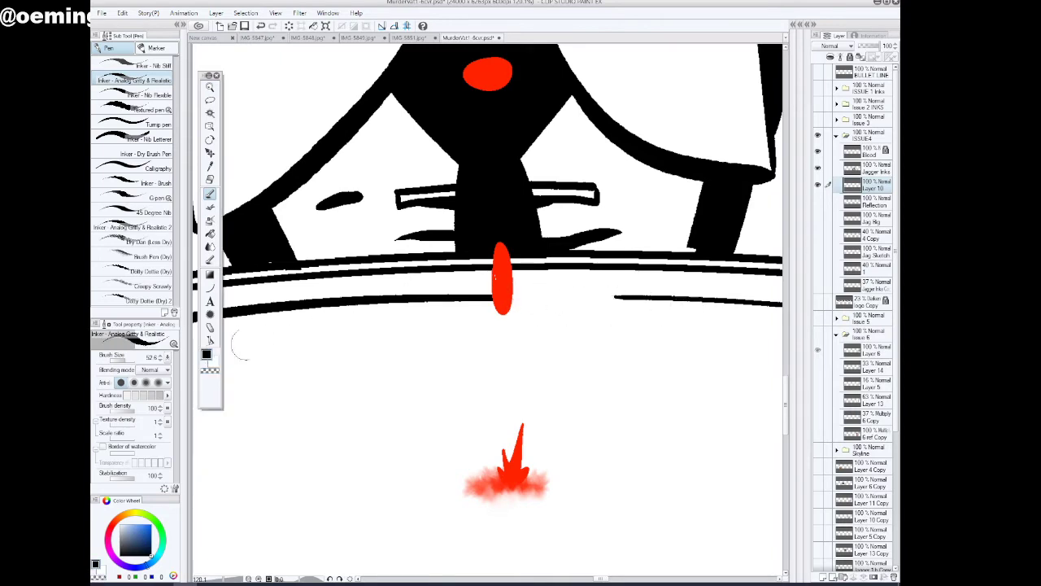
left_click_drag(641, 296, 498, 298)
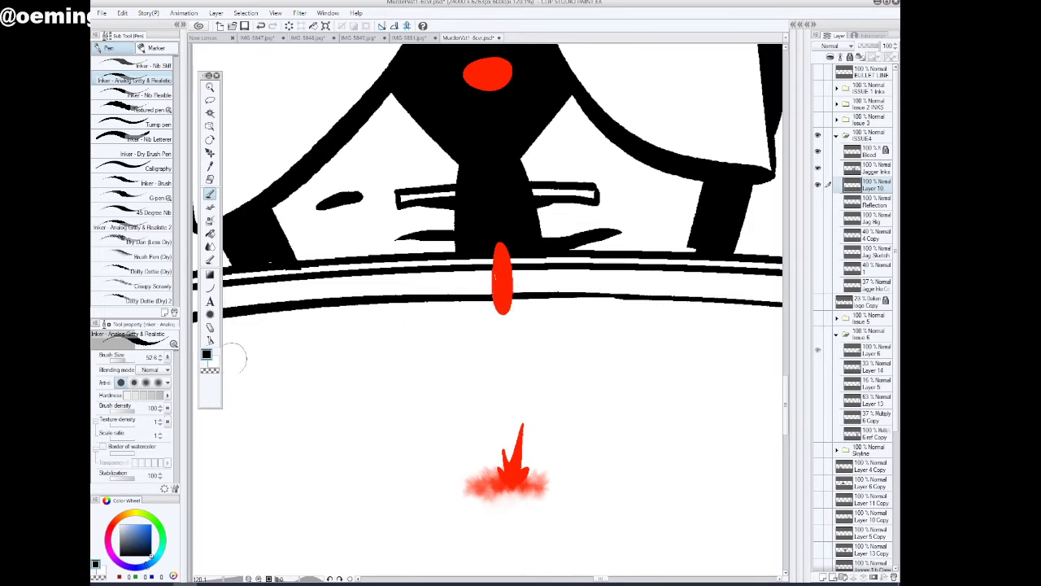
Trim the underside of the re-inked inner rim line beside the blood drip with the transparent pen, and check the whole bowl
left_click(210, 370)
mouse_move(634, 306)
left_mouse_down()
mouse_move(600, 301)
mouse_move(659, 301)
mouse_move(590, 301)
mouse_move(713, 306)
mouse_move(655, 303)
mouse_move(705, 305)
left_mouse_up()
left_click(210, 87)
left_click_drag(621, 322, 604, 377)
left_click_drag(603, 425, 597, 453)
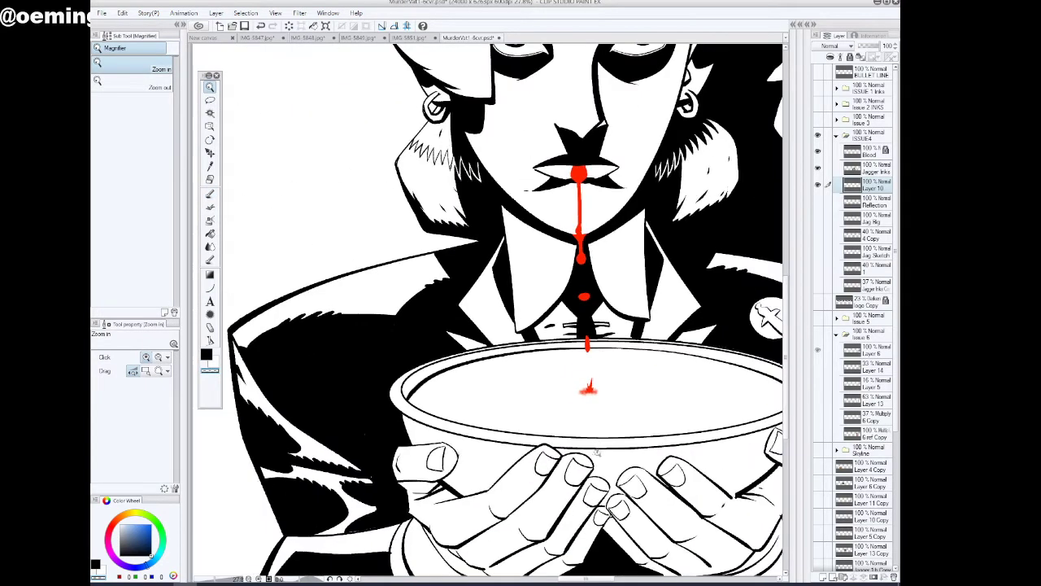
left_click_drag(590, 578, 602, 577)
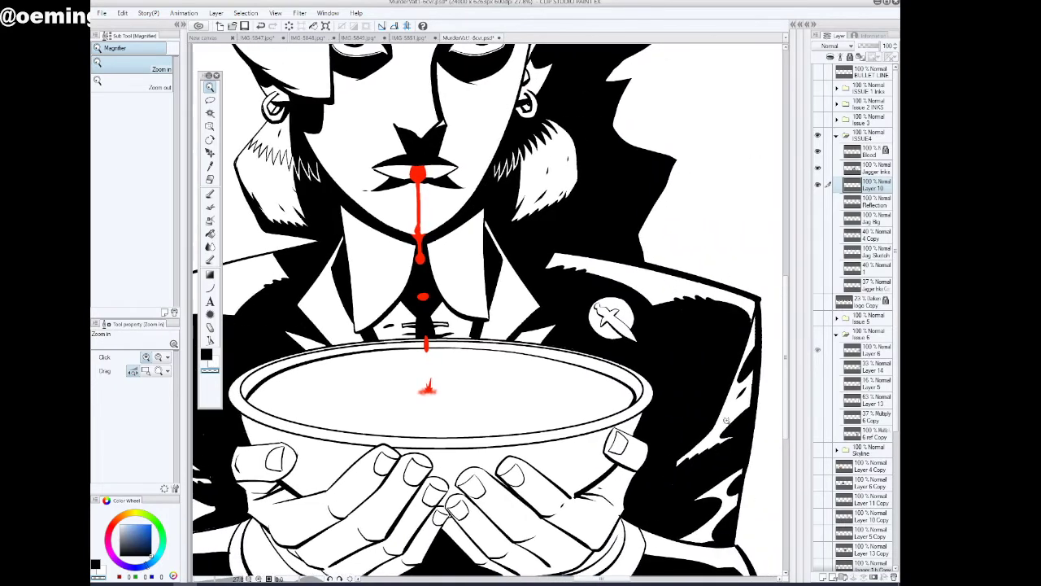
Merge the Jagger Inks layer down into Layer 10 and toggle the merged layer's visibility to check its contents
left_click(818, 169)
left_click(818, 169)
left_click(870, 169)
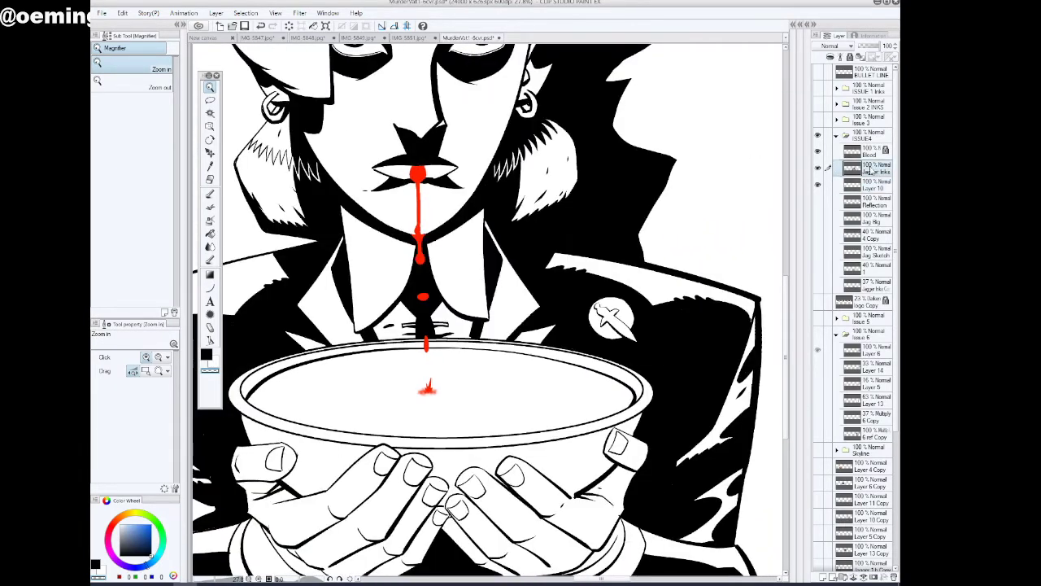
key("ctrl+e")
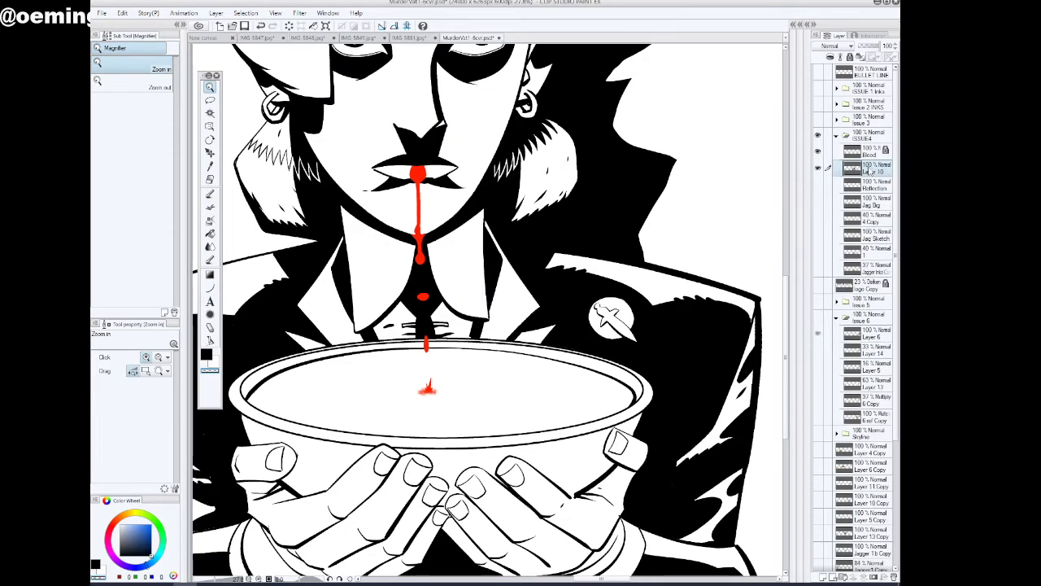
left_click(818, 169)
left_click(819, 170)
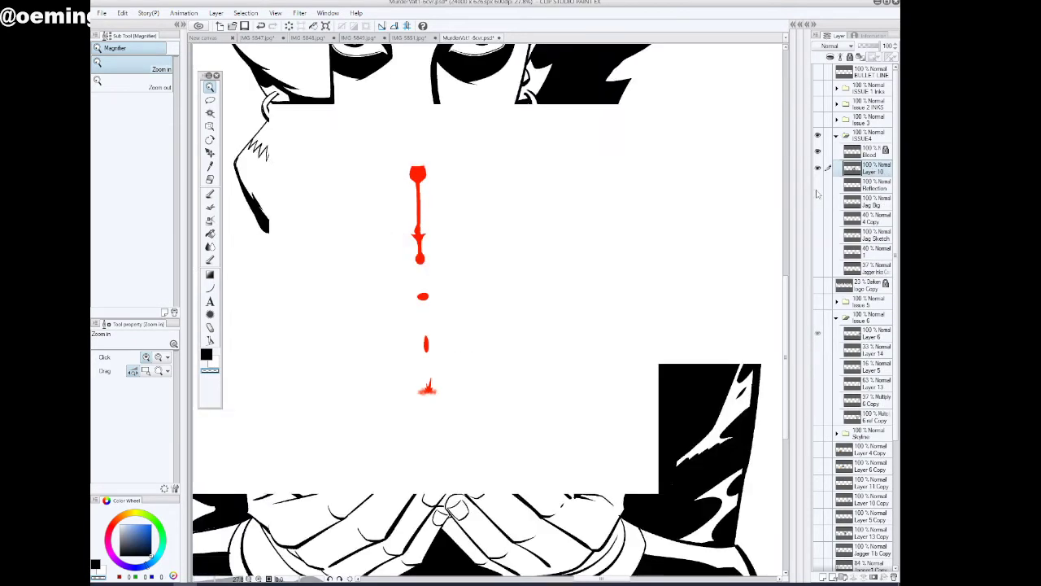
Show the Reflection layer in the ISSUE4 folder and lower its opacity to 26%
left_click(818, 186)
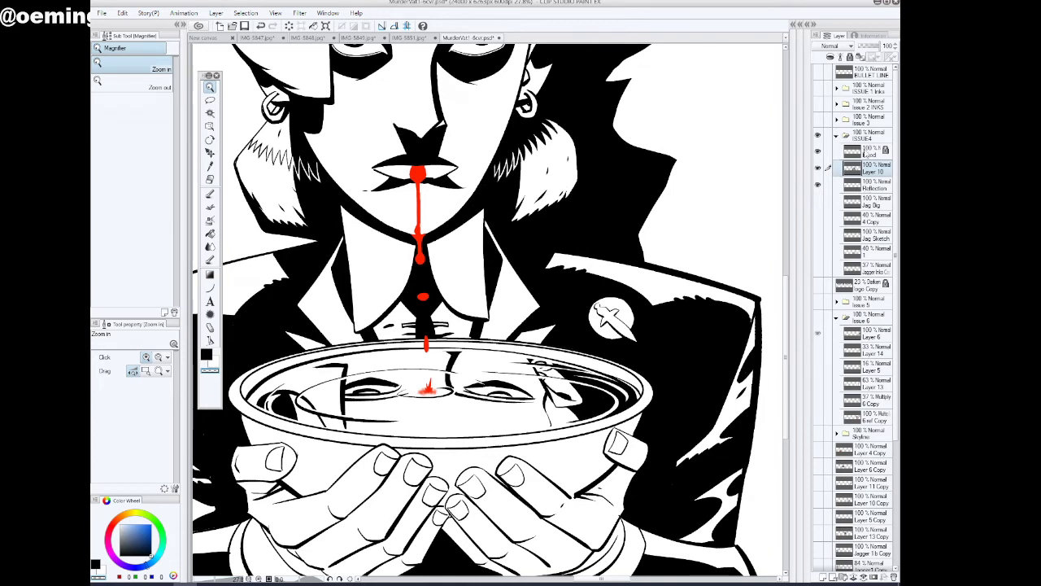
left_click(869, 186)
left_click(874, 48)
left_click_drag(872, 49, 867, 47)
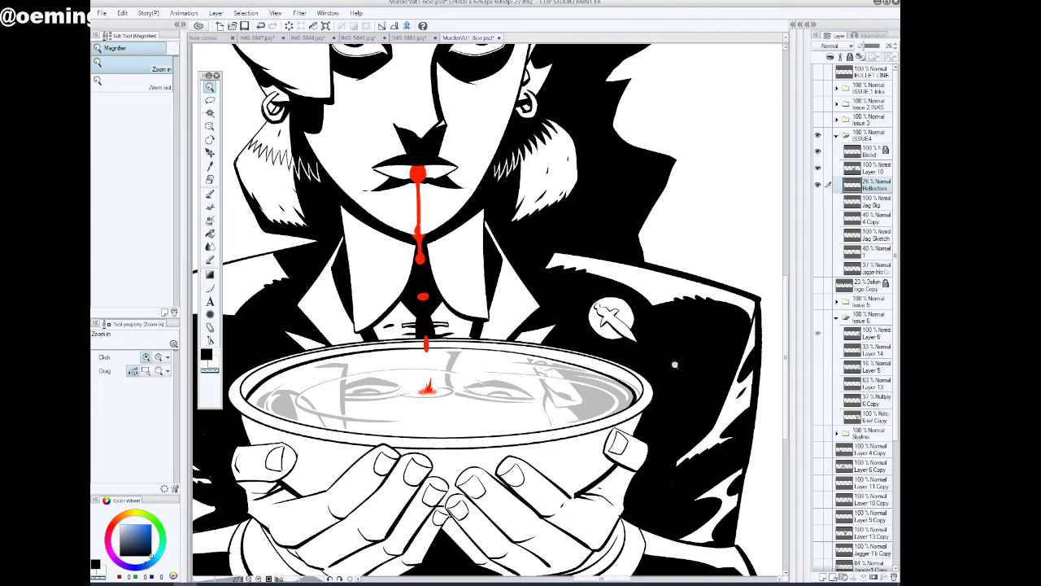
On the Reflection layer, auto-select the open liquid area inside the bowl, hide the selection outline, and ready the Inker pen in black
left_click_drag(299, 419, 275, 376)
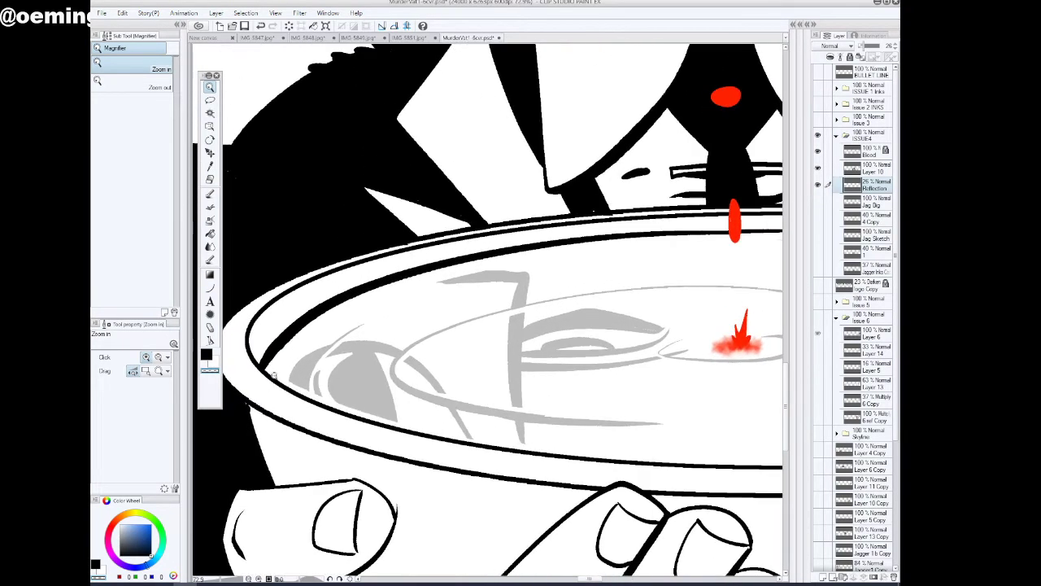
left_click(211, 234)
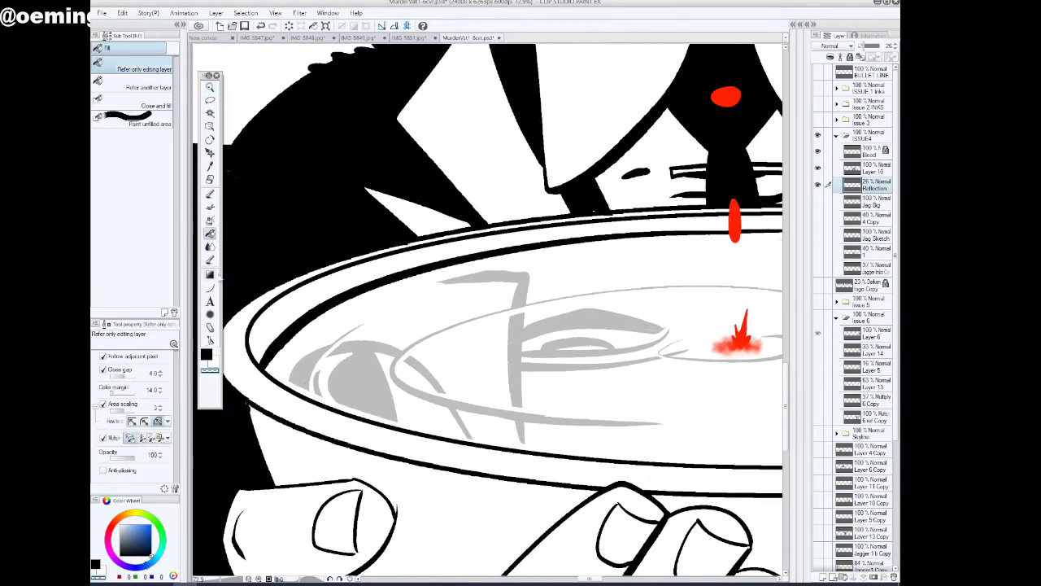
key("p")
left_click(130, 477)
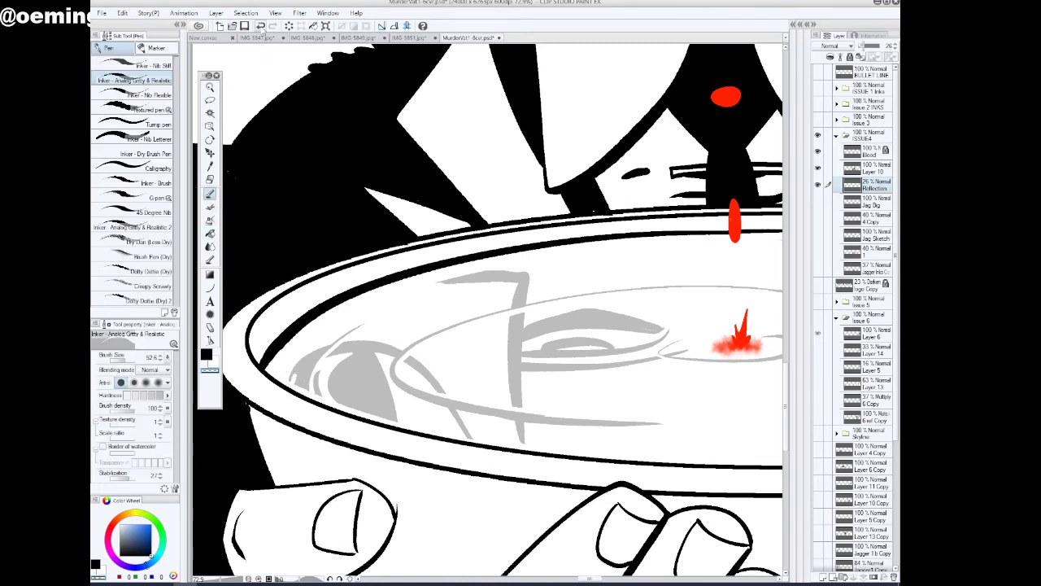
left_click(210, 112)
left_click(412, 297)
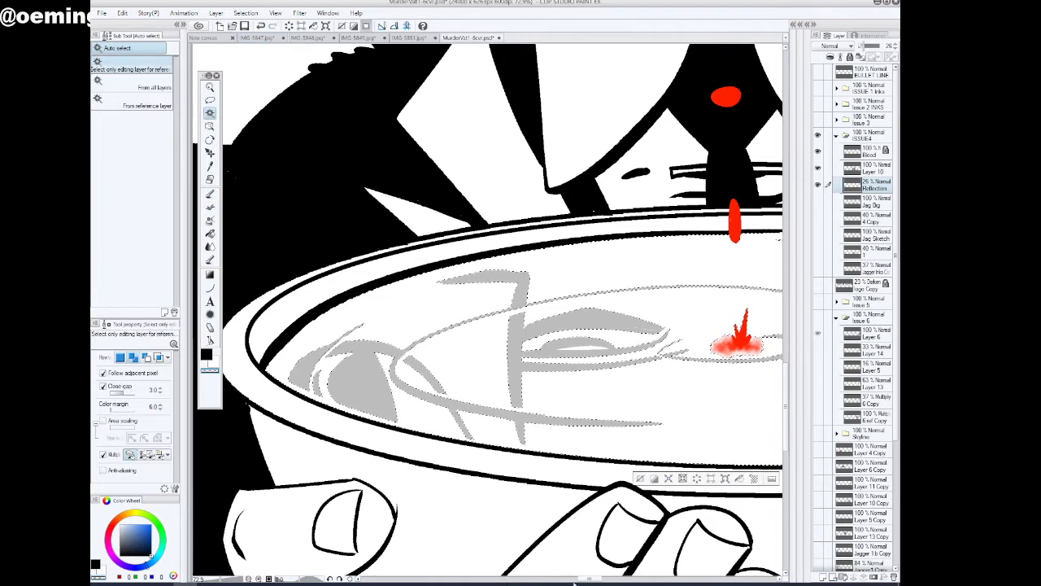
left_click_drag(590, 579, 494, 575)
left_click_drag(594, 579, 586, 579)
left_click(210, 193)
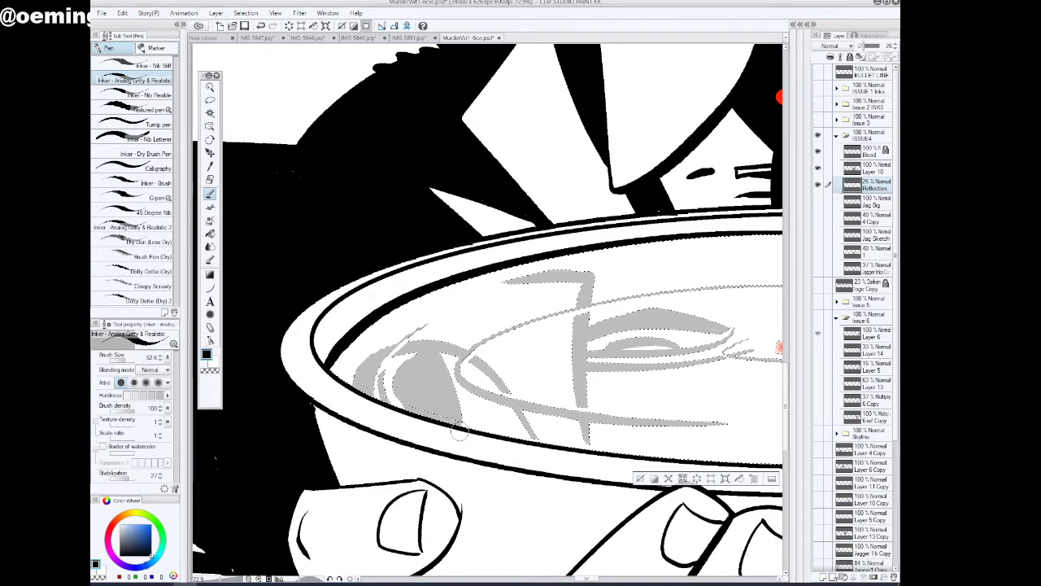
left_click(366, 27)
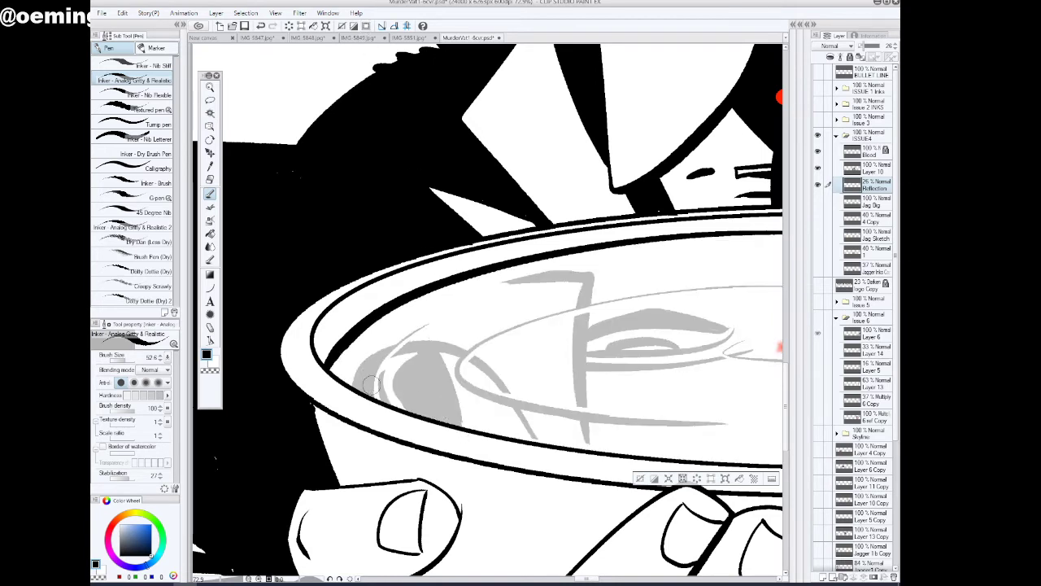
Extend the loose reflection lines to meet the rim on the hands' side of the bowl, at both ends
left_click(210, 86)
left_click(480, 367)
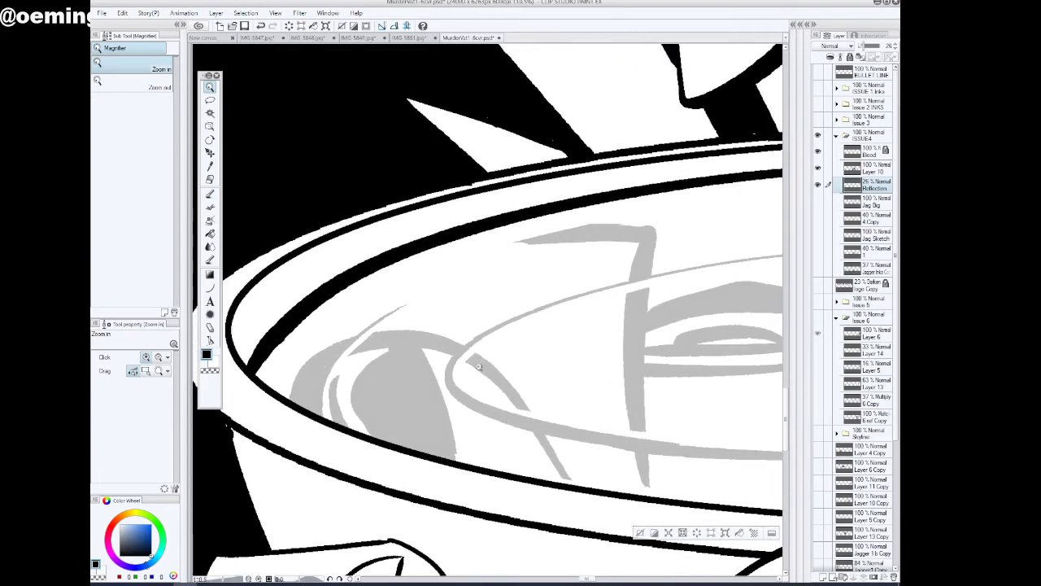
left_click(210, 194)
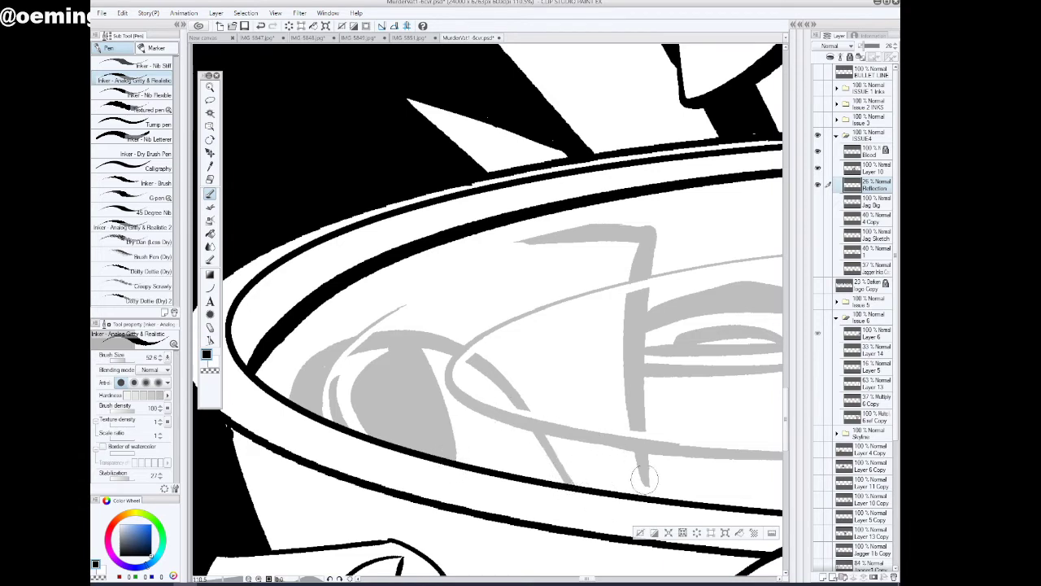
left_click_drag(589, 579, 619, 580)
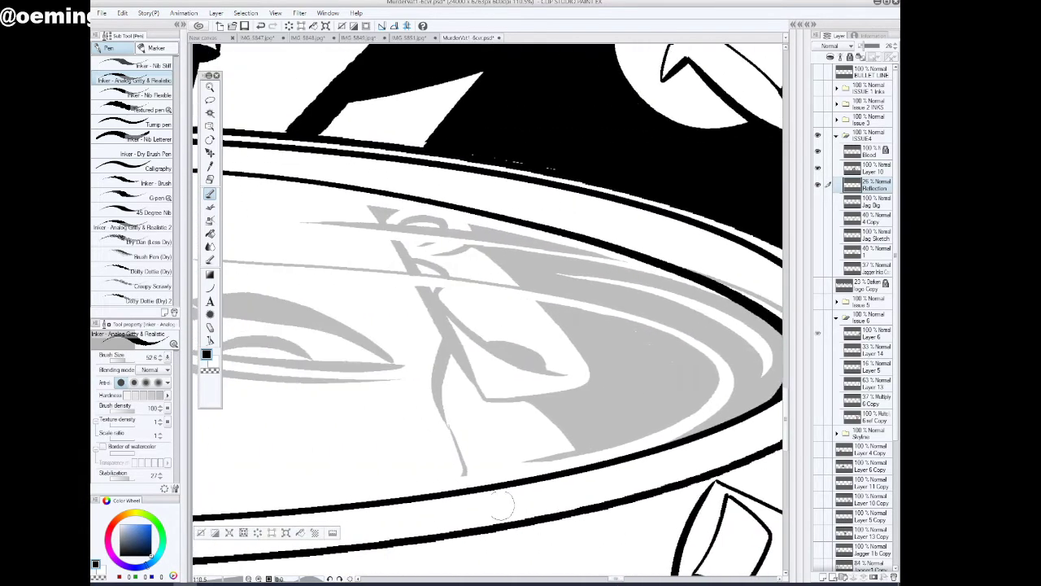
left_click_drag(464, 468, 464, 489)
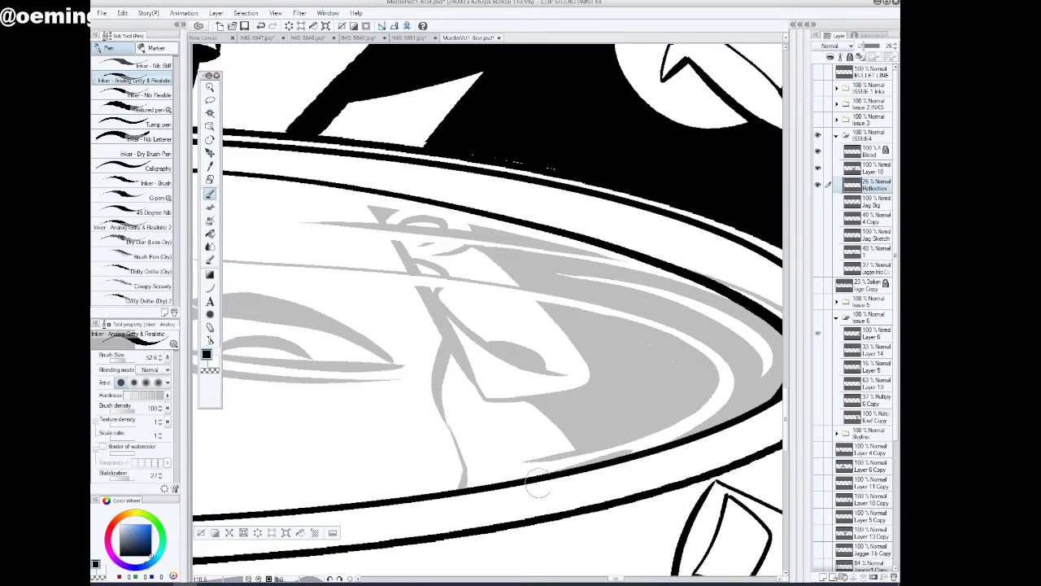
Rotate the canvas and ink the reflection details at the dagger-badge end out to the rim nearest the figure
left_click_drag(617, 579, 626, 581)
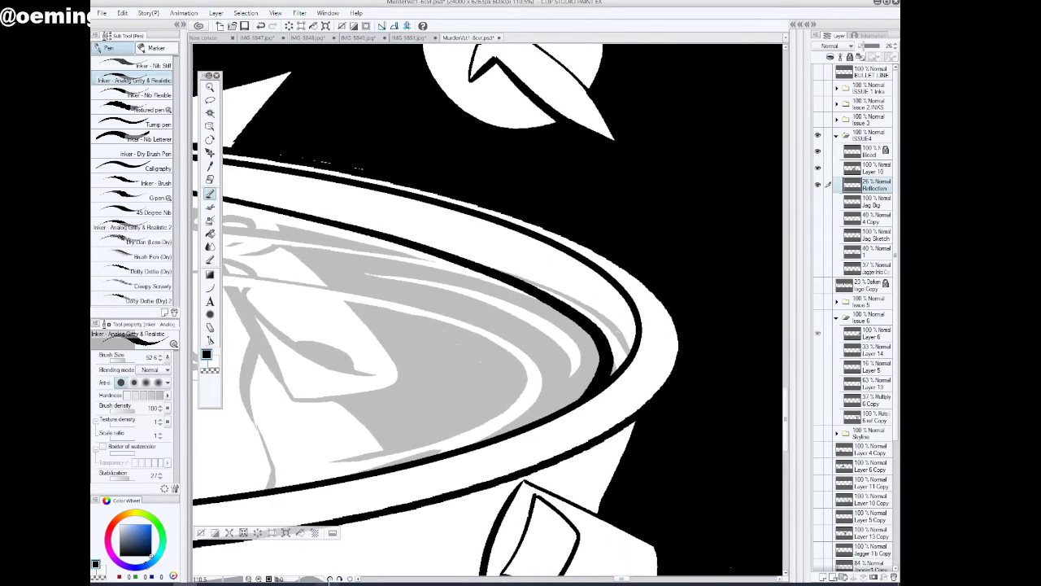
left_click_drag(329, 579, 340, 579)
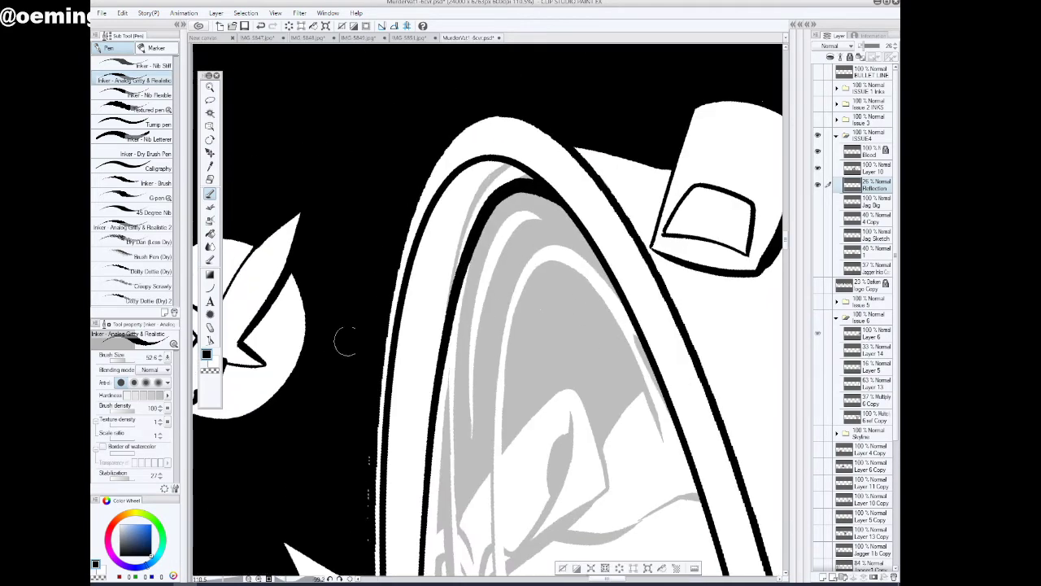
mouse_move(786, 240)
left_mouse_down()
mouse_move(786, 265)
mouse_move(786, 244)
left_mouse_up()
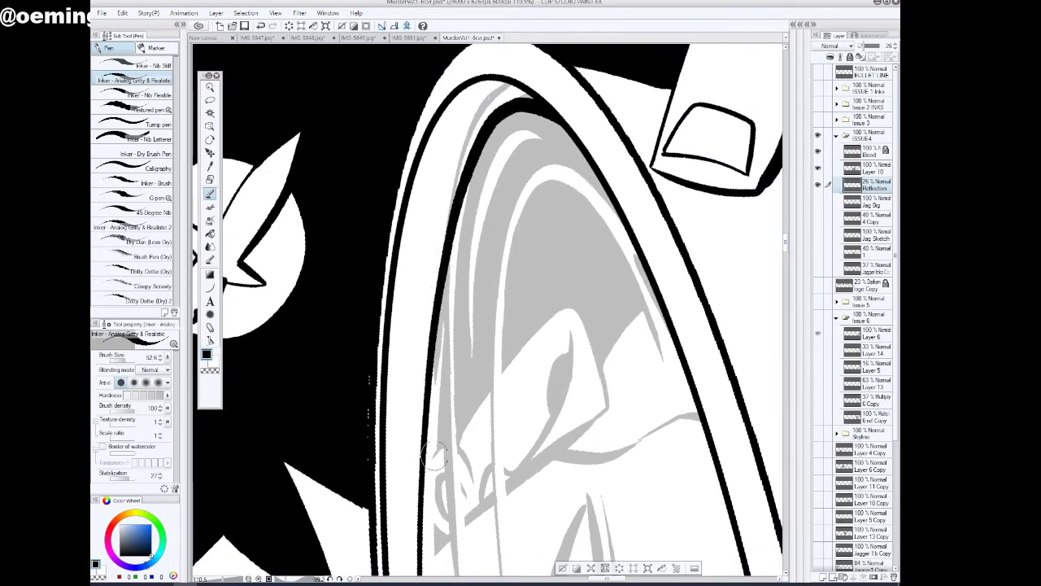
mouse_move(424, 489)
left_mouse_down()
mouse_move(432, 512)
mouse_move(453, 515)
left_mouse_up()
scroll(421, 327, "down", 5)
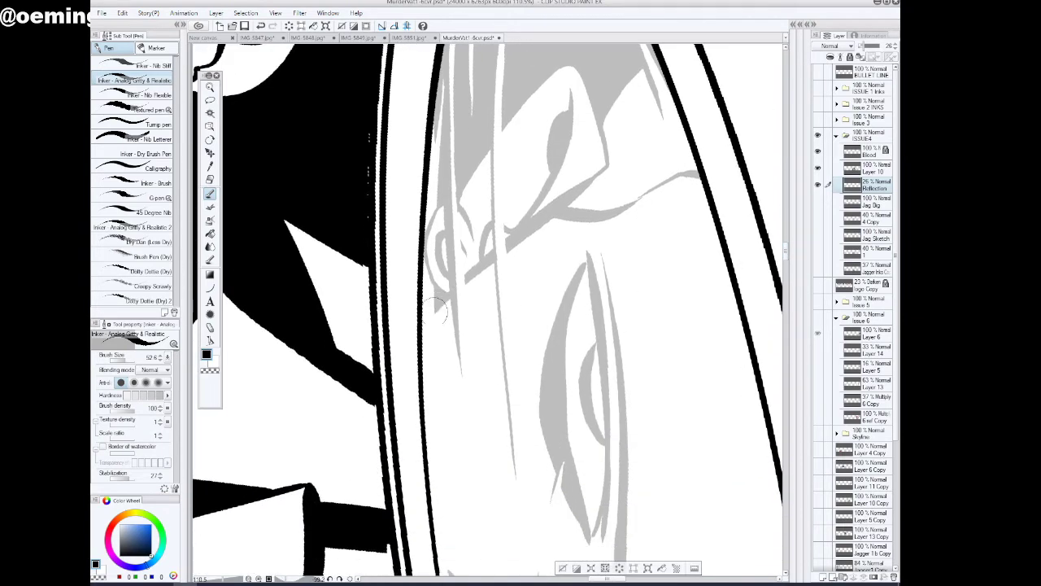
Extend the dark shape between the reflected eyes to the rim beside the blood drip and fill its flared end solid
scroll(514, 344, "up", 5)
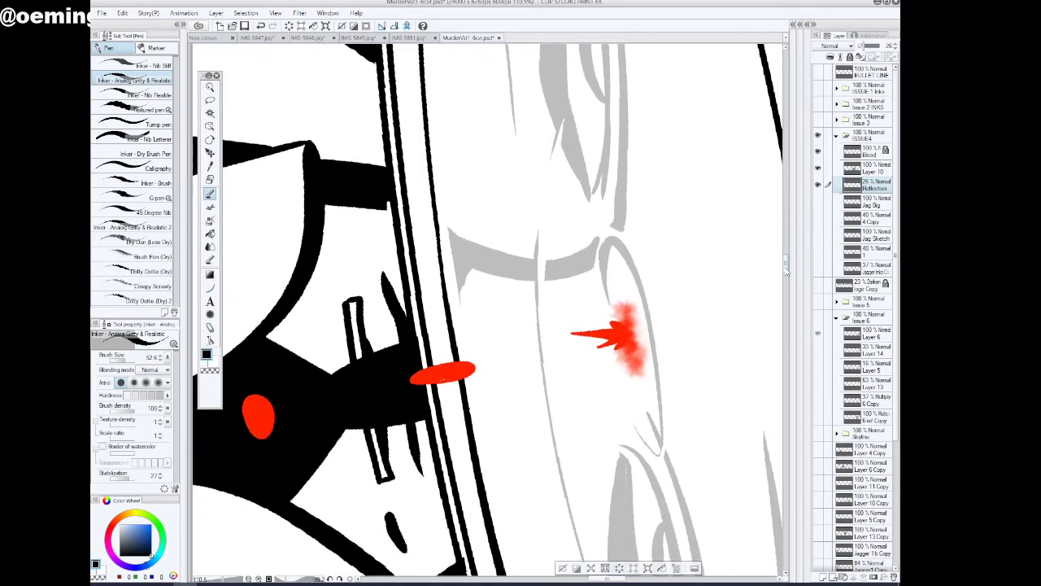
left_click(330, 579)
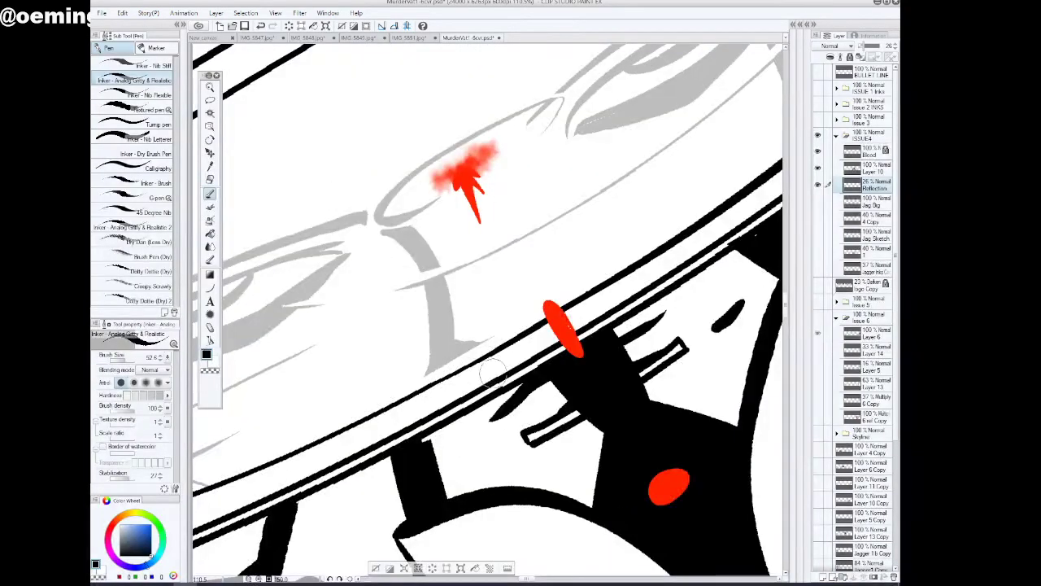
left_click(209, 87)
mouse_move(513, 208)
left_mouse_down()
mouse_move(504, 211)
mouse_move(516, 204)
left_mouse_up()
key("p")
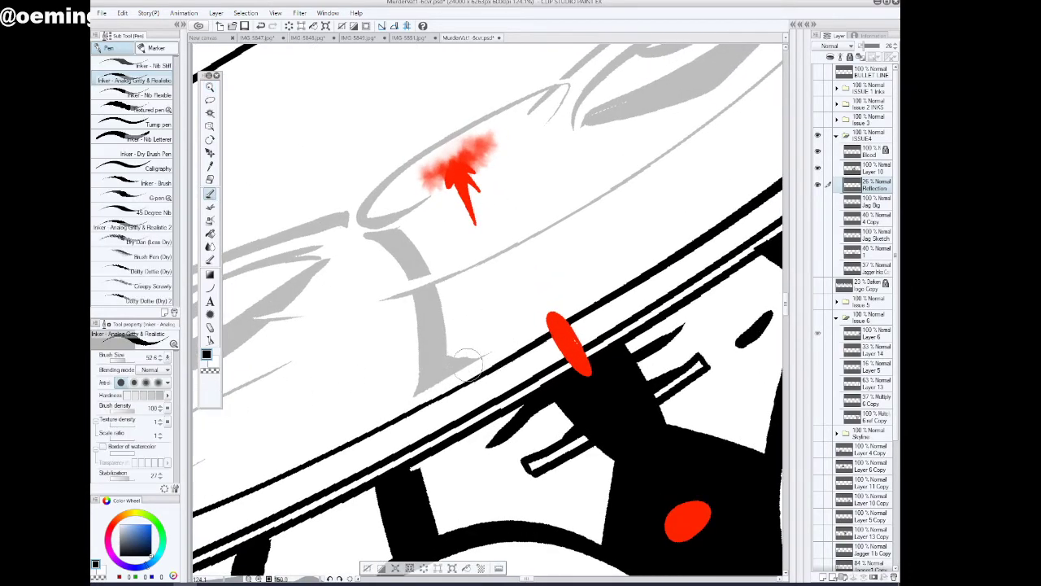
left_click_drag(456, 358, 516, 351)
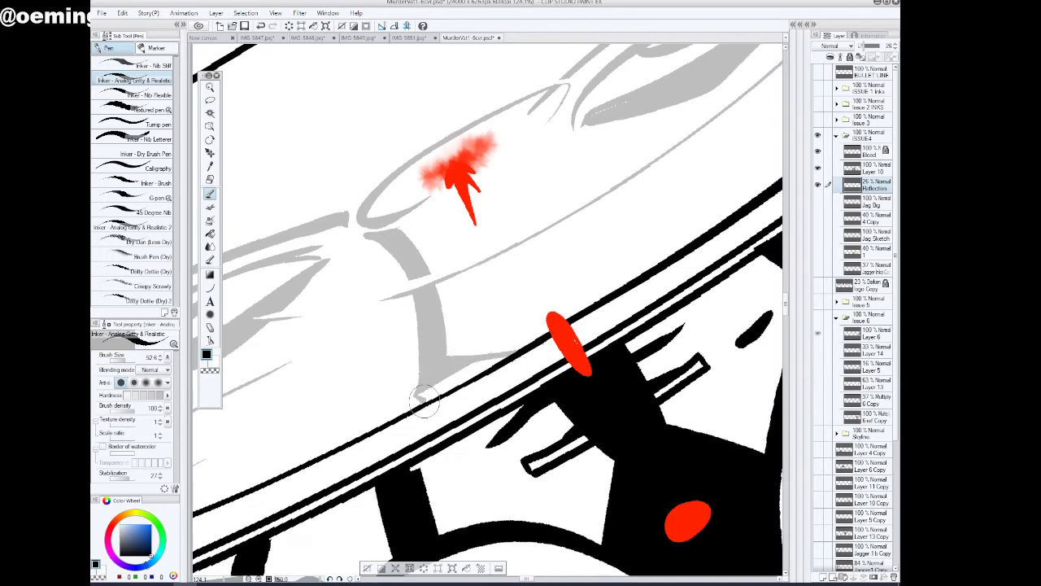
mouse_move(416, 395)
left_mouse_down()
mouse_move(475, 364)
mouse_move(431, 390)
left_mouse_up()
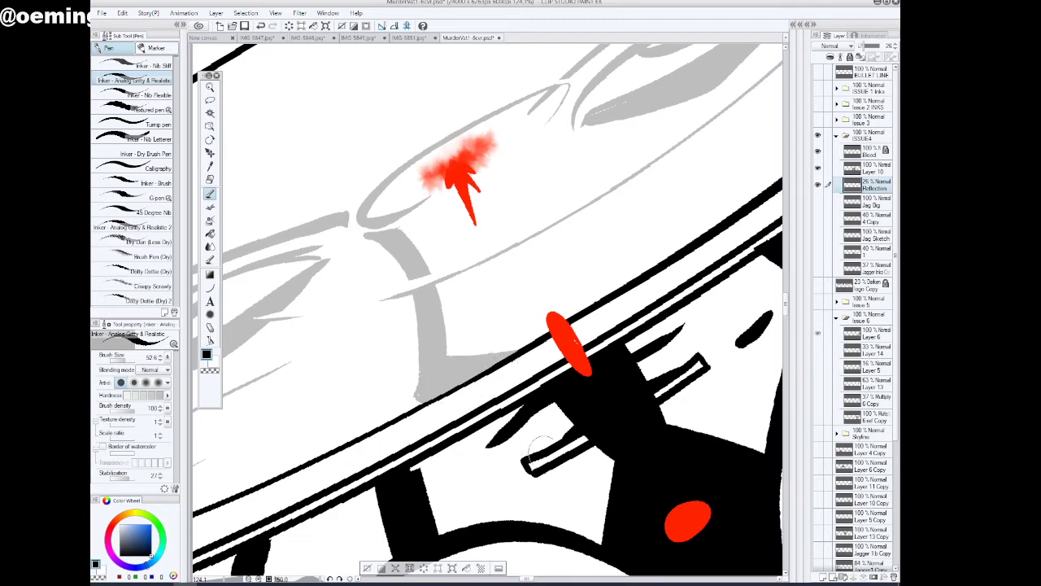
Extend the angular reflection shape beyond the eye opposite the dagger badge along the rim, filling the gap with solid strokes
left_click_drag(526, 579, 533, 579)
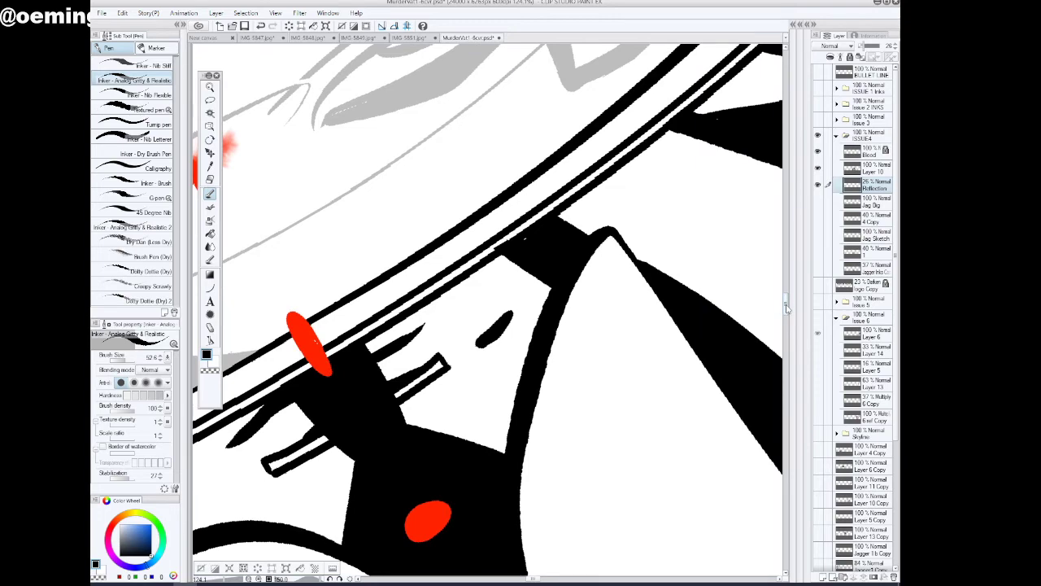
left_click_drag(786, 308, 786, 291)
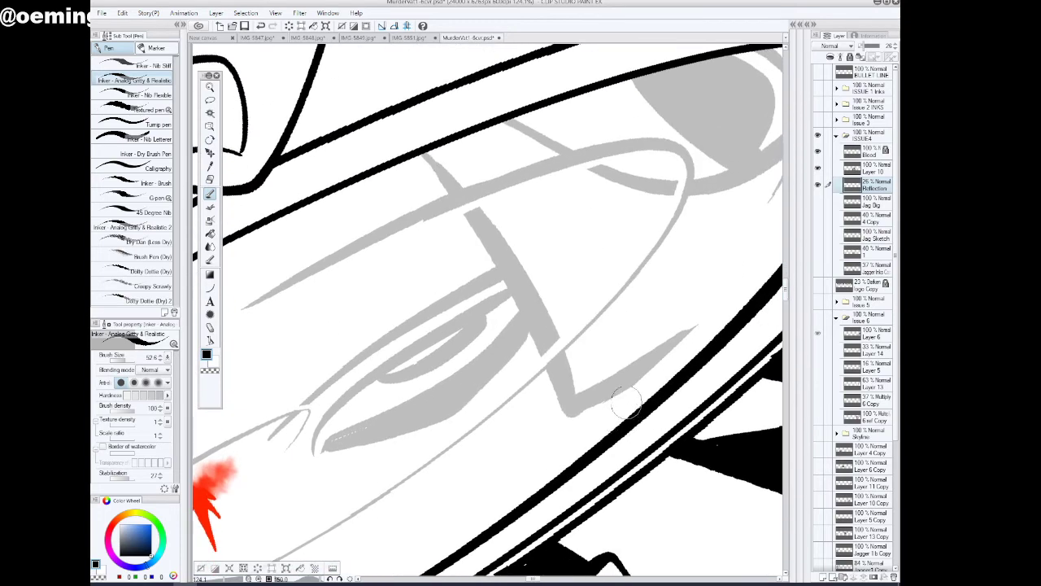
left_click_drag(537, 579, 538, 579)
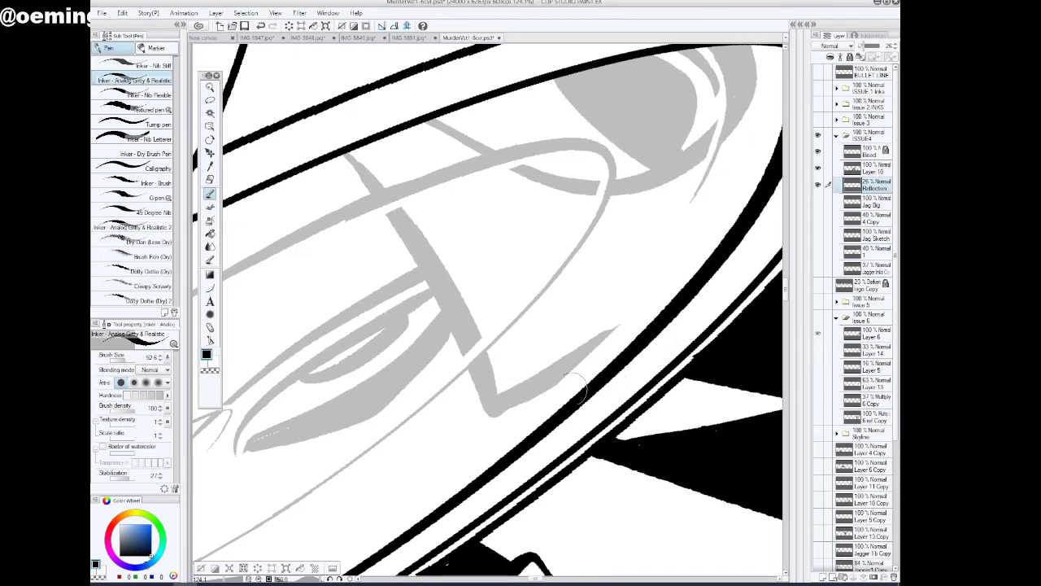
mouse_move(495, 402)
left_mouse_down()
mouse_move(597, 344)
mouse_move(700, 265)
mouse_move(757, 191)
left_mouse_up()
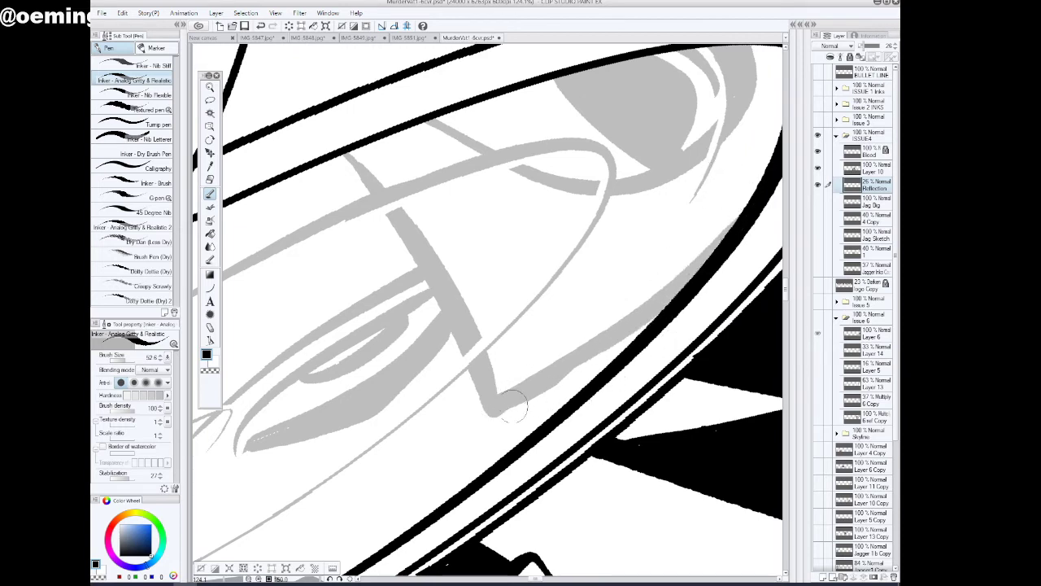
mouse_move(500, 410)
left_mouse_down()
mouse_move(576, 371)
mouse_move(672, 302)
left_mouse_up()
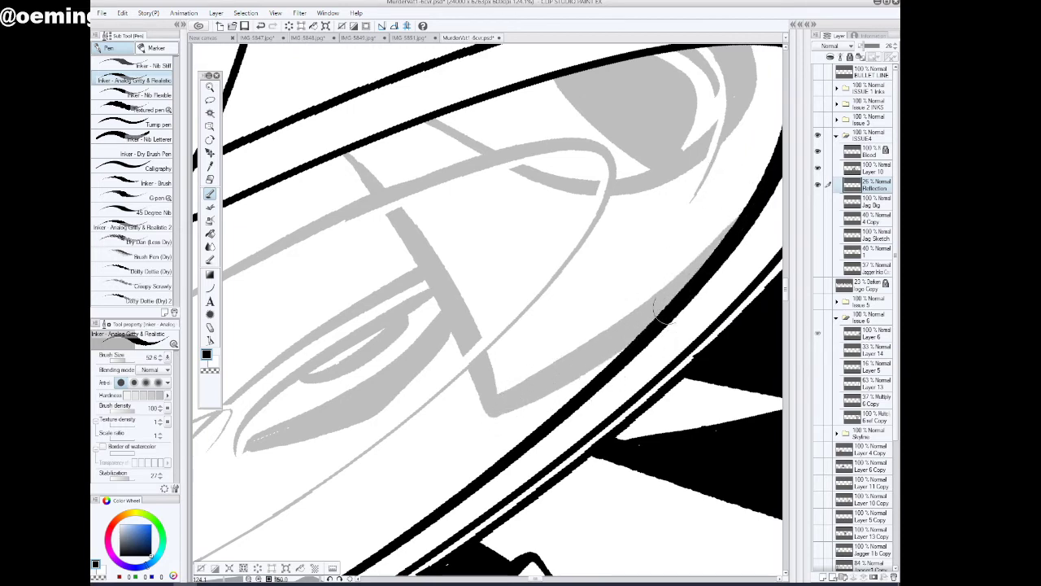
Ink a curved reflection stroke inside the rim at the end opposite the dagger badge, then straighten the canvas to check the bowl
scroll(787, 290, "up", 3)
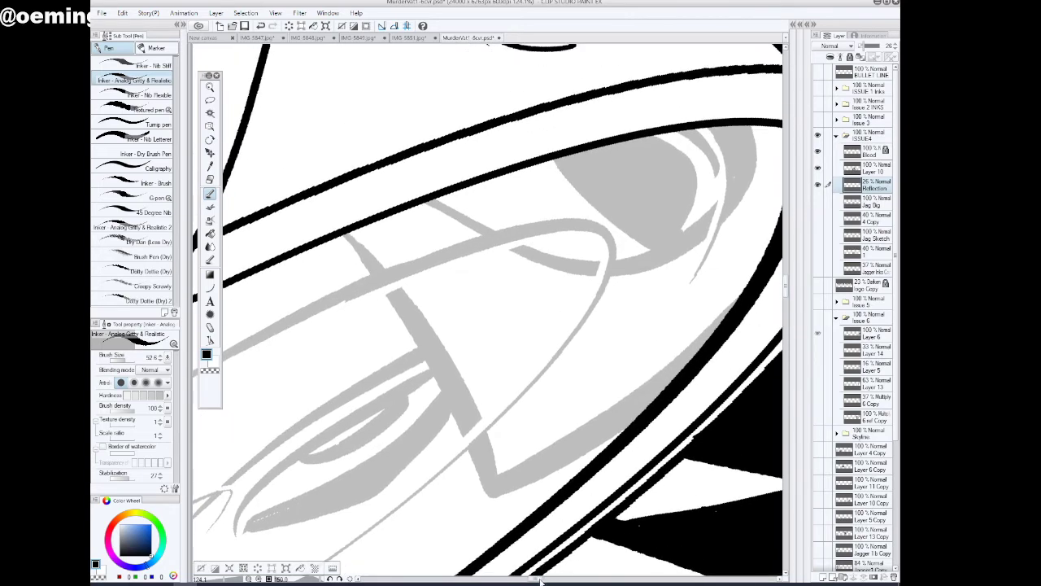
left_click_drag(540, 580, 542, 581)
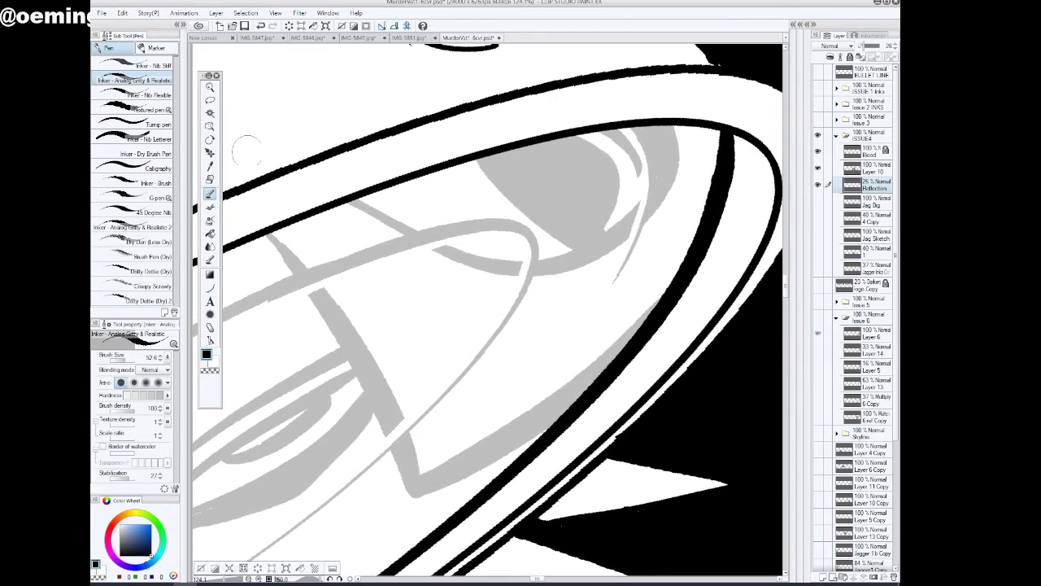
mouse_move(657, 262)
left_mouse_down()
mouse_move(695, 176)
mouse_move(689, 129)
left_mouse_up()
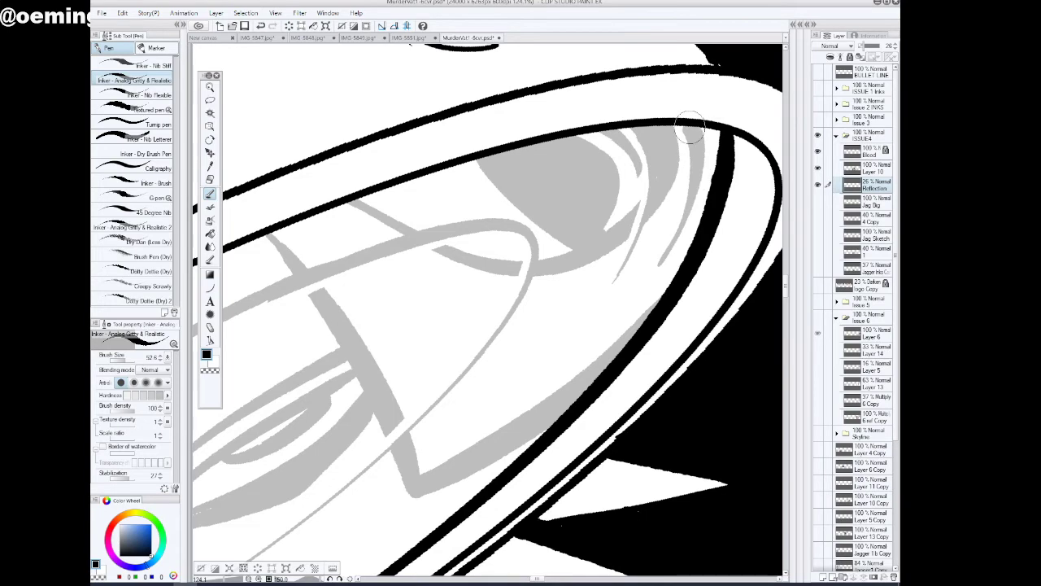
key("ctrl+space")
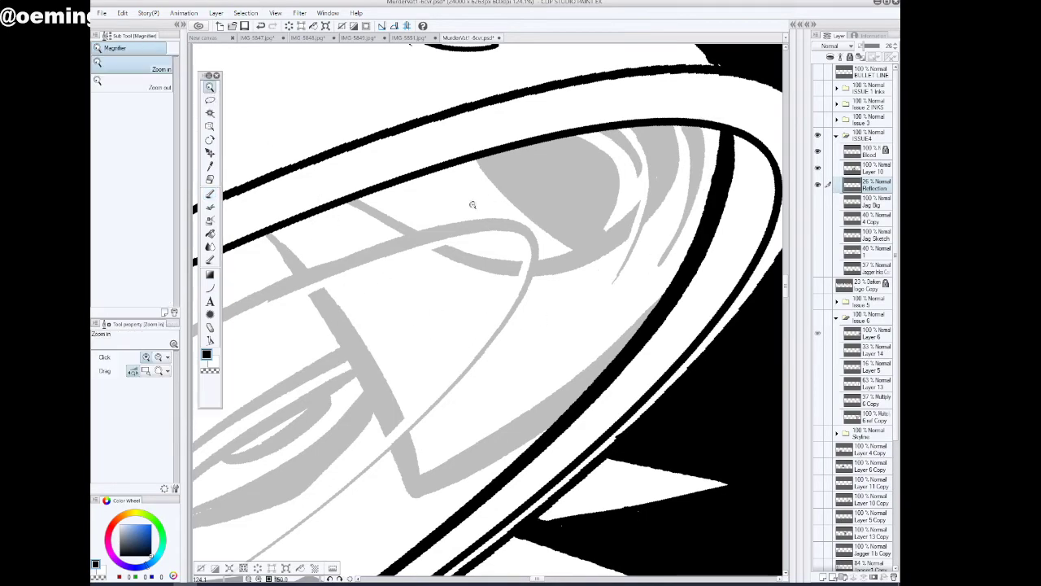
left_click_drag(491, 199, 476, 248)
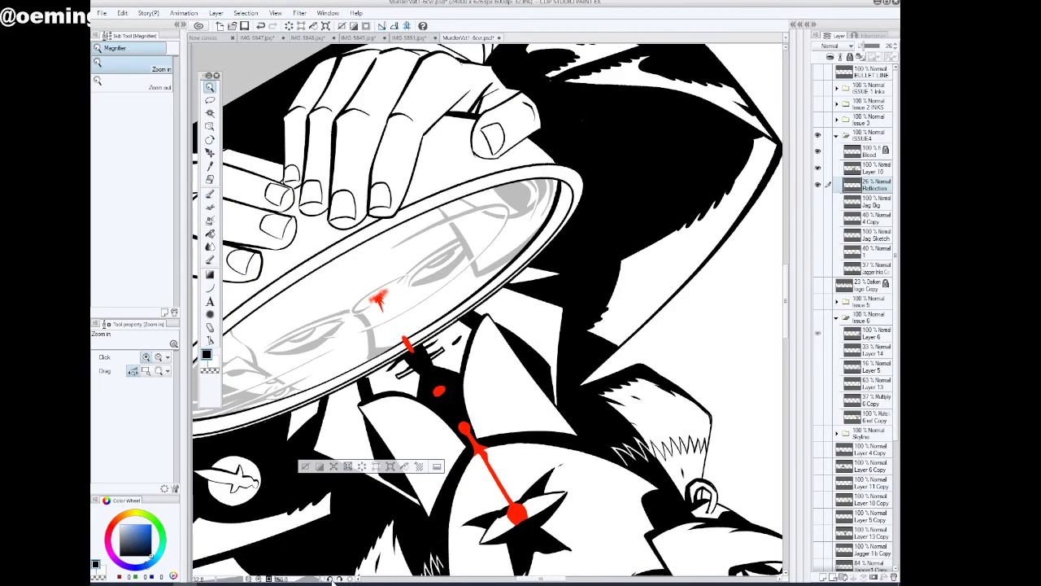
left_click_drag(321, 579, 306, 580)
left_click_drag(564, 579, 572, 578)
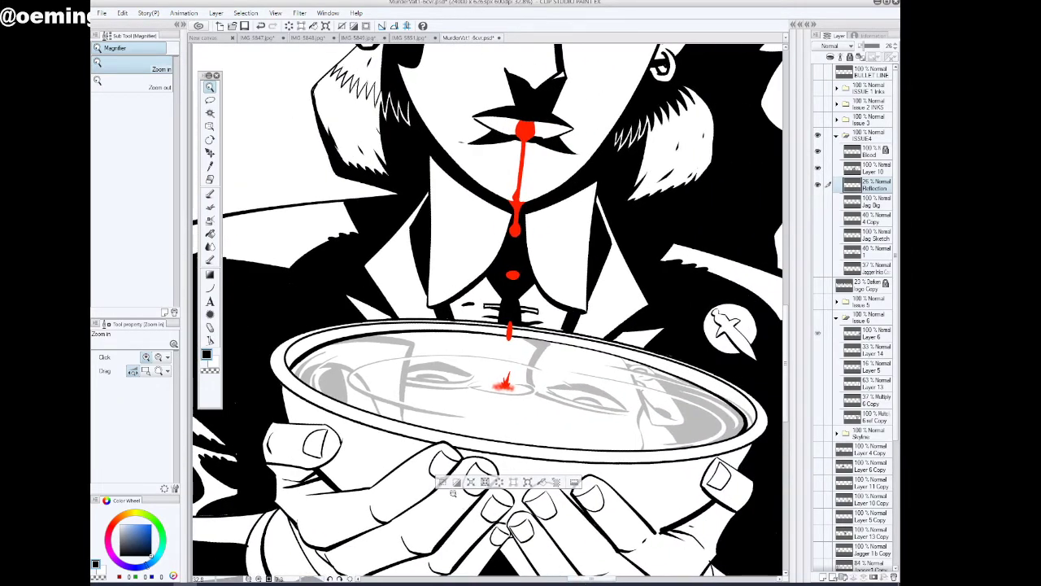
left_click_drag(757, 462, 764, 448)
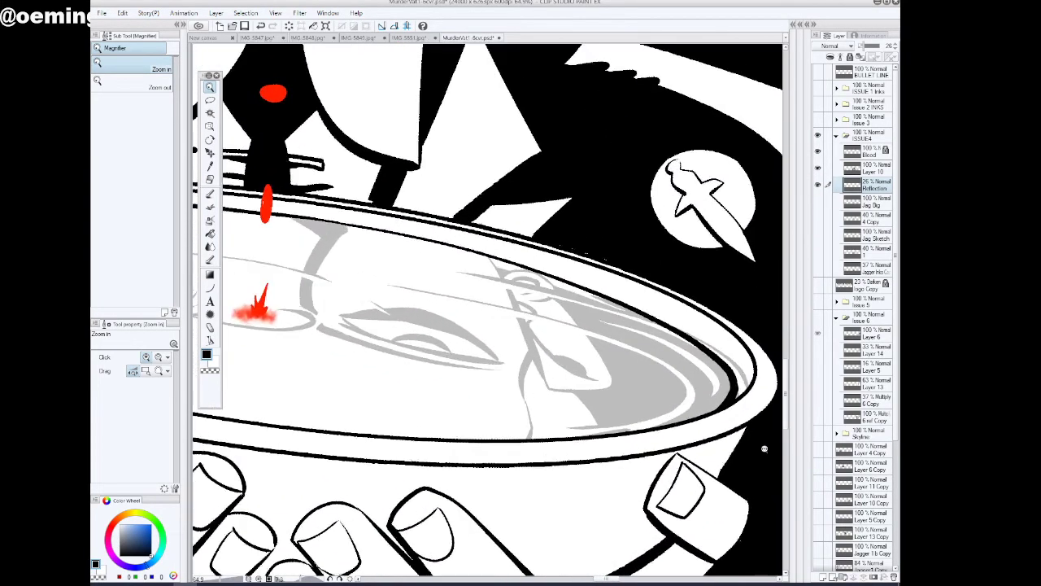
left_click(209, 193)
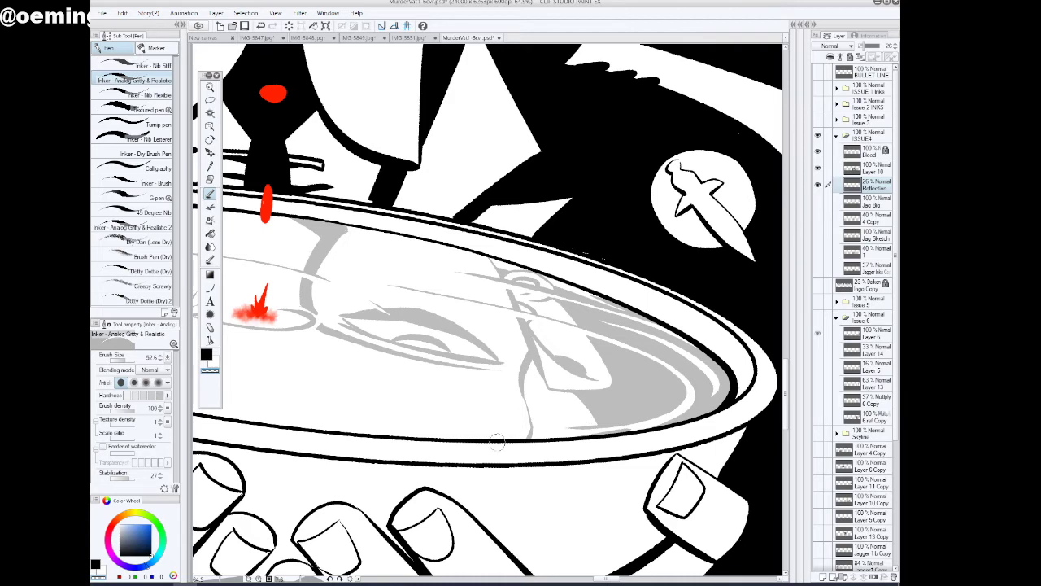
scroll(602, 580, "left", 3)
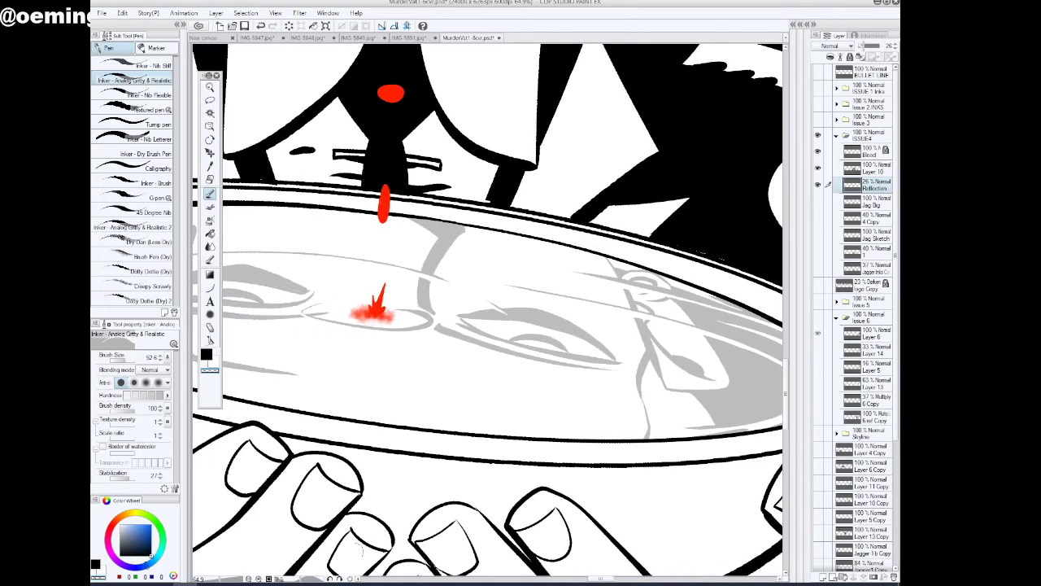
left_click(330, 580)
left_click(210, 87)
mouse_move(628, 328)
left_mouse_down()
mouse_move(605, 334)
mouse_move(614, 335)
left_mouse_up()
left_click_drag(683, 401, 678, 401)
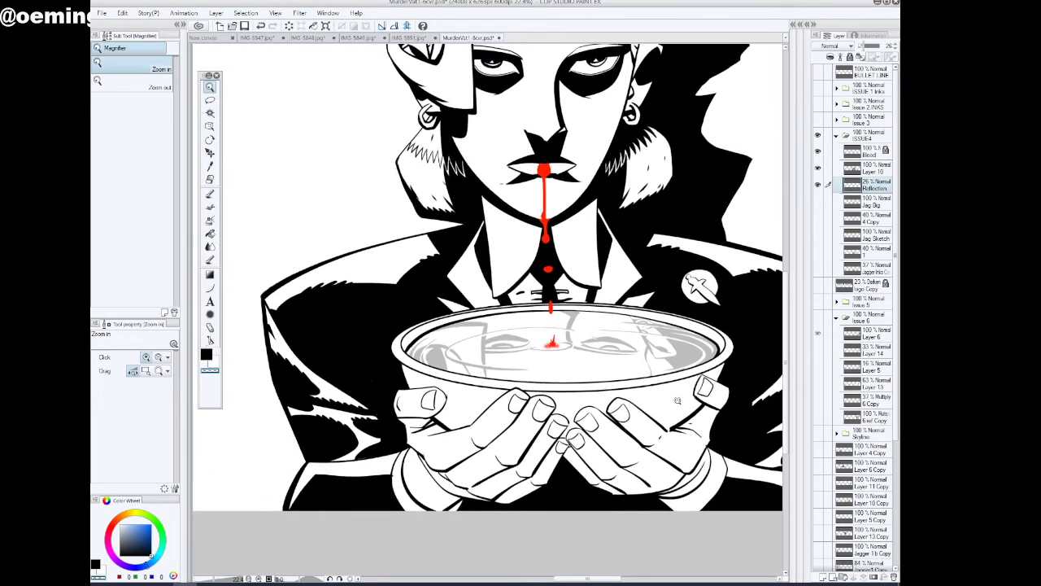
Check the face reflection at full opacity and set the Reflection layer's opacity to 47%
left_click_drag(868, 46, 890, 48)
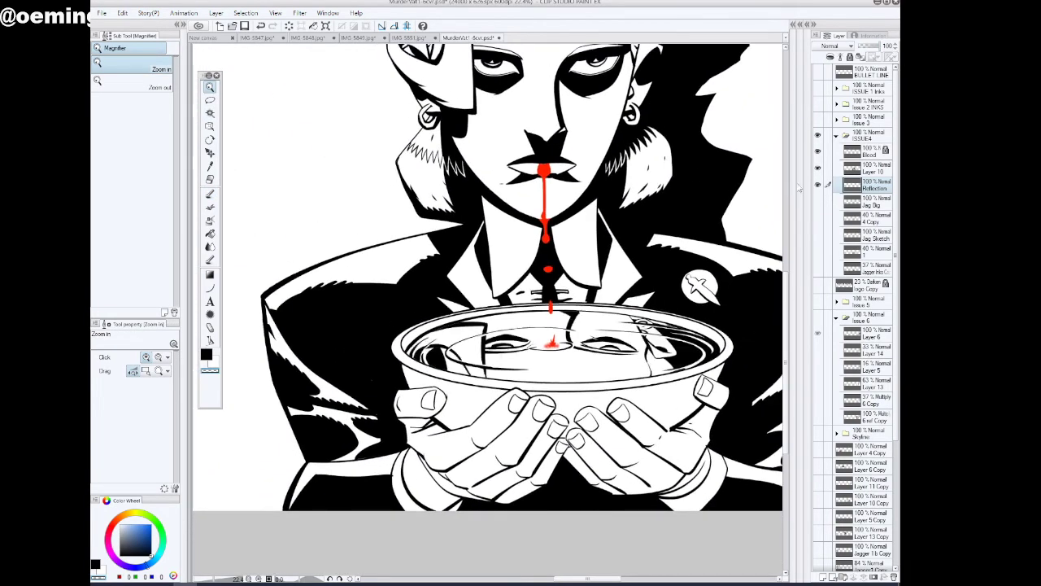
left_click_drag(710, 308, 615, 306)
left_click(209, 235)
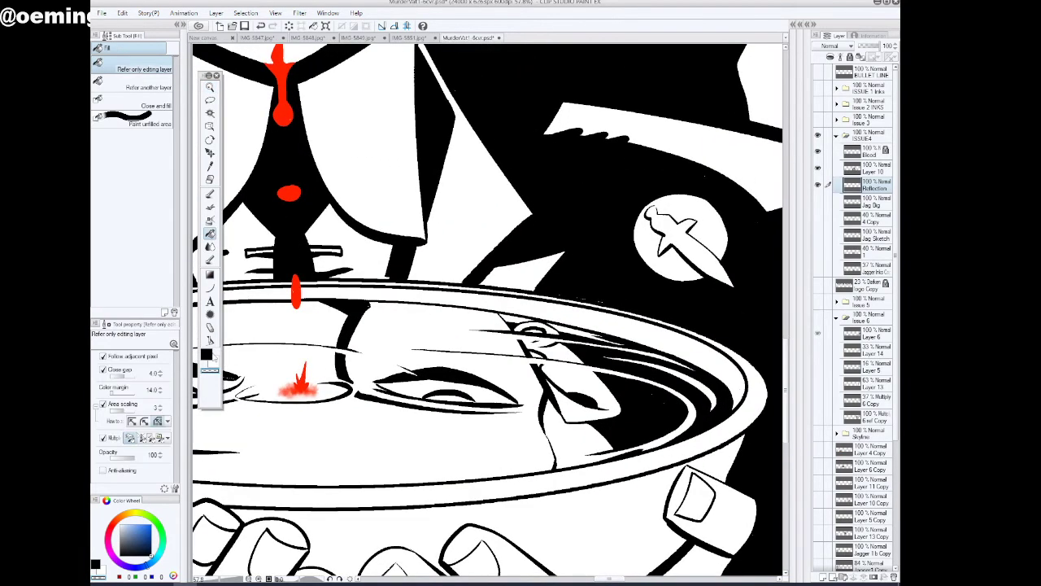
left_click(575, 328)
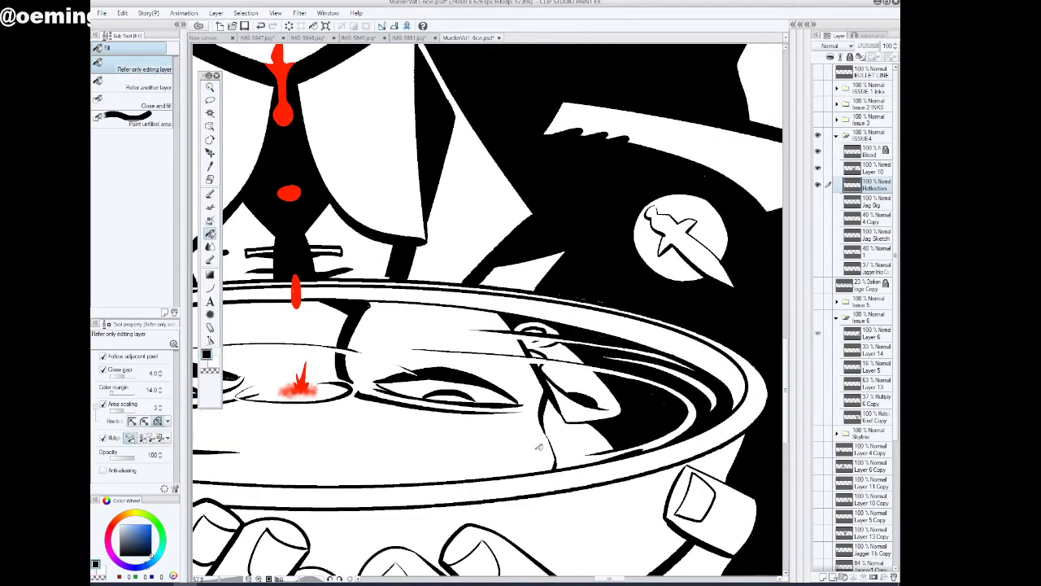
left_click(210, 87)
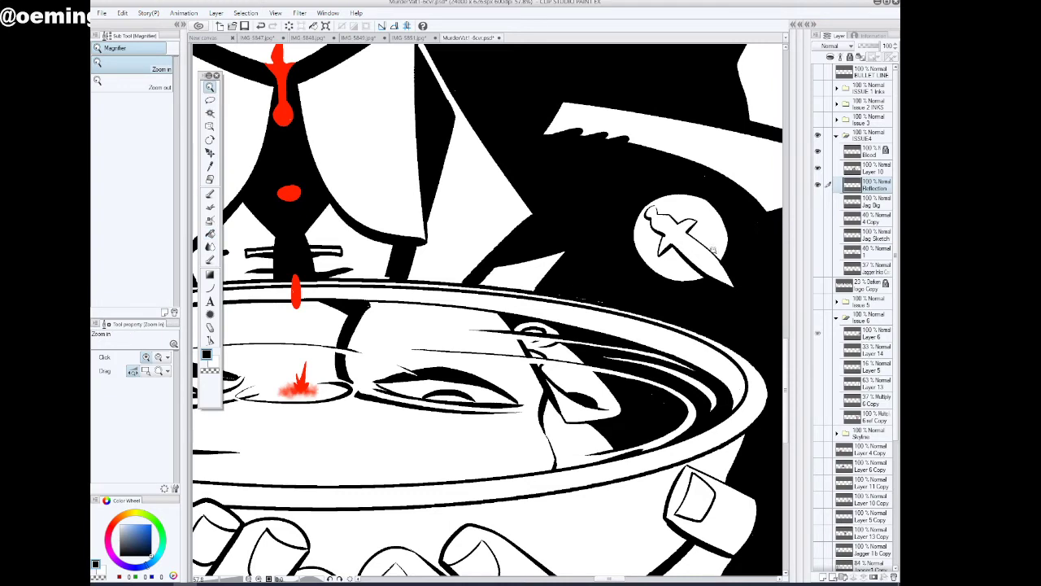
left_click_drag(880, 54, 870, 47)
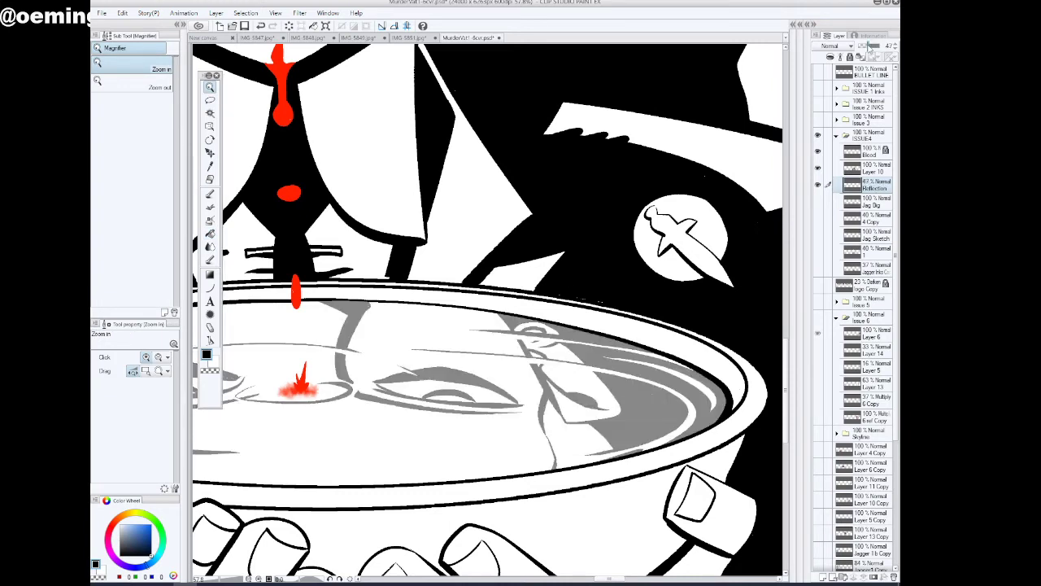
Identify the figure's ink layer by toggling Layer 10's visibility and rename that layer Jag Inks
left_click(210, 195)
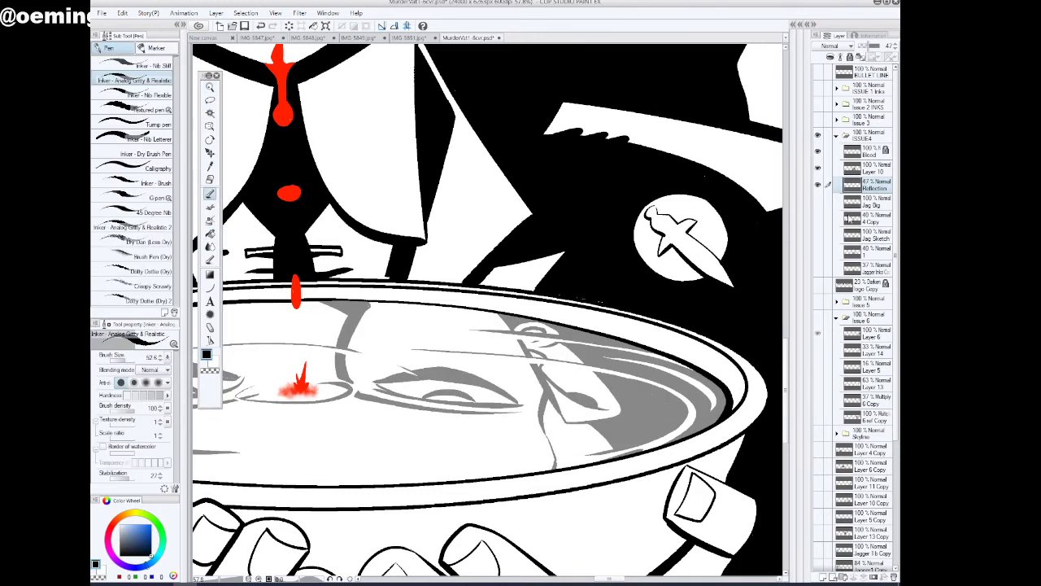
left_click(874, 203)
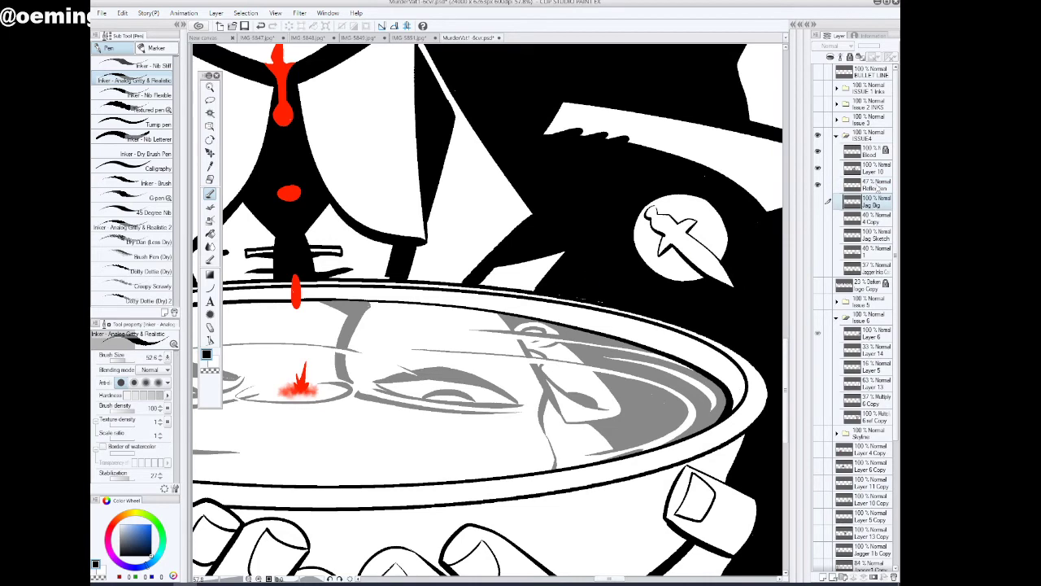
left_click(877, 169)
left_click(819, 168)
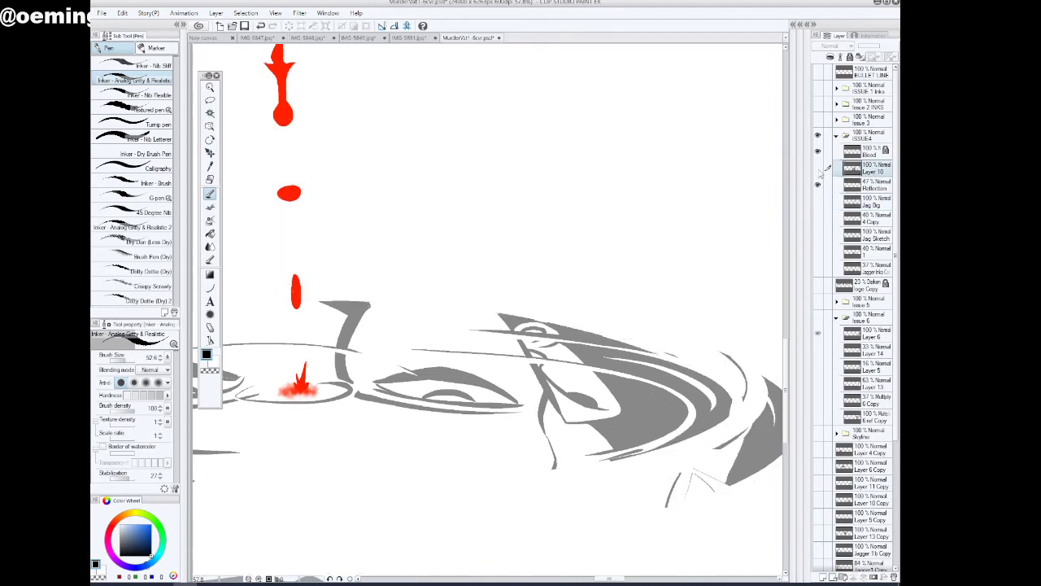
left_click(819, 168)
double_click(873, 170)
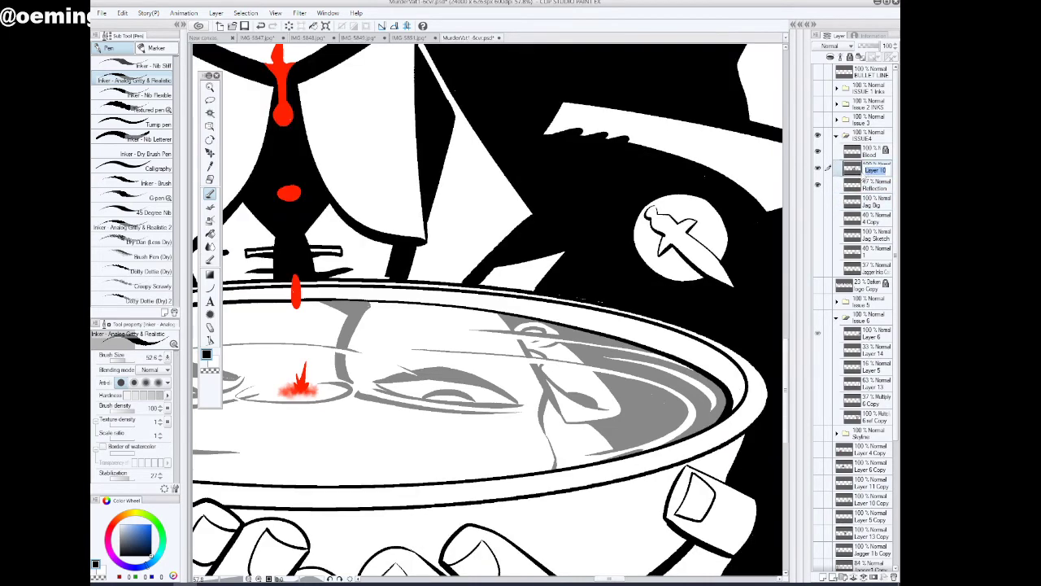
type("Jag Inks")
key("Return")
Touch up the dagger on the lapel badge with a small ink stroke on the Jag Inks layer
left_click_drag(666, 219, 671, 223)
left_click(210, 89)
left_click_drag(600, 296, 599, 391)
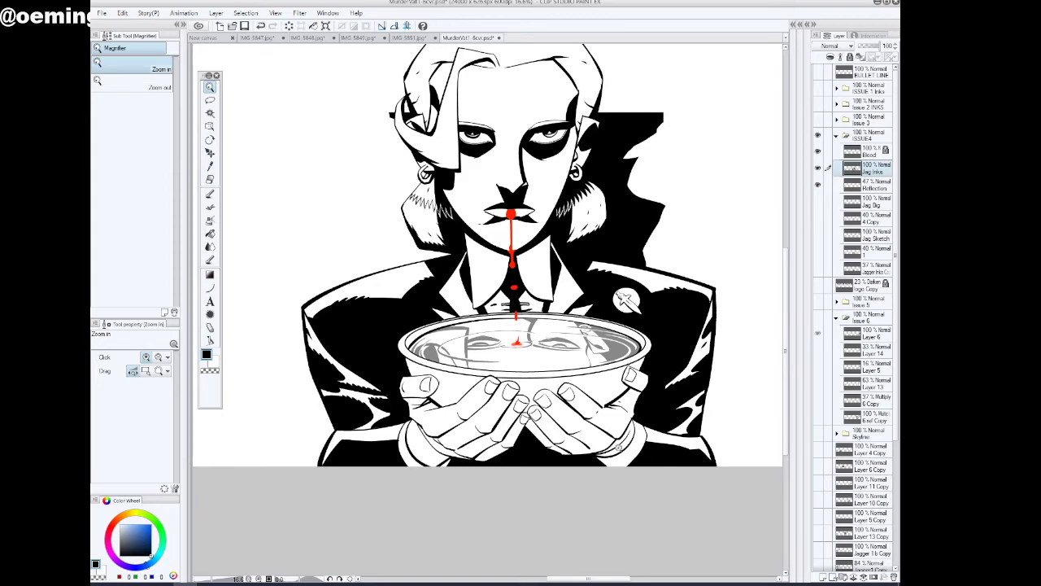
Ink a short line closing the gap in the little finger's outline where the two hands' fingertips meet
left_click_drag(465, 393, 510, 379)
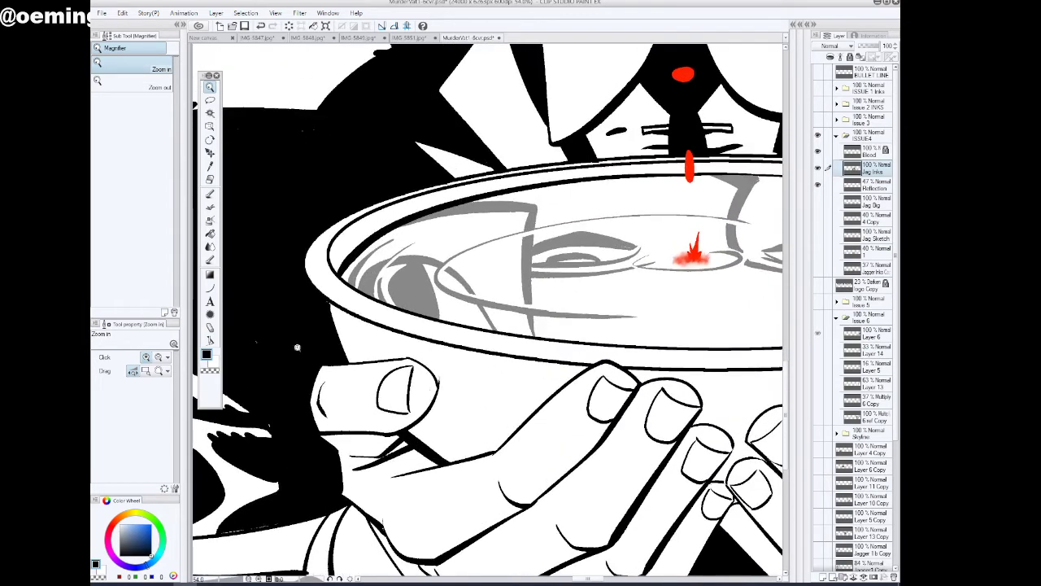
left_click(210, 194)
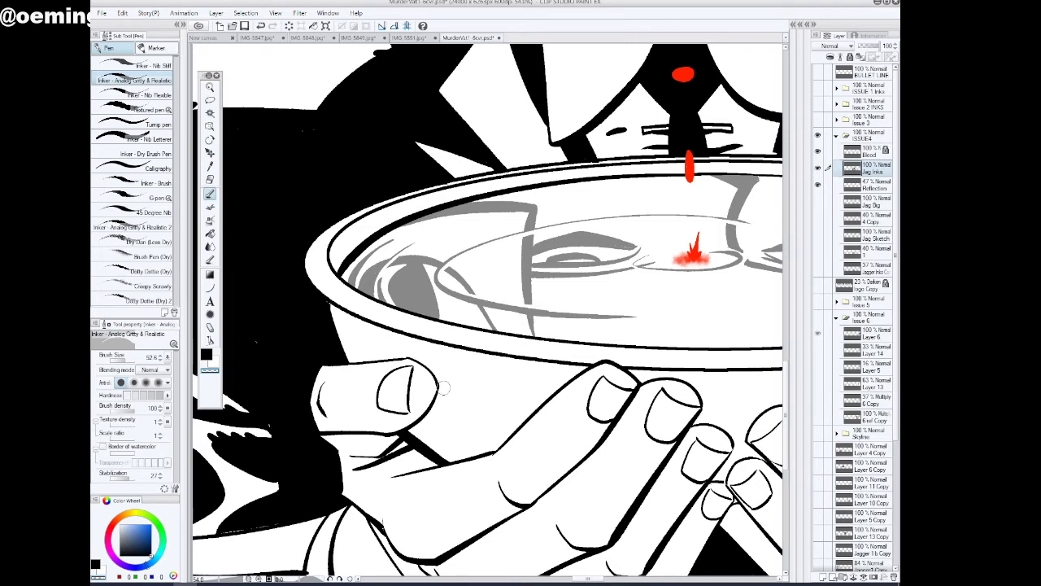
left_click(210, 87)
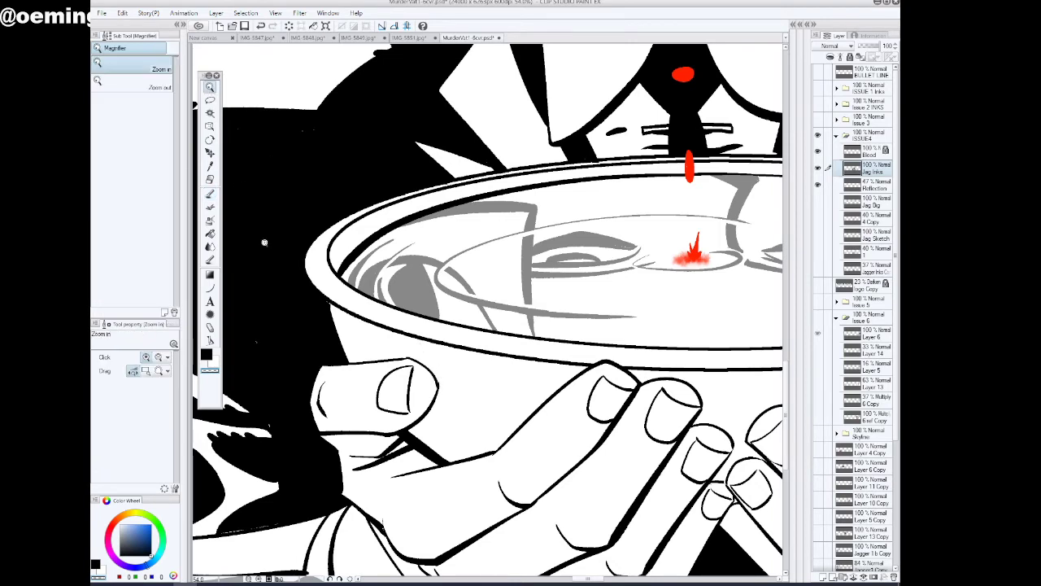
left_click_drag(445, 414, 450, 476)
left_click_drag(593, 463, 649, 442)
left_click(210, 195)
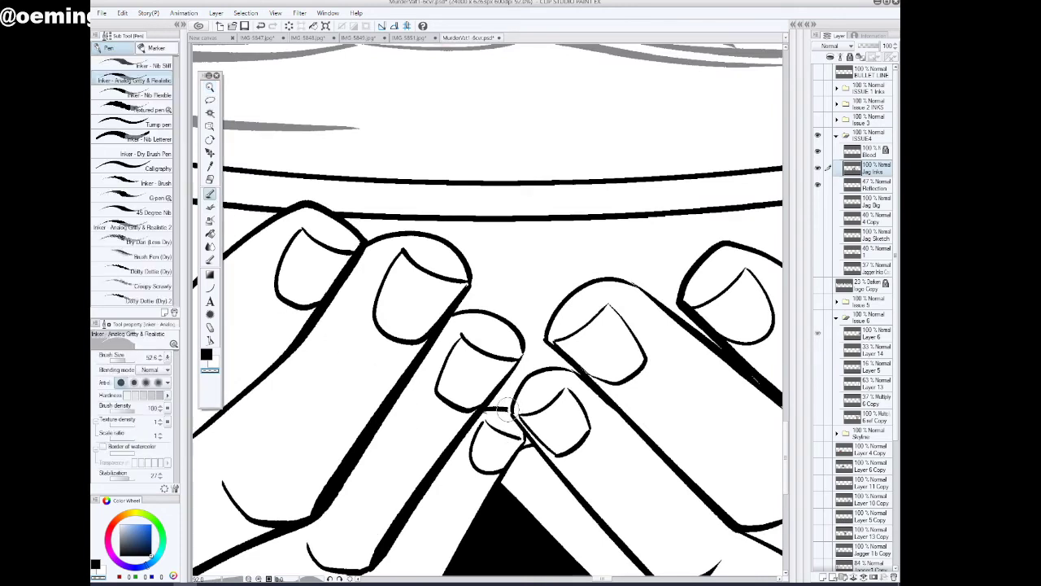
left_click(262, 29)
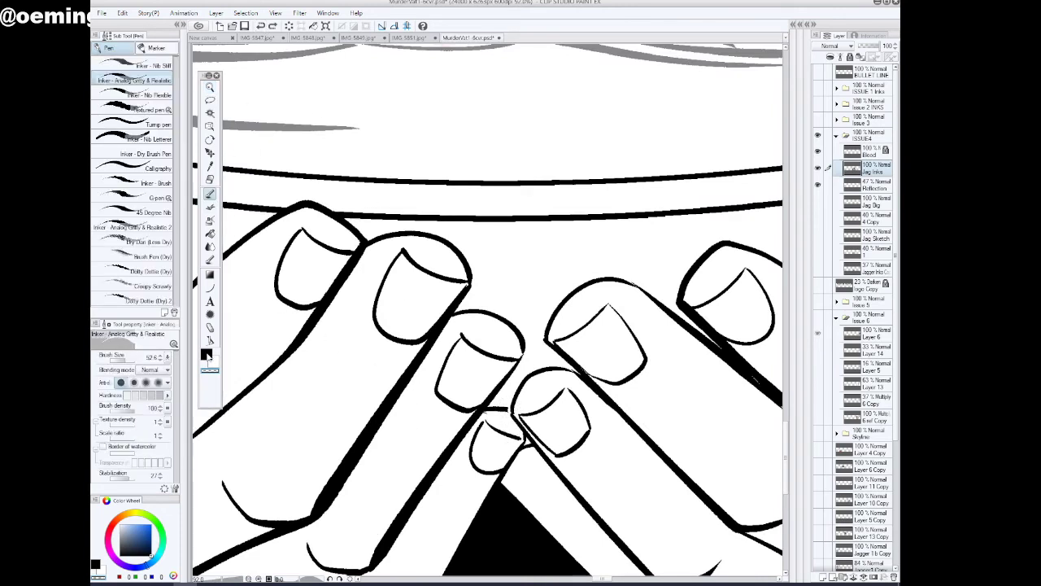
left_click(208, 356)
left_click_drag(509, 408, 514, 412)
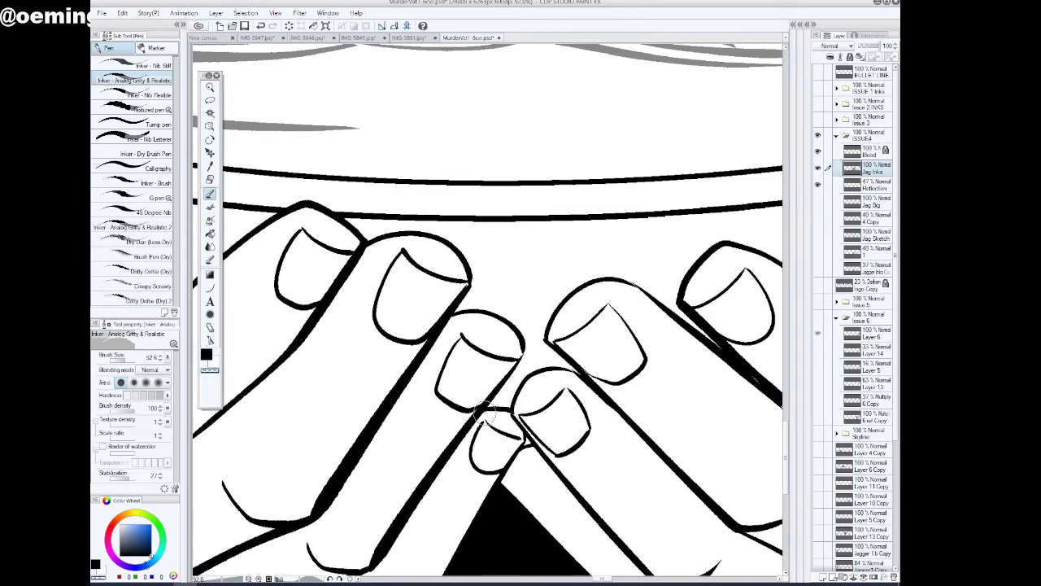
Create a new layer above Jag Inks and auto-select the thumbnail and first two fingernails of the hand opposite the badge
scroll(485, 415, "down", 1)
key("/")
left_click(509, 418, "alt")
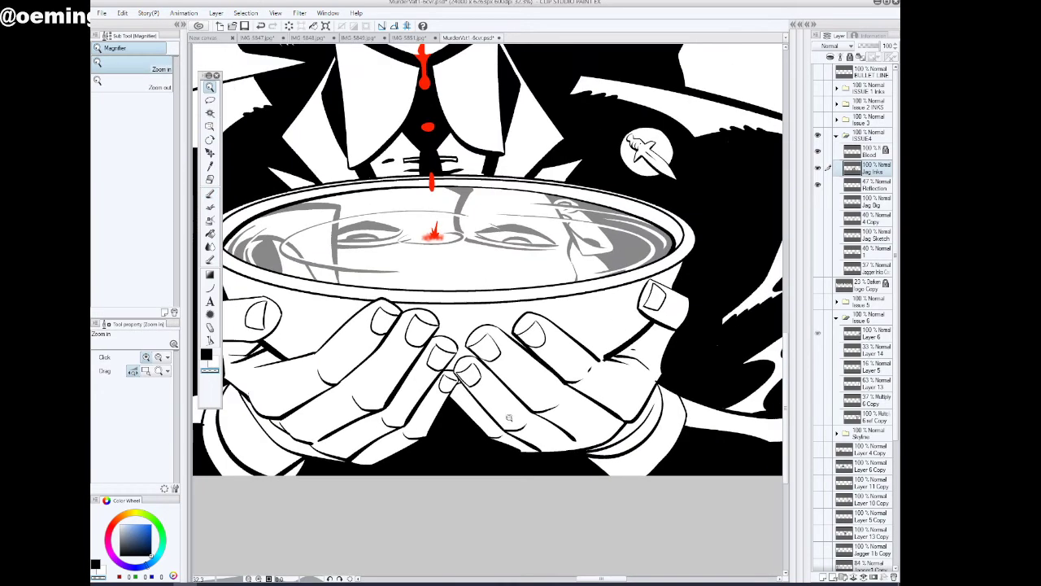
left_click(509, 418, "alt")
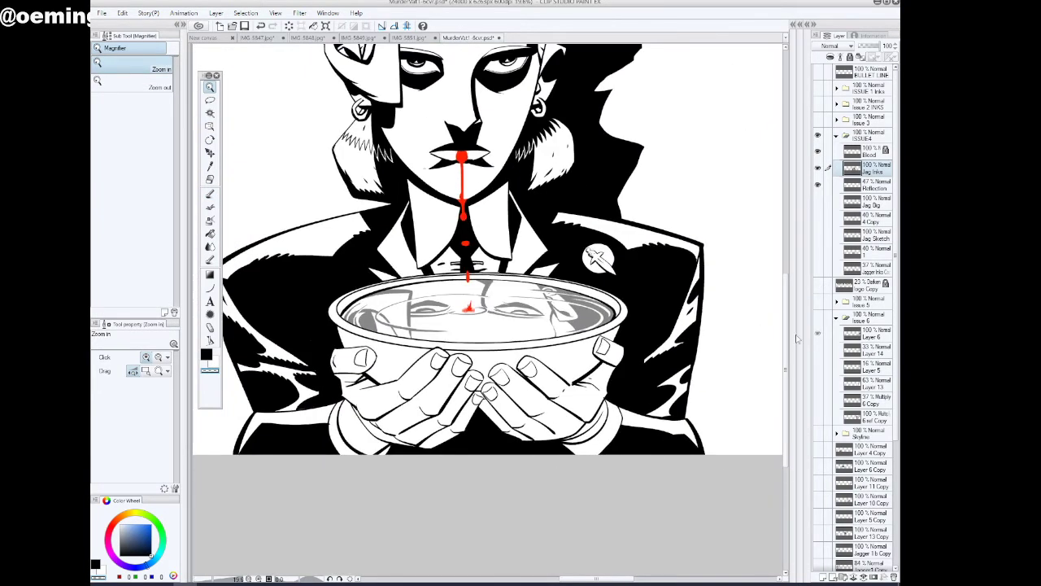
left_click(823, 577)
left_click(210, 114)
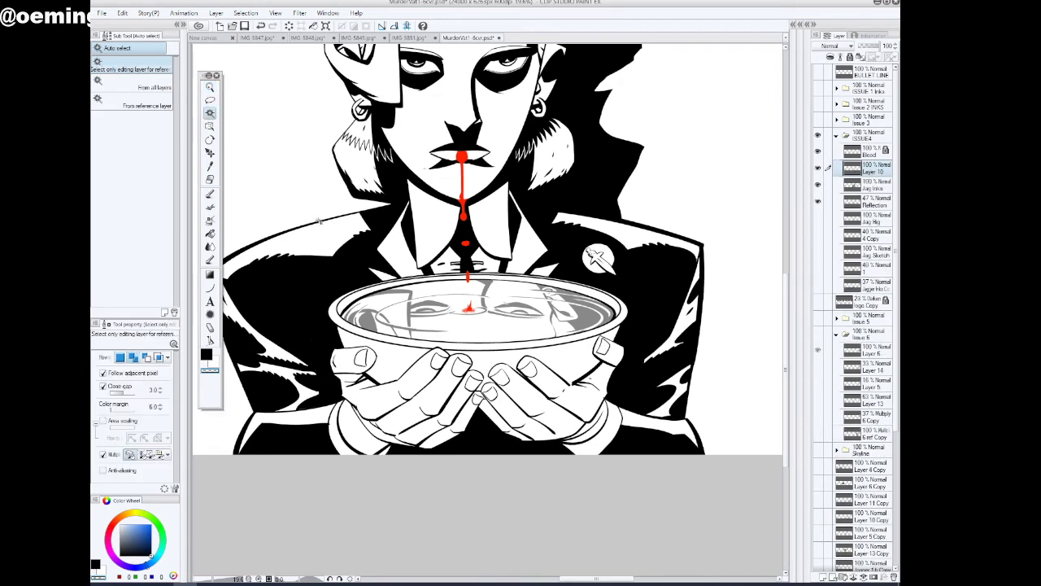
left_click(362, 357)
left_click(440, 359)
left_click(463, 369)
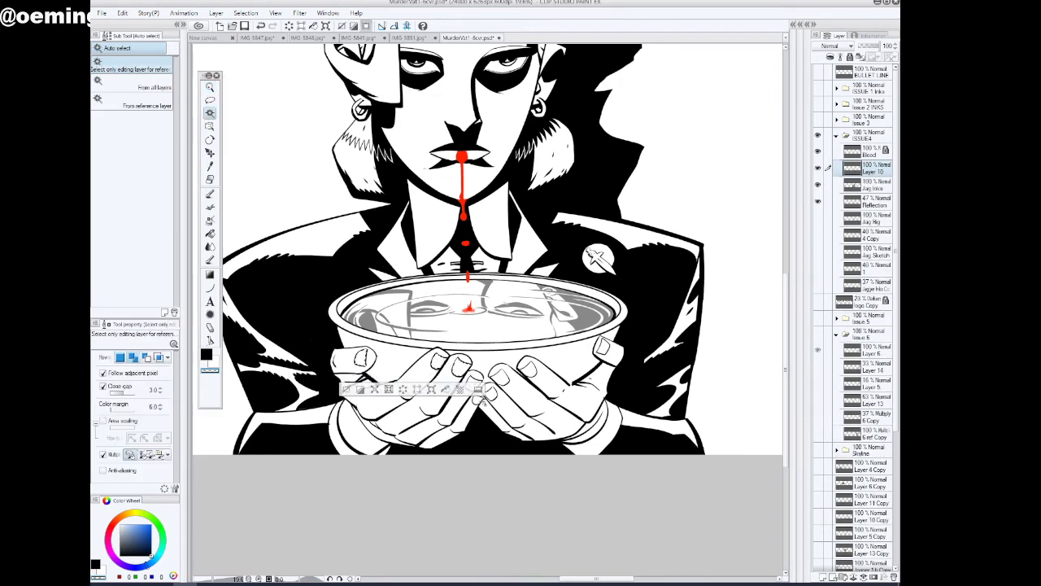
left_click(491, 392)
left_click(478, 398)
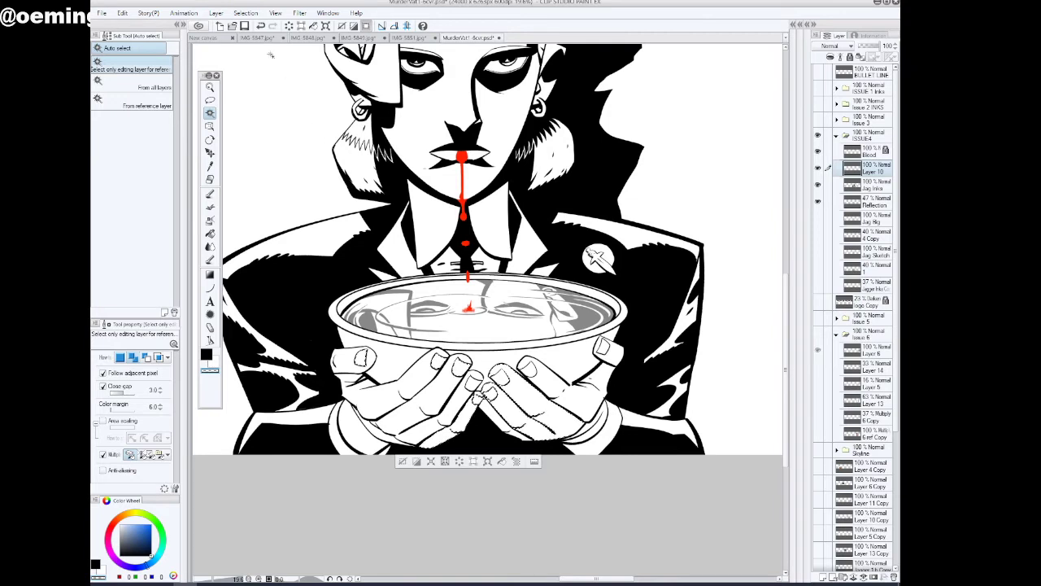
left_click(260, 26)
left_click(260, 26)
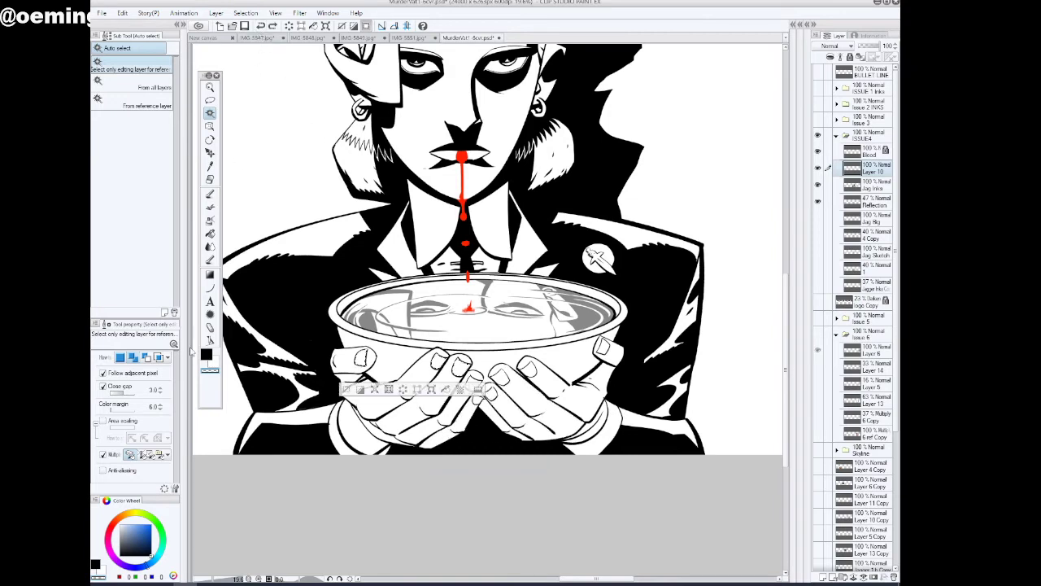
Set the auto-select Close gap to 5.8 and add the remaining fingernails of both hands to the selection
left_click(127, 395)
left_click(497, 381)
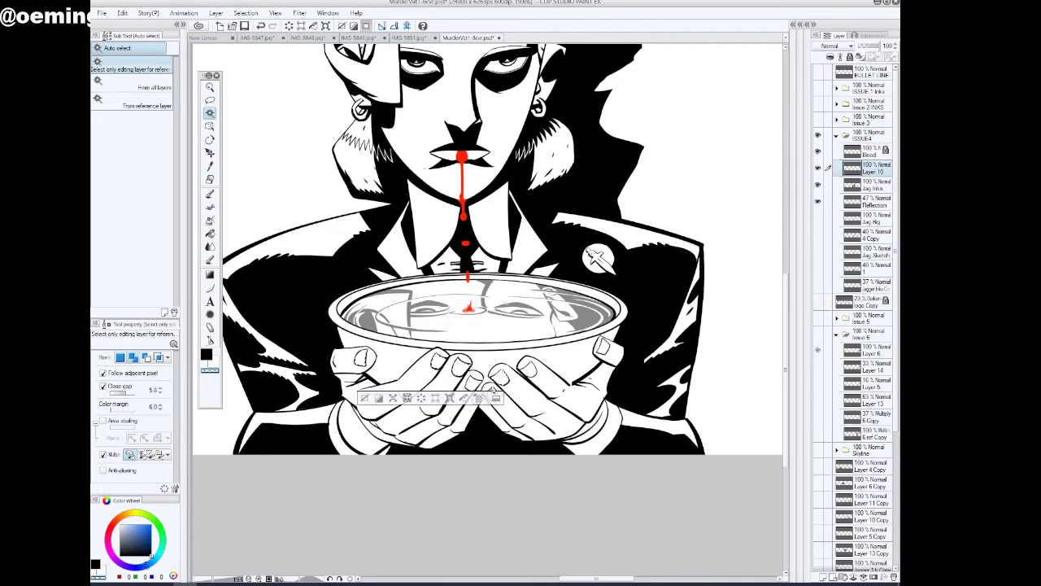
left_click(475, 384)
left_click(491, 394)
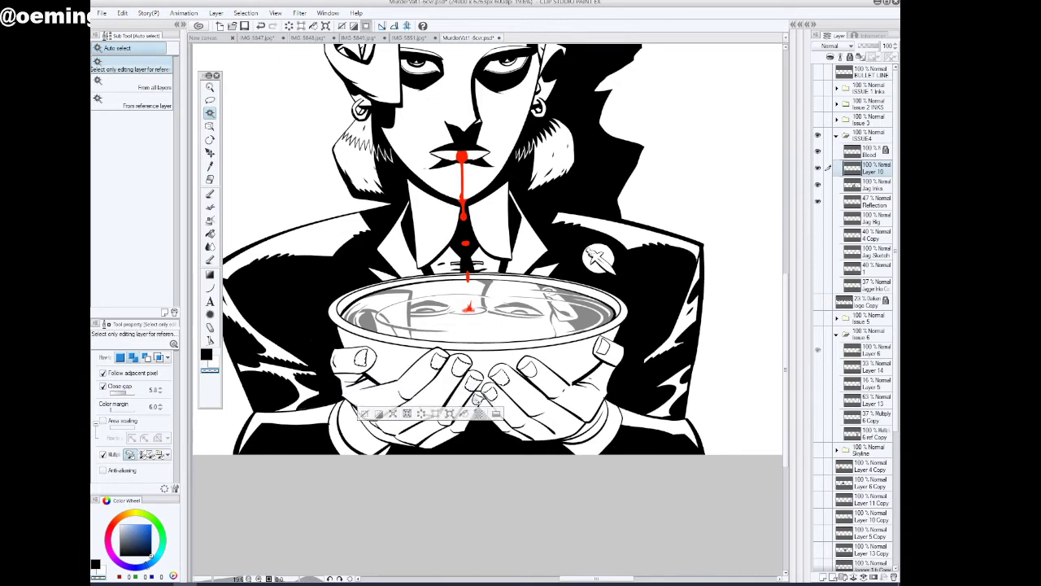
left_click(478, 400)
left_click(528, 369)
left_click(604, 349)
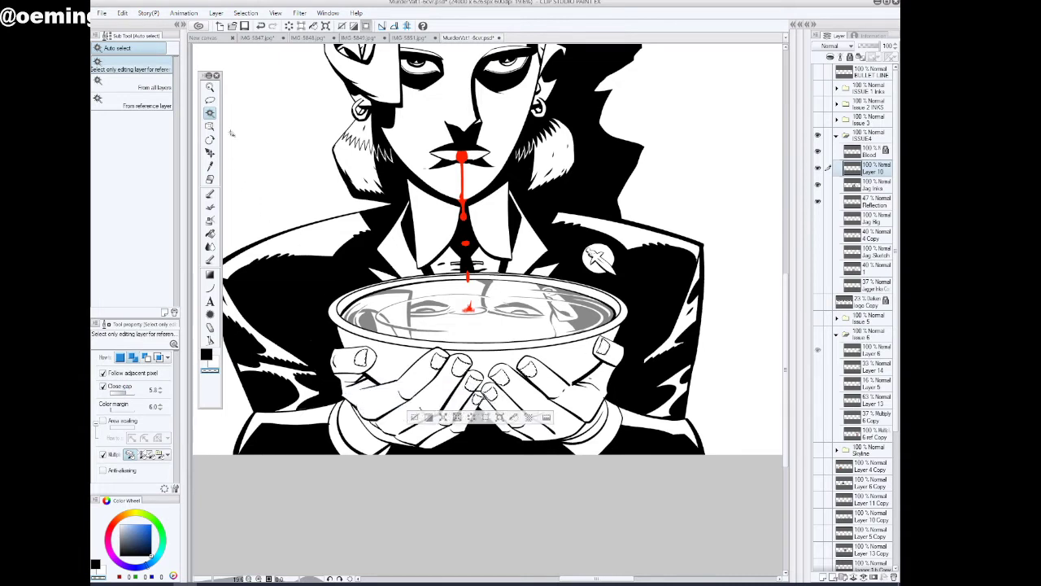
Set the inking pen's brush size to 78.8 and paint the selected nails on both hands black, leaving white highlights
left_click(210, 194)
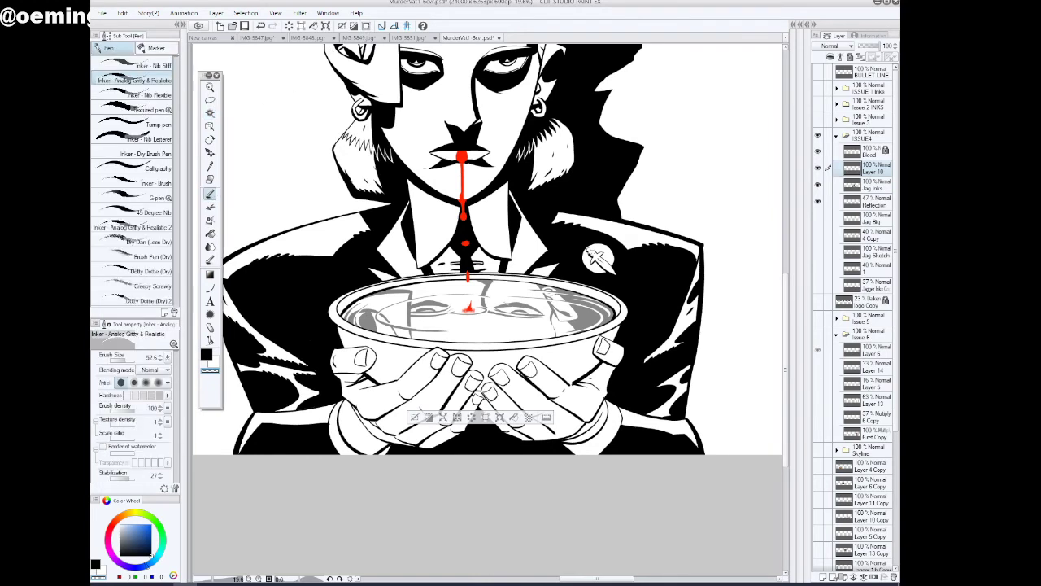
left_click(207, 356)
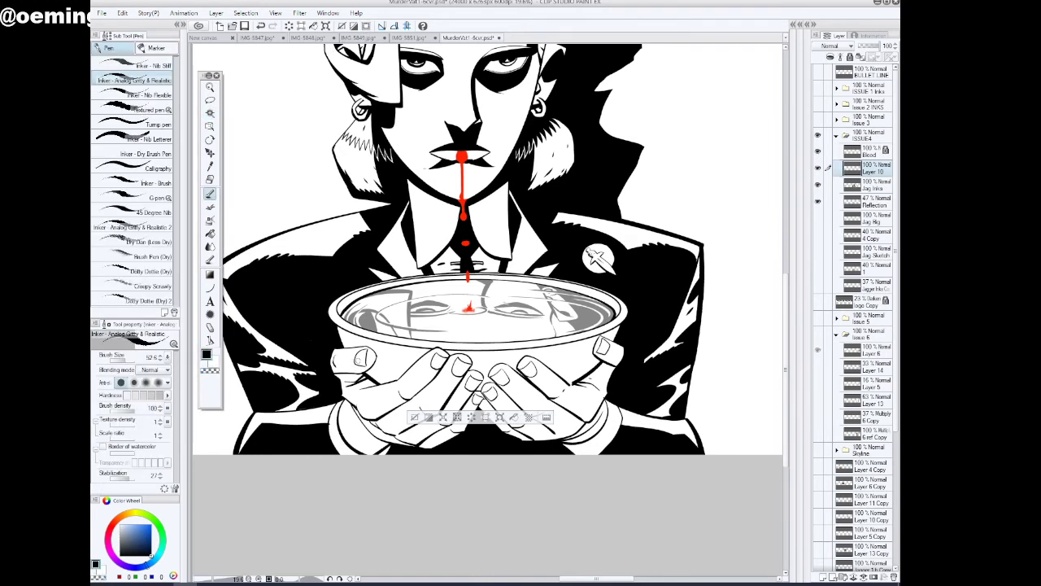
left_click(126, 359)
left_click_drag(359, 359, 365, 369)
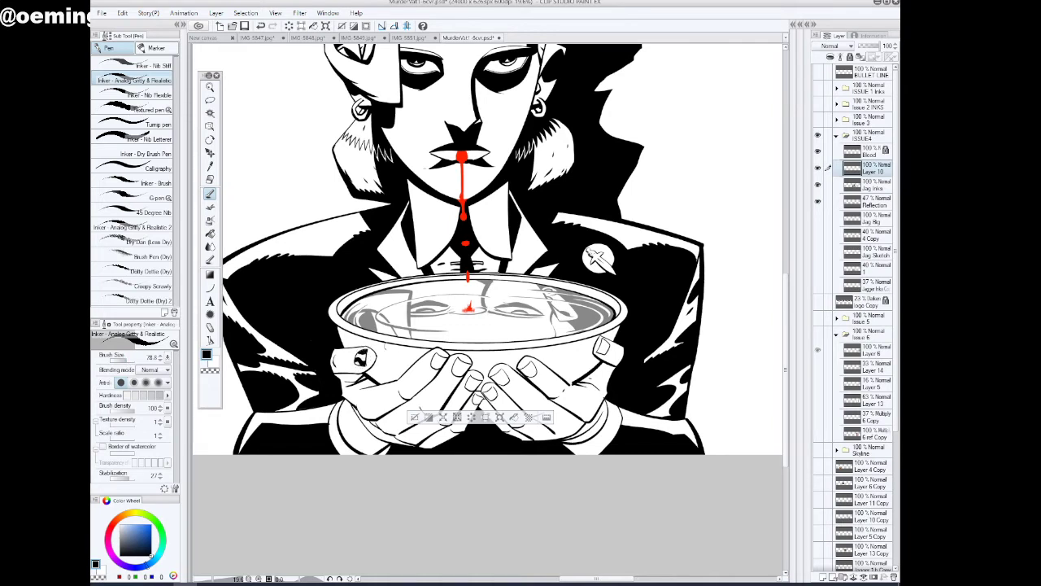
left_click_drag(434, 368, 448, 360)
mouse_move(454, 355)
left_mouse_down()
mouse_move(459, 374)
mouse_move(468, 366)
mouse_move(465, 387)
mouse_move(480, 382)
mouse_move(474, 400)
left_mouse_up()
left_click_drag(490, 388, 494, 395)
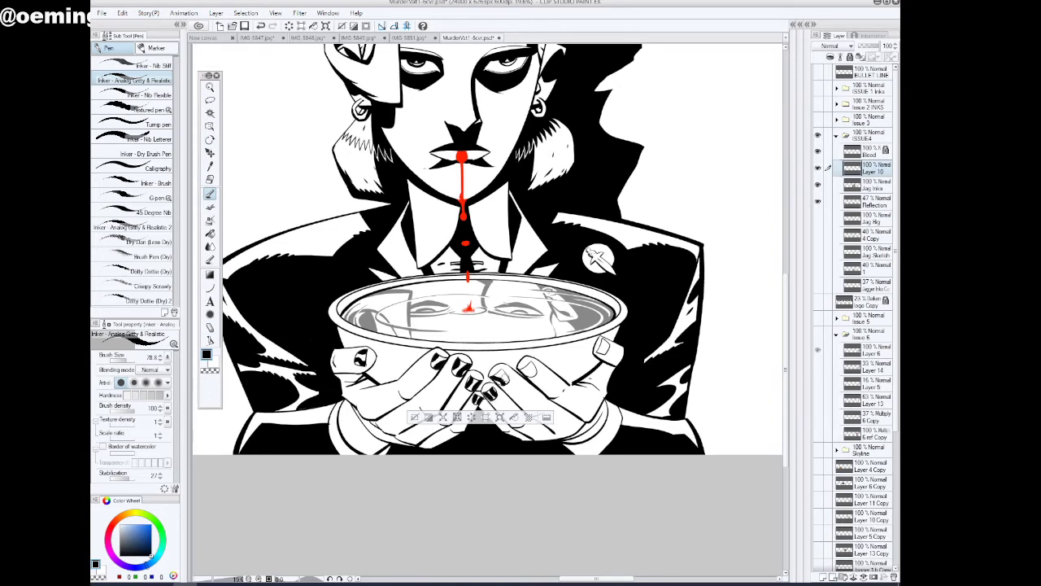
left_click_drag(501, 378, 509, 375)
left_click_drag(518, 372, 527, 367)
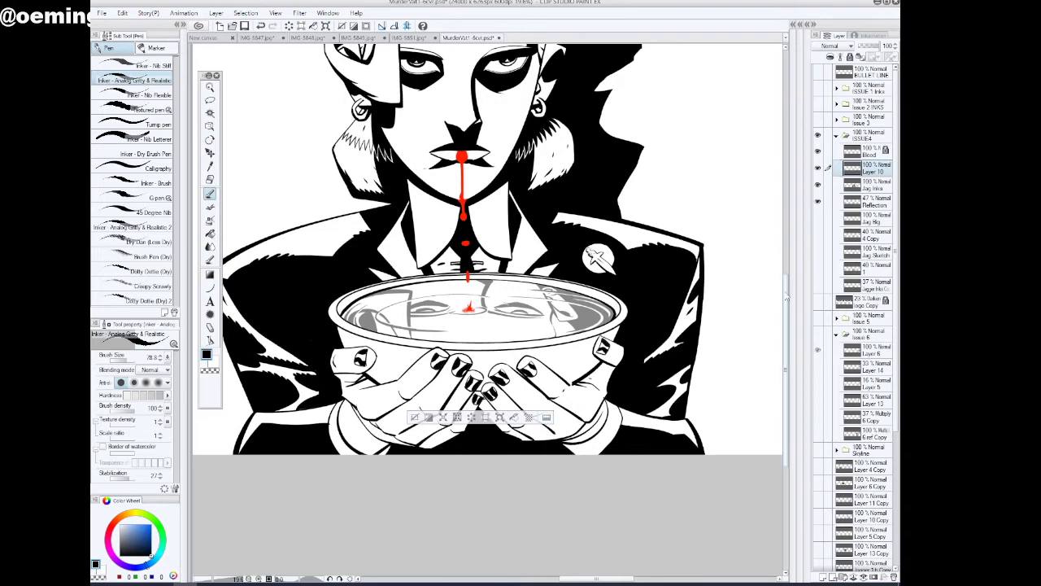
scroll(381, 417, "down", 3)
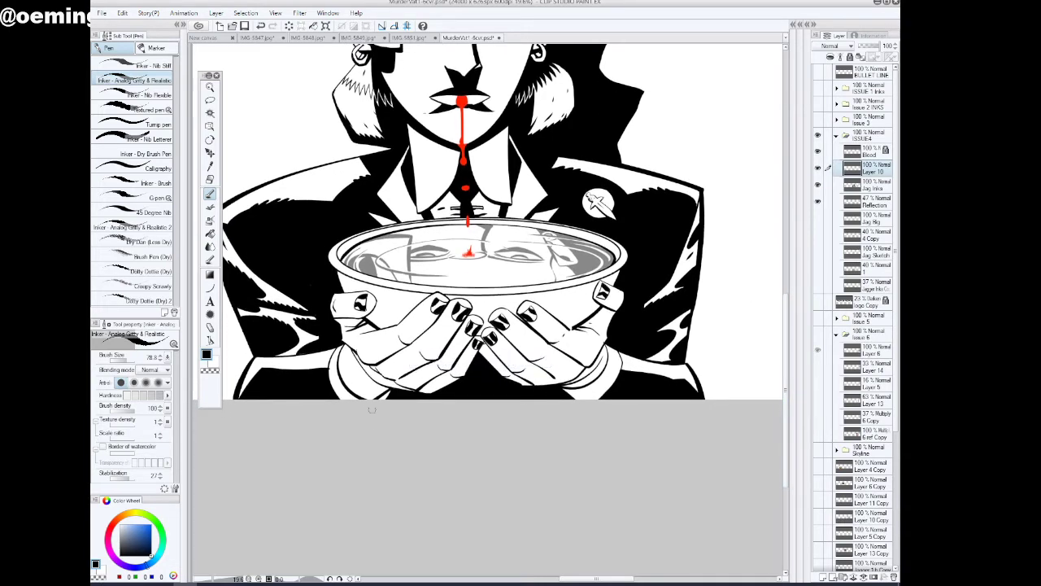
Outline the remaining little fingernail on the badge-side hand and fill it black, leaving white highlights
left_click(210, 87)
left_click_drag(525, 363, 577, 360)
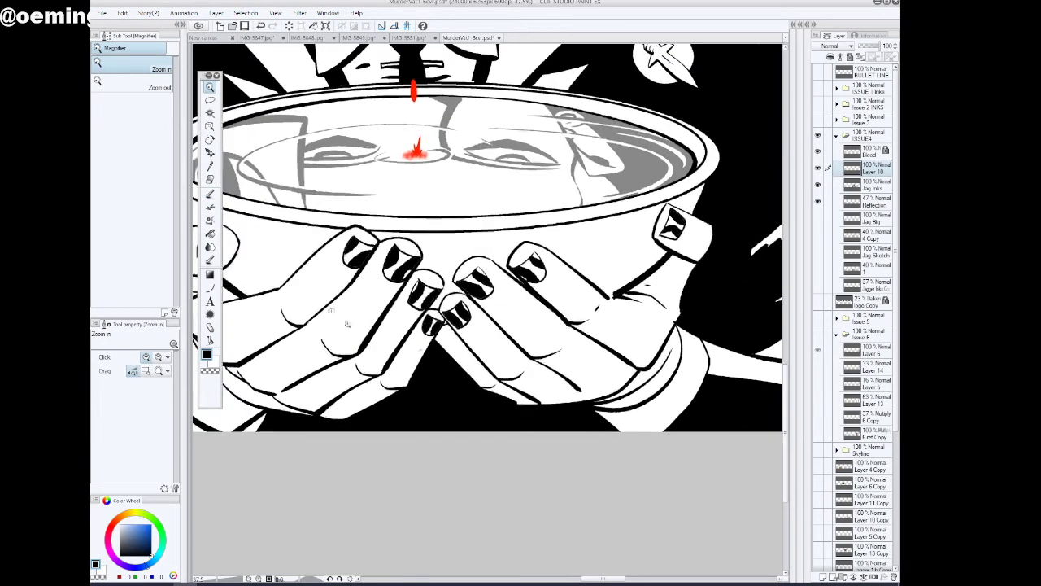
key("p")
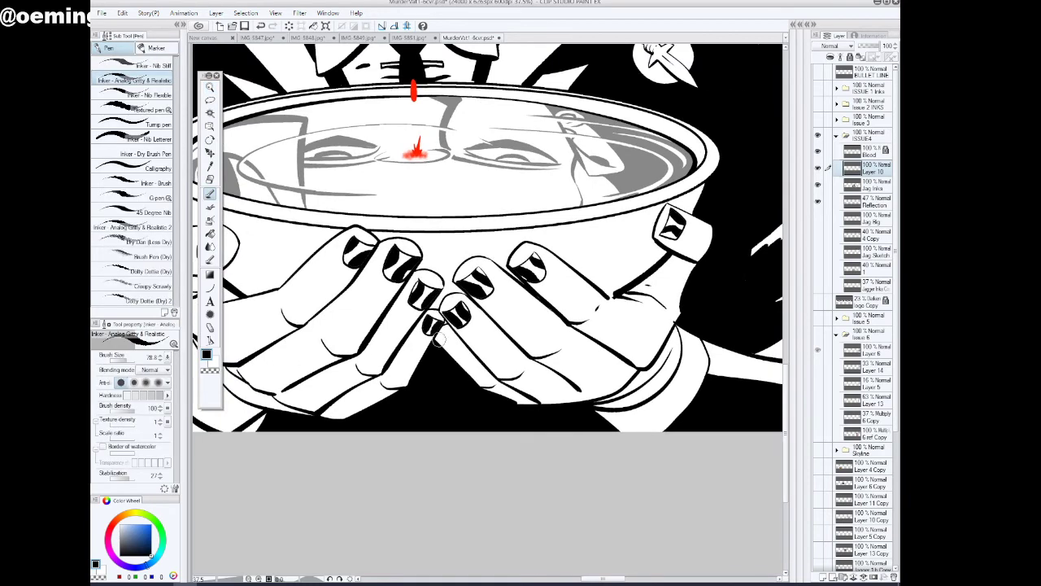
left_click_drag(449, 324, 440, 334)
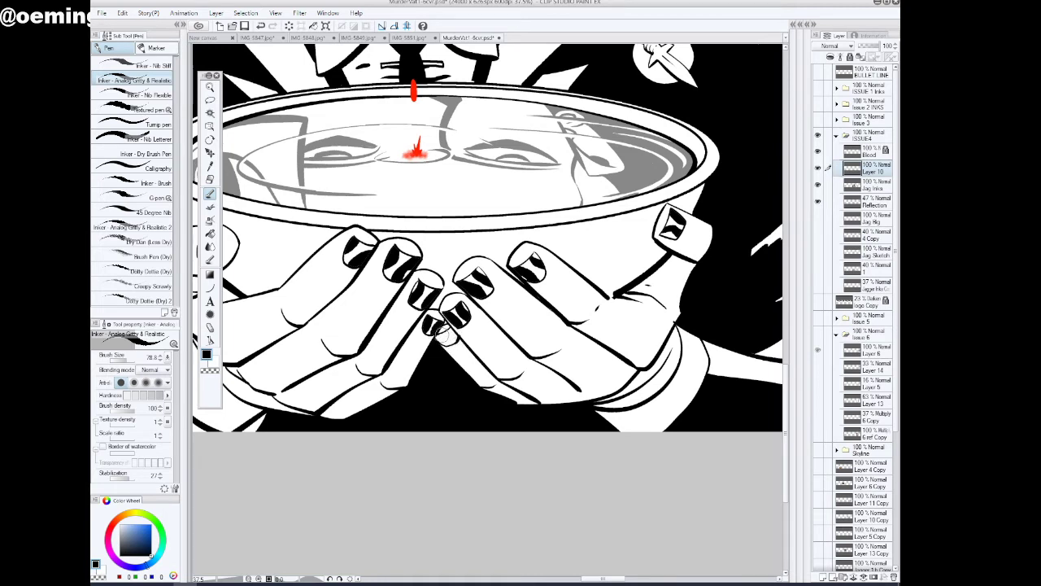
left_click_drag(444, 332, 450, 341)
left_click(210, 234)
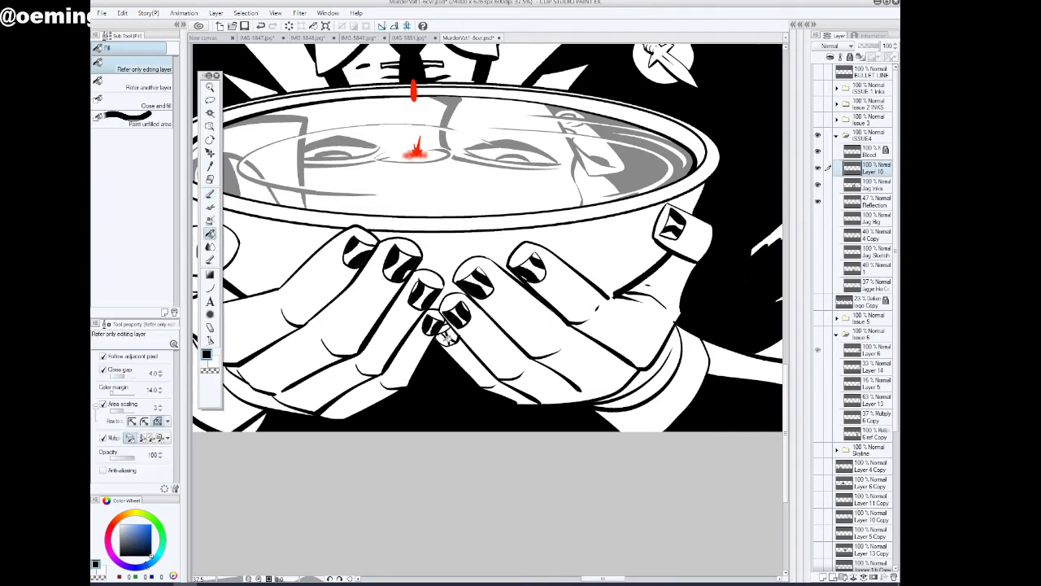
left_click(209, 193)
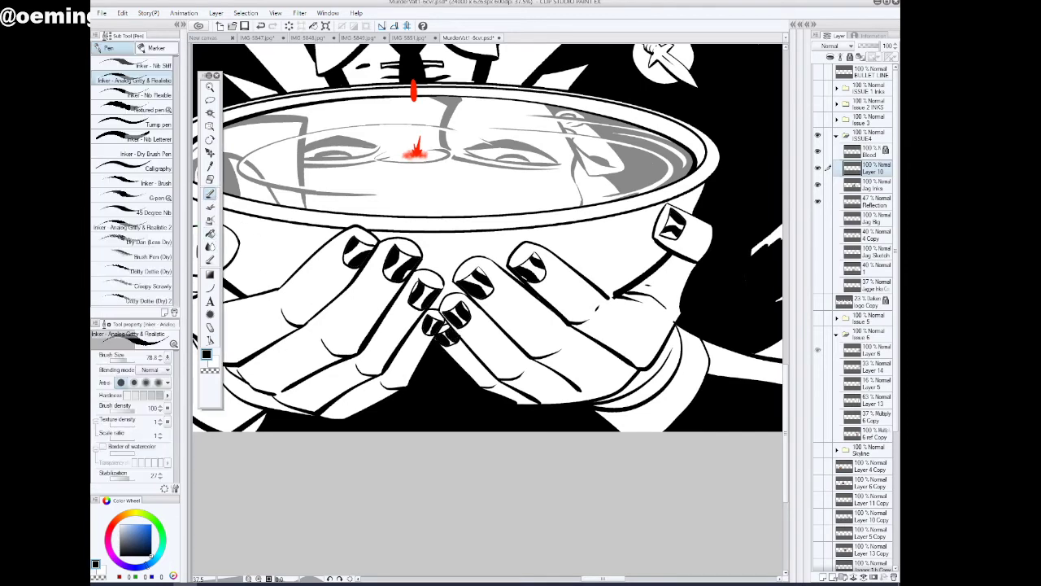
Touch up the edge beneath the two touching little fingertips with the inking pen, alternating transparent and black
left_click(210, 370)
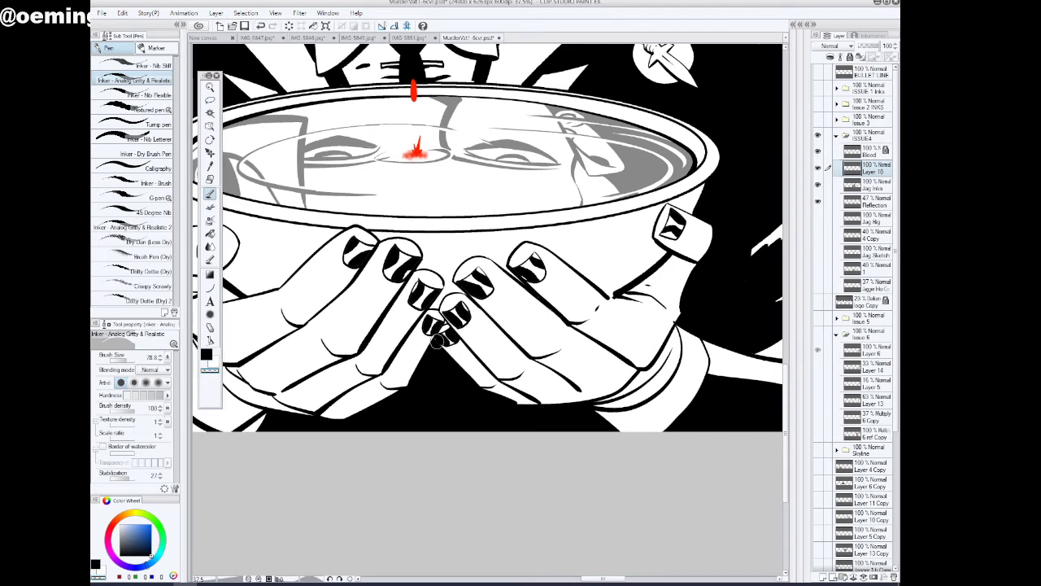
key("c")
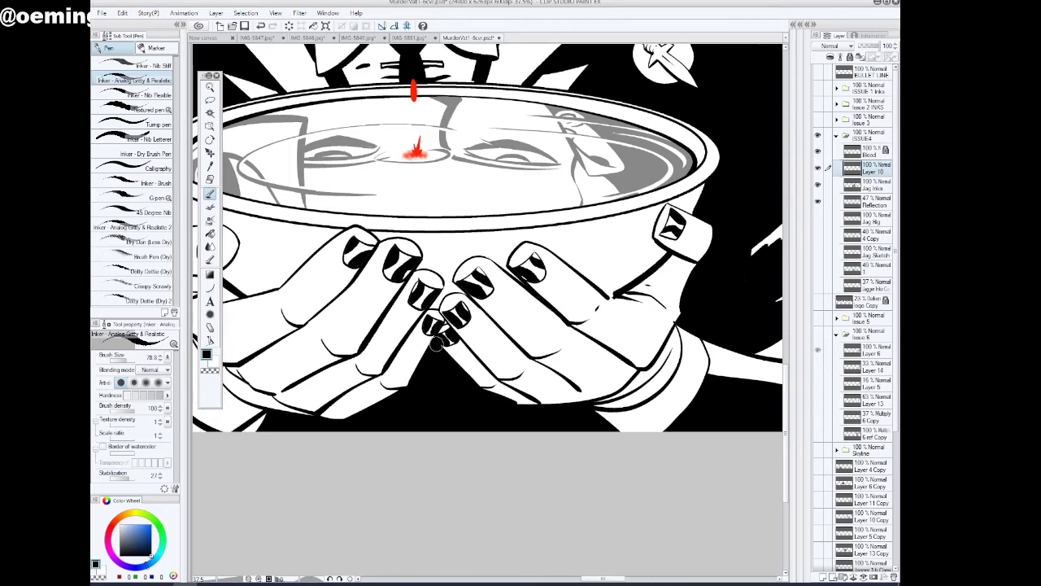
left_click_drag(412, 354, 421, 351)
Check the painted nails on the whole figure and merge Layer 10 down into the Jag Inks layer
left_click(210, 88)
left_click_drag(568, 205, 542, 212)
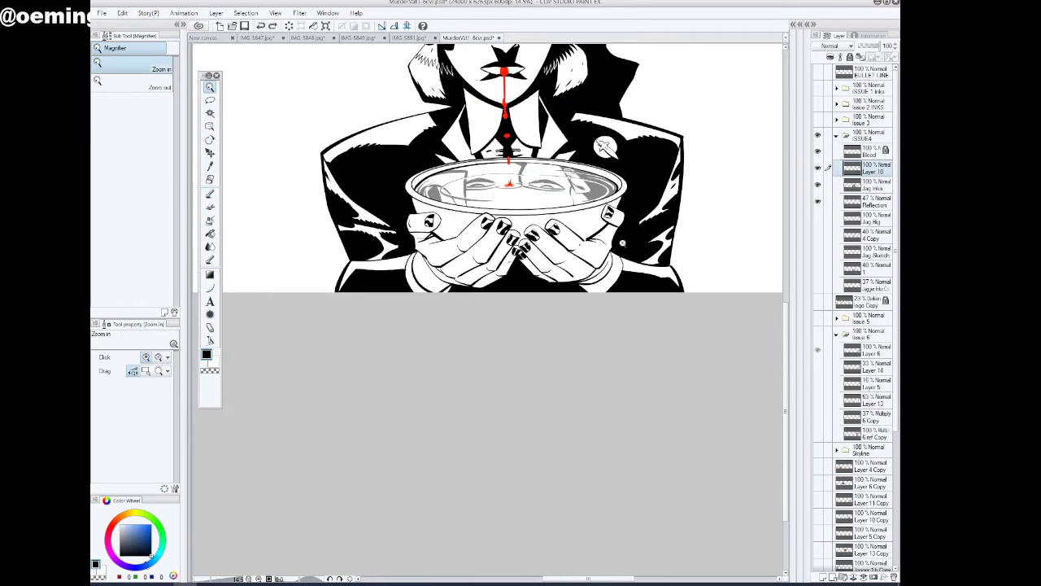
left_click_drag(623, 242, 618, 248)
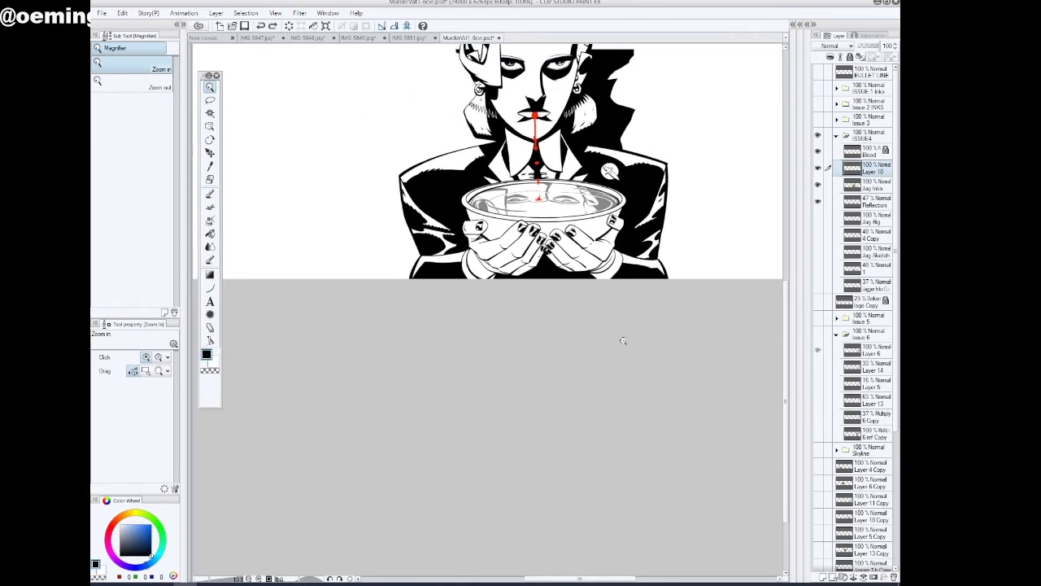
left_click_drag(545, 232, 559, 229)
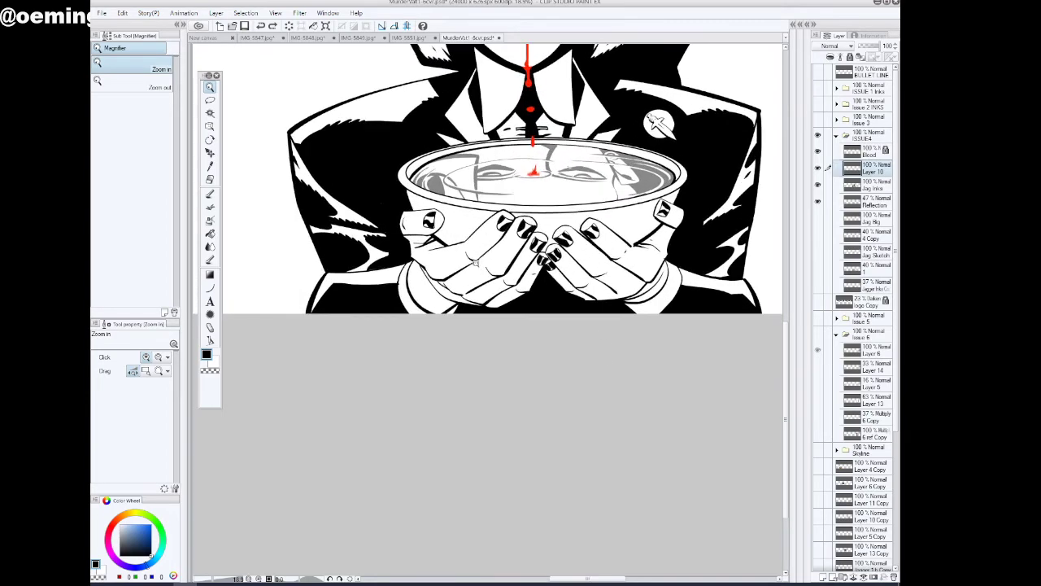
left_click_drag(411, 292, 423, 289)
left_click(211, 194)
left_click(214, 371)
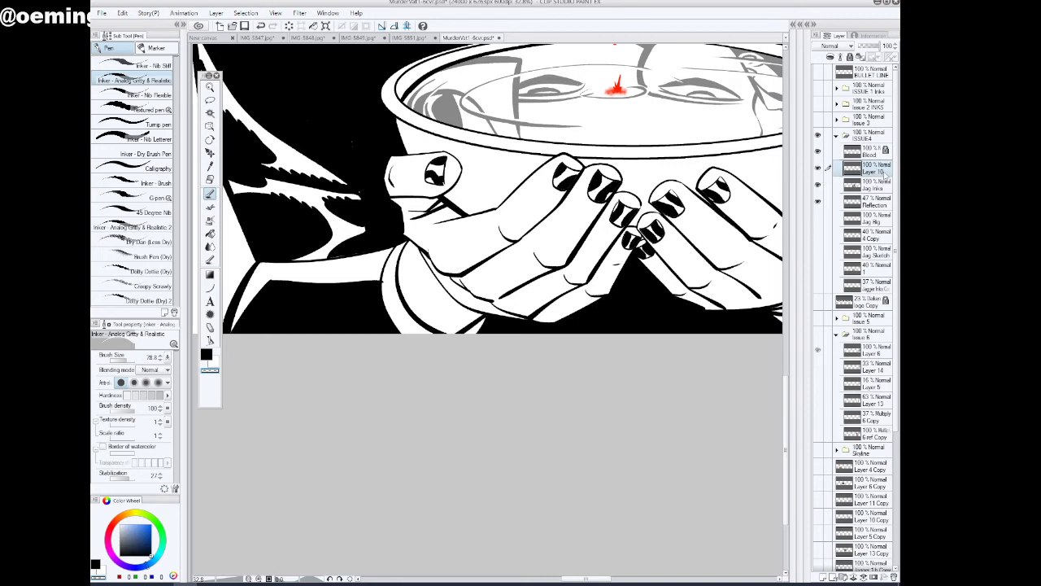
key("ctrl+e")
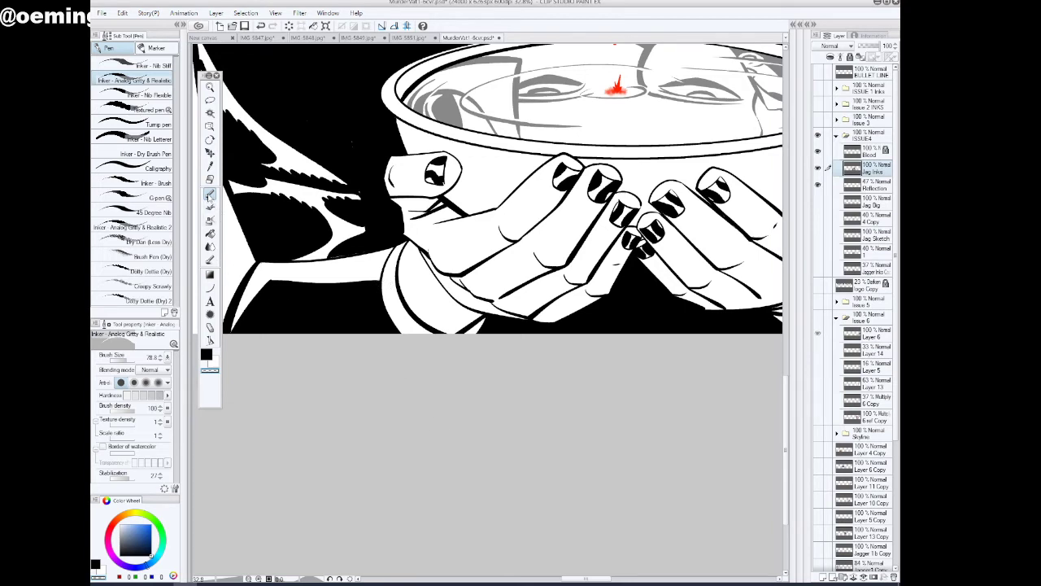
Fill the inside of both shirt cuffs beneath the wrists with solid black on the Jag Inks layer
key("c")
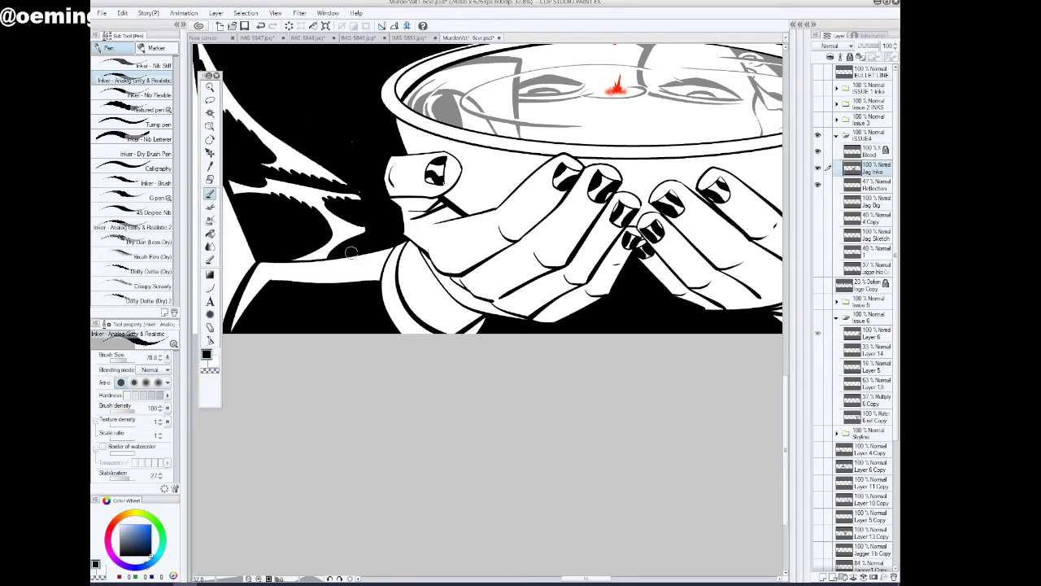
left_click(210, 87)
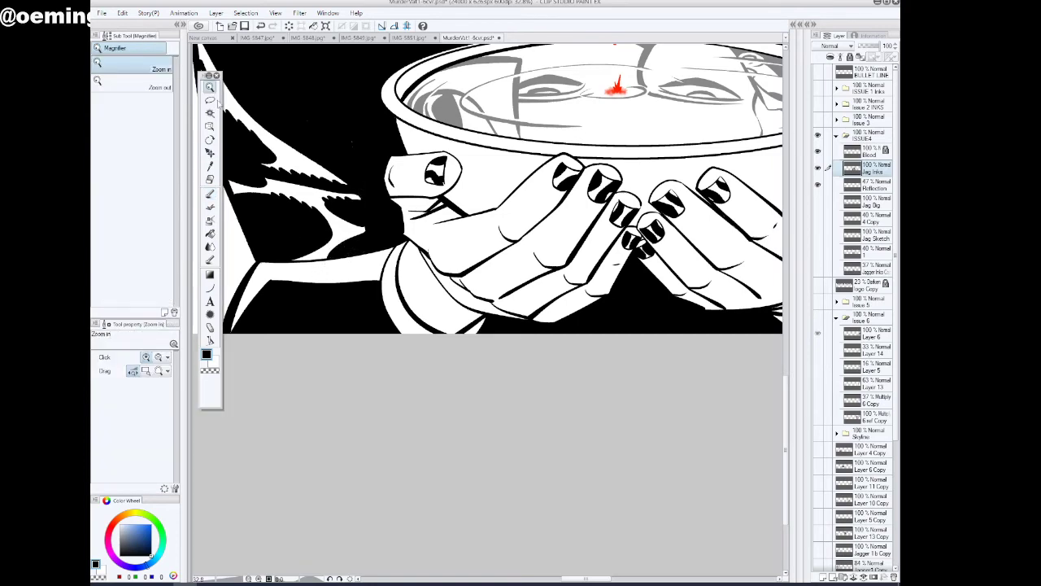
mouse_move(414, 281)
left_mouse_down()
mouse_move(358, 279)
mouse_move(423, 274)
left_mouse_up()
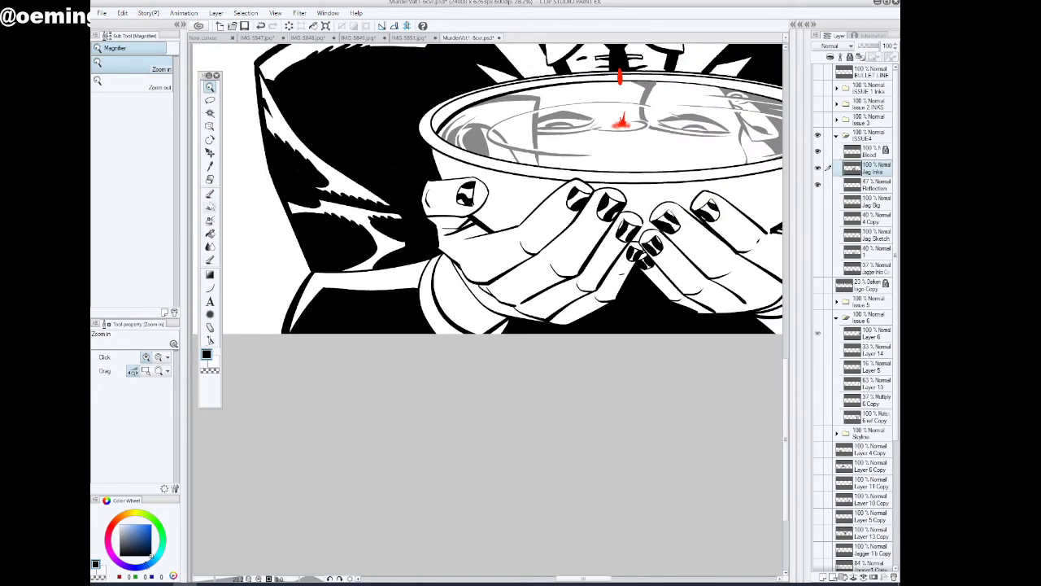
left_click(210, 194)
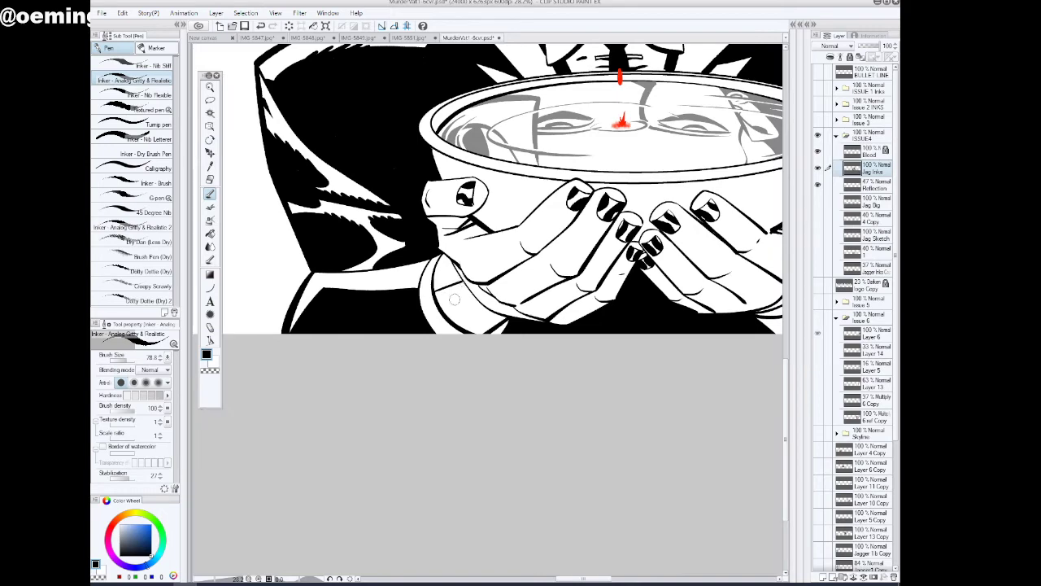
left_click_drag(583, 578, 602, 578)
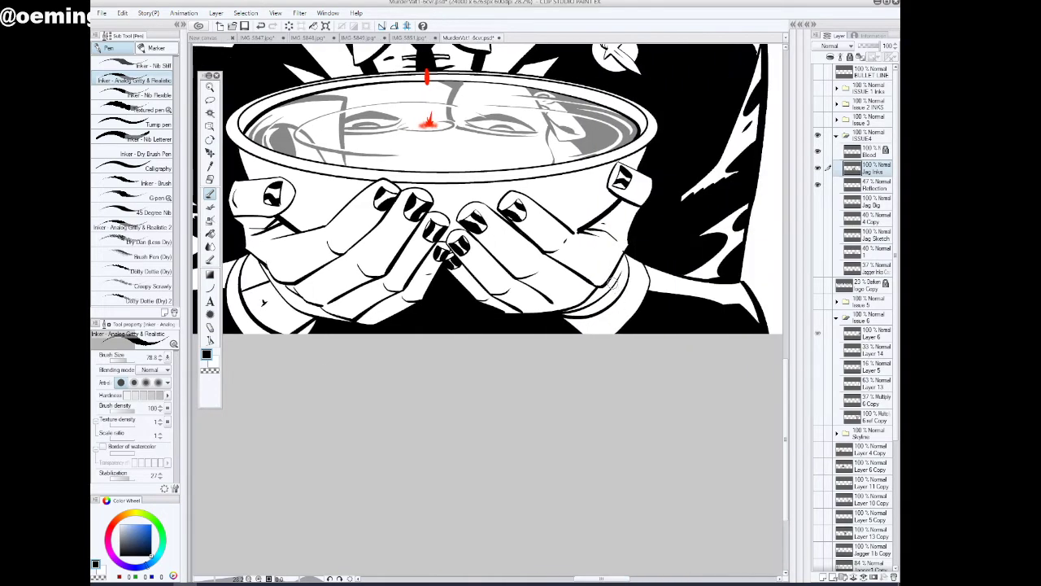
left_click(211, 231)
left_click_drag(619, 580, 600, 579)
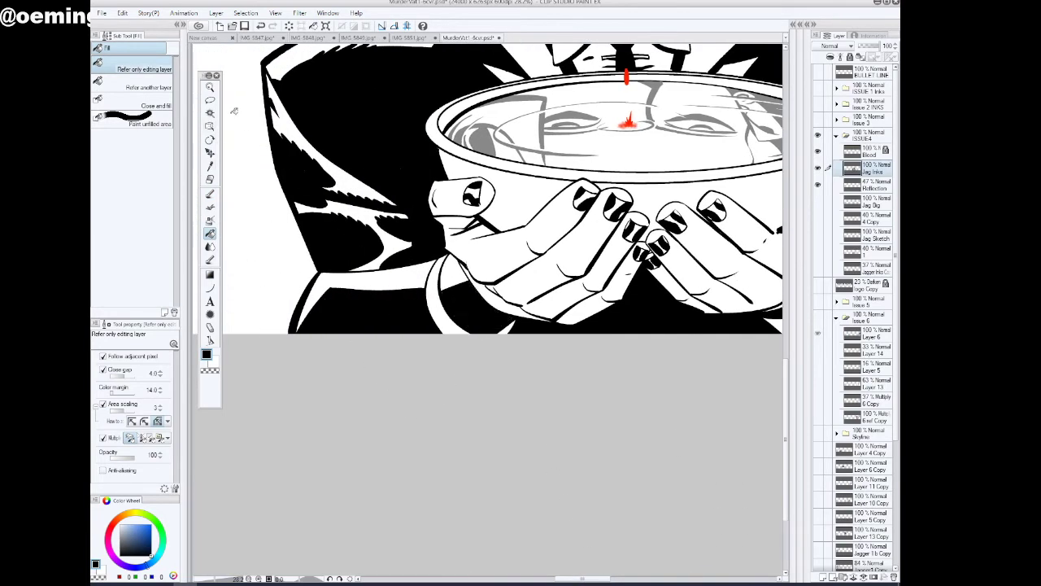
left_click(211, 88)
left_click_drag(517, 309, 509, 319)
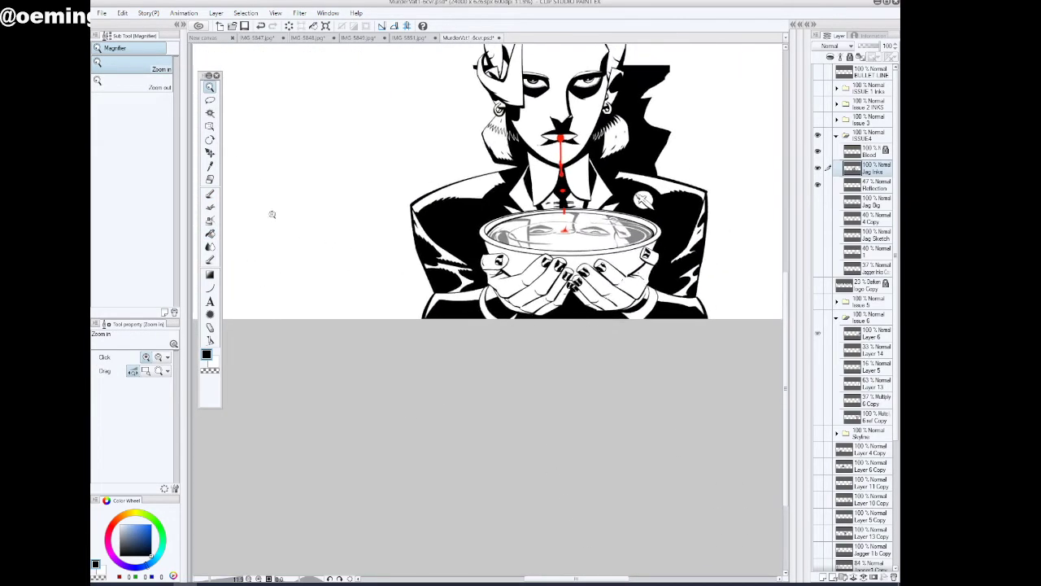
left_click(211, 233)
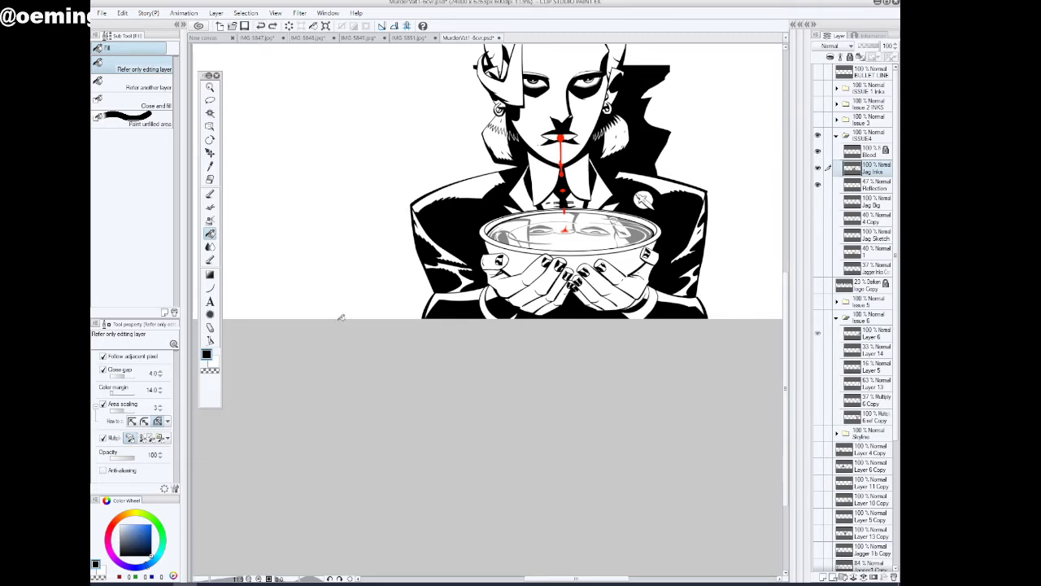
Ink the lower palm edge where the badge-side hand meets the inside of its shirt cuff with black pen strokes
left_click(211, 87)
left_click_drag(643, 310, 691, 298)
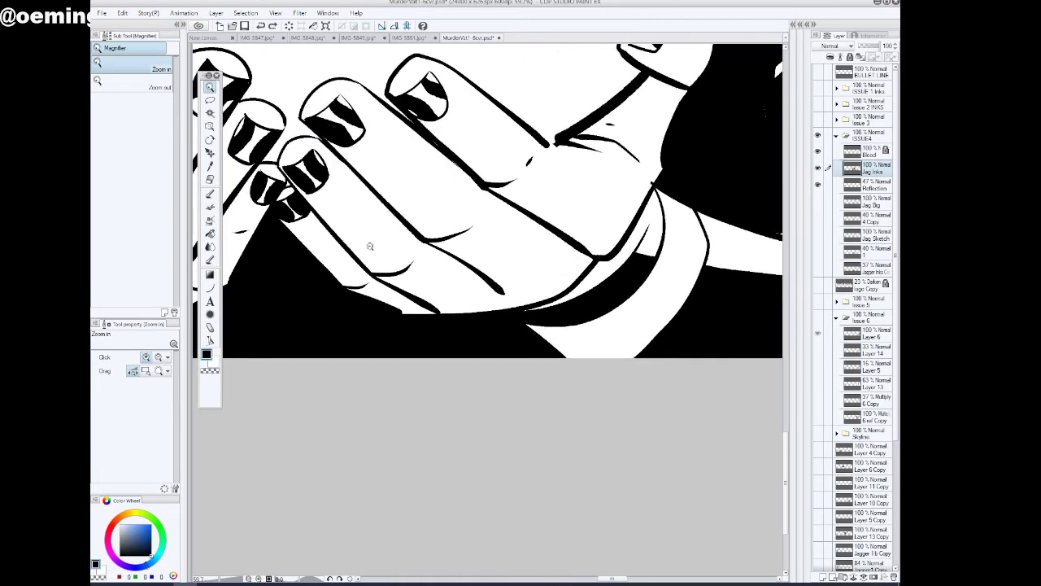
left_click(210, 194)
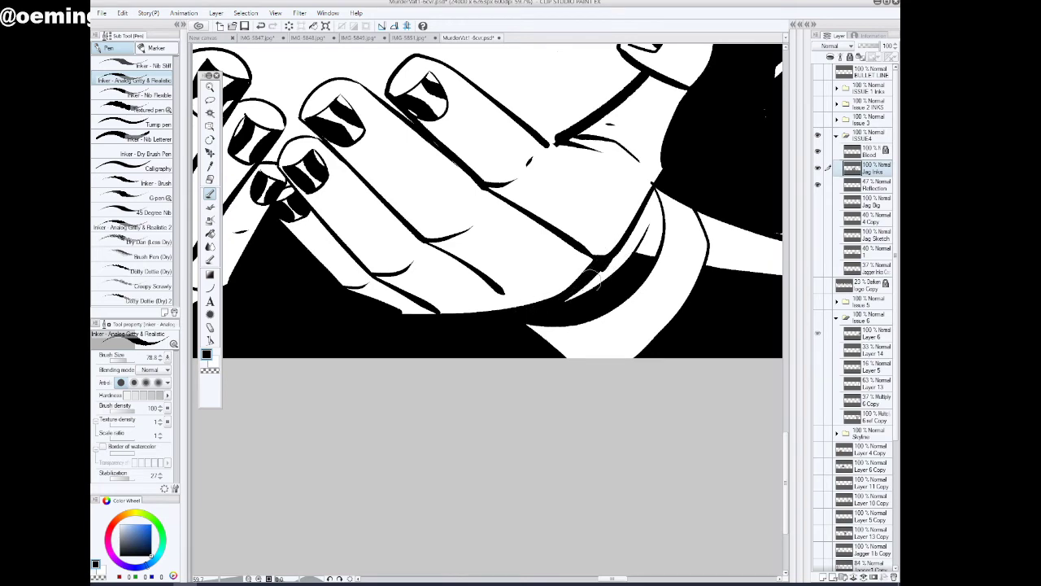
left_click_drag(590, 282, 546, 310)
left_click_drag(614, 256, 561, 306)
left_click(210, 87)
left_click_drag(687, 287, 673, 308)
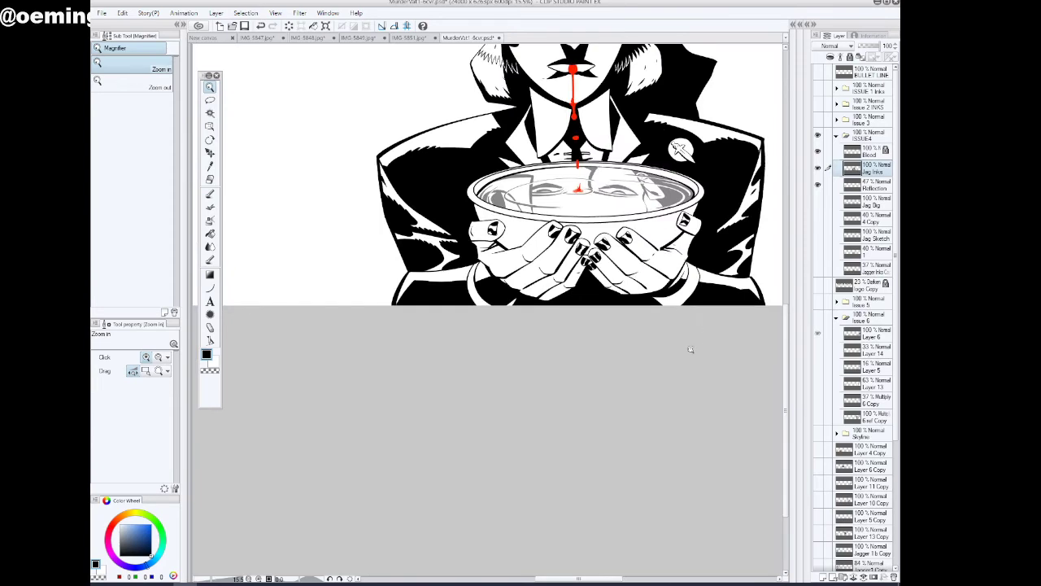
left_click_drag(689, 349, 680, 367)
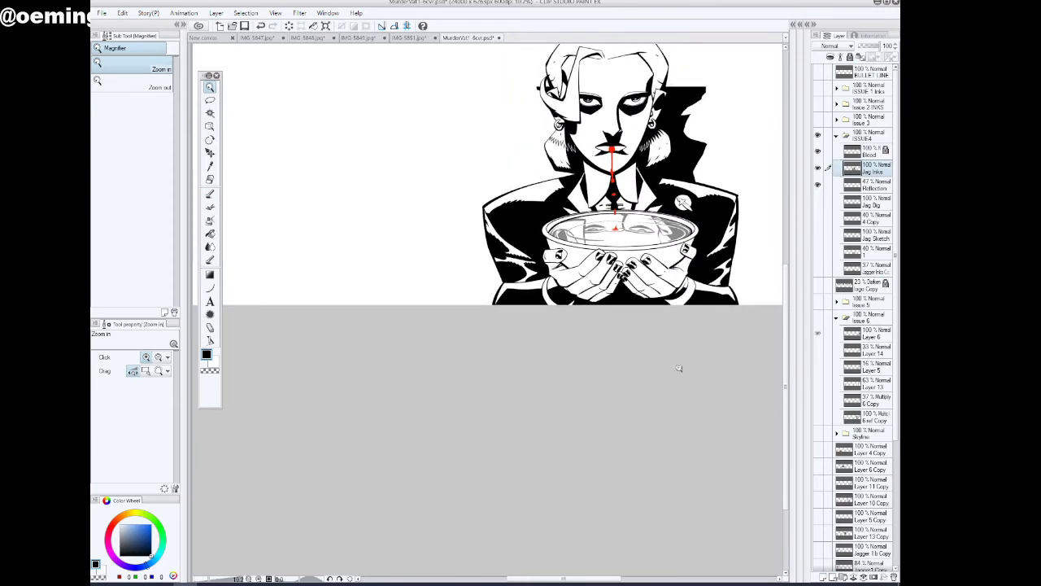
Ink the shadow edge beside the wrist inside the badge-side cuff, combining a pen stroke with black fill
left_click_drag(697, 284, 732, 275)
left_click(209, 194)
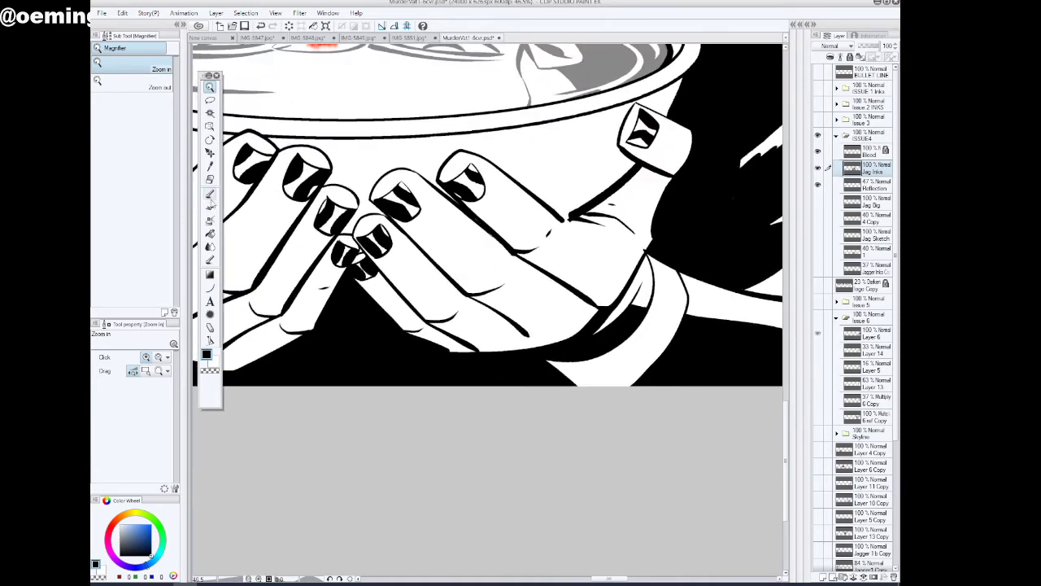
left_click_drag(646, 255, 626, 304)
left_click(210, 234)
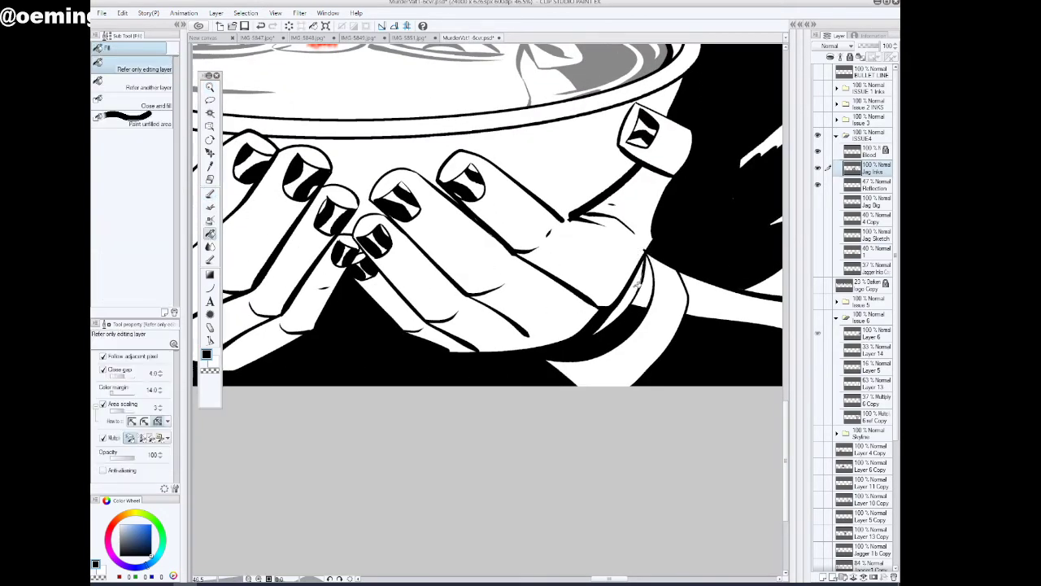
left_click(211, 88)
left_click_drag(637, 337, 608, 339)
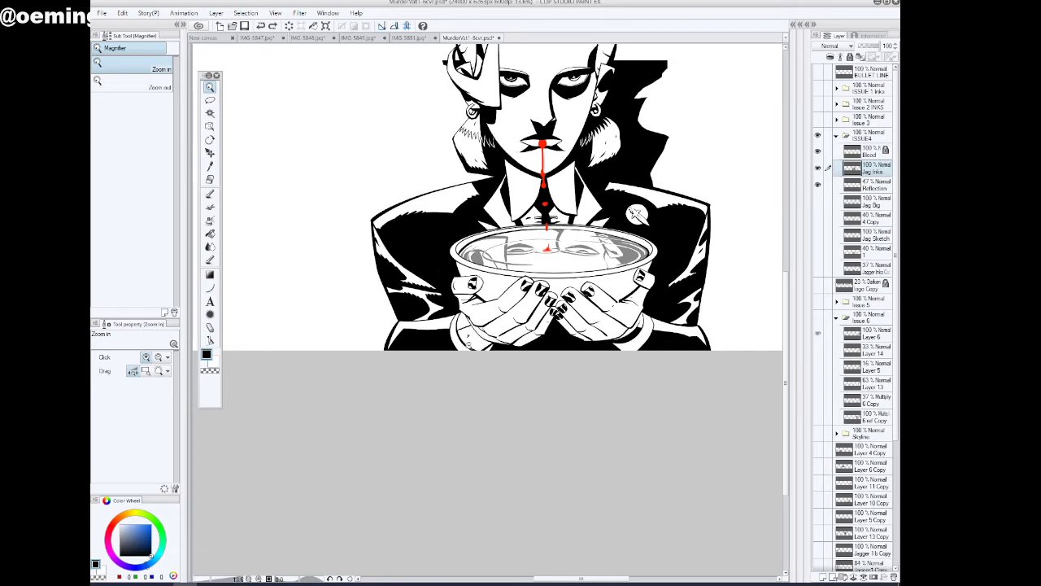
Fill the remaining area inside the opposite hand's shirt cuff with black on the Jag Inks layer
left_click(210, 207)
left_click(210, 233)
left_click(483, 347)
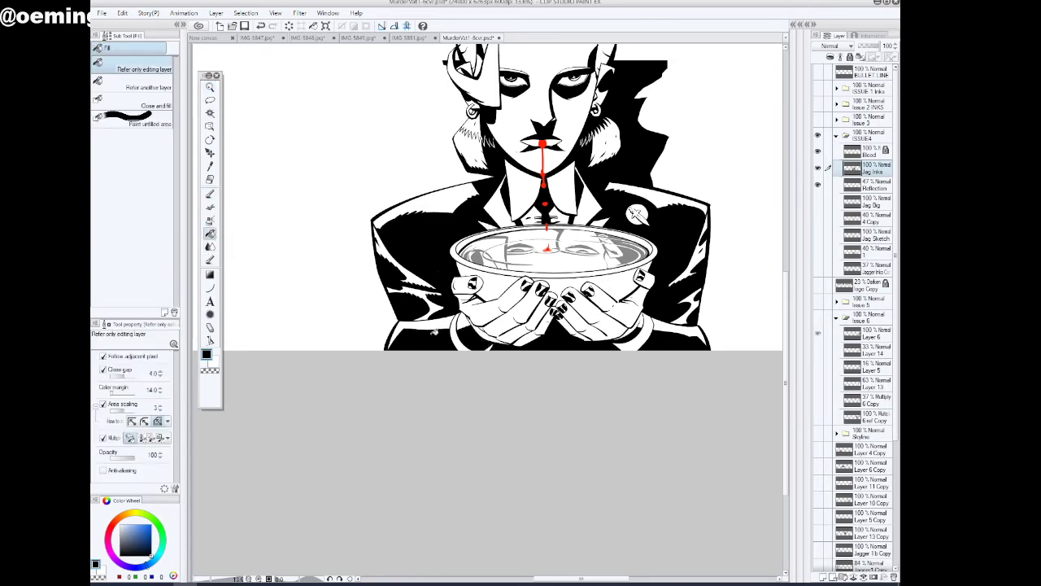
Outline a cast shadow beneath the thumb of the hand opposite the badge and fill it black
left_click(210, 87)
left_click(494, 306)
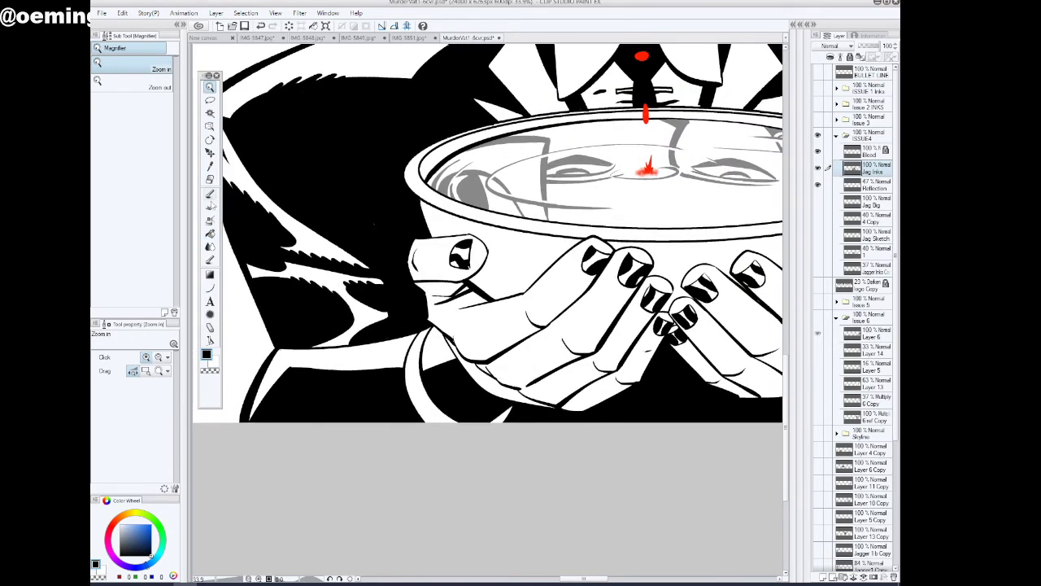
left_click(210, 193)
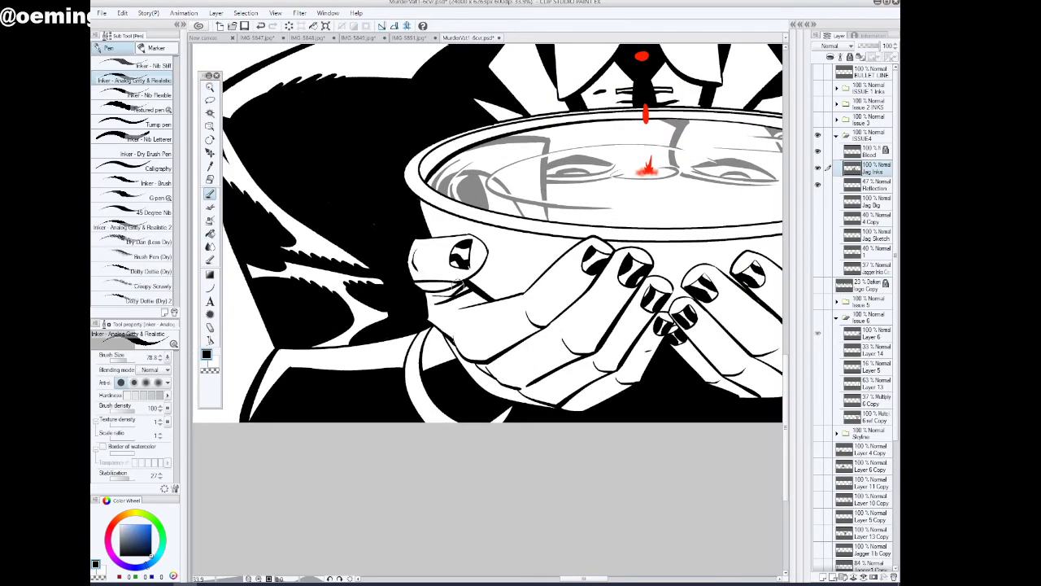
left_click_drag(597, 579, 617, 581)
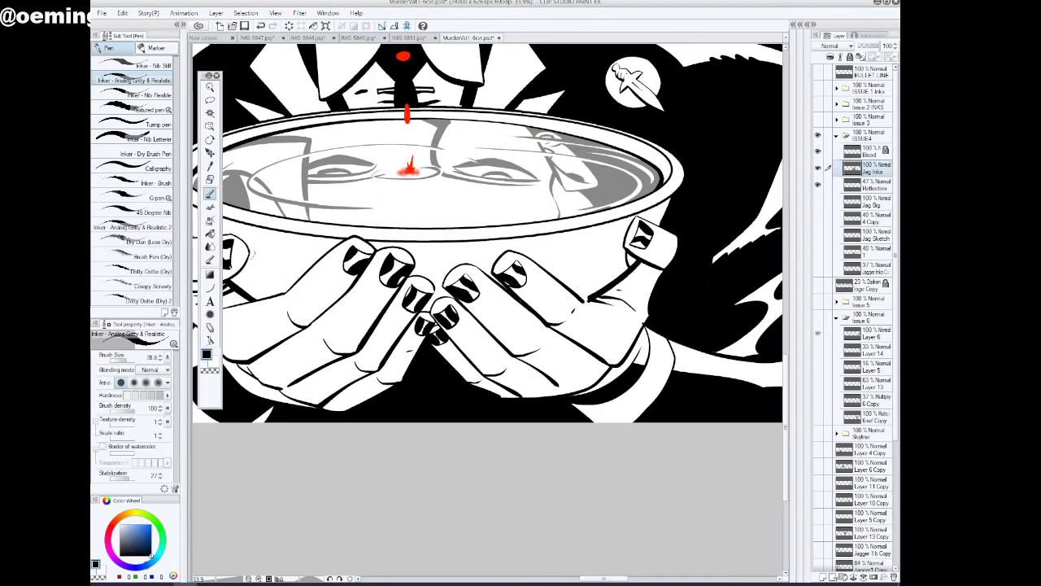
left_click(210, 234)
left_click(630, 261)
left_click_drag(612, 579, 594, 578)
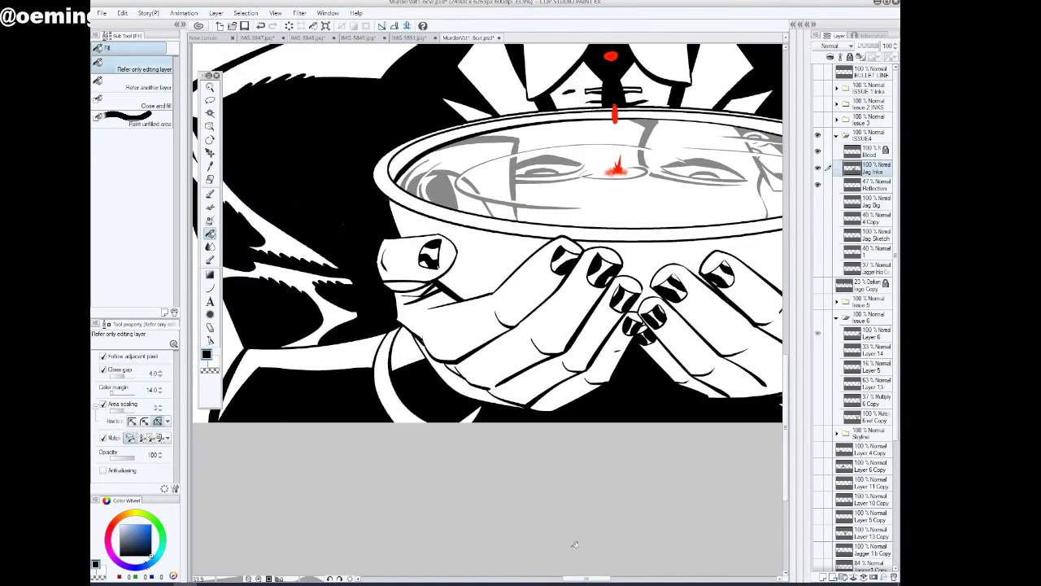
left_click(212, 88)
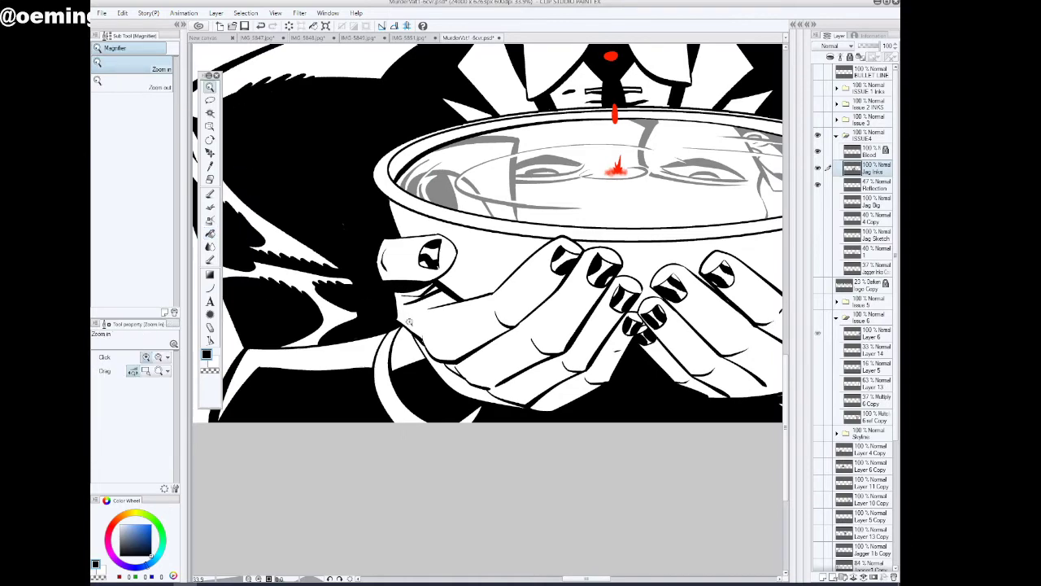
left_click_drag(409, 323, 358, 324)
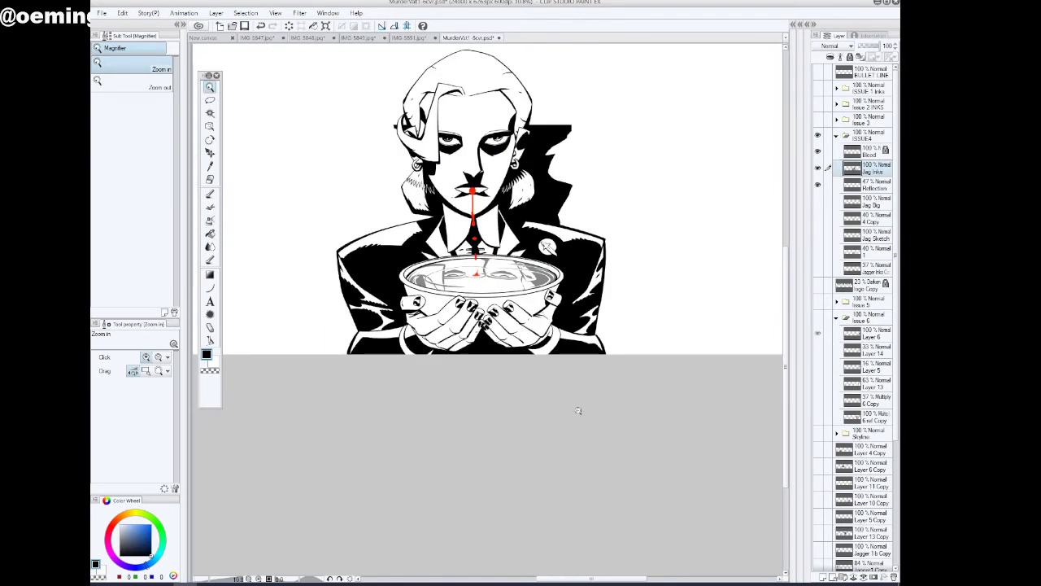
Outline a small cast shadow beneath the badge-side thumb with the inking pen and fill it black
left_click(582, 302)
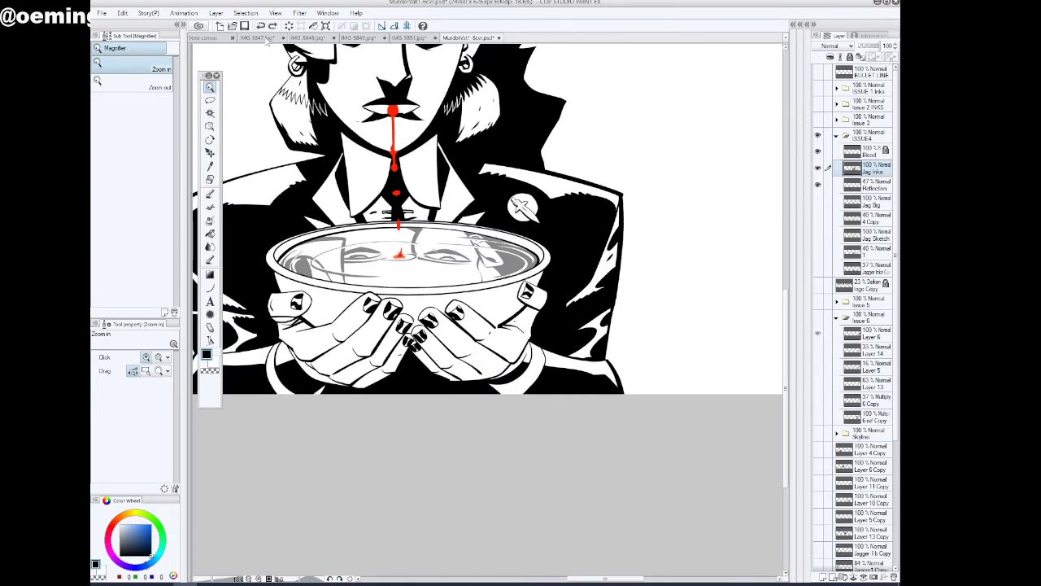
left_click(543, 319)
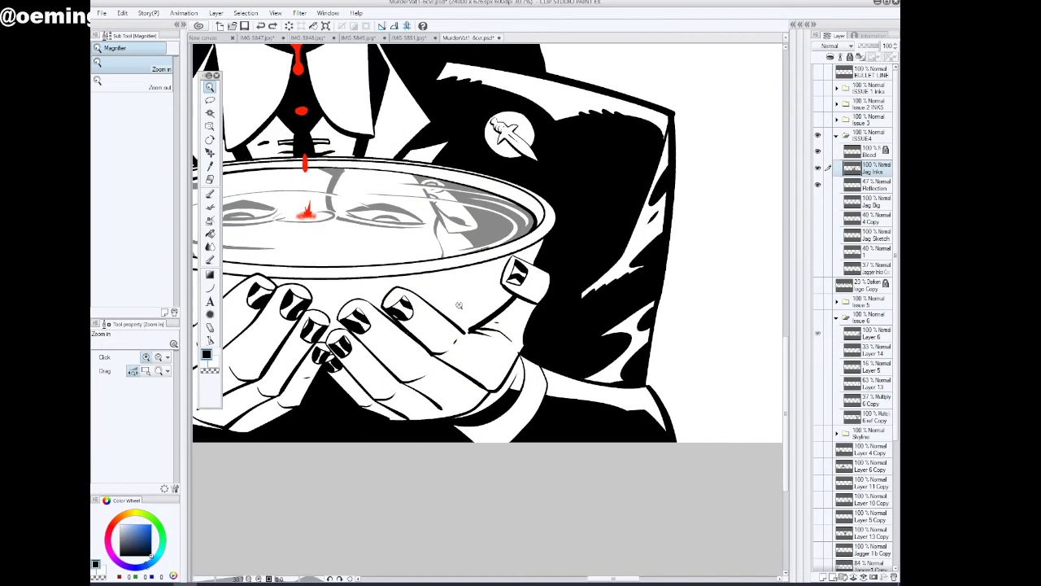
left_click(210, 196)
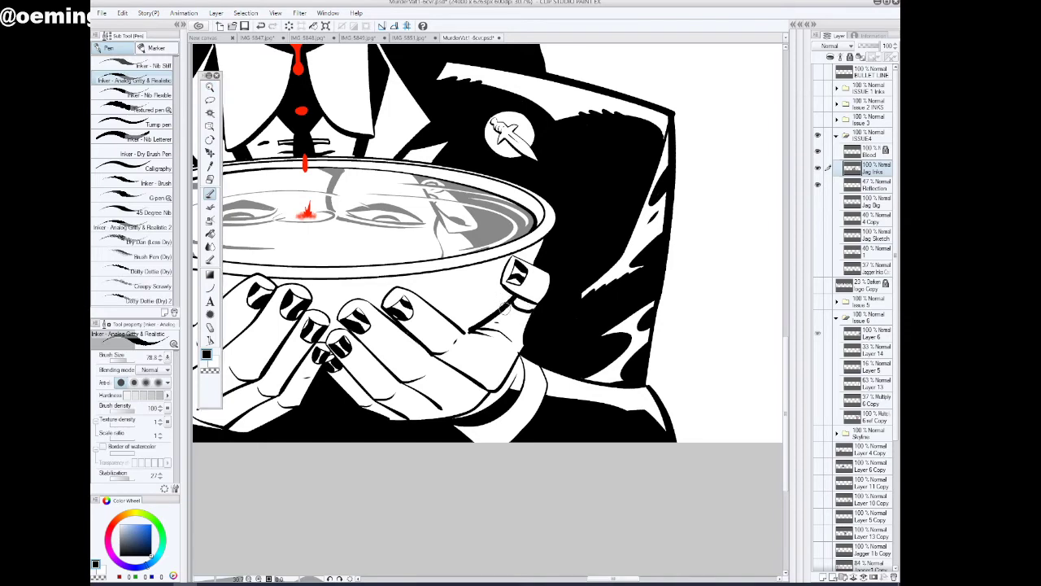
left_click_drag(511, 304, 520, 309)
left_click(210, 233)
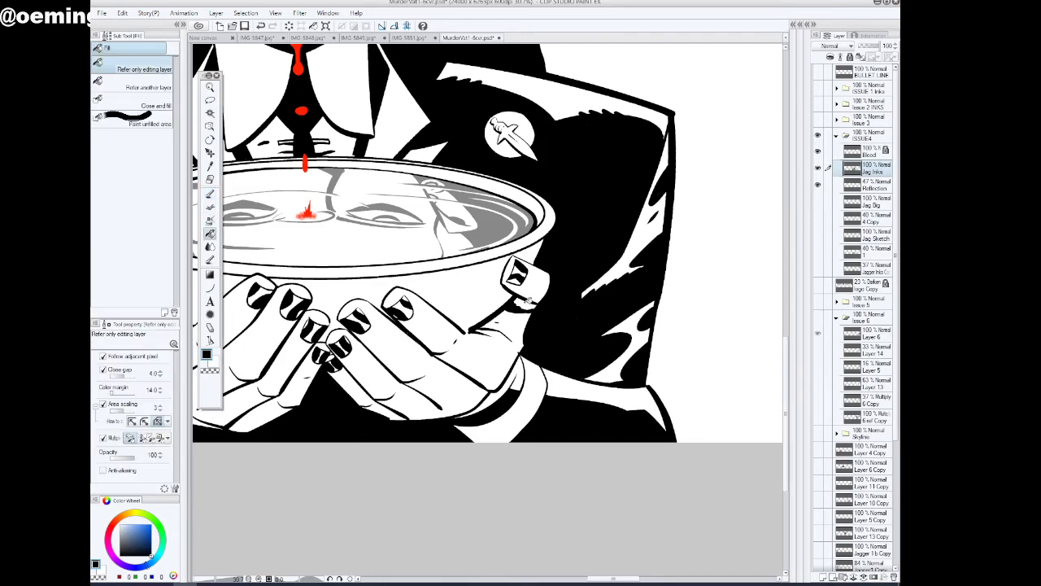
left_click(528, 303)
Extend the cast shadows beneath both thumbs with the inking pen and fill the added areas black
left_click_drag(624, 580, 598, 579)
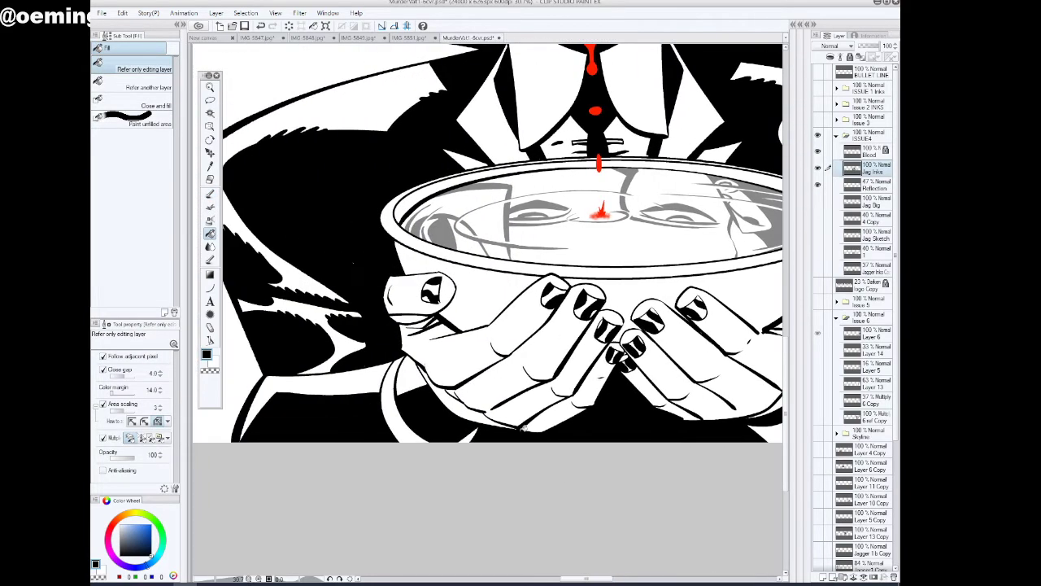
left_click(413, 319)
key("p")
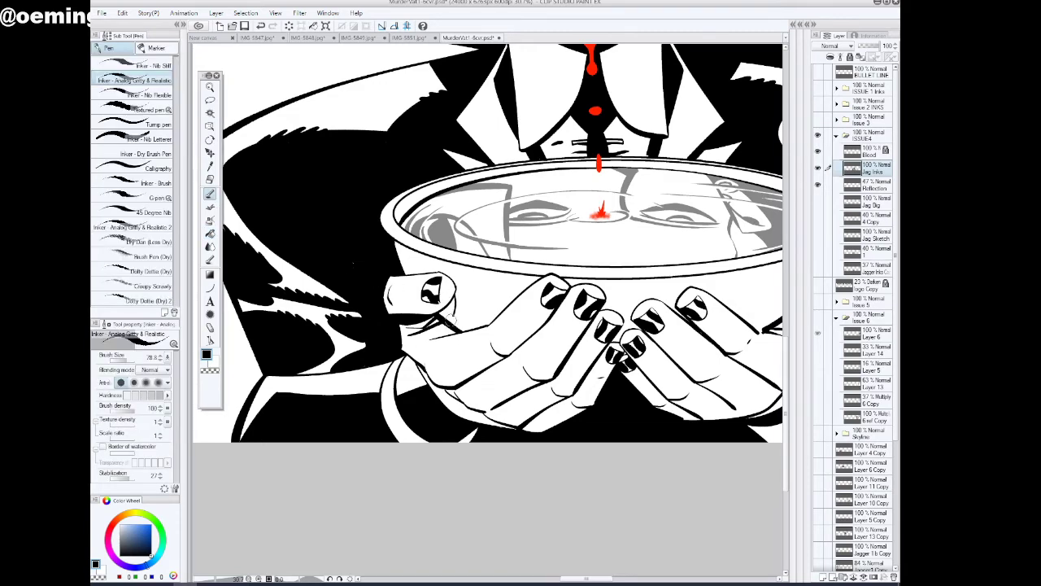
left_click_drag(564, 578, 589, 578)
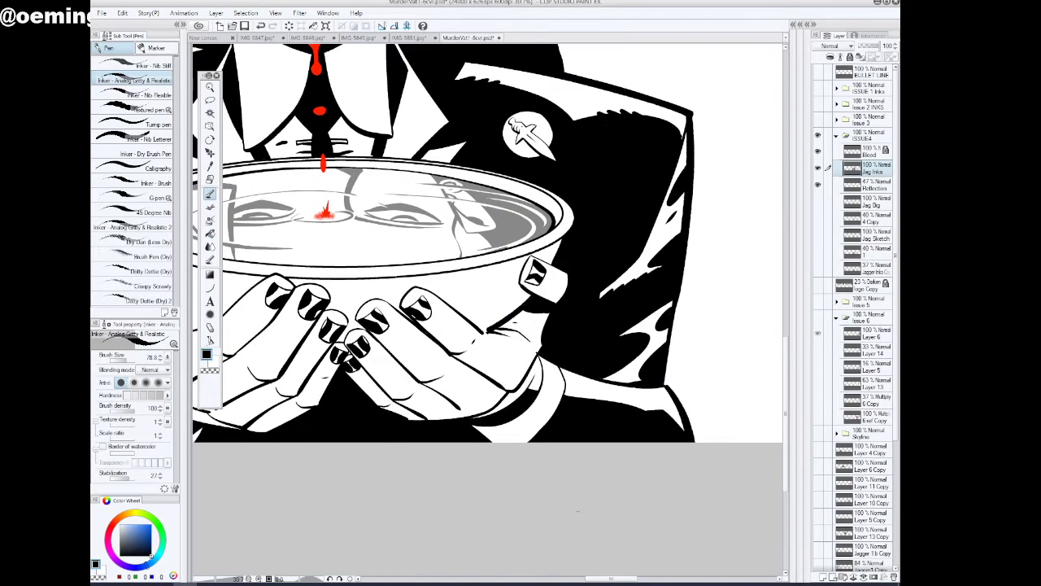
left_click_drag(521, 288, 528, 300)
key("g")
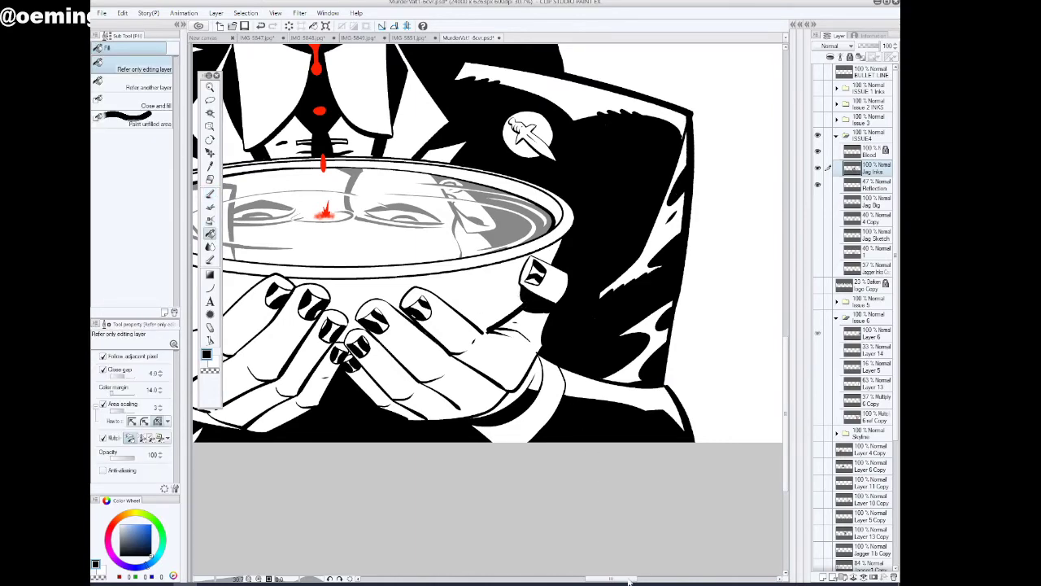
left_click_drag(628, 578, 596, 578)
left_click(496, 310)
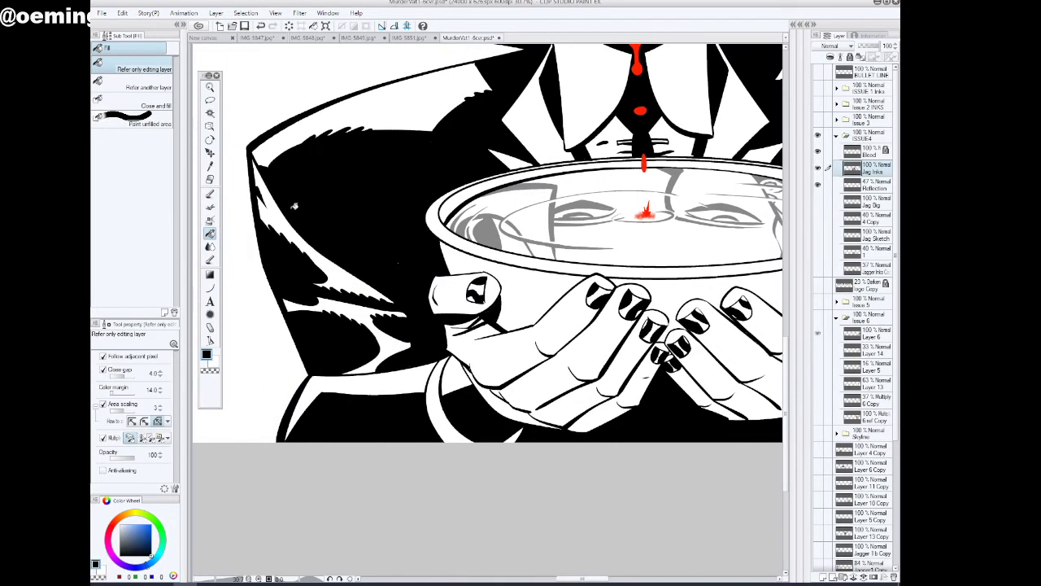
Fill the leftover spot in the shadow beneath the thumb opposite the badge and check the whole figure
left_click(209, 87)
left_click_drag(640, 351, 606, 393)
left_click_drag(548, 578, 579, 578)
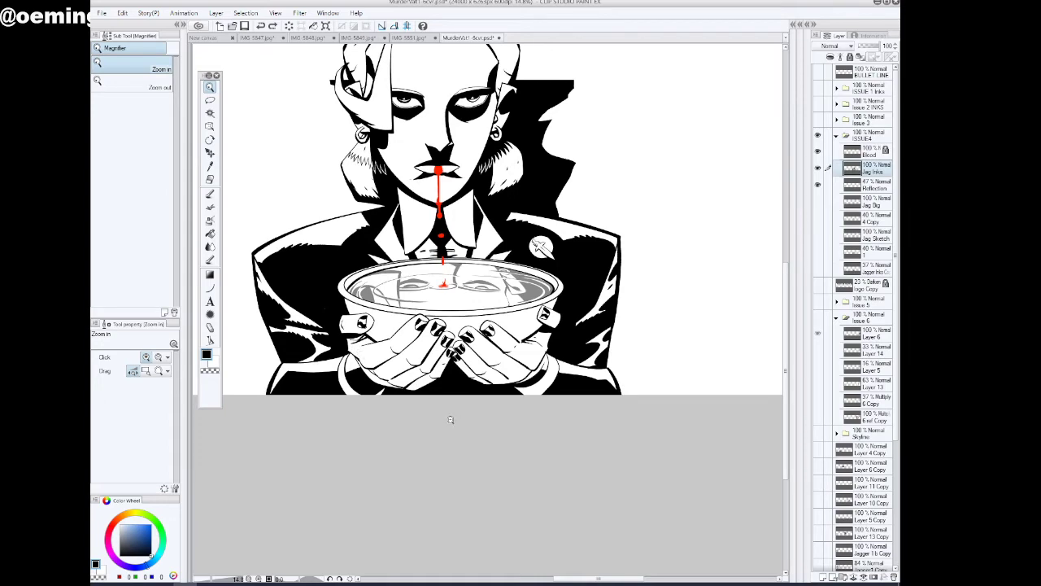
left_click(364, 347)
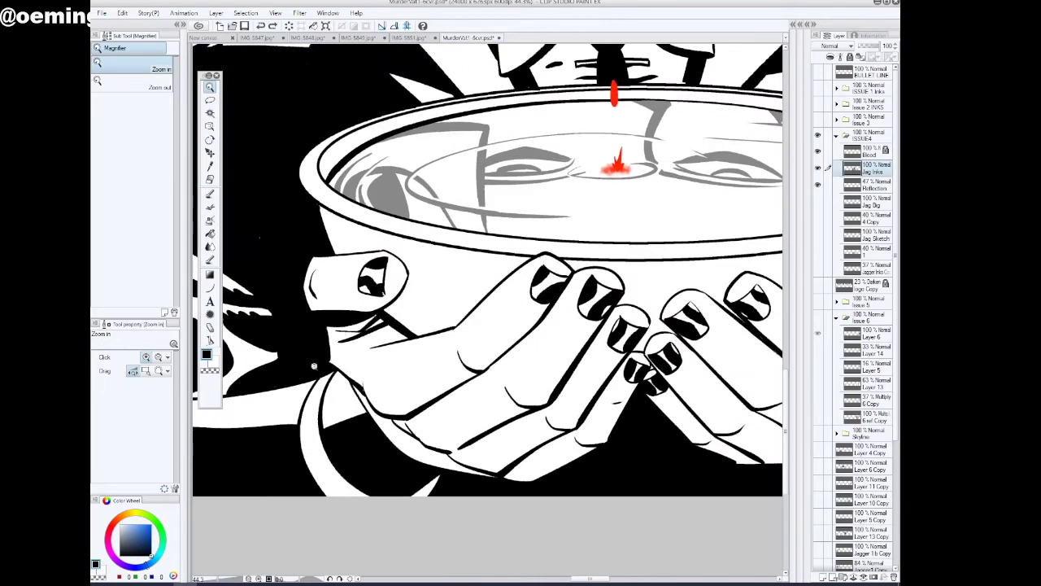
left_click(210, 233)
left_click(380, 320)
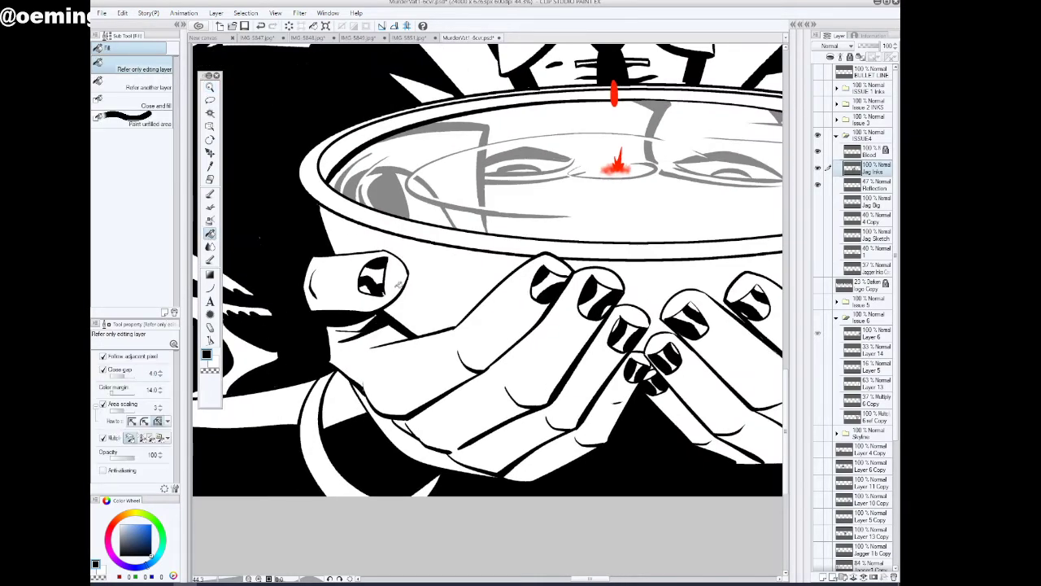
left_click(210, 87)
left_click_drag(368, 375, 392, 415)
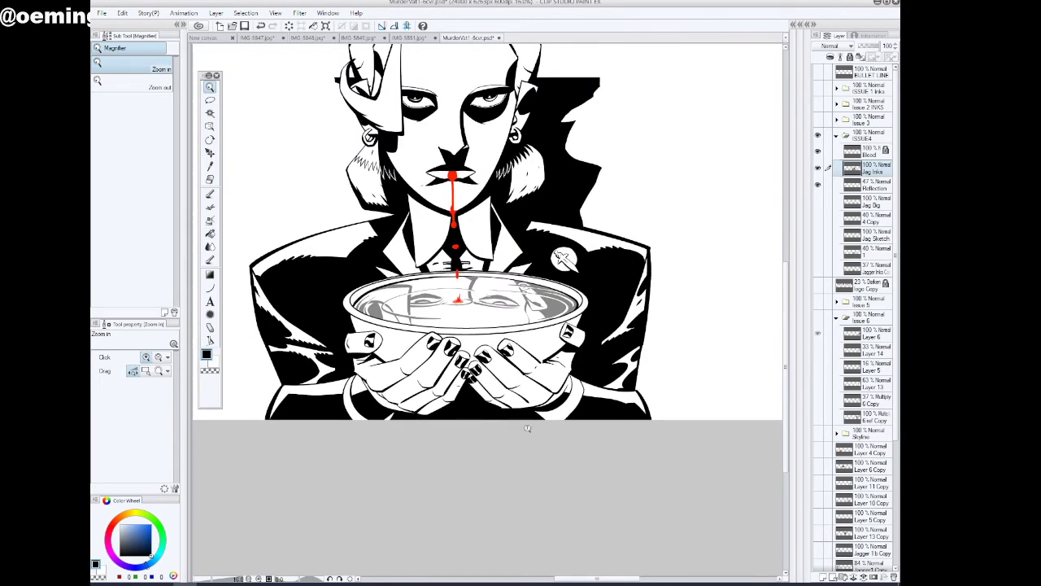
left_click_drag(528, 429, 511, 426)
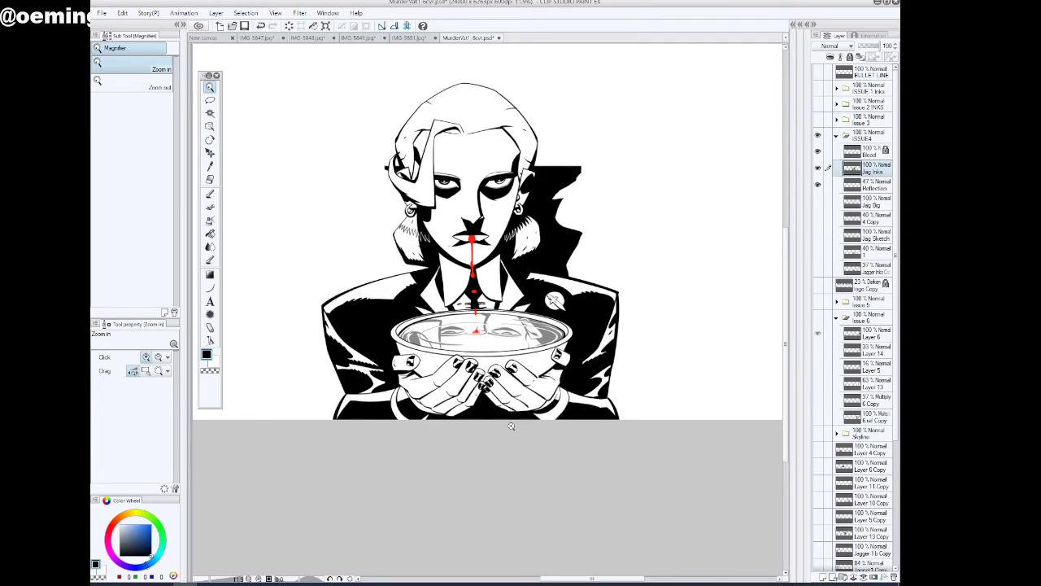
Touch up the outer wrist edge of the badge-side hand with the inking pen in white
left_click_drag(511, 425, 601, 378)
left_click(209, 193)
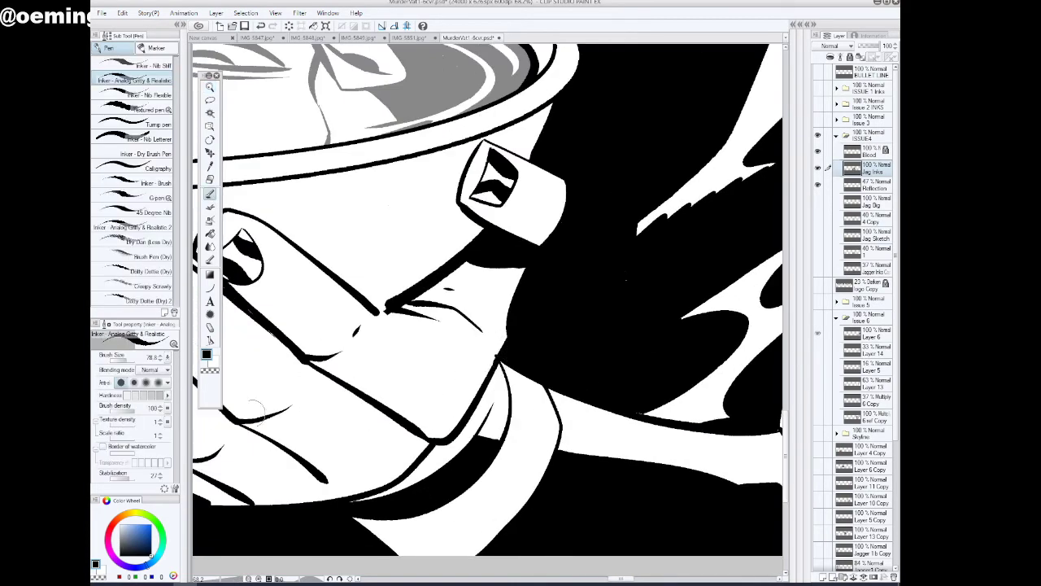
key("x")
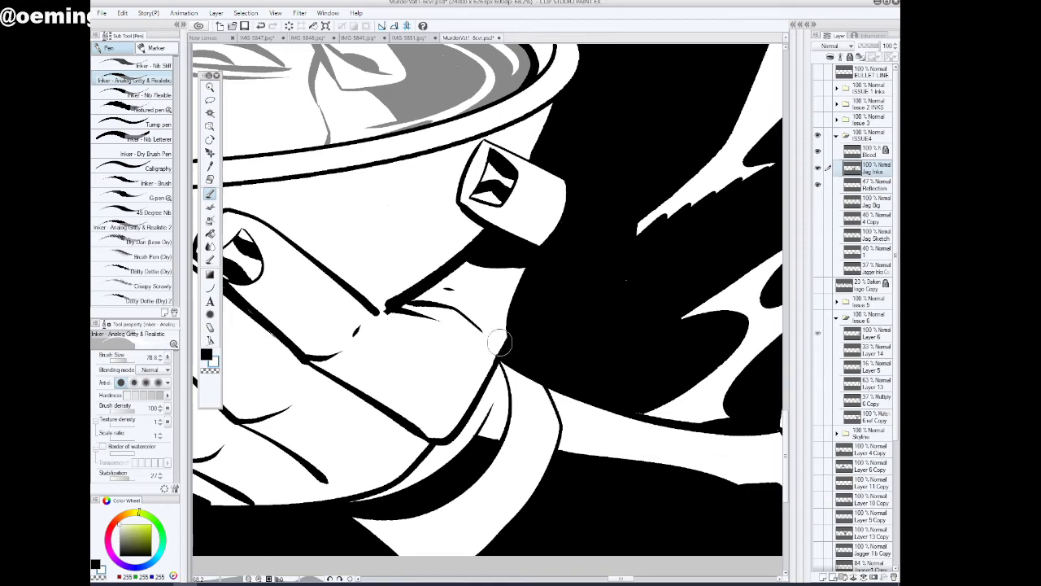
left_click(210, 88)
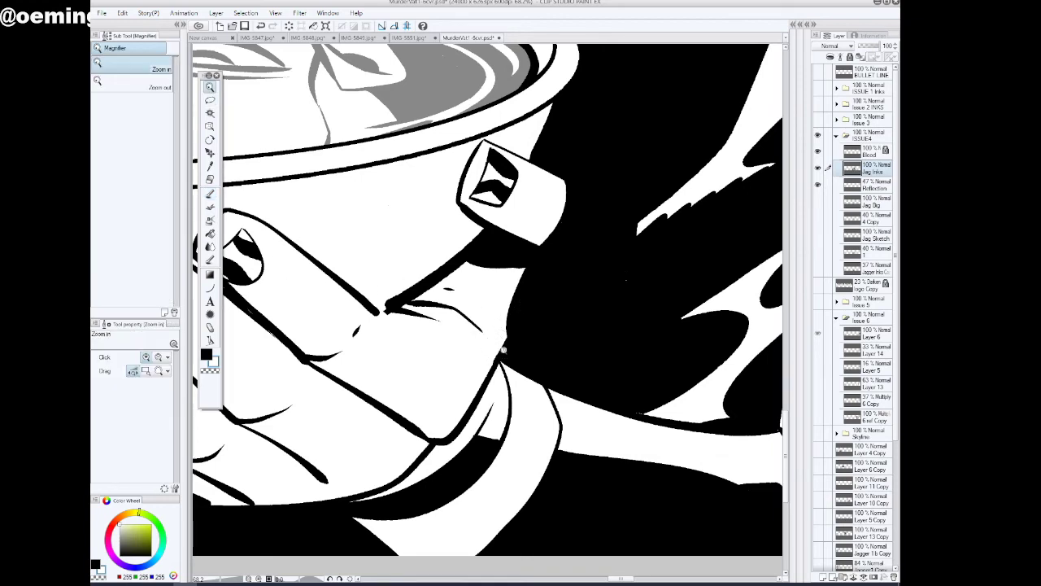
scroll(504, 349, "down", 5)
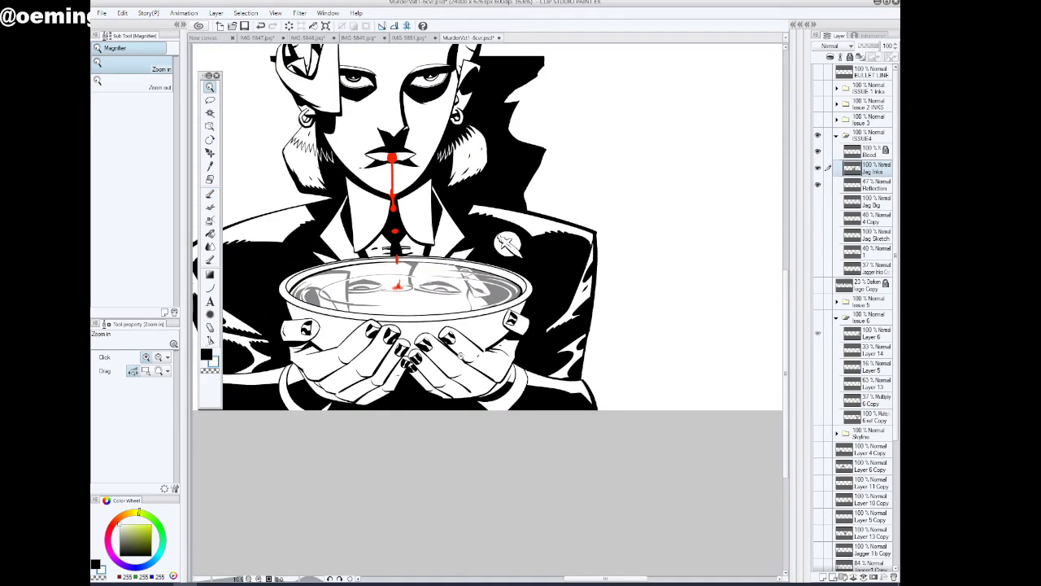
mouse_move(443, 332)
left_mouse_down()
mouse_move(471, 337)
mouse_move(452, 339)
left_mouse_up()
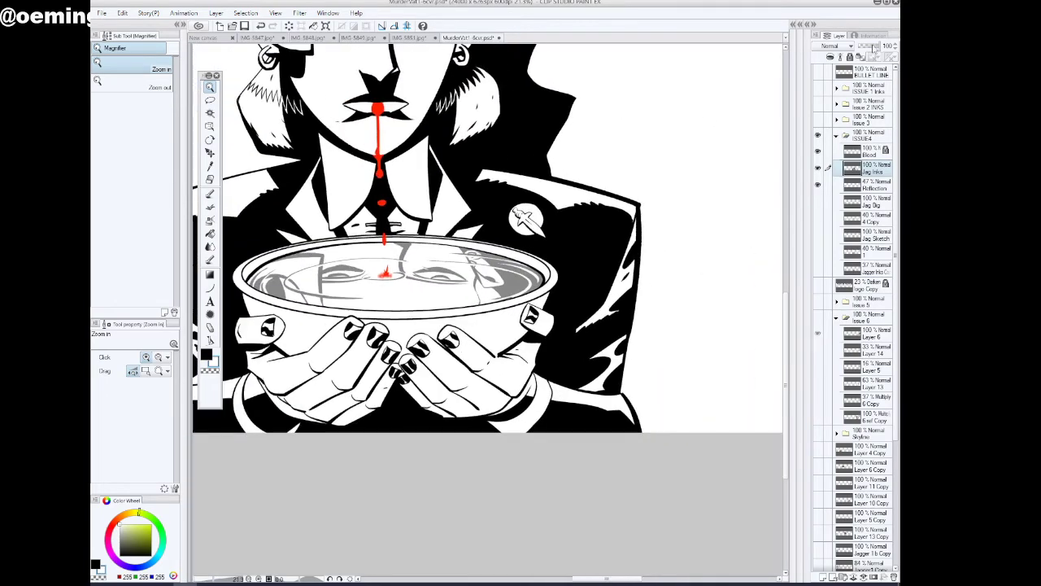
Lower the Jag Inks layer's opacity to 47% and ready the inking pen in black over the bowl and hands
left_click(872, 48)
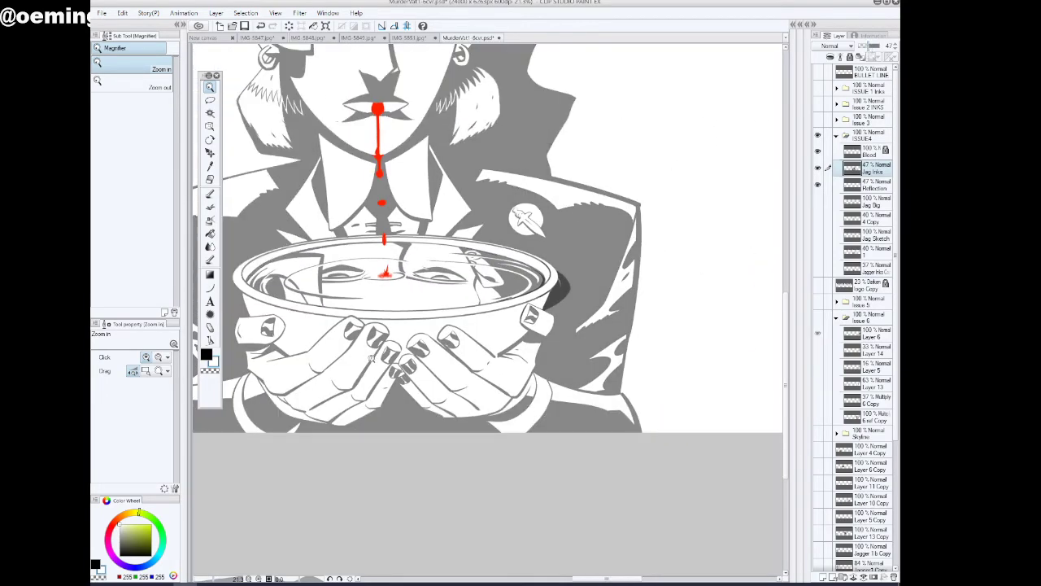
left_click_drag(373, 360, 393, 361)
left_click(207, 354)
left_click(210, 195)
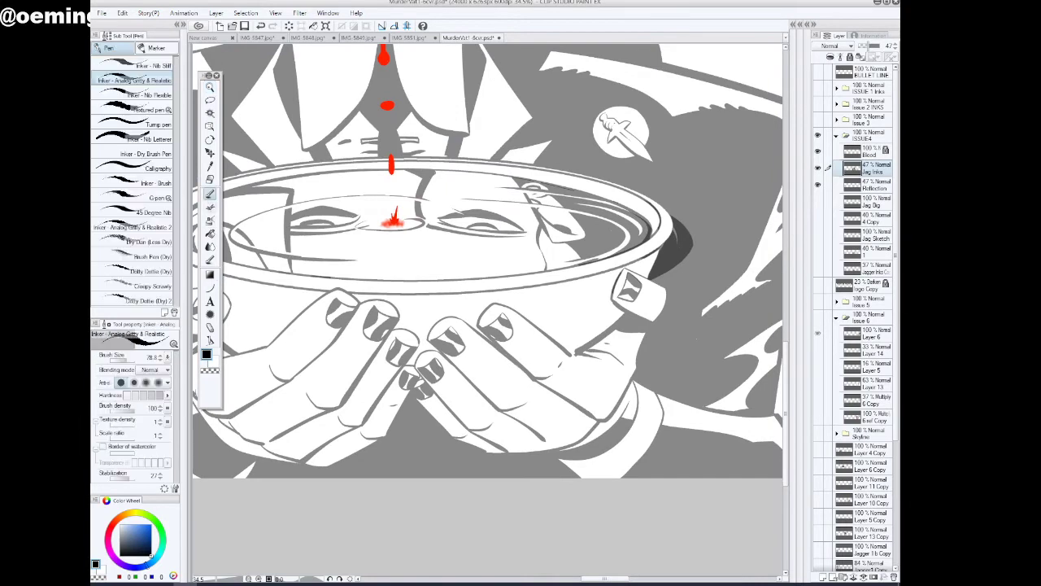
Add a new layer above Jag Inks and redraw the fingertip outline of one finger on each hand with the inking pen in black
left_click(822, 576)
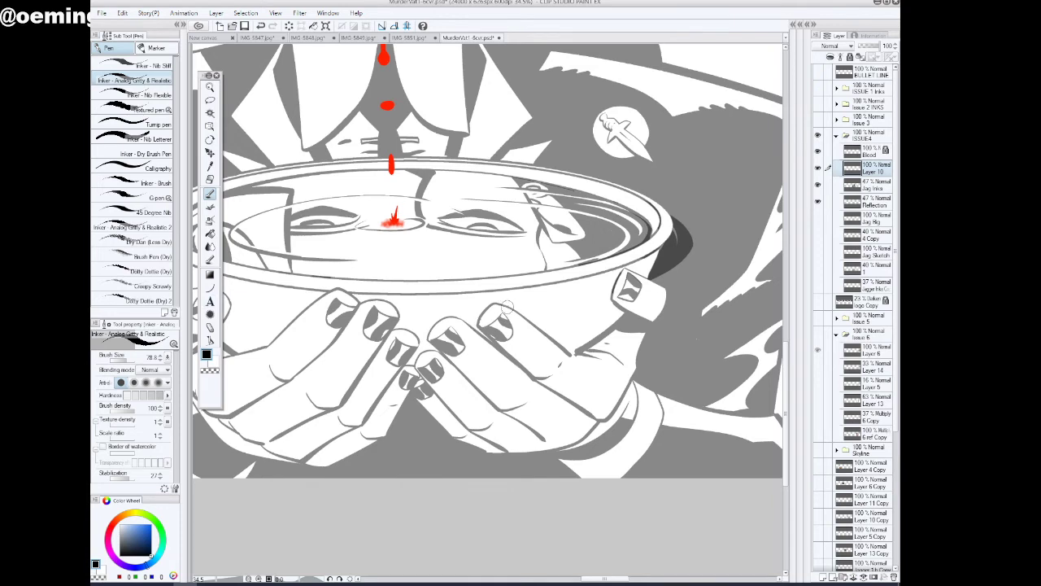
mouse_move(505, 306)
left_mouse_down()
mouse_move(477, 318)
mouse_move(484, 337)
left_mouse_up()
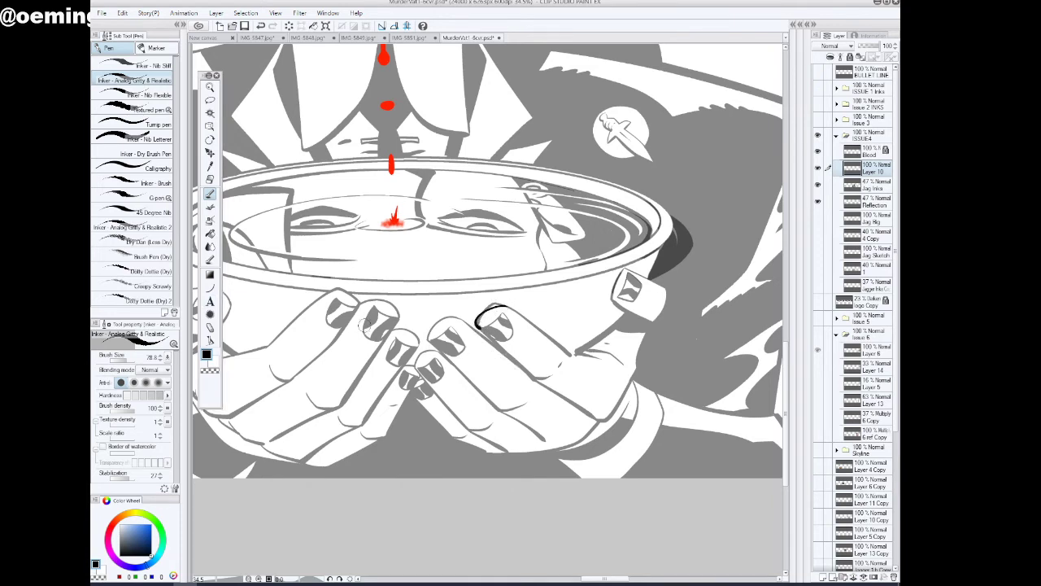
mouse_move(351, 312)
left_mouse_down()
mouse_move(384, 302)
mouse_move(399, 318)
left_mouse_up()
Erase the old outlines around the two redrawn fingertips on the Jag Inks layer with the inking pen in transparent colour
left_click(210, 87)
left_click(343, 338)
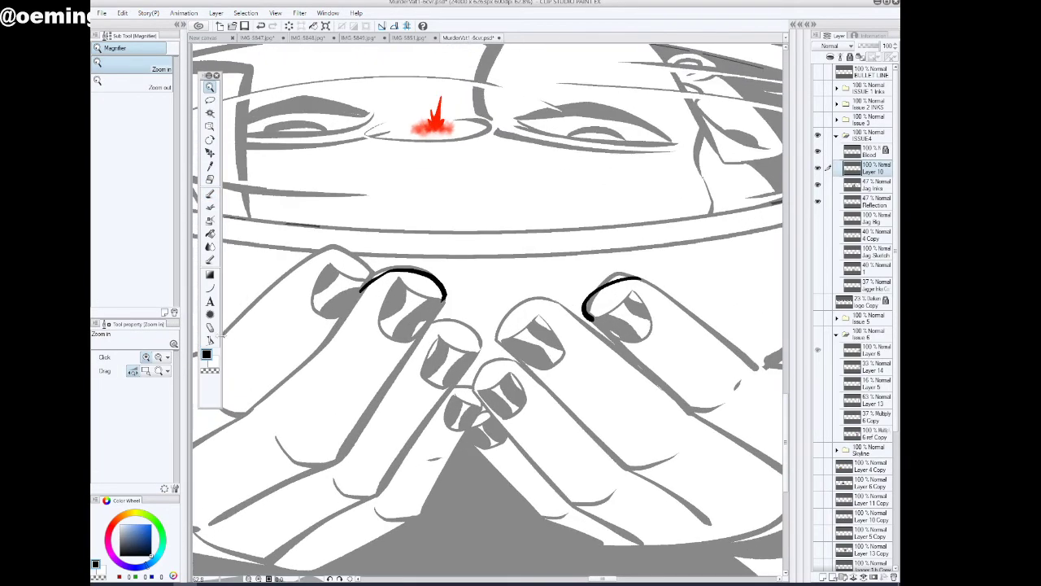
left_click(210, 192)
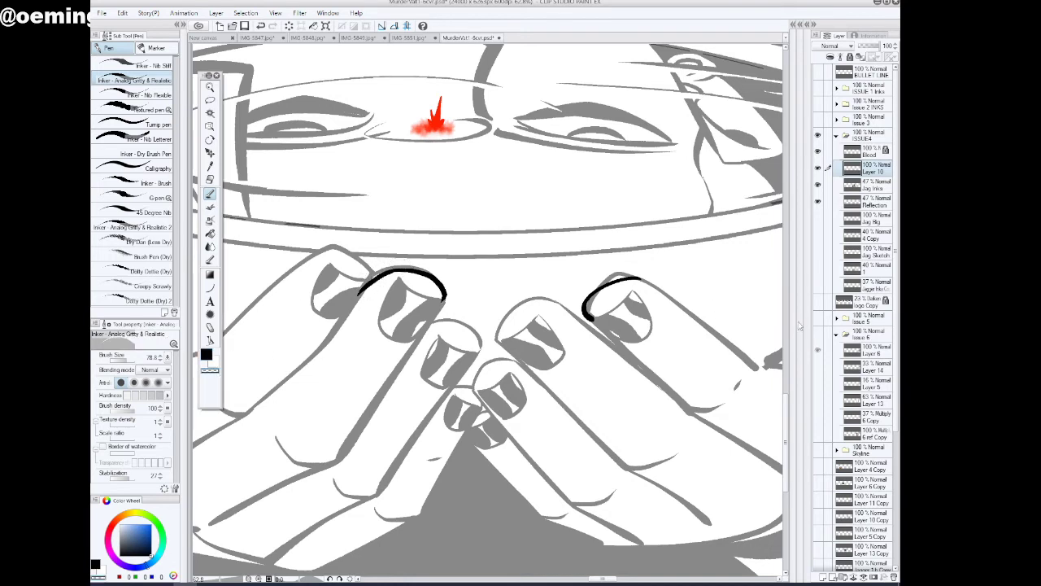
left_click(866, 188)
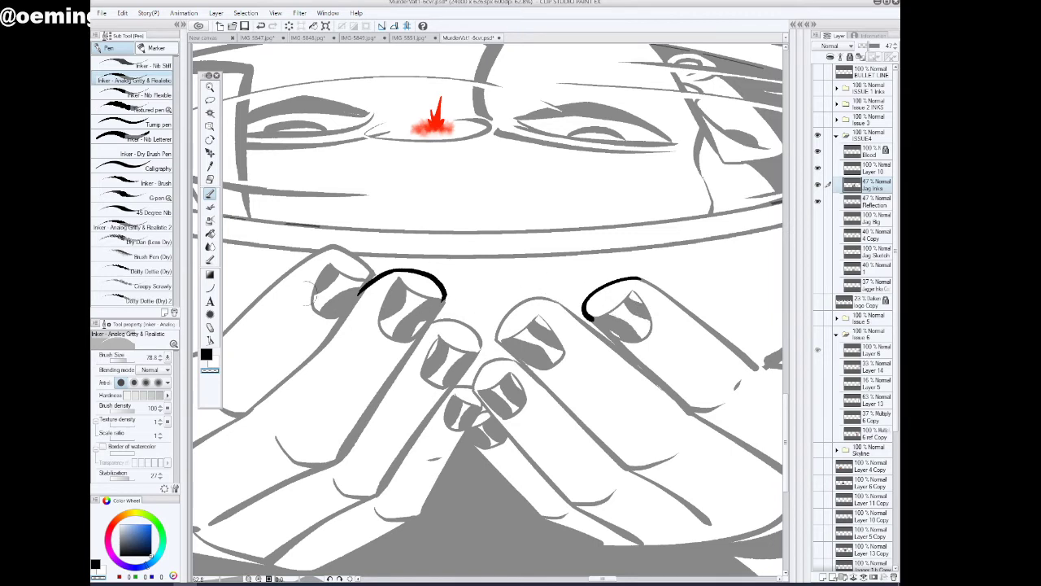
key("c")
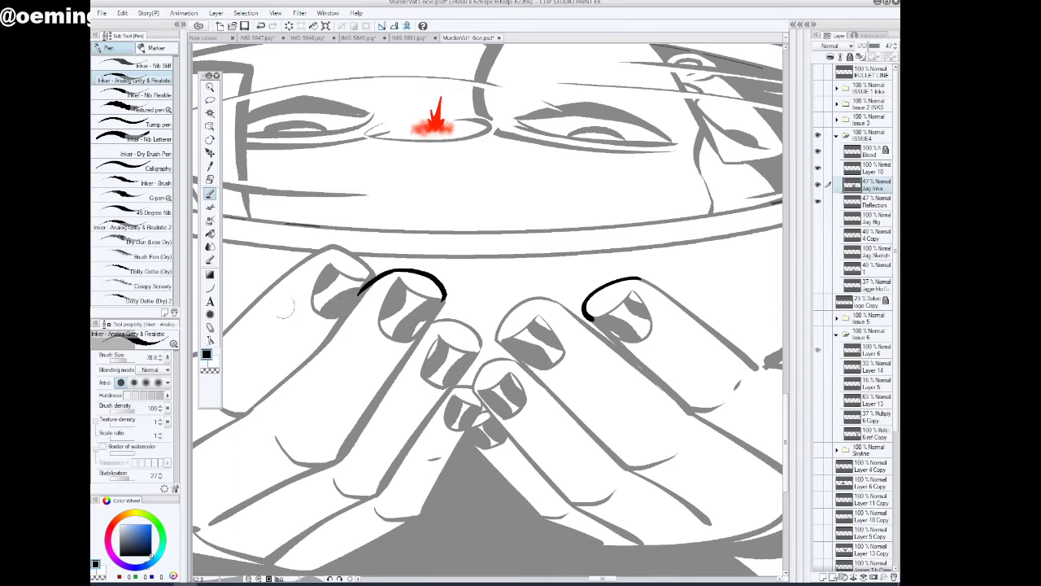
Raise the Jag Inks layer's opacity to 100% and compare the figure with and without the change
left_click(210, 87)
left_click_drag(371, 340, 372, 372)
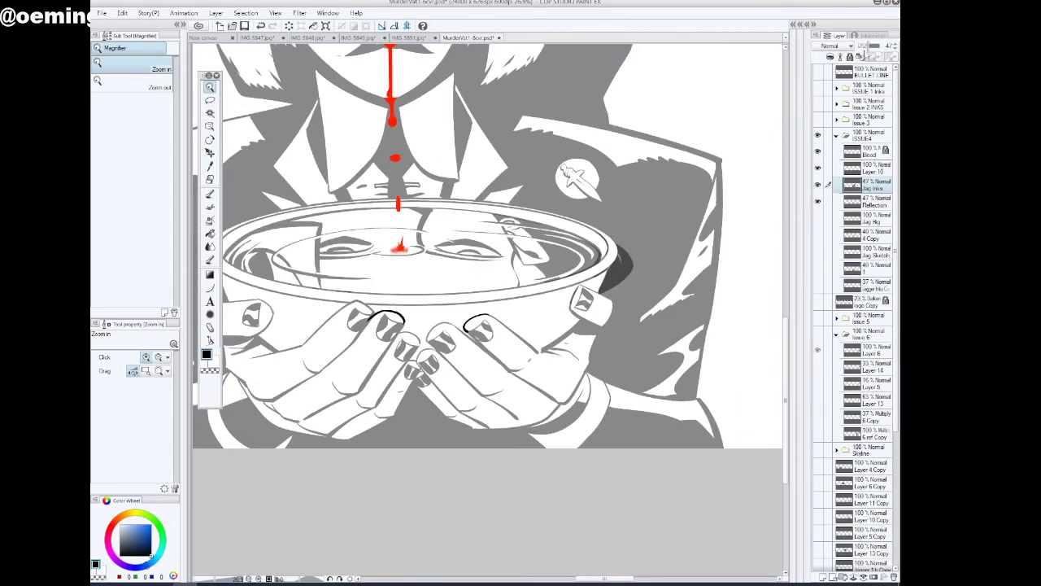
left_click_drag(871, 47, 881, 46)
left_click_drag(630, 352, 620, 352)
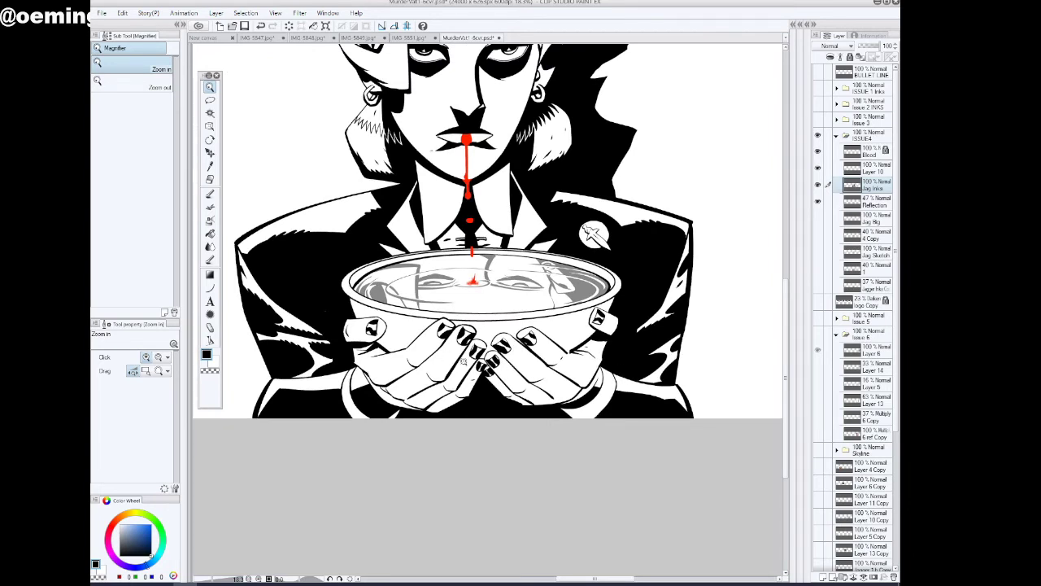
left_click(210, 193)
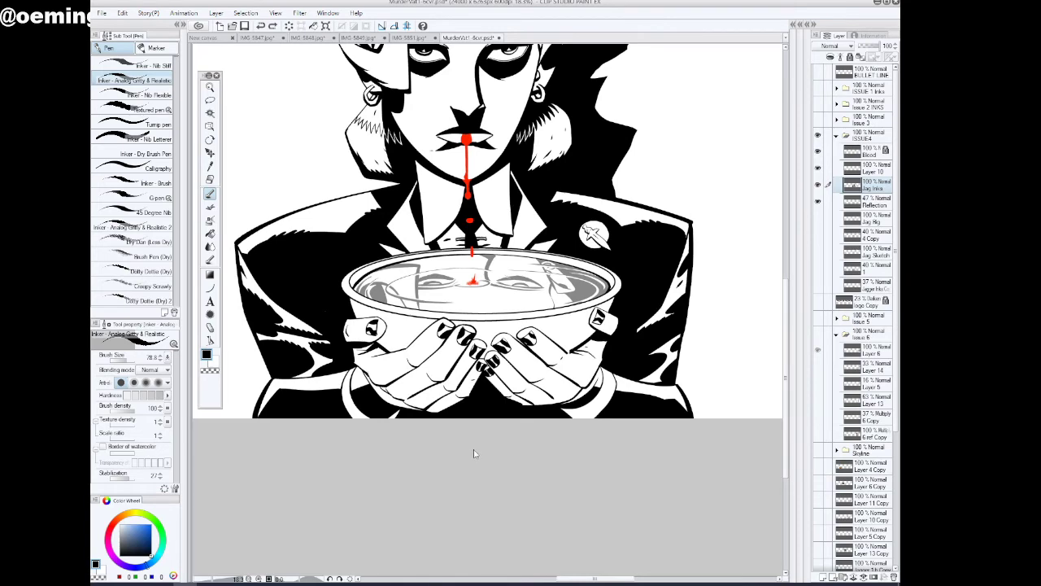
key("ctrl+z")
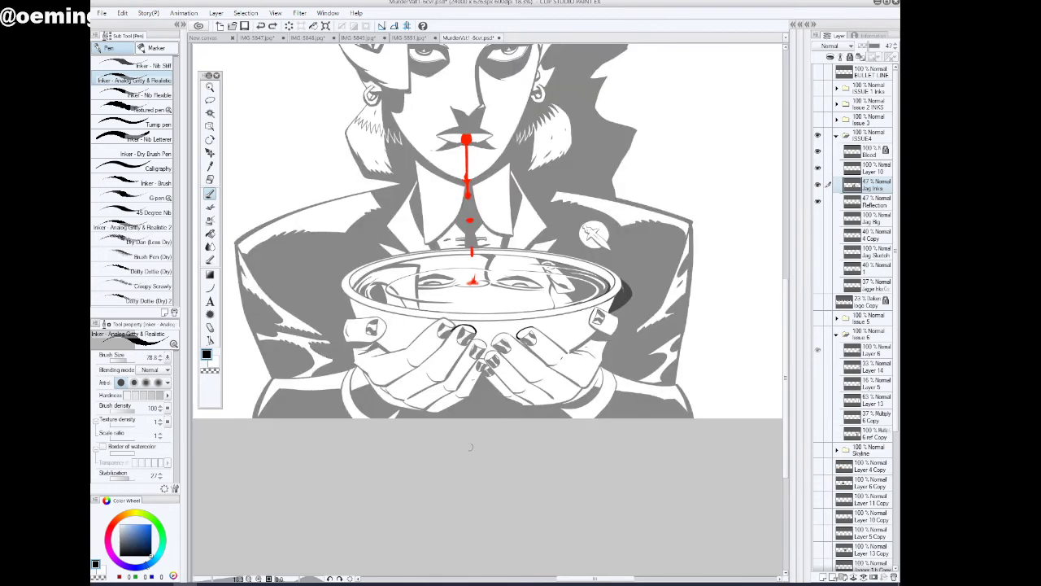
key("ctrl+y")
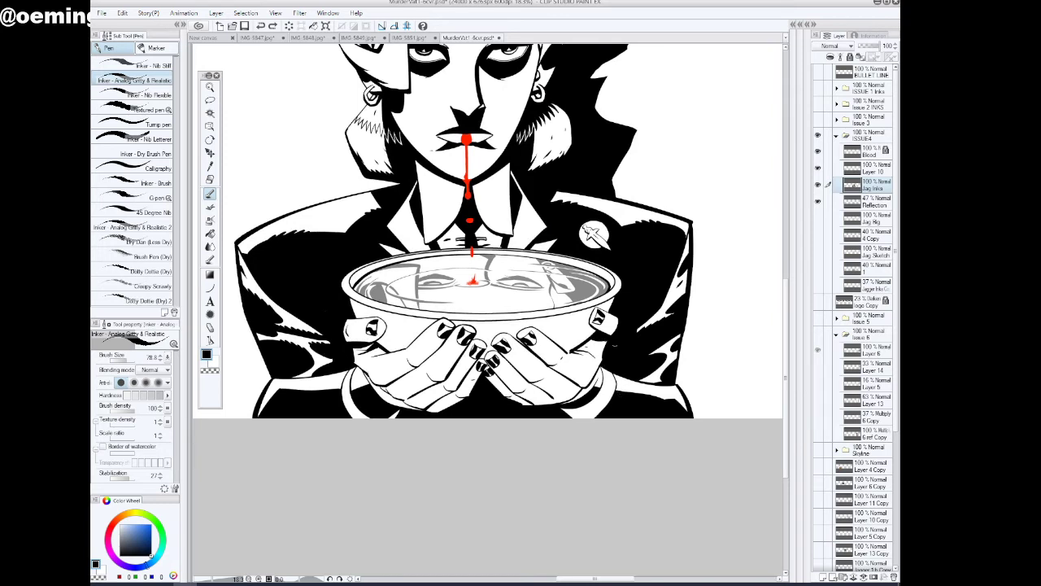
Touch up the badge-side bowl rim and ready the inking pen in transparent colour on the Reflection layer
left_click_drag(591, 300, 620, 292)
left_click(210, 87)
left_click(565, 311)
left_click(727, 266)
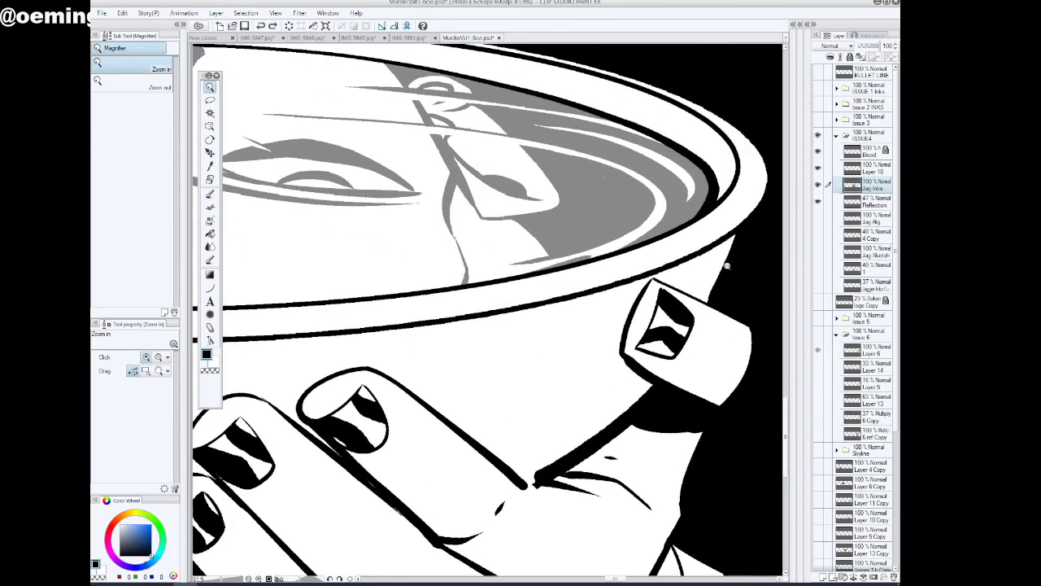
left_click(865, 205)
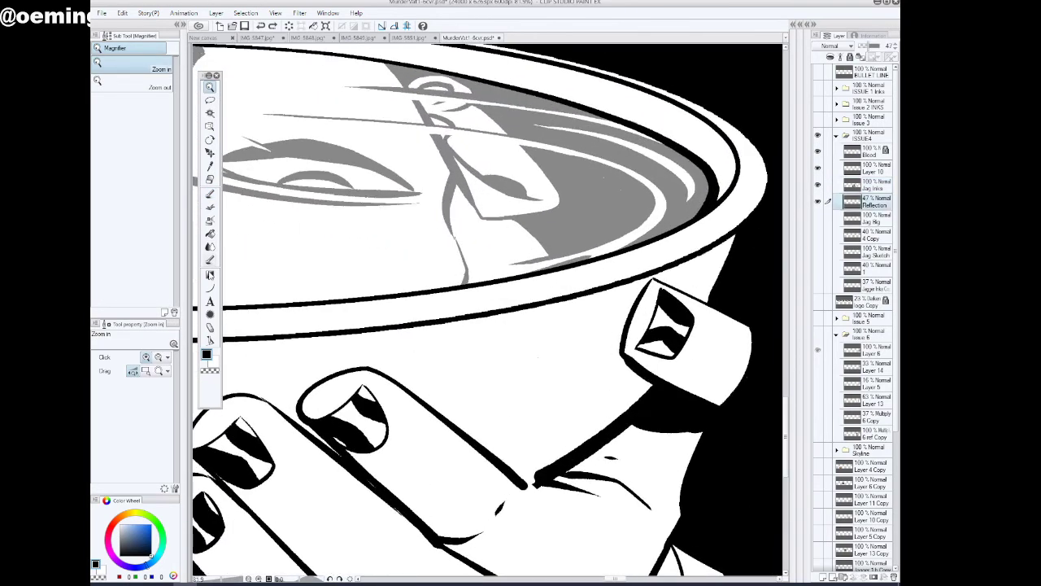
left_click(210, 194)
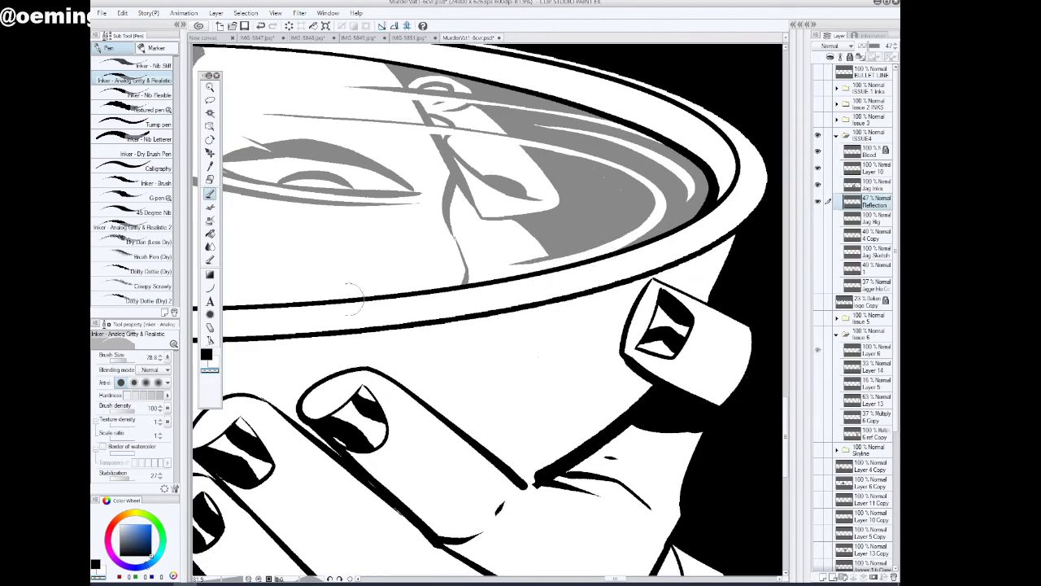
left_click(210, 87)
left_click_drag(587, 332, 562, 339)
left_click(210, 233)
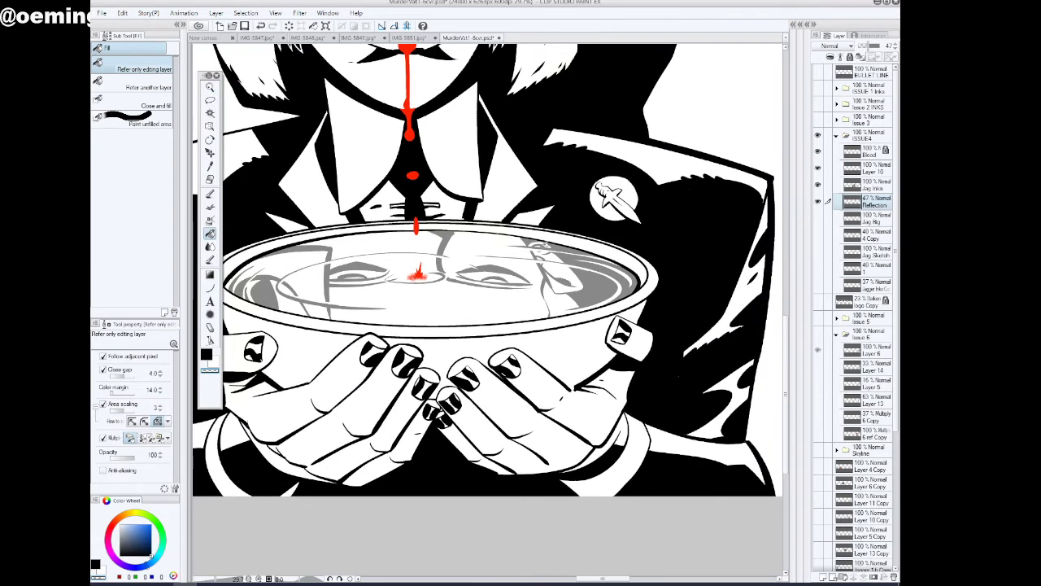
left_click(260, 26)
Check the whole figure and ready the inking pen in black over the hand opposite the badge
left_click(207, 354)
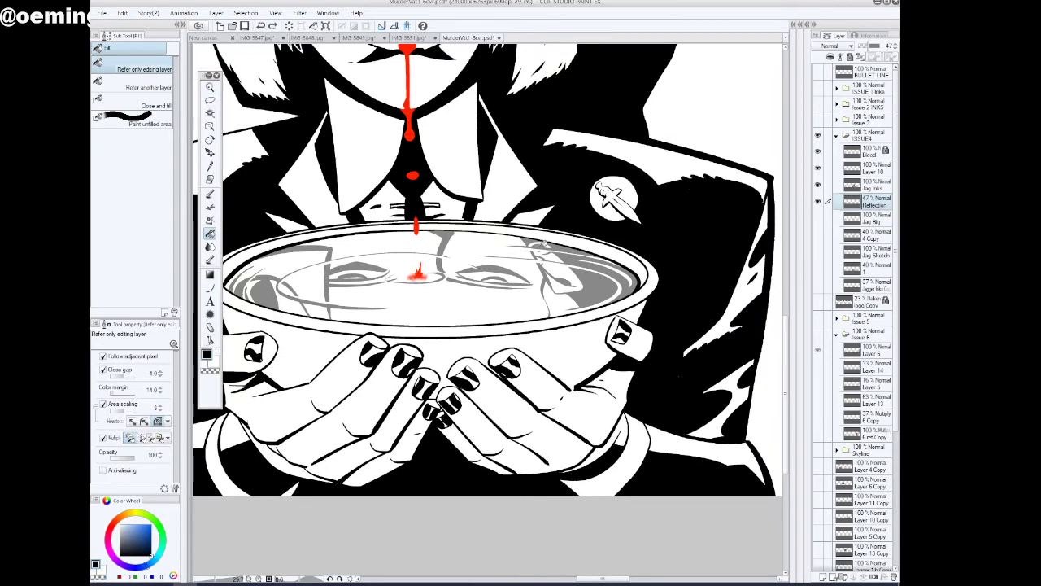
left_click(210, 87)
scroll(581, 328, "down", 3)
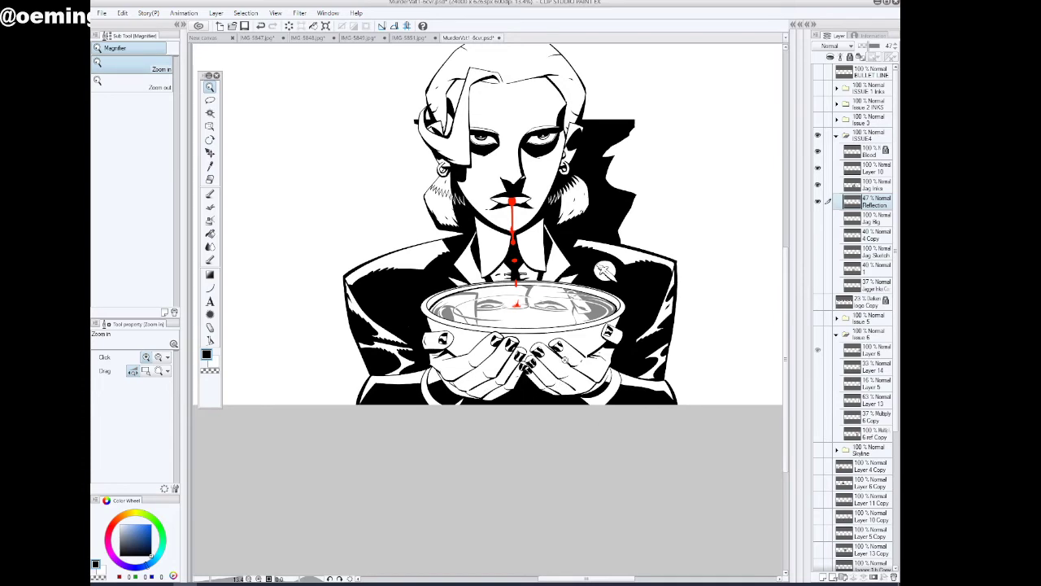
scroll(453, 392, "up", 4)
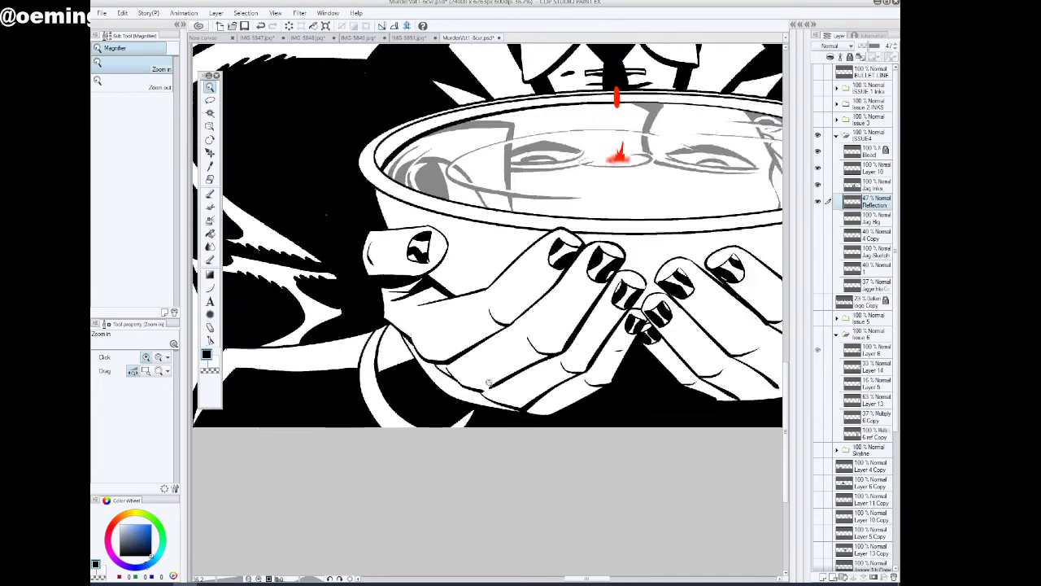
scroll(412, 362, "up", 1)
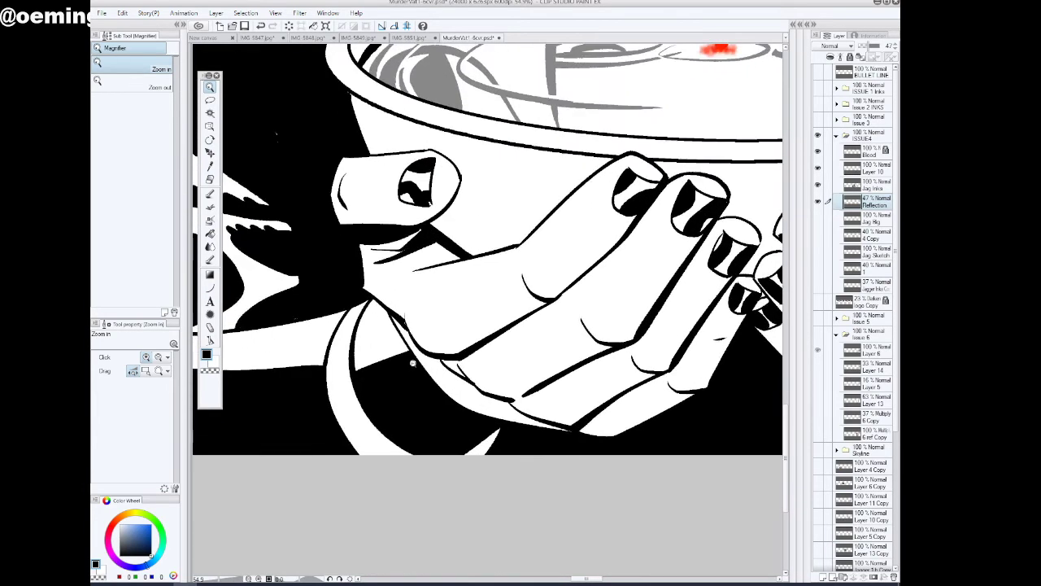
left_click(210, 195)
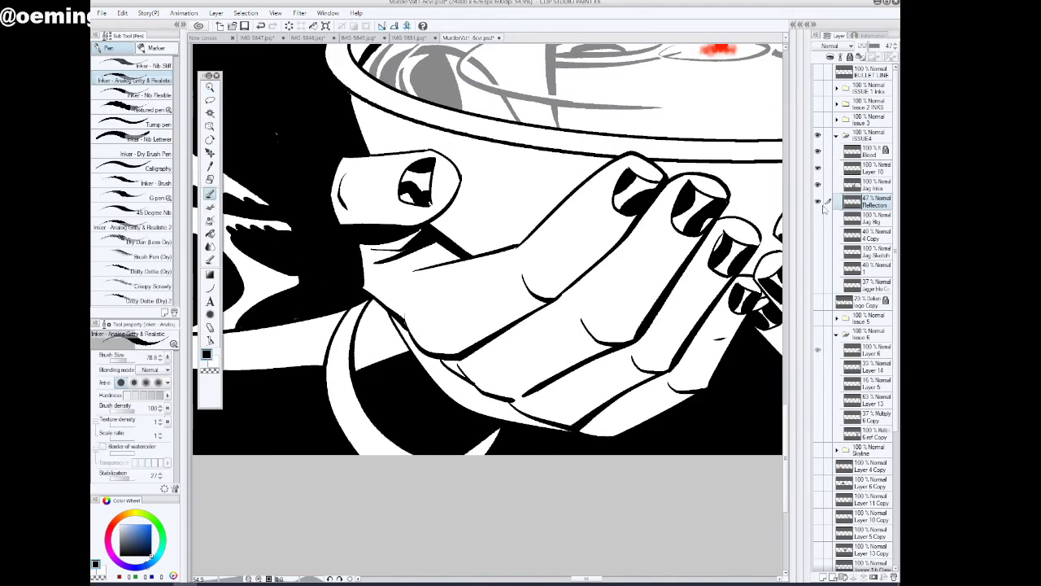
Hide and show Layer 10 to compare the fingertip outlines and make Layer 10 active
left_click(885, 187)
left_click(818, 169)
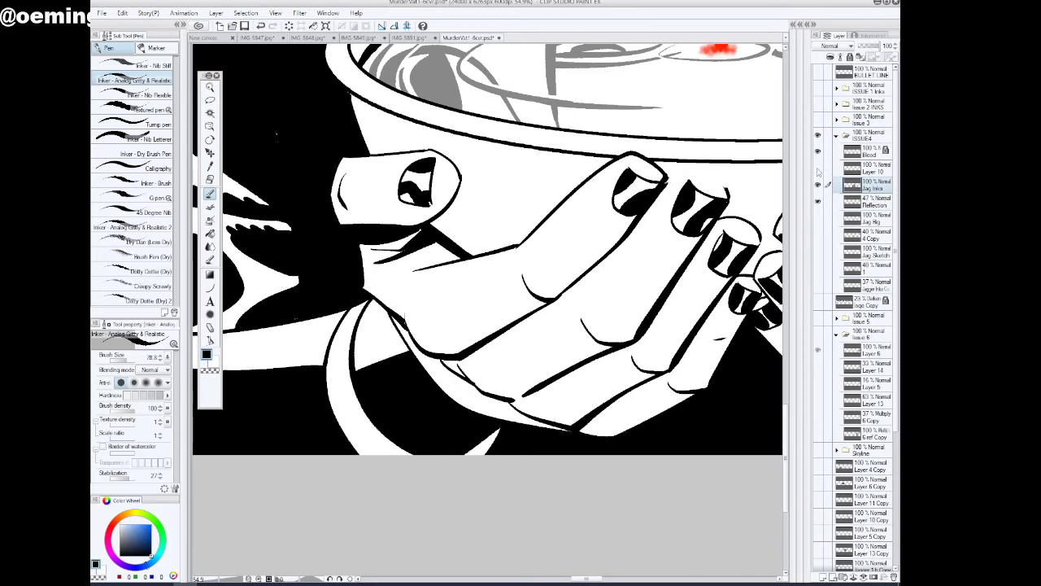
left_click(819, 170)
left_click(880, 173)
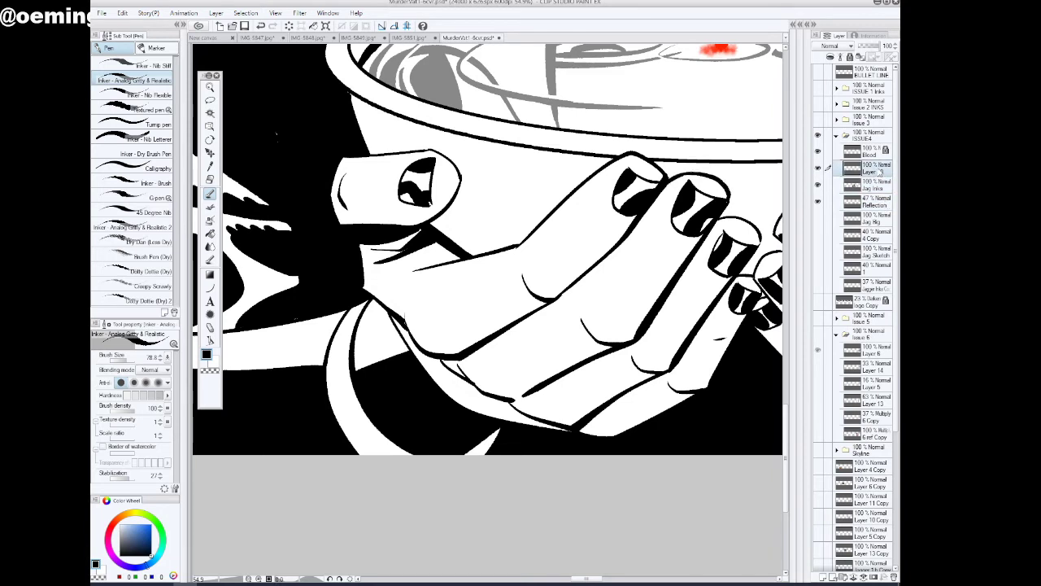
Try merging Layer 10 down into the Jag Inks layer and undo the merge
key("ctrl+e")
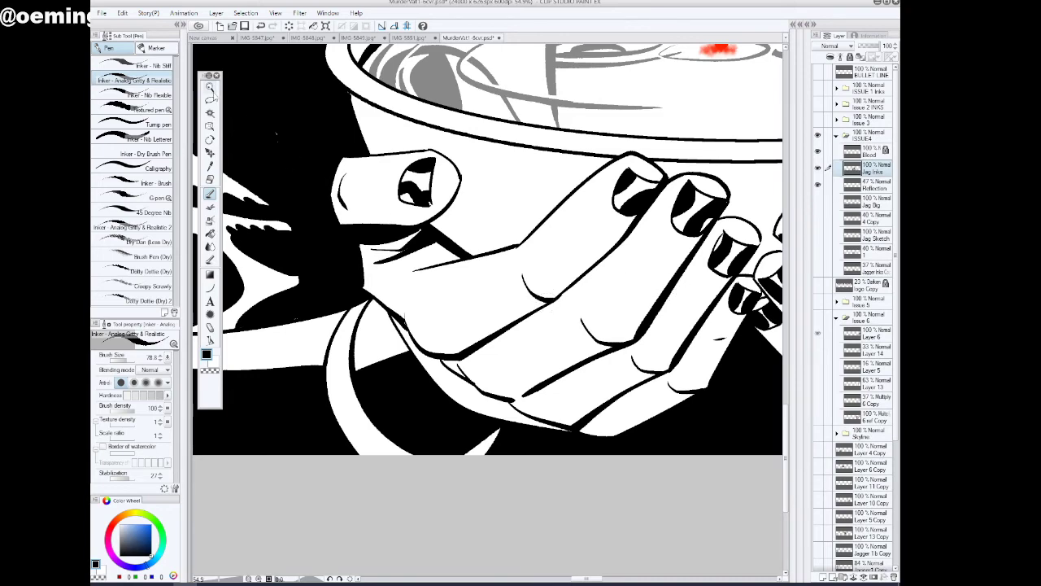
left_click(211, 88)
left_click_drag(414, 314, 459, 455)
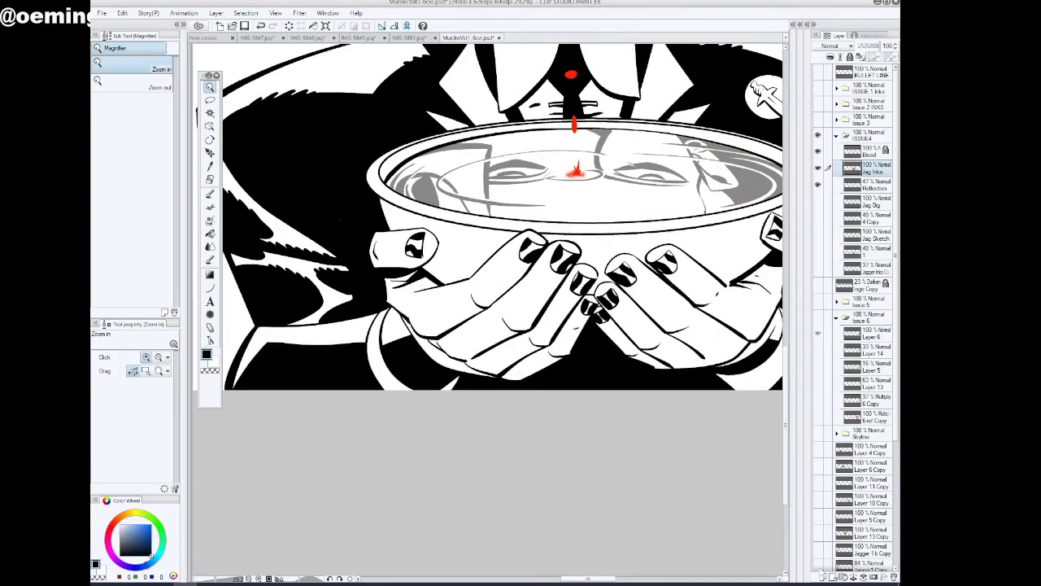
key("ctrl+z")
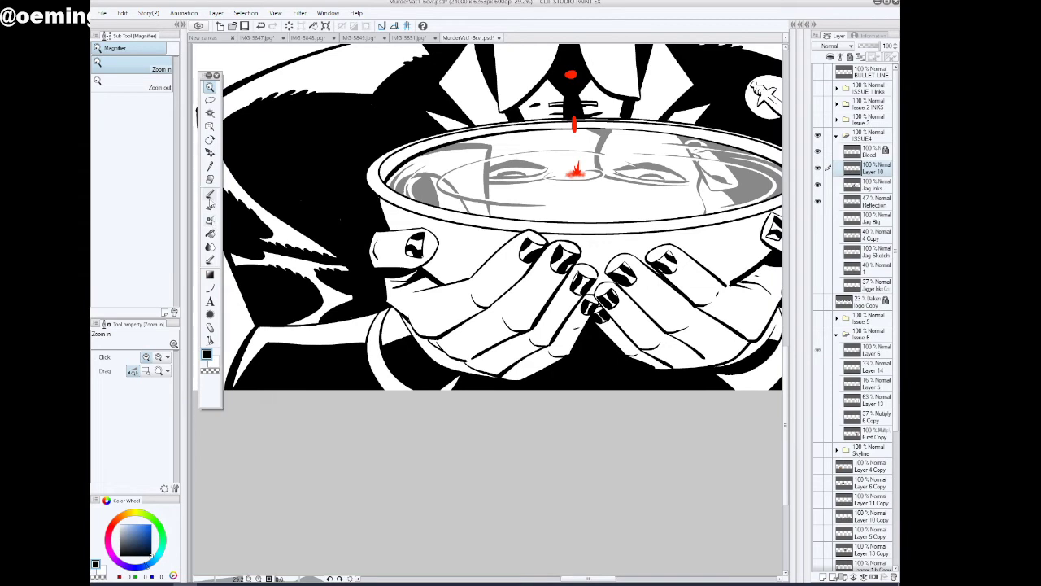
Thicken the lines between the fingers of both hands on Layer 10 with the inking pen in black
left_click(210, 194)
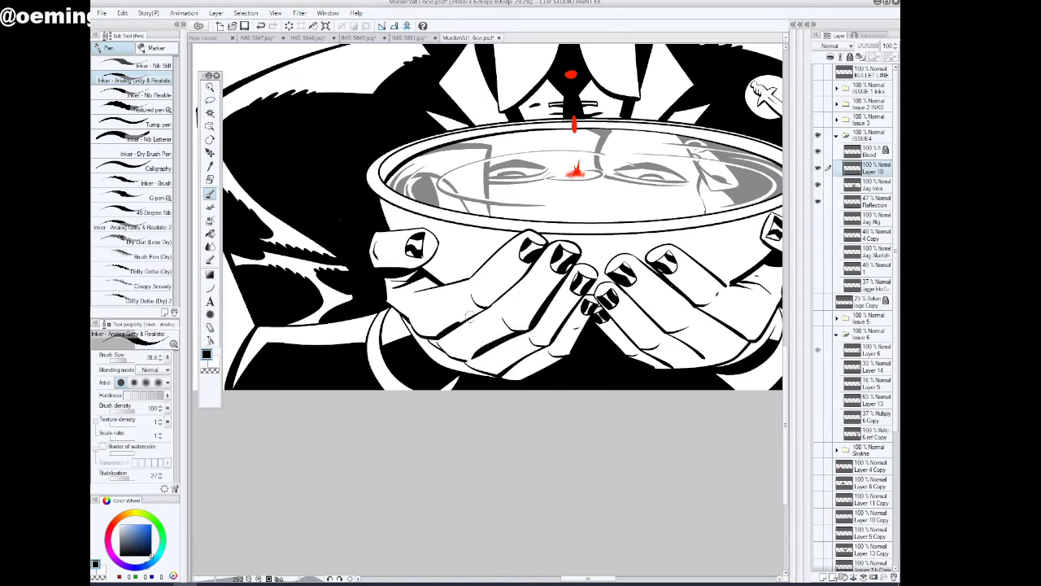
left_click_drag(520, 280, 485, 306)
left_click_drag(576, 579, 598, 579)
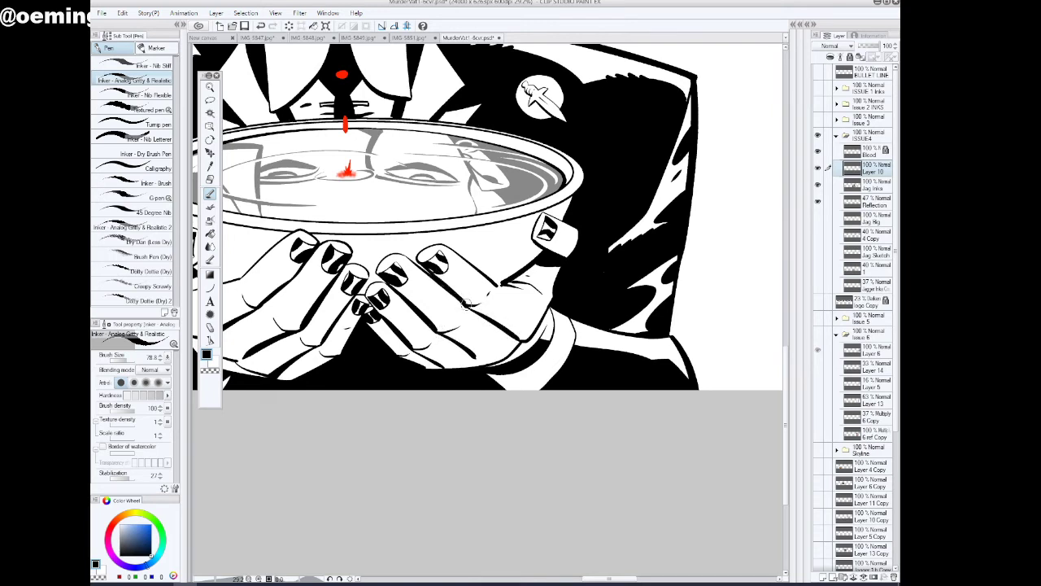
Compare the whole figure with Layer 10 hidden and shown, and merge Layer 10 down into Jag Inks
left_click(209, 88)
left_click_drag(555, 271, 490, 317)
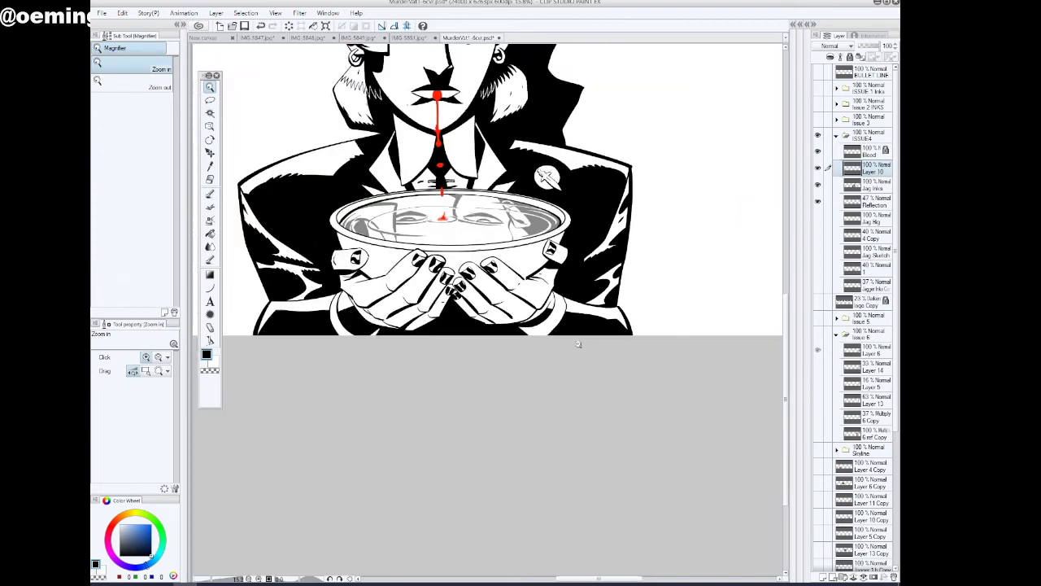
left_click_drag(618, 380, 603, 386)
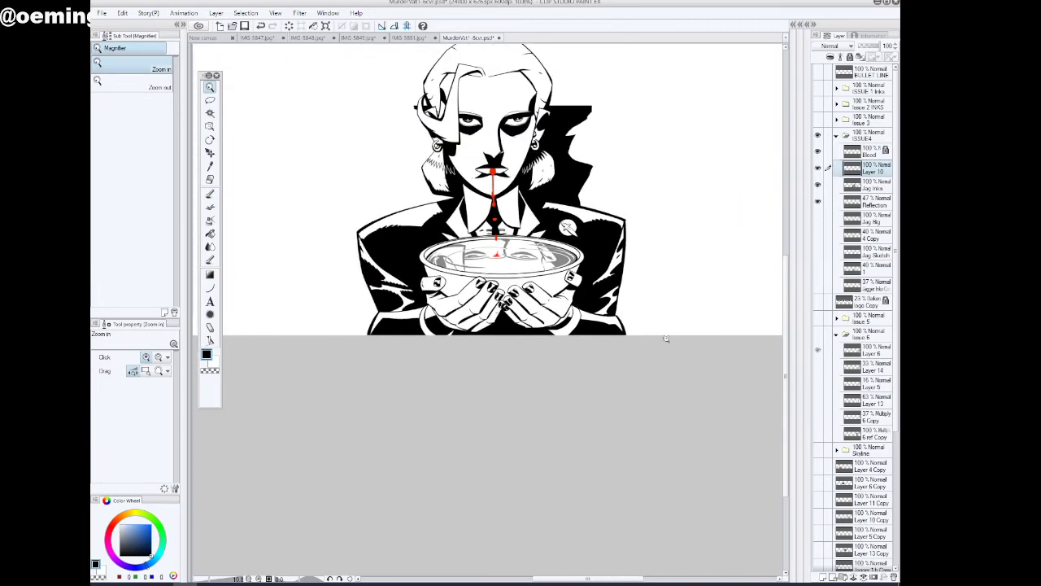
left_click(817, 169)
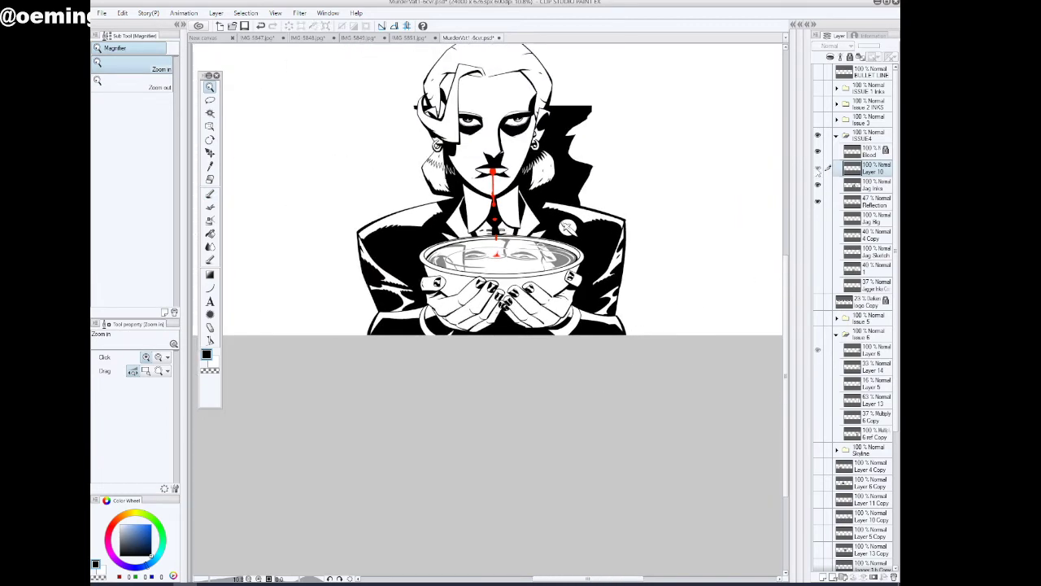
left_click(818, 169)
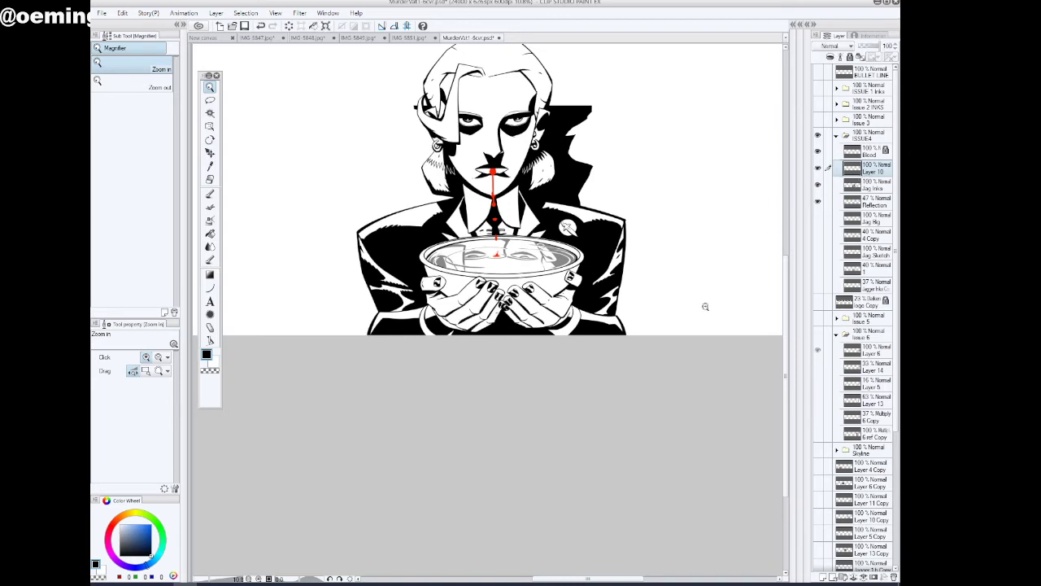
key("ctrl+e")
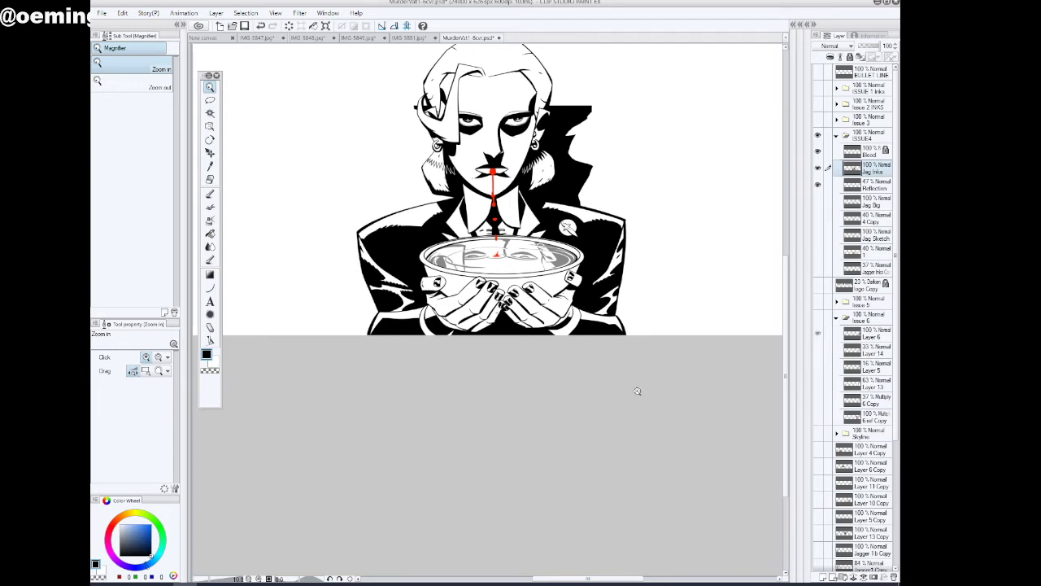
Lasso the bowl and hands, try filling the bowl's outer side with black at close gap 10.9, undo it and deselect
left_click(210, 99)
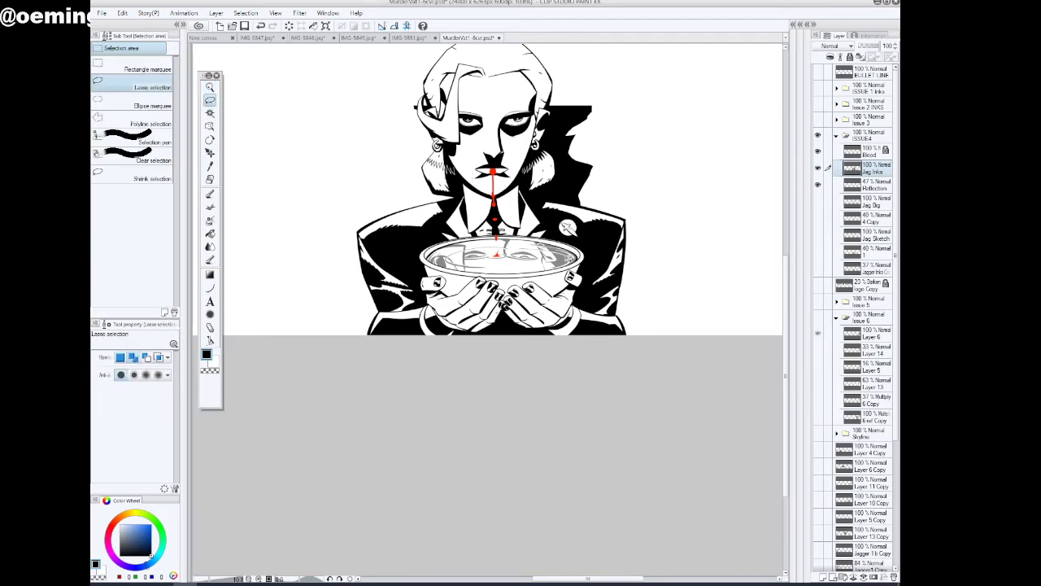
mouse_move(568, 257)
left_mouse_down()
mouse_move(540, 300)
mouse_move(468, 218)
mouse_move(520, 240)
left_mouse_up()
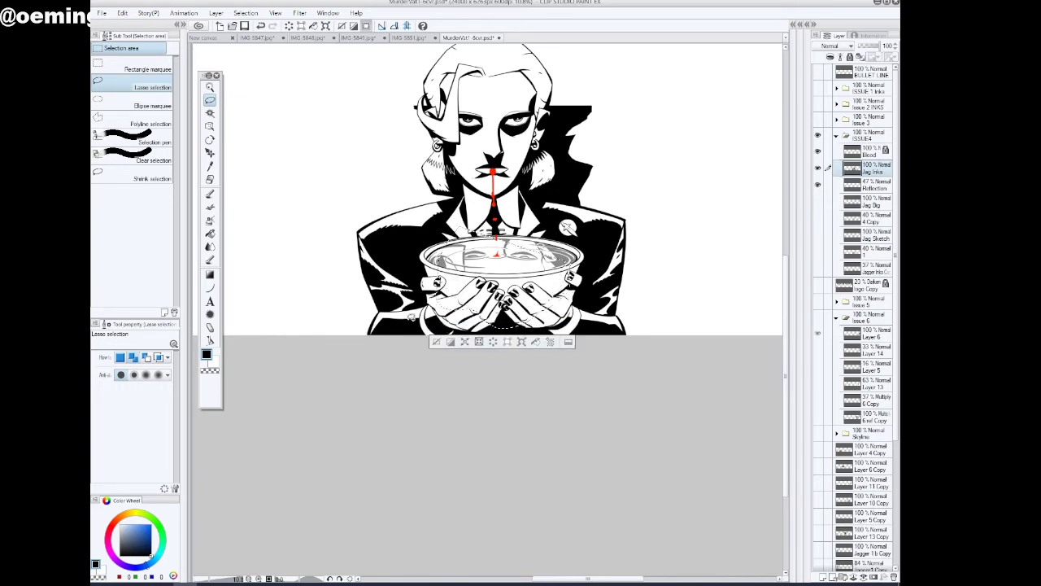
left_click(210, 234)
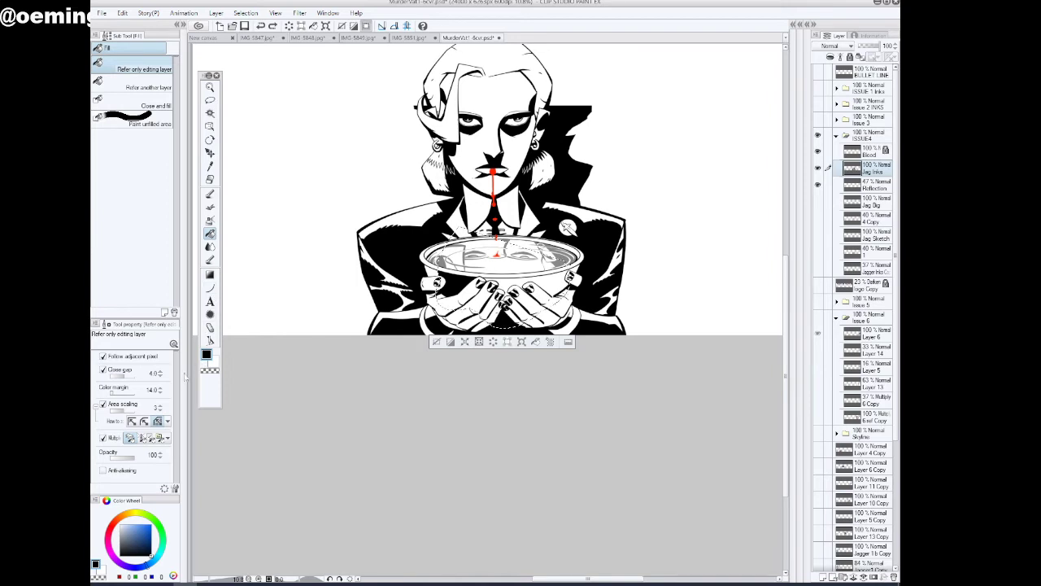
left_click_drag(124, 379, 134, 379)
left_click(436, 342)
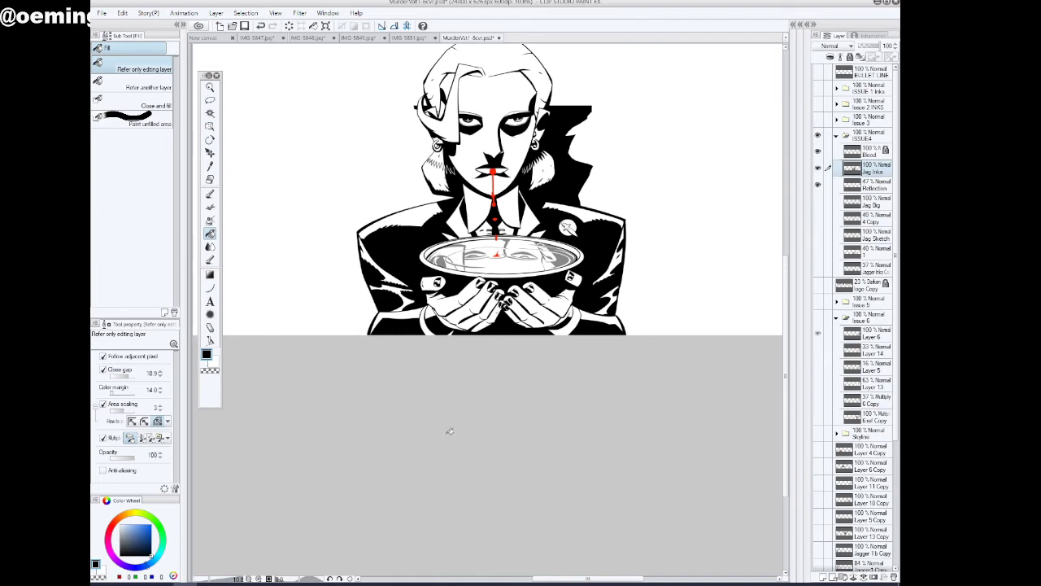
left_click(210, 87)
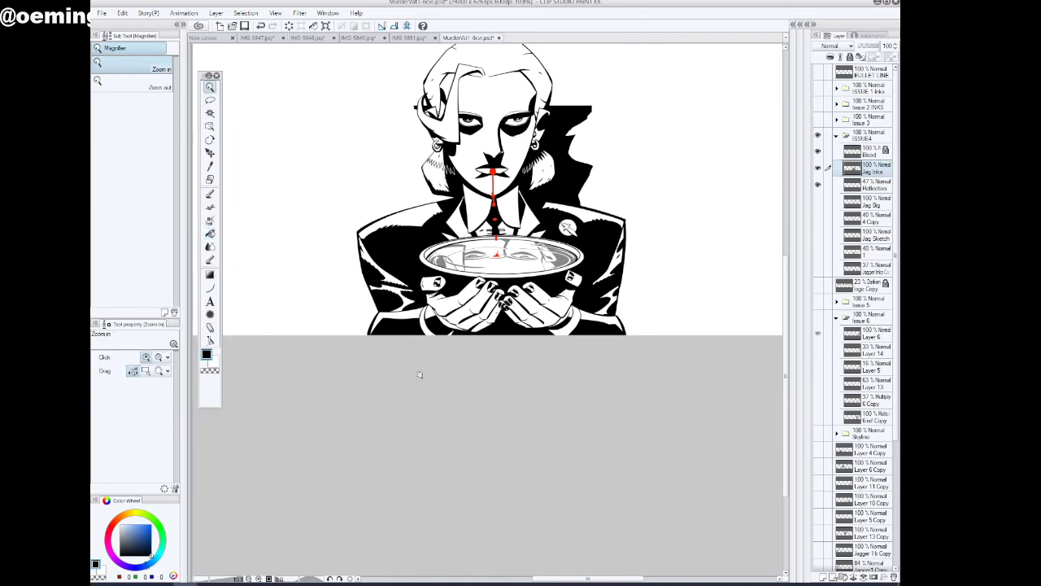
left_click_drag(421, 374, 481, 430)
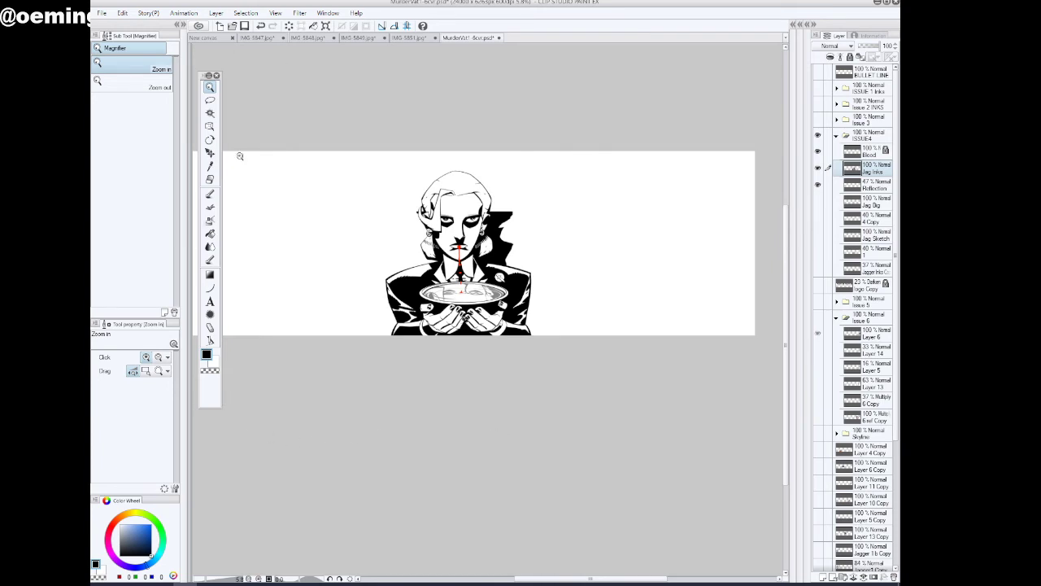
key("ctrl+a")
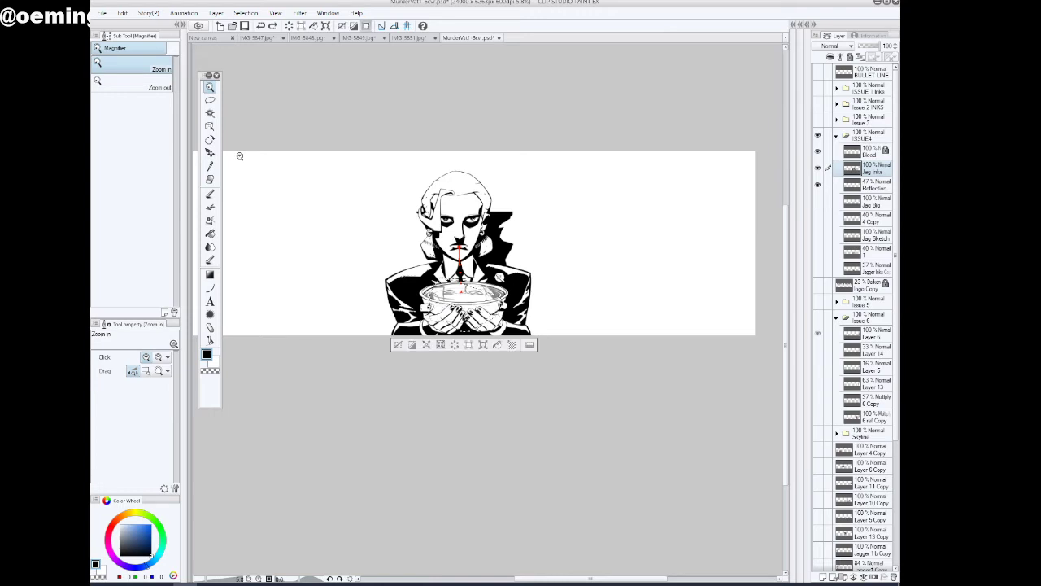
left_click(397, 345)
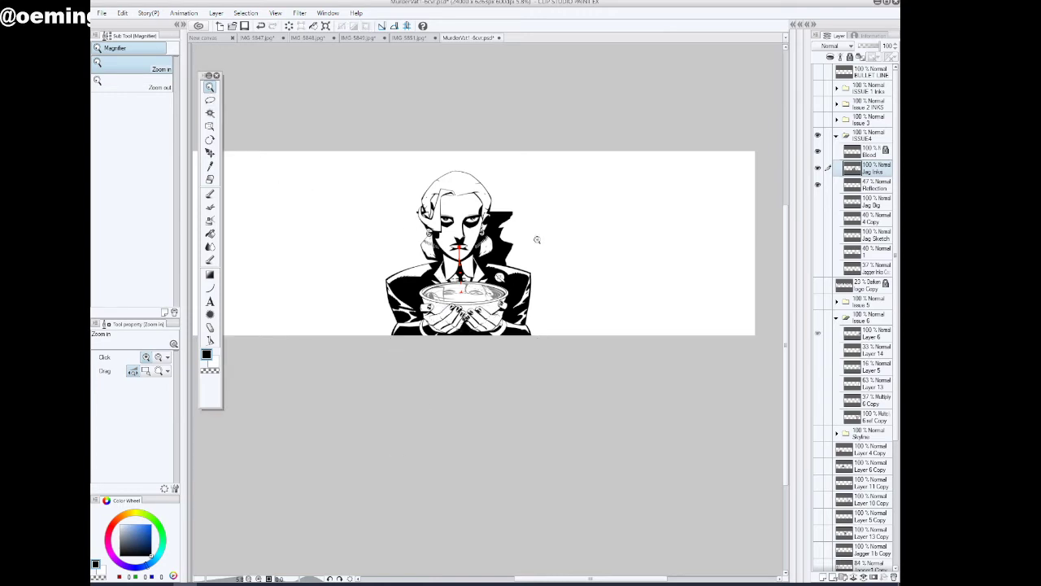
Add a new layer above Jag Inks, set its opacity to 47%, and choose blue (30, 81, 150) for the inking pen
left_click(817, 168)
left_click(818, 168)
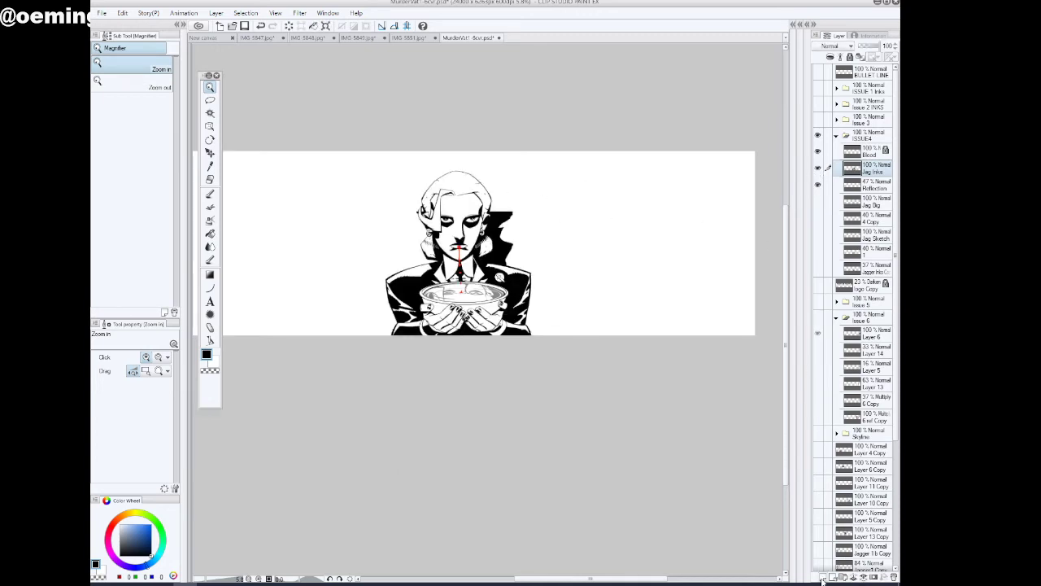
left_click(823, 577)
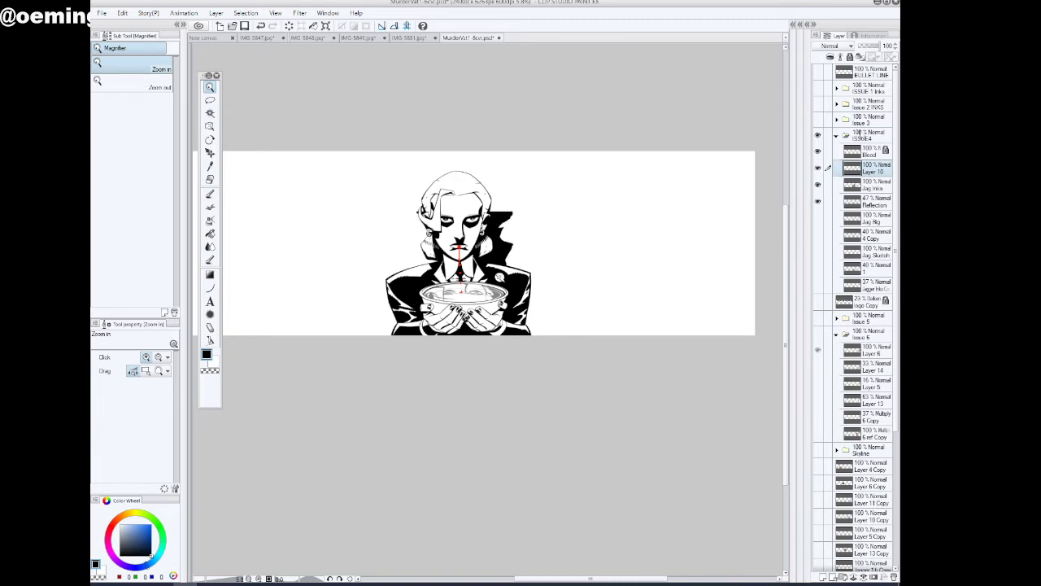
left_click_drag(874, 46, 868, 47)
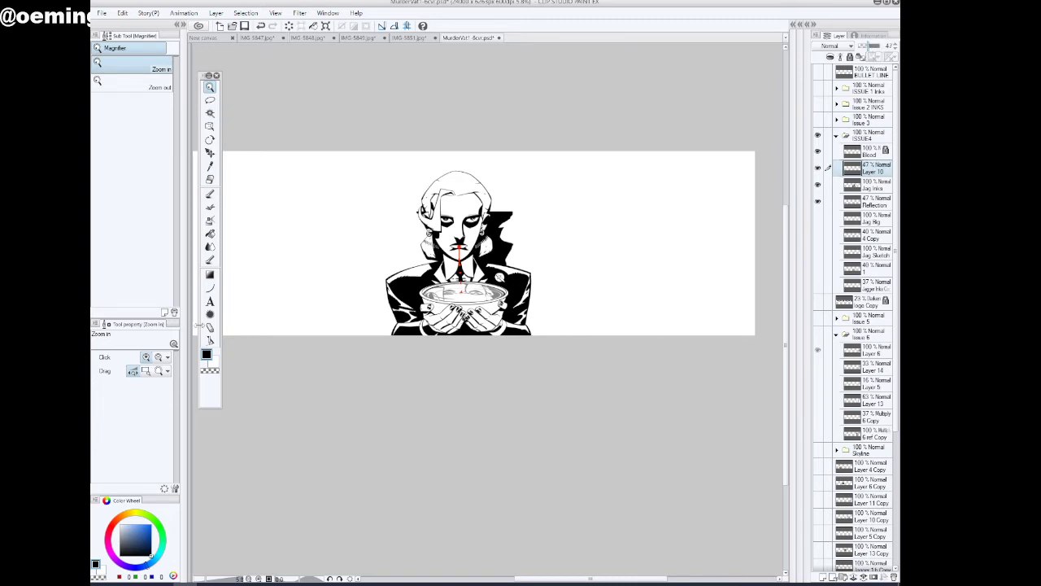
left_click(210, 193)
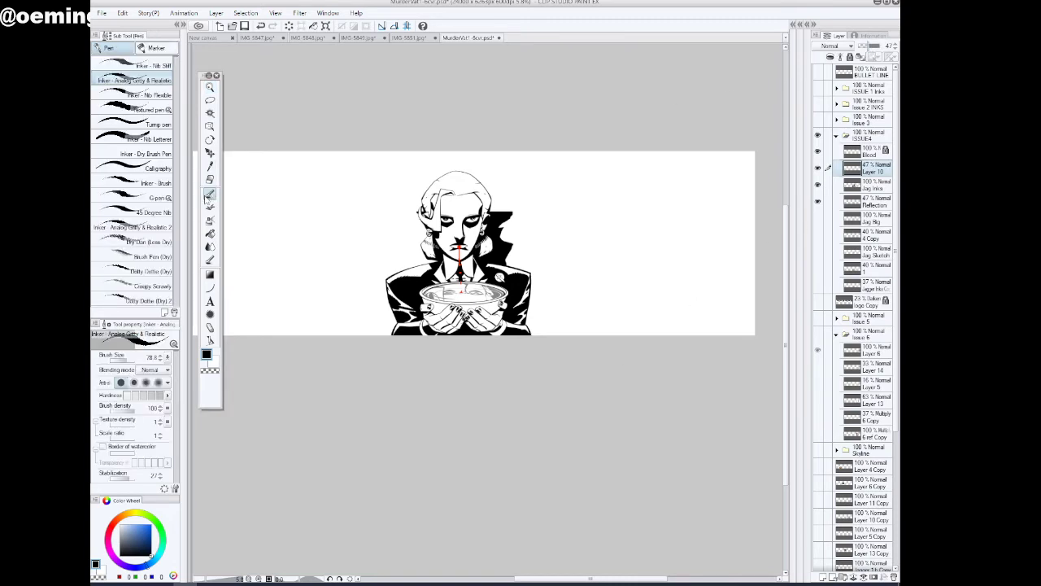
left_click(150, 541)
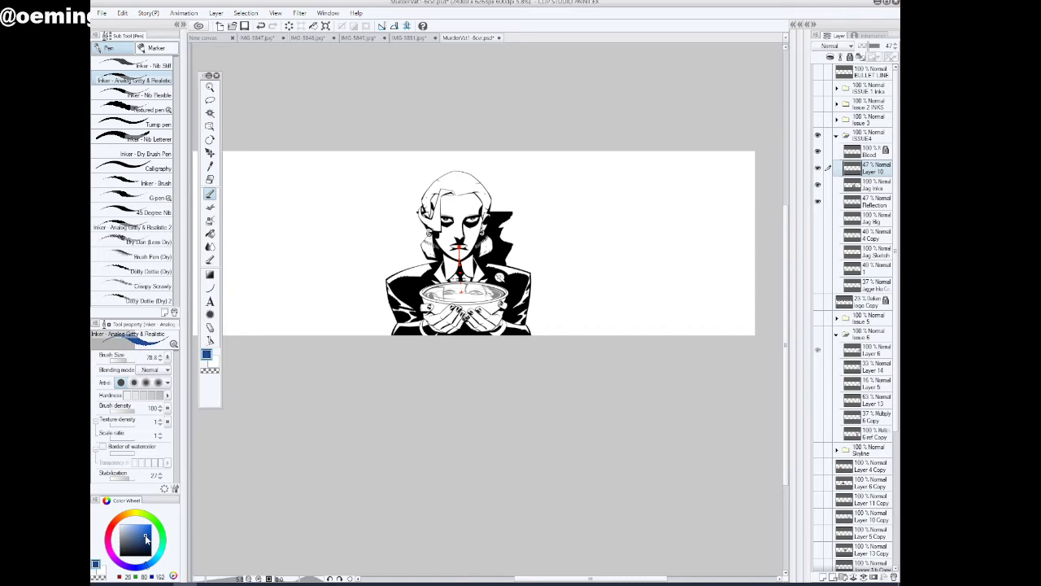
left_click(142, 536)
Compare the inked figure with the Jag Sketch, 4 Copy and Jag Big layers by briefly showing each one
key("slash")
left_click(449, 171)
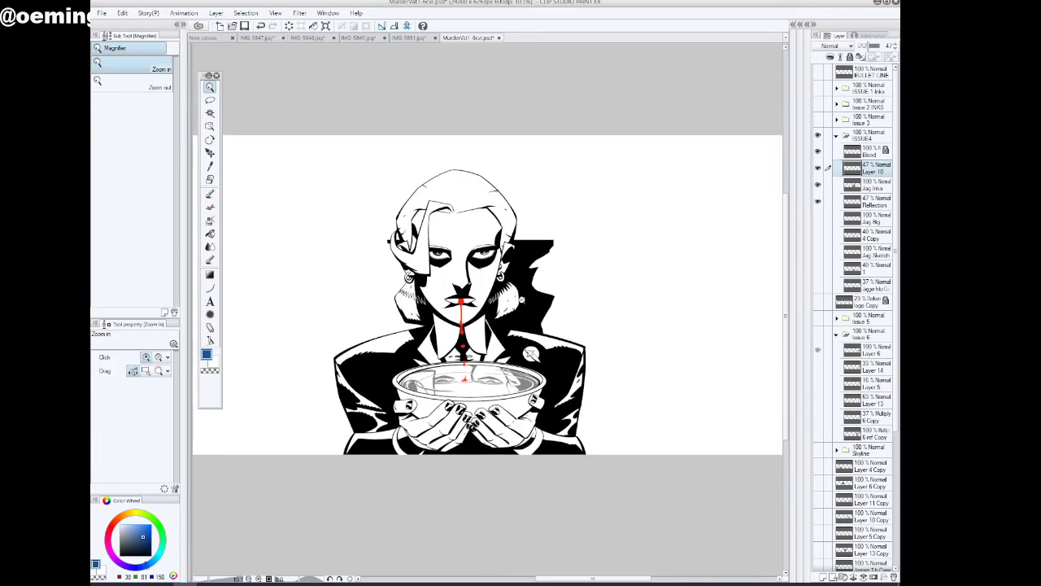
left_click(444, 332)
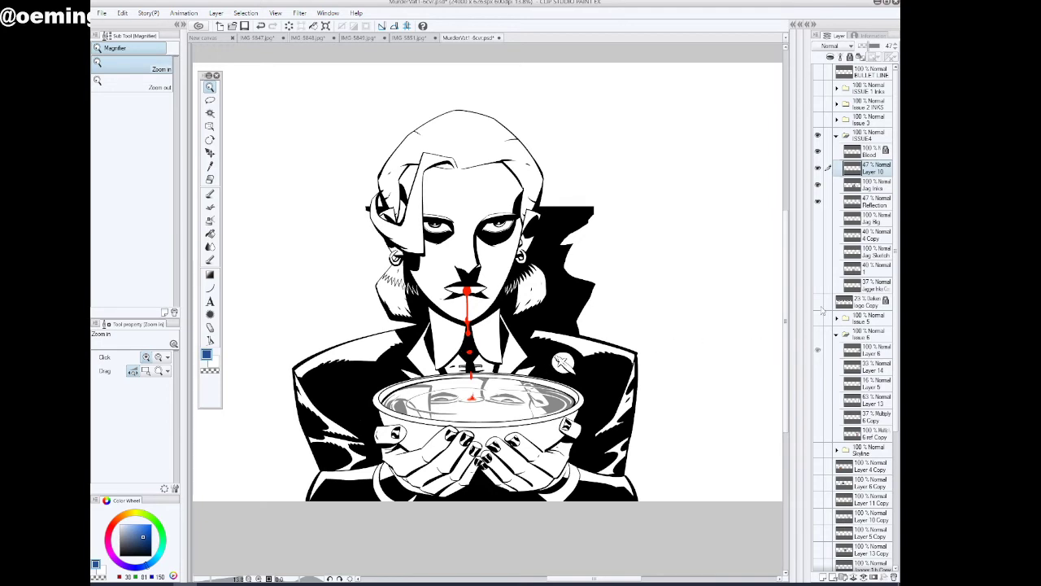
left_click(818, 253)
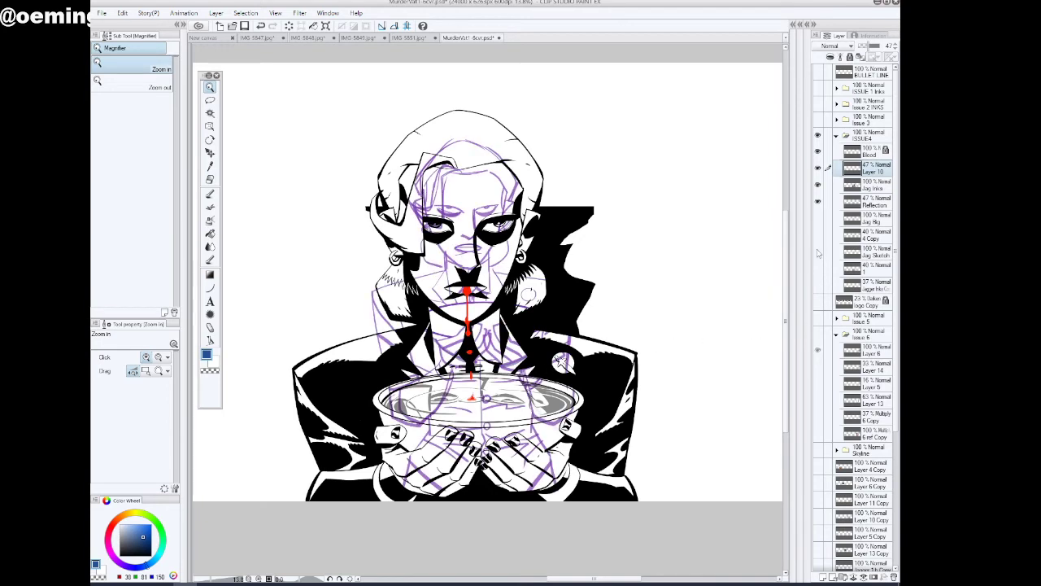
left_click(819, 253)
left_click(819, 235)
left_click(818, 235)
left_click(819, 218)
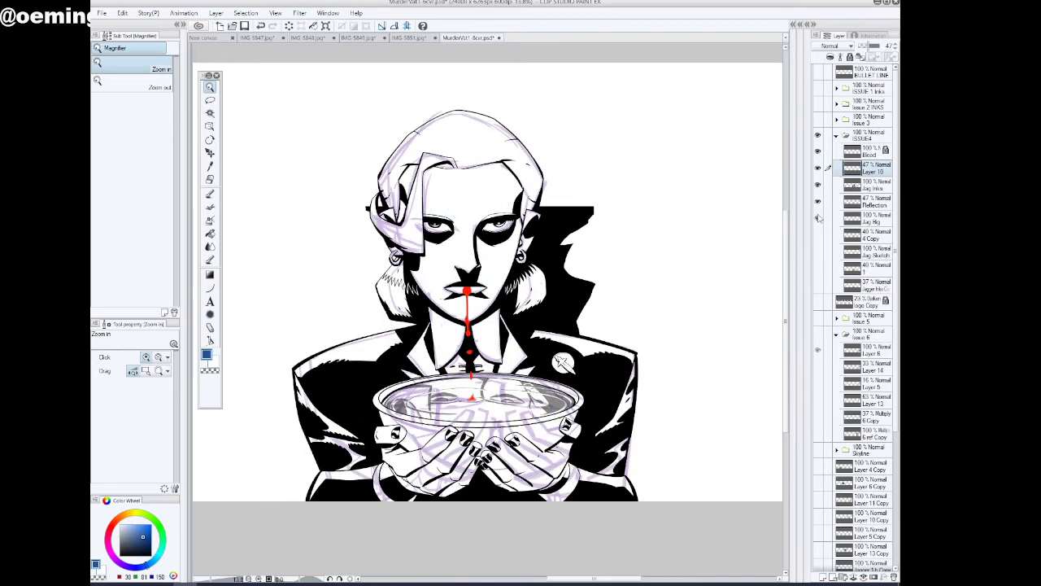
left_click(818, 218)
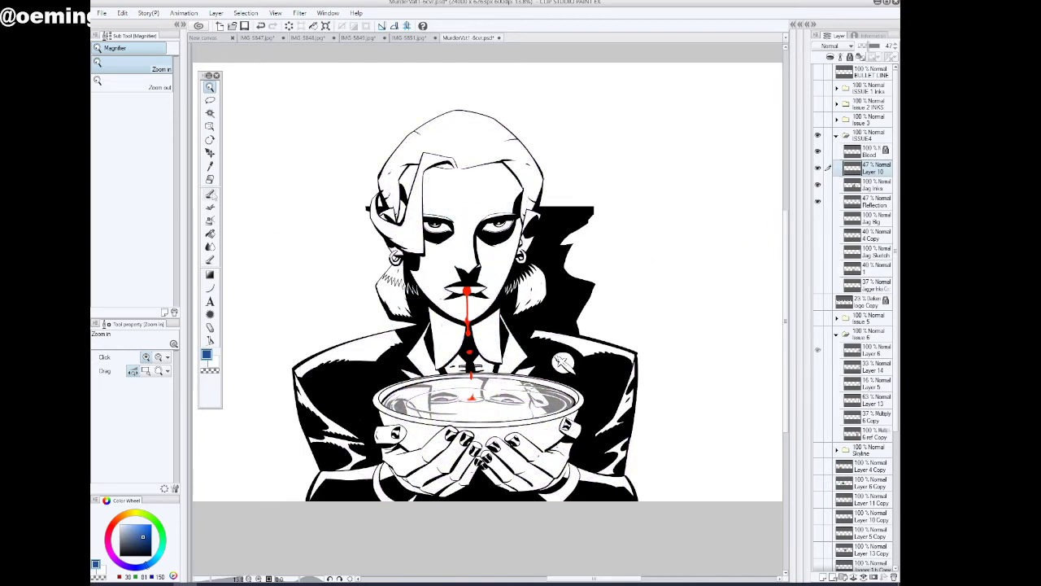
Draw blue shadow contours on the cheeks, jaw and under the eyes with the inking pen at brush size 96.5
left_click(209, 195)
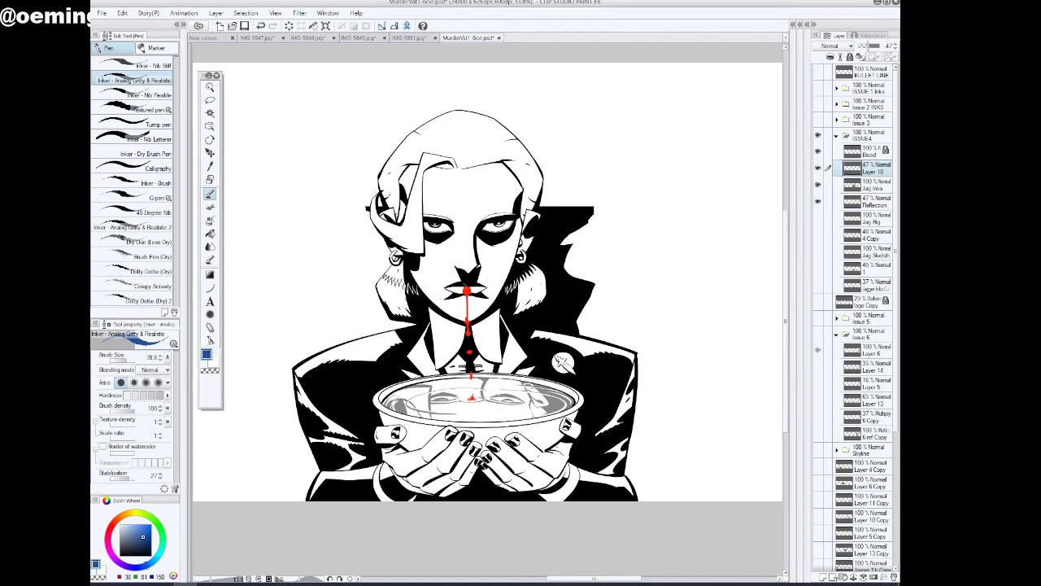
left_click(128, 359)
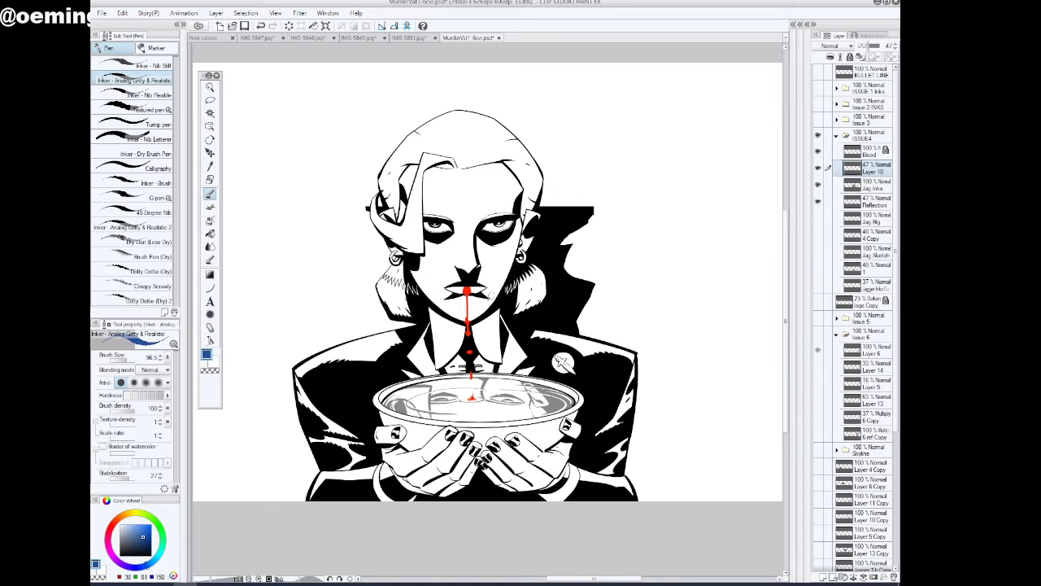
mouse_move(444, 301)
left_mouse_down()
mouse_move(417, 267)
mouse_move(426, 237)
mouse_move(417, 278)
left_mouse_up()
left_click_drag(458, 273, 461, 280)
mouse_move(485, 247)
left_mouse_down()
mouse_move(516, 254)
mouse_move(521, 229)
left_mouse_up()
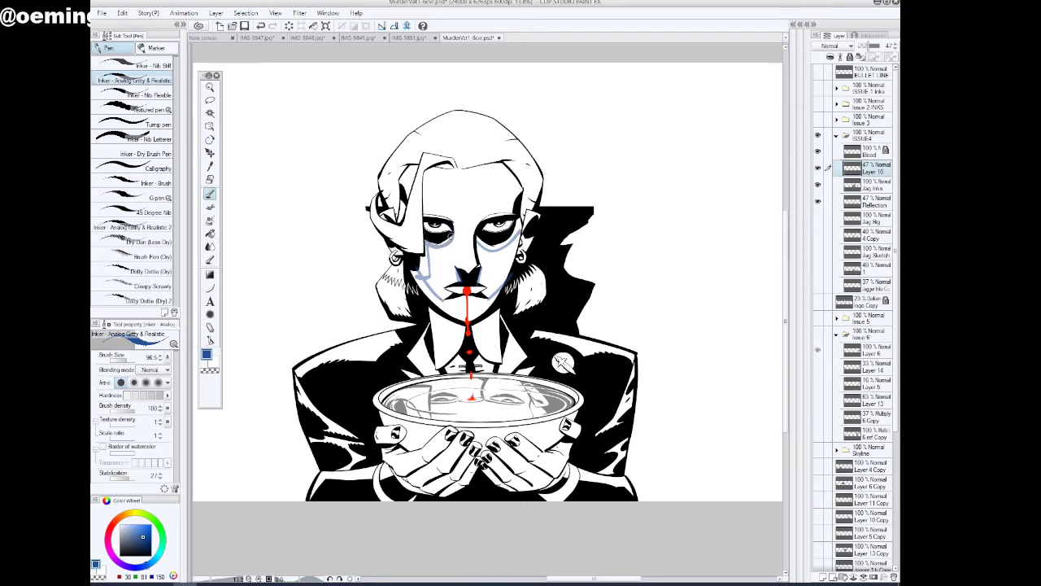
left_click_drag(452, 237, 429, 247)
left_click_drag(480, 237, 479, 246)
Outline blue shadow areas across both hair tufts below the ears, the side hair lock, forehead and temple
left_click_drag(513, 295, 547, 276)
mouse_move(418, 302)
left_mouse_down()
mouse_move(397, 299)
mouse_move(371, 275)
left_mouse_up()
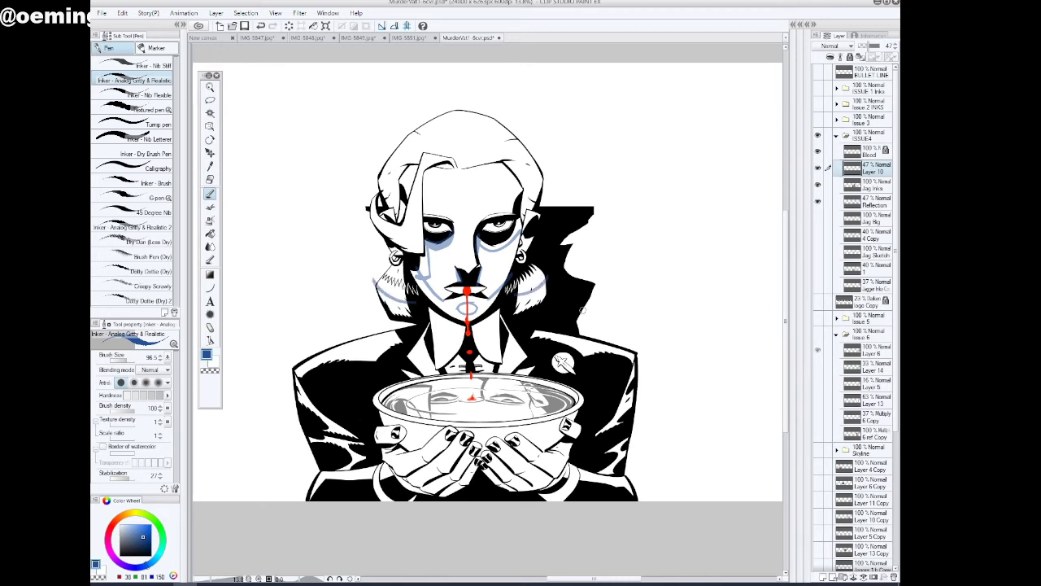
mouse_move(370, 215)
left_mouse_down()
mouse_move(412, 234)
mouse_move(437, 173)
left_mouse_up()
left_click_drag(509, 214, 521, 182)
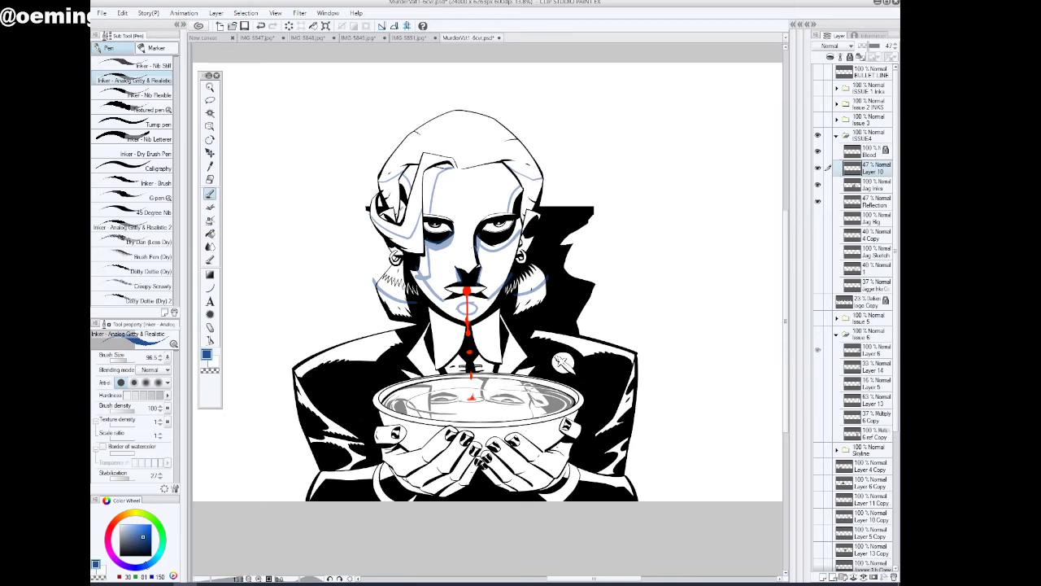
Fill the outlined shadow areas on the jaw, chin, cheek and both hair tufts with blue
left_click(210, 233)
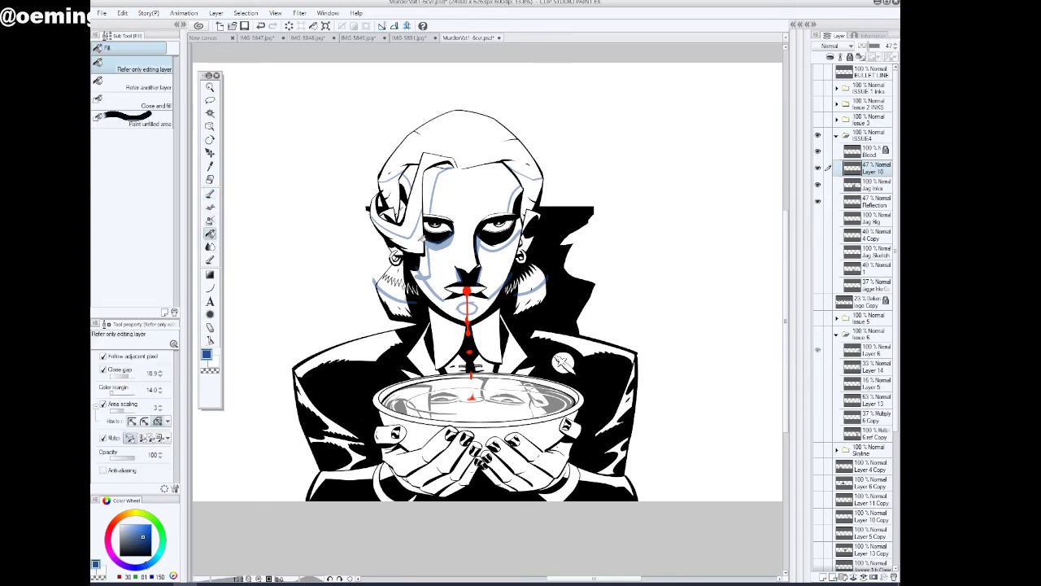
left_click(401, 308)
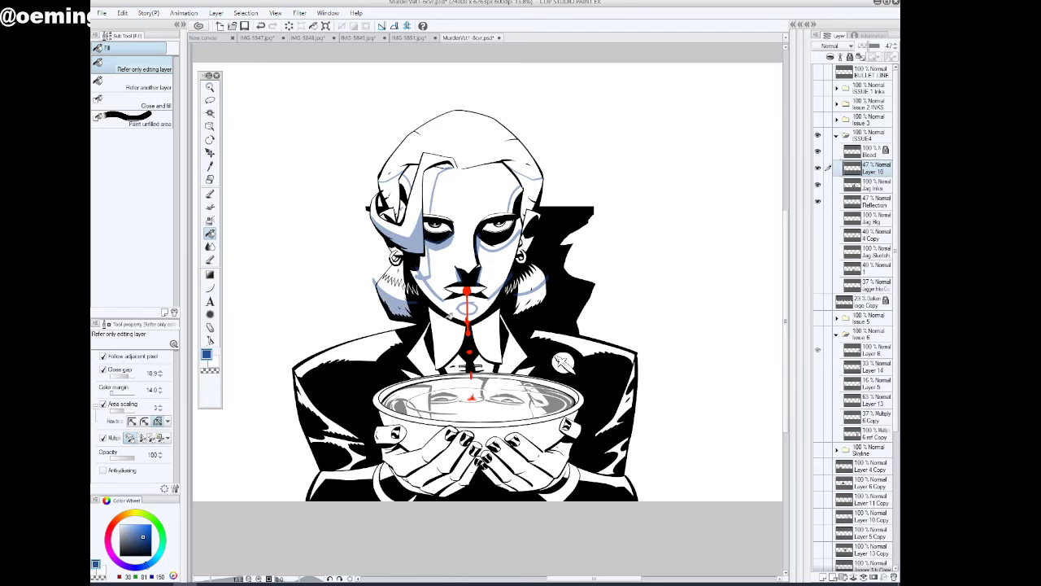
left_click(487, 305)
left_click(462, 299)
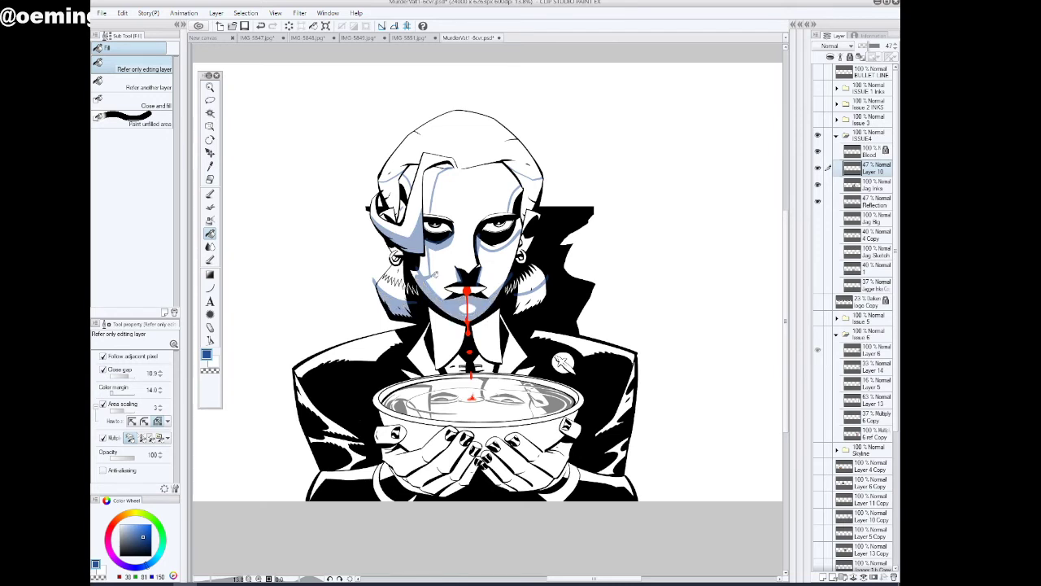
left_click(428, 265)
left_click(536, 278)
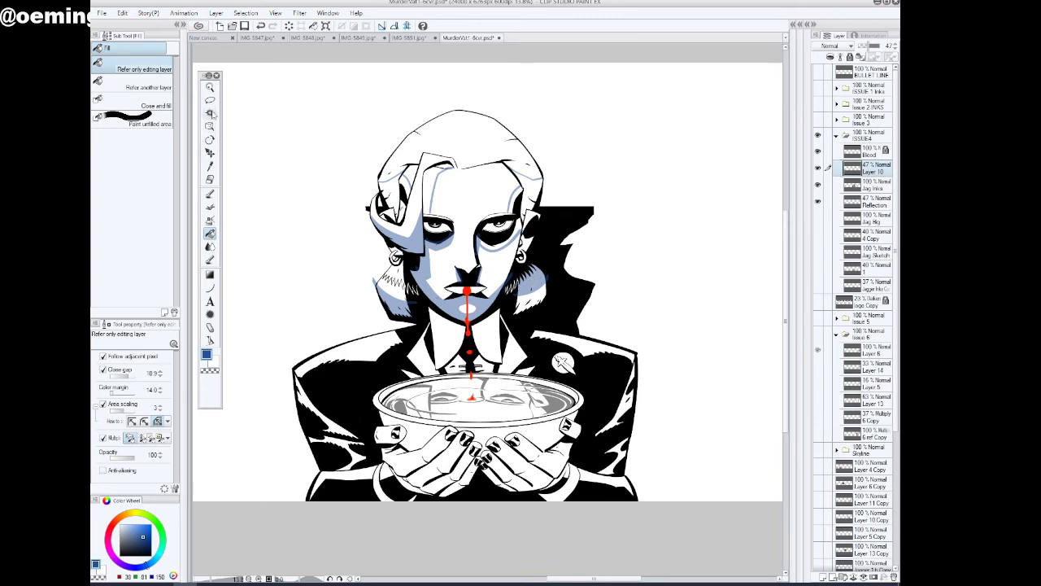
Fill the forehead, temple and side hair shadow areas with the same blue
left_click(432, 180)
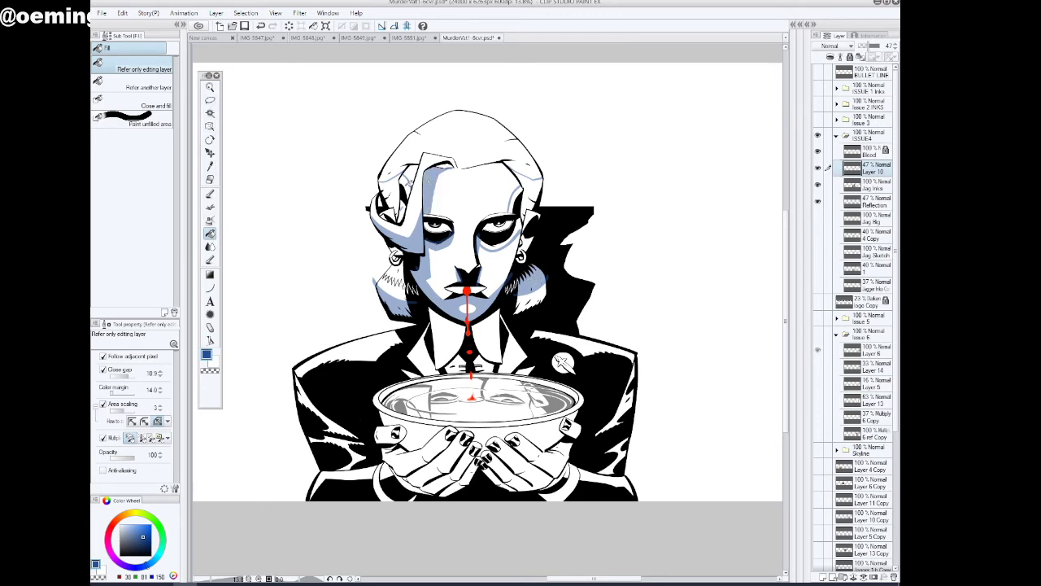
left_click(408, 187)
left_click(404, 210)
left_click(519, 196)
left_click(521, 222)
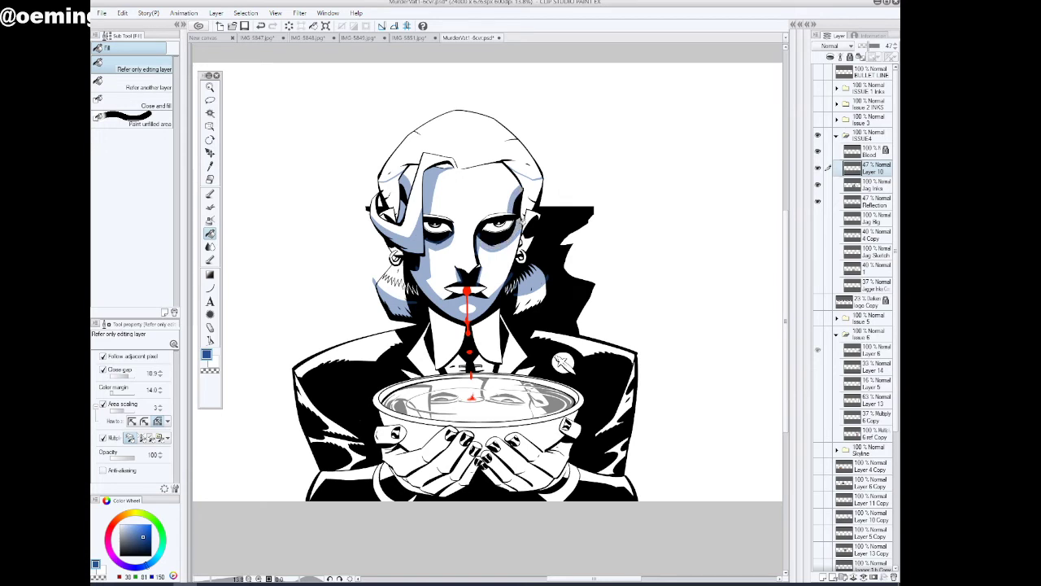
left_click(534, 193)
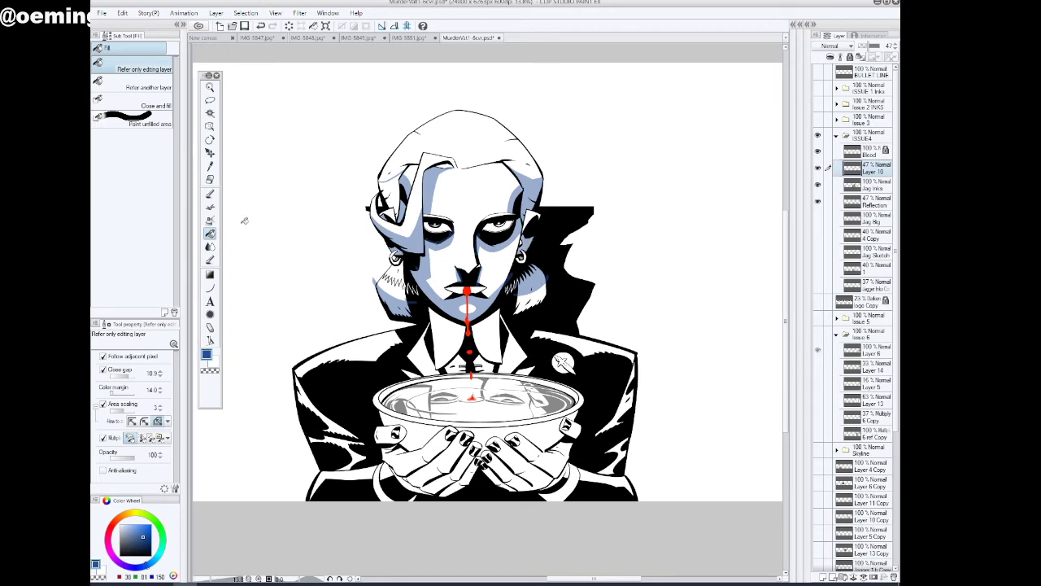
Lasso and clear the blue shading on the right-hand hair tuft, deselect, and repaint its shadow with the inking pen
left_click(210, 192)
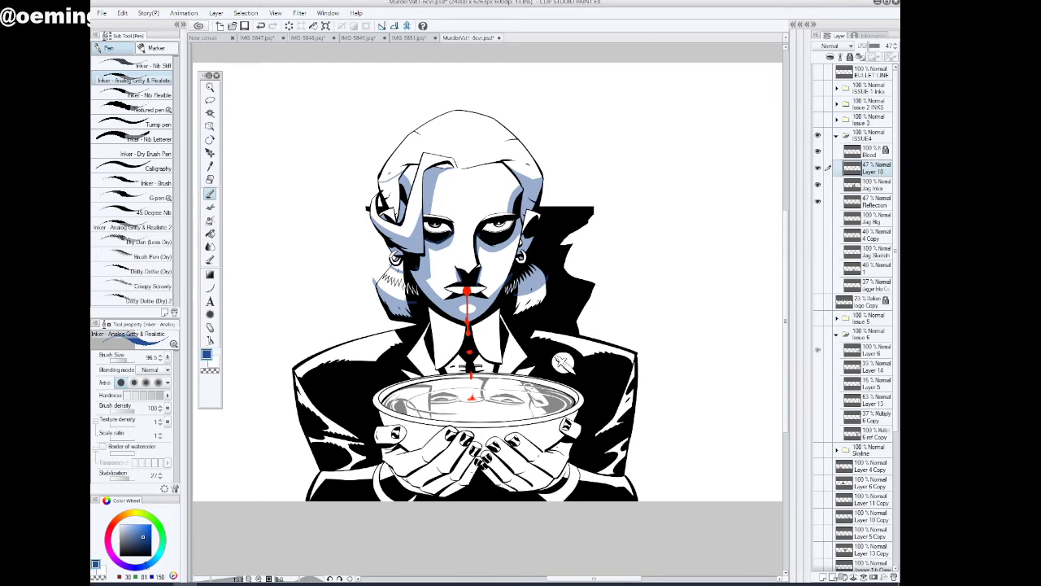
left_click(210, 99)
mouse_move(516, 300)
left_mouse_down()
mouse_move(527, 269)
mouse_move(553, 296)
mouse_move(523, 315)
left_mouse_up()
left_click(524, 334)
left_click(465, 334)
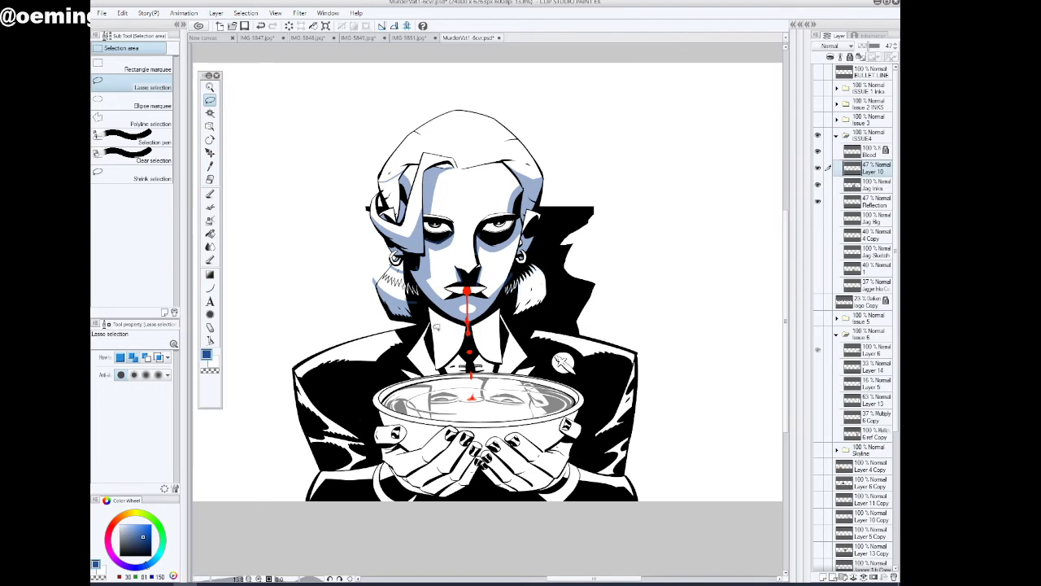
left_click(210, 194)
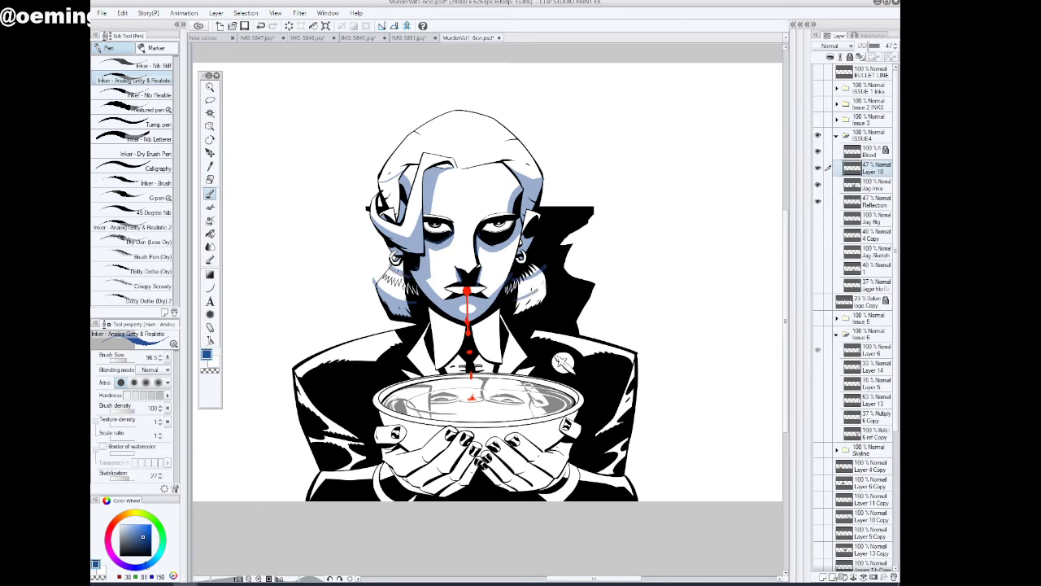
left_click_drag(546, 281, 527, 299)
Paint blue shadows beside the collar and along both jacket shoulders with the inking pen
left_click_drag(378, 326, 391, 348)
left_click_drag(388, 339, 300, 372)
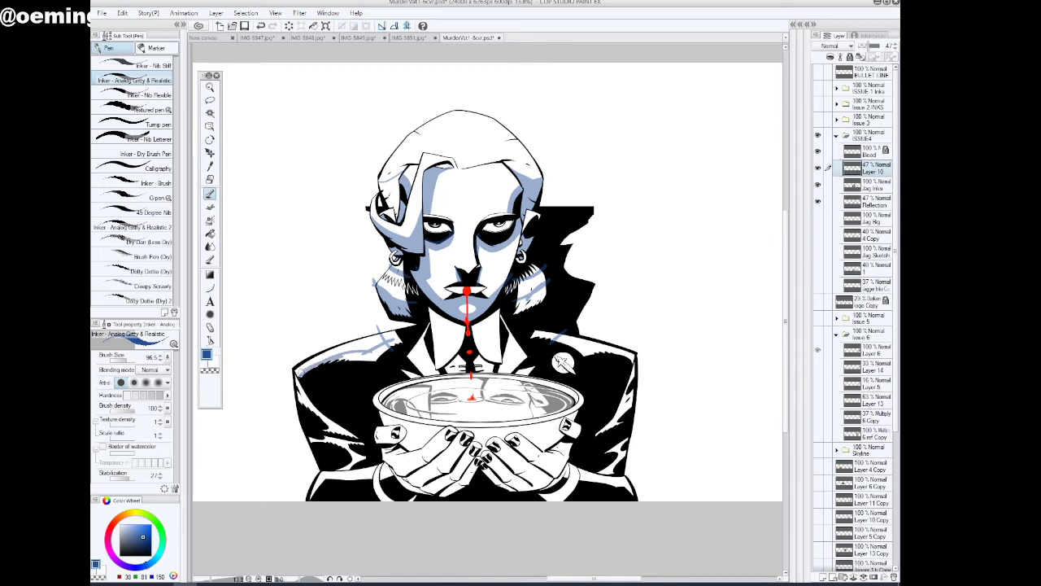
left_click_drag(360, 355, 302, 375)
mouse_move(549, 336)
left_mouse_down()
mouse_move(589, 353)
mouse_move(623, 350)
mouse_move(636, 363)
mouse_move(580, 357)
left_mouse_up()
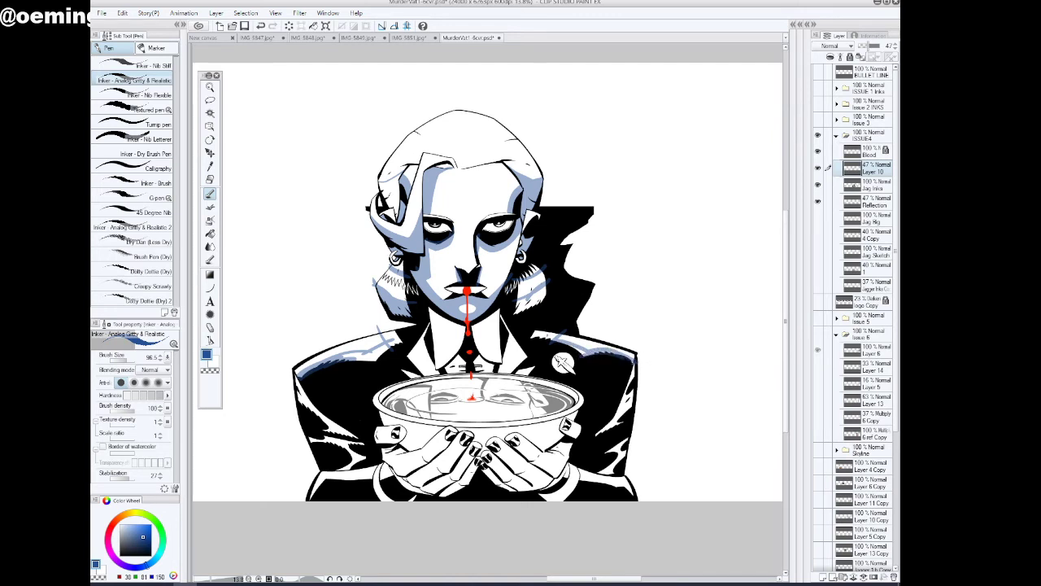
Fill the jacket shoulders, both lower hair tufts and the sleeve fold highlights with blue
left_click(210, 235)
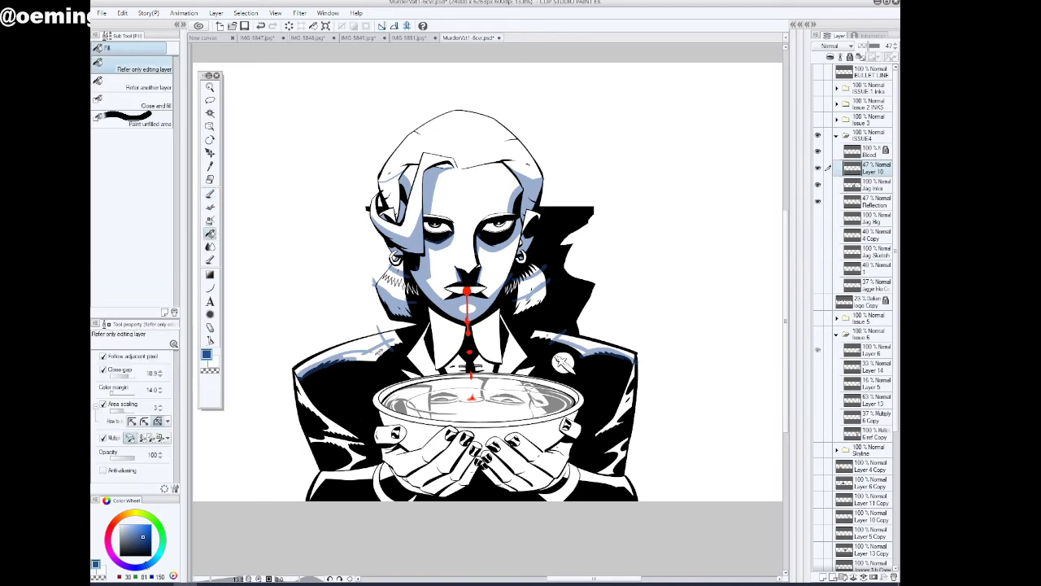
left_click(550, 333)
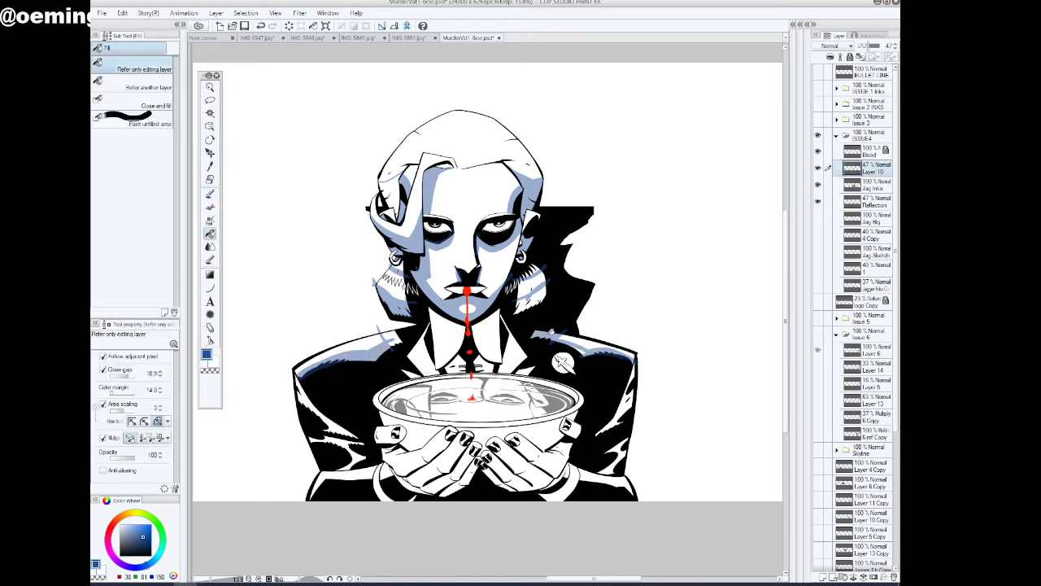
left_click(536, 302)
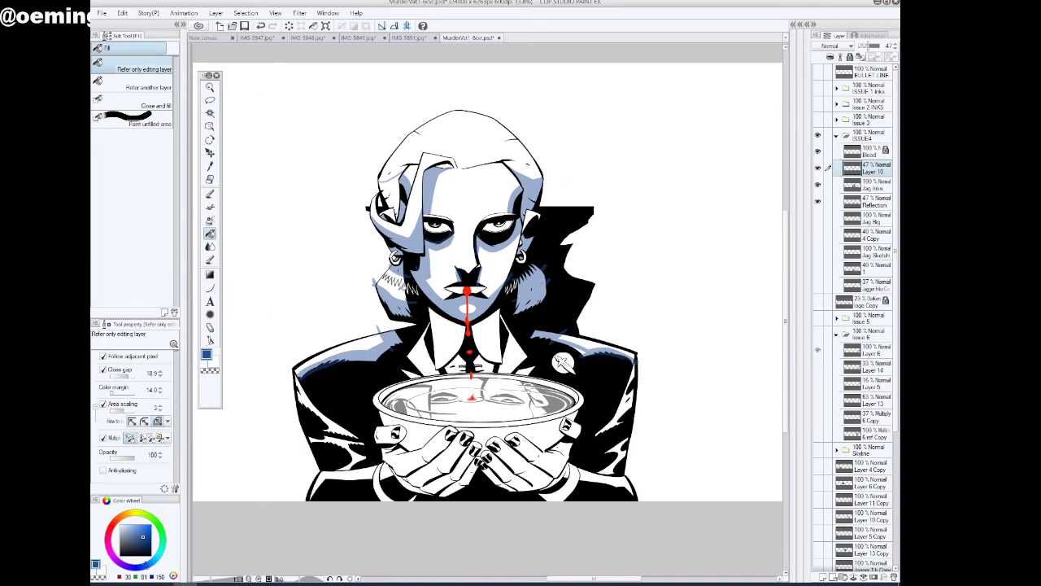
left_click(401, 286)
left_click(628, 407)
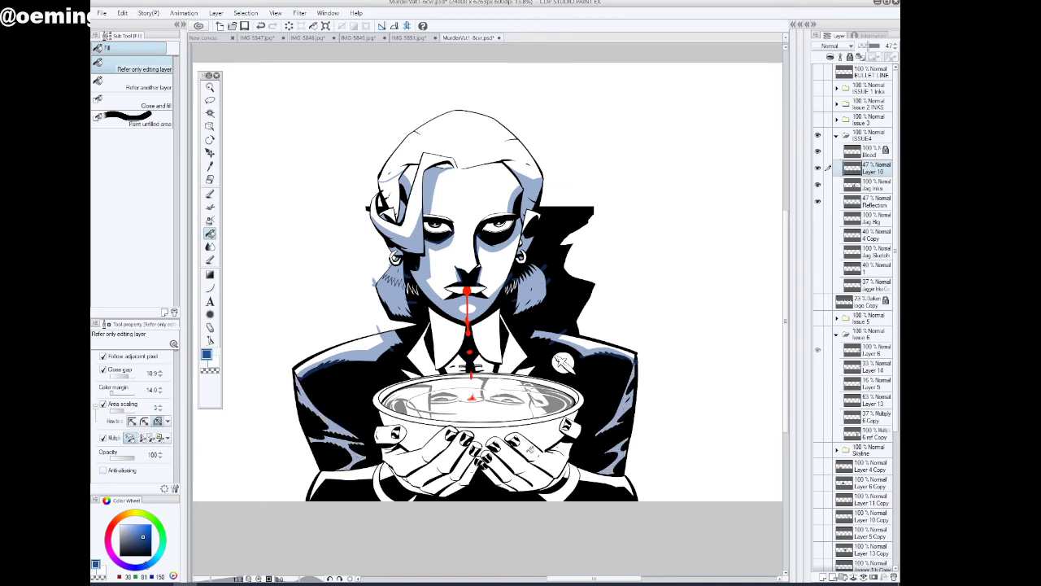
Outline the shadow edge on the outside of the bowl with the inking pen and fill the bowl's side with blue
scroll(447, 454, "up", 4)
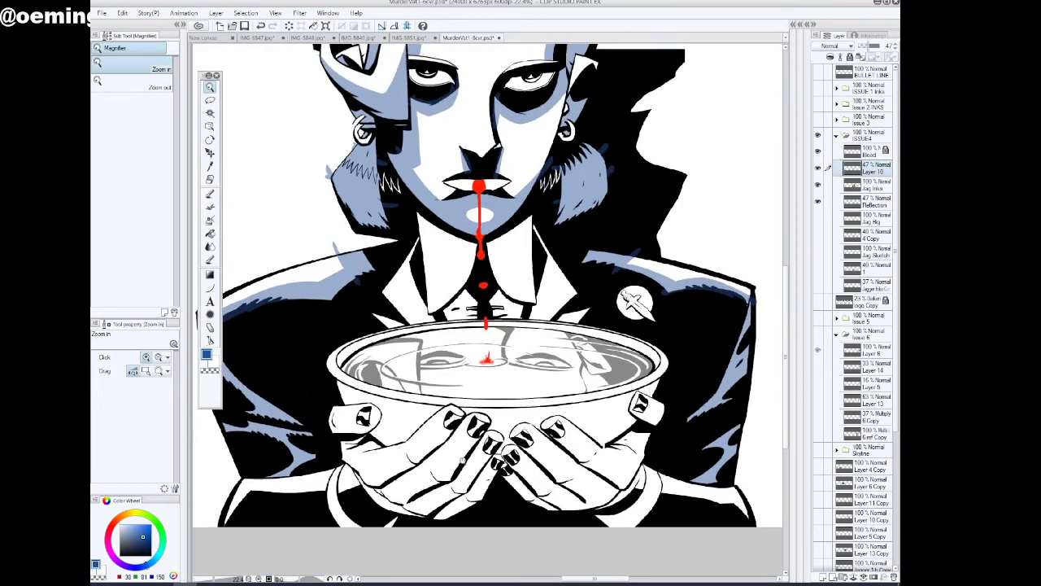
left_click(210, 193)
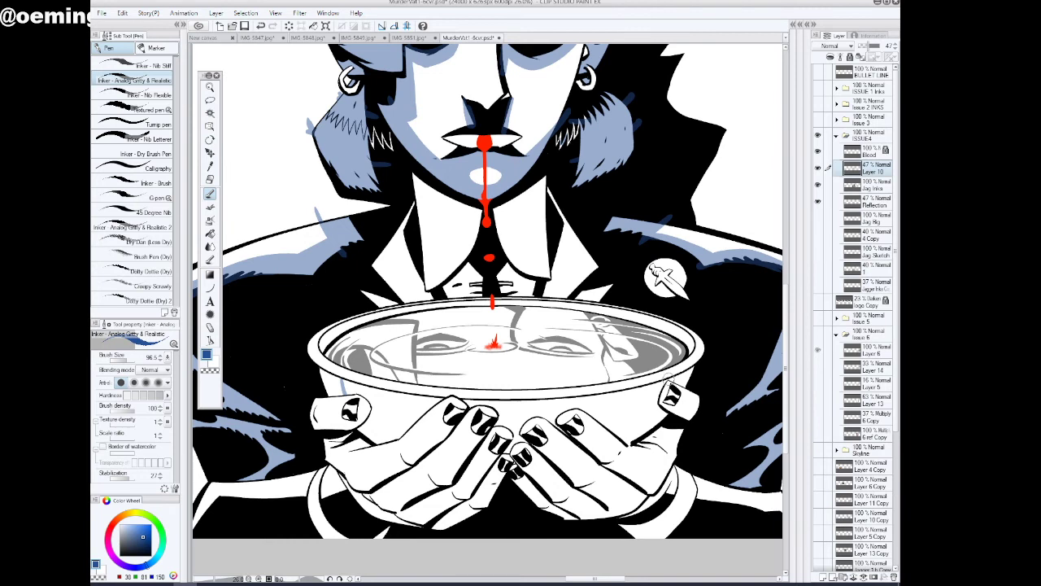
key("g")
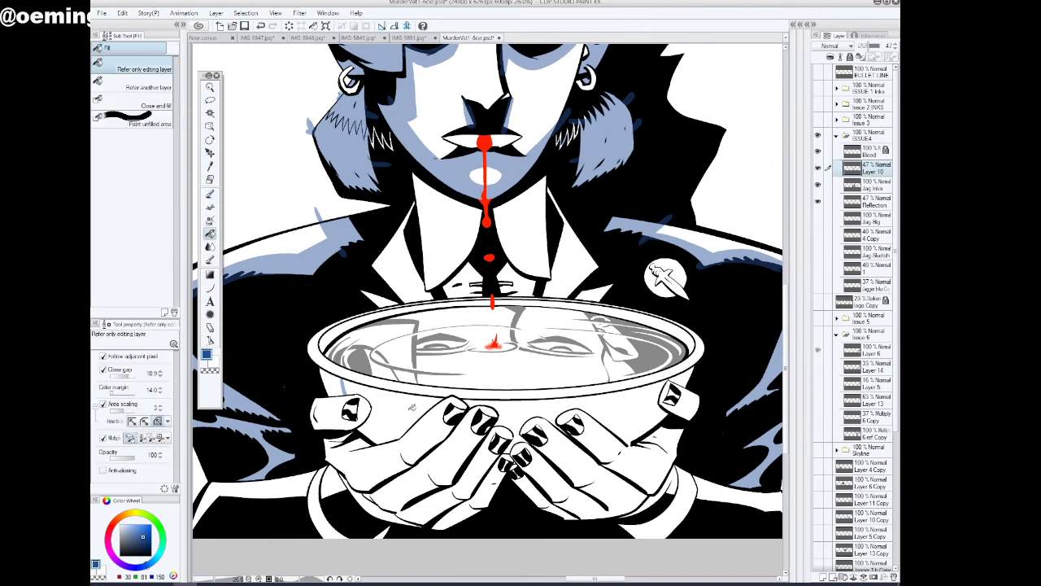
left_click(413, 407)
left_click(596, 434)
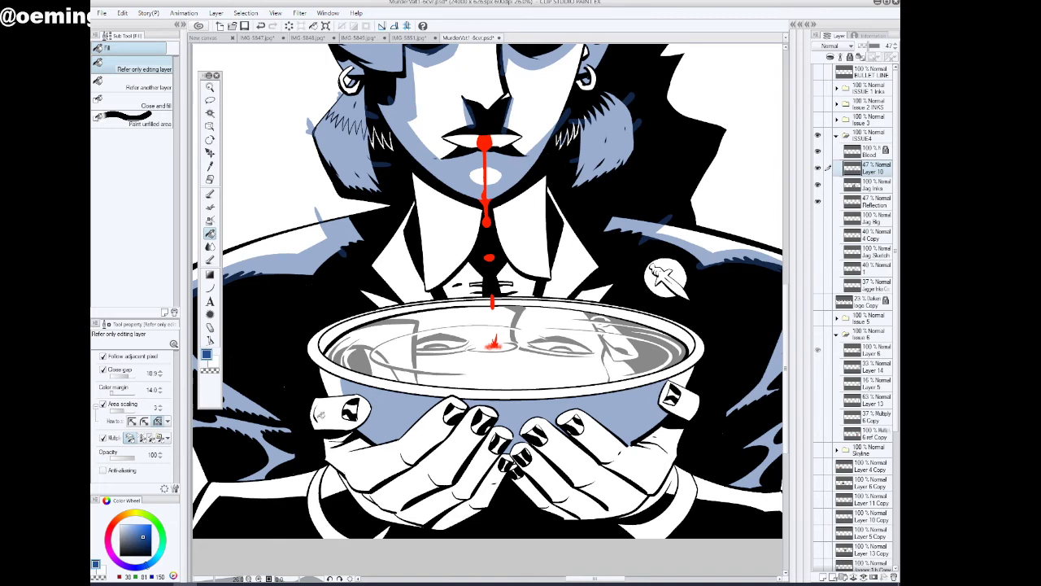
left_click(210, 193)
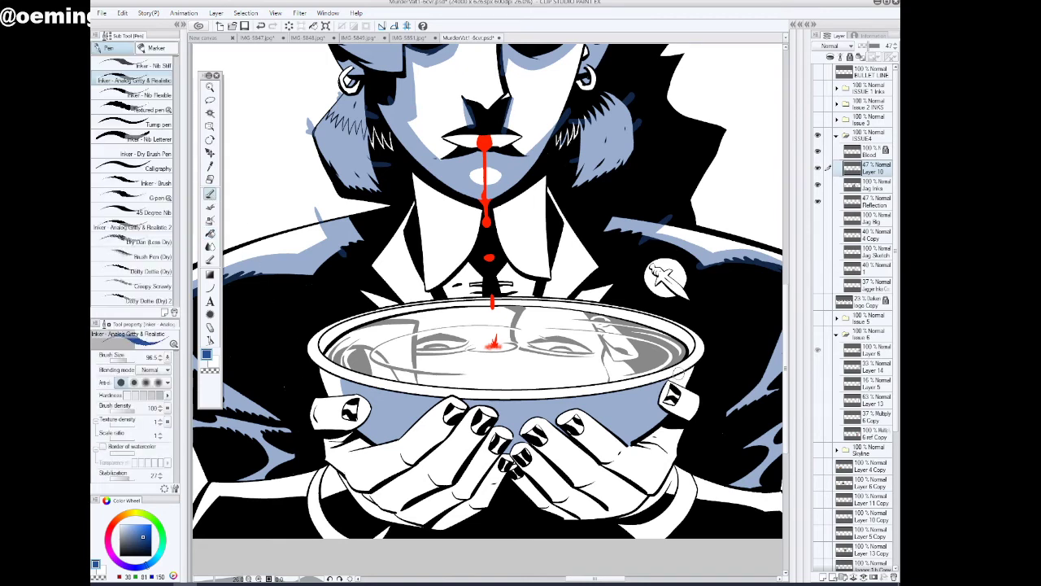
left_click(210, 234)
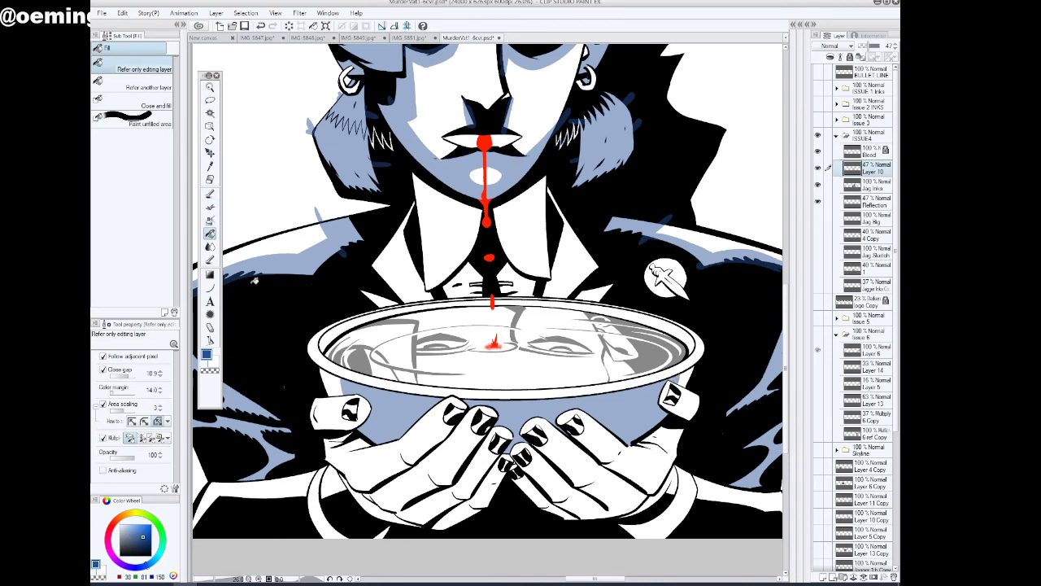
left_click(346, 328)
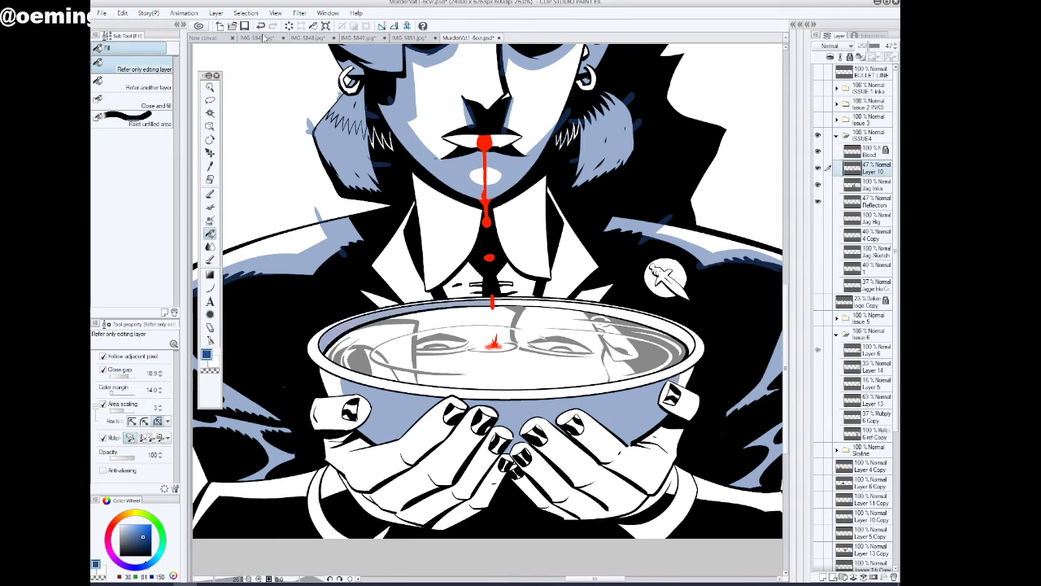
left_click(210, 99)
mouse_move(380, 310)
left_mouse_down()
mouse_move(425, 328)
mouse_move(557, 332)
mouse_move(622, 232)
left_mouse_up()
key("g")
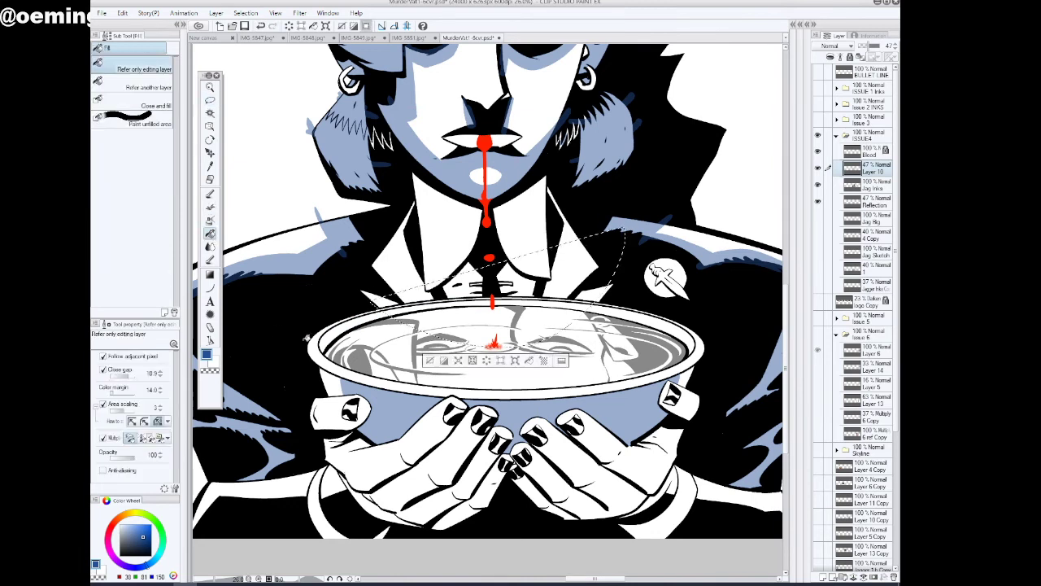
key("ctrl+d")
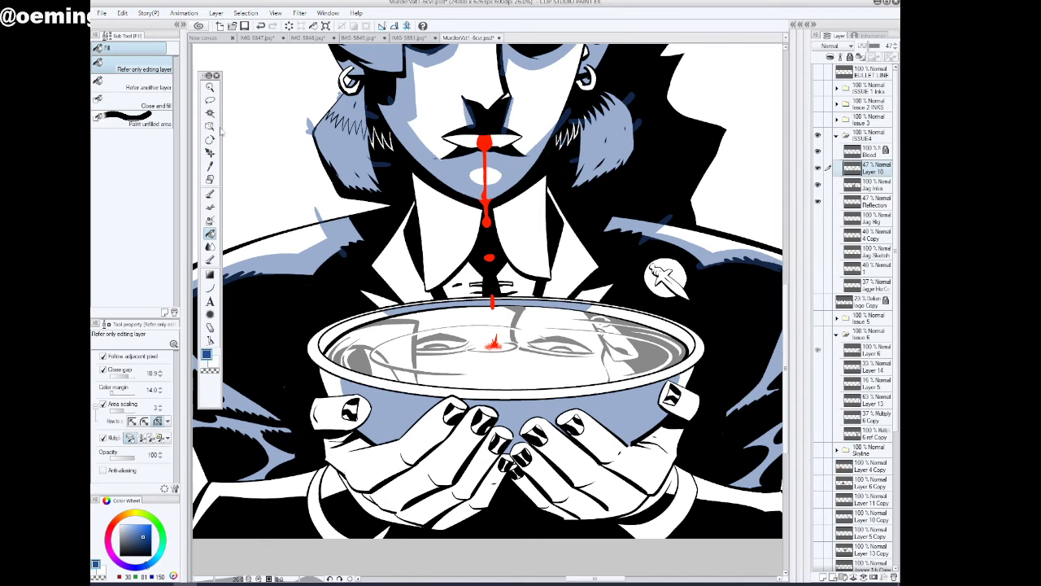
left_click(261, 25)
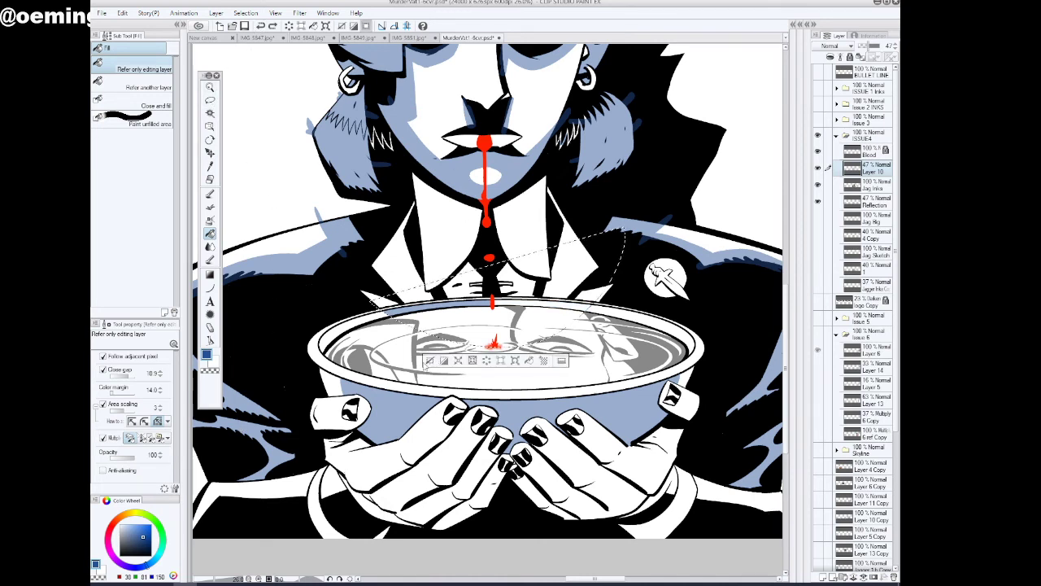
left_click(430, 360)
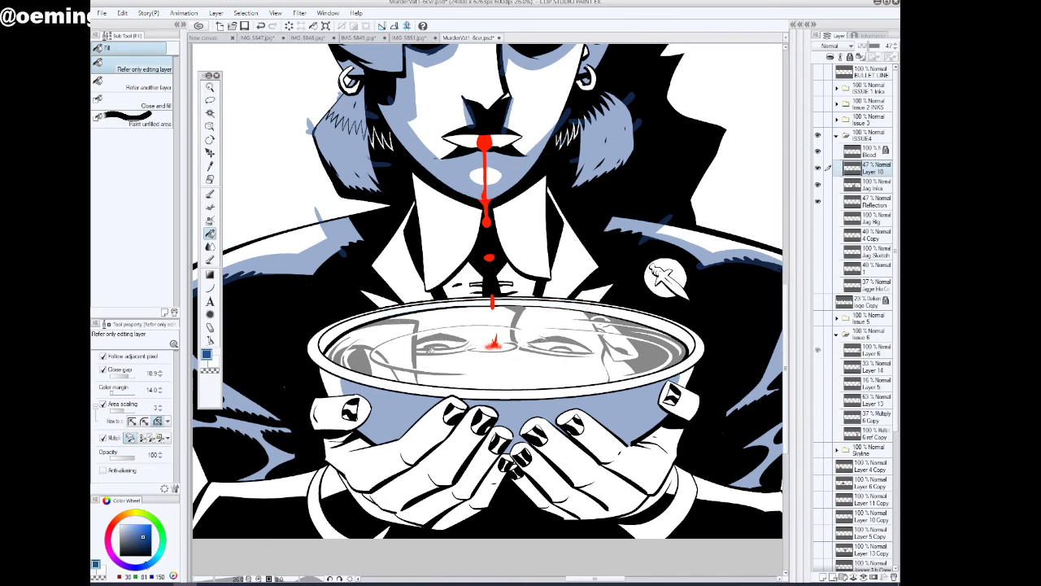
Lasso the far part of the bowl's inner rim, fill it with blue and deselect
key("m")
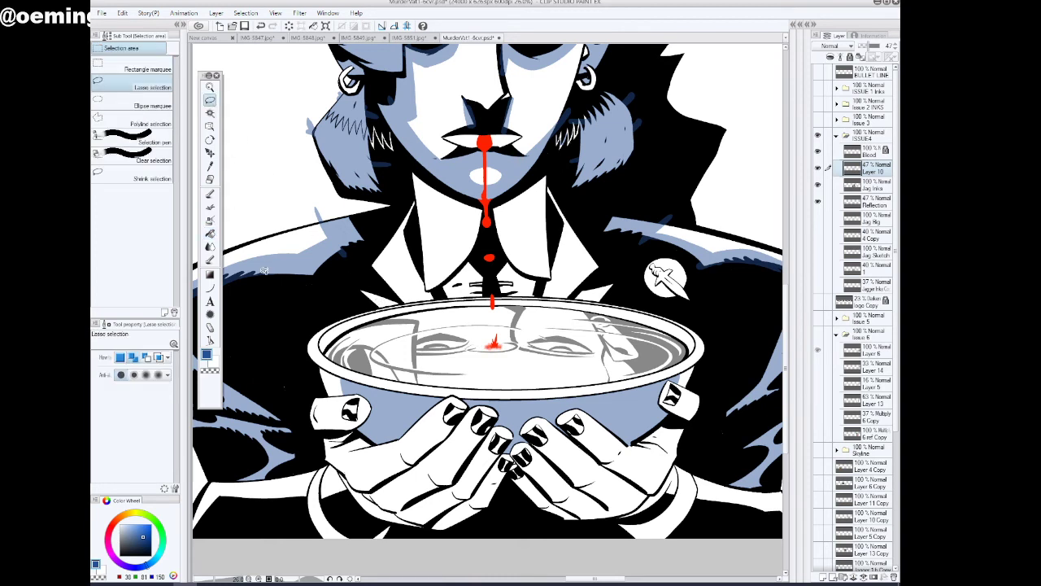
mouse_move(367, 303)
left_mouse_down()
mouse_move(422, 326)
mouse_move(513, 327)
mouse_move(611, 316)
mouse_move(627, 291)
left_mouse_up()
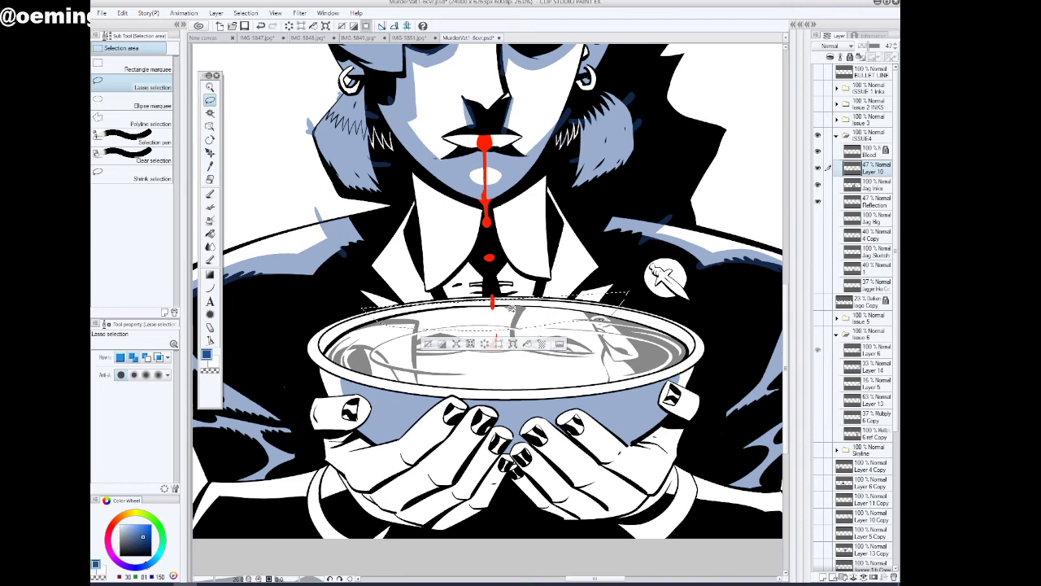
key("g")
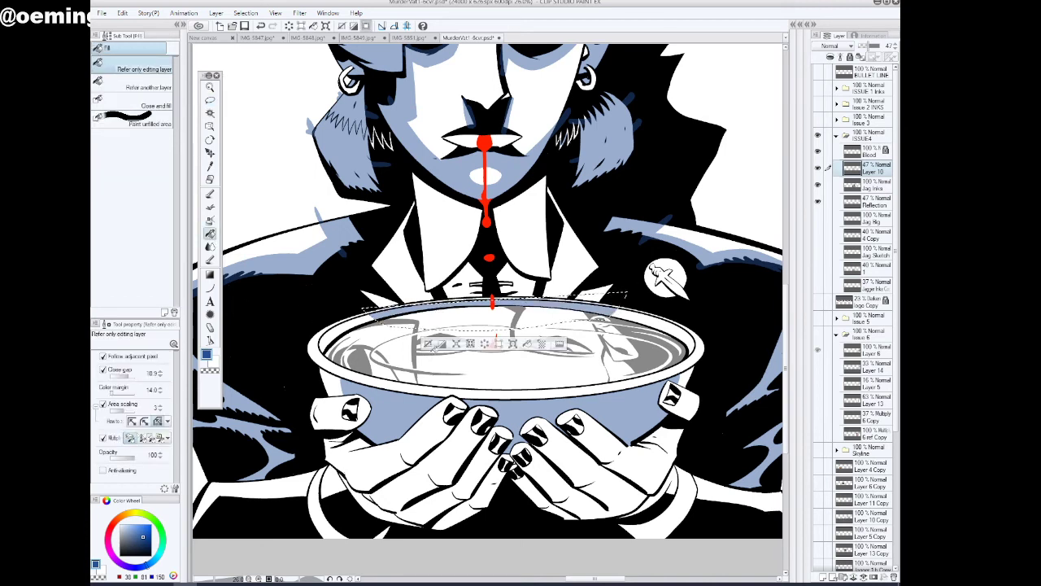
key("ctrl+d")
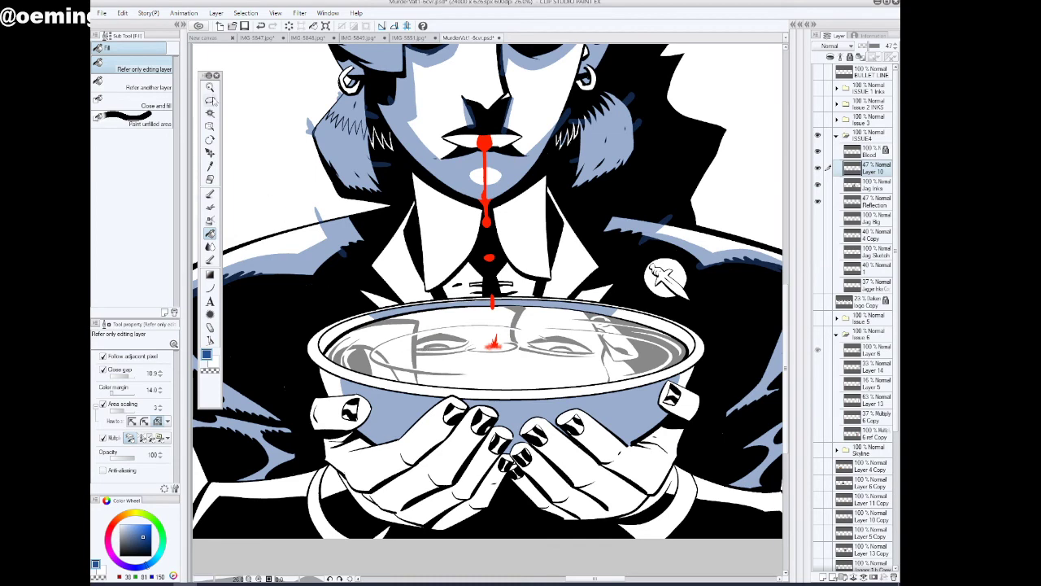
Outline blue shadow areas along both lower sleeves and the shirt cuffs with the inking pen
left_click(210, 87)
left_click_drag(601, 406, 590, 408)
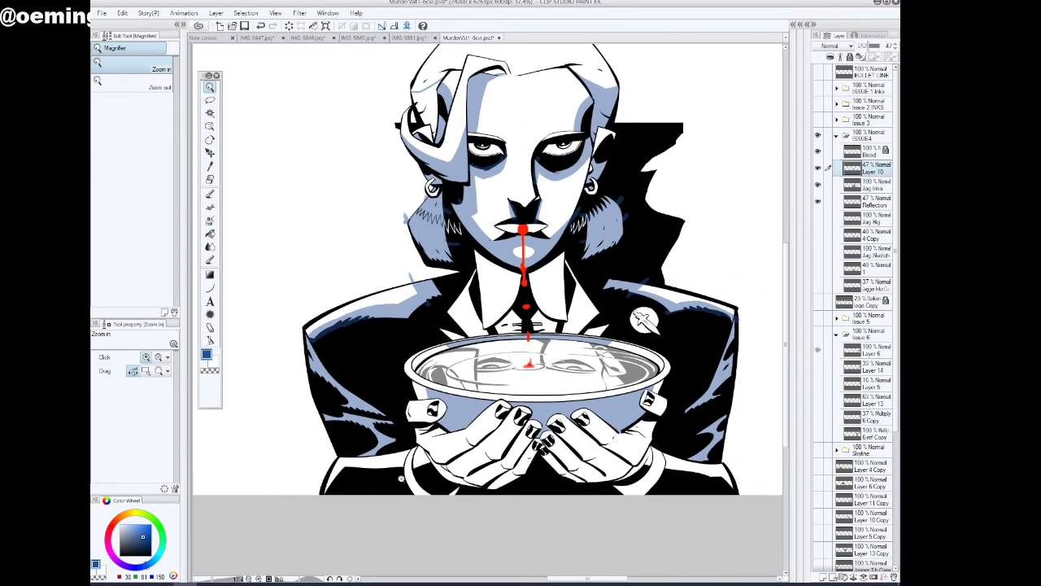
left_click(380, 492)
left_click(209, 196)
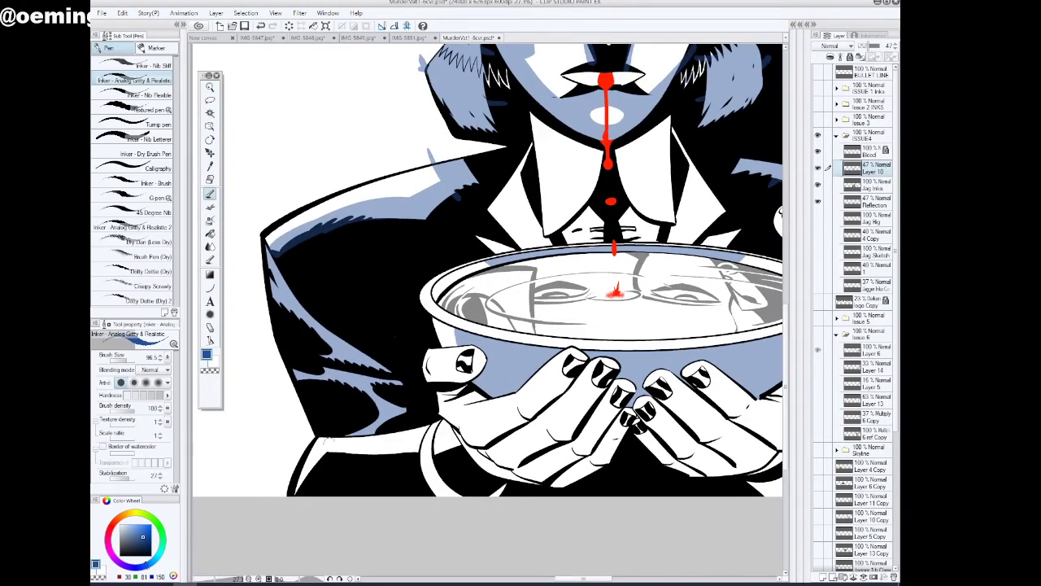
left_click_drag(330, 449, 425, 444)
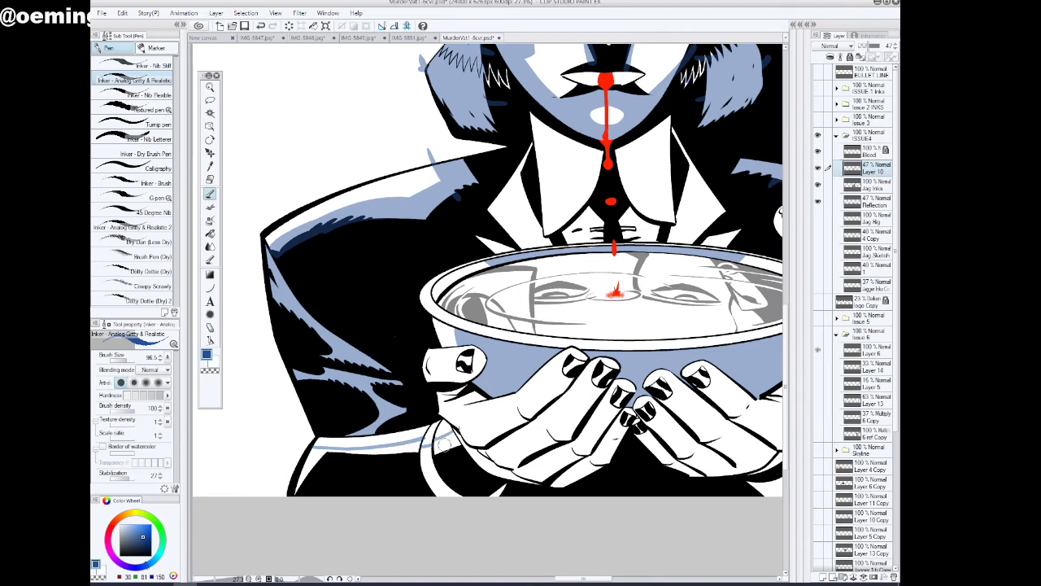
left_click_drag(445, 442, 441, 449)
left_click_drag(575, 580, 583, 580)
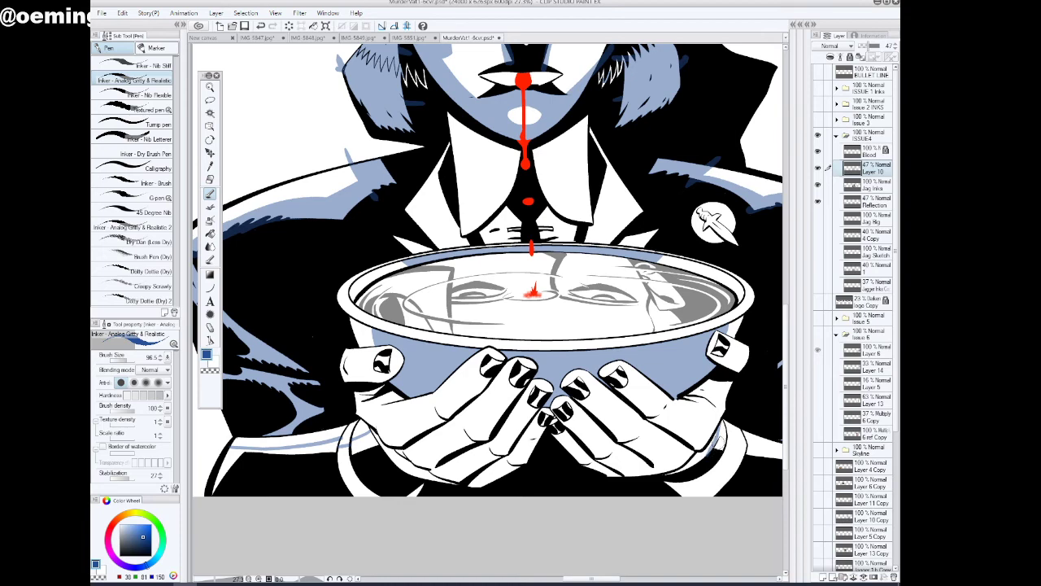
mouse_move(749, 444)
left_mouse_down()
mouse_move(570, 444)
mouse_move(663, 457)
left_mouse_up()
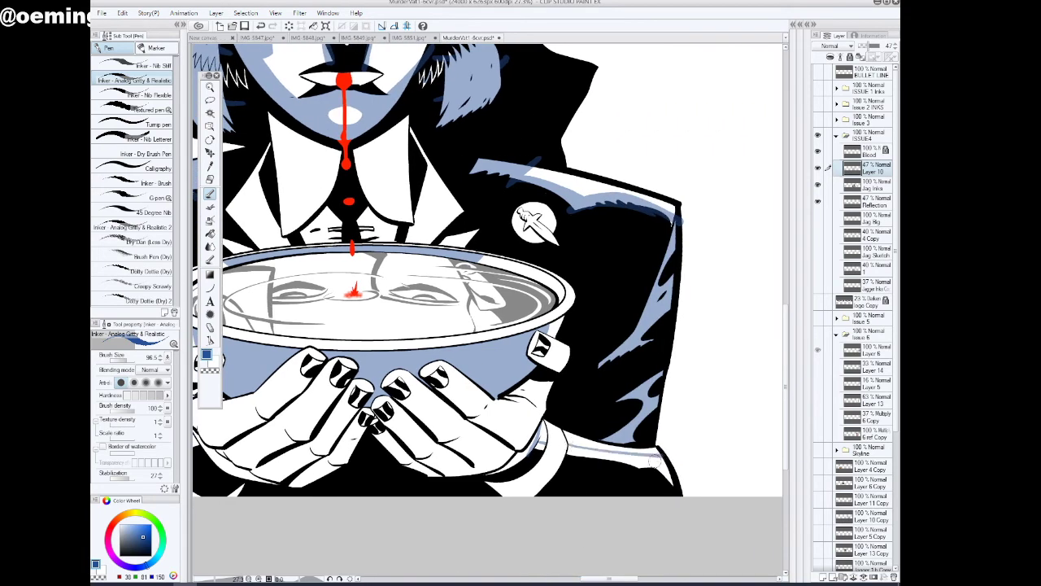
Fill the outlined shadows on both lower sleeves and the left-hand shirt cuff with blue
left_click(210, 233)
left_click(613, 454)
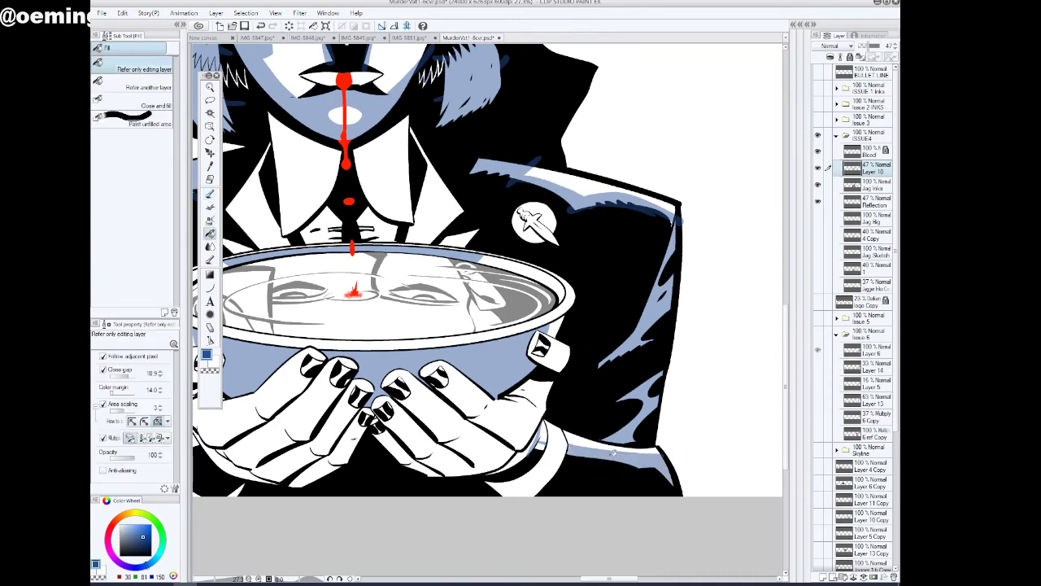
left_click(540, 442)
left_click_drag(598, 583, 571, 583)
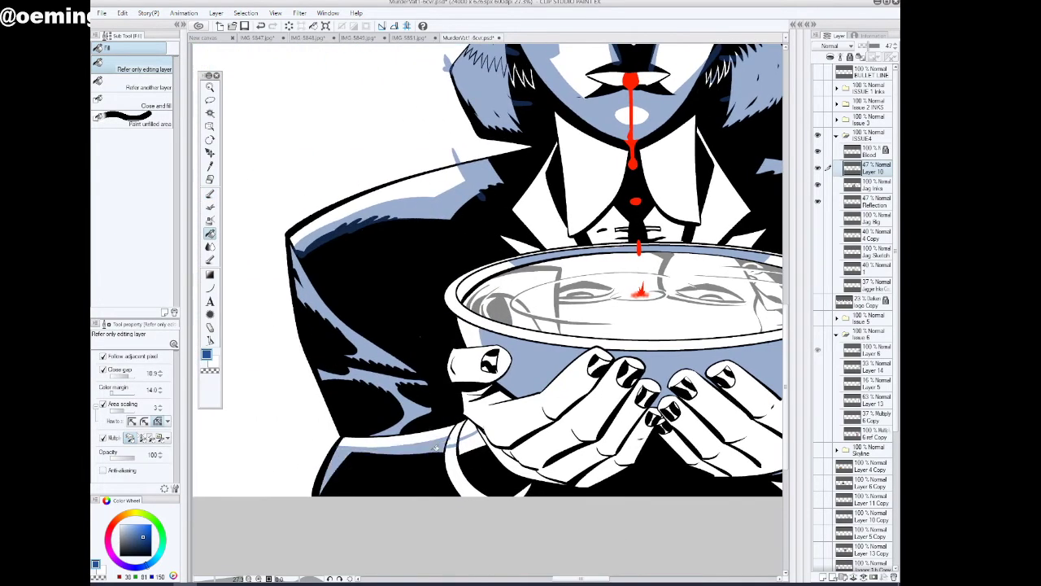
left_click(453, 465)
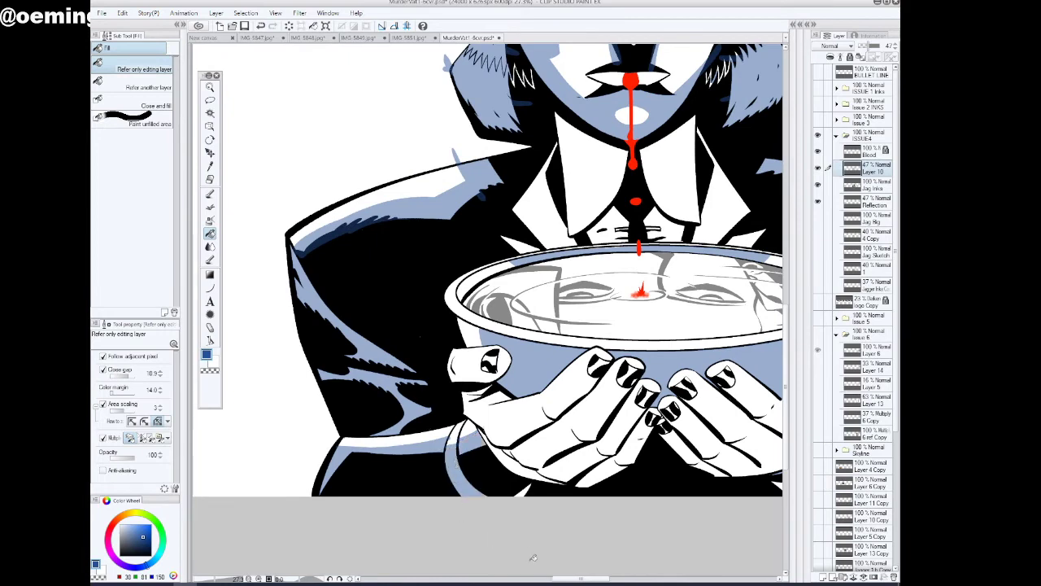
Outline the shadow edge on the right-hand shirt cuff with the inking pen and fill it with blue
left_click_drag(568, 581, 581, 581)
left_click(210, 195)
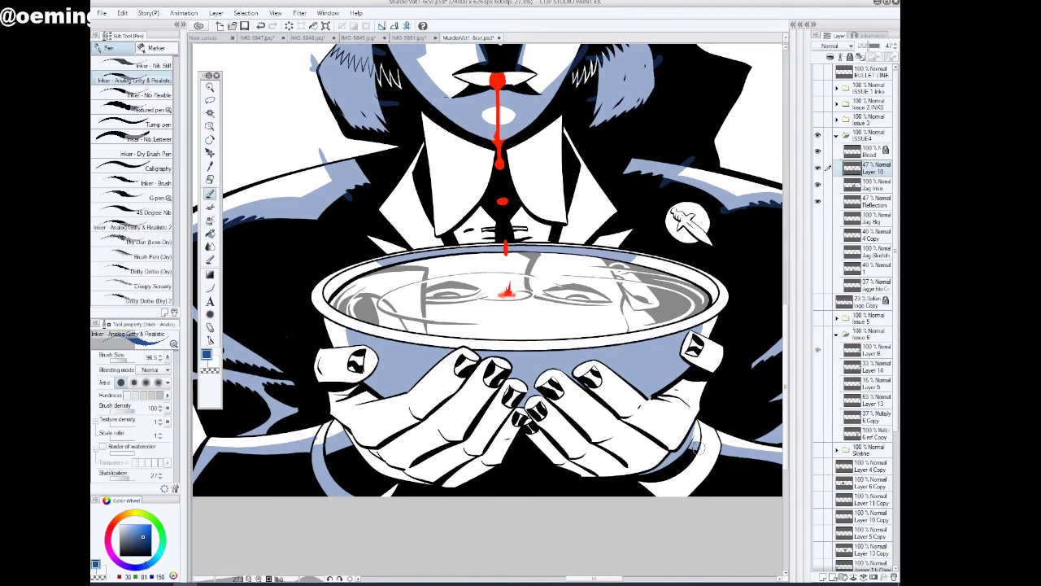
left_click(210, 235)
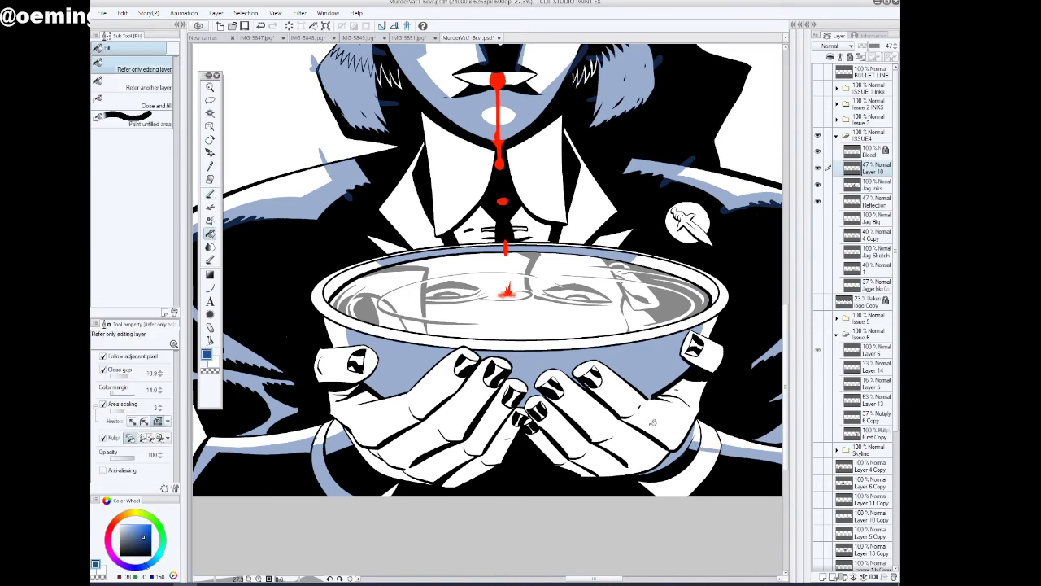
left_click(706, 460)
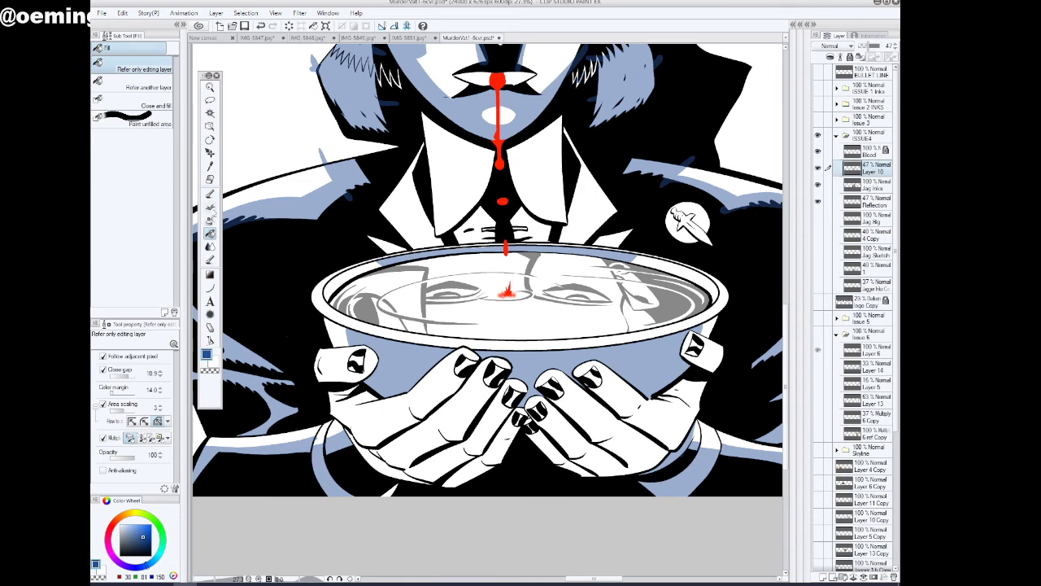
Outline the blue shadow edges on the fingers and thumbs of both hands holding the bowl with the inking pen
left_click(209, 194)
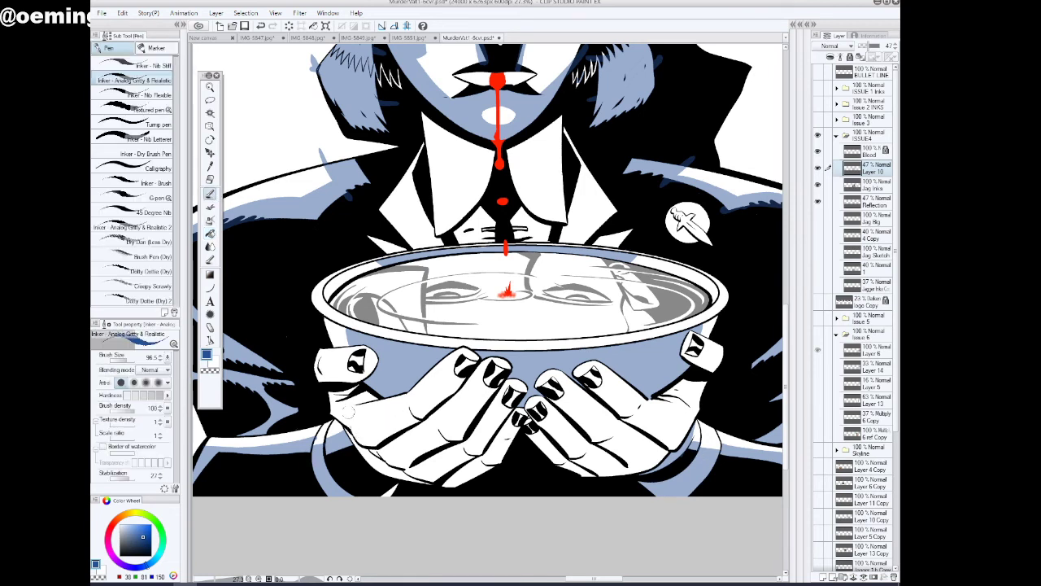
mouse_move(342, 397)
left_mouse_down()
mouse_move(368, 413)
mouse_move(408, 403)
mouse_move(460, 355)
left_mouse_up()
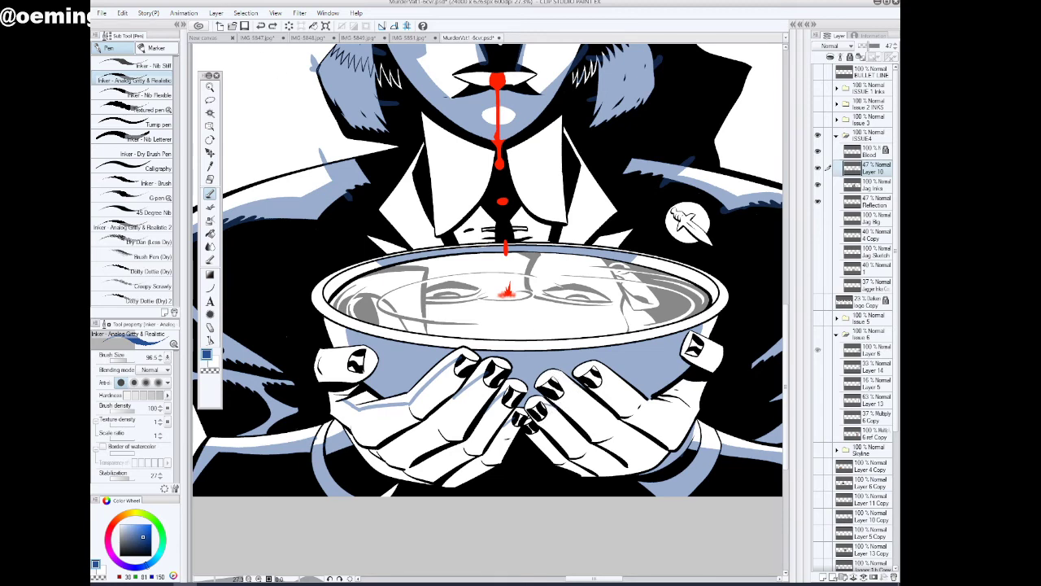
left_click(341, 579)
left_click(342, 579)
left_click(342, 579)
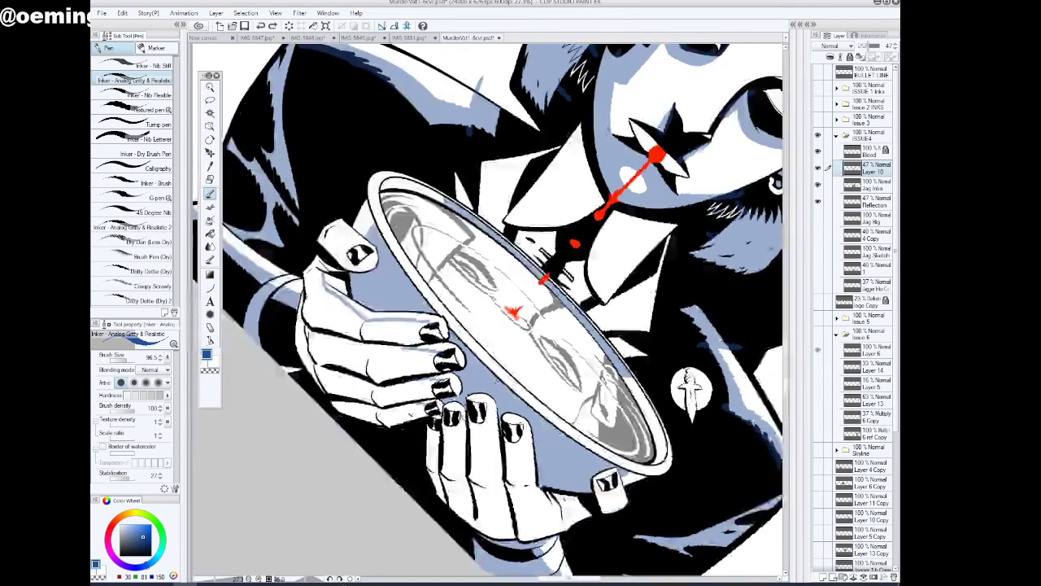
key("ctrl+plus")
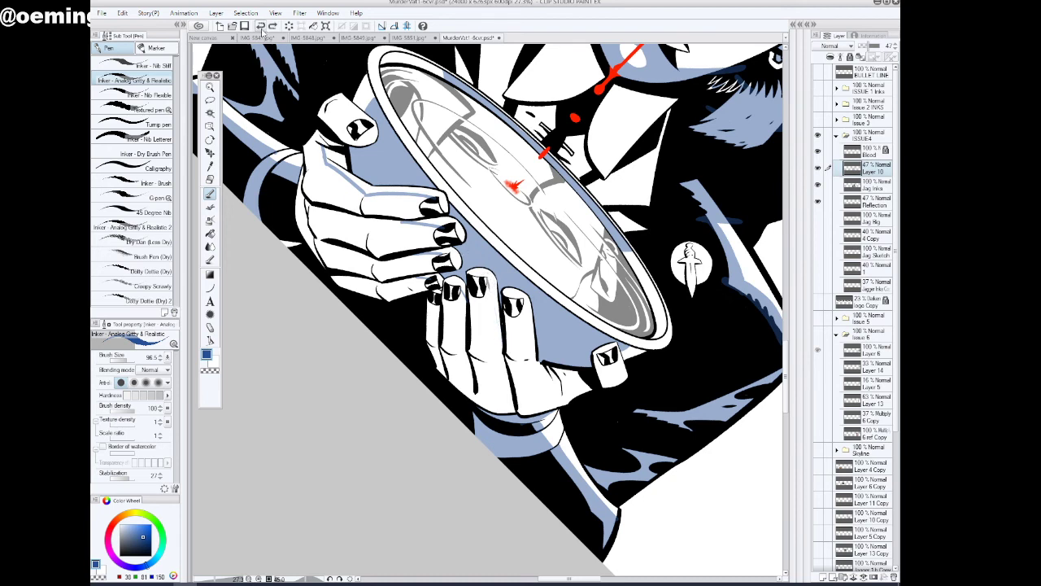
left_click_drag(487, 279, 492, 358)
left_click_drag(520, 302, 526, 363)
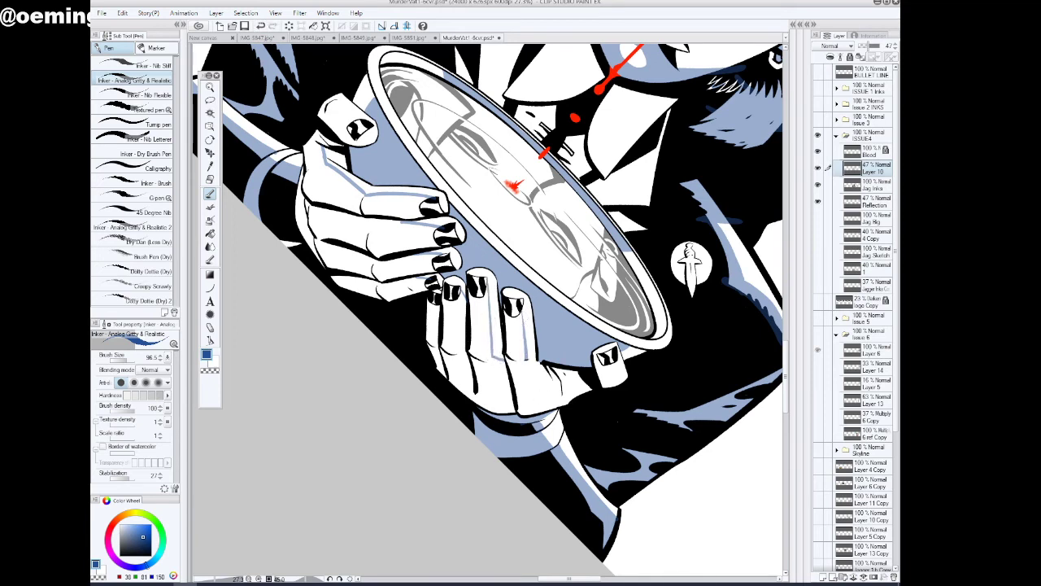
left_click(329, 579)
left_click(330, 580)
left_click(330, 579)
left_click(329, 579)
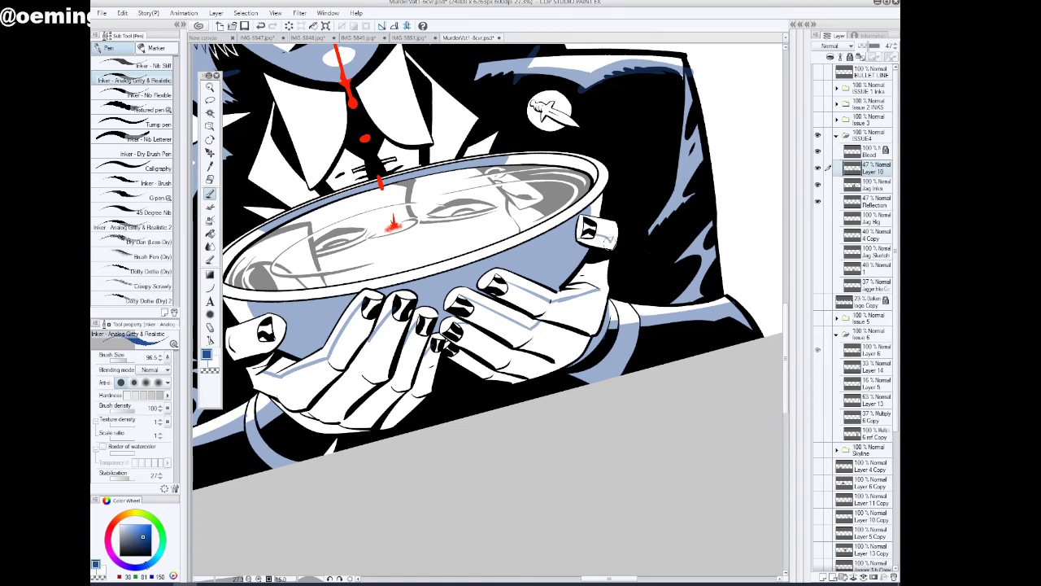
left_click_drag(626, 578, 614, 579)
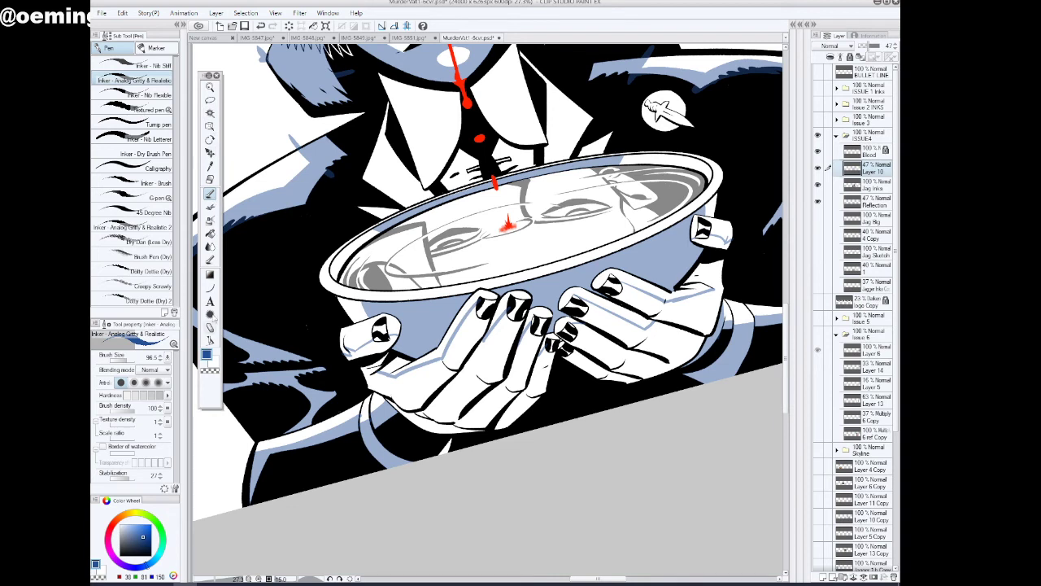
Fill the outlined shadow areas on the left-hand thumb, palm and fingers with blue using the Fill tool
left_click(210, 234)
left_click(363, 350)
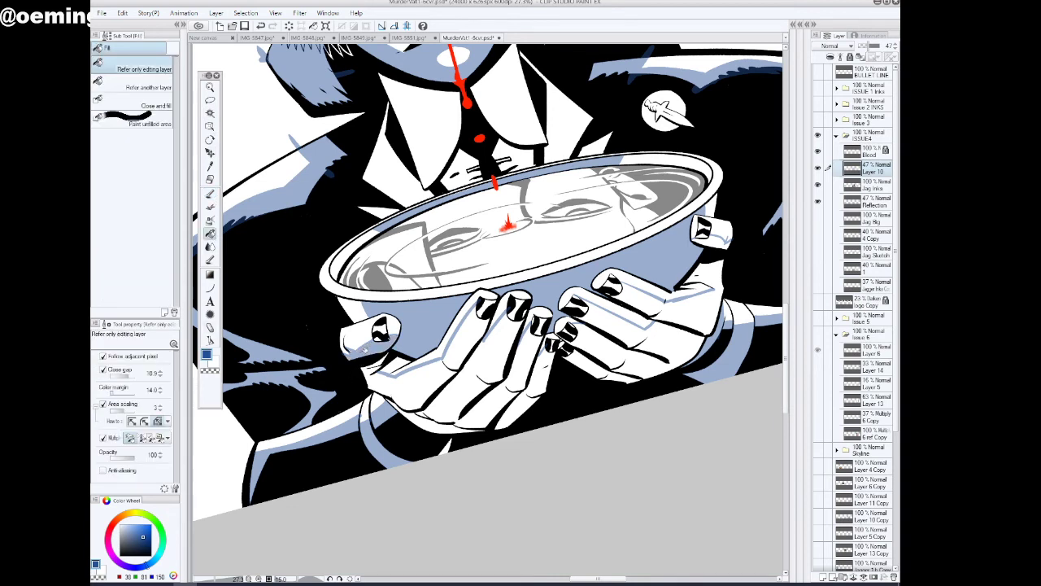
left_click(416, 391)
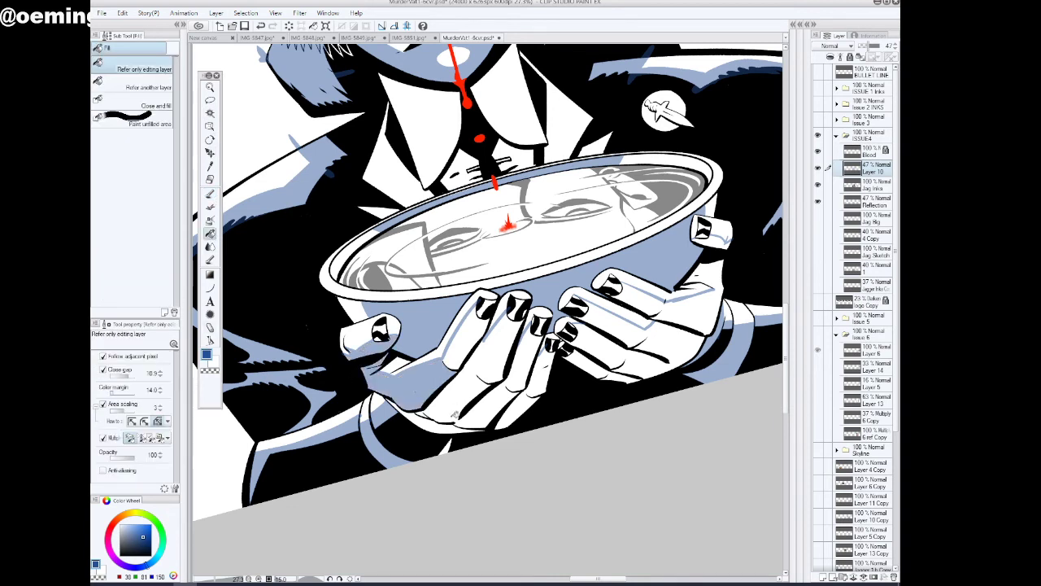
left_click(446, 417)
left_click(470, 384)
left_click(471, 337)
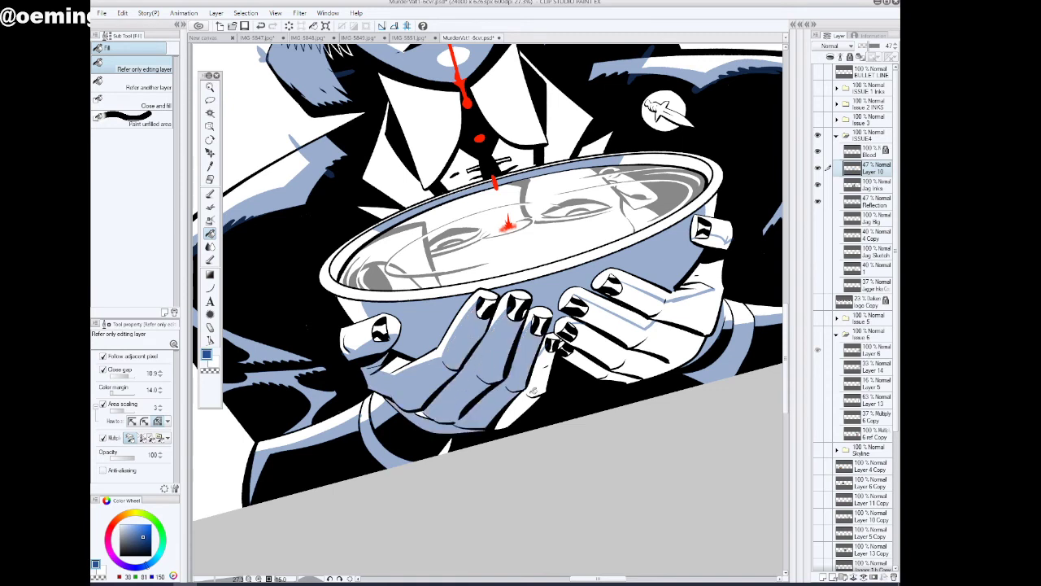
left_click(534, 391)
Fill the outlined shadow areas on the right-hand fingers, palm and thumb with blue
left_click(591, 364)
left_click(613, 337)
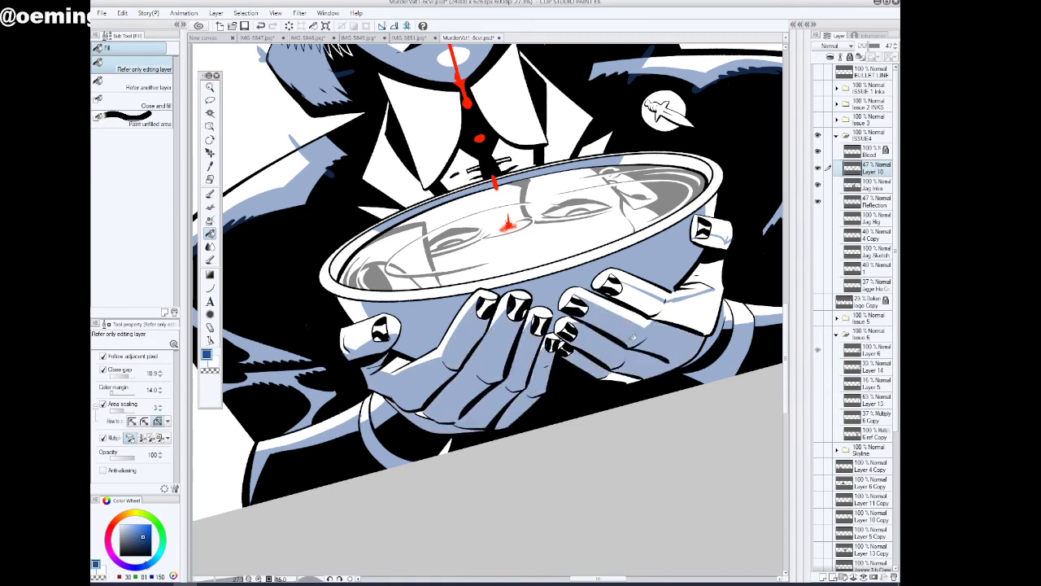
left_click(620, 375)
left_click(698, 311)
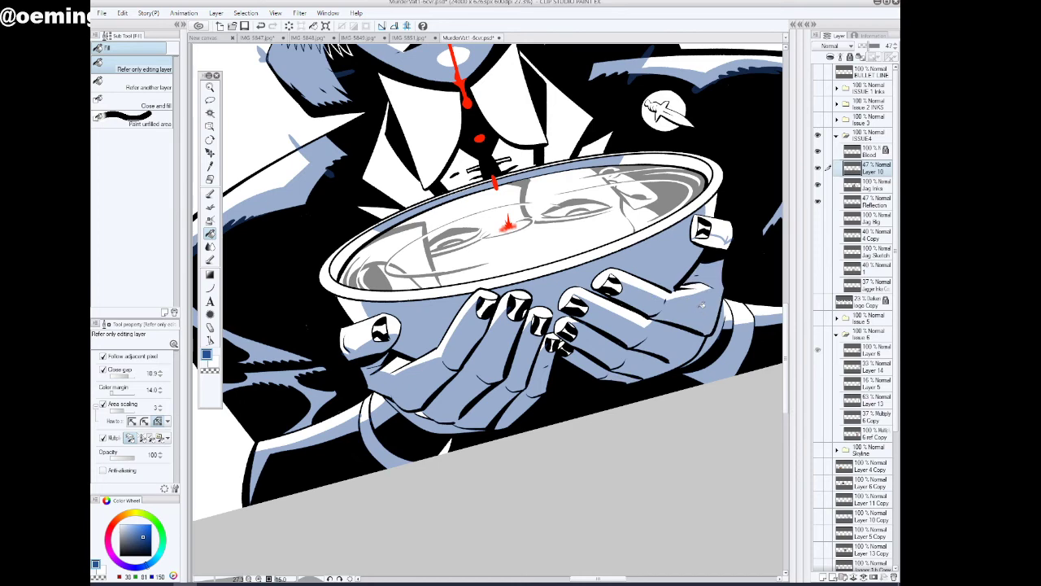
left_click(721, 239)
left_click(210, 87)
left_click_drag(490, 321, 459, 343)
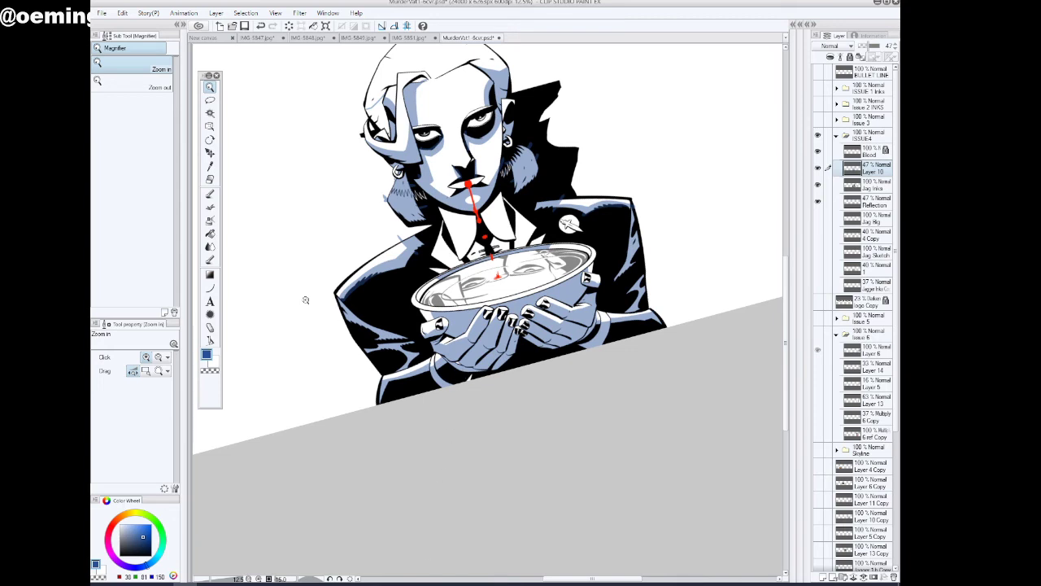
key("p")
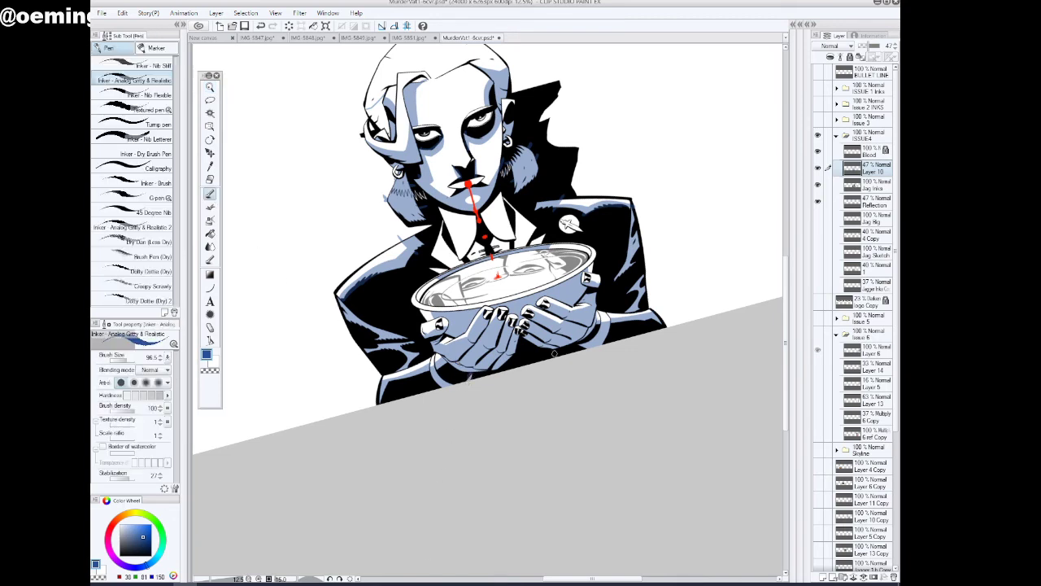
key("/")
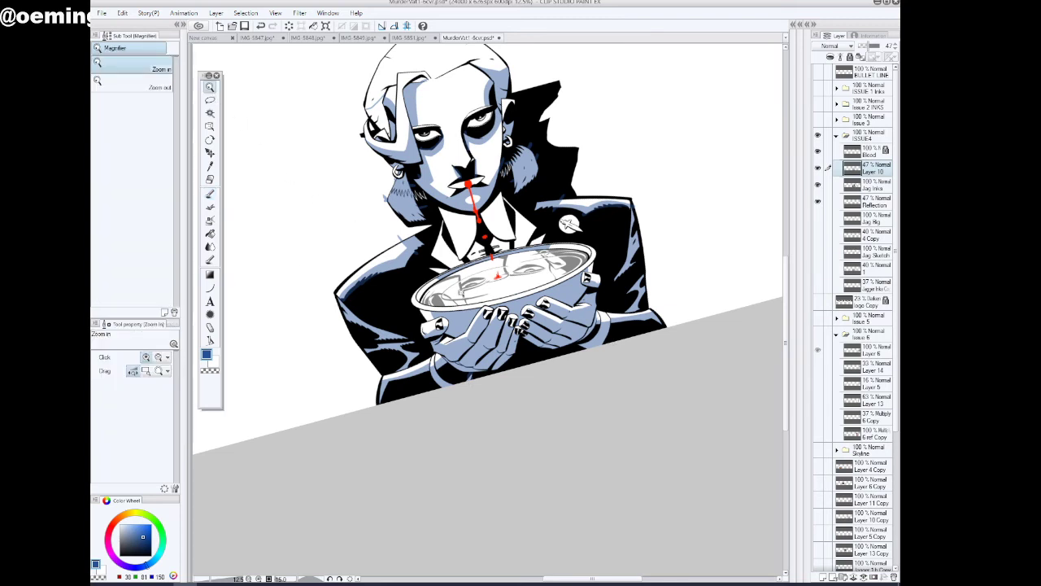
left_click(210, 233)
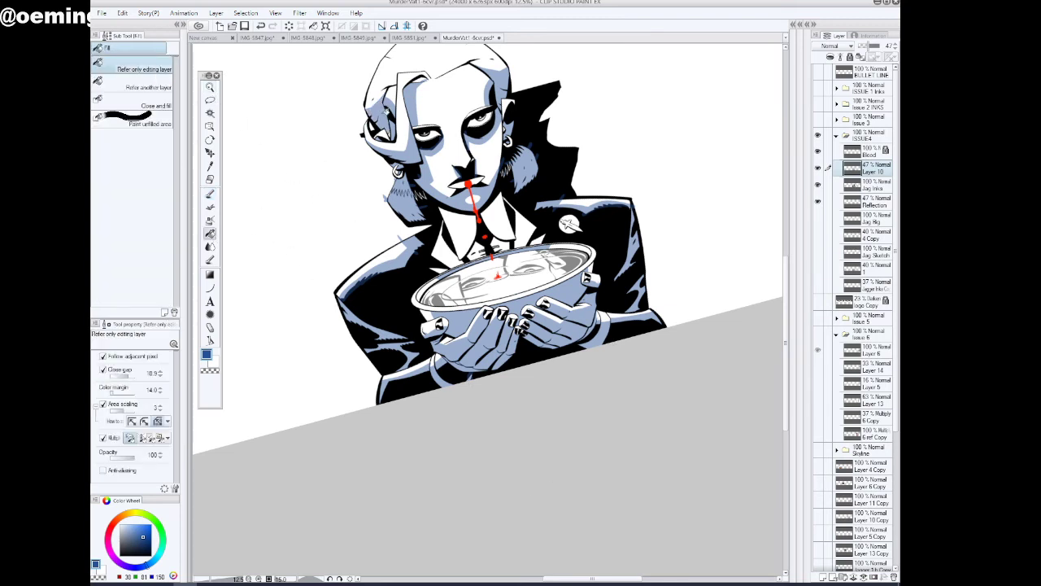
left_click(209, 87)
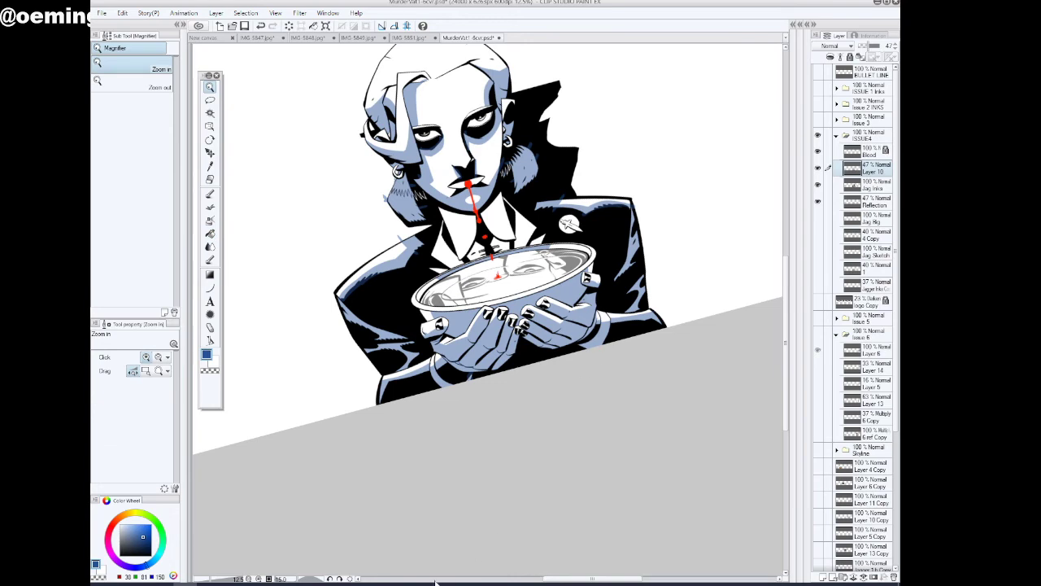
Straighten the canvas and ink blue shadow strokes along the white lapels on both sides of the shirt collar
left_click(341, 579)
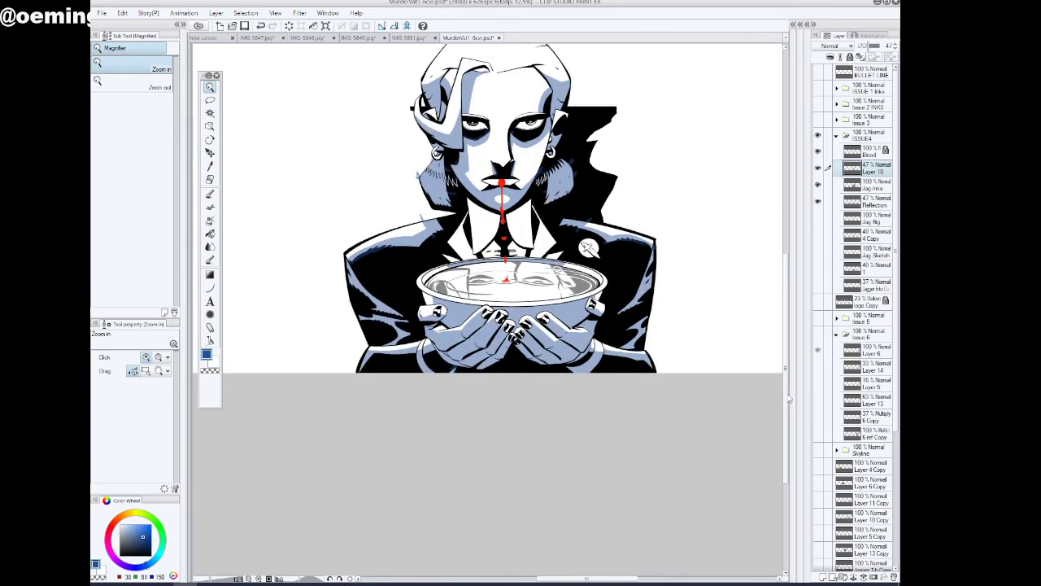
left_click_drag(788, 381, 787, 337)
left_click_drag(580, 348, 660, 345)
left_click(210, 194)
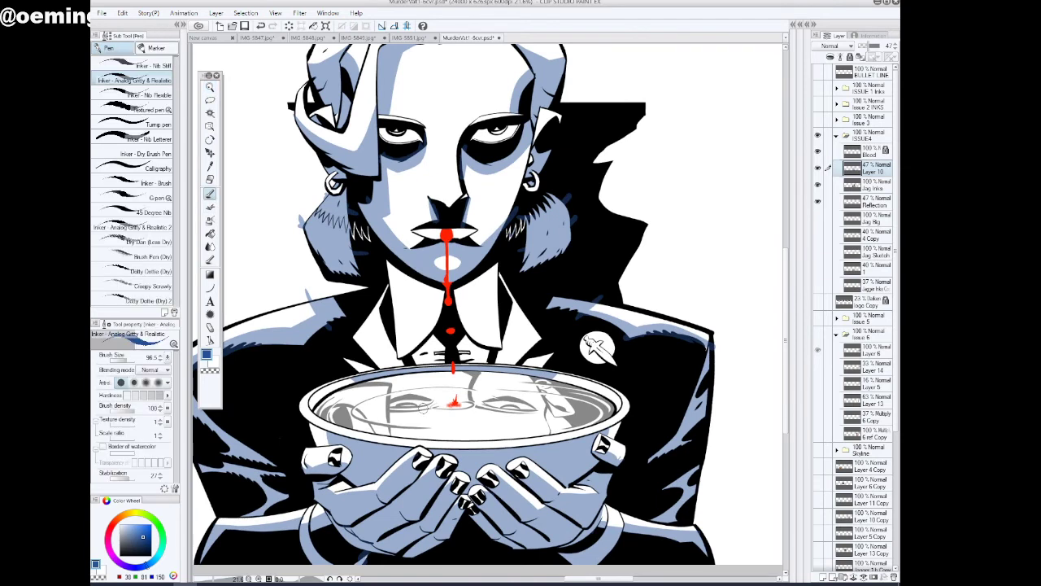
left_click_drag(372, 301, 392, 361)
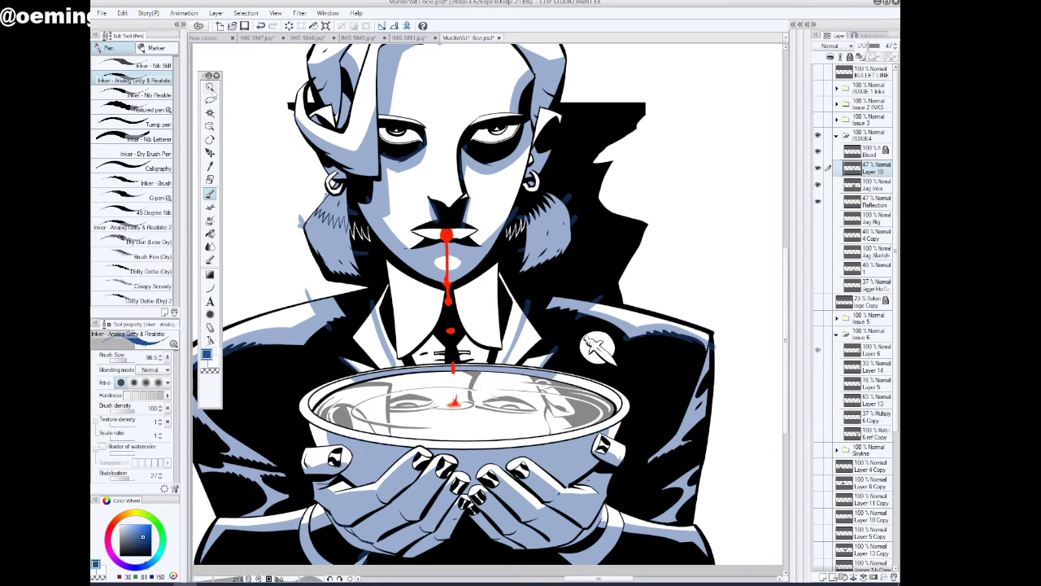
Auto-select the whites of both eyes, paint blue shading along their lower edges with the inking pen and deselect
left_click(210, 87)
left_click_drag(496, 107, 521, 104)
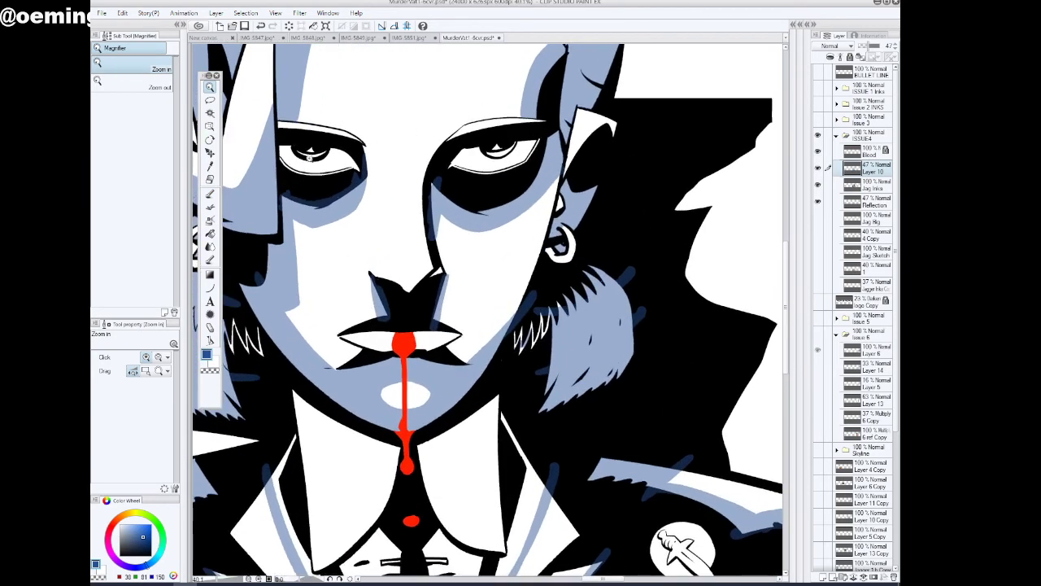
left_click(210, 113)
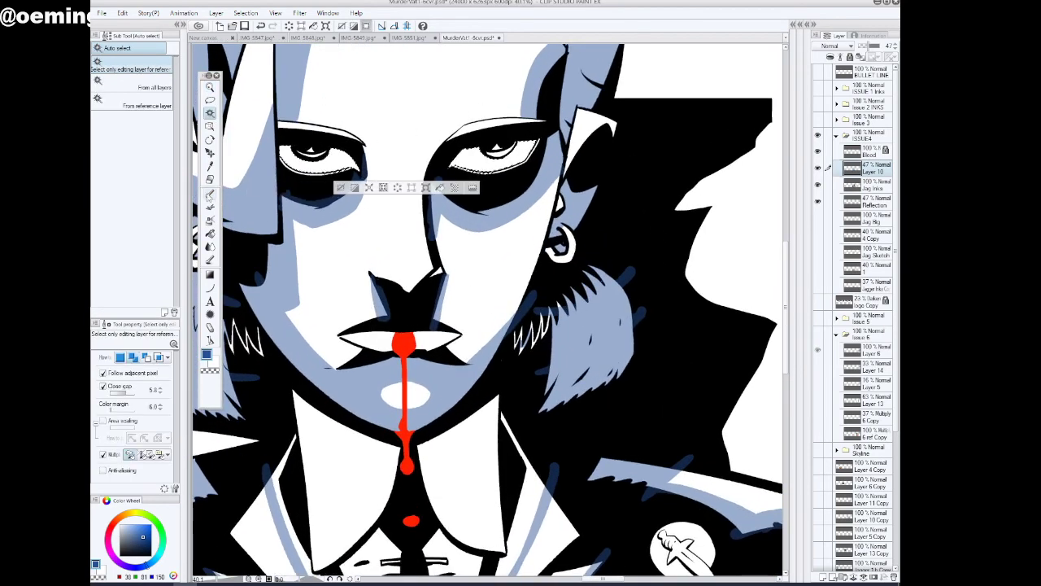
left_click(210, 196)
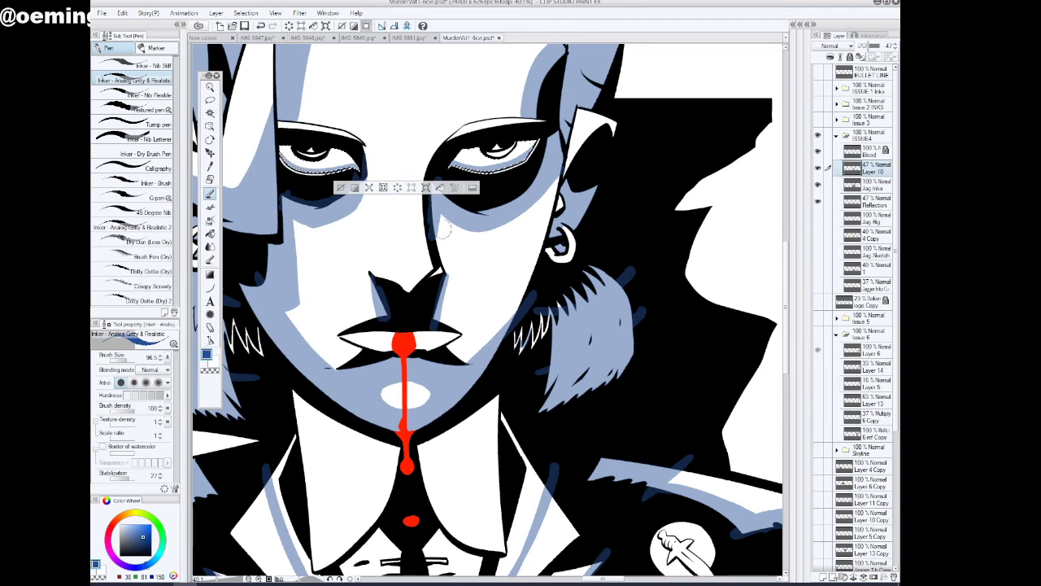
key("ctrl+d")
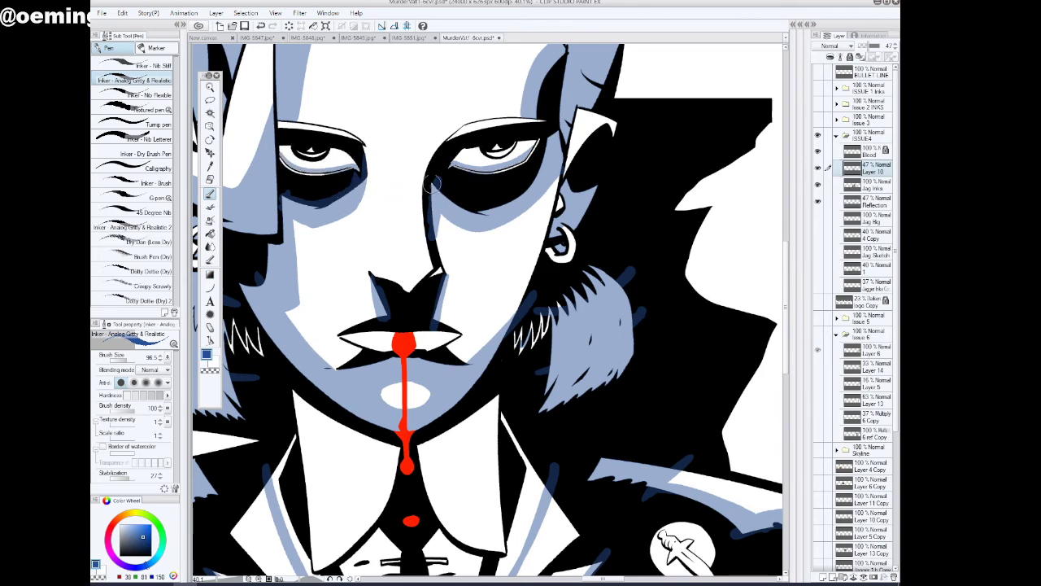
Clear blue from the lower eyelid rim of the right-hand eye by filling it with the transparent colour
left_click(209, 87)
left_click(334, 138)
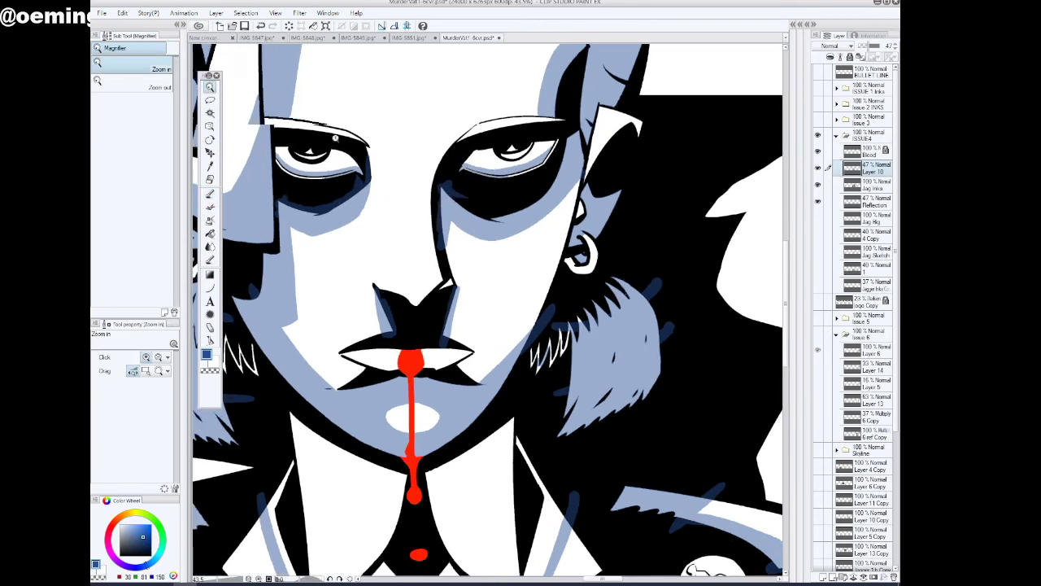
left_click(334, 138)
left_click(210, 234)
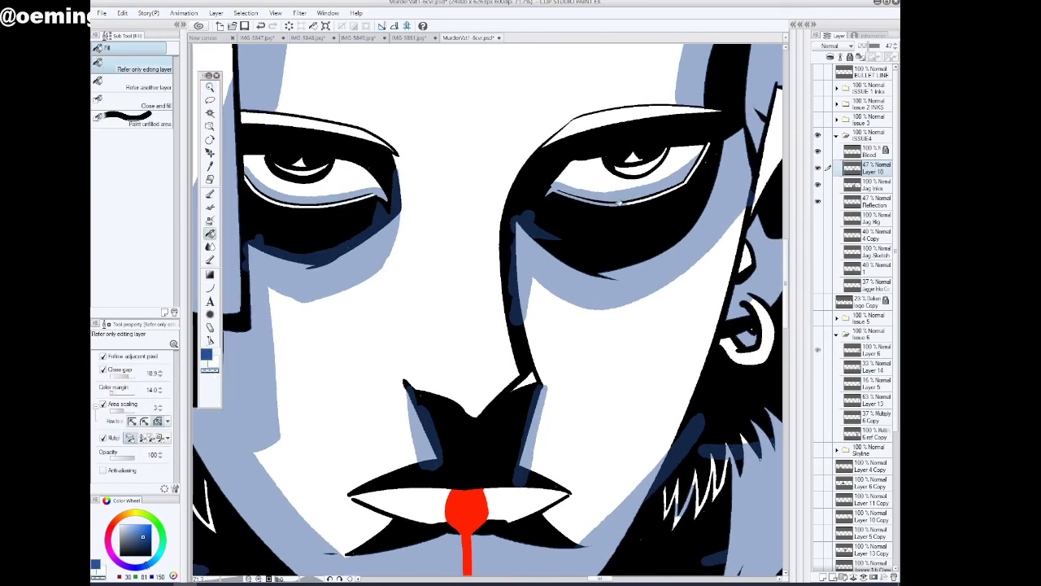
left_click(619, 202)
left_click(561, 193)
left_click(210, 87)
left_click_drag(531, 308, 483, 333)
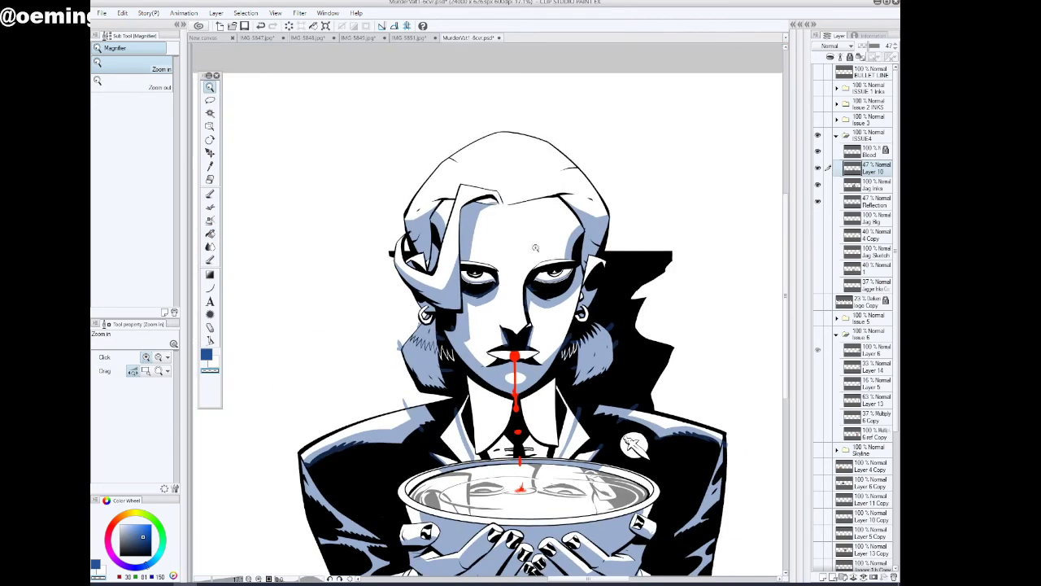
Set the inking pen's stabilization to 0 and erase the stray blue strokes outside the left-hand hair and shoulder using the transparent colour
left_click(210, 234)
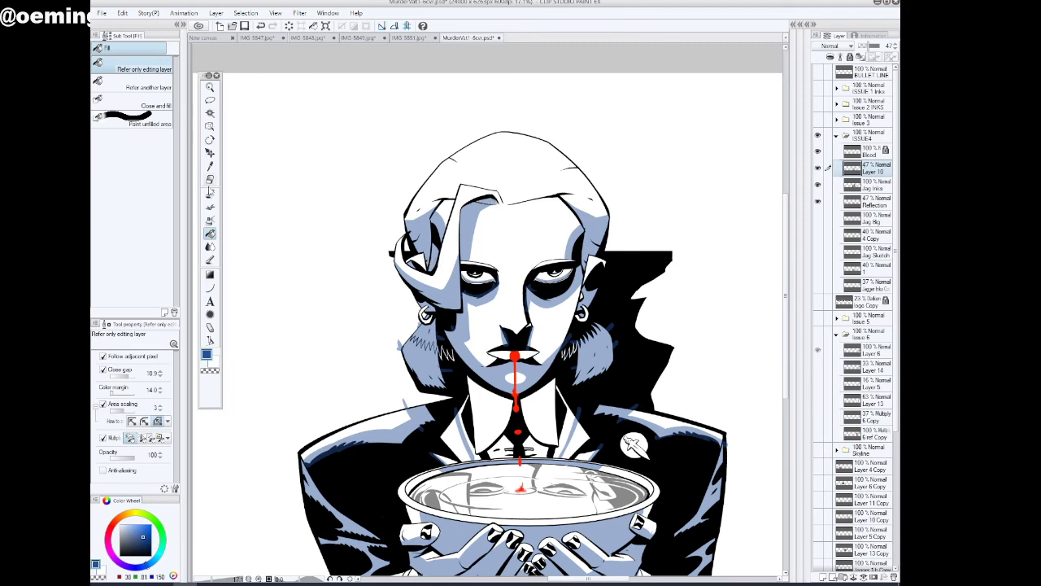
left_click(209, 193)
left_click(213, 371)
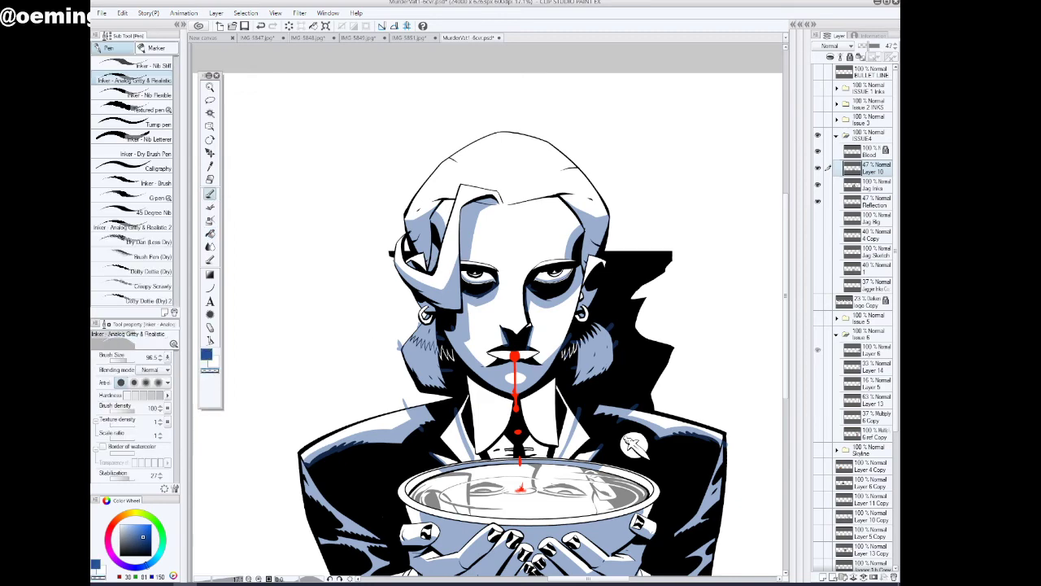
left_click(209, 87)
left_click(443, 350)
left_click(443, 350)
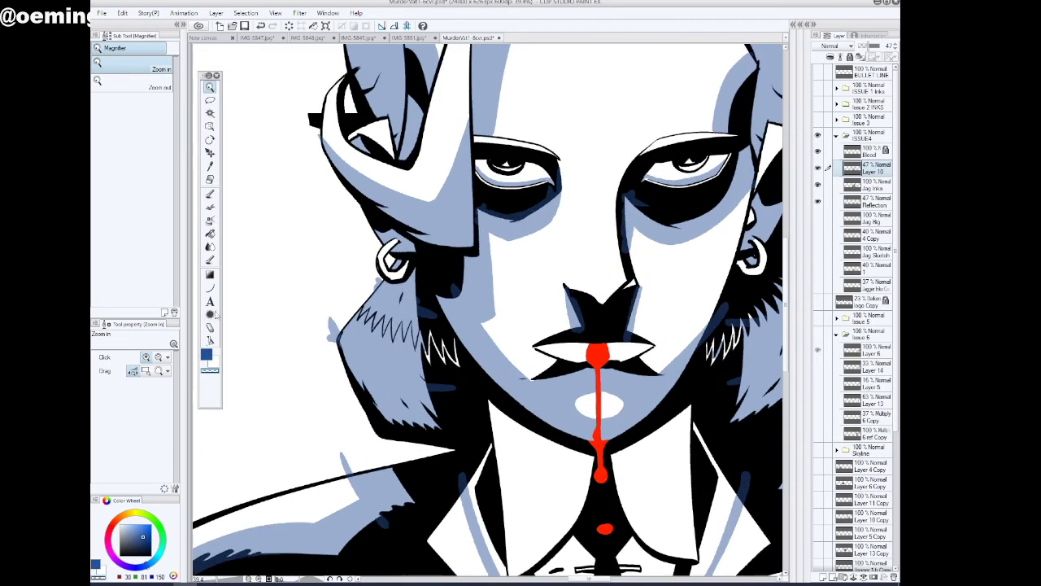
left_click(209, 194)
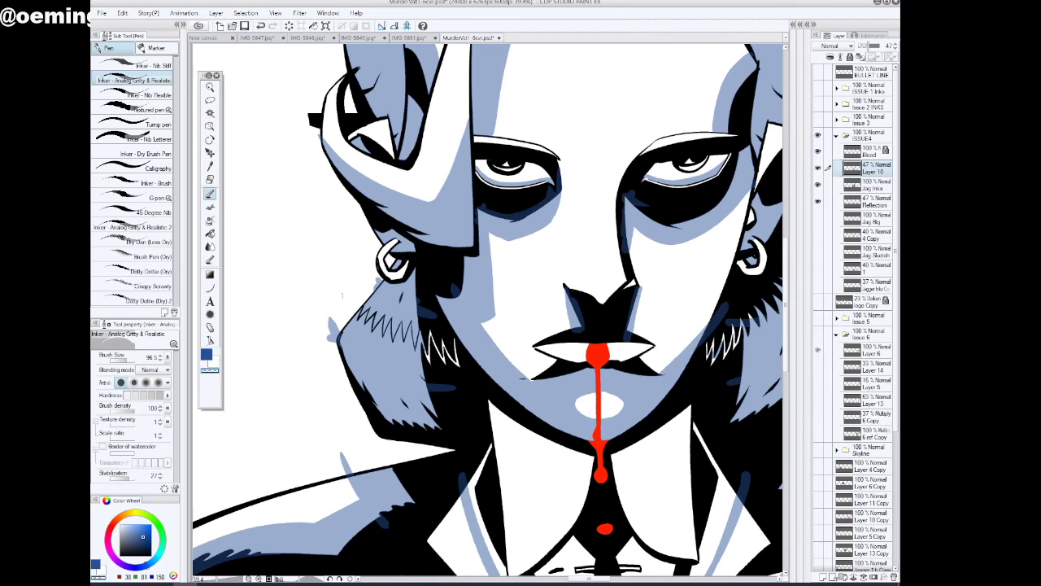
left_click_drag(128, 477, 107, 480)
left_click_drag(379, 278, 369, 290)
left_click_drag(329, 322, 328, 340)
left_click_drag(339, 452, 354, 465)
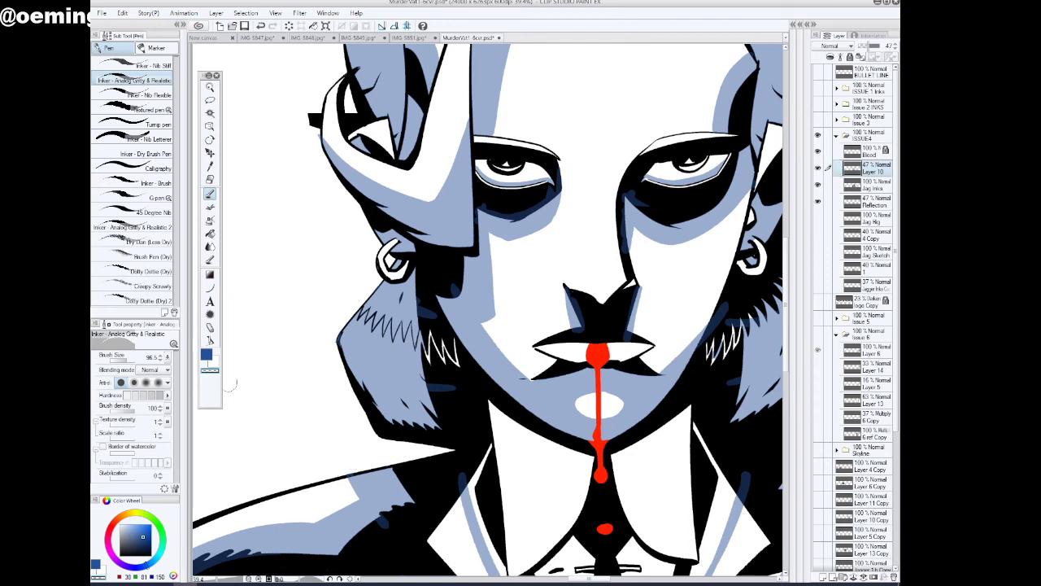
Paint the white zigzag hair strokes beside the left-hand jaw blue and set Layer 10's blending mode to Multiply
left_click(208, 356)
mouse_move(424, 327)
left_mouse_down()
mouse_move(431, 360)
mouse_move(453, 358)
mouse_move(450, 338)
mouse_move(460, 362)
left_mouse_up()
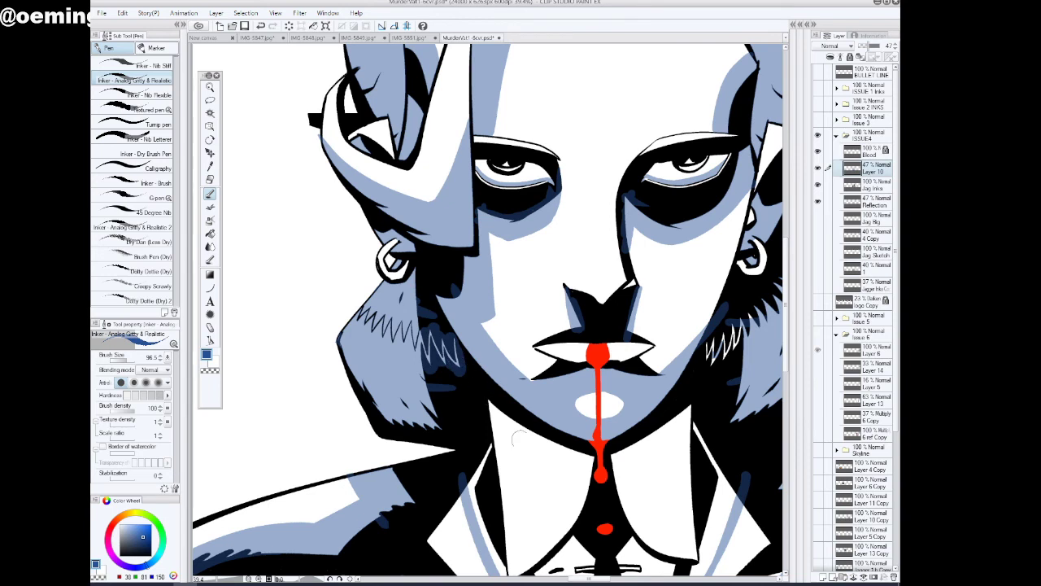
left_click(836, 45)
left_click(831, 74)
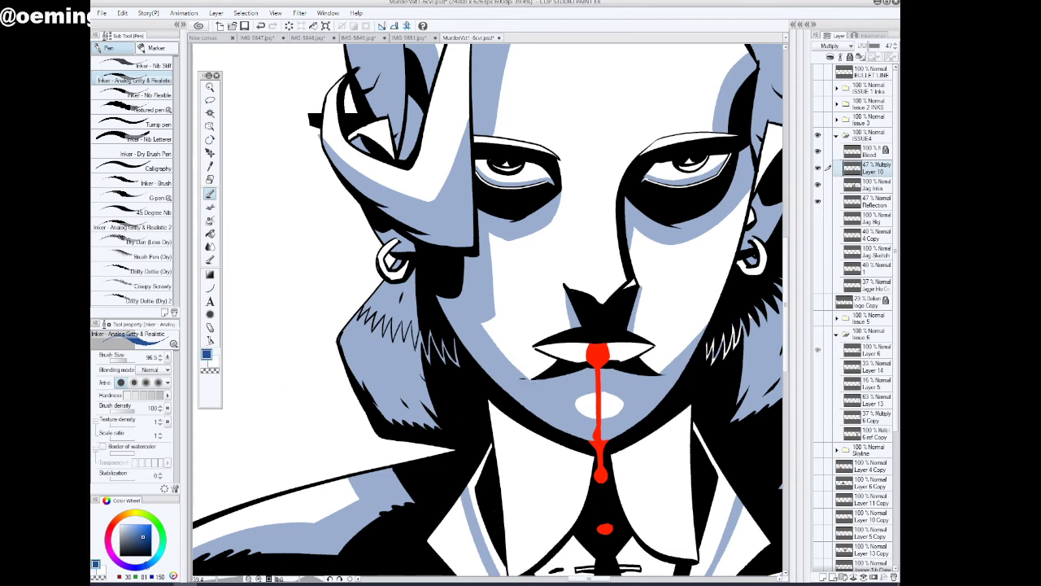
scroll(569, 326, "down", 2)
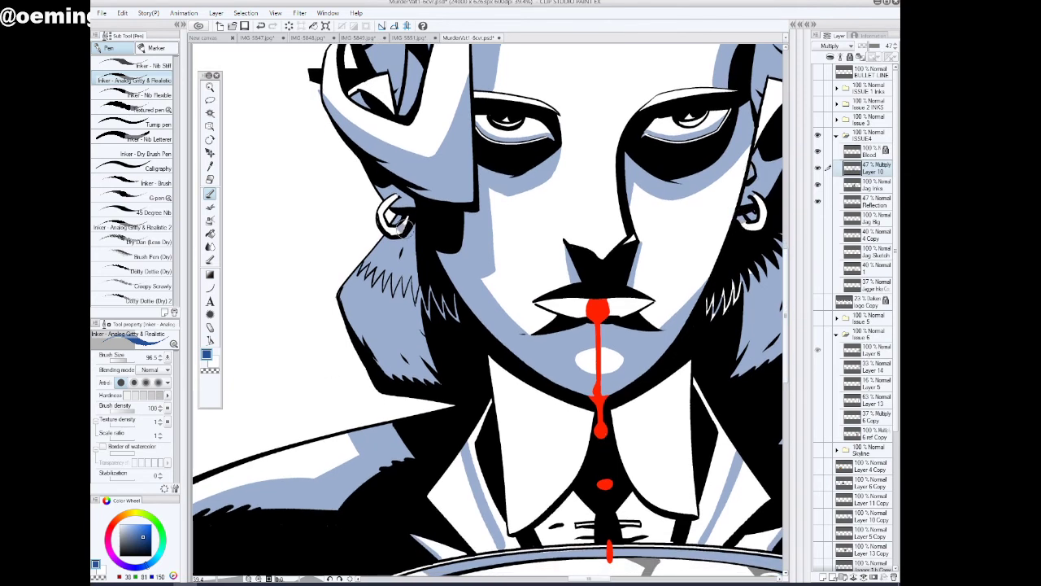
Paint a shadow boundary across the shirt collar with the inking pen and fill the collar wings with blue
left_click(210, 233)
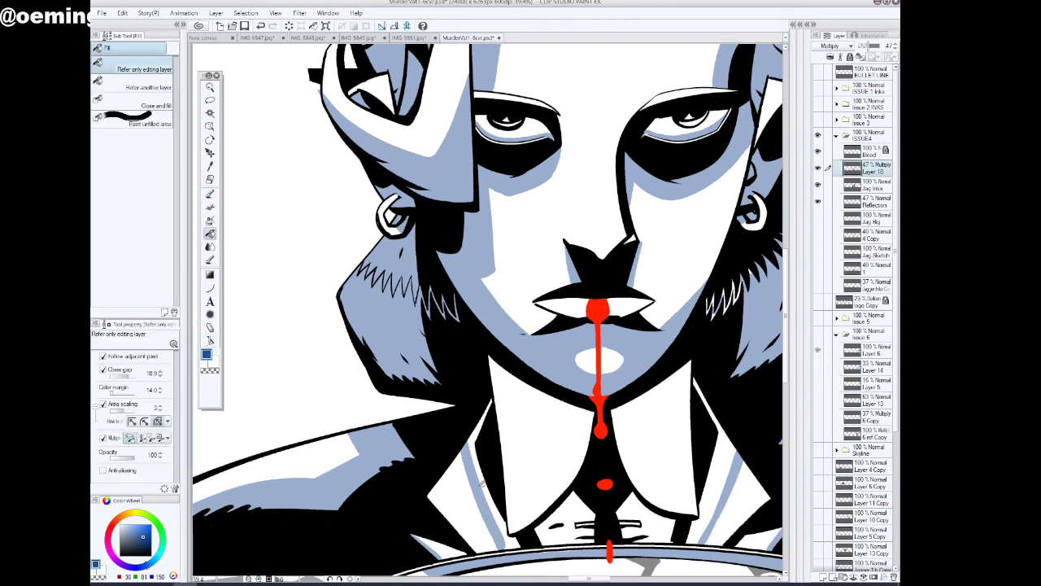
left_click(483, 478)
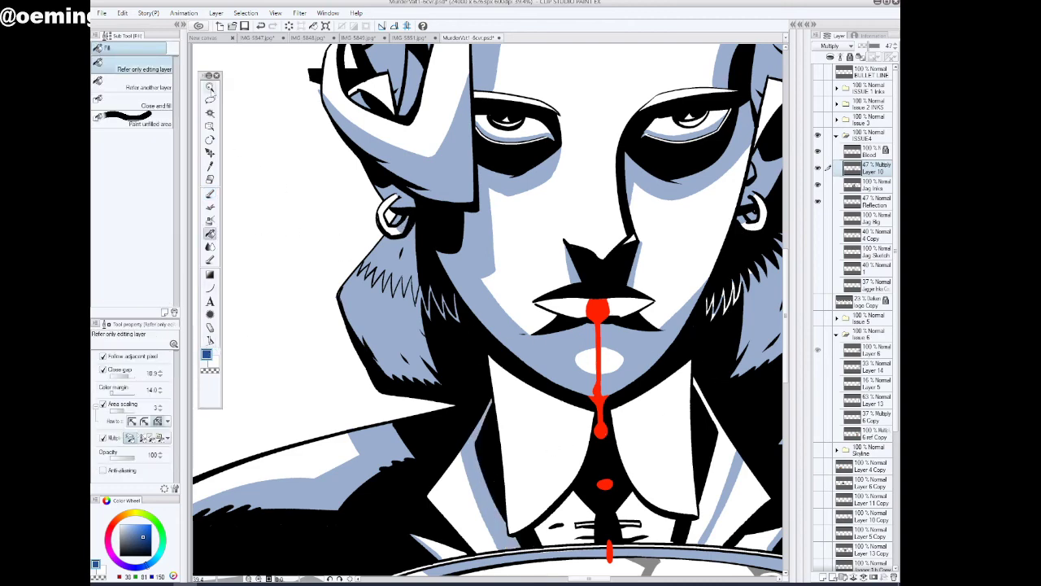
left_click(210, 88)
left_click_drag(594, 296, 573, 287)
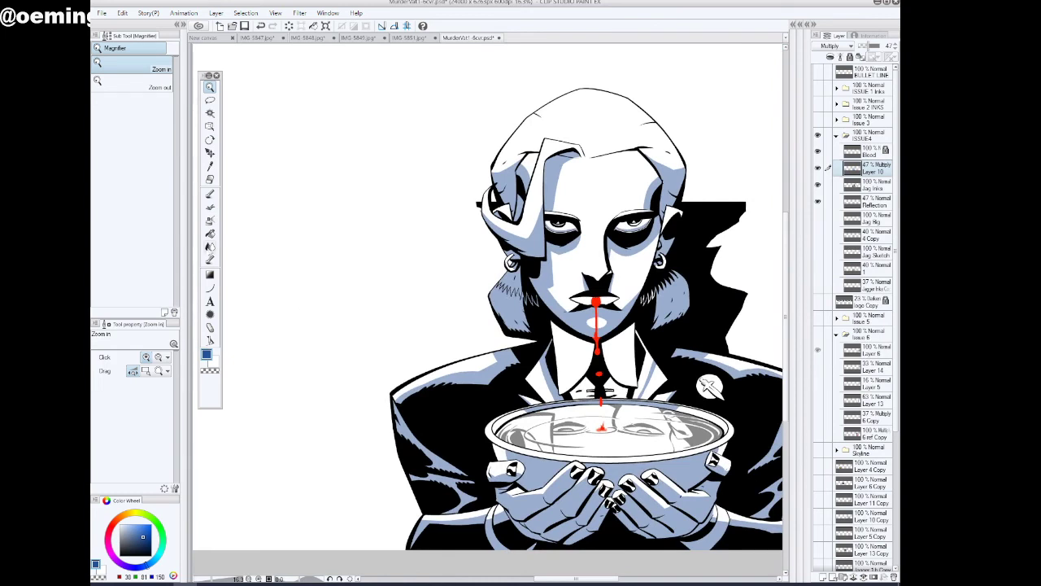
left_click(210, 193)
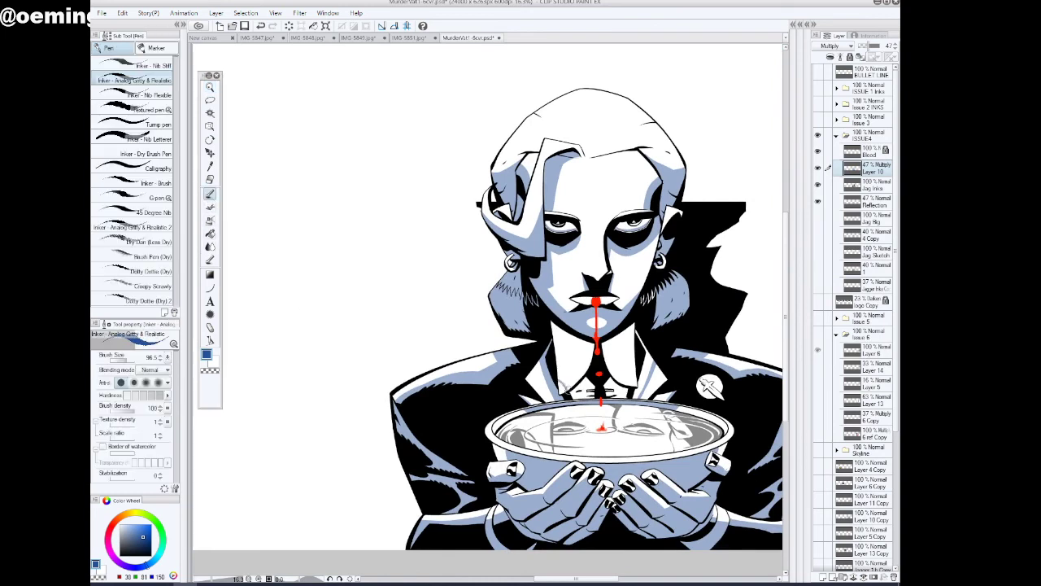
left_click_drag(634, 370, 624, 383)
left_click(209, 233)
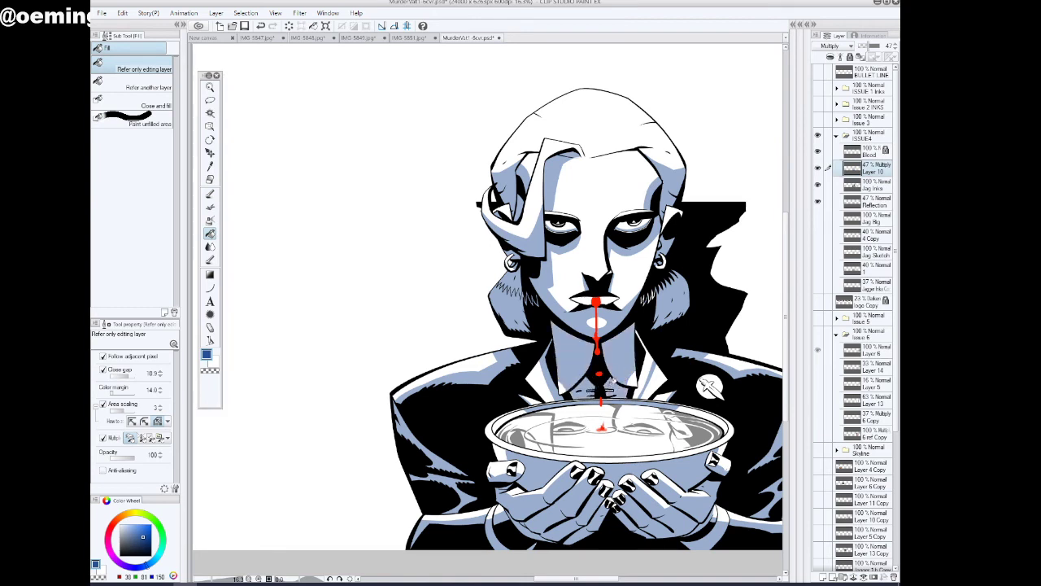
left_click(647, 365)
Paint the white zigzag hair strokes beside the right-hand jaw blue with the inking pen
left_click_drag(528, 582, 553, 580)
left_click(210, 87)
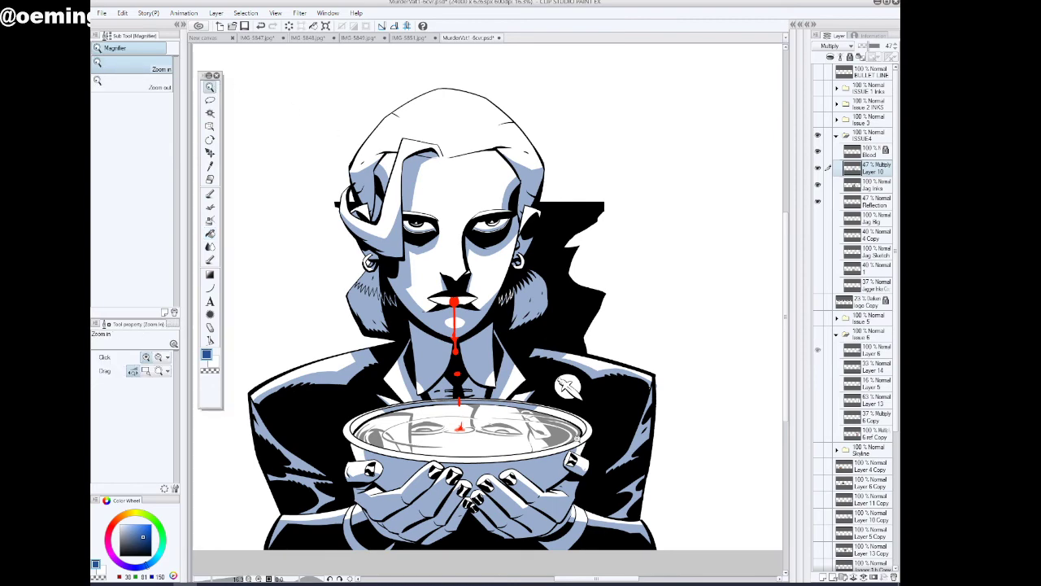
left_click(672, 442)
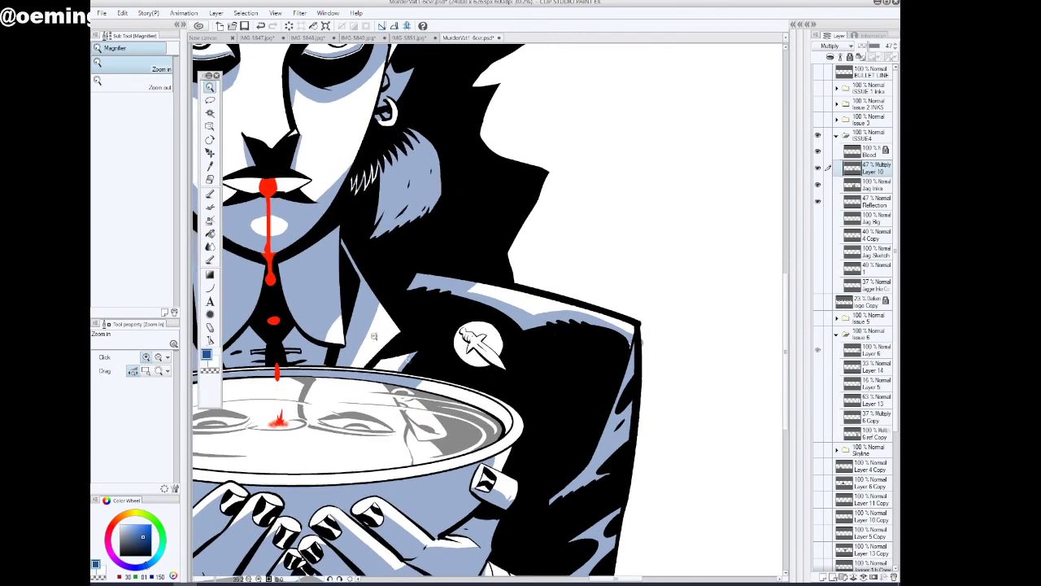
left_click(210, 193)
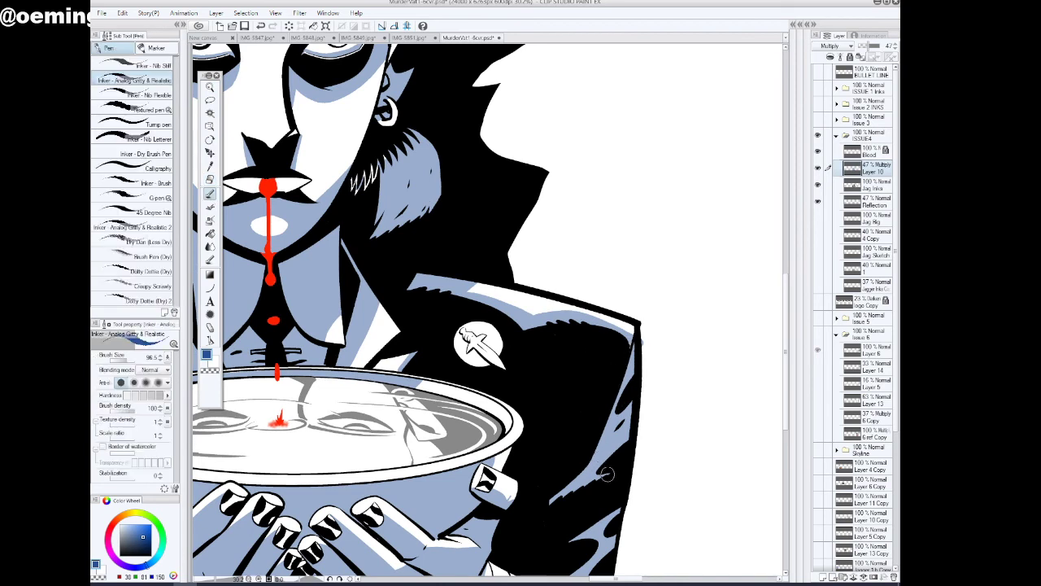
left_click(211, 371)
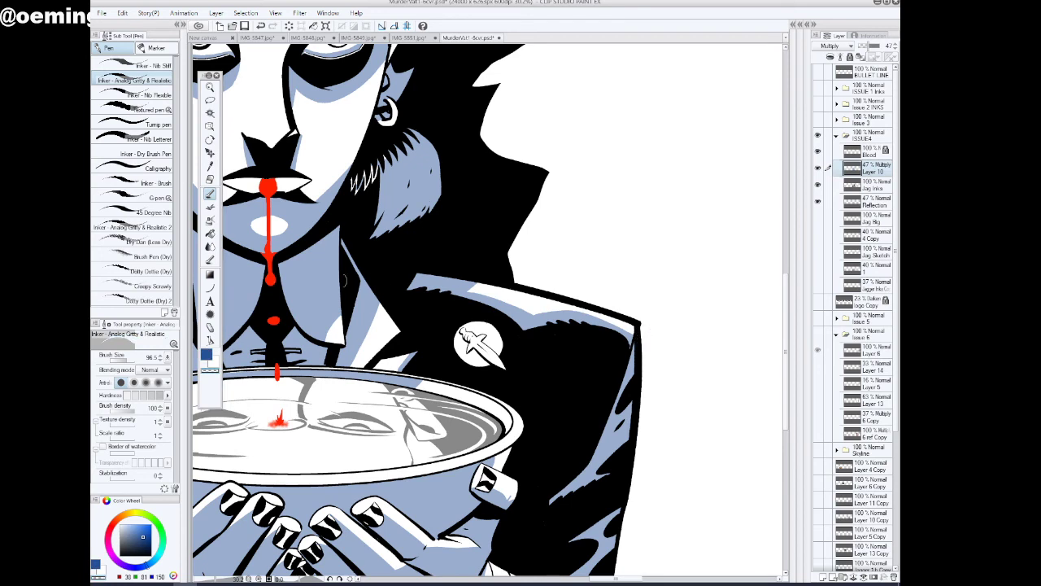
left_click(206, 354)
left_click_drag(385, 158, 349, 186)
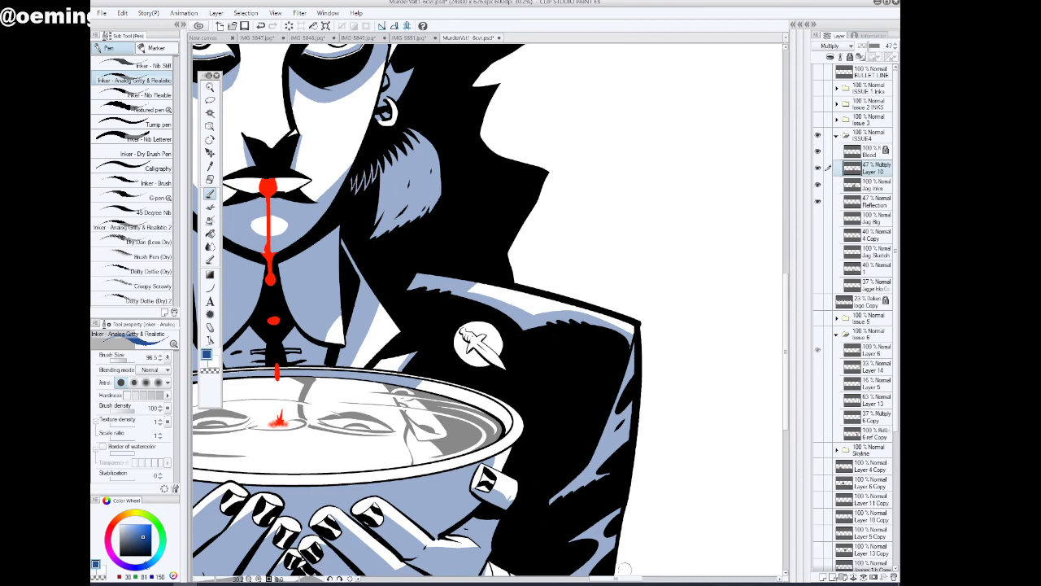
Auto-select the bowl's white rim, paint blue shading along its outer edge with the inking pen and deselect
left_click_drag(625, 578, 604, 579)
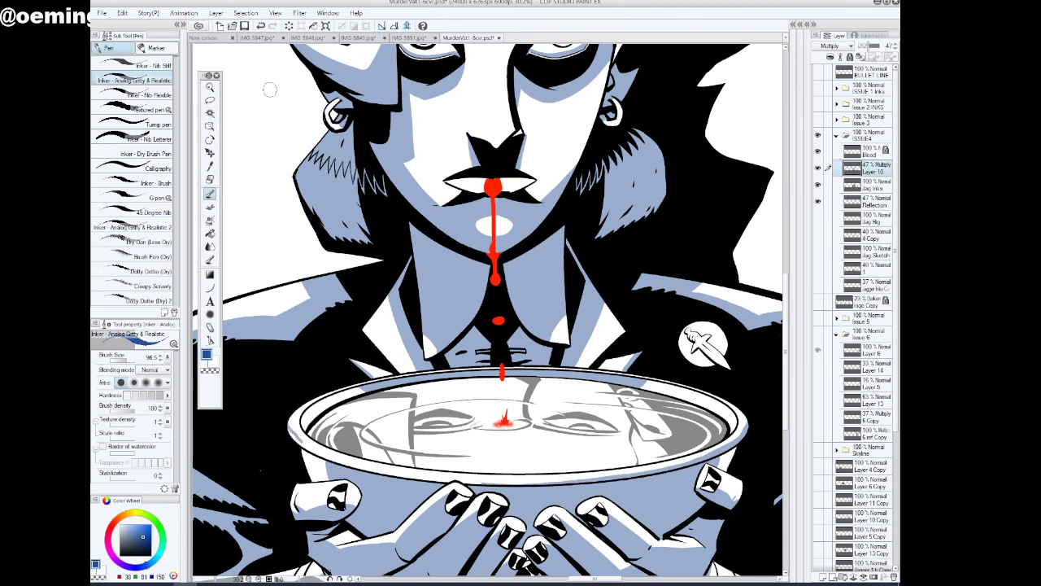
left_click(210, 112)
left_click(397, 472)
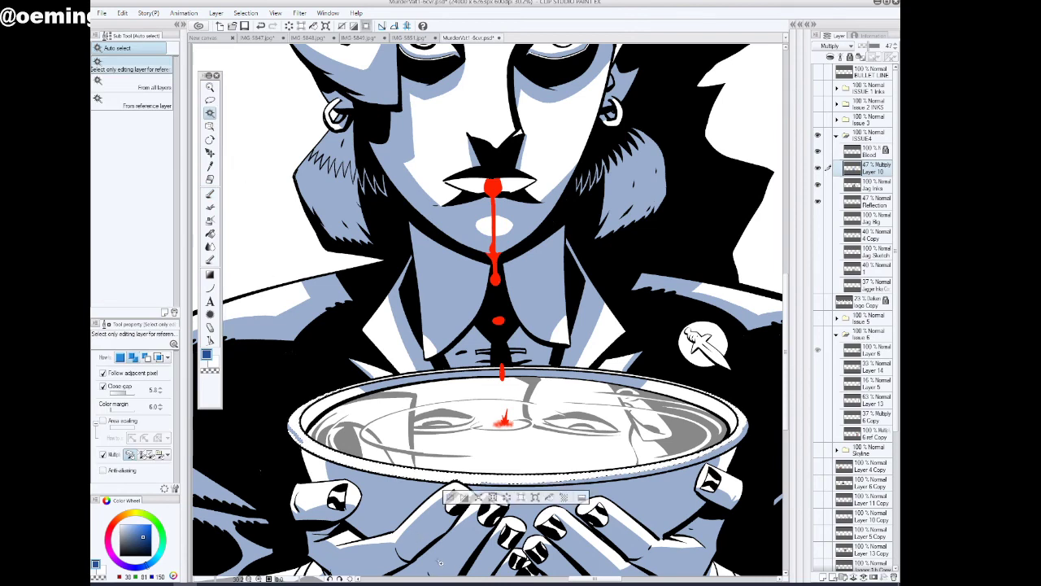
left_click(340, 579)
left_click(340, 579)
left_click(340, 579)
left_click(340, 579)
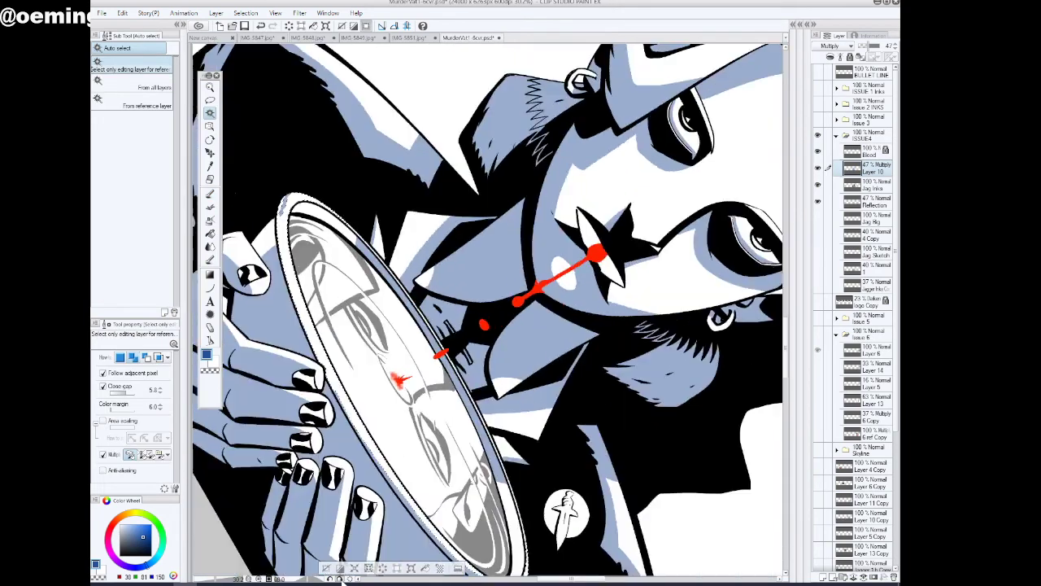
left_click(340, 579)
left_click(210, 194)
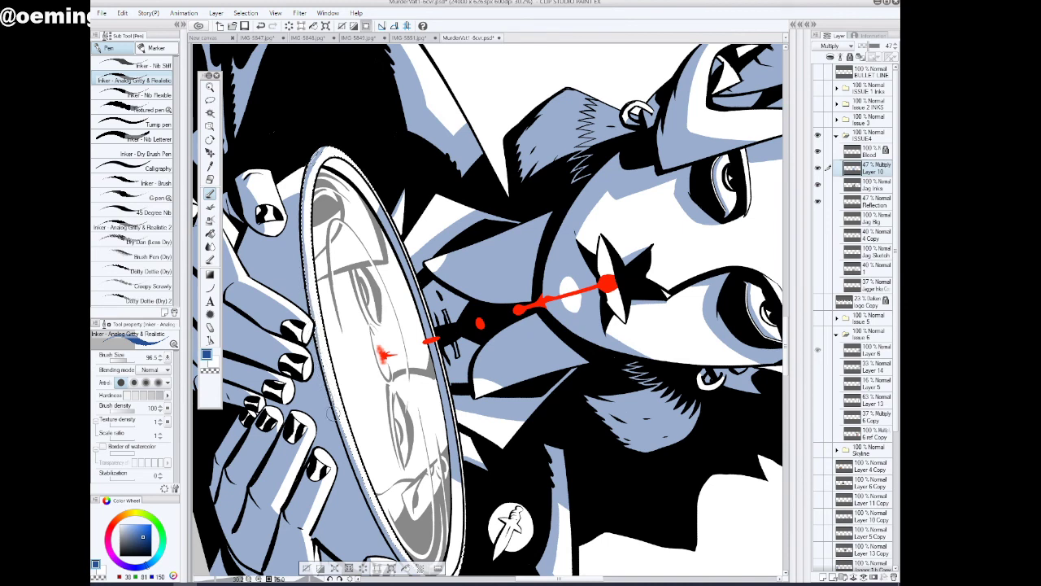
left_click(307, 567)
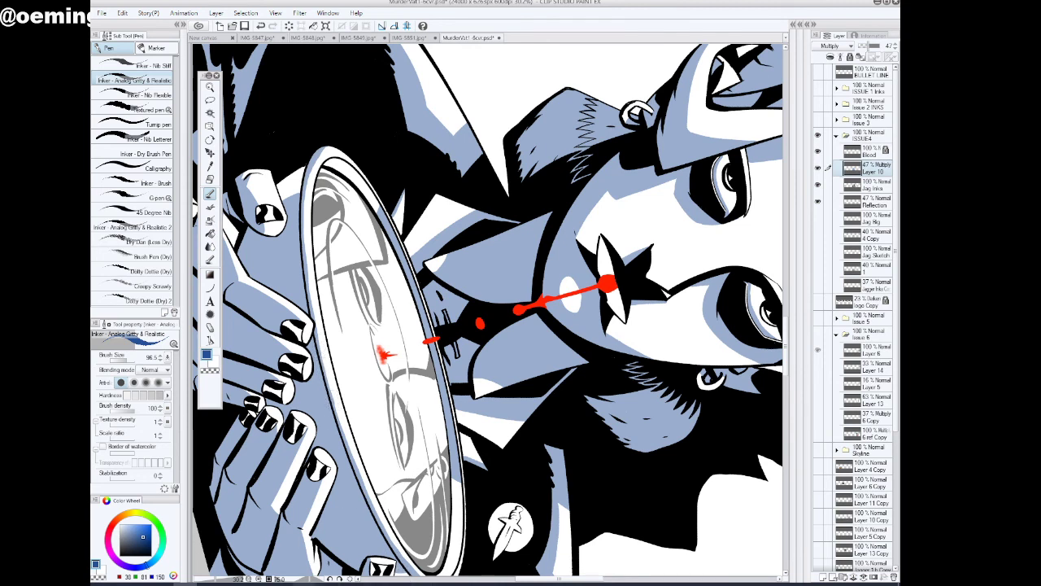
left_click(329, 579)
left_click(329, 580)
left_click(330, 579)
left_click(330, 579)
left_click(330, 579)
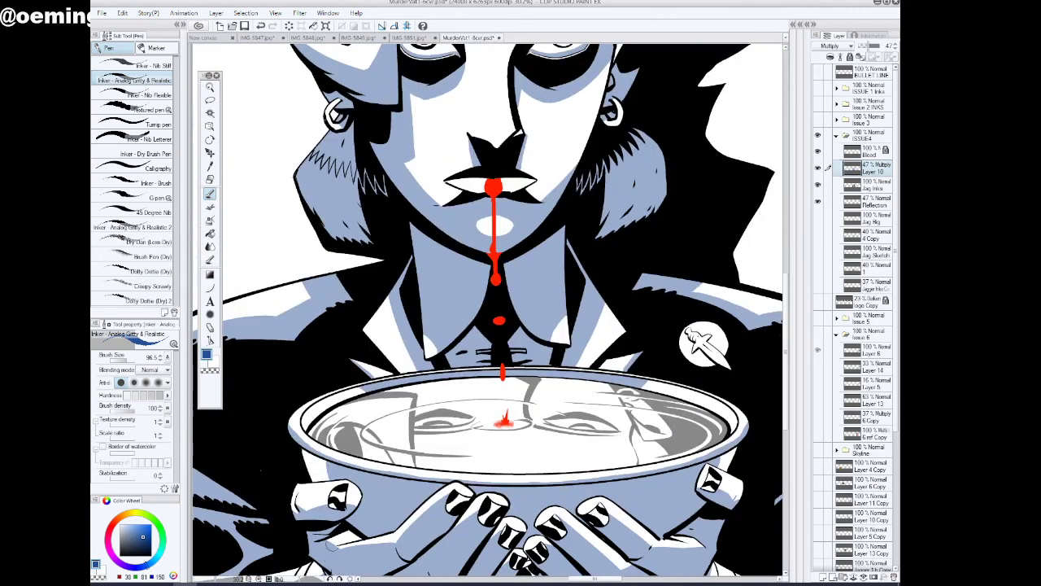
Paint blue shading under the hairline on the forehead and touch up the left-hand side of the hair
left_click(210, 87)
left_click_drag(597, 366, 575, 424)
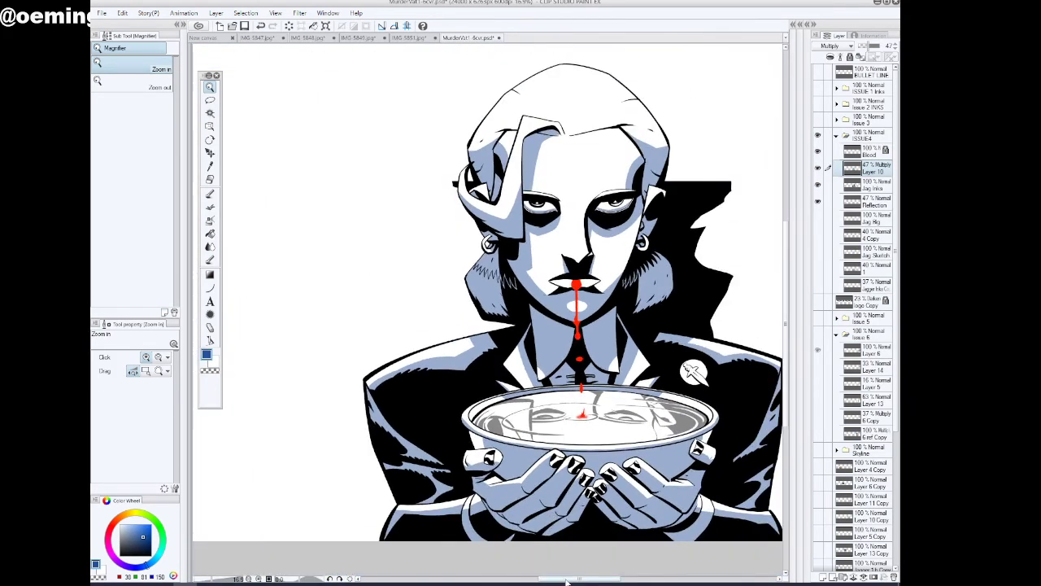
left_click_drag(568, 580, 586, 581)
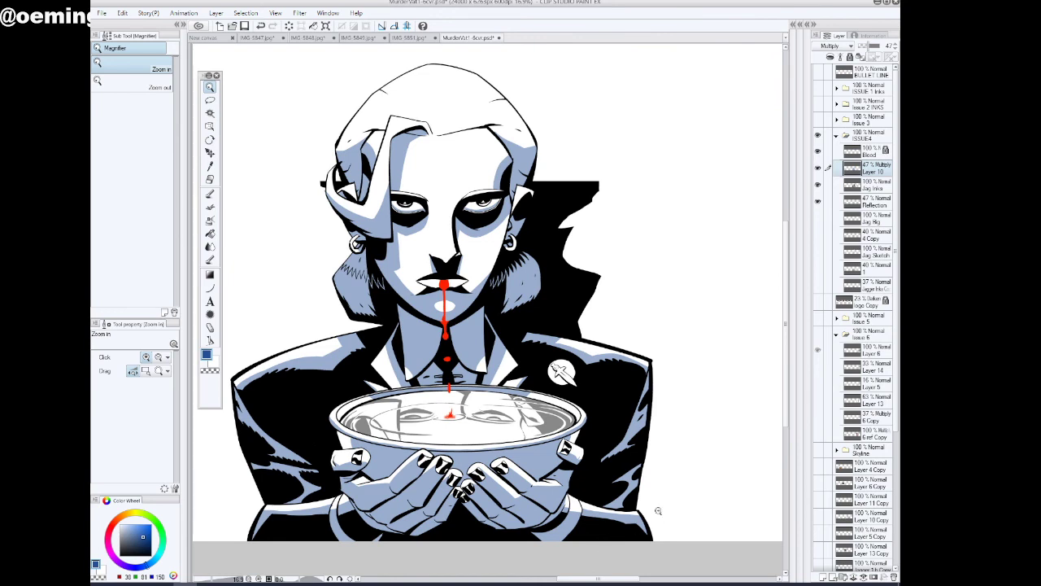
left_click(210, 193)
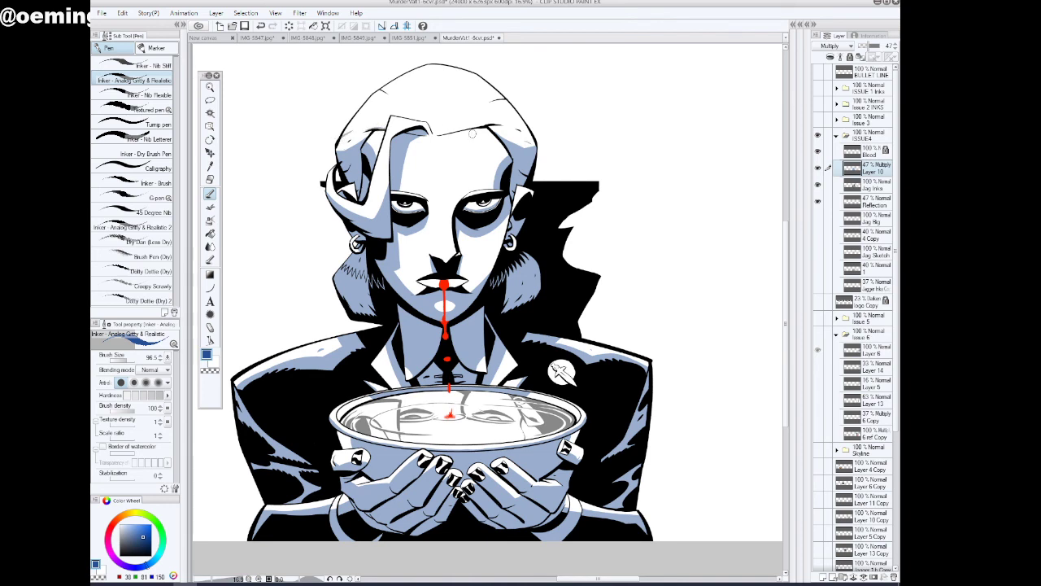
left_click_drag(442, 132, 488, 124)
left_click_drag(349, 143, 333, 151)
left_click(213, 370)
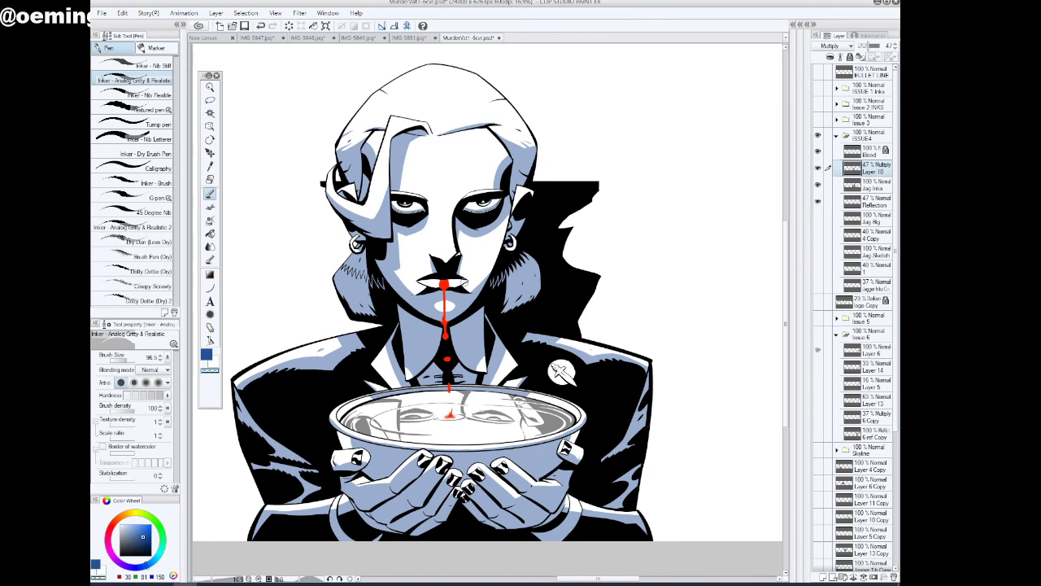
Paint blue shading along the lower edge of the white mouth opening on both sides of the blood
left_click(207, 355)
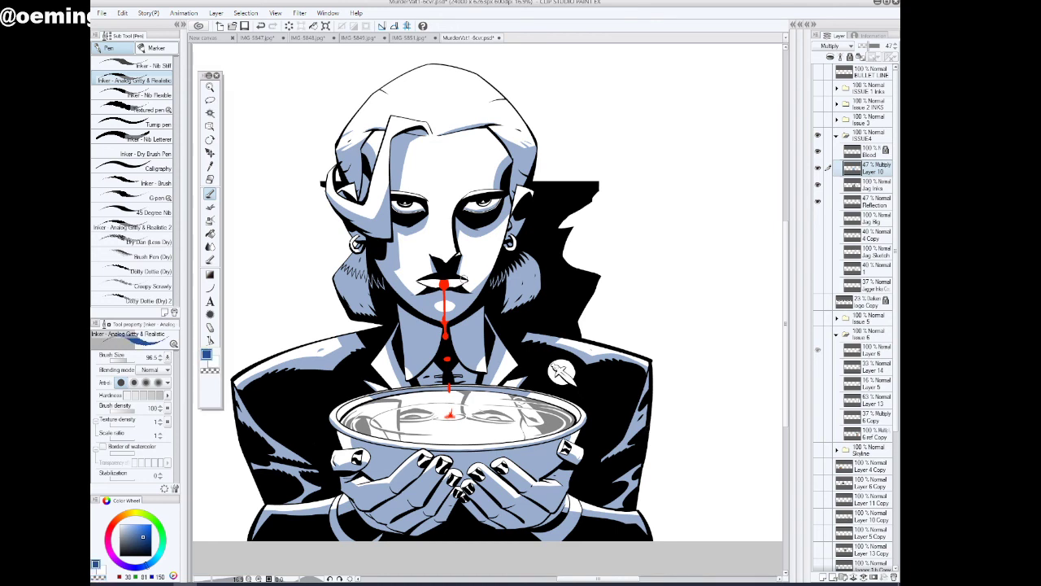
left_click_drag(467, 278, 456, 286)
left_click_drag(420, 283, 434, 287)
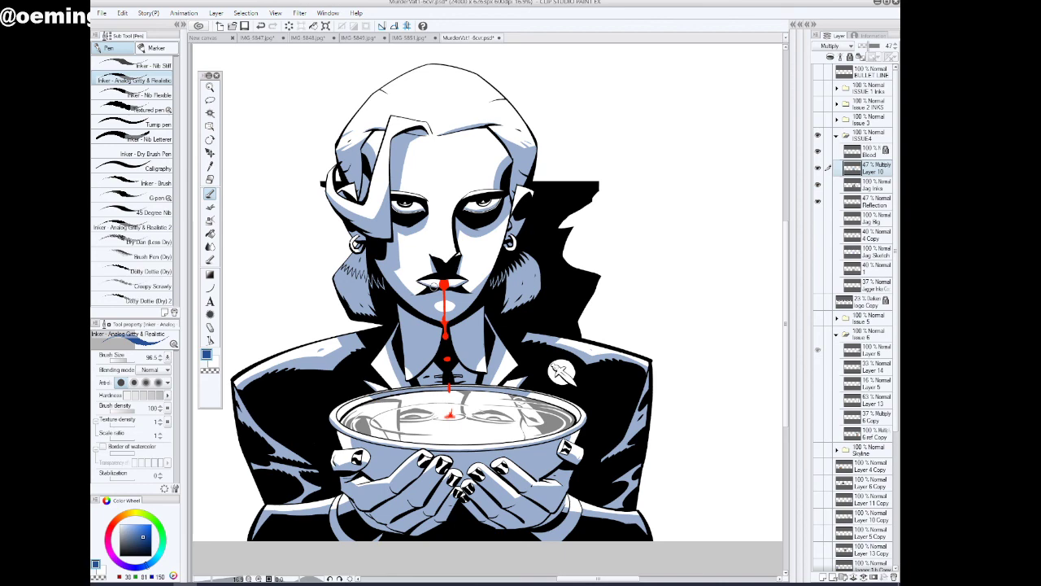
Examine the mouth shading up close and check the blue shadows across the whole figure
key("slash")
left_click(476, 277)
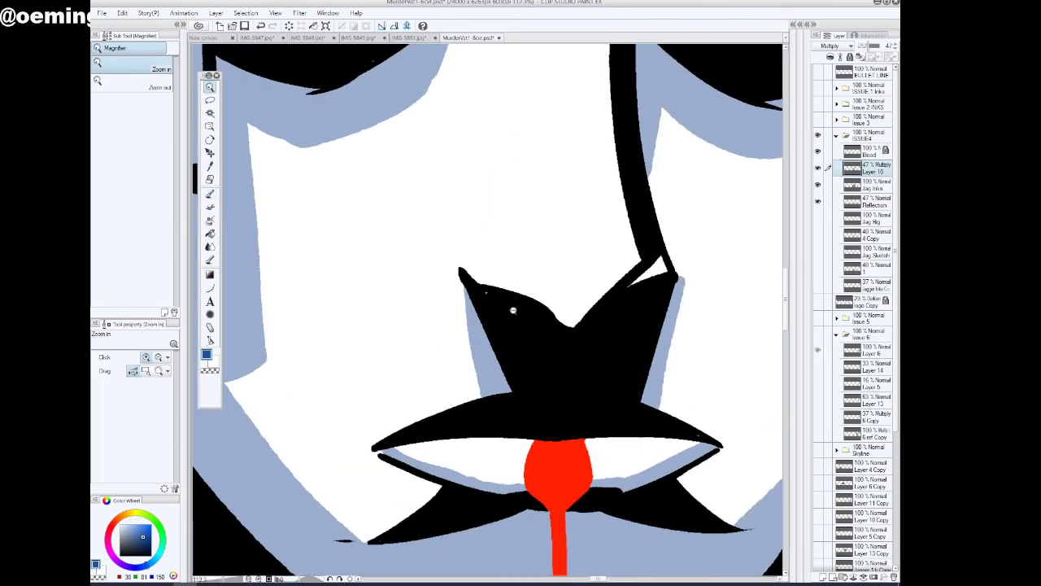
left_click(638, 389)
left_click_drag(612, 387, 605, 388)
left_click_drag(701, 422, 676, 423)
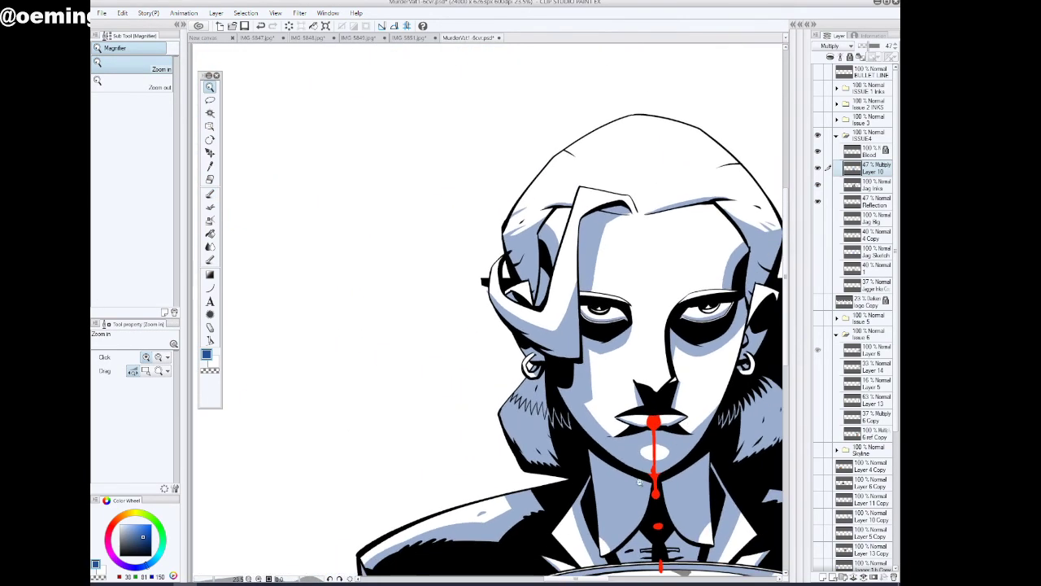
left_click_drag(560, 579, 589, 579)
left_click_drag(613, 493, 588, 494)
left_click_drag(785, 322, 785, 399)
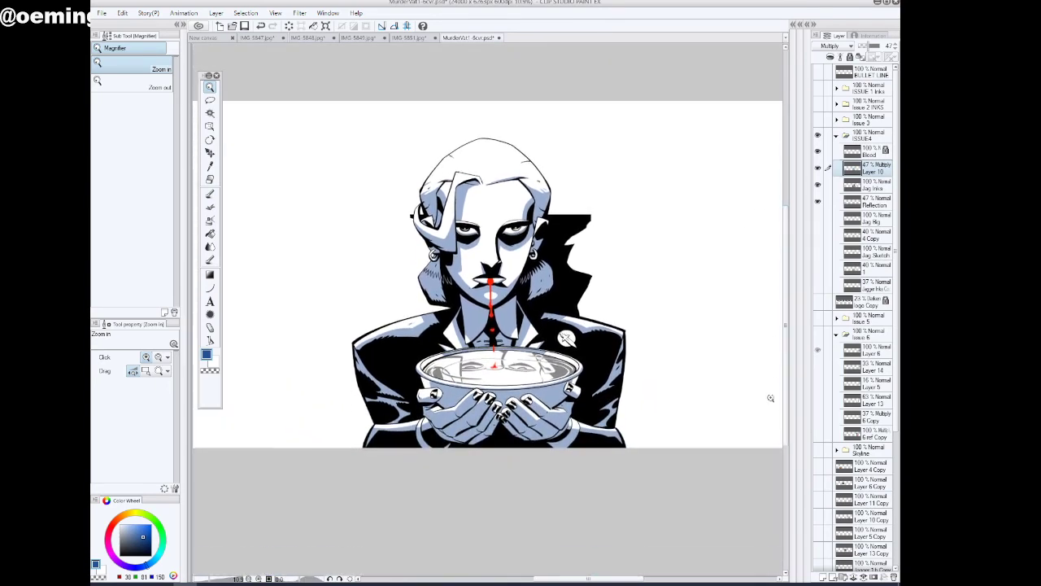
Rename Layer 10 as Shadow and lock the layer
double_click(876, 172)
type("Shadow")
key("Return")
left_click(850, 56)
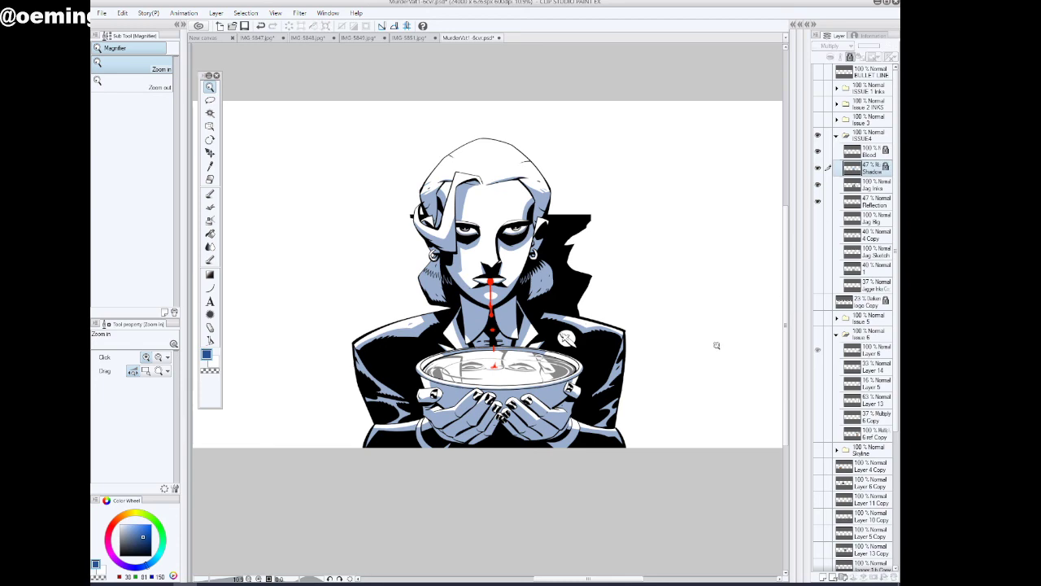
Select the Jag Inks layer, set the colour to black and touch up the inks around the right-hand jaw with the inking pen
scroll(655, 323, "down", 2)
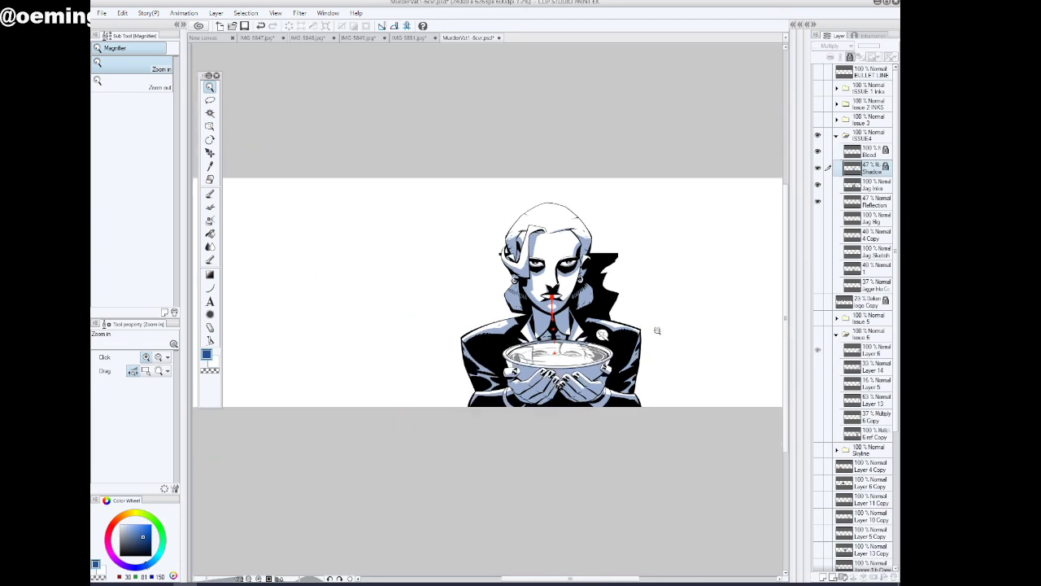
scroll(563, 304, "up", 5)
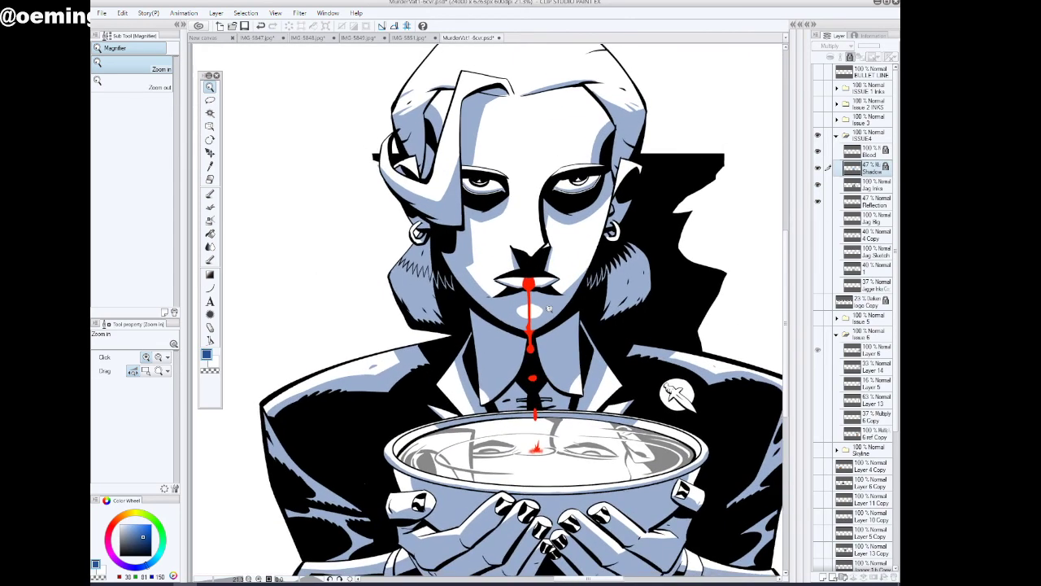
scroll(462, 292, "up", 3)
left_click_drag(476, 284, 473, 284)
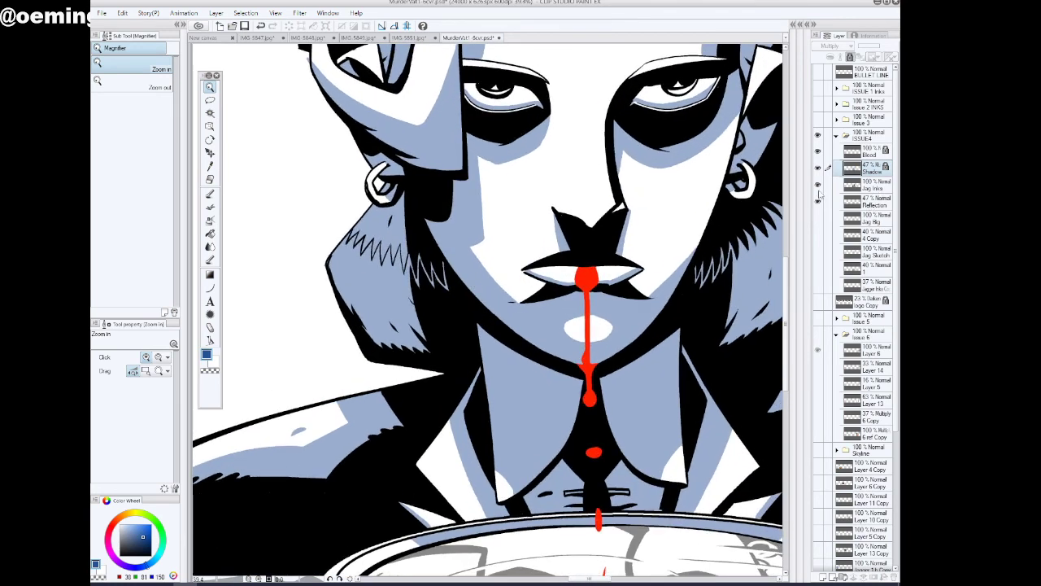
left_click(819, 186)
left_click(818, 187)
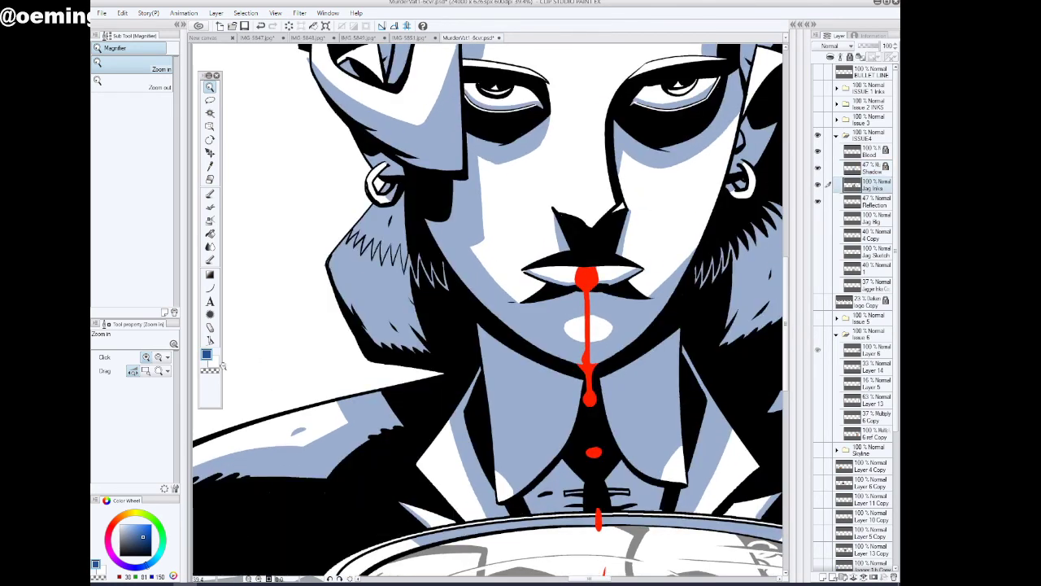
left_click(150, 557)
left_click(211, 193)
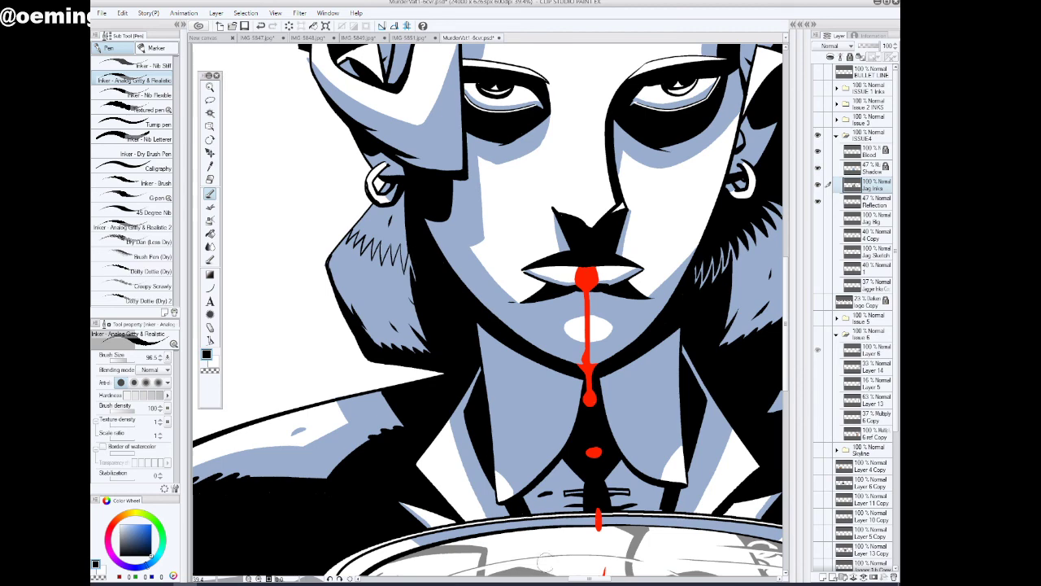
left_click_drag(608, 579, 618, 579)
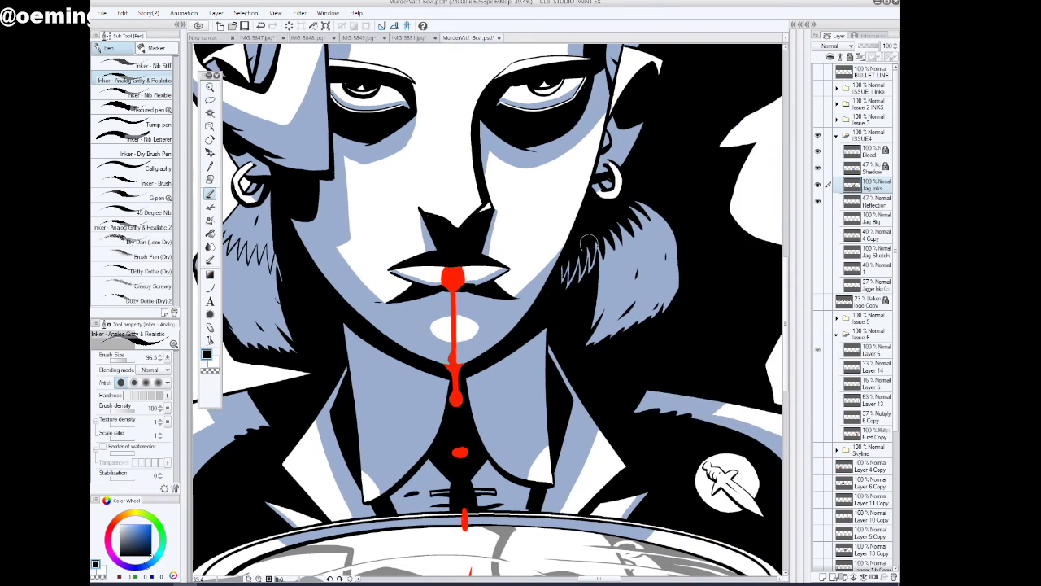
mouse_move(588, 248)
left_mouse_down()
mouse_move(546, 311)
mouse_move(507, 346)
mouse_move(478, 352)
left_mouse_up()
Lock the Jag Inks layer and check the whole figure
left_click(210, 87)
left_click_drag(581, 382, 606, 397)
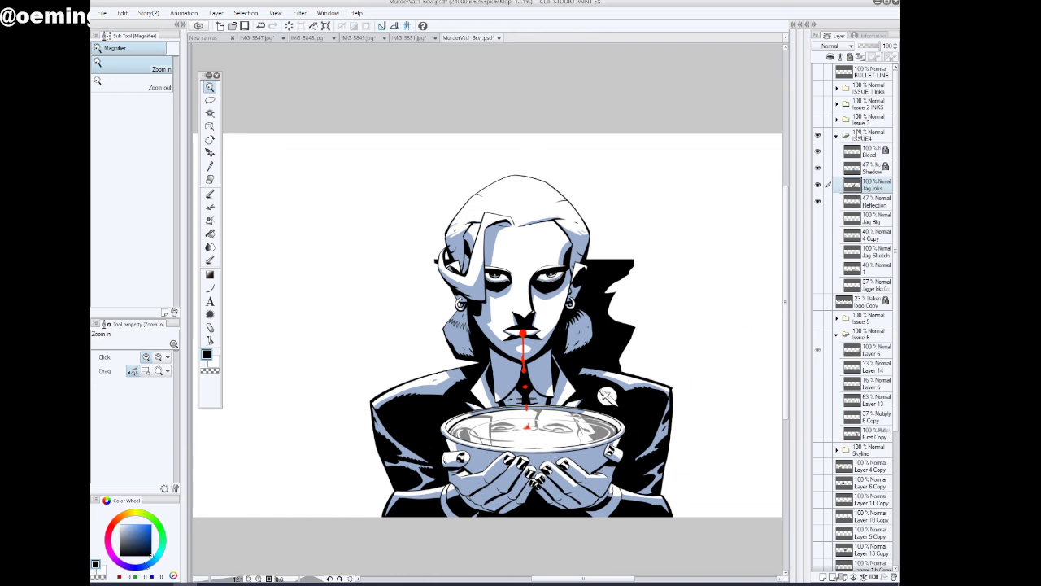
left_click(850, 56)
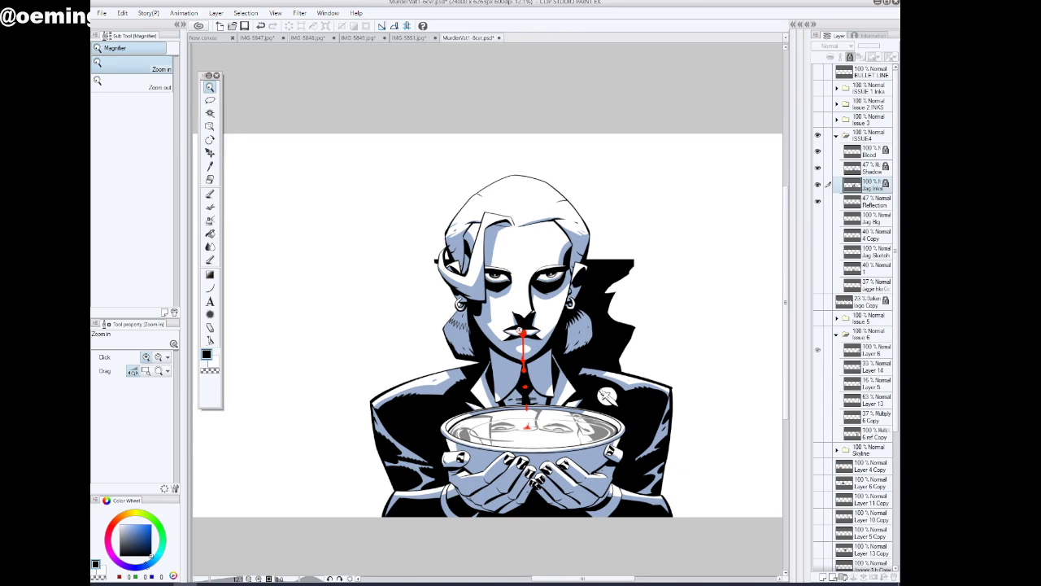
left_click_drag(518, 330, 514, 411)
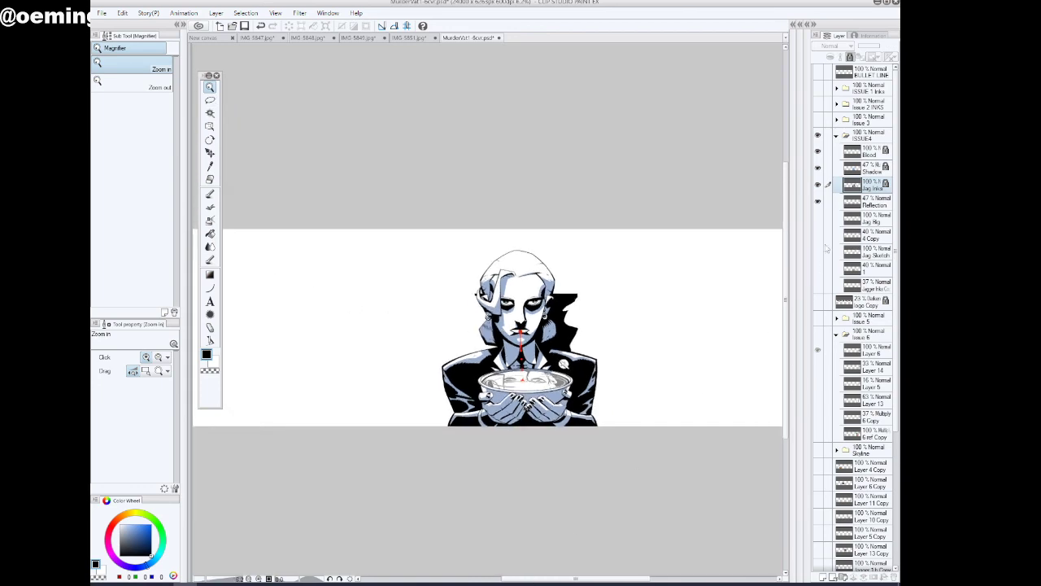
Make the Issue 3, Issue 2 INKS and ISSUE 1 Inks folders and the BULLET LINE layer visible
left_click(818, 121)
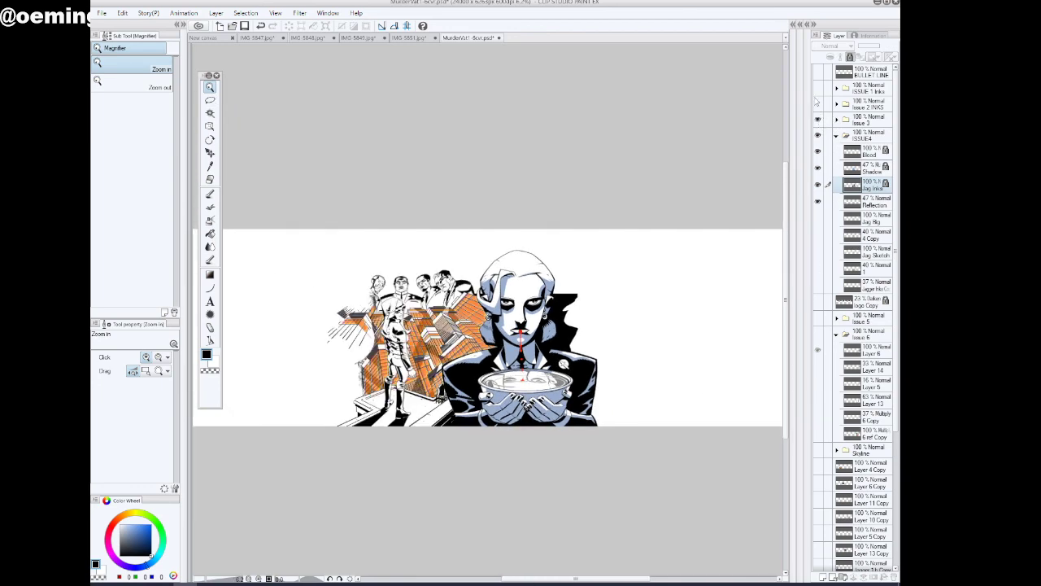
left_click(818, 104)
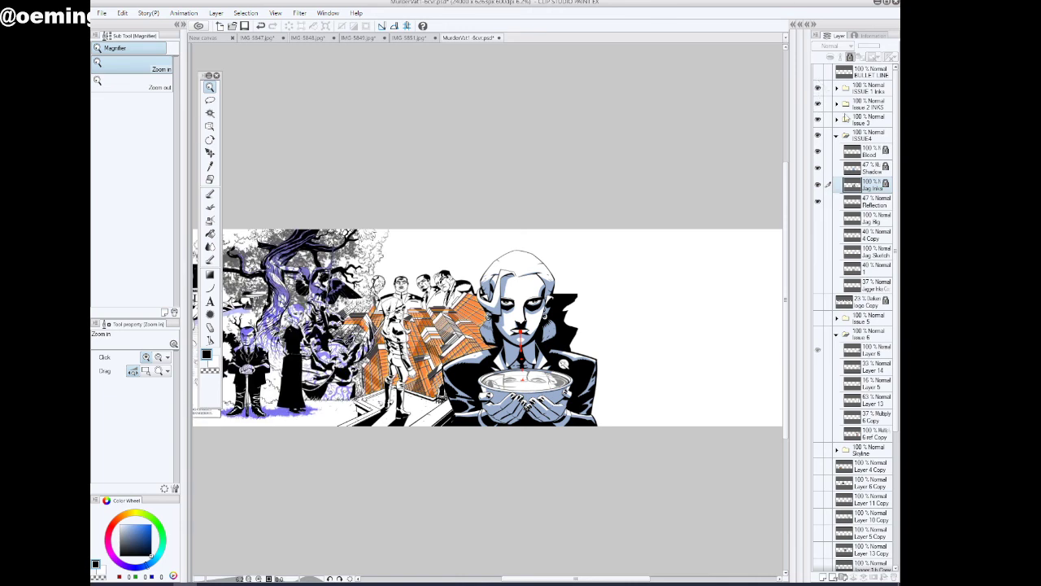
left_click(819, 72)
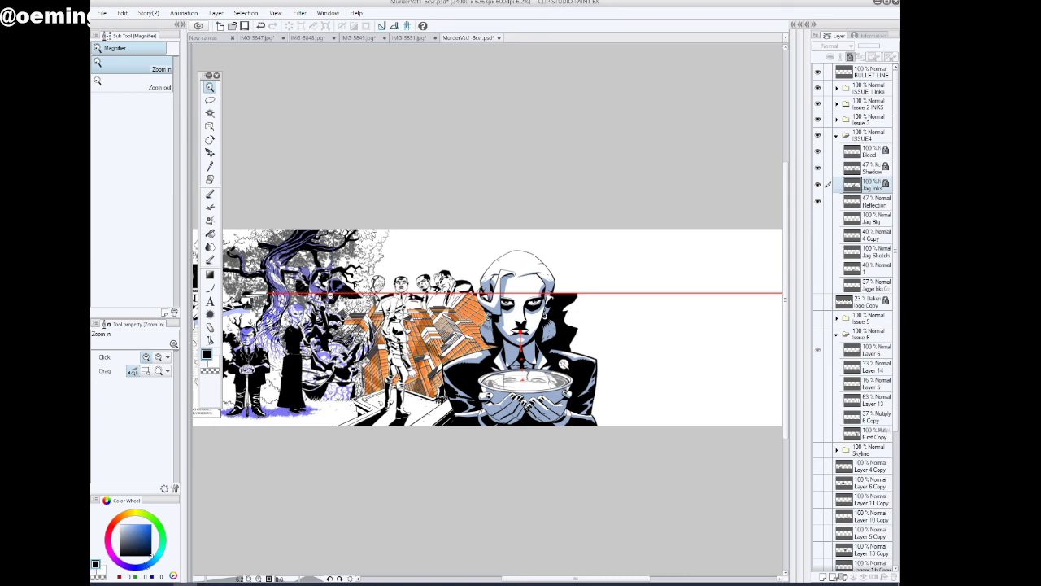
Make the Issue 5 and Issue 6 folders visible beside the Issue 4 figure
scroll(550, 523, "right", 3)
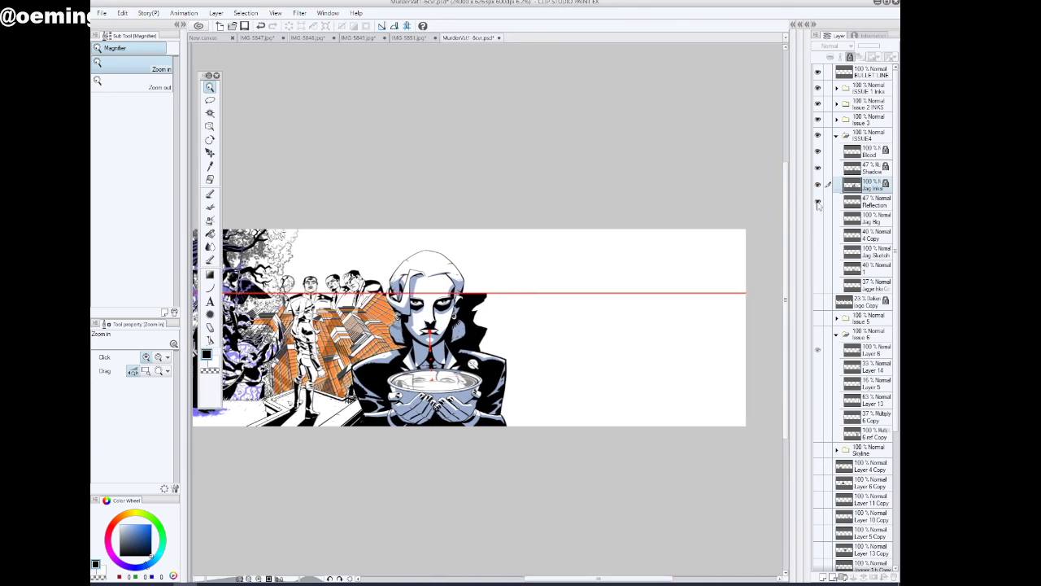
left_click(819, 319)
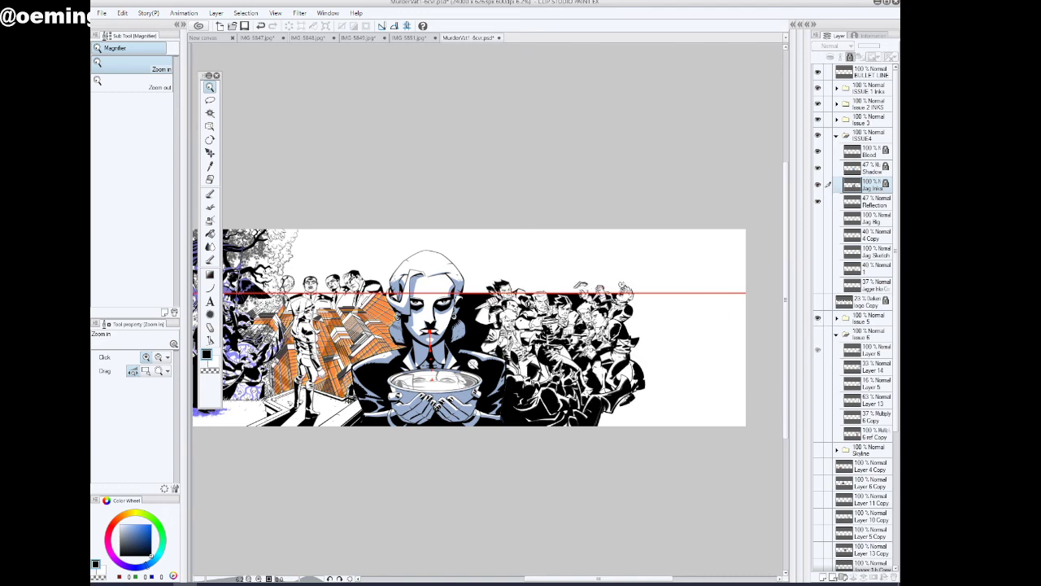
left_click(819, 334)
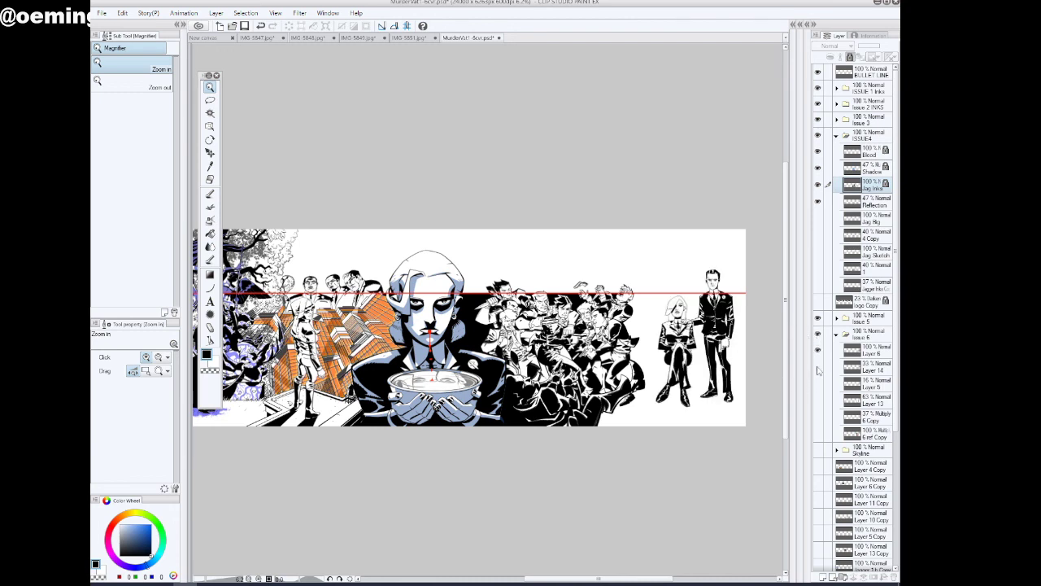
Show Layer 14, Layer 5, Layer 13, 6 Copy and the reference copy layer in the Issue 6 folder, and save the document
left_click(819, 368)
left_click(817, 384)
left_click(818, 400)
left_click(817, 417)
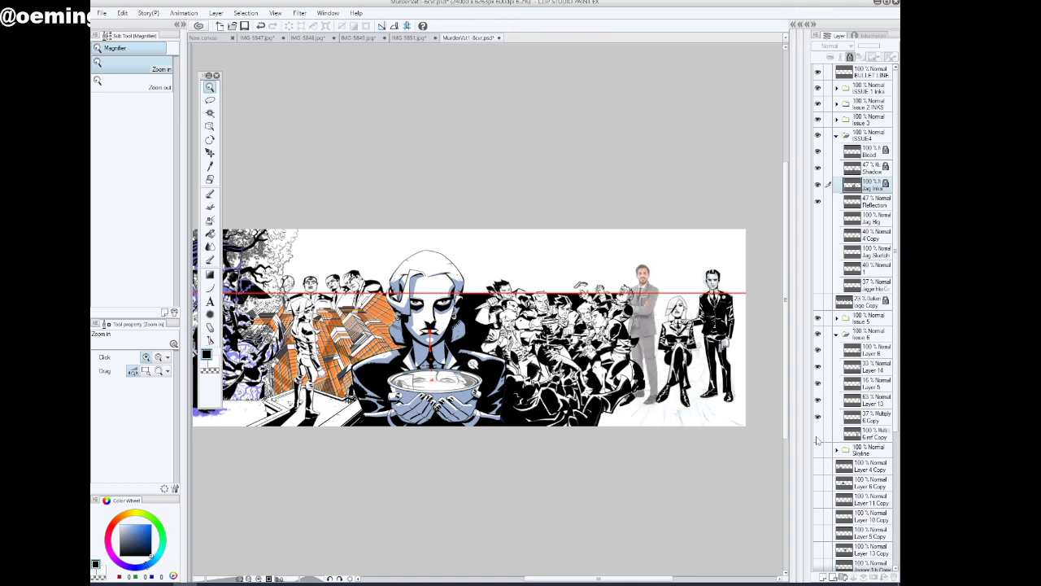
left_click(818, 433)
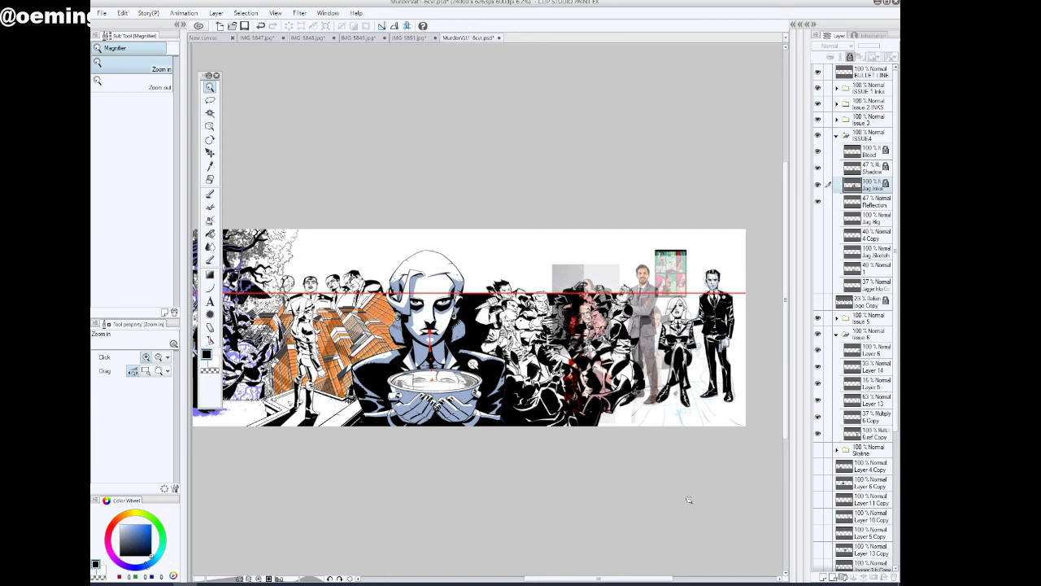
left_click(244, 26)
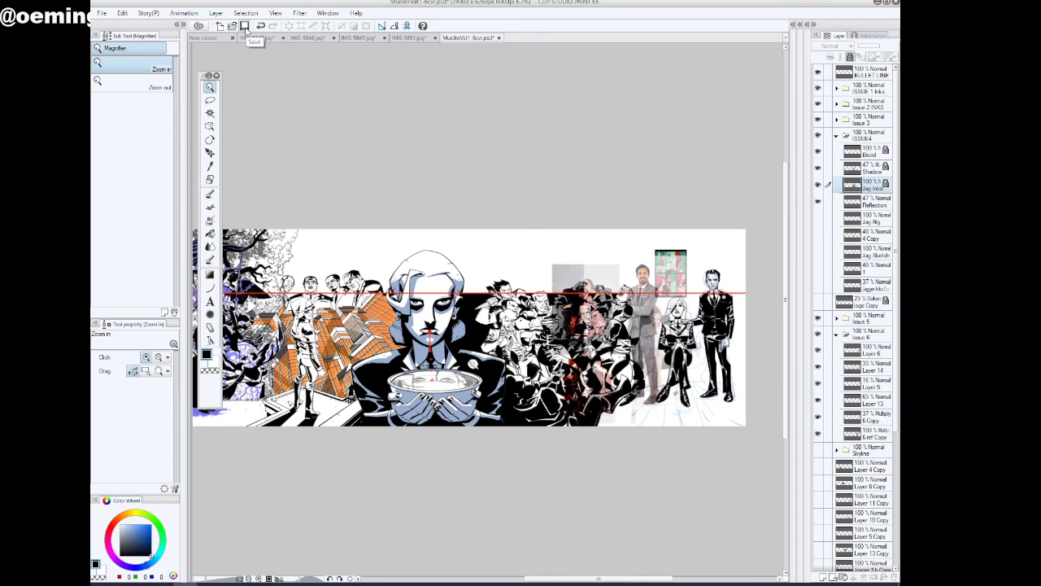